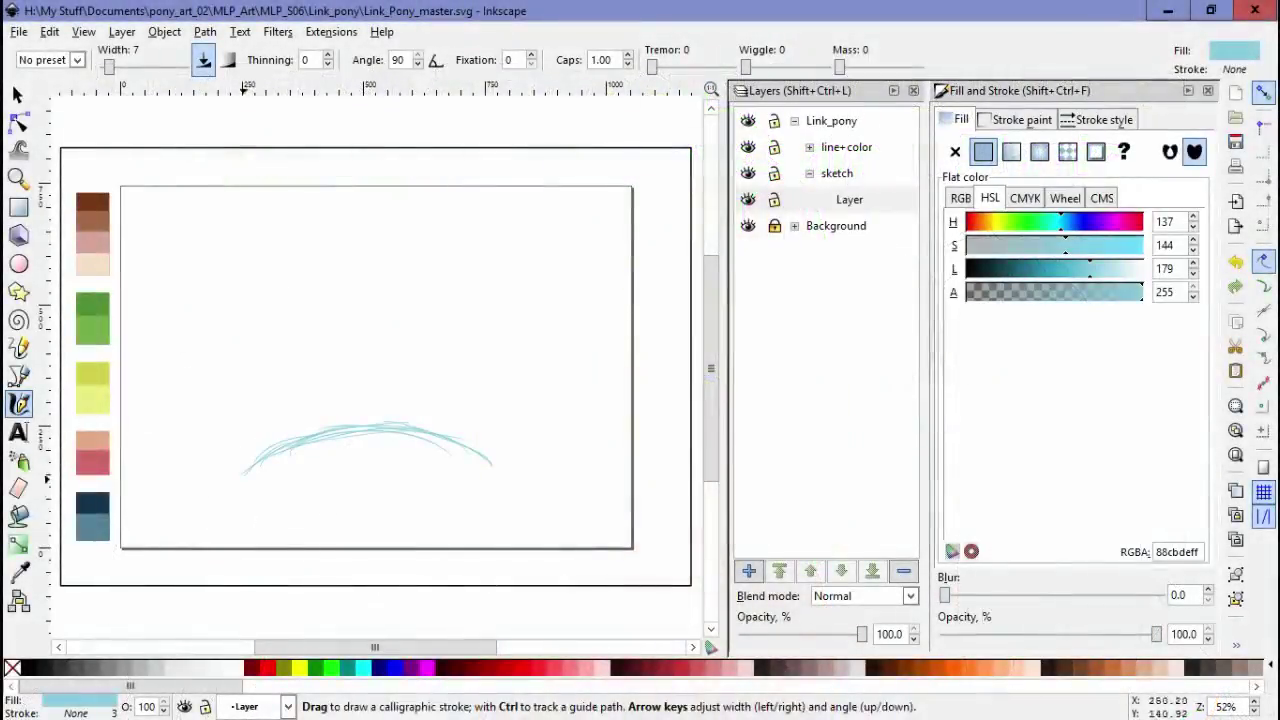
Sketch the curved lower edge of the mound and a tuft of grass blades at its left end
left_click_drag(248, 487, 335, 516)
scroll(273, 499, "up", 3)
left_click_drag(213, 352, 262, 432)
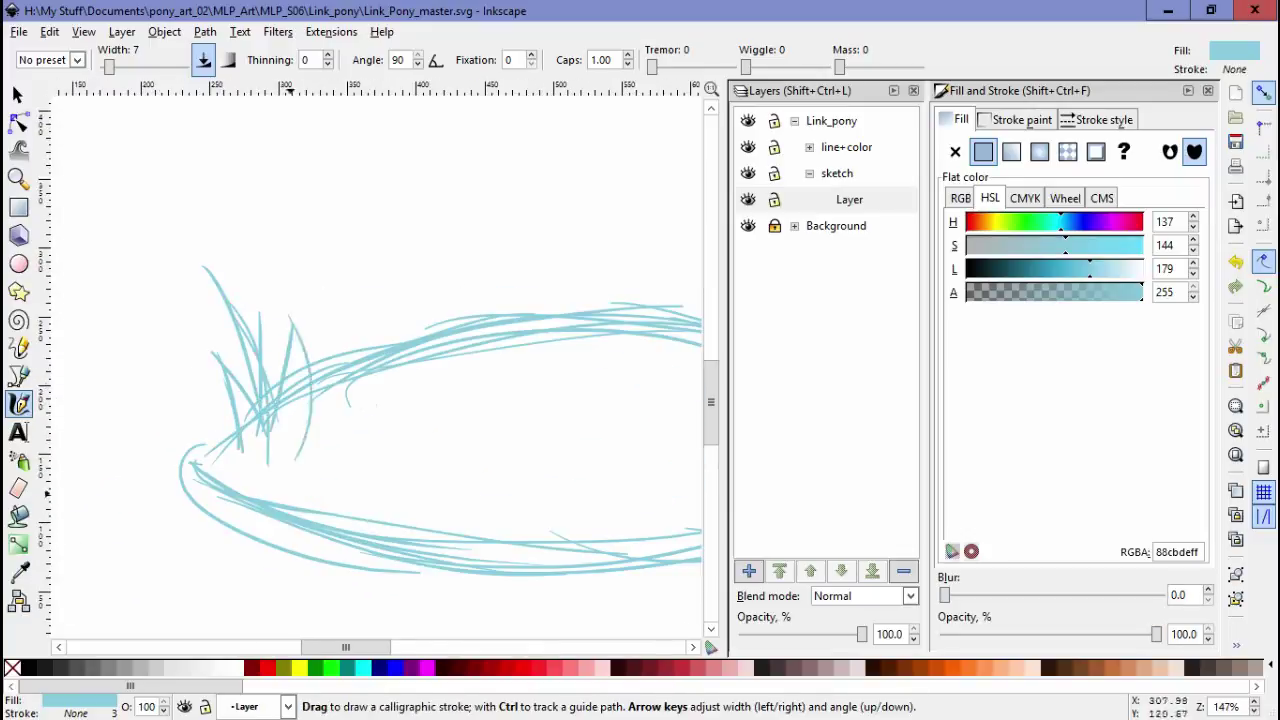
Sketch a leafy flower stem with a bud rising from the right end of the mound
scroll(370, 420, "right", 8)
mouse_move(600, 320)
left_mouse_down()
mouse_move(505, 420)
mouse_move(510, 400)
left_mouse_up()
scroll(370, 420, "right", 2)
left_click_drag(570, 335, 495, 360)
scroll(370, 420, "right", 2)
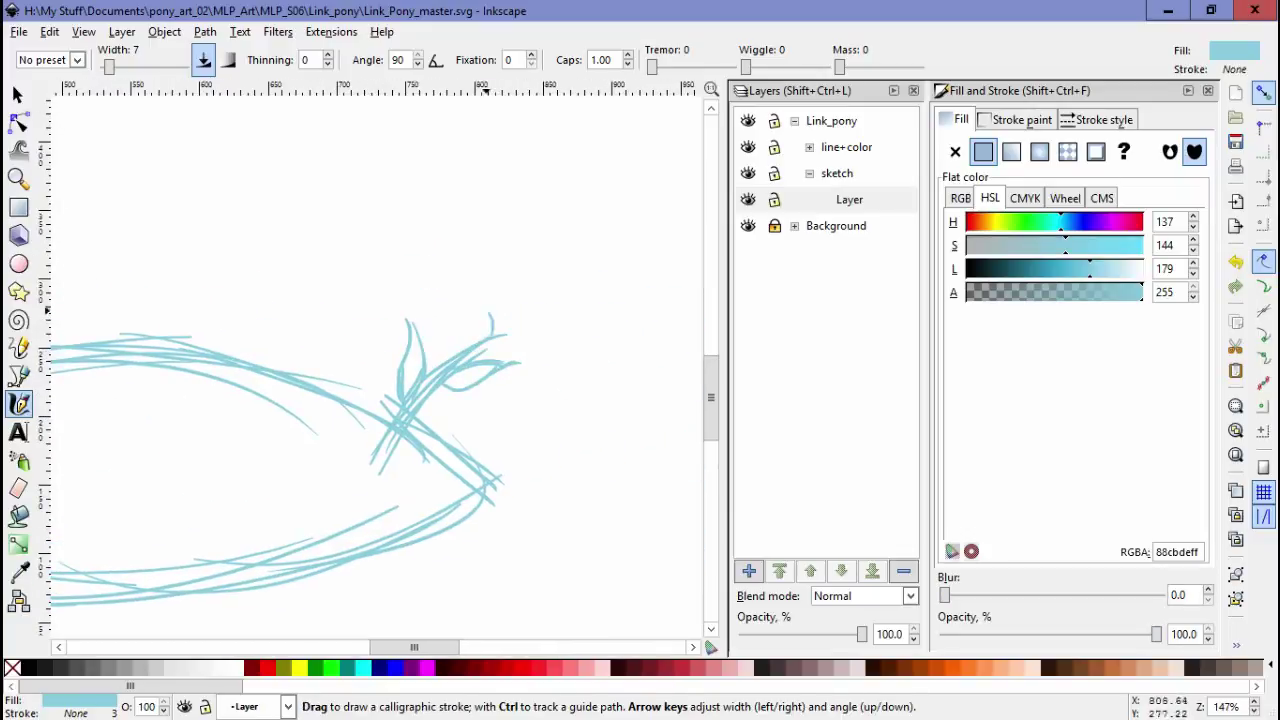
scroll(511, 263, "down", 2)
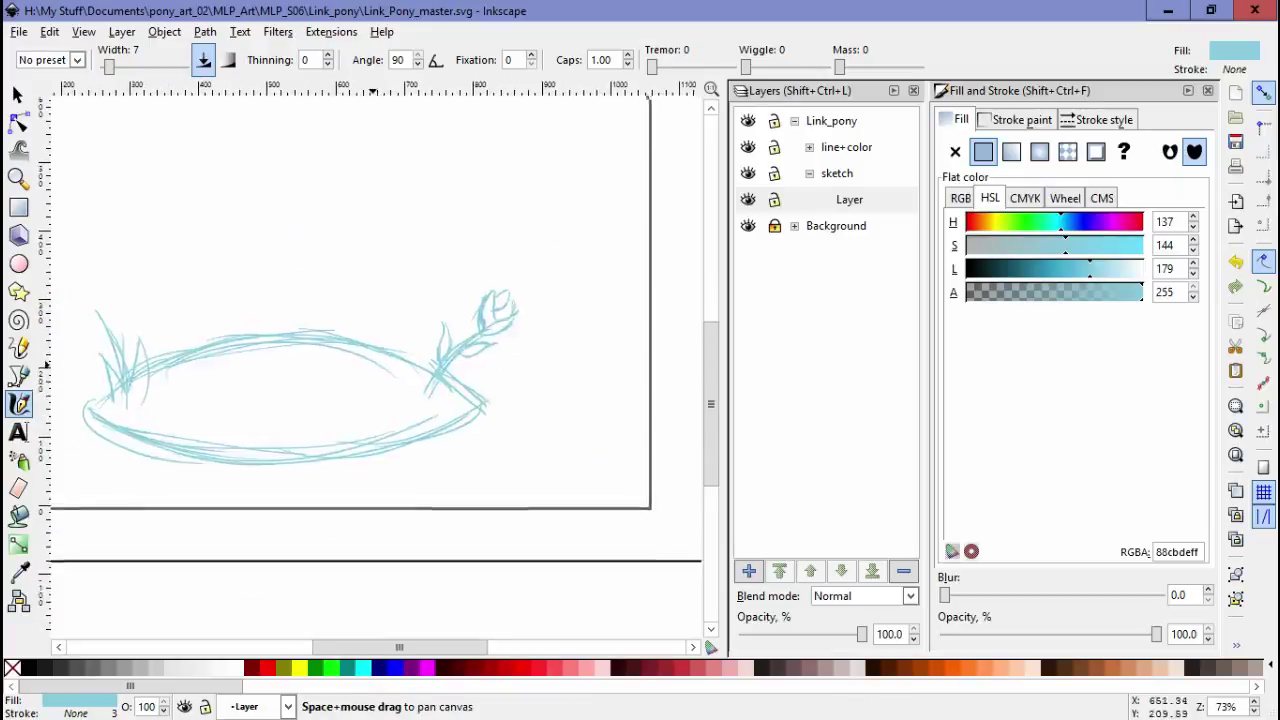
Add a new layer above the mound sketch and draw two rough circles, one above the other, on the mound's crest
key("ctrl+shift+n")
key("Return")
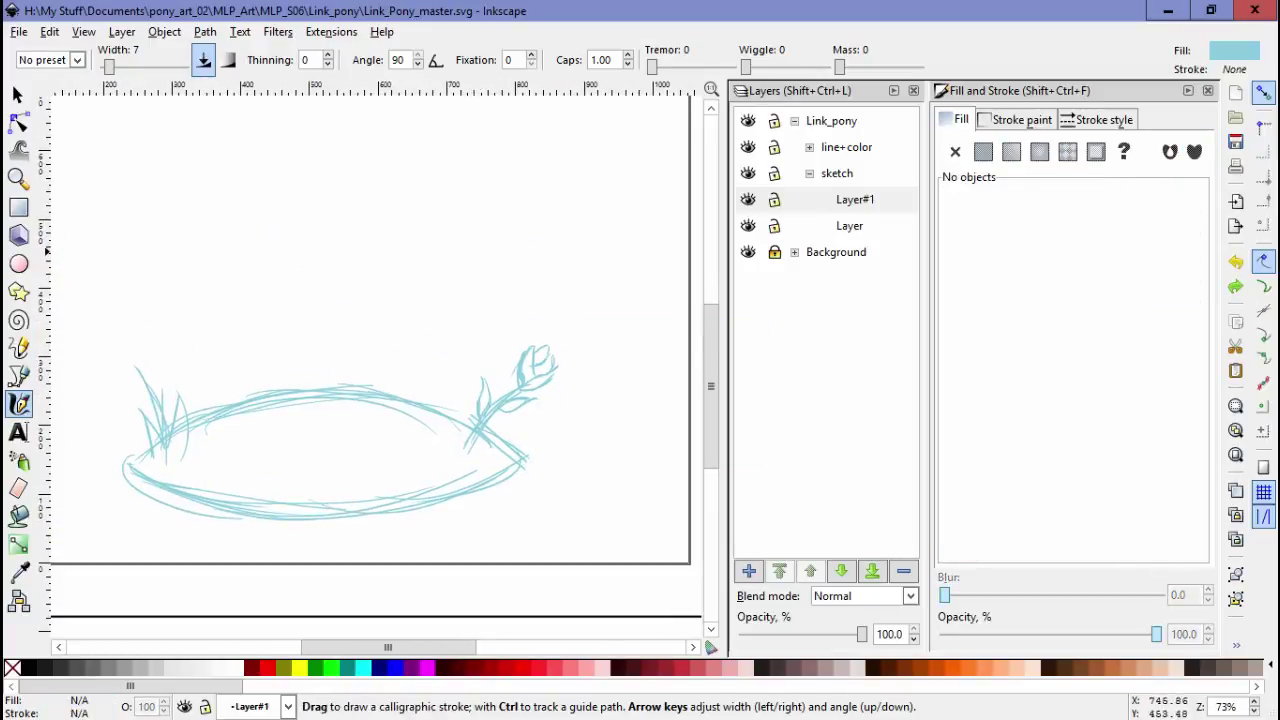
left_click_drag(370, 220, 350, 215)
left_click_drag(380, 330, 360, 325)
scroll(334, 284, "up", 2)
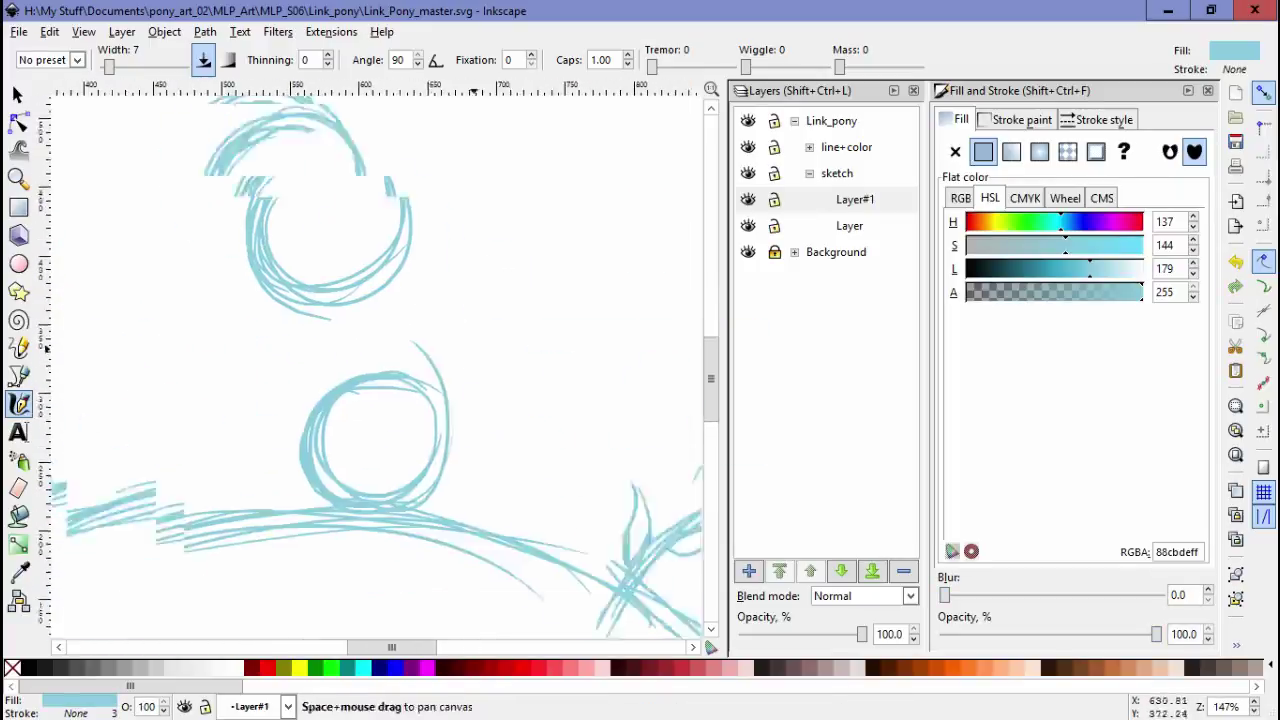
scroll(400, 400, "up", 1)
mouse_move(470, 380)
left_mouse_down()
mouse_move(360, 370)
mouse_move(480, 480)
left_mouse_up()
Group the strokes of the lower circle and group those of the upper circle separately
key("space")
left_click_drag(310, 330, 520, 515)
key("ctrl+g")
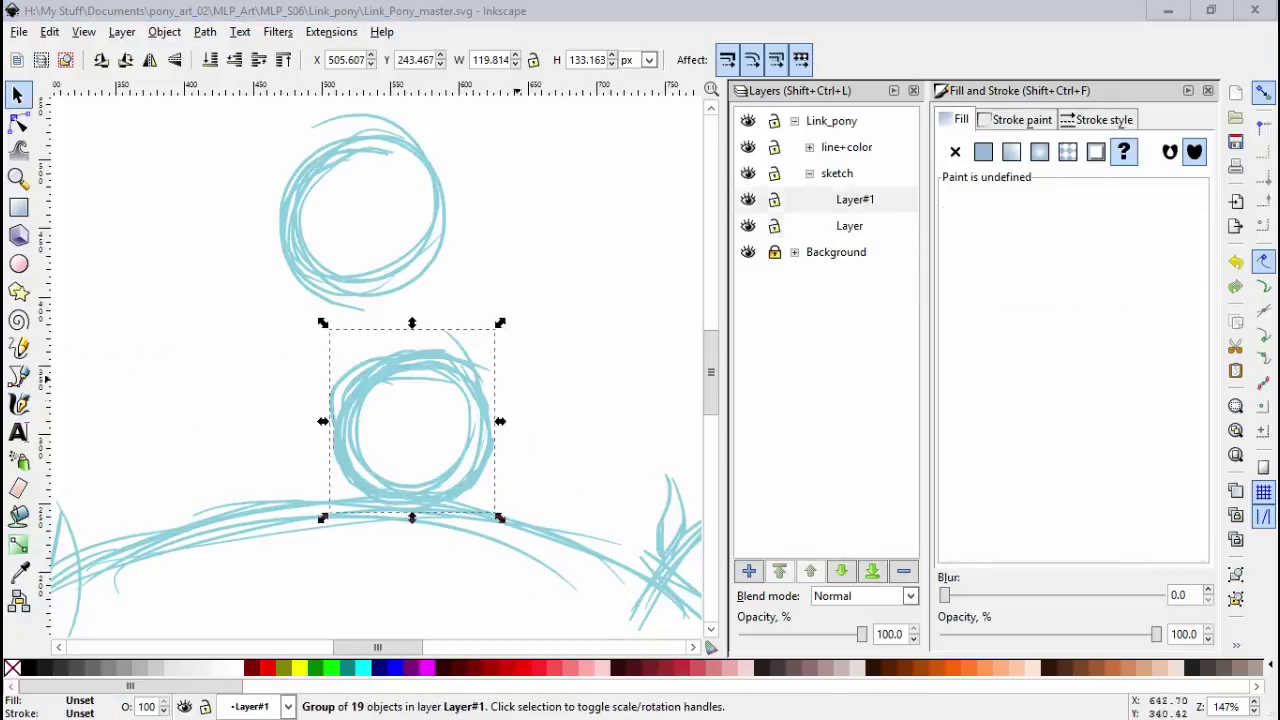
key("Escape")
scroll(370, 370, "up", 2)
left_click_drag(240, 100, 430, 320)
key("ctrl+g")
Sketch lines joining the upper and lower circles into a body and reinforce the upper circle's left edge
key("c")
left_click_drag(410, 235, 465, 325)
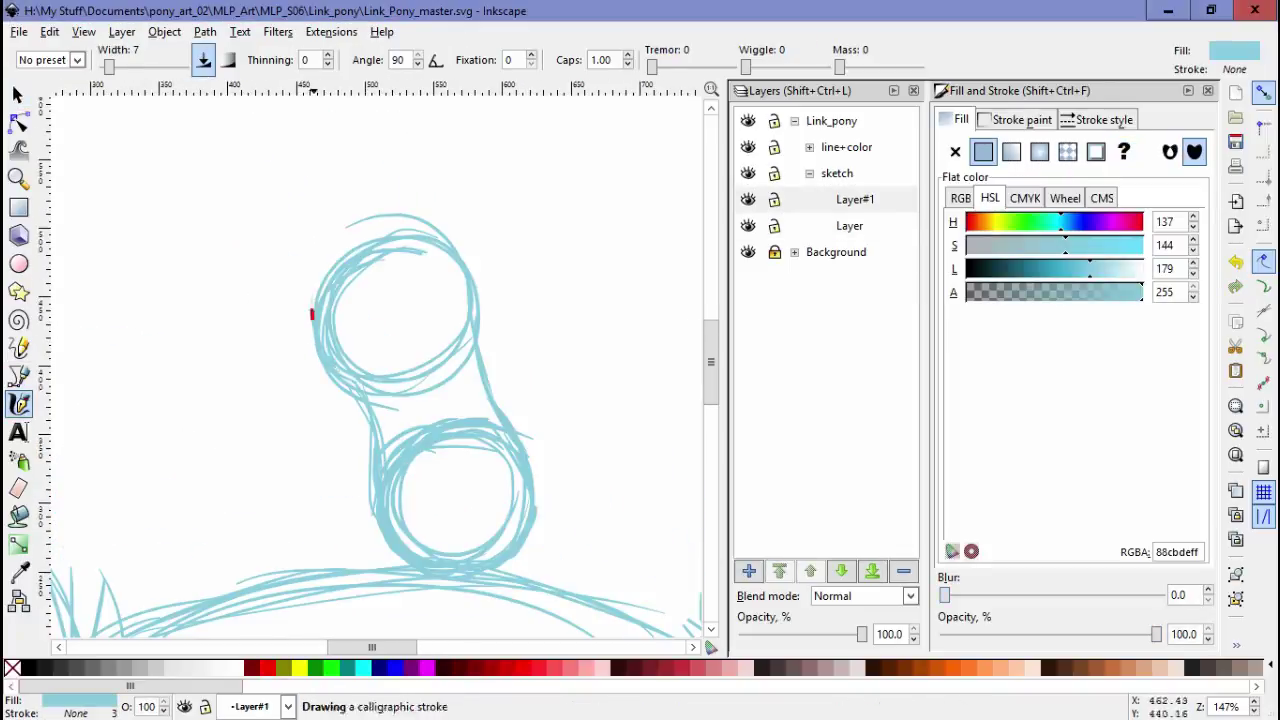
left_click_drag(300, 275, 325, 410)
scroll(330, 427, "up", 2)
scroll(400, 430, "left", 2)
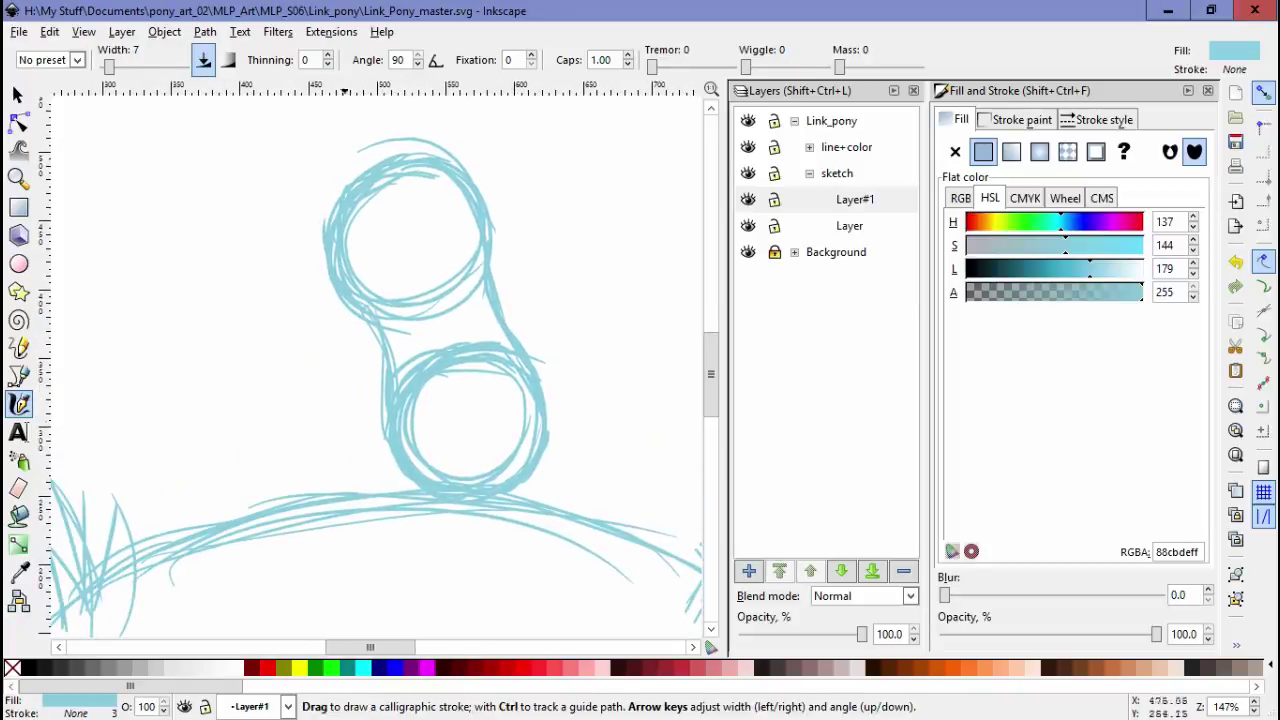
Add another sketch layer and draw haunch curves on both sides of the lower body circle
key("ctrl+shift+n")
key("Return")
left_click_drag(530, 350, 570, 505)
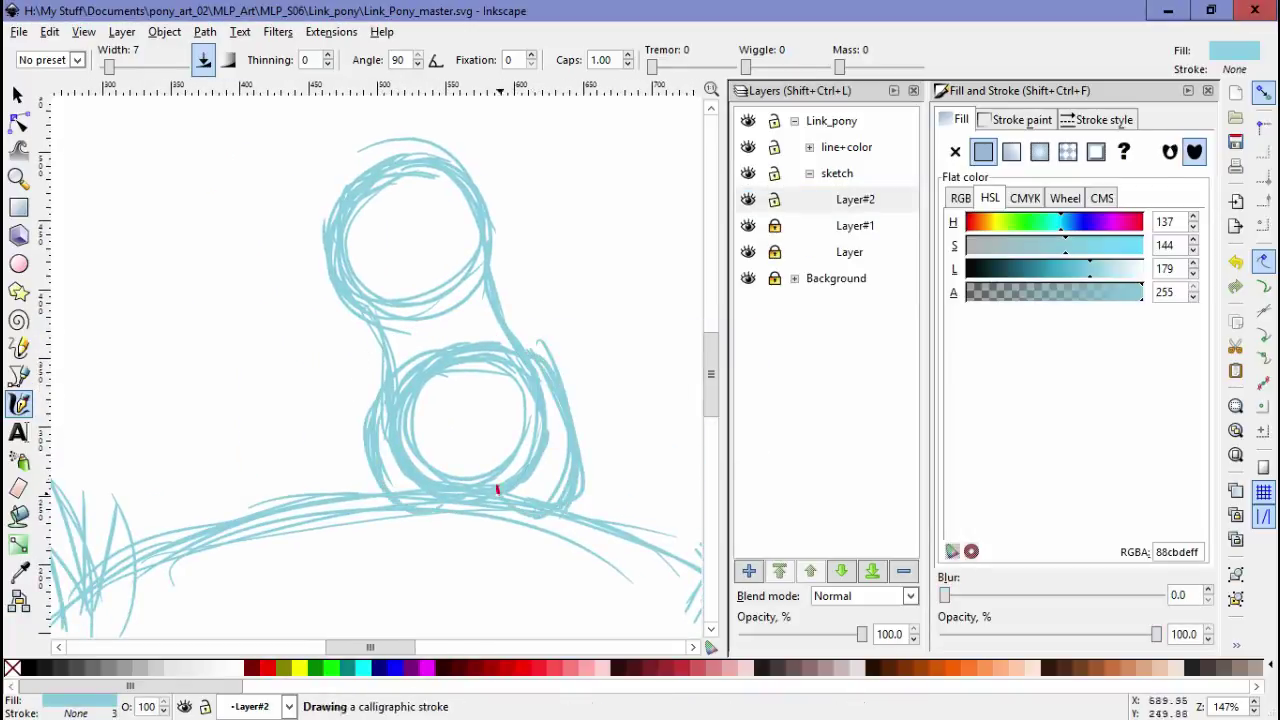
scroll(370, 370, "down", 1)
Rotate the whole body sketch on Layer#1 to a more upright pose
left_click(855, 225)
left_click(17, 94)
key("ctrl+a")
key("3")
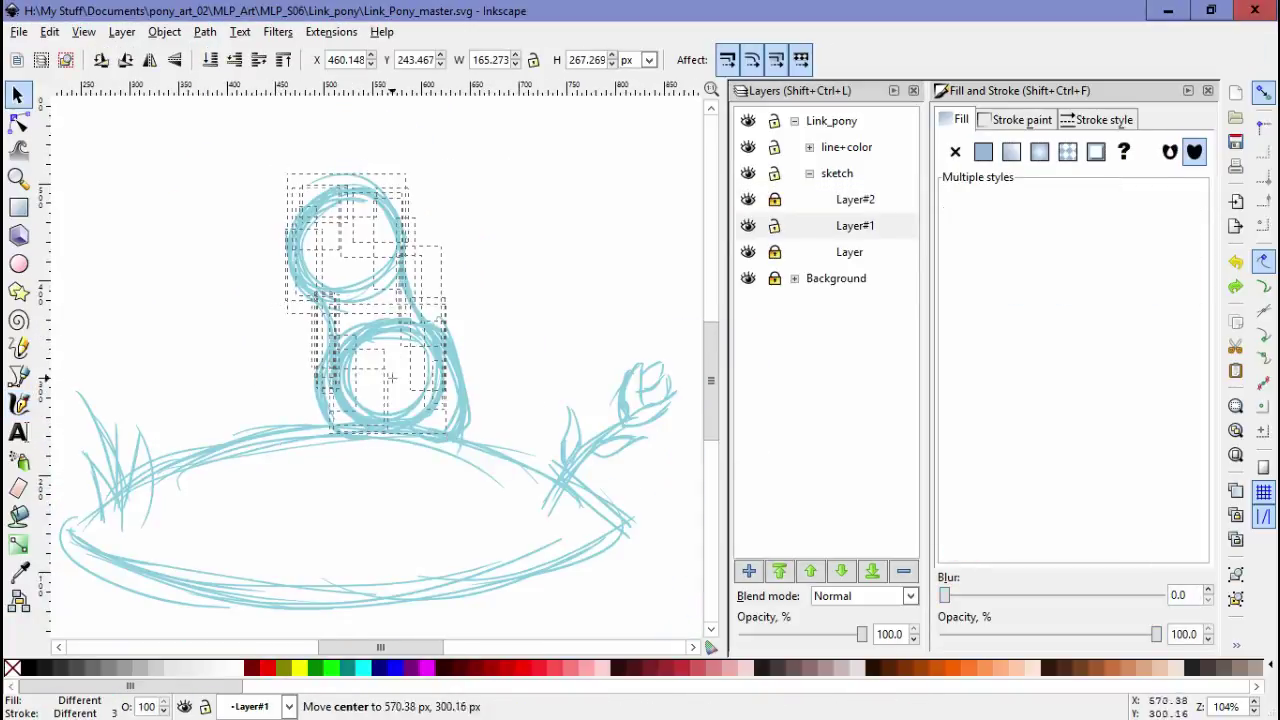
key("Escape")
Try sketching legs and a round hoof below the body on Layer#2, undoing strokes between attempts
key("ctrl+Page_Up")
key("c")
scroll(476, 410, "up", 1)
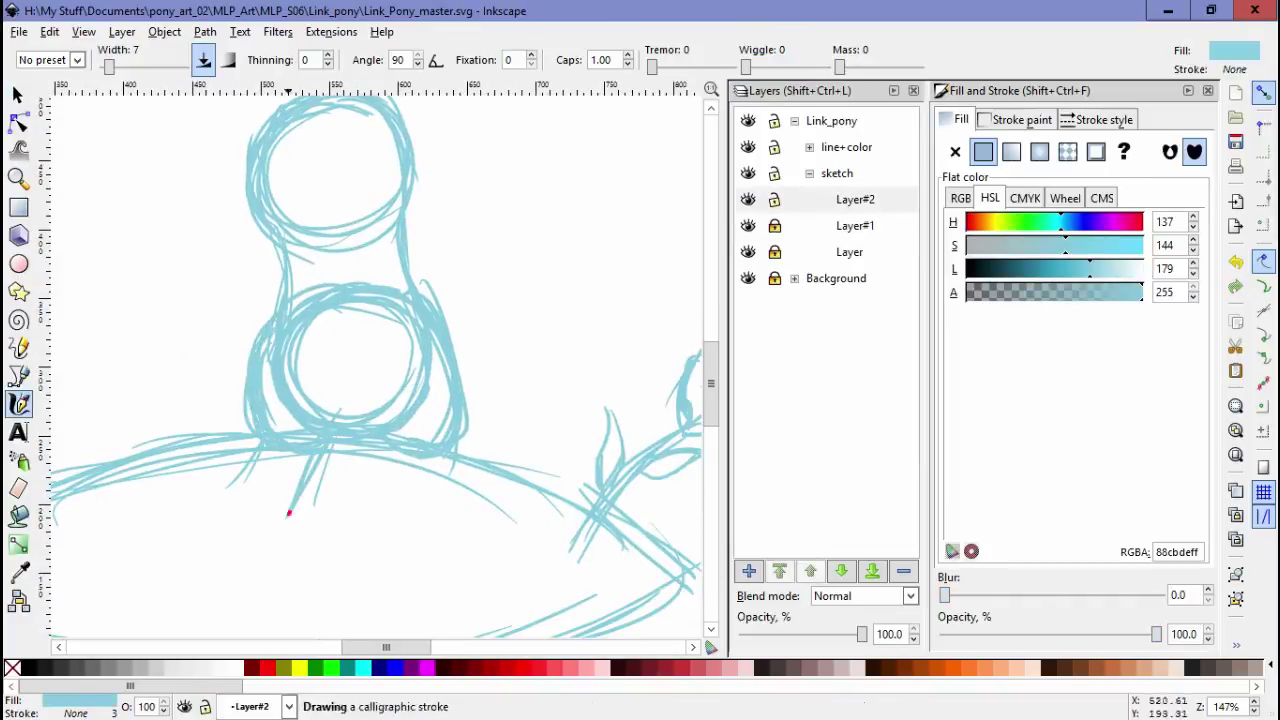
mouse_move(500, 500)
left_mouse_down()
mouse_move(527, 472)
mouse_move(507, 406)
mouse_move(561, 435)
mouse_move(570, 505)
left_mouse_up()
left_click_drag(358, 489, 309, 517)
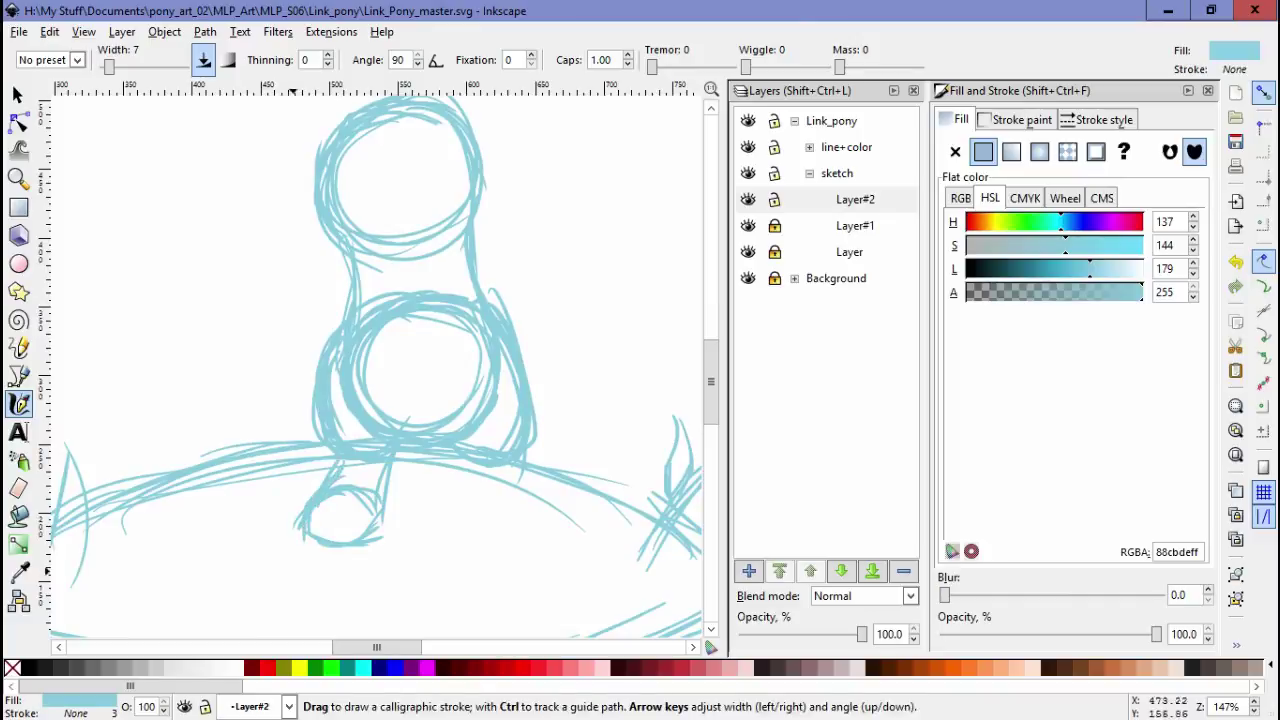
key("ctrl+z")
left_click_drag(352, 460, 293, 521)
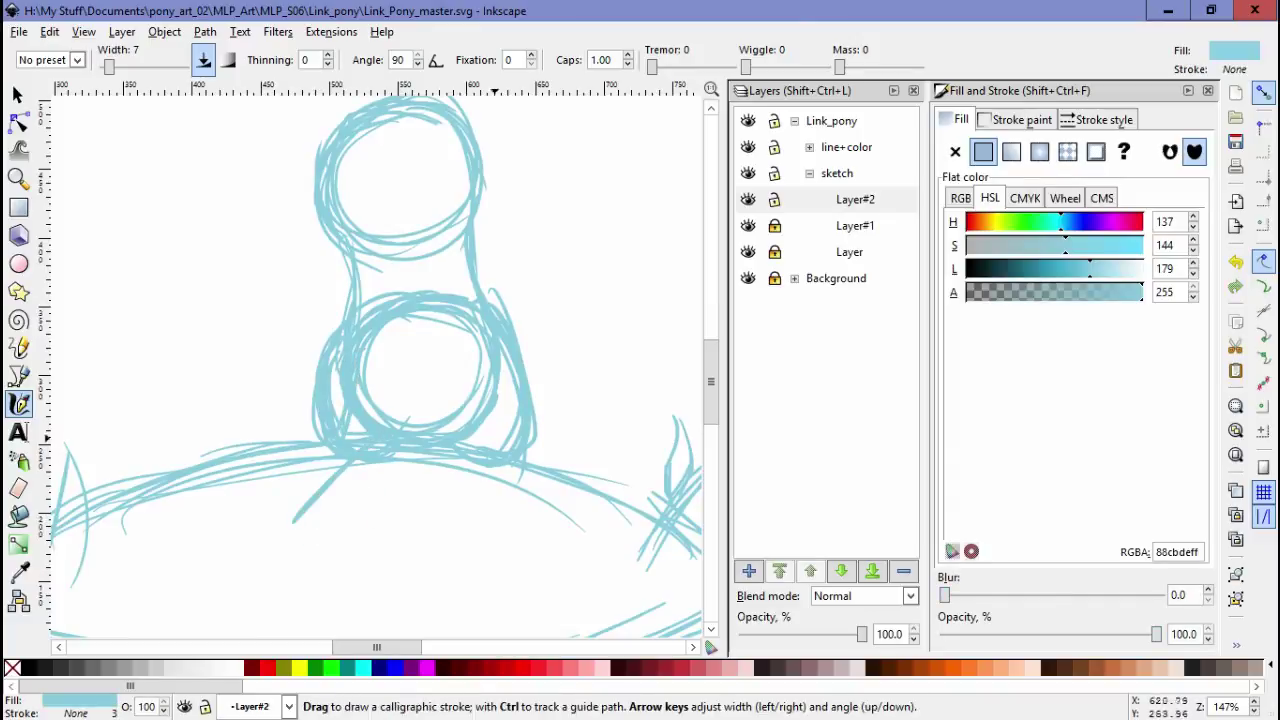
left_click_drag(586, 337, 552, 363)
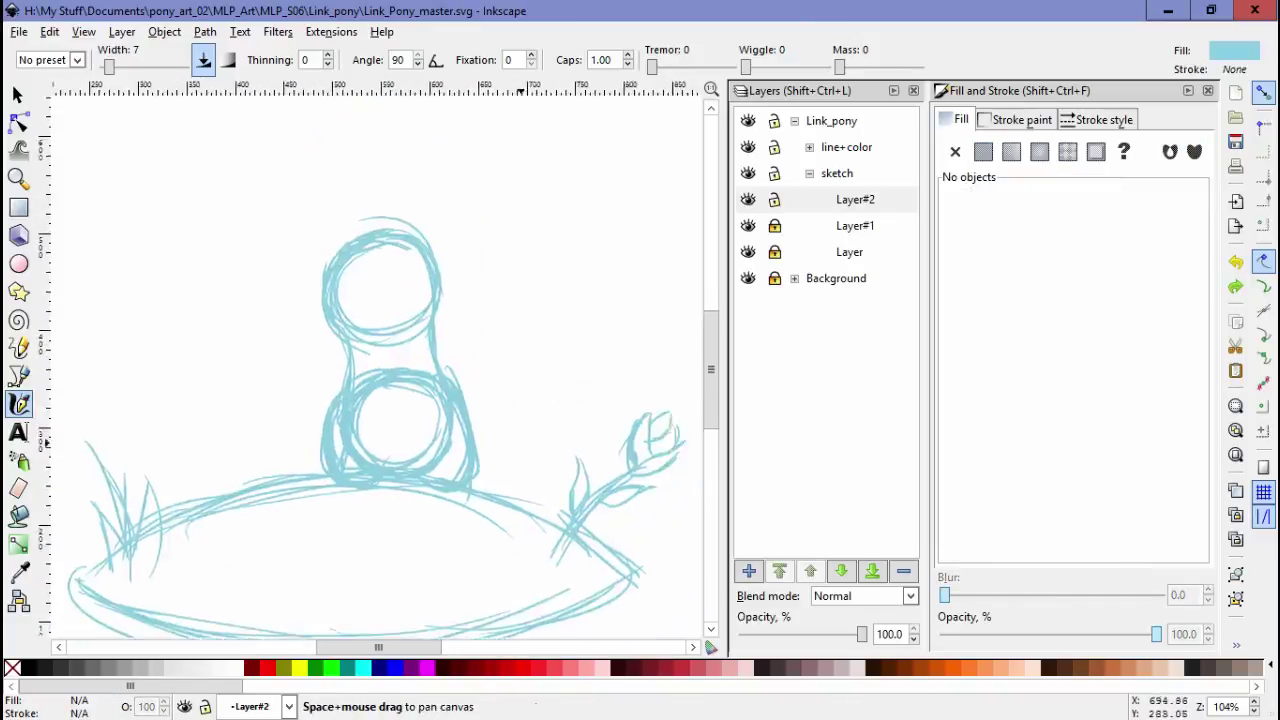
Sketch a tall curved tree trunk with roots and branching lines behind the body on Layer#3
left_click_drag(531, 122, 503, 386)
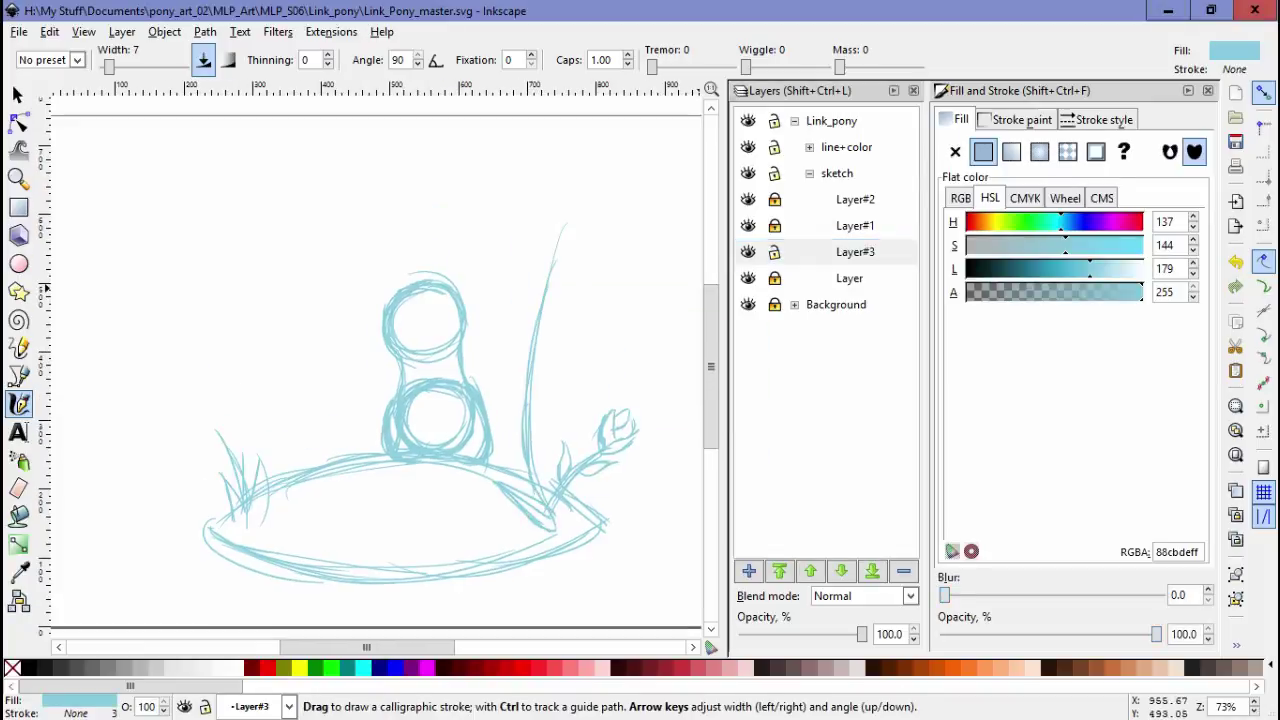
left_click_drag(445, 175, 392, 415)
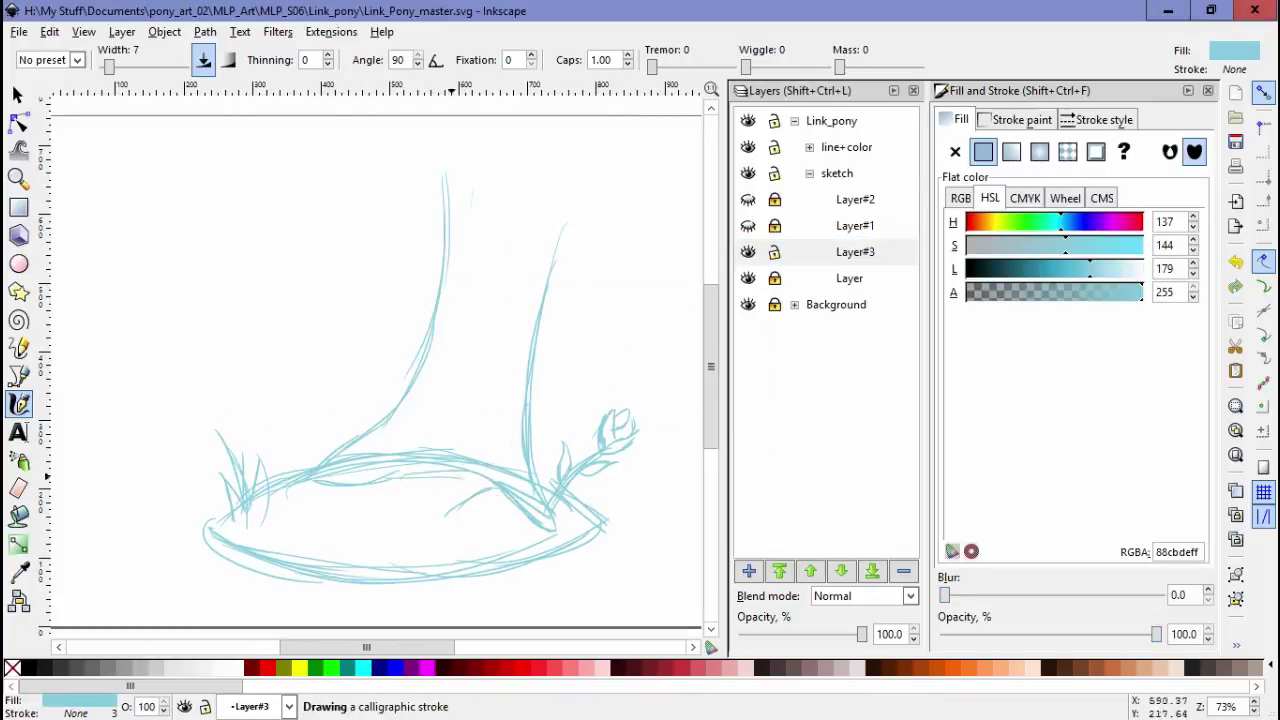
scroll(375, 370, "up", 2)
scroll(375, 370, "right", 2)
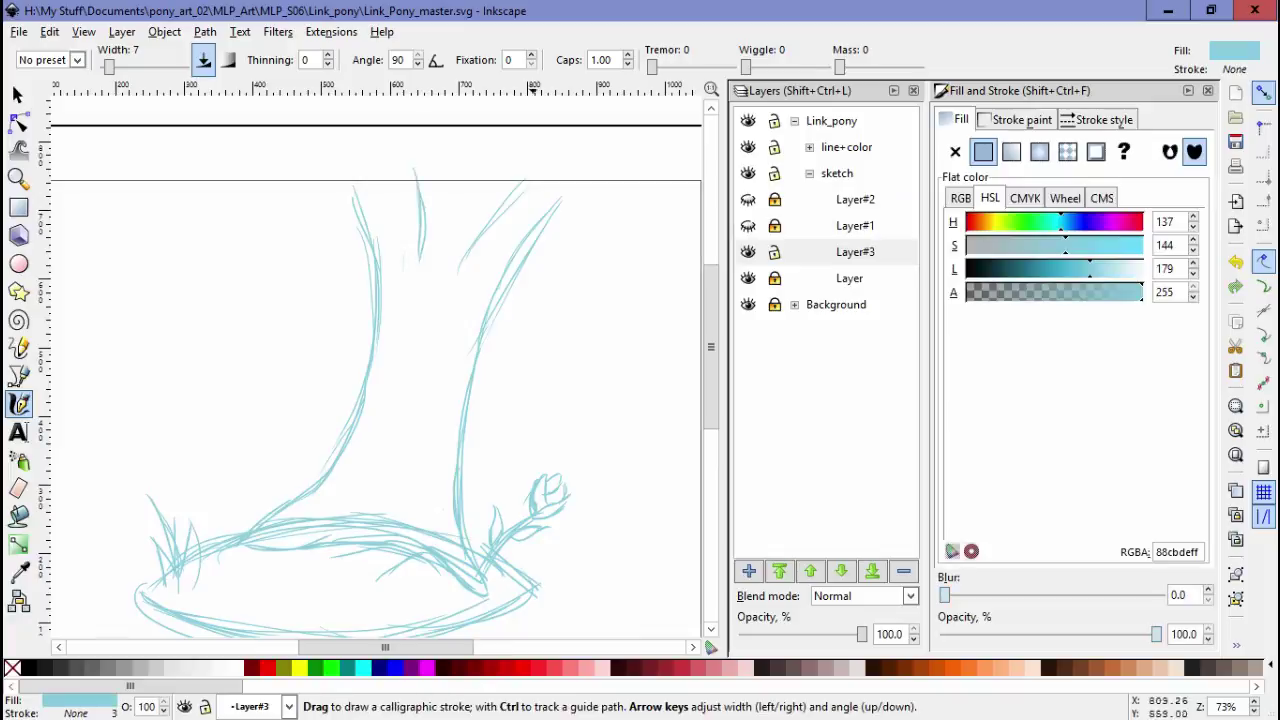
Undo the upper branch strokes and sketch a scalloped foliage edge across the top of the trunk
key("ctrl+z")
scroll(375, 380, "up", 1)
scroll(375, 380, "left", 1)
left_click_drag(290, 228, 355, 264)
scroll(375, 380, "up", 1)
scroll(375, 380, "right", 2)
left_click_drag(402, 330, 414, 343)
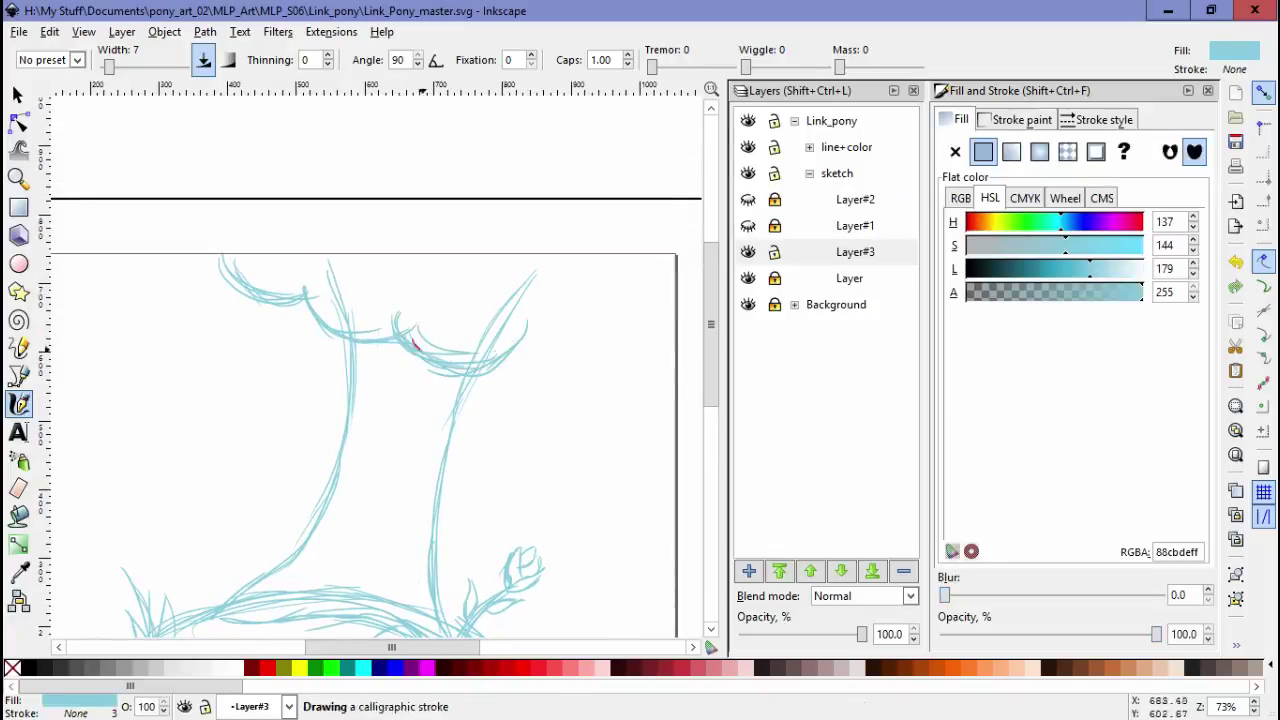
left_click_drag(603, 272, 605, 270)
Delete the foliage strokes and all remaining tree strokes on Layer#3
scroll(375, 370, "down", 2)
left_click_drag(200, 120, 650, 230)
key("Delete")
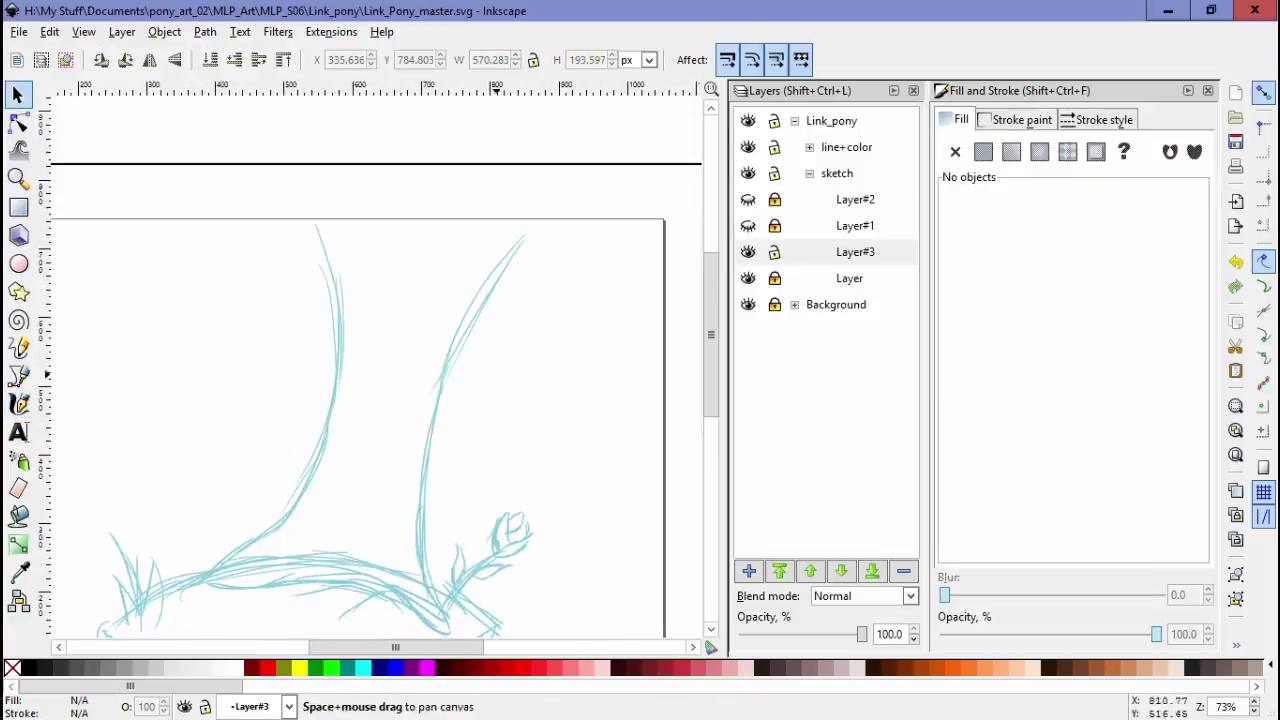
scroll(375, 370, "down", 6)
key("s")
key("ctrl+a")
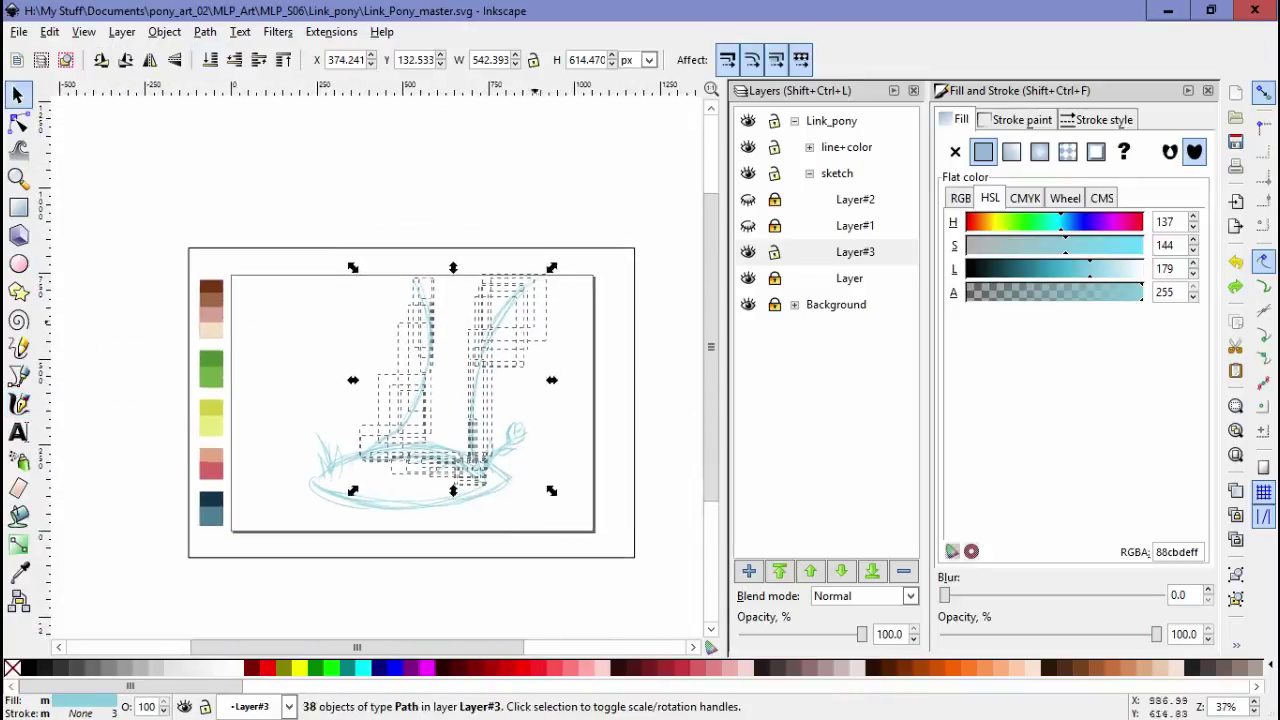
key("Delete")
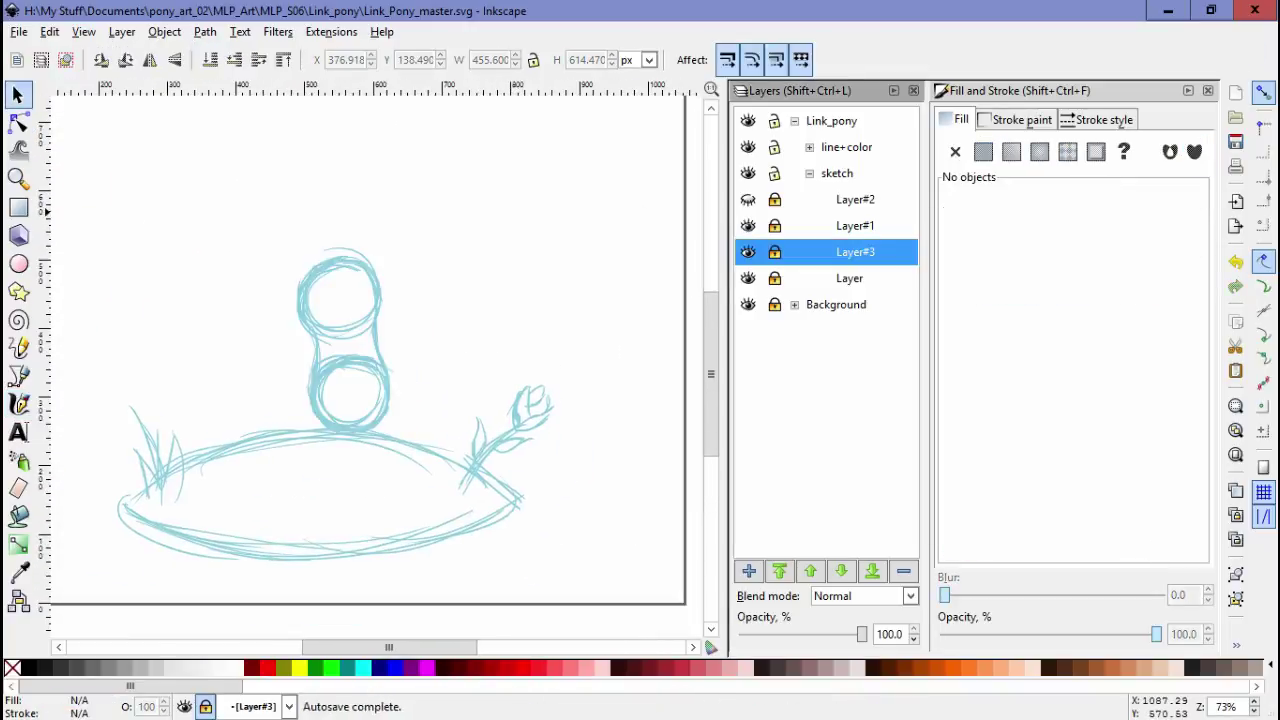
Show the body and leg layers, lock Layer#1, and make Layer#2 the drawing layer
left_click(855, 225)
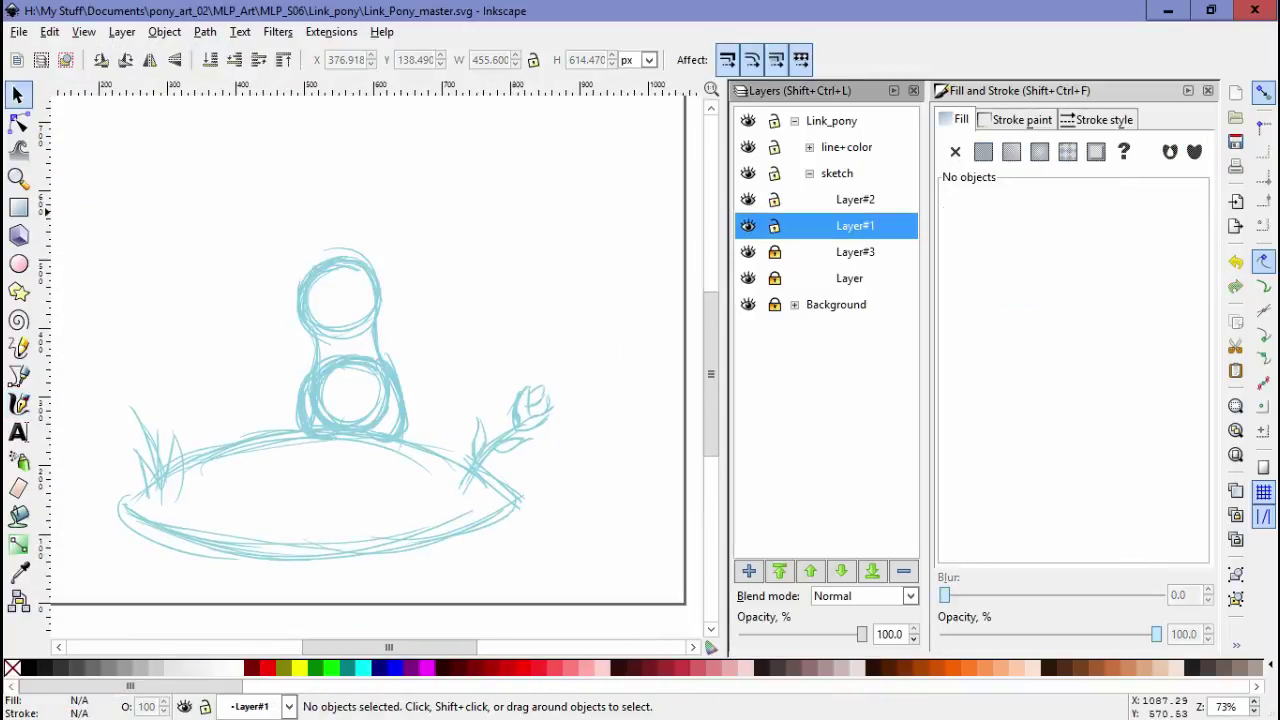
left_click(748, 225)
left_click(748, 225)
left_click(774, 225)
key("c")
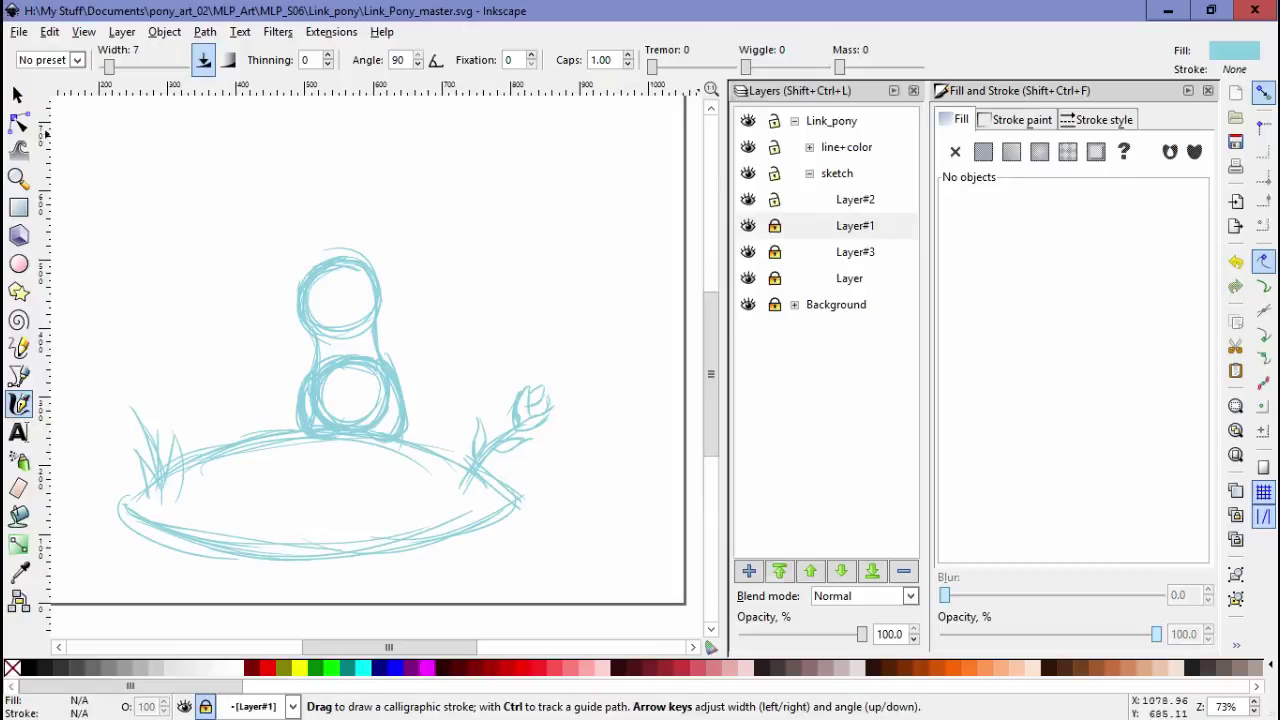
left_click(855, 199)
Sketch a rounded hoof below each haunch on Layer#2
key("plus")
key("plus")
scroll(466, 267, "up", 3)
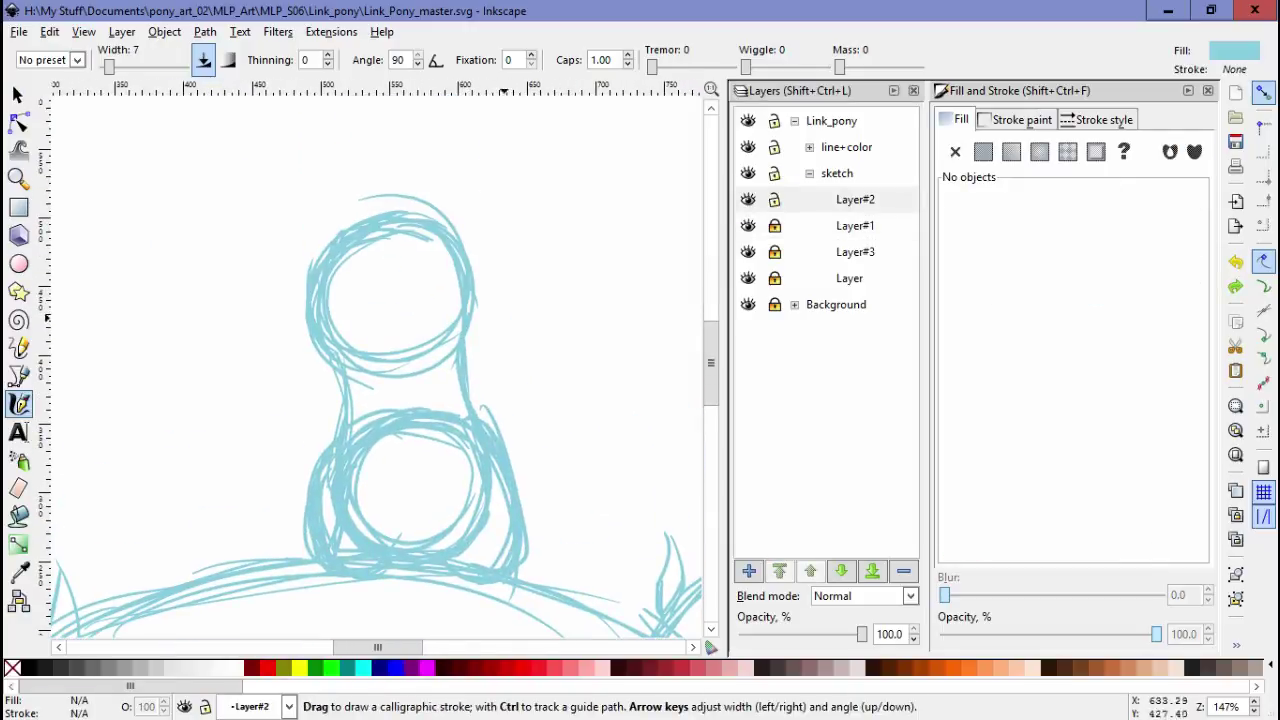
scroll(372, 463, "down", 3)
left_click(372, 463)
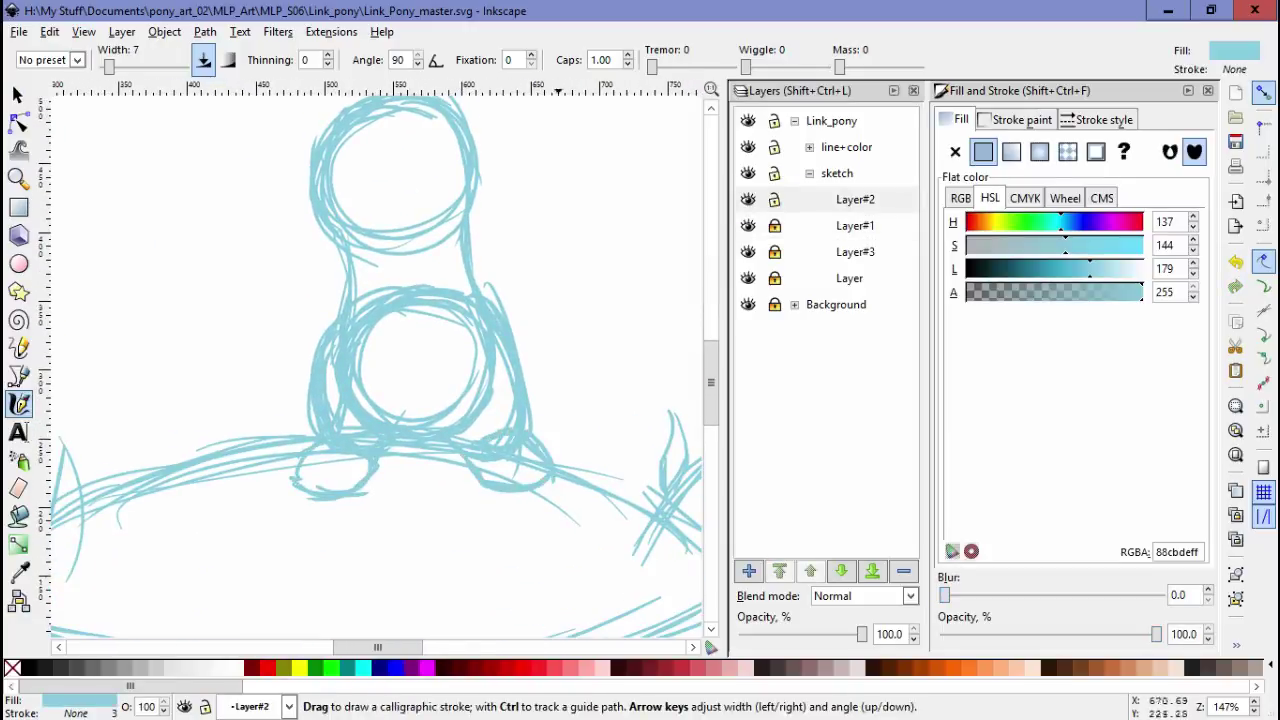
Remove the hoof and haunch strokes from Layer#2
scroll(370, 360, "down", 1)
key("ctrl+z")
key("s")
scroll(370, 360, "up", 2)
Rotate the whole body sketch on Layer#1 so the upper circle leans to the left
key("Page_Down")
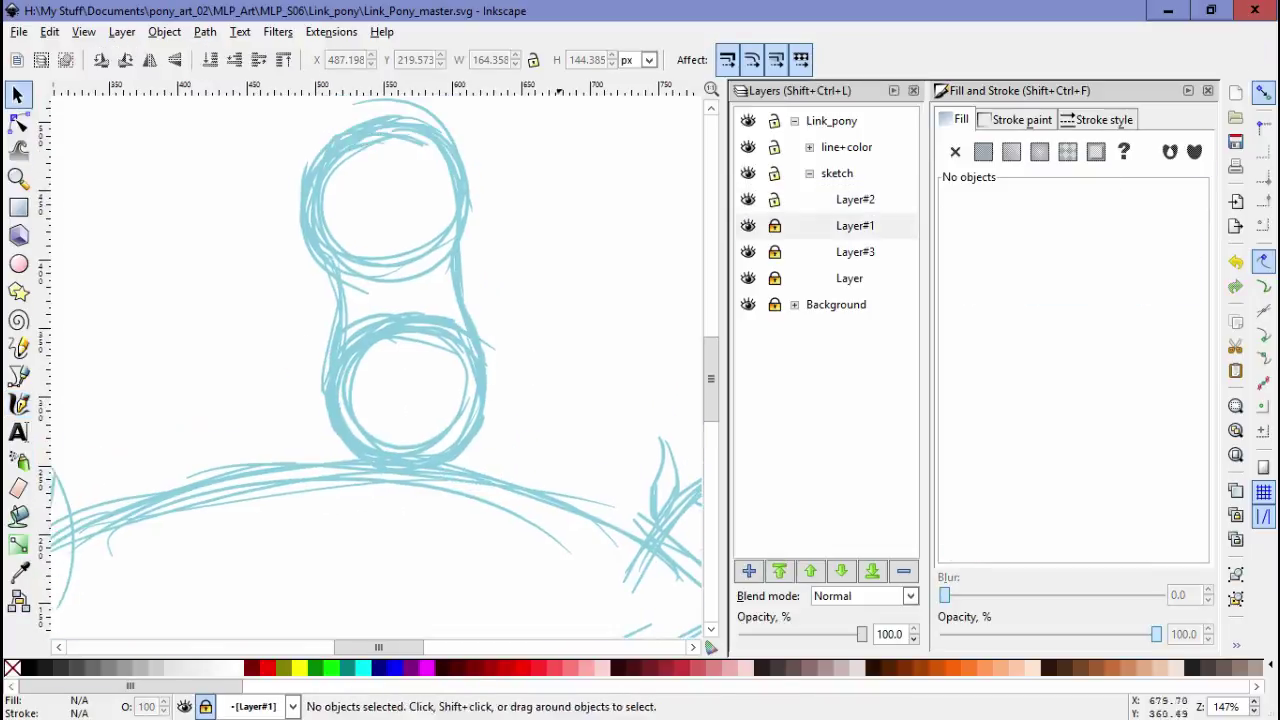
key("ctrl+a")
key("Escape")
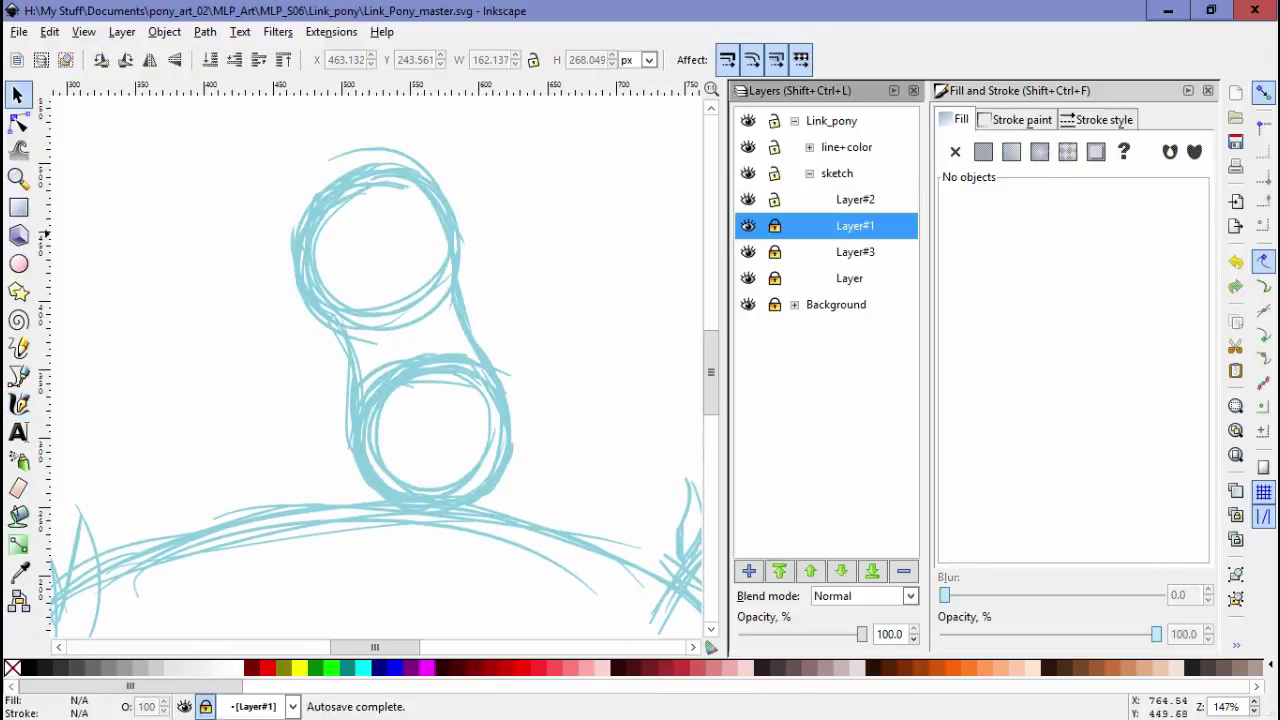
Sketch a folded hind leg across the lower body circle with its foot extending left, on Layer#2
key("Page_Up")
key("c")
scroll(375, 360, "down", 3)
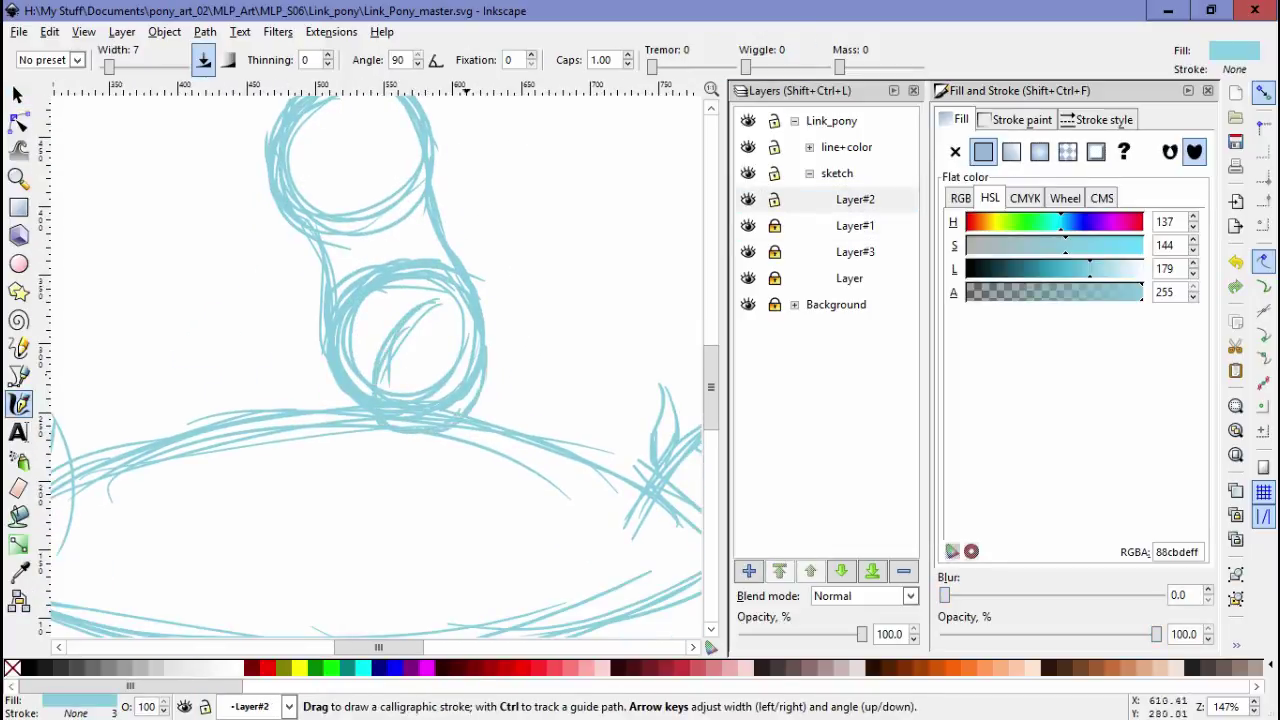
left_click_drag(300, 440, 278, 486)
Delete the foot's lower stroke, try a fuller thigh with a tapered lower leg, and undo the leg strokes
left_click(300, 515)
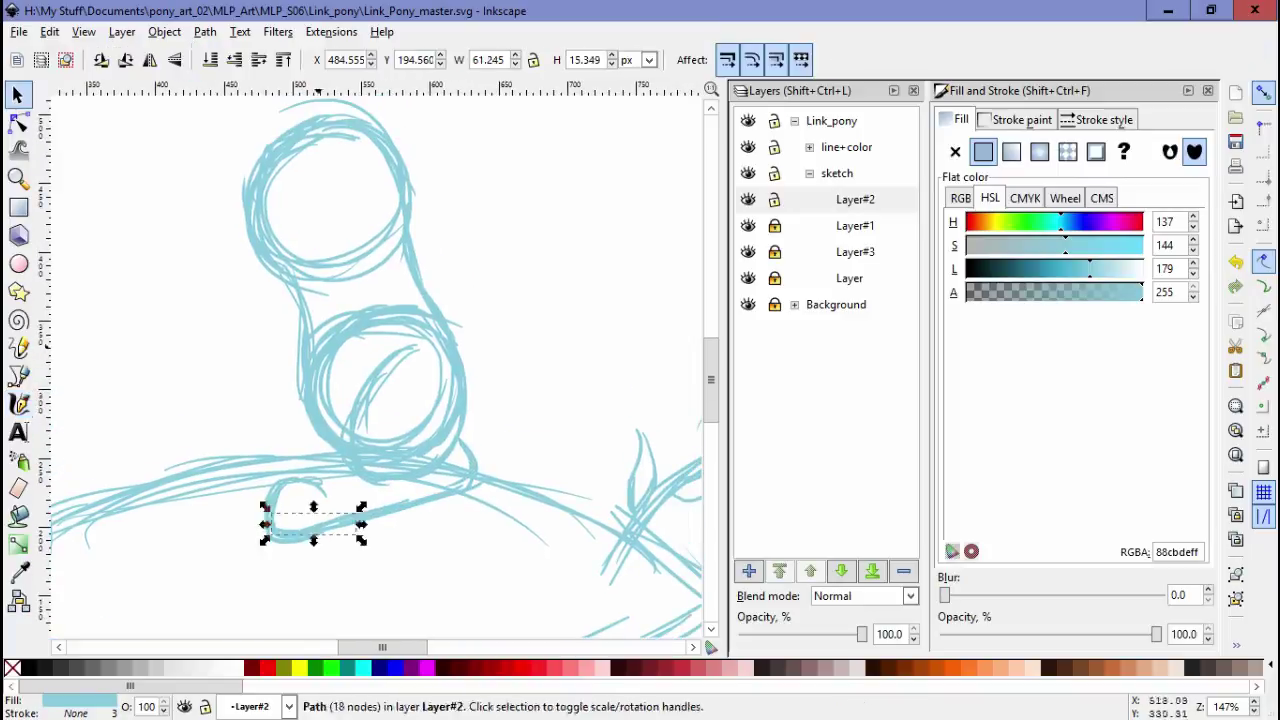
key("Delete")
key("space")
mouse_move(435, 345)
left_mouse_down()
mouse_move(330, 436)
mouse_move(380, 500)
mouse_move(330, 570)
left_mouse_up()
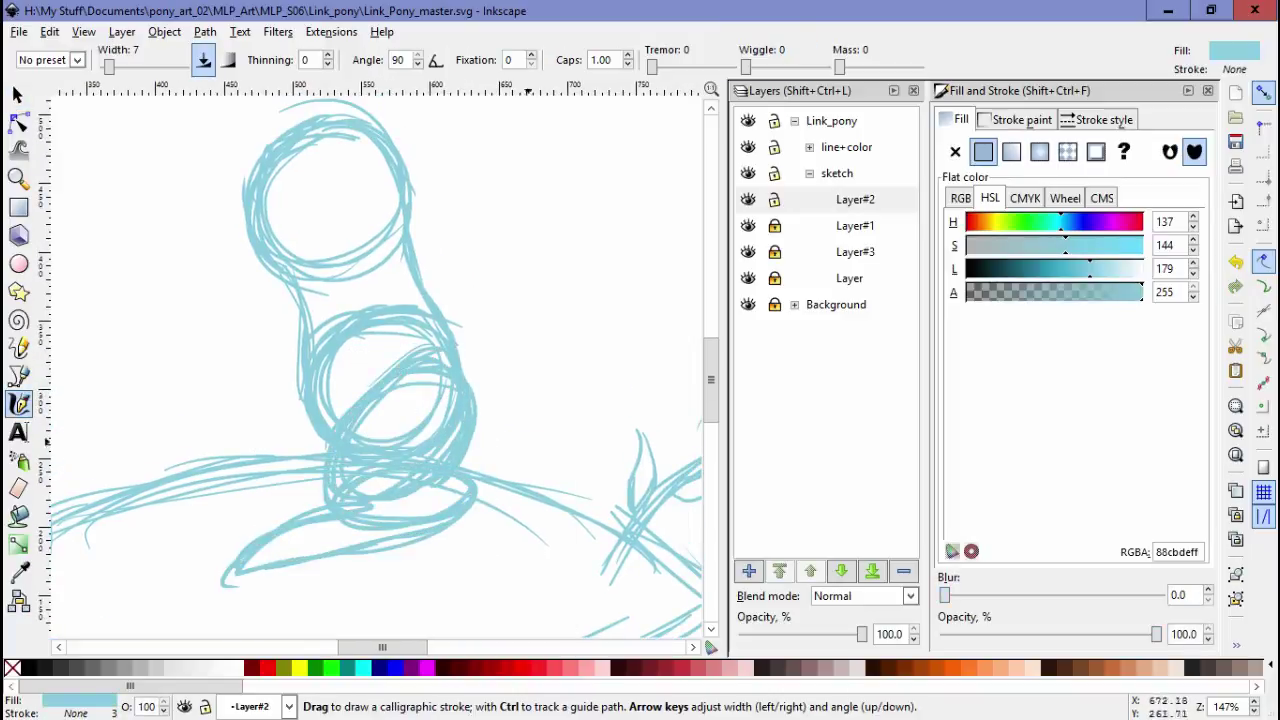
key("ctrl+z")
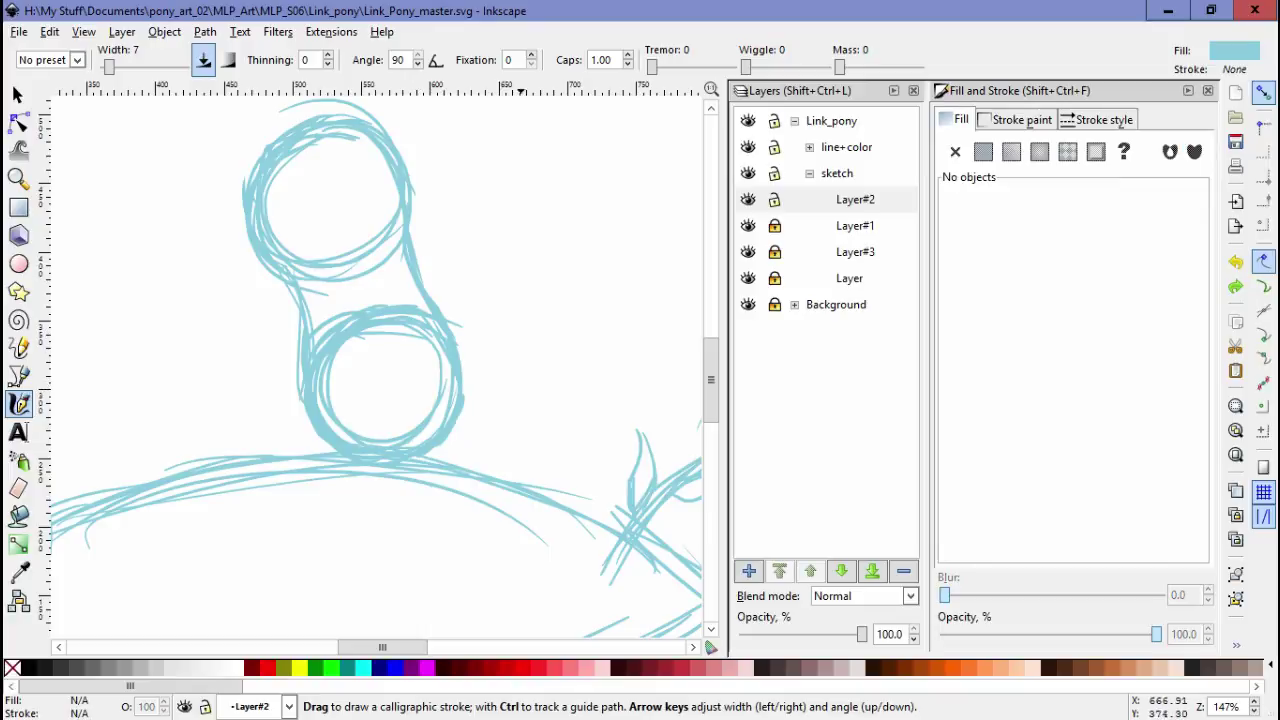
Try a haunch curve and lower leg lines at the left of the lower body circle, and undo them
scroll(494, 310, "left", 1)
left_click_drag(356, 336, 340, 440)
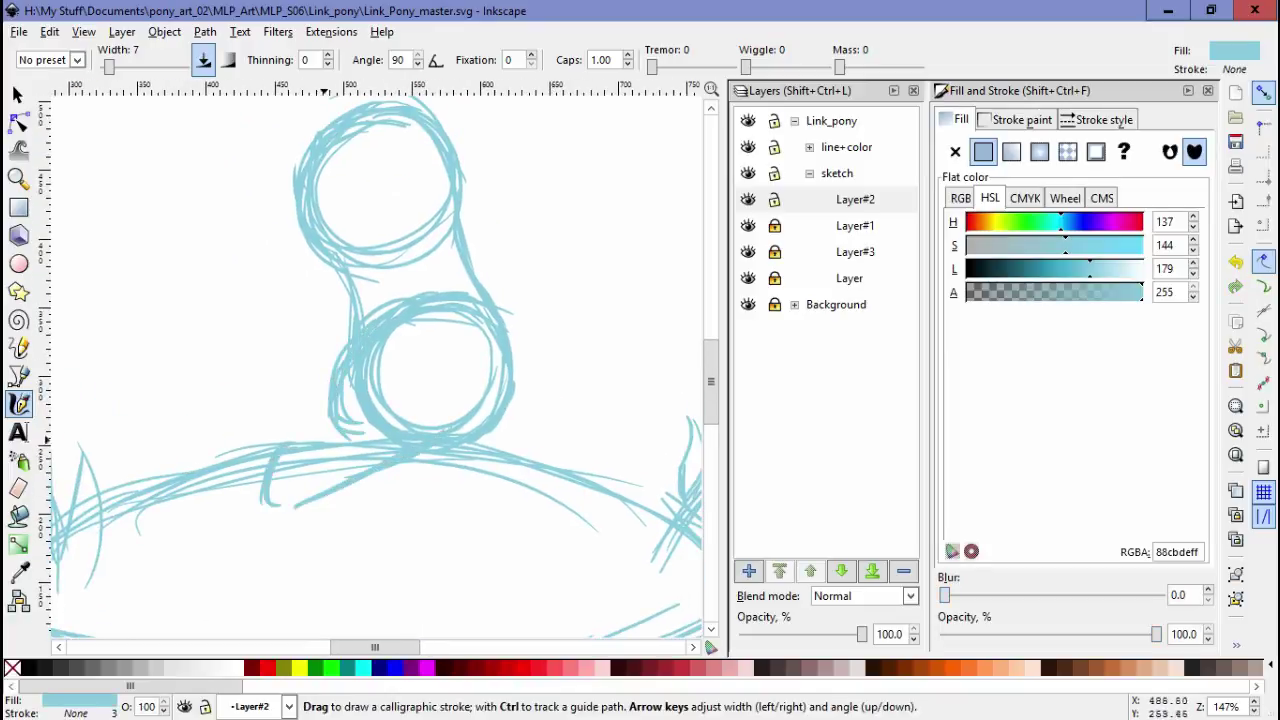
key("ctrl+z")
Sketch small hip circles inside the lower body circle with angular guide lines for both hind legs
scroll(343, 382, "right", 1)
left_click_drag(425, 352, 400, 372)
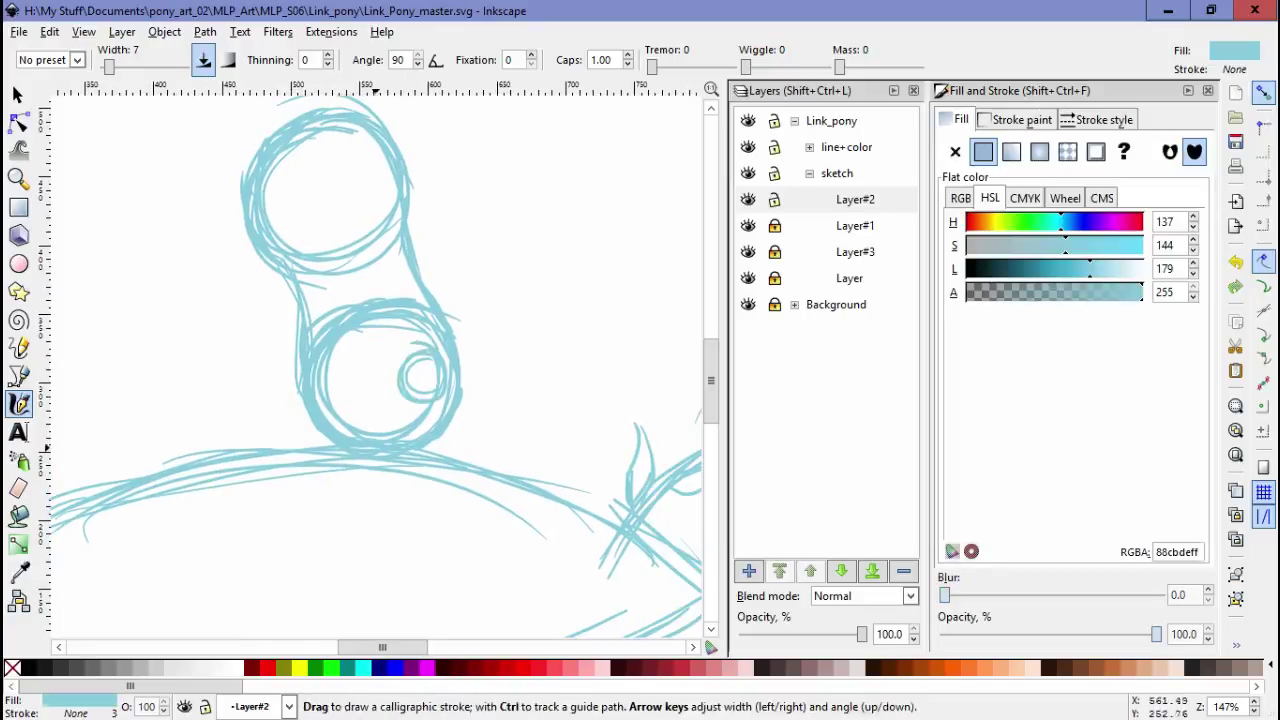
scroll(516, 429, "left", 1)
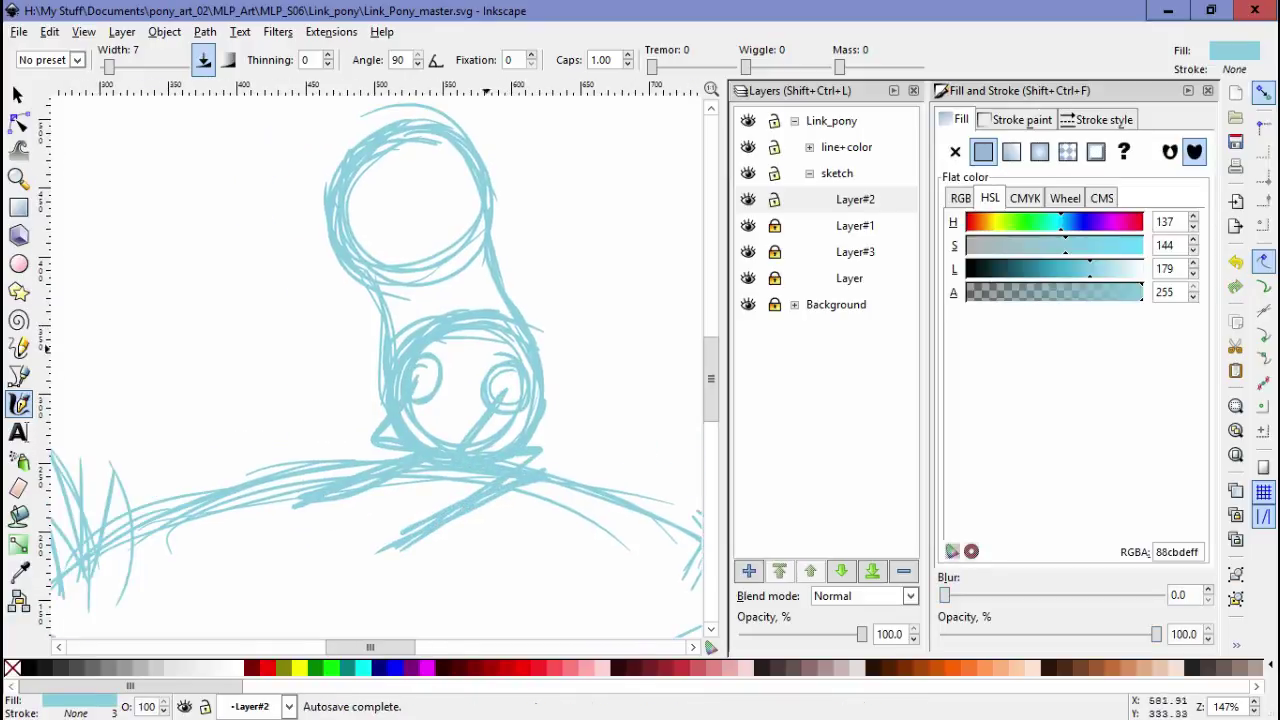
Delete the hip circle and guide lines of the right-hand hind leg
scroll(516, 429, "right", 1)
key("s")
left_click_drag(514, 357, 200, 543)
key("Delete")
left_click_drag(528, 461, 259, 569)
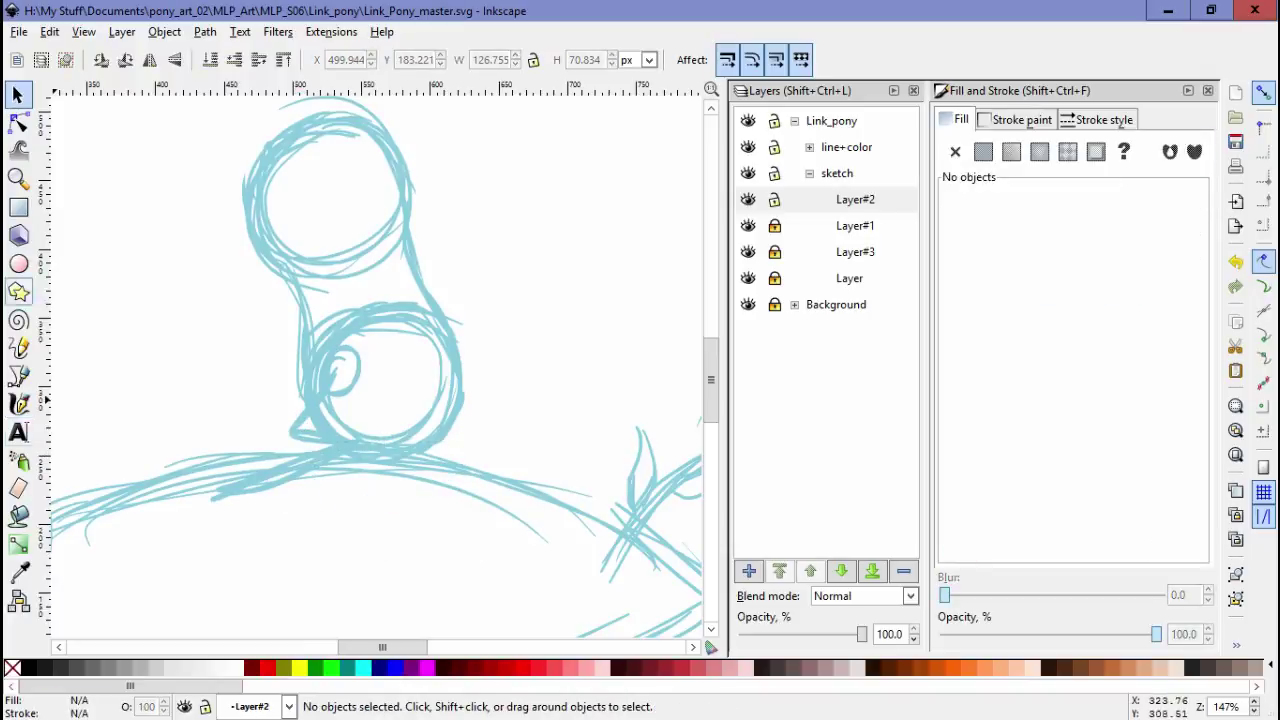
Undo the deletion of the right-hand hind leg's hip circle and guide lines
left_click(19, 403)
key("ctrl+z")
key("Escape")
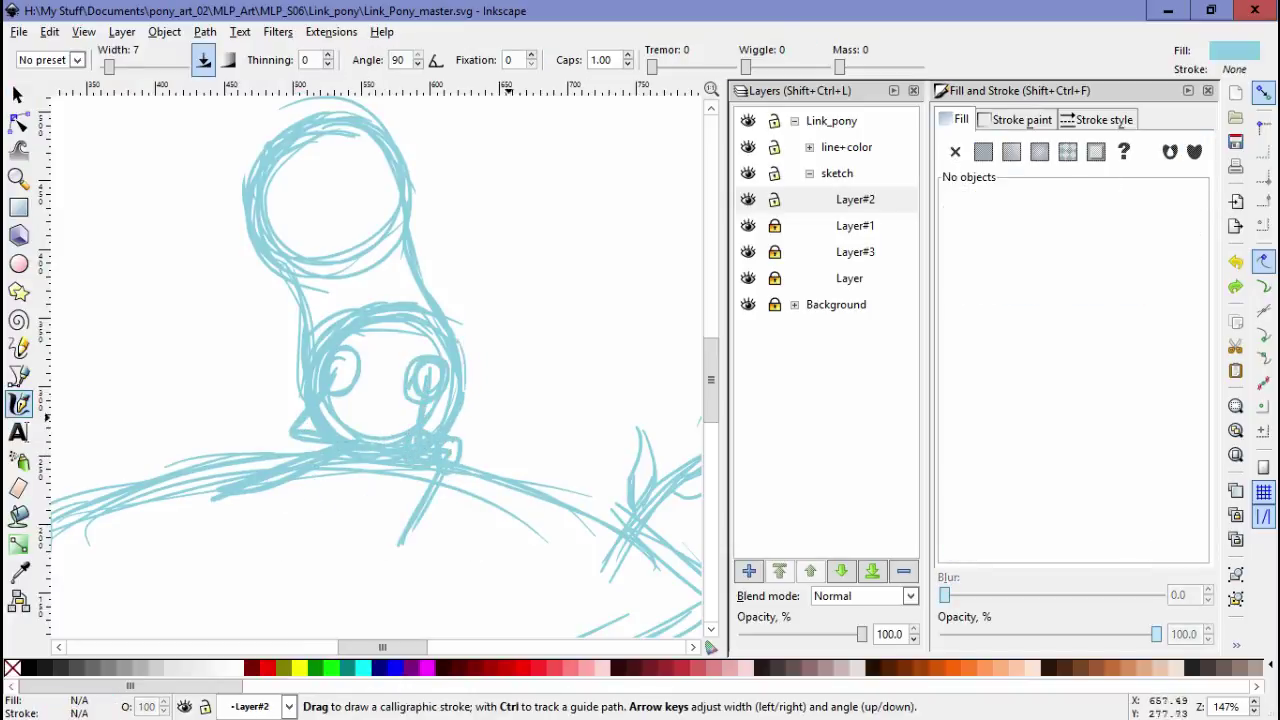
Recolour the hind leg guides violet-blue and lock their layer beneath a new, active sketch layer
left_click(855, 226)
key("s")
key("ctrl+a")
left_click(395, 668)
key("c")
key("Escape")
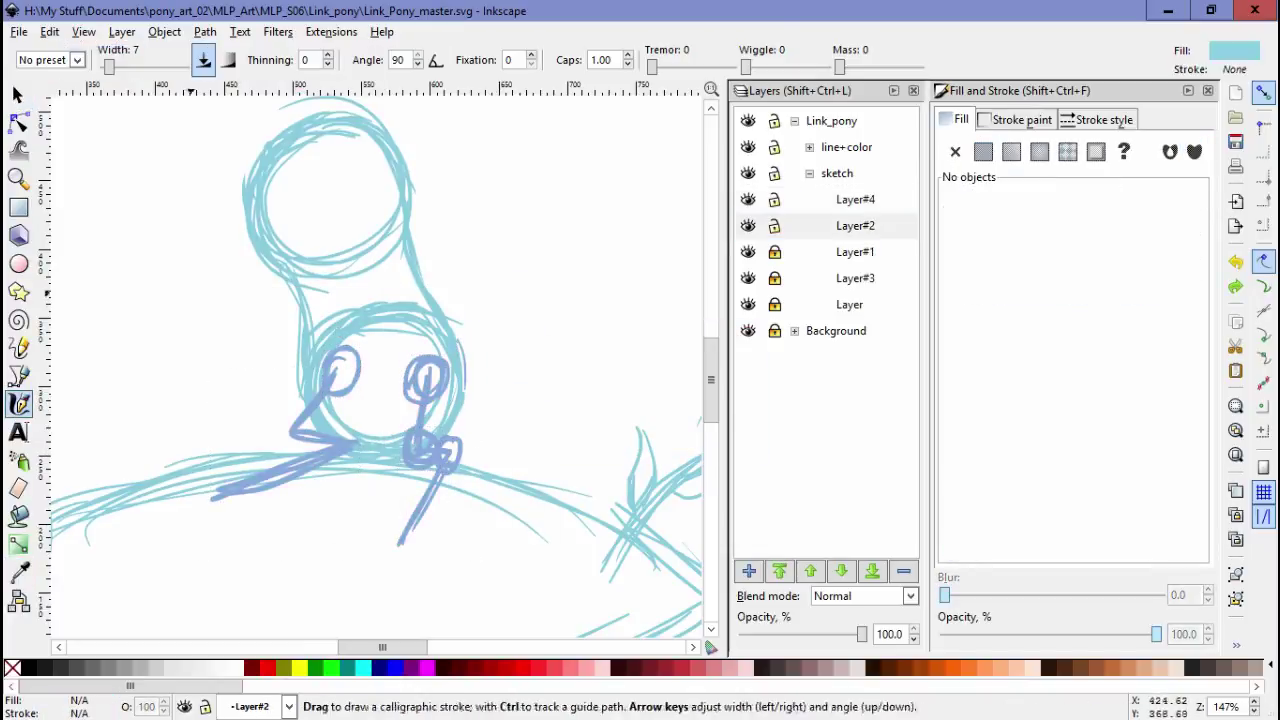
left_click(774, 226)
left_click(855, 199)
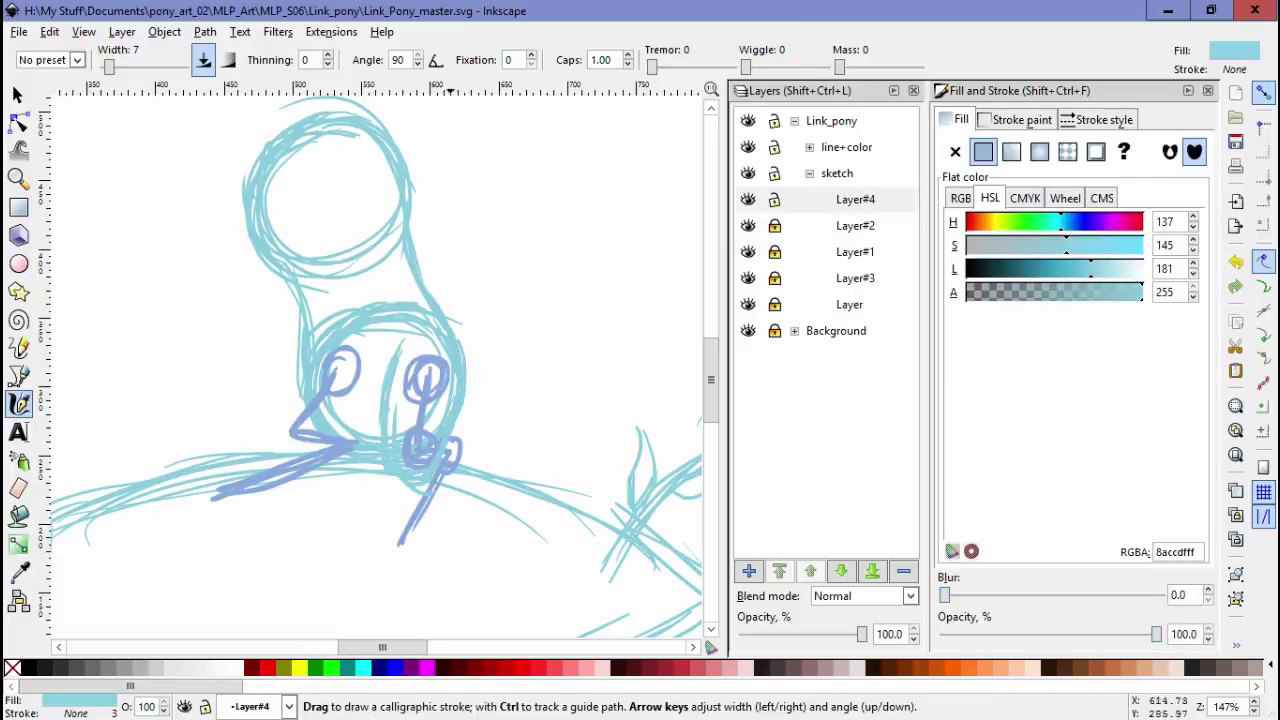
Try sketching thigh, lower leg and hoof outlines around the violet-blue hind leg guides
left_click_drag(466, 425, 440, 510)
left_click_drag(460, 450, 405, 545)
key("Escape")
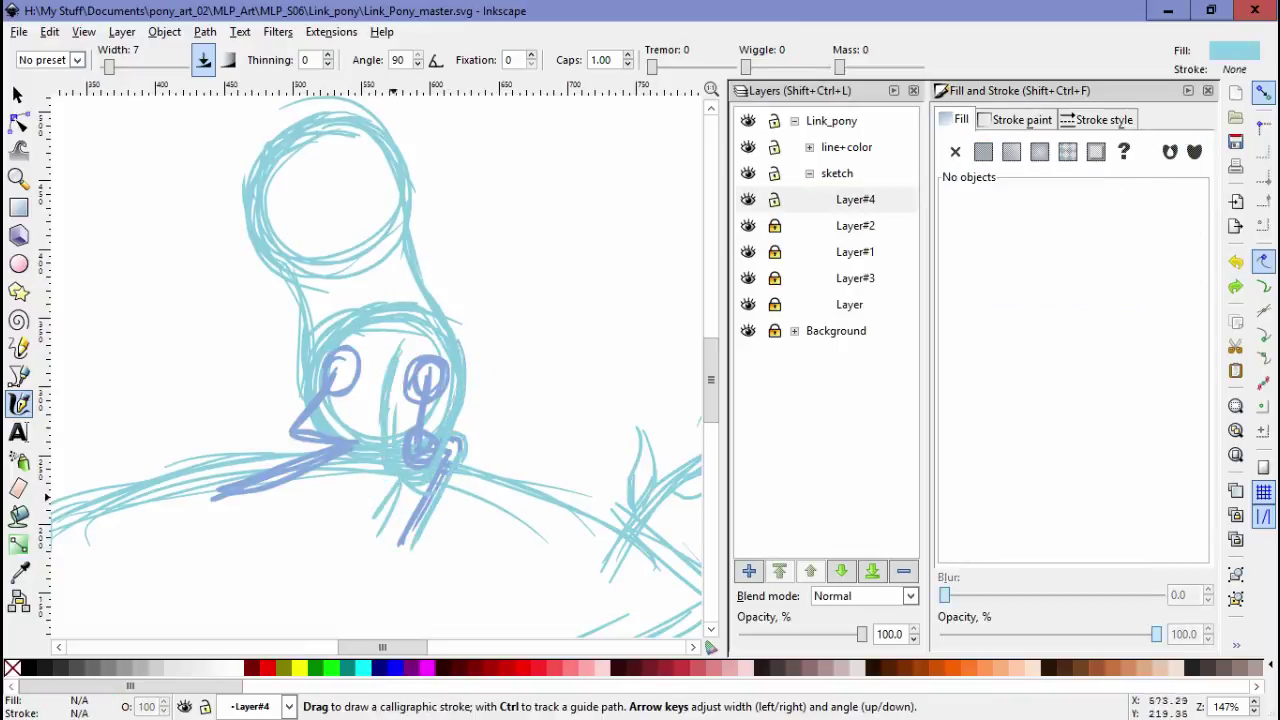
left_click_drag(330, 445, 283, 400)
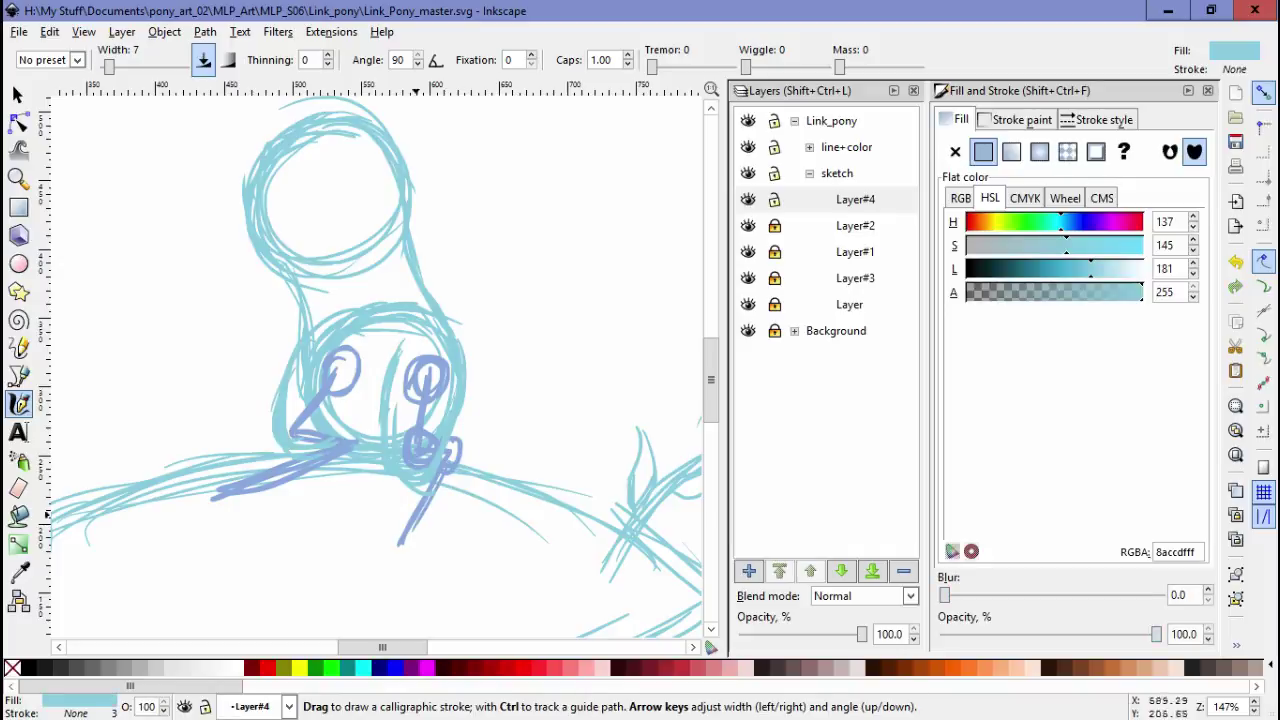
left_click_drag(400, 555, 437, 520)
Delete all the hind leg outline strokes from the active sketch layer, keeping the leg guides
key("s")
left_click(434, 523)
left_click(430, 400)
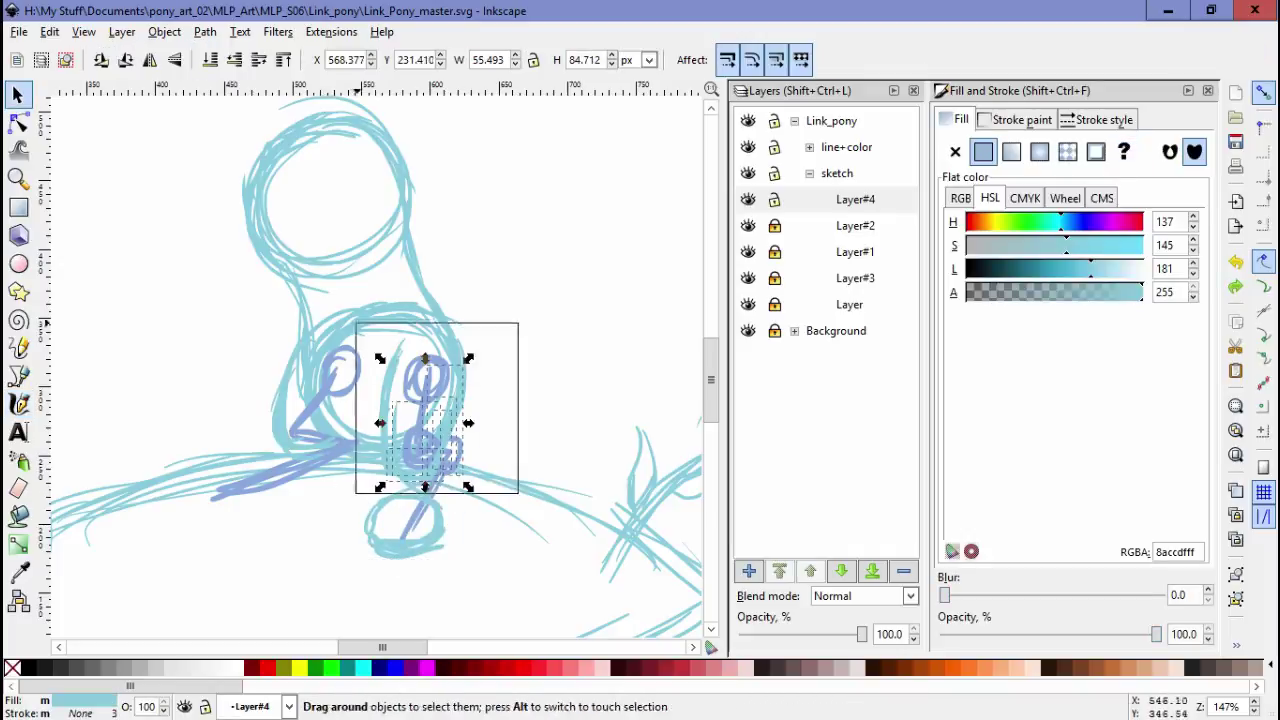
left_click(425, 490)
key("Delete")
left_click_drag(255, 312, 478, 532)
key("Delete")
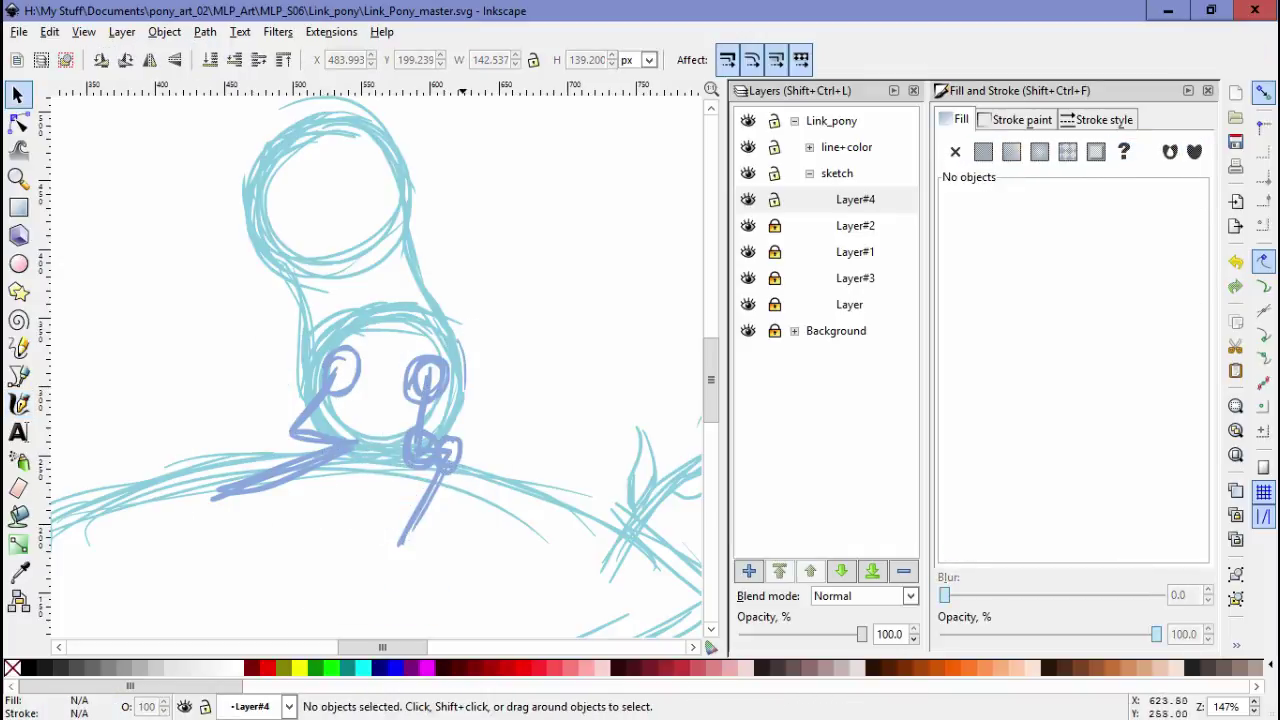
Hide the hind leg guide layer and sketch a shoulder circle and bent near foreleg over the chest circle on a new layer
key("c")
left_click(748, 225)
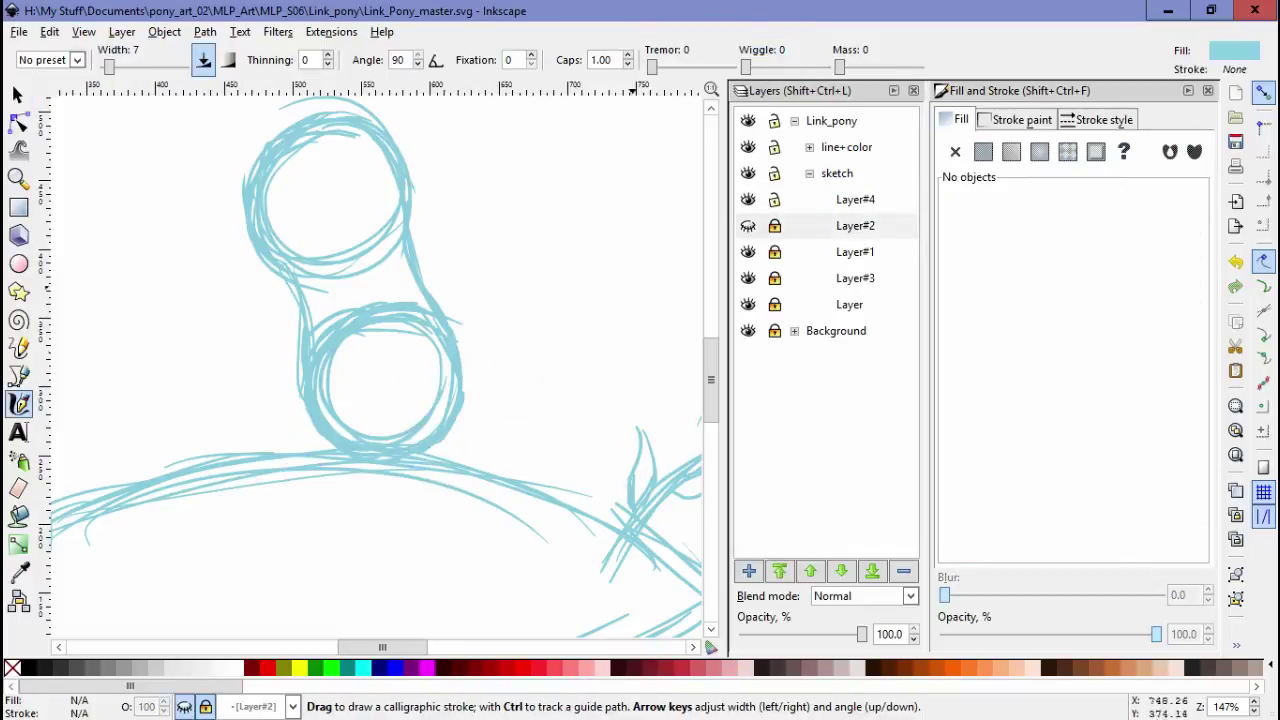
scroll(537, 330, "up", 1)
scroll(400, 380, "up", 2)
left_click_drag(458, 300, 466, 352)
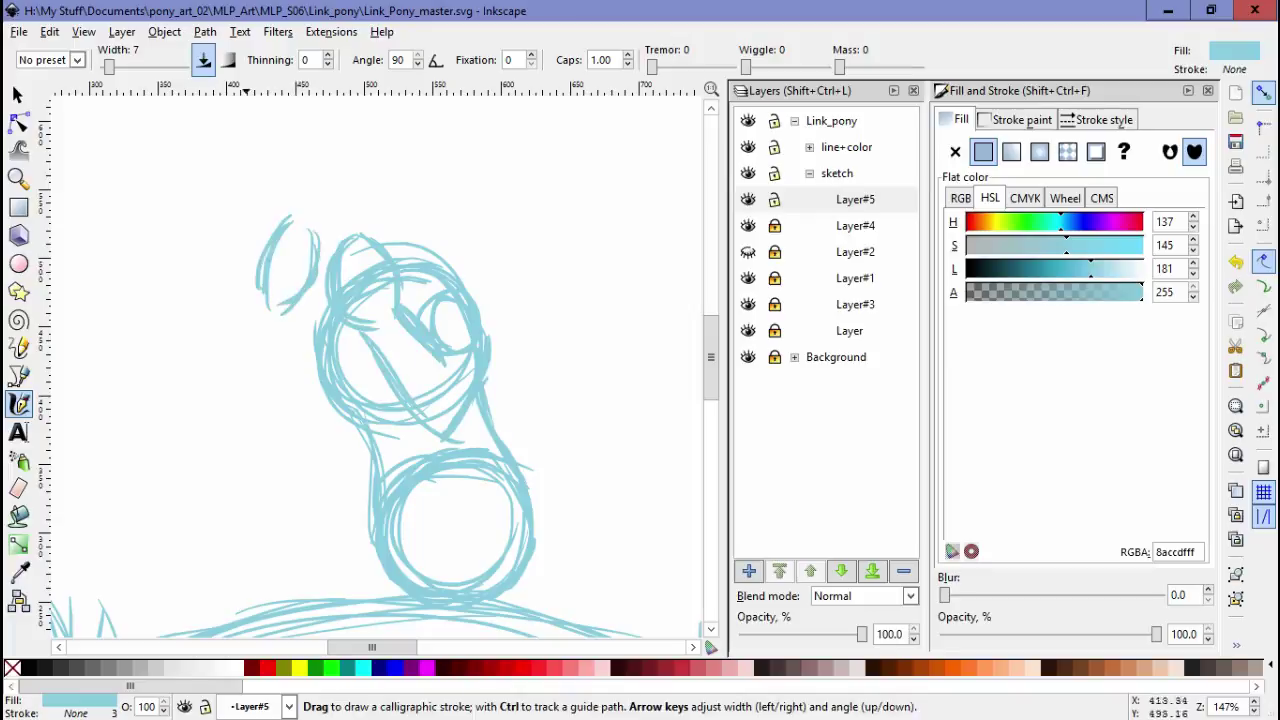
Sketch the far foreleg raised to the left of the chest circle, with a rounded hoof and tapering forearm
left_click_drag(243, 214, 320, 300)
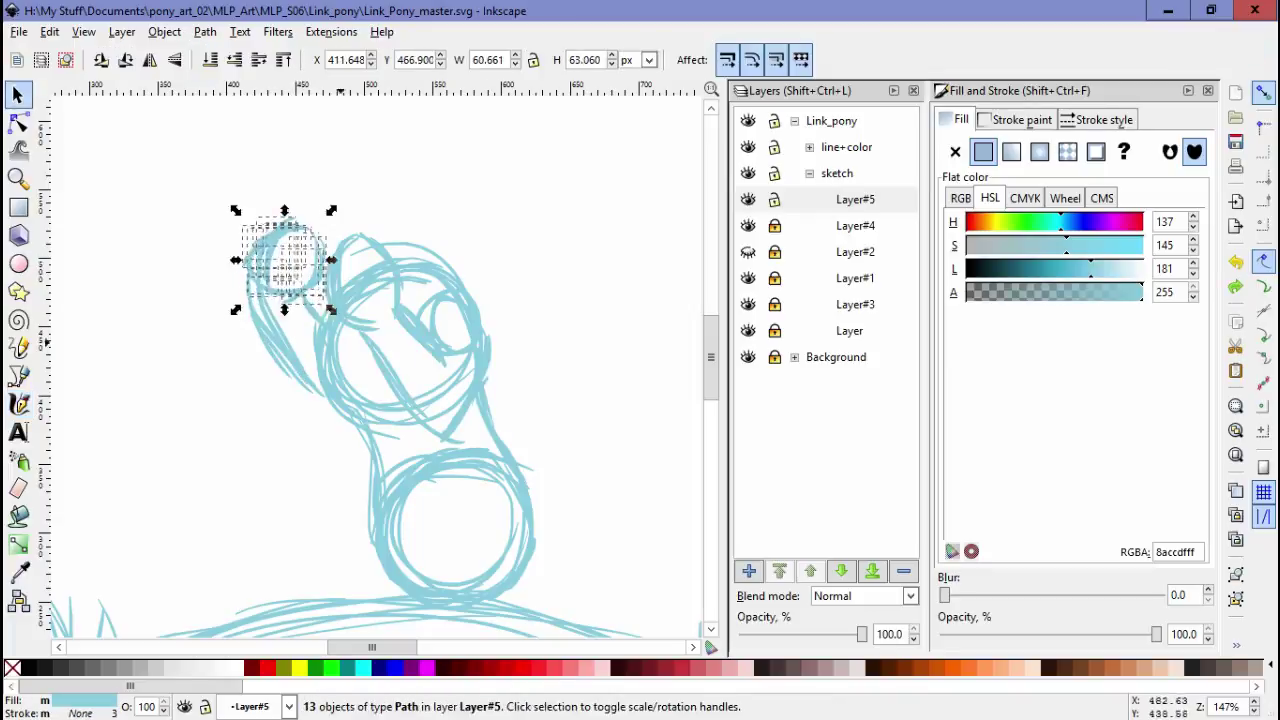
left_click_drag(197, 166, 331, 320)
scroll(300, 330, "up", 3)
scroll(300, 330, "down", 3)
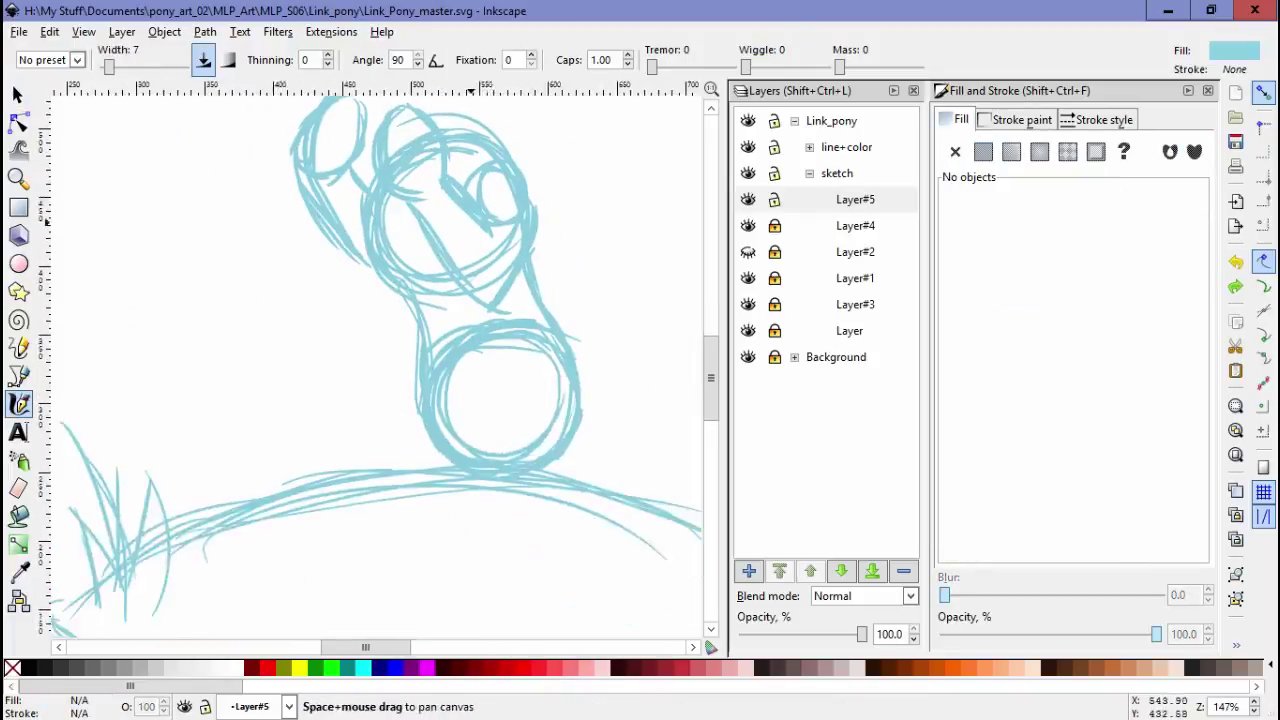
scroll(300, 330, "up", 2)
scroll(400, 380, "up", 1)
Add a layer beneath the foreleg sketch and set the Calligraphy stroke colour to bright blue
left_click(748, 570)
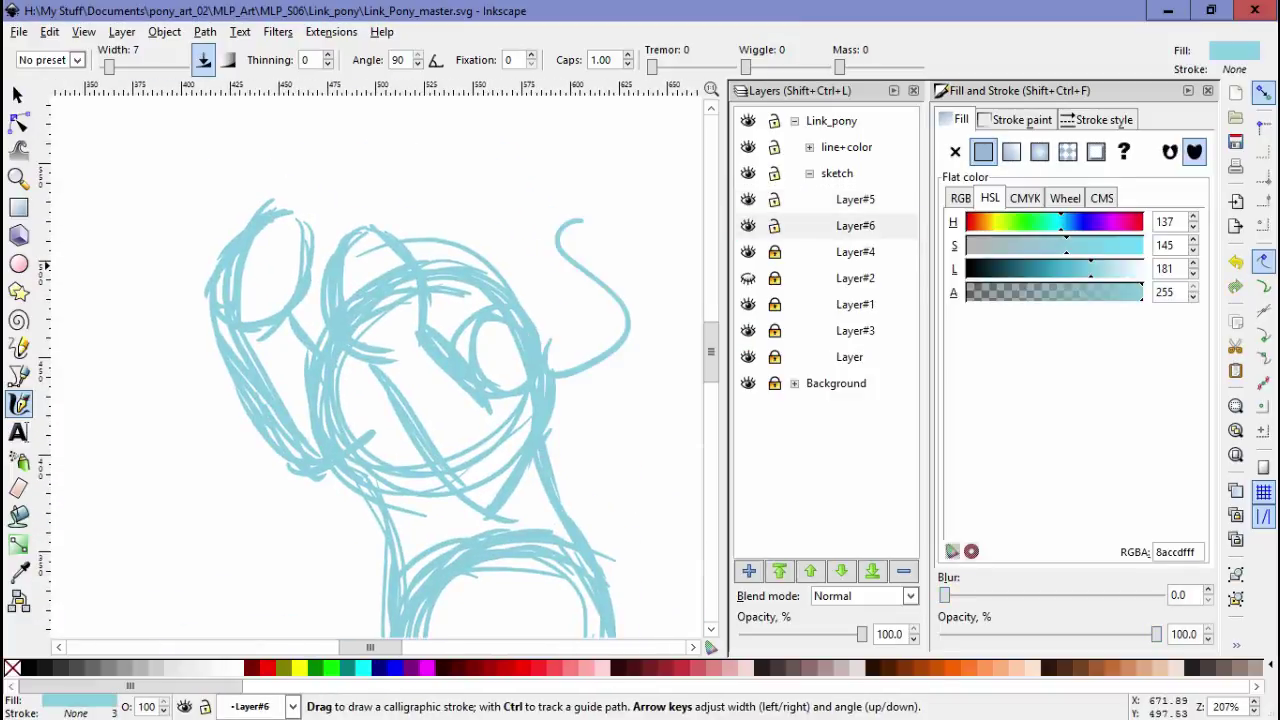
left_click_drag(583, 220, 545, 372)
left_click_drag(1090, 268, 1065, 268)
key("ctrl+z")
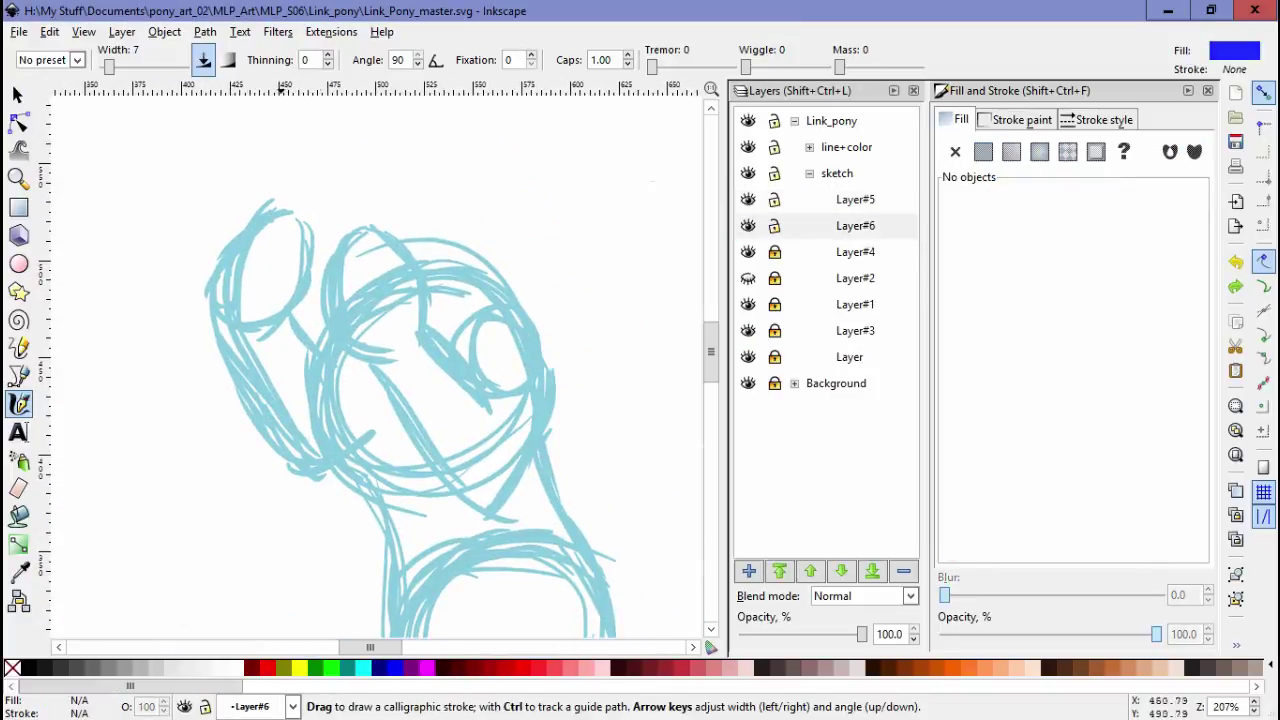
Sketch a blue ocarina outline with a small mouthpiece between the two raised hooves
left_click_drag(328, 233, 392, 306)
scroll(380, 330, "down", 2)
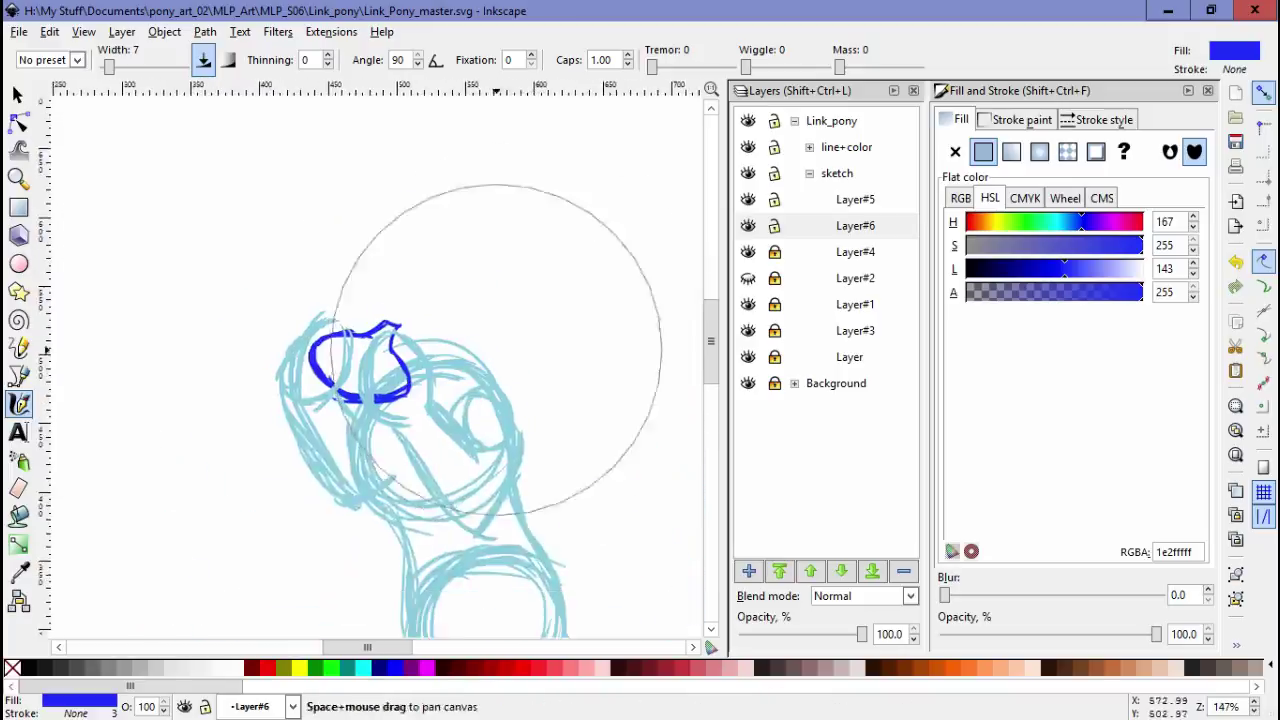
scroll(380, 330, "up", 3)
key("space")
left_click(300, 255)
key("Escape")
scroll(380, 360, "down", 2)
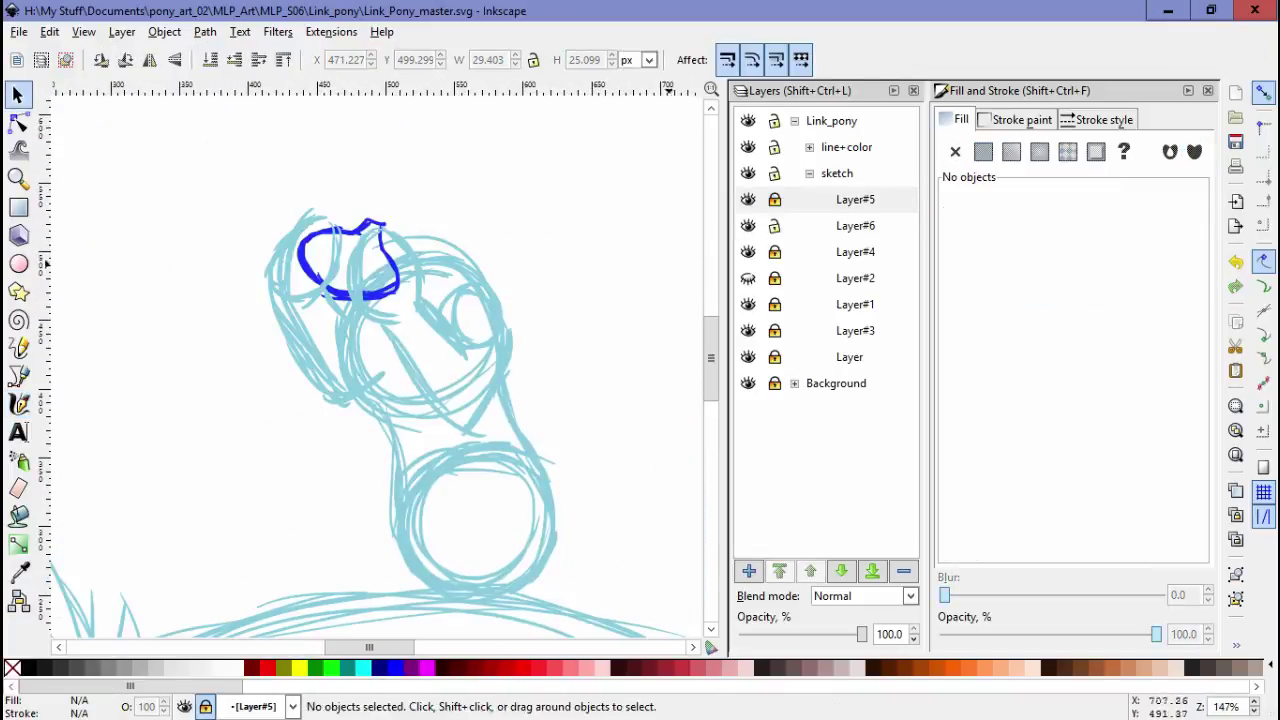
Add a layer named head above the foreleg layer and set the Calligraphy stroke colour to light blue
left_click(748, 570)
key("Return")
key("c")
scroll(380, 360, "up", 1)
left_click_drag(553, 220, 515, 325)
key("ctrl+z")
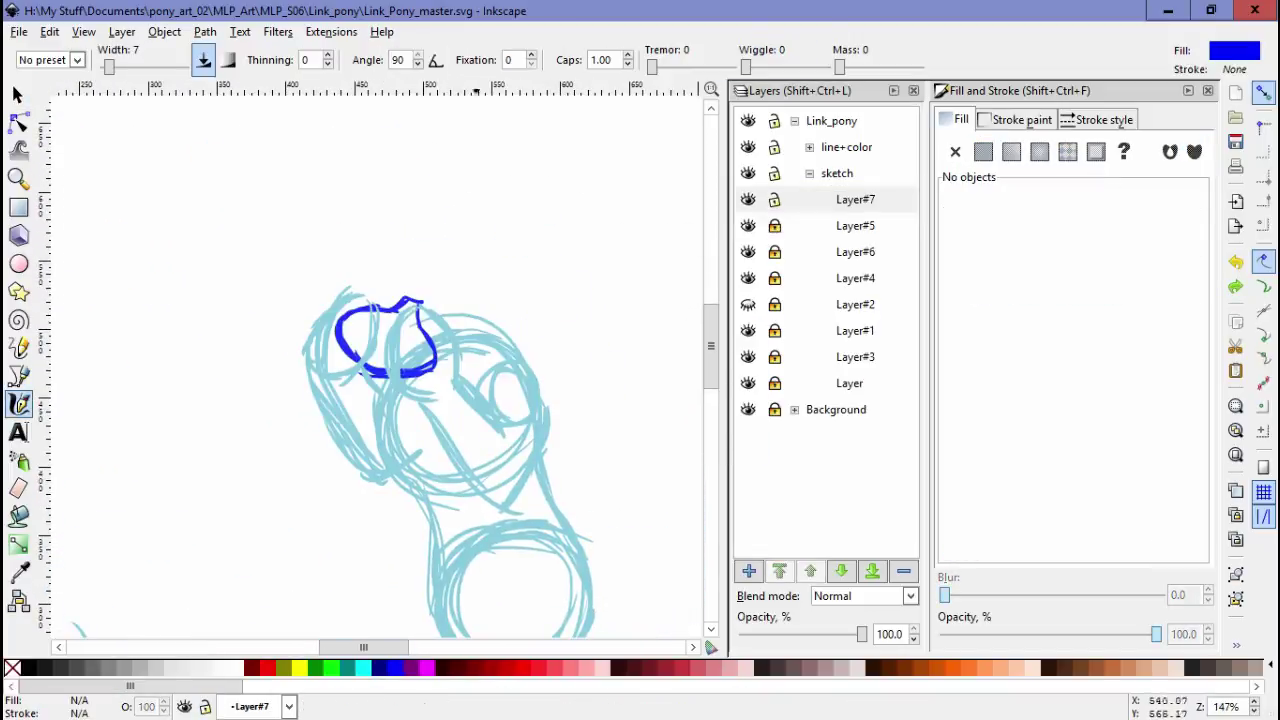
key("d")
double_click(855, 199)
type("head")
key("Return")
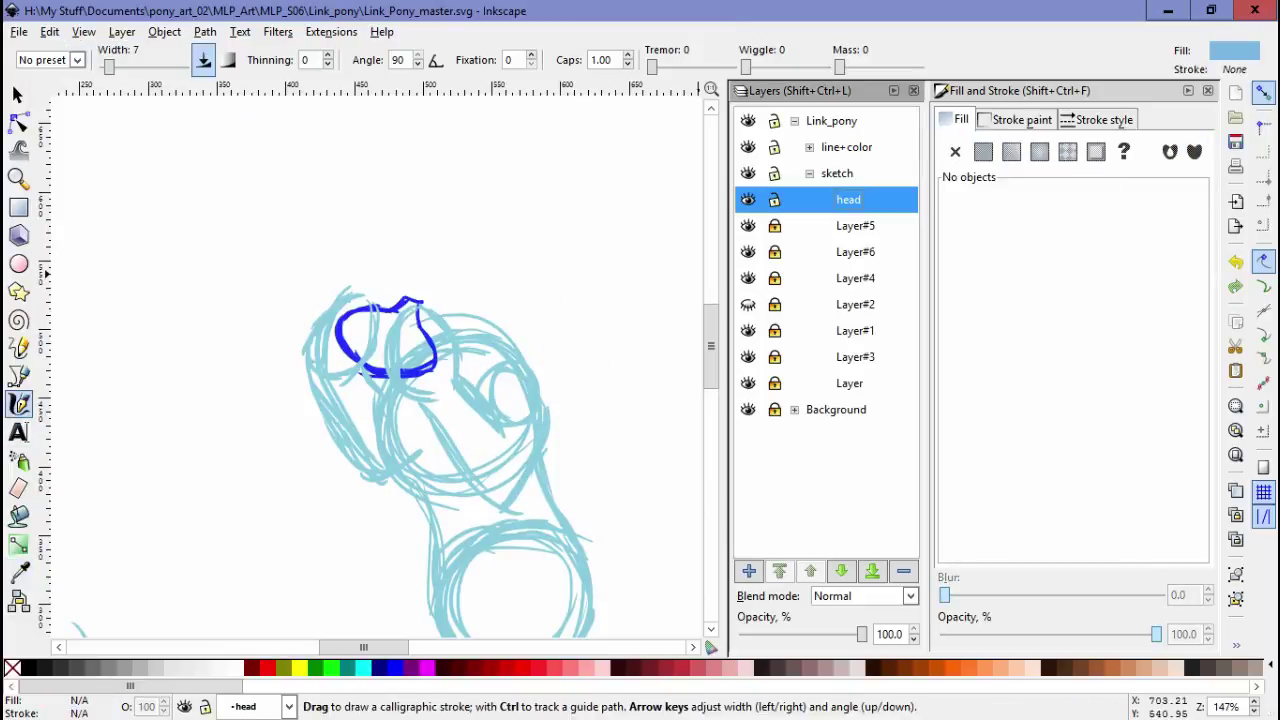
Add a sublayer inside head and sketch a head circle about 124 by 133 px above the chest circle
left_click(748, 570)
key("Return")
scroll(400, 350, "up", 1)
left_click_drag(388, 190, 478, 410)
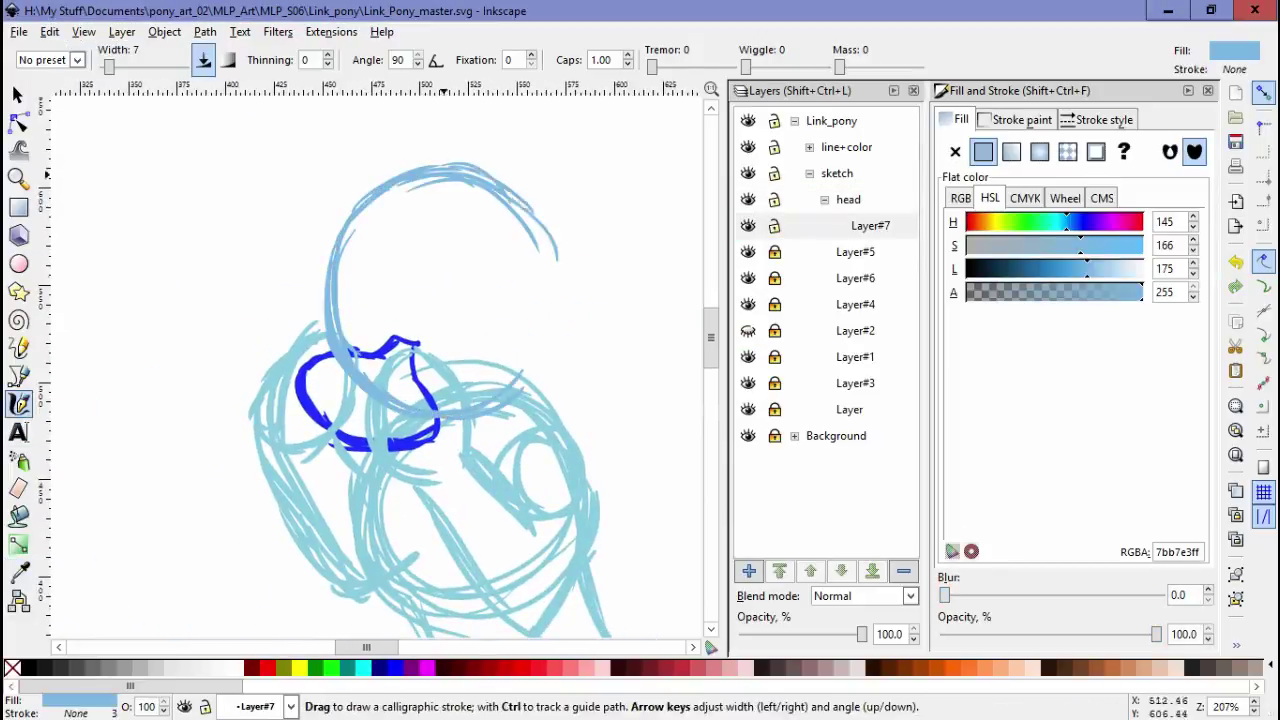
Move all the head circle strokes about 17 px left over the body
key("s")
key("ctrl+a")
key("s")
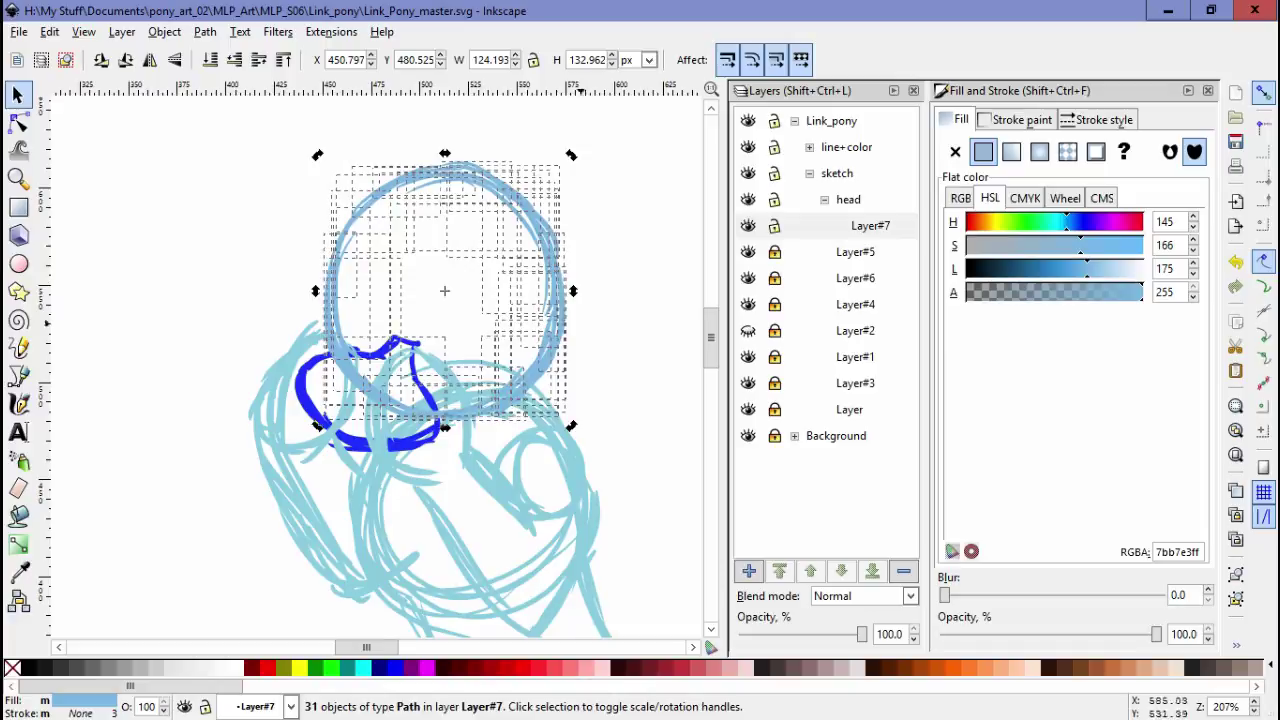
key("Escape")
scroll(380, 360, "down", 3)
scroll(464, 305, "up", 2)
key("ctrl+a")
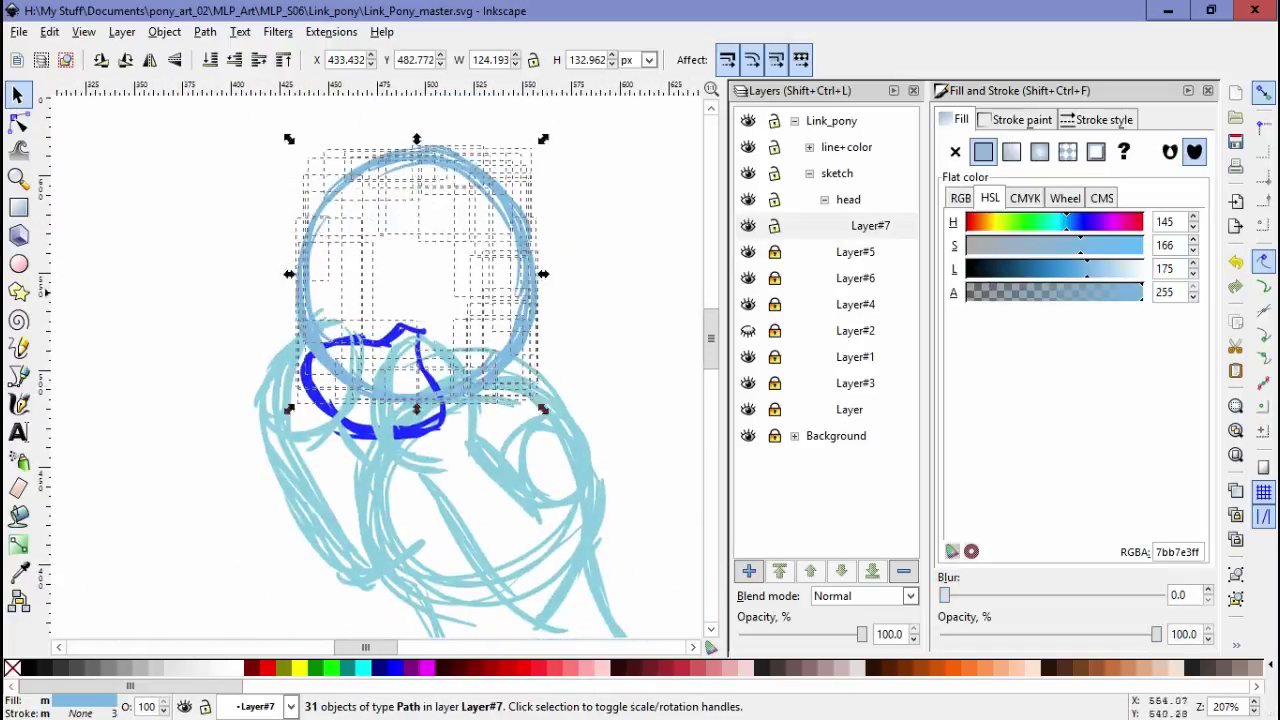
key("Escape")
Lock the head circle layer and rotate all foreleg strokes on Layer#5 slightly counterclockwise
left_click(748, 225)
left_click(855, 251)
scroll(380, 360, "down", 2)
key("ctrl+a")
key("s")
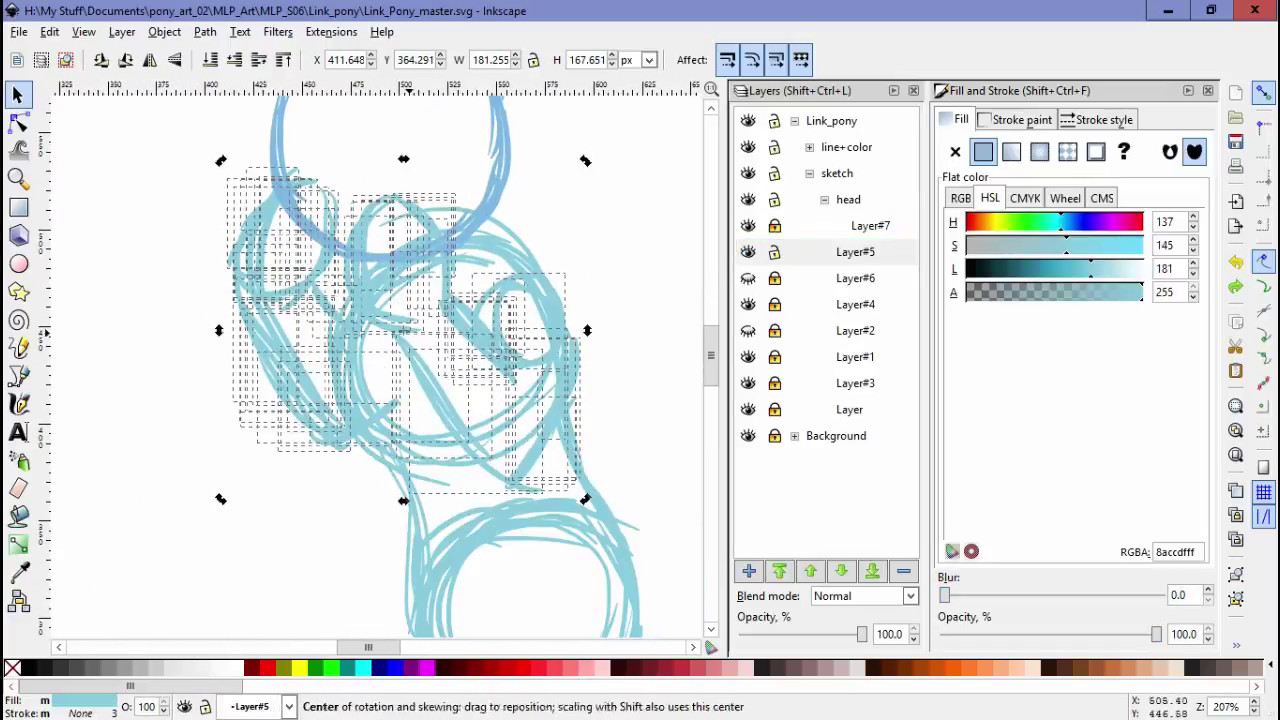
Lower the head layer below Layer#5 and Layer#6 in the layer order
left_click(848, 199)
left_click(841, 570)
left_click(841, 570)
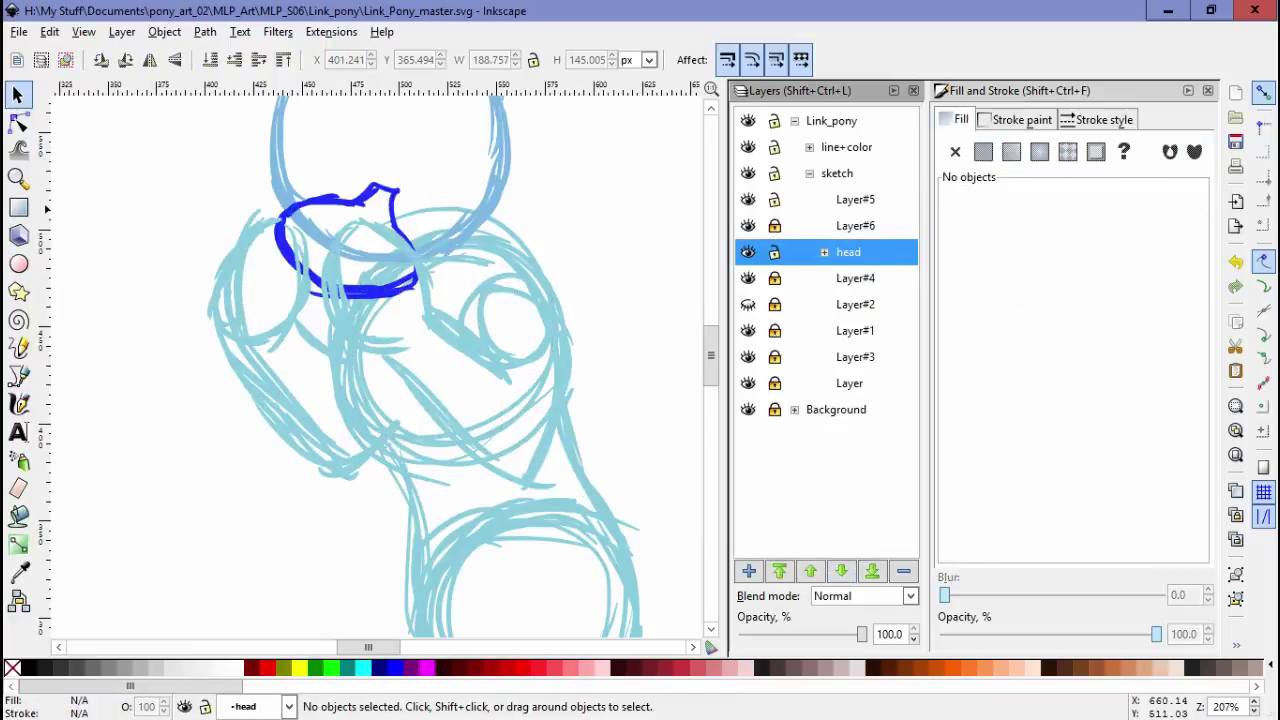
Move the blue ocarina down and to the left so it sits between the hooves
left_click(855, 225)
left_click_drag(407, 195, 345, 245)
left_click_drag(290, 290, 289, 315)
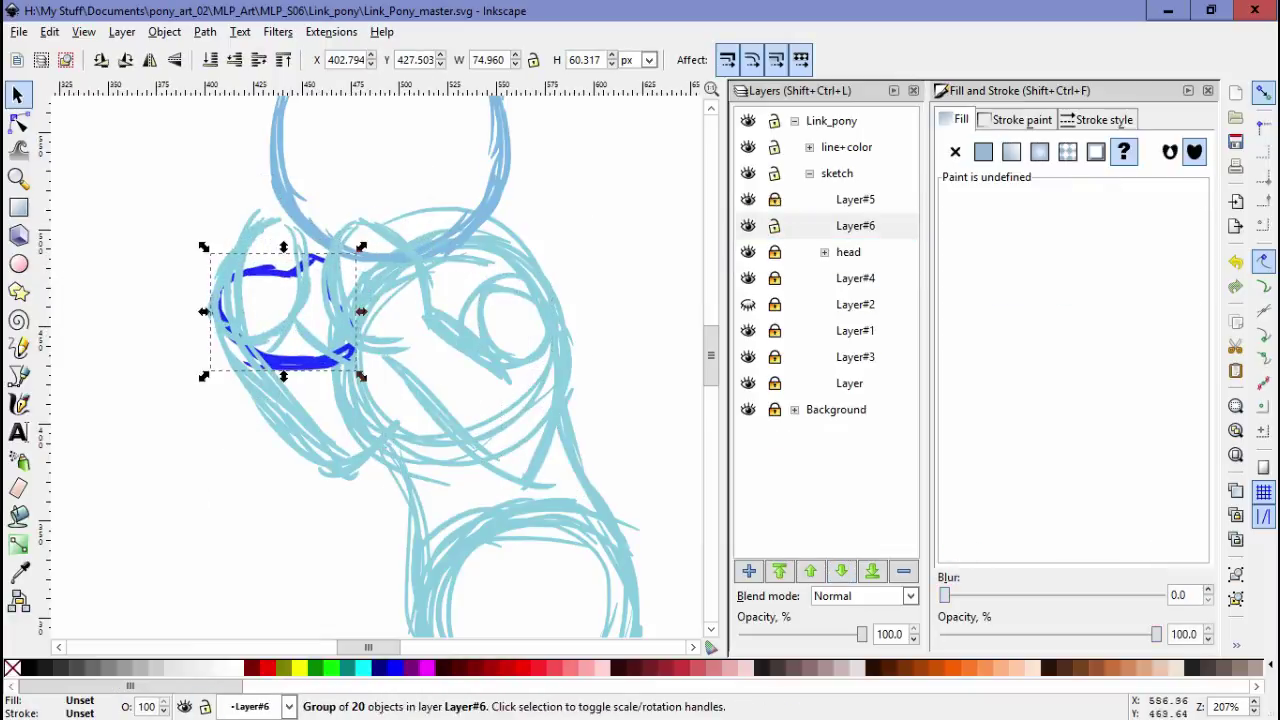
Shift the far foreleg's strokes down and to the left, and hide the Layer#5 foreleg sketch
left_click(855, 199)
key("ctrl+a")
left_click_drag(120, 334, 396, 530)
left_click(748, 199)
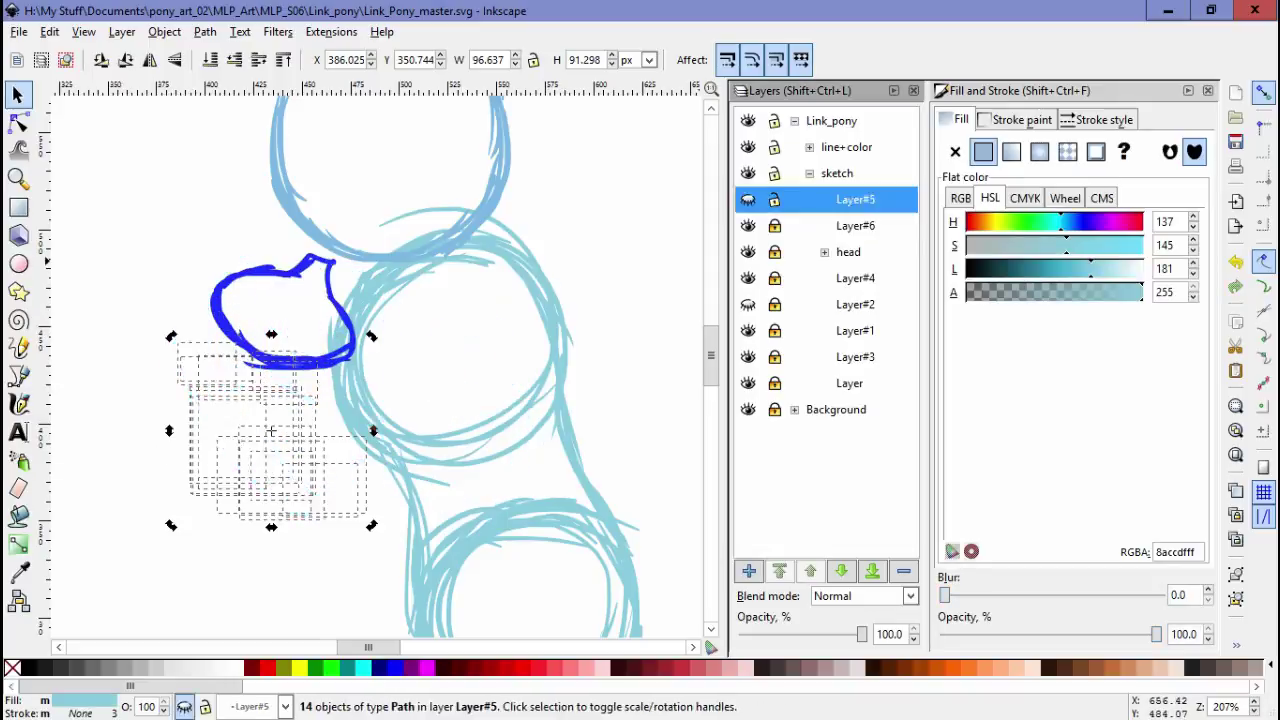
Add a new layer and sketch a small light teal shoulder circle at the right side of the chest circle
key("ctrl+shift+n")
key("Return")
key("c")
key("d")
key("d")
scroll(547, 295, "up", 2)
scroll(480, 380, "down", 1)
scroll(480, 380, "left", 1)
left_click_drag(490, 350, 488, 354)
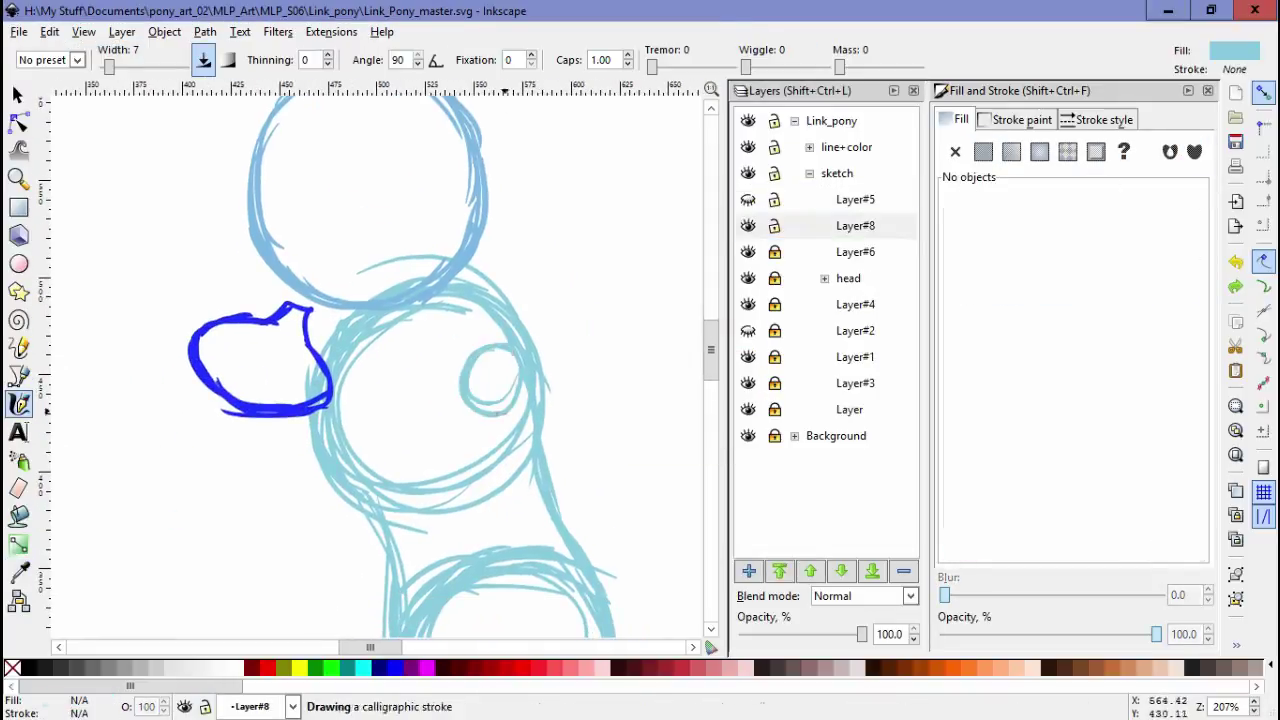
Sketch both forelegs reaching left to the ocarina, with rounded hooves and bent forearms
mouse_move(275, 345)
left_mouse_down()
mouse_move(295, 440)
mouse_move(256, 412)
left_mouse_up()
scroll(380, 360, "down", 1)
scroll(380, 360, "right", 1)
key("minus")
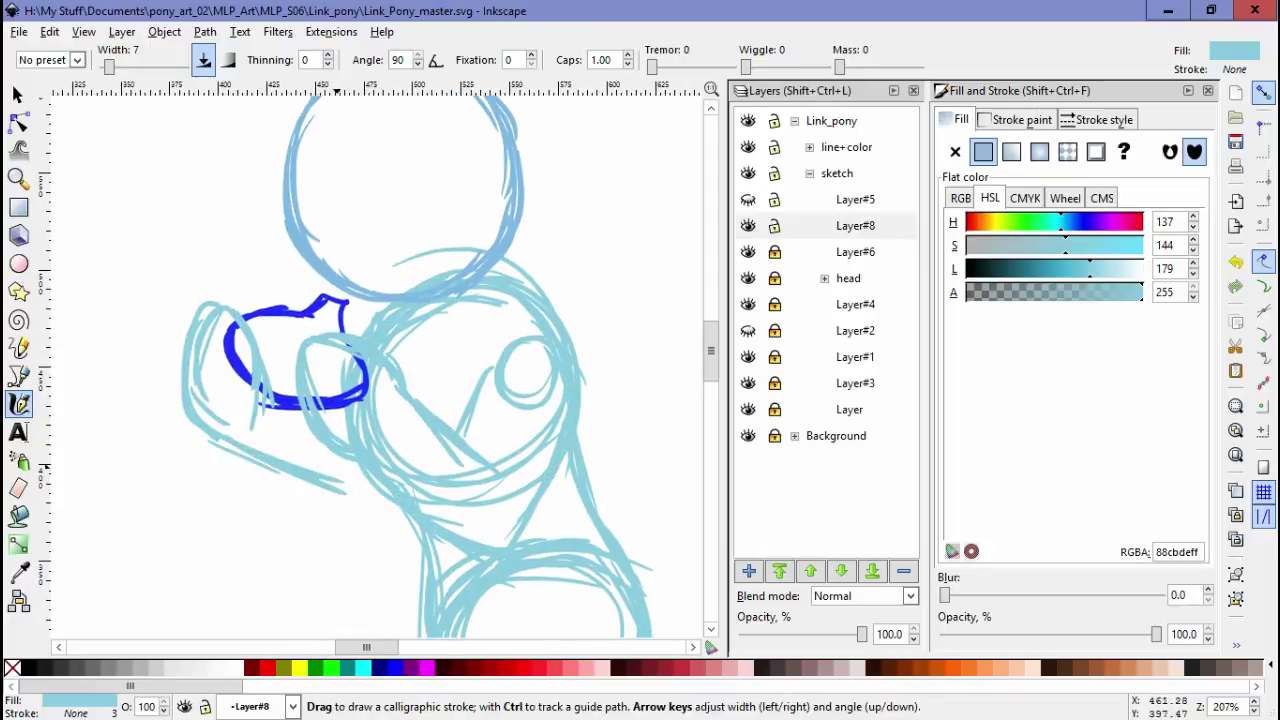
Put the outstretched left hoof's strokes on their own new layer above the foreleg sketch and lock it
key("ctrl+shift+n")
key("Return")
key("minus")
key("plus")
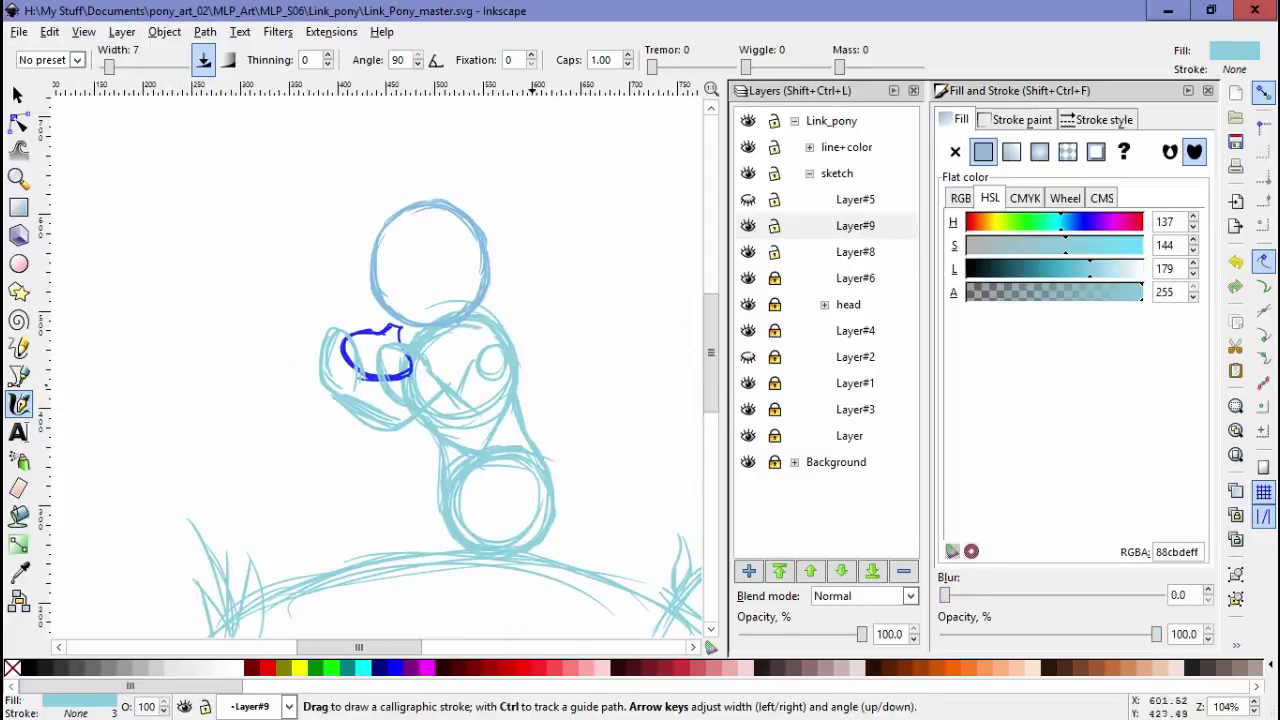
key("s")
key("ctrl+a")
key("Escape")
key("ctrl+a")
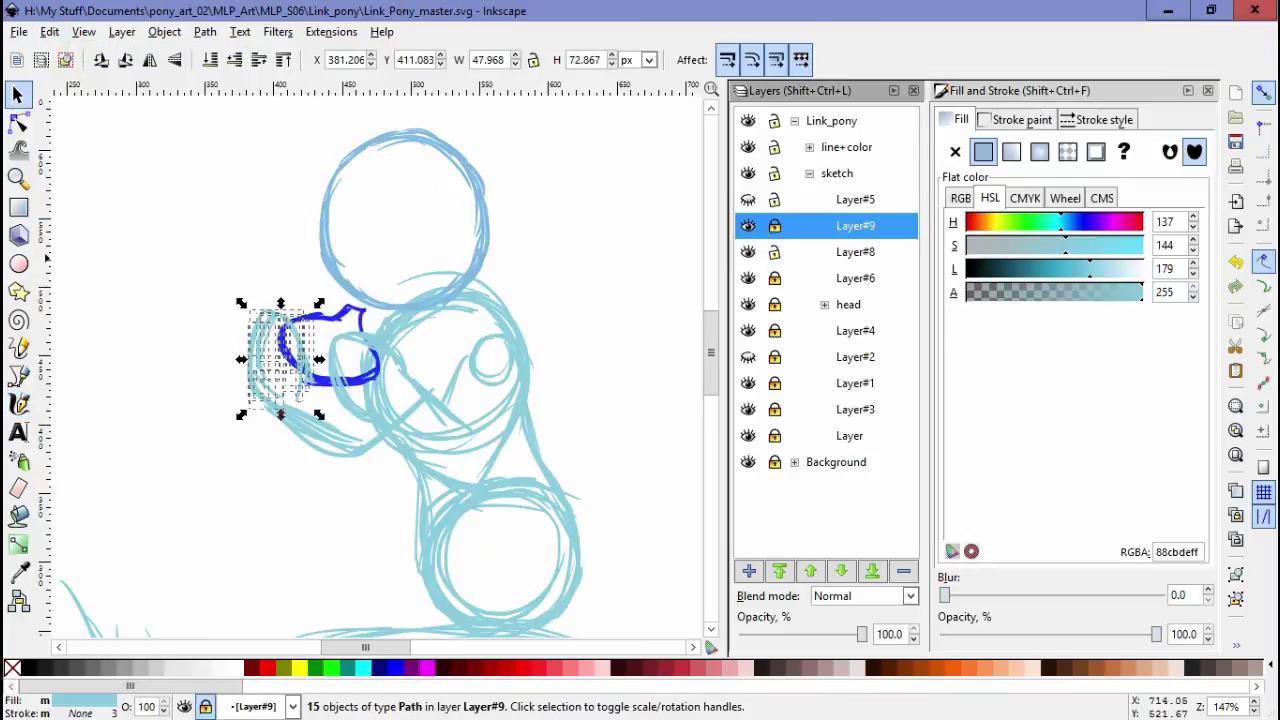
key("Escape")
Lock the Layer#8 foreleg sketch and add a new sublayer above the head circle inside head
mouse_move(609, 609)
left_mouse_down()
mouse_move(366, 366)
mouse_move(360, 325)
left_mouse_up()
left_click_drag(506, 481, 471, 516)
left_click(774, 252)
left_click(824, 304)
left_click(870, 330)
left_click(774, 330)
key("c")
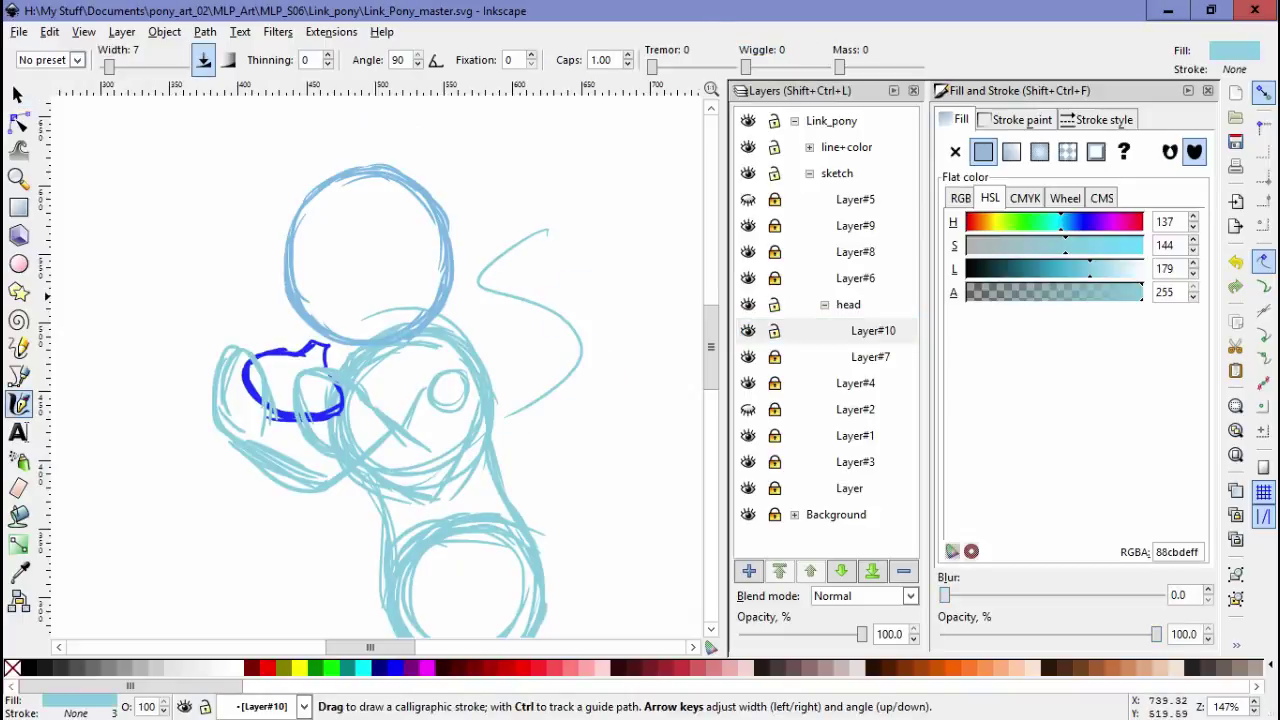
Set the Calligraphy stroke colour to dark brown, trying out colours with test strokes and undoing them
mouse_move(488, 198)
left_mouse_down()
mouse_move(448, 325)
mouse_move(620, 415)
left_mouse_up()
key("ctrl+z")
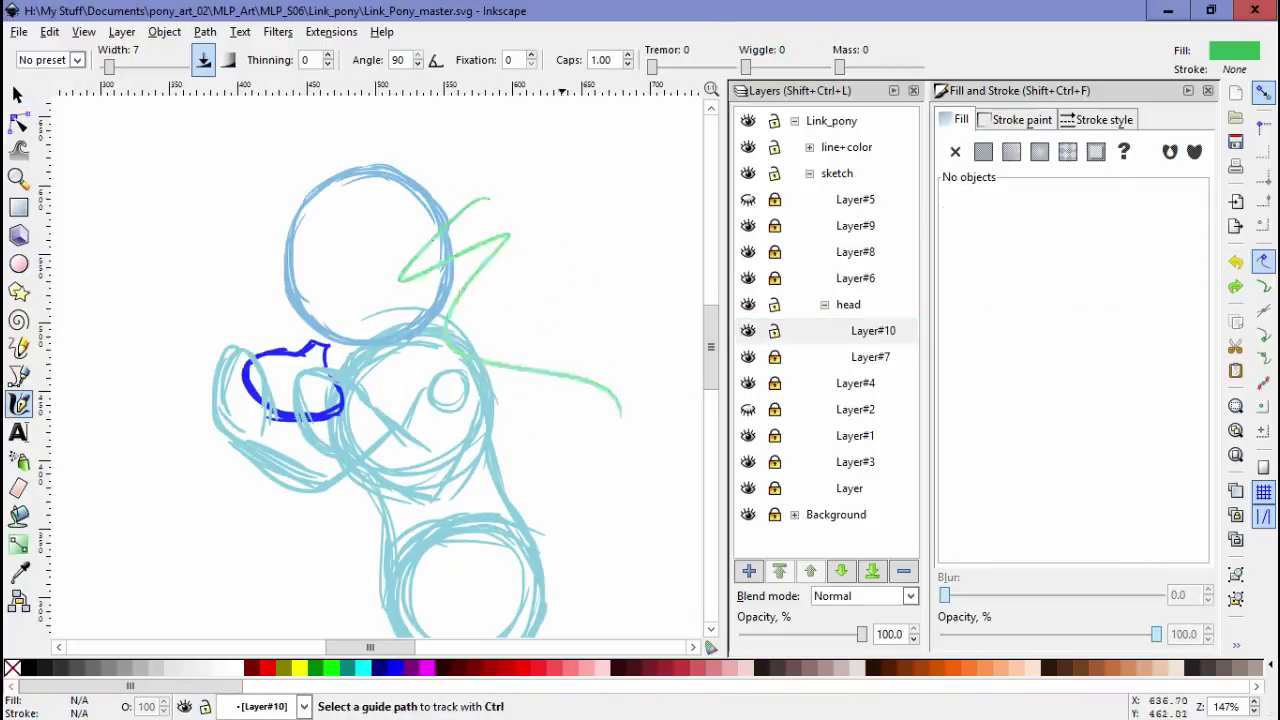
scroll(380, 360, "left", 10)
left_click_drag(529, 280, 543, 423)
key("ctrl+z")
scroll(380, 360, "right", 8)
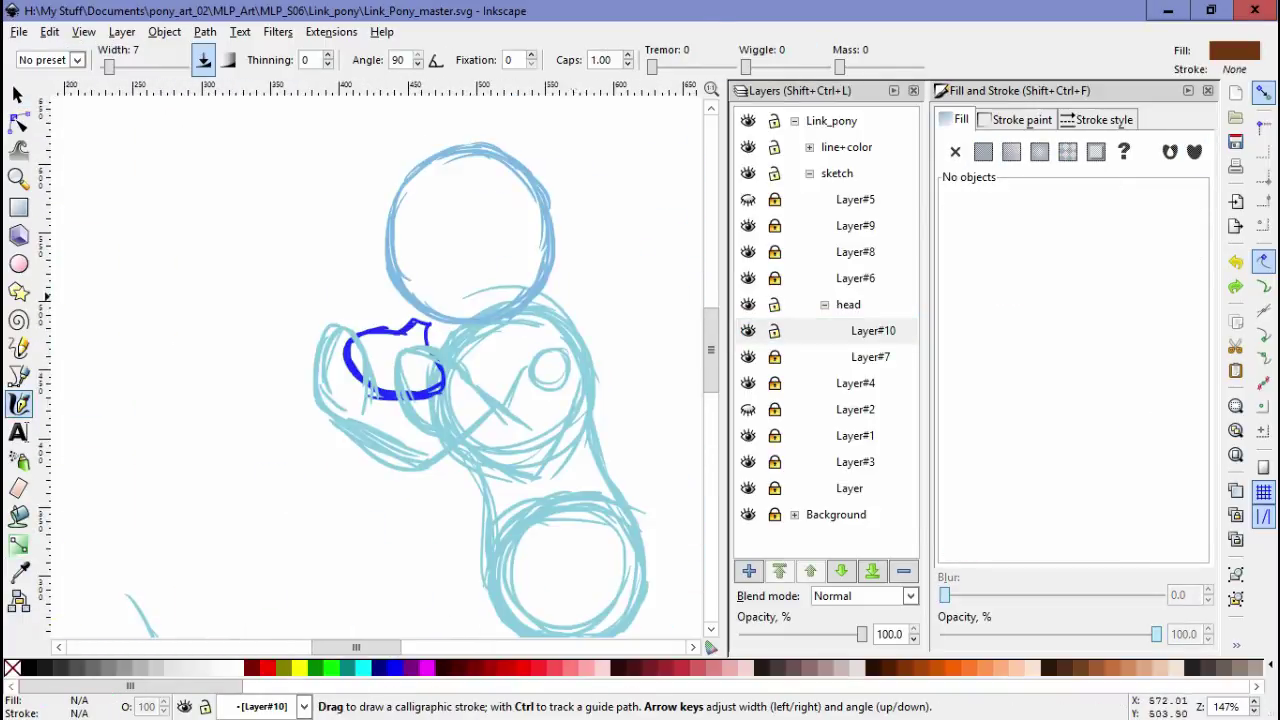
Sketch the jaw, a profile muzzle and the forehead in brown around the head circle on Layer#10
key("5")
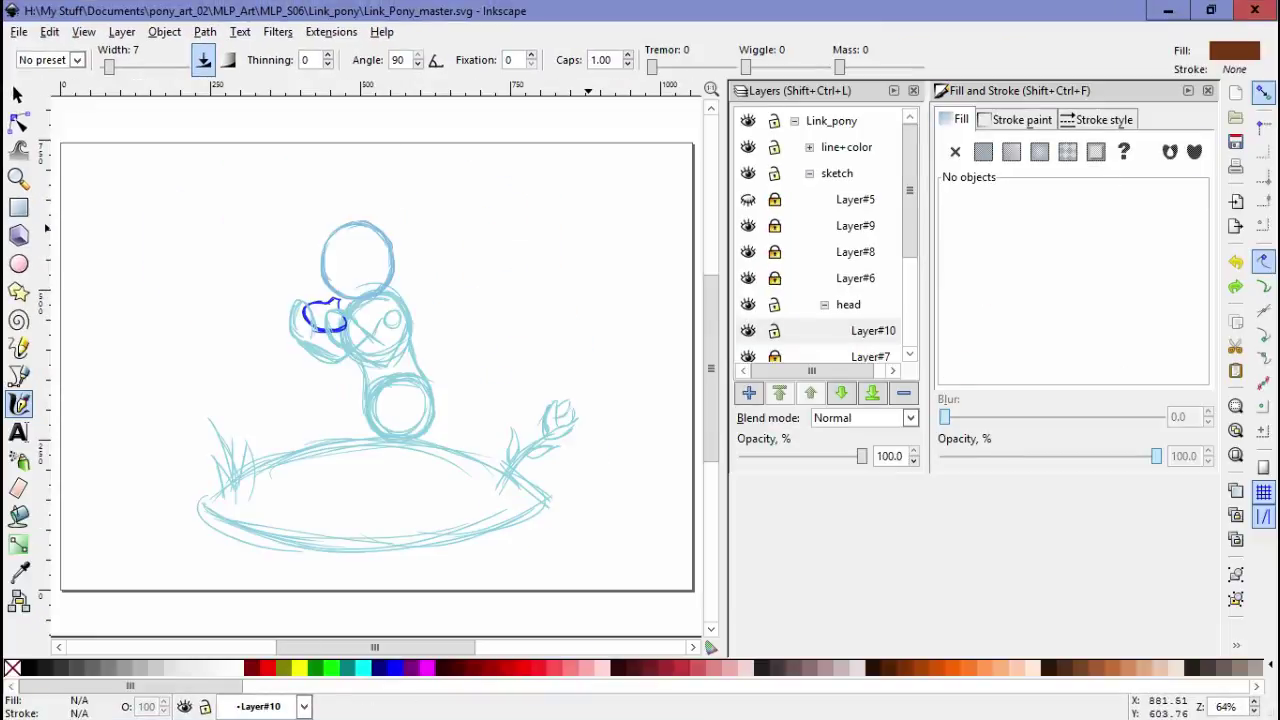
key("z")
key("c")
scroll(330, 265, "up", 4)
left_click_drag(530, 388, 378, 440)
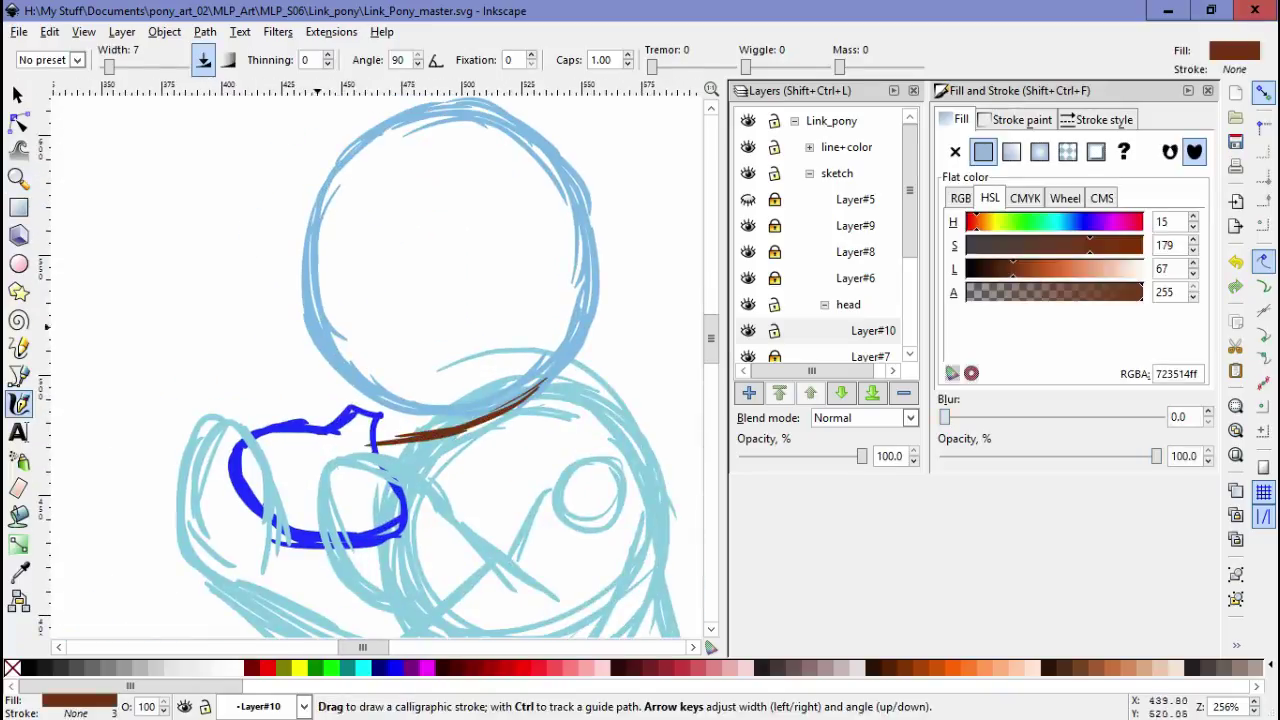
key("ctrl+z")
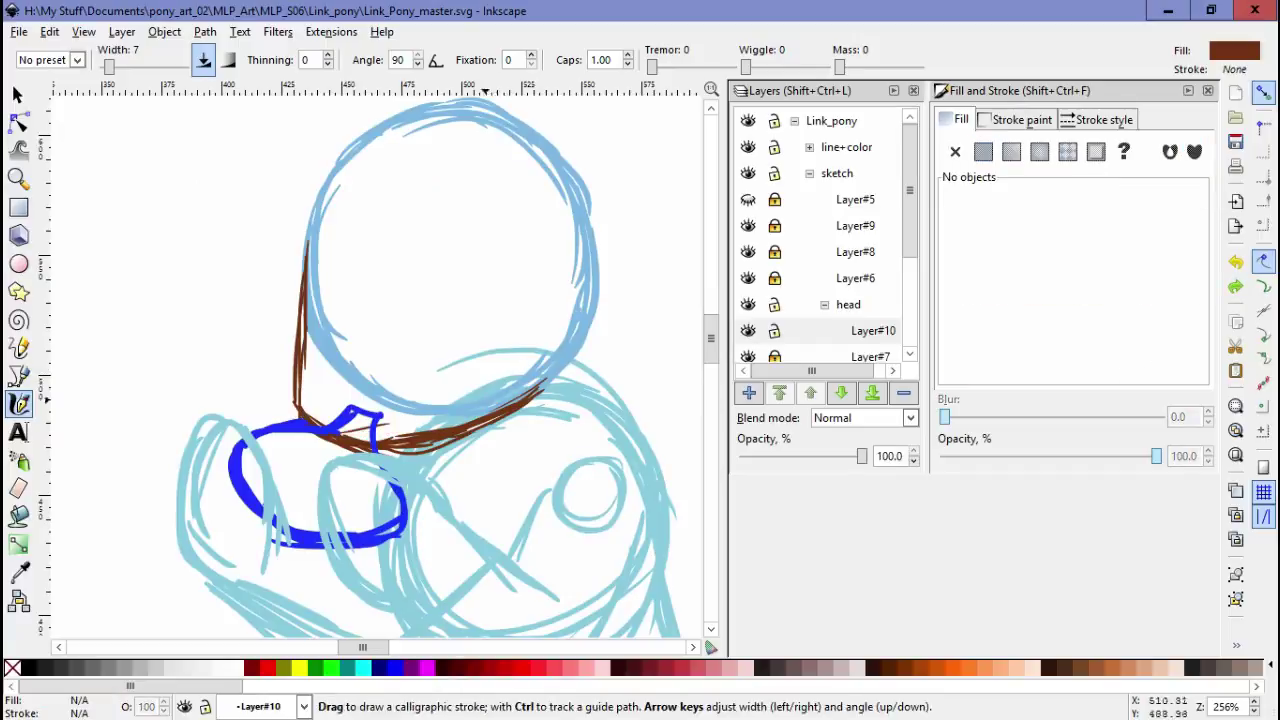
left_click_drag(500, 416, 404, 462)
mouse_move(420, 400)
left_mouse_down()
mouse_move(392, 418)
mouse_move(440, 422)
left_mouse_up()
left_click_drag(328, 330, 428, 140)
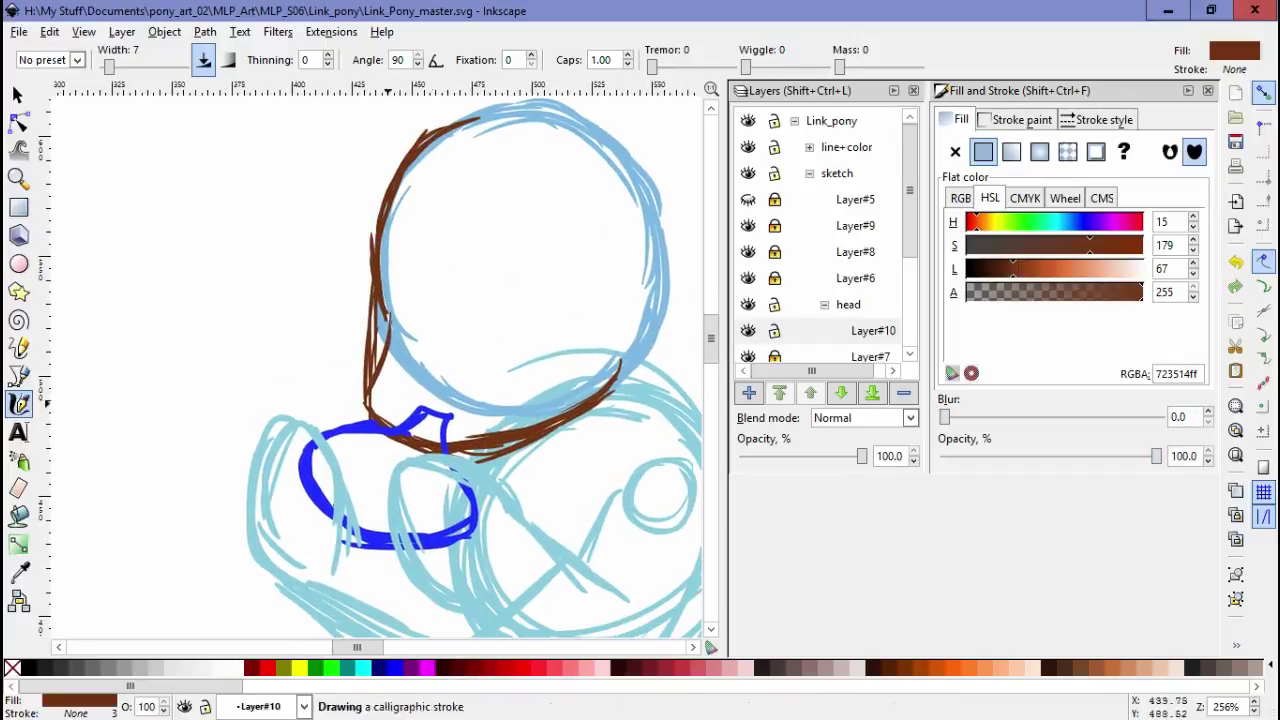
Delete the surplus strokes along the bridge of the muzzle, keeping a single curved line down to the snout tip
key("Escape")
left_click_drag(314, 262, 314, 400)
key("space")
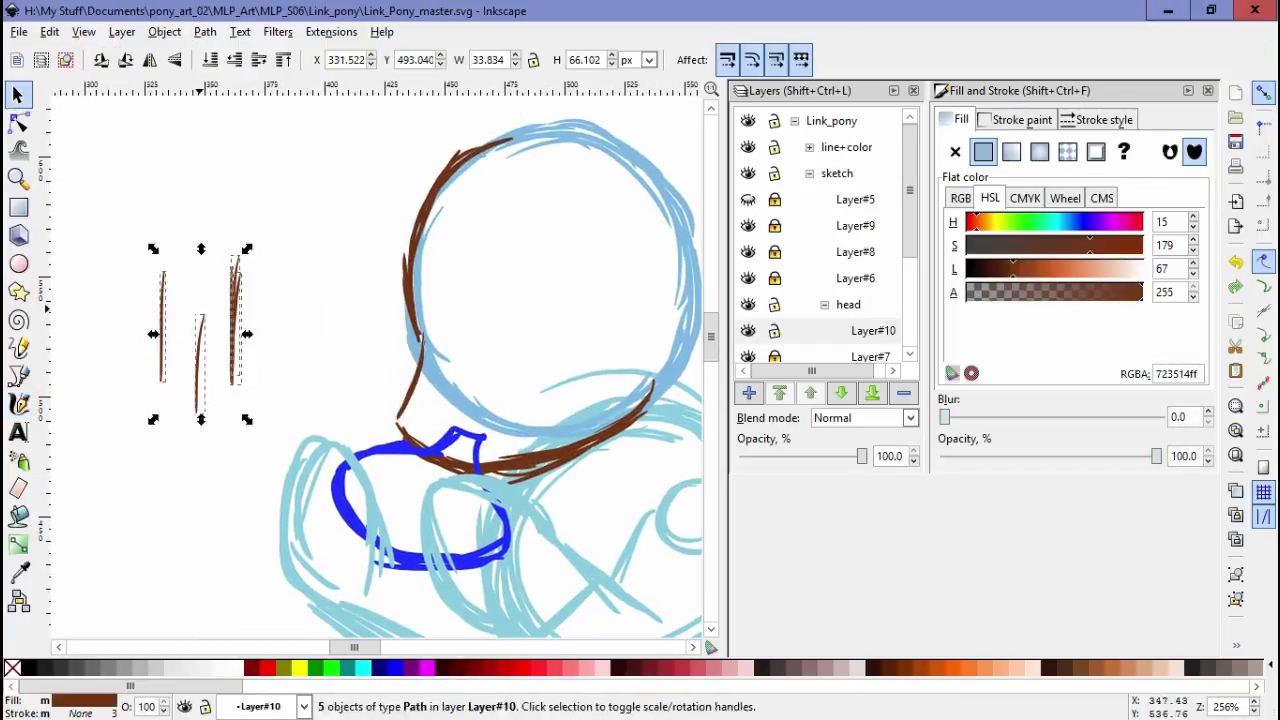
key("Escape")
key("c")
scroll(380, 360, "up", 1, "ctrl")
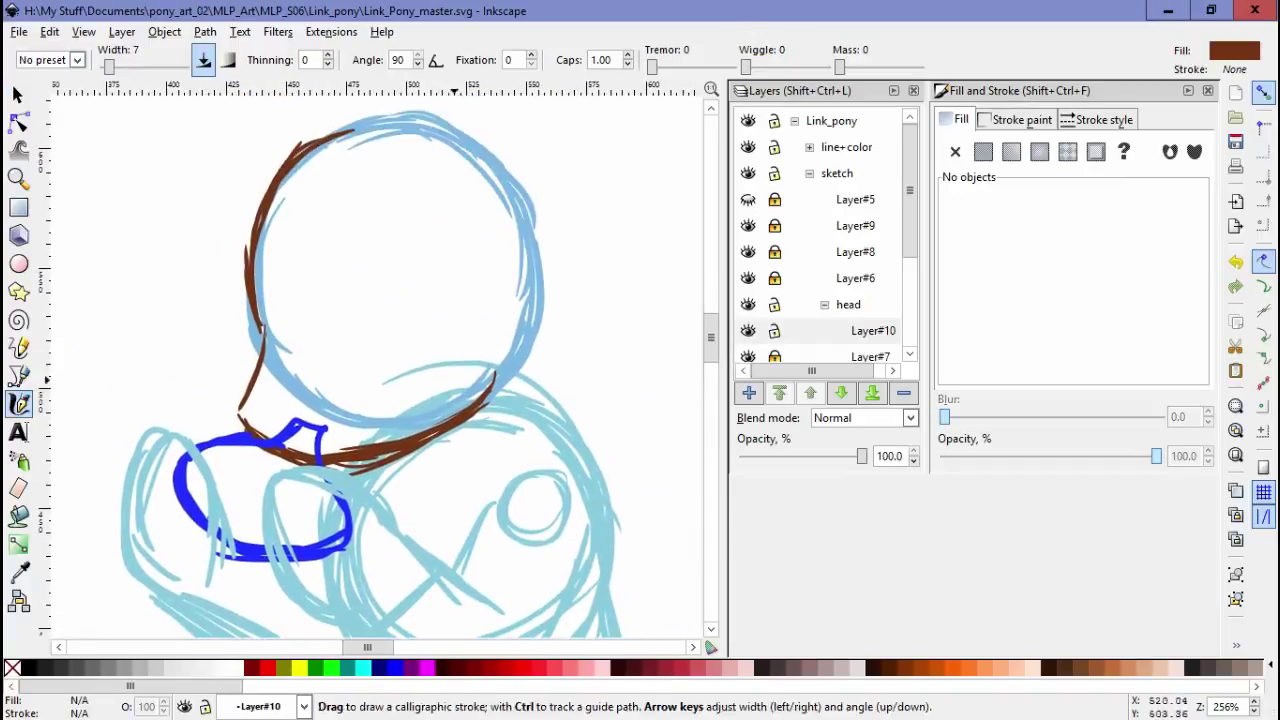
key("ctrl+z")
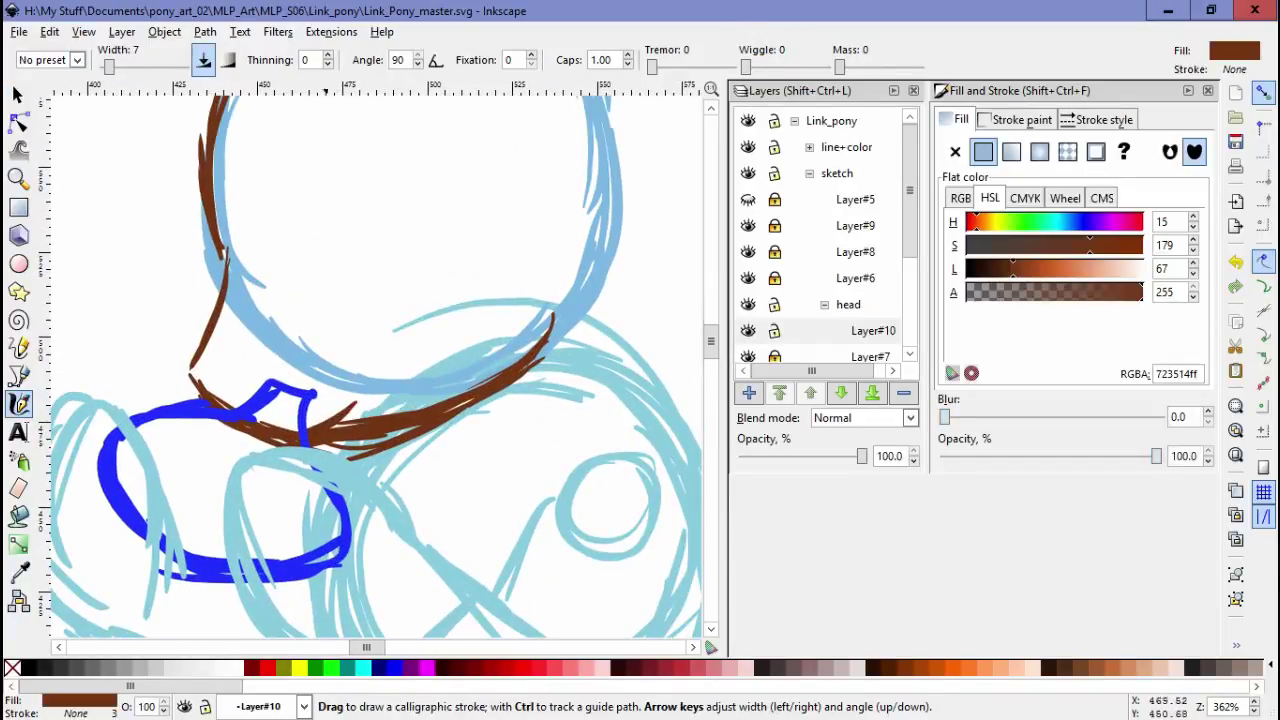
Try out closed eyes, brow lines and a small mouth stroke on the profile face
left_click_drag(443, 345, 433, 425)
left_click_drag(320, 360, 438, 366)
left_click_drag(208, 304, 236, 350)
left_click_drag(236, 350, 216, 378)
left_click_drag(330, 332, 412, 334)
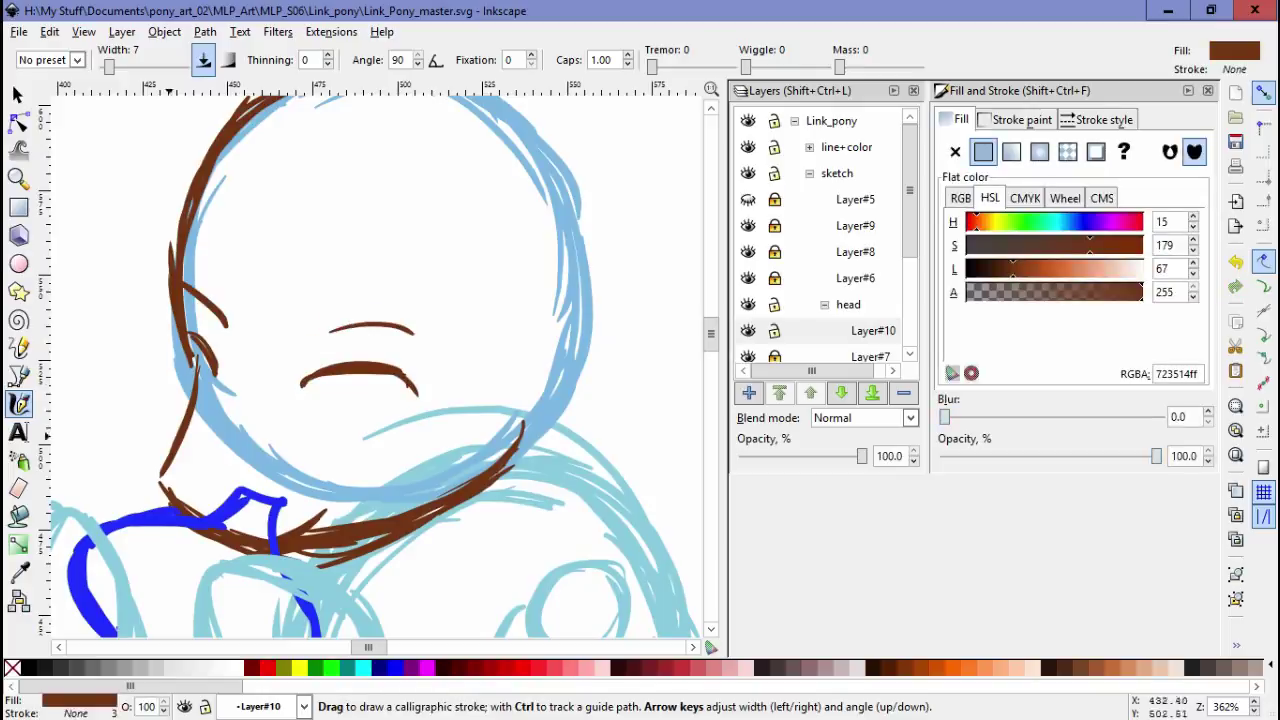
key("space")
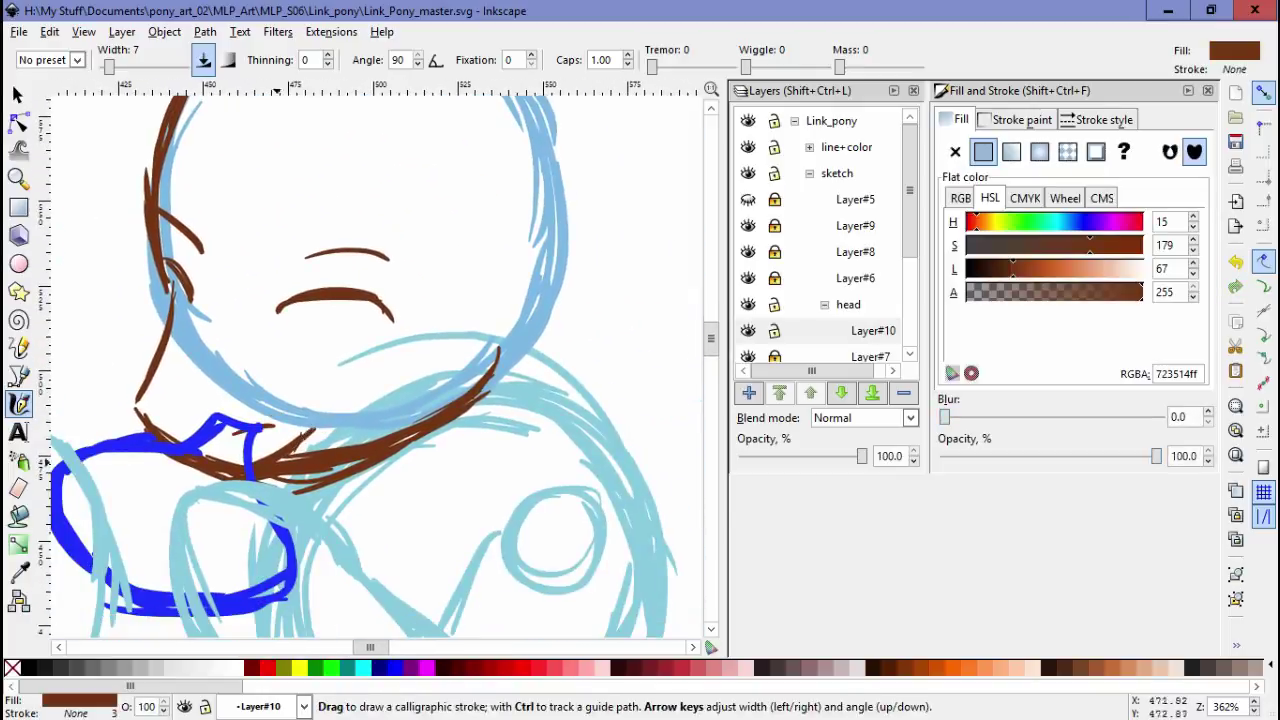
left_click_drag(277, 455, 300, 445)
scroll(380, 360, "down", 2)
scroll(380, 360, "up", 2)
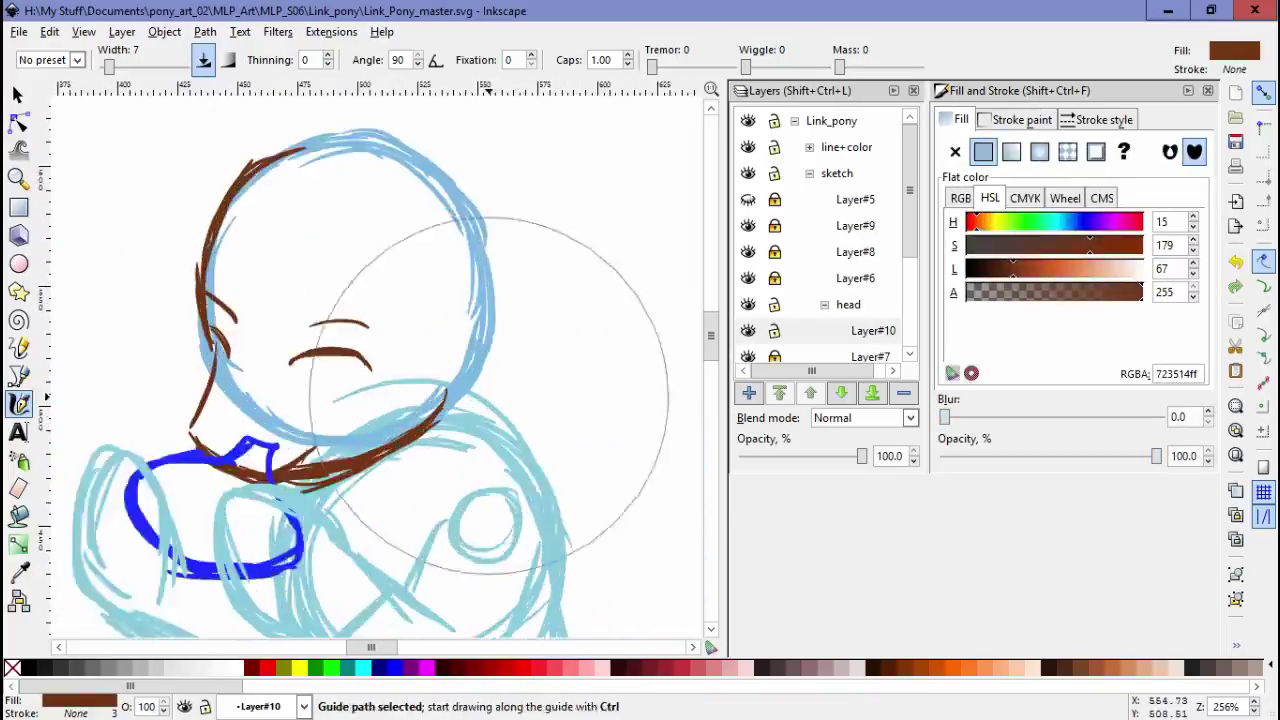
Replace the profile muzzle and face with a round brown outline over the head circle, with Layer#9, Layer#8 and Layer#6 hidden
key("ctrl+z")
key("ctrl+z")
key("ctrl+z")
key("s")
key("c")
key("space")
mouse_move(400, 400)
left_mouse_down()
mouse_move(373, 335)
mouse_move(382, 318)
left_mouse_up()
key("ctrl+z")
left_click_drag(268, 322, 256, 378)
left_click_drag(358, 130, 515, 386)
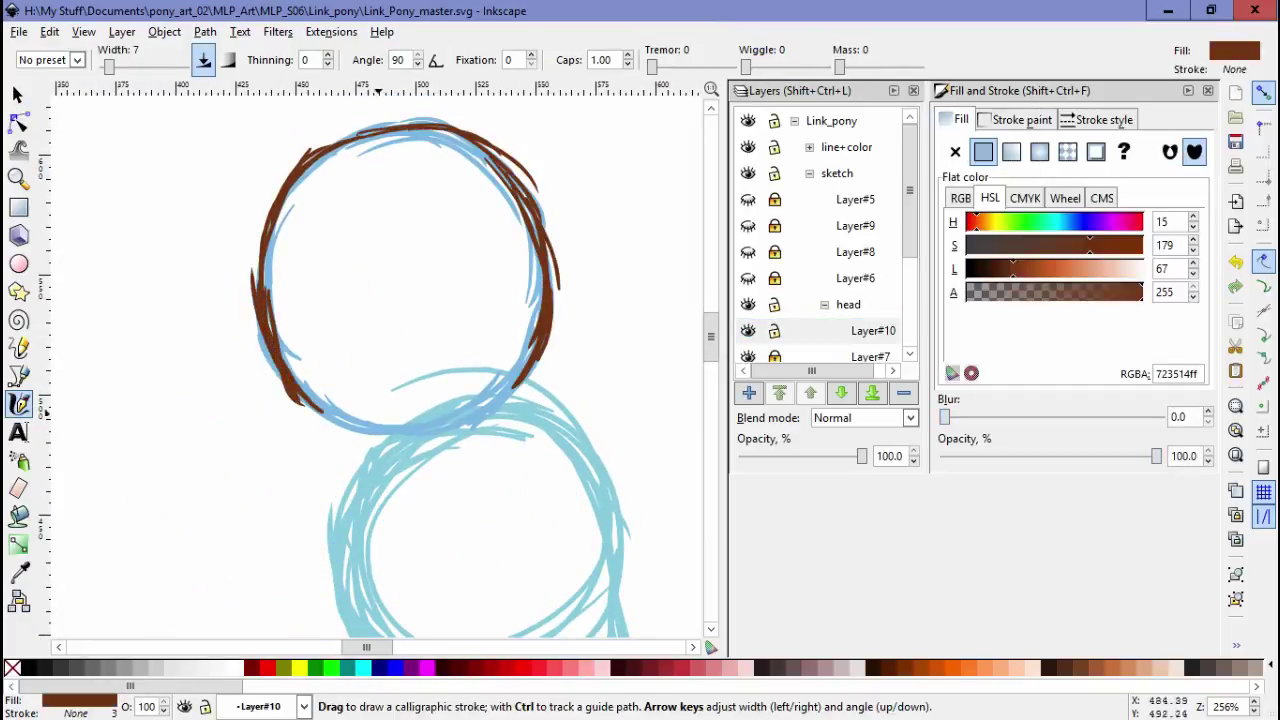
Sketch a small nose arc, two nostril ticks and a short mouth line low in the head, closing the chin outline
key("ctrl+z")
left_click_drag(386, 357, 443, 345)
key("space")
key("Escape")
key("c")
scroll(467, 378, "up", 1)
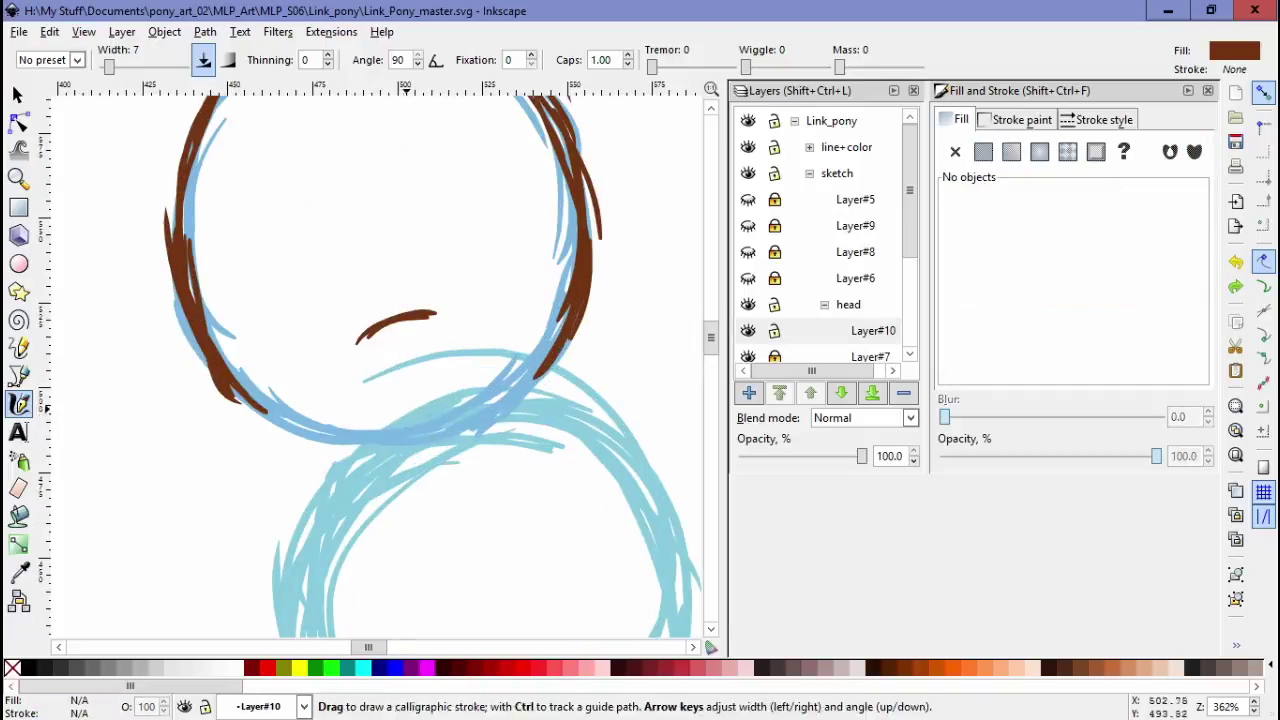
left_click_drag(387, 420, 470, 390)
key("space")
key("Escape")
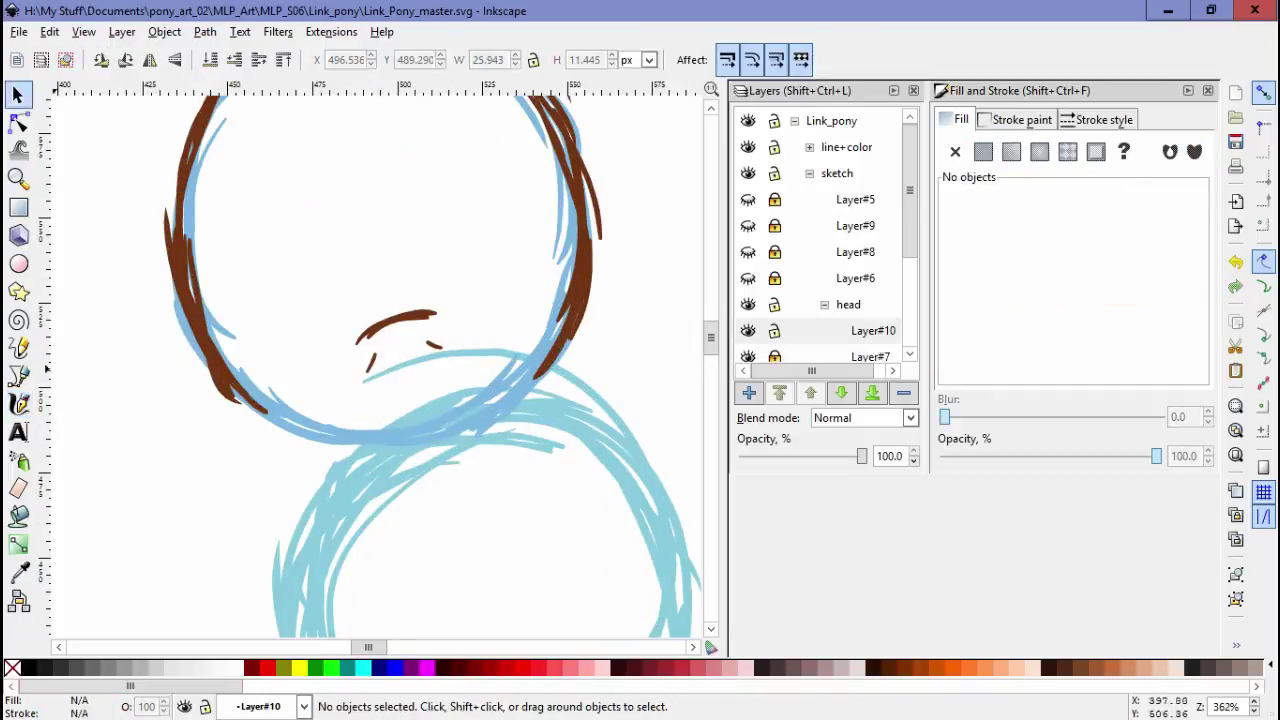
key("c")
key("ctrl+z")
scroll(228, 437, "up", 1)
scroll(375, 325, "down", 4)
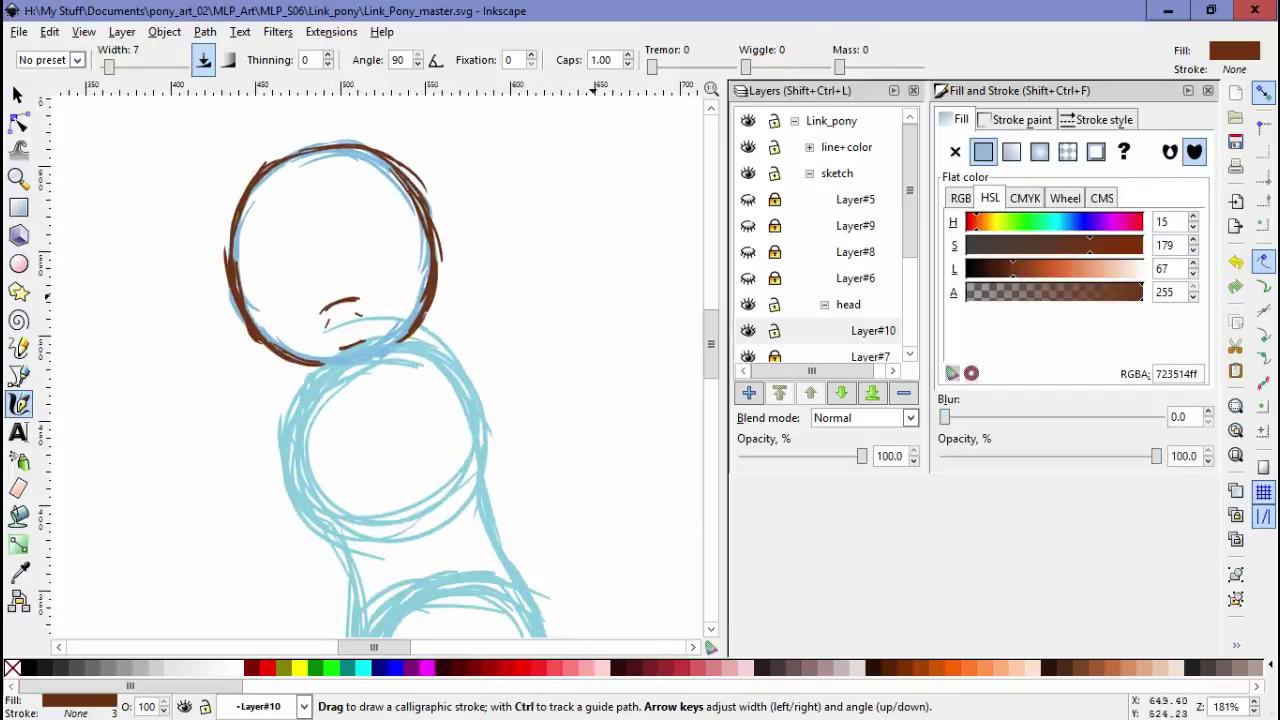
Reposition the head and body circles so they stack upright above the middle of the mound
scroll(820, 250, "down", 3)
left_click(855, 281)
key("space")
key("ctrl+alt+a")
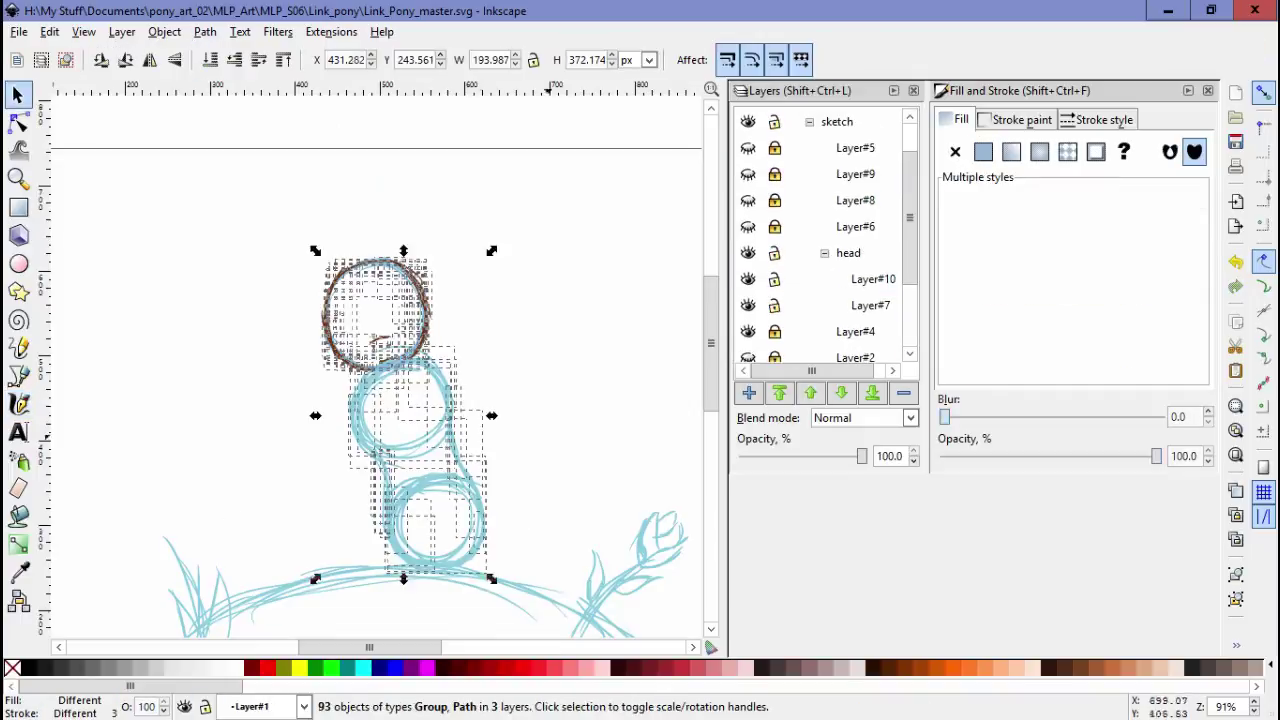
left_click_drag(457, 250, 470, 300)
key("Escape")
left_click(463, 447)
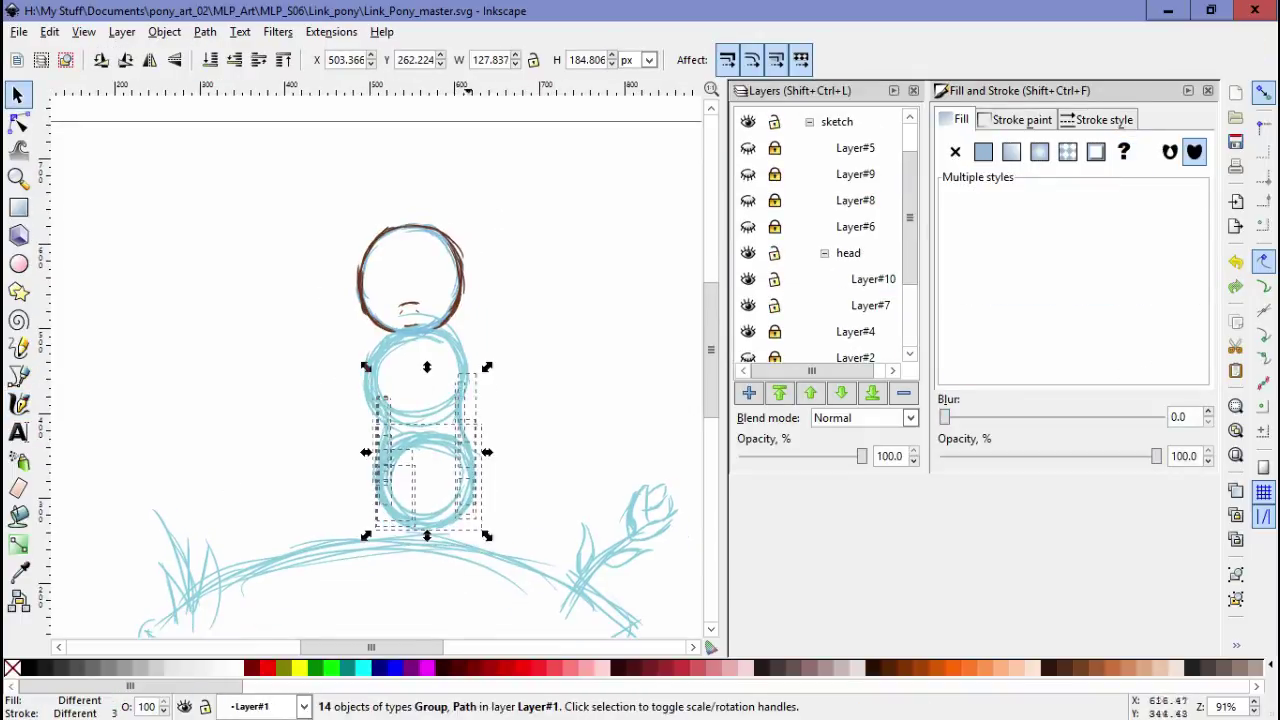
left_click_drag(430, 450, 430, 452)
key("Escape")
key("5")
scroll(450, 330, "up", 2)
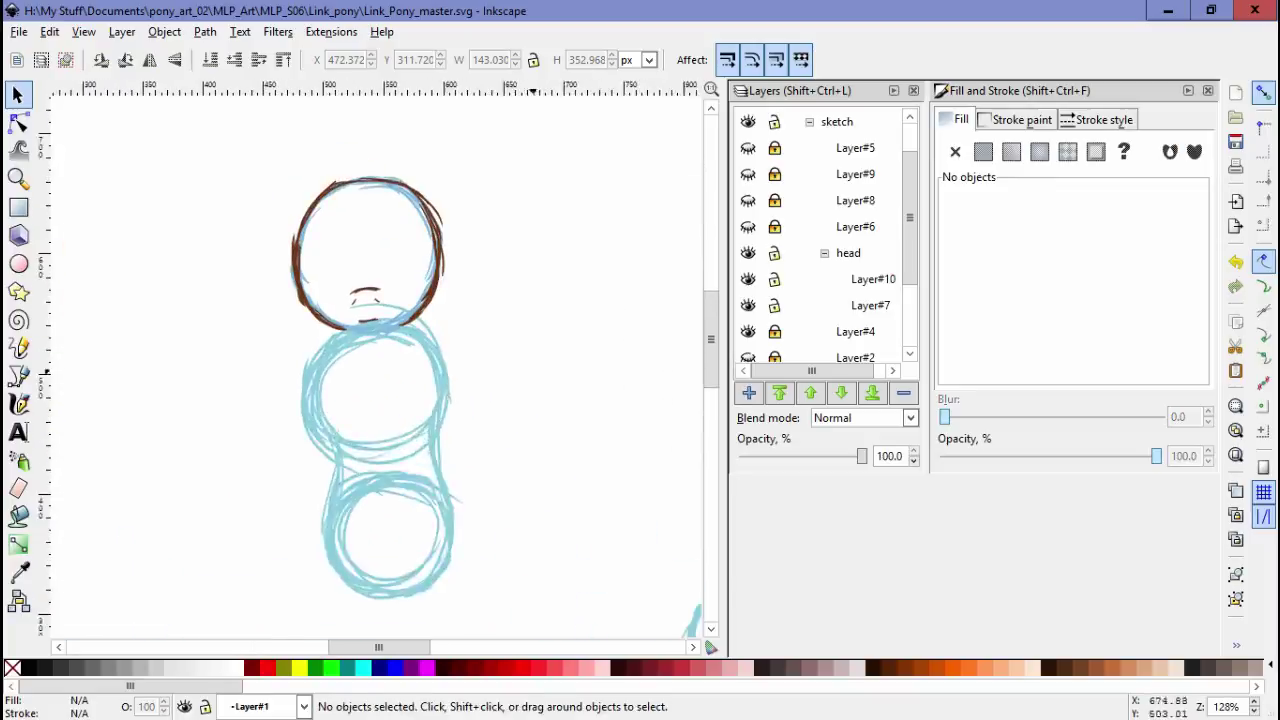
Delete the foreleg sketches and remove Layer#5, Layer#9, Layer#8, Layer#4 and Layer#2 from the sketch layer
scroll(380, 360, "down", 2)
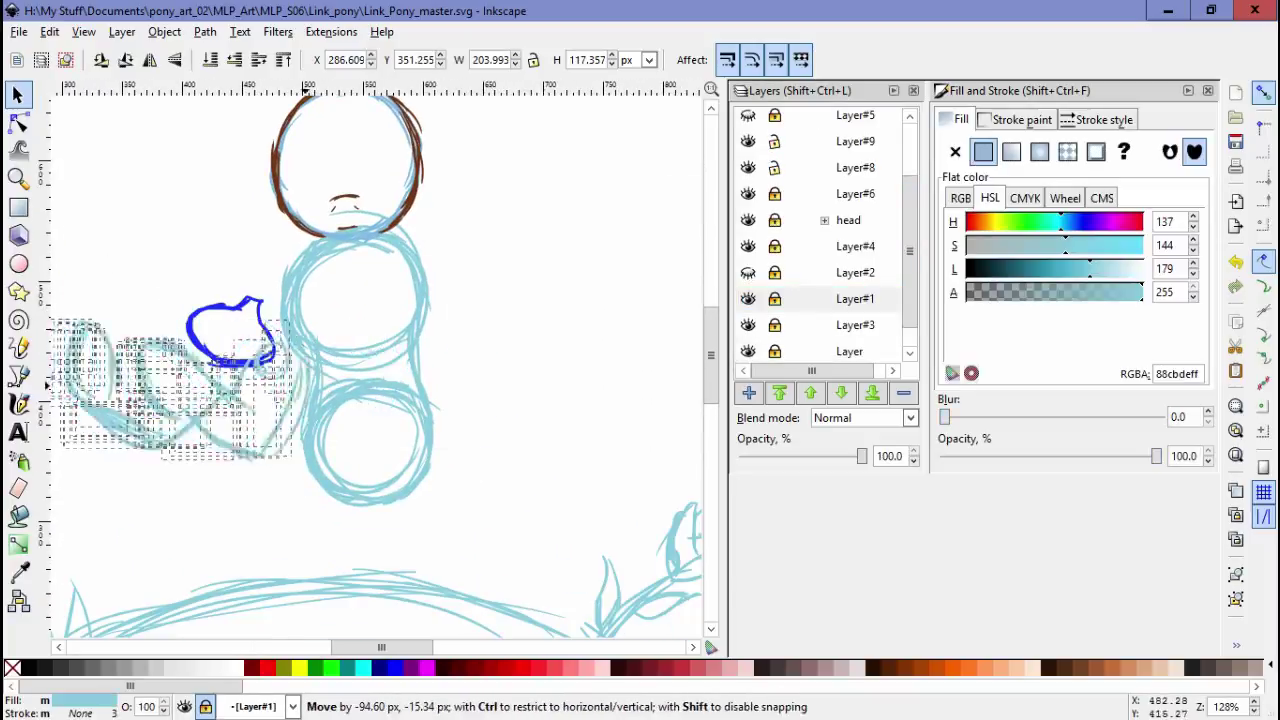
key("Delete")
left_click(837, 173)
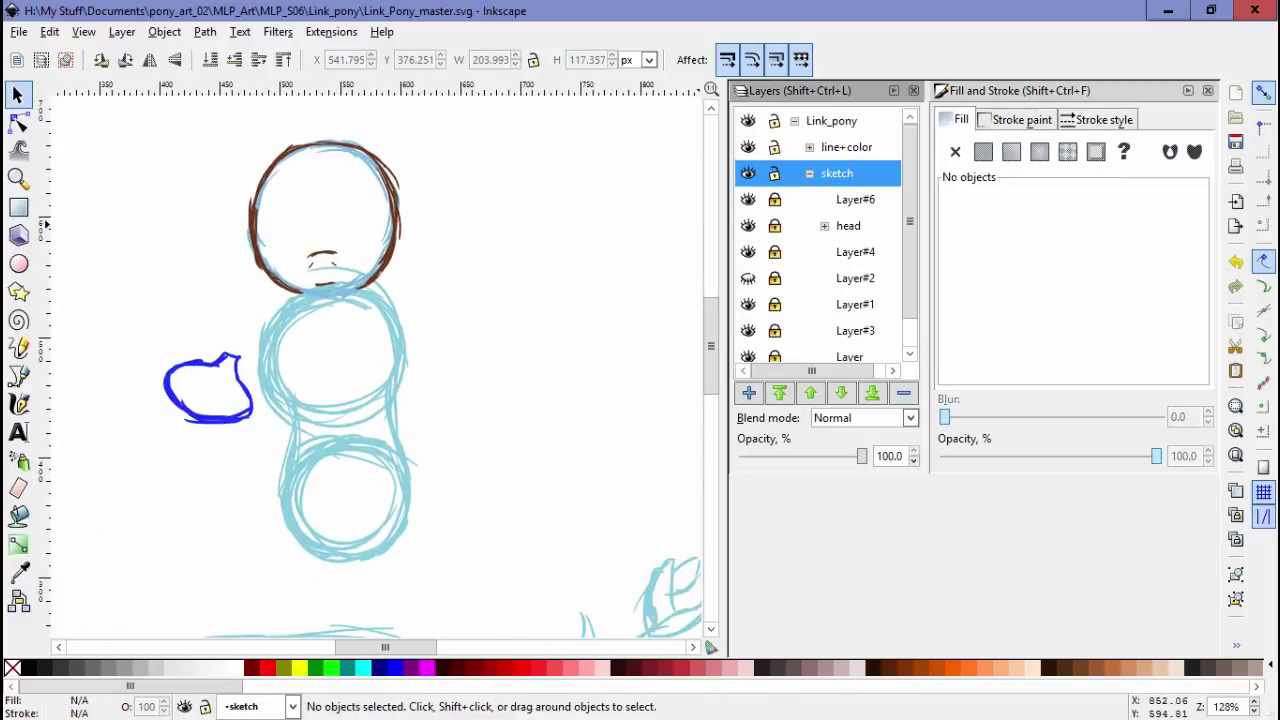
left_click(903, 393)
left_click(903, 393)
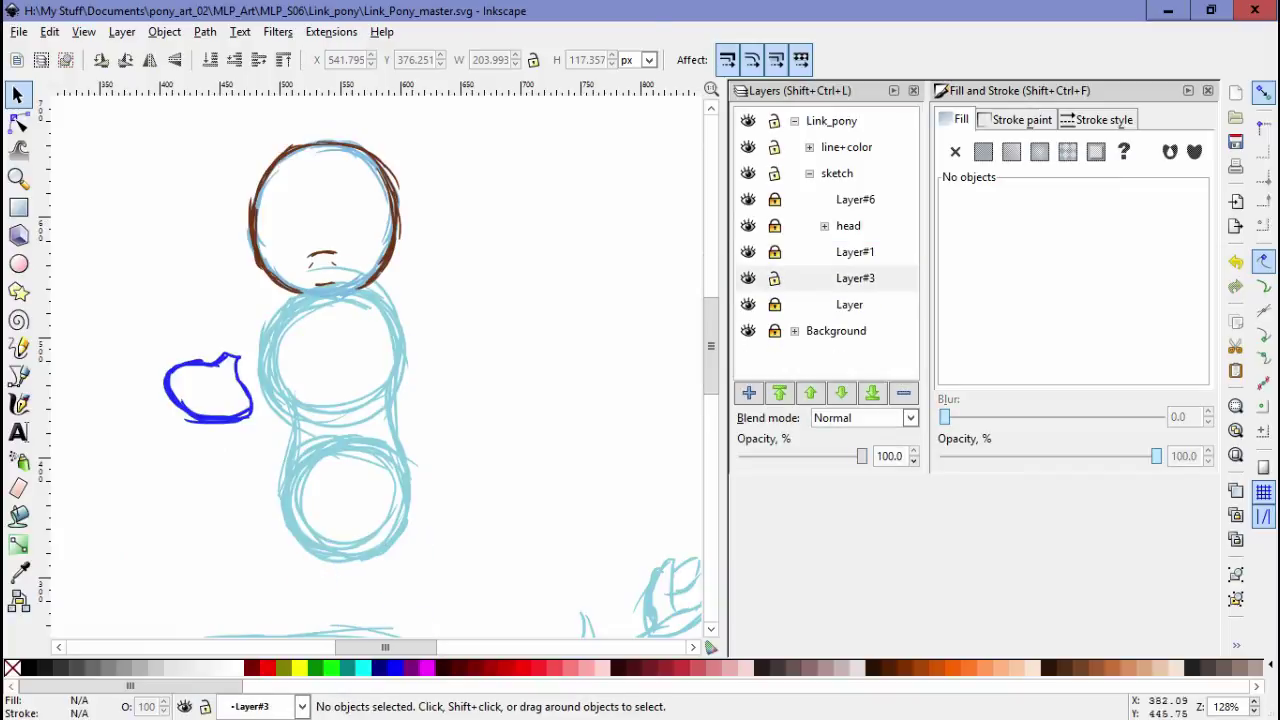
Sketch rounded haunches on both sides of the lower body circle on Layer#3, and raise that layer above head
key("c")
scroll(360, 360, "down", 2)
left_click_drag(304, 355, 290, 440)
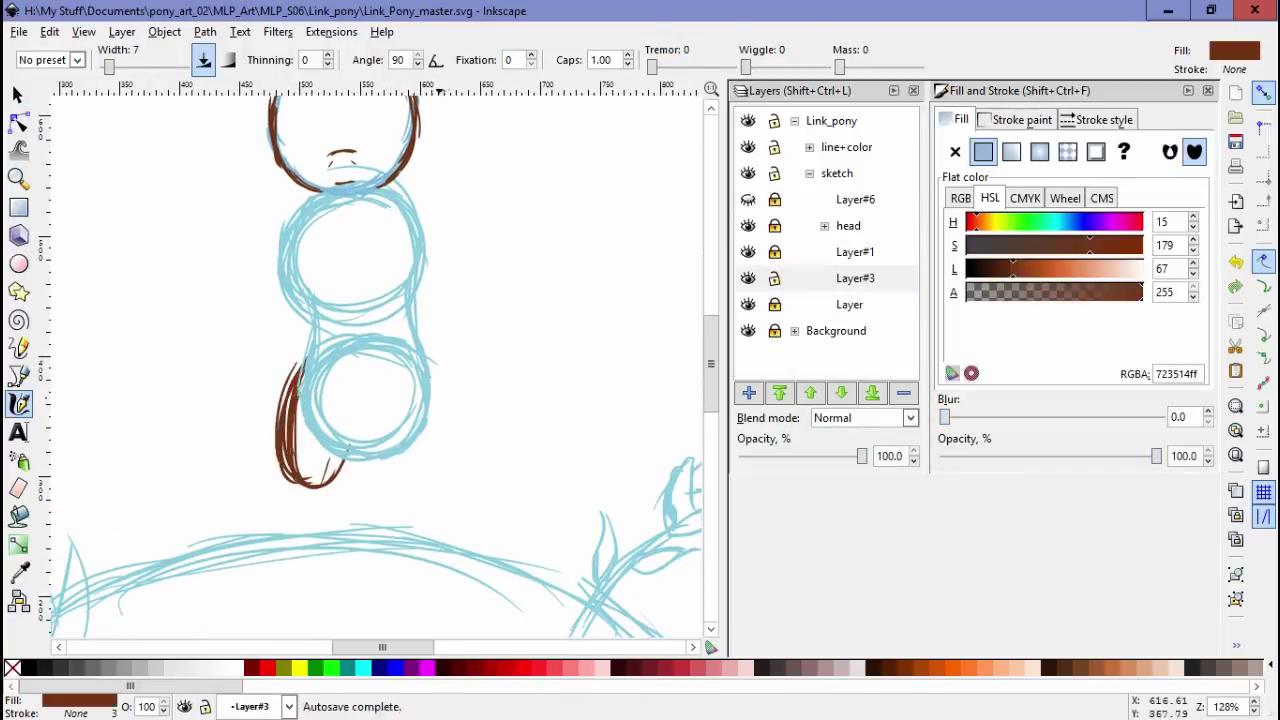
key("ctrl+shift+Page_Up")
key("ctrl+shift+Page_Up")
key("space")
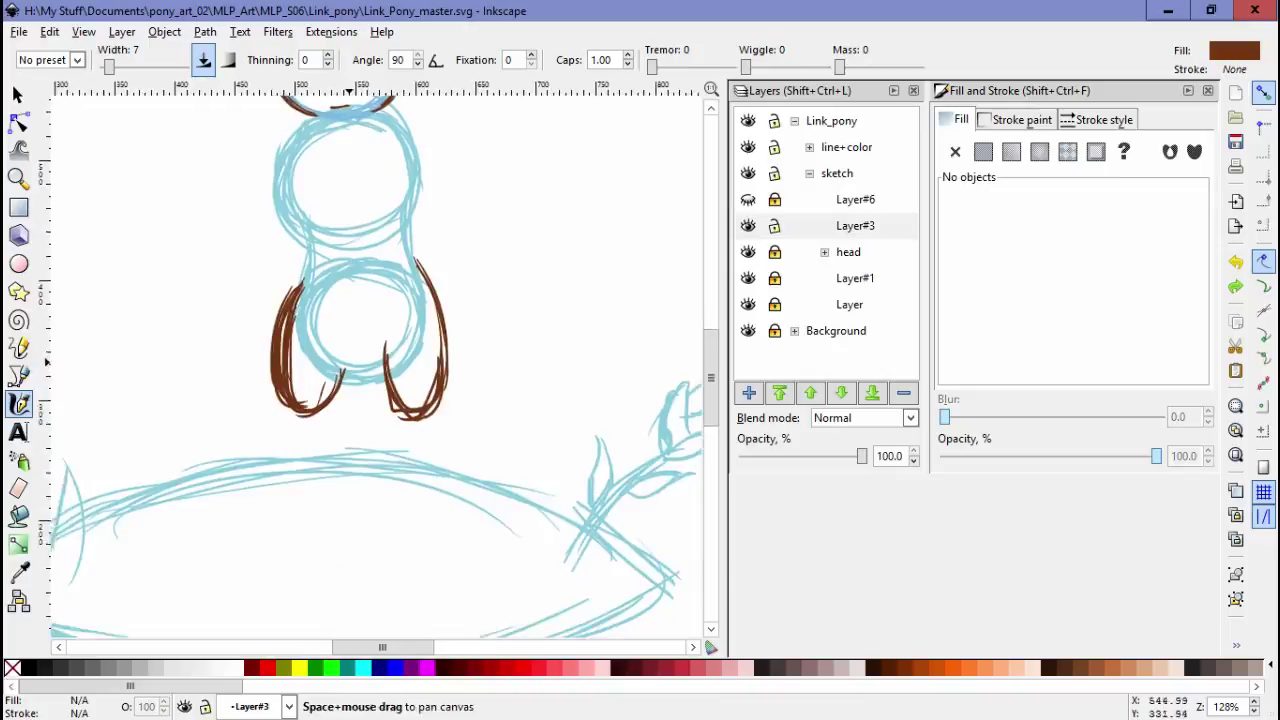
Adjust the placement of the two haunch outlines against the lower body circle
left_click(297, 452)
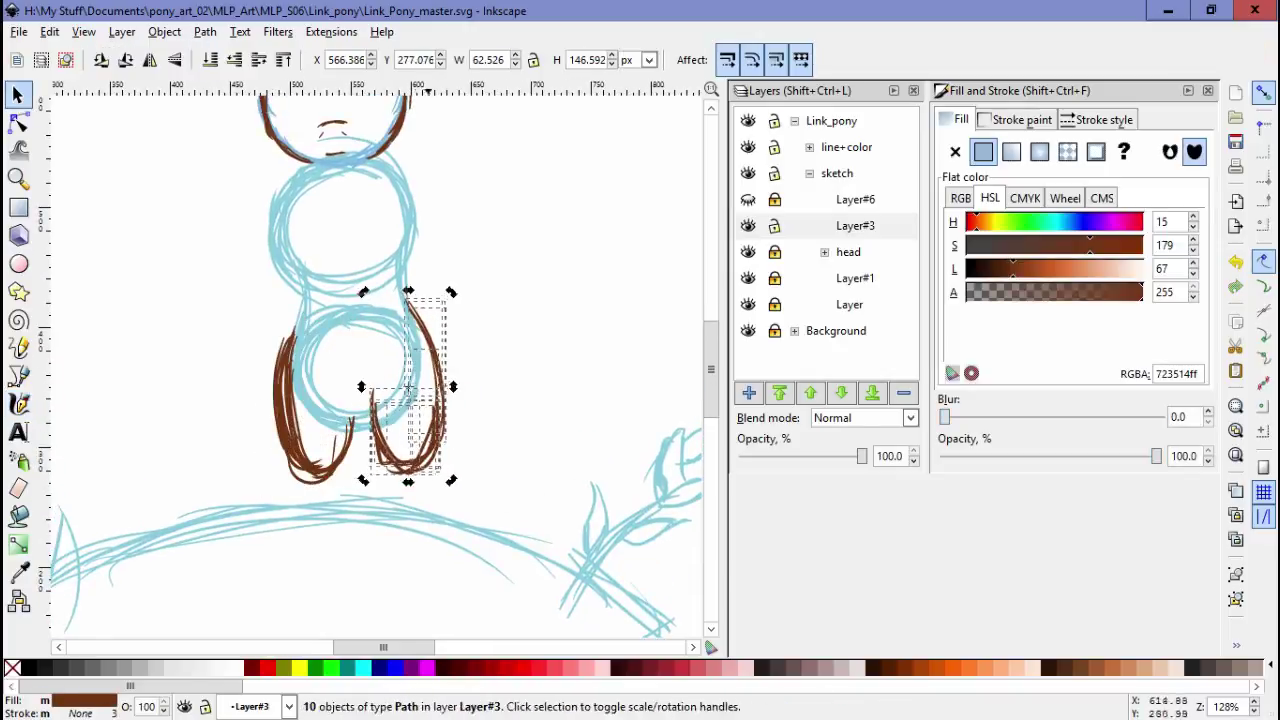
left_click_drag(369, 493, 220, 268)
key("c")
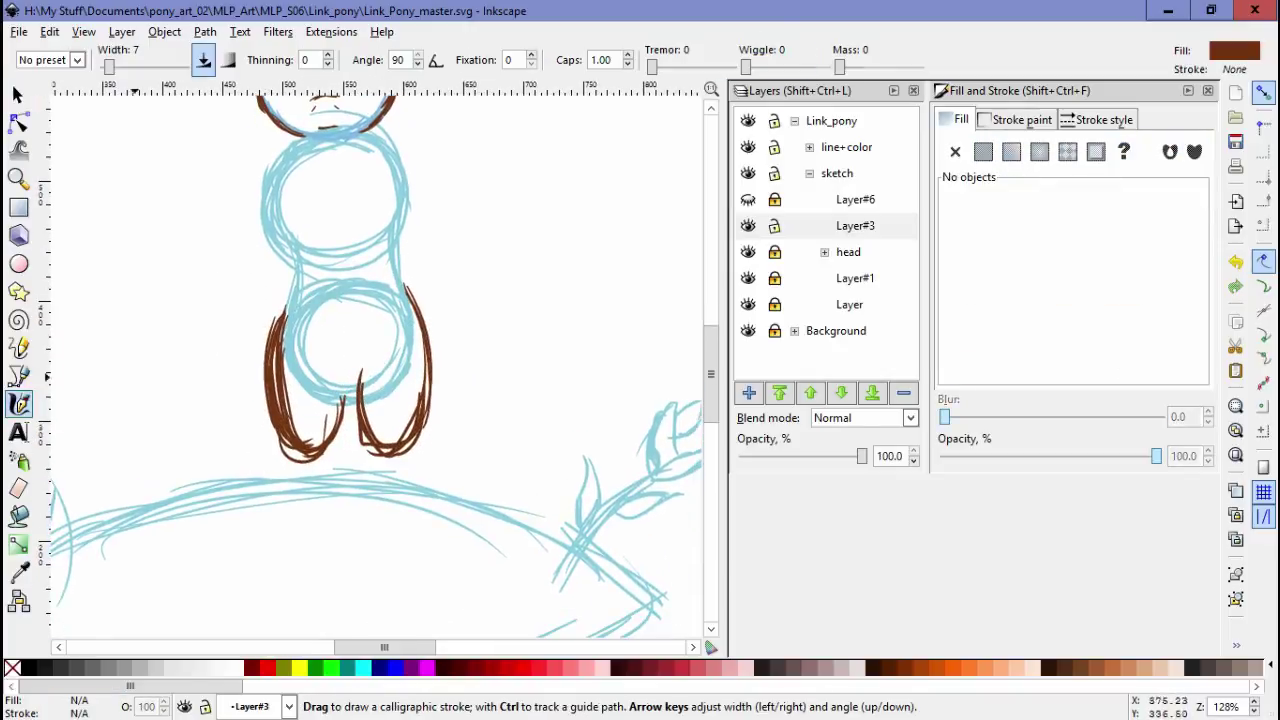
Sketch both lower hind legs from the haunches down onto the mound, ending in curved hoof bases
left_click_drag(310, 470, 290, 580)
scroll(330, 560, "down", 2)
left_click_drag(325, 540, 410, 546)
left_click_drag(450, 380, 470, 410)
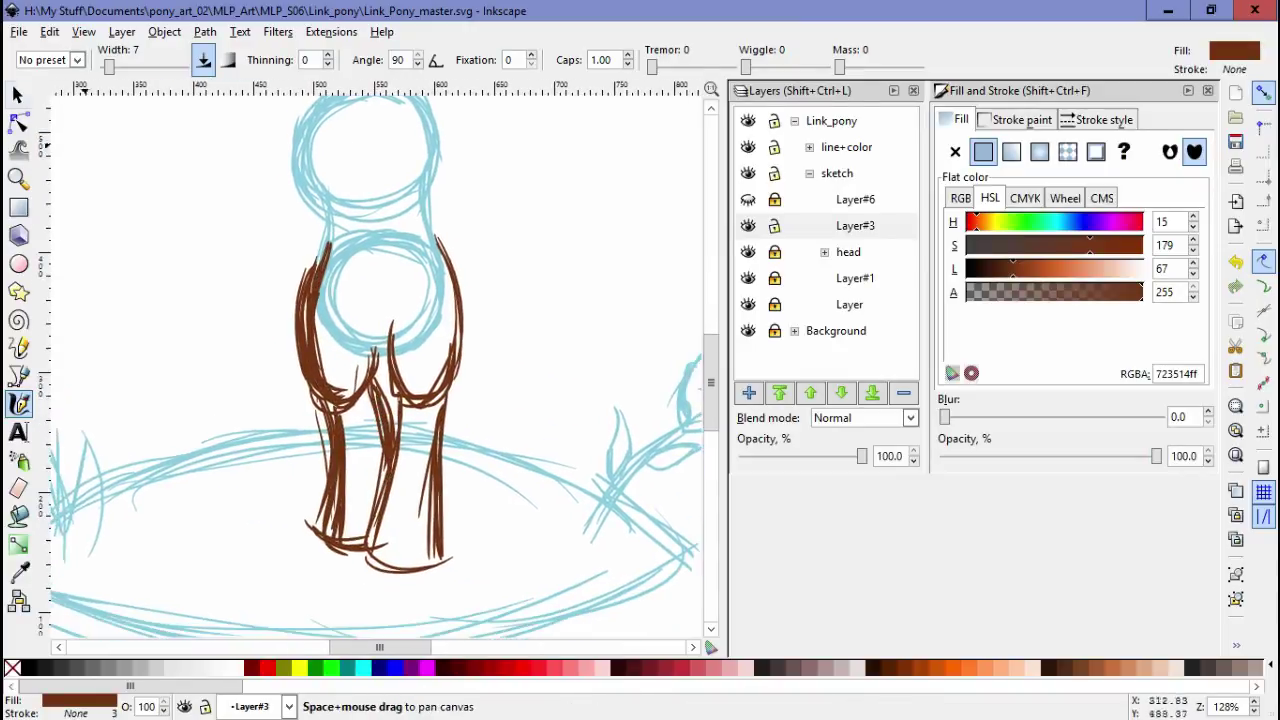
Pull the left lower leg's strokes out of the drawing and delete them, keeping the right lower leg
key("space")
left_click(383, 450)
left_click(383, 450)
key("Escape")
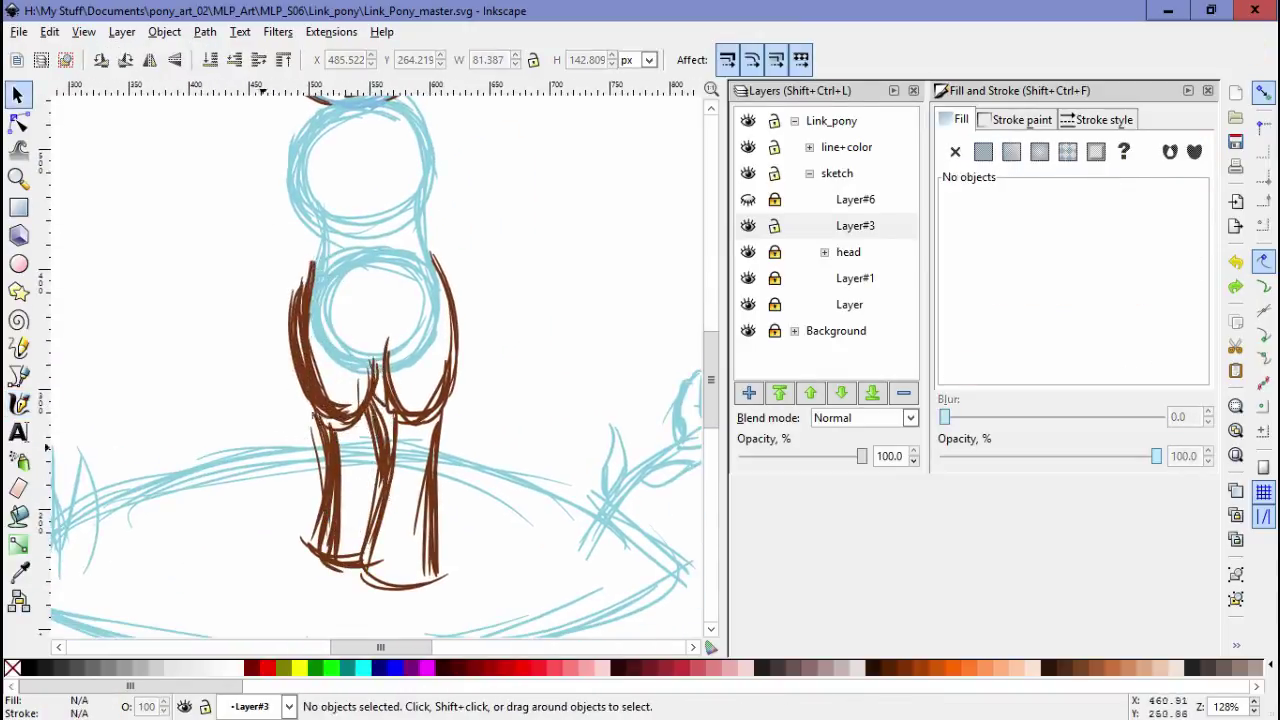
left_click(383, 450)
mouse_move(383, 450)
left_mouse_down()
mouse_move(172, 443)
mouse_move(283, 477)
left_mouse_up()
scroll(210, 458, "down", 2)
left_click(210, 458)
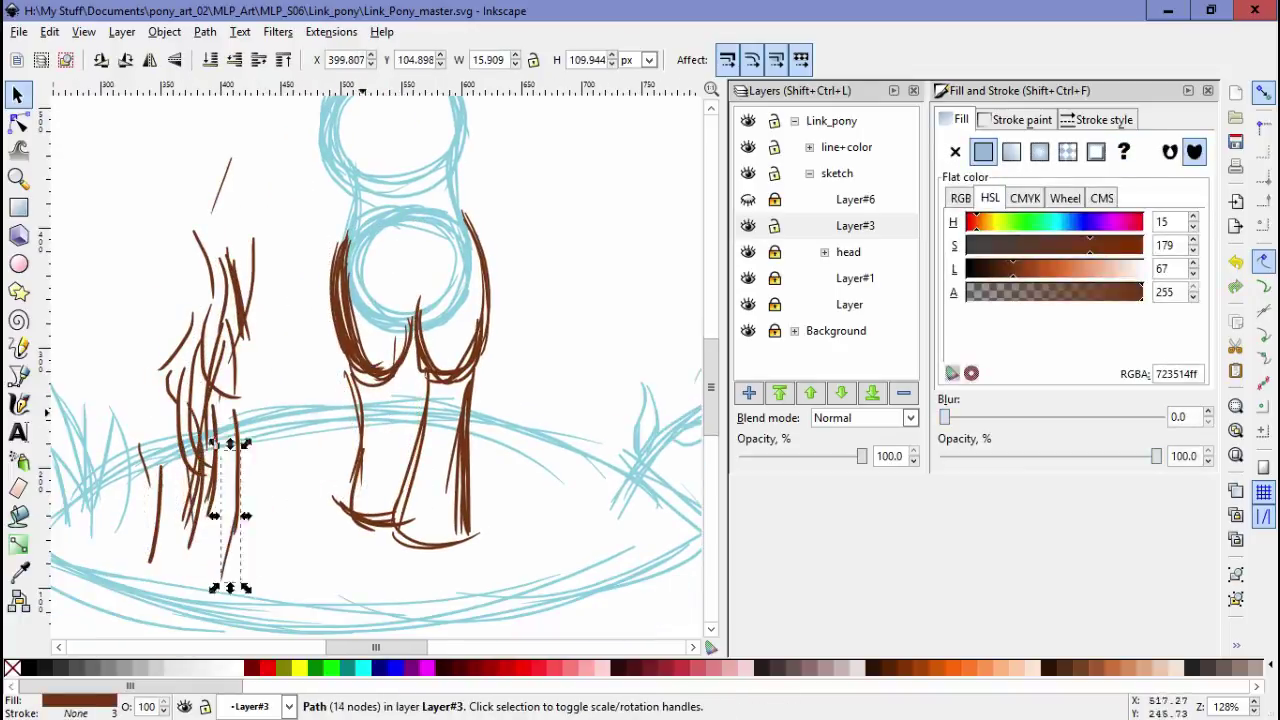
mouse_move(257, 453)
left_mouse_down()
mouse_move(400, 440)
mouse_move(407, 466)
left_mouse_up()
scroll(395, 445, "up", 1)
key("Escape")
key("c")
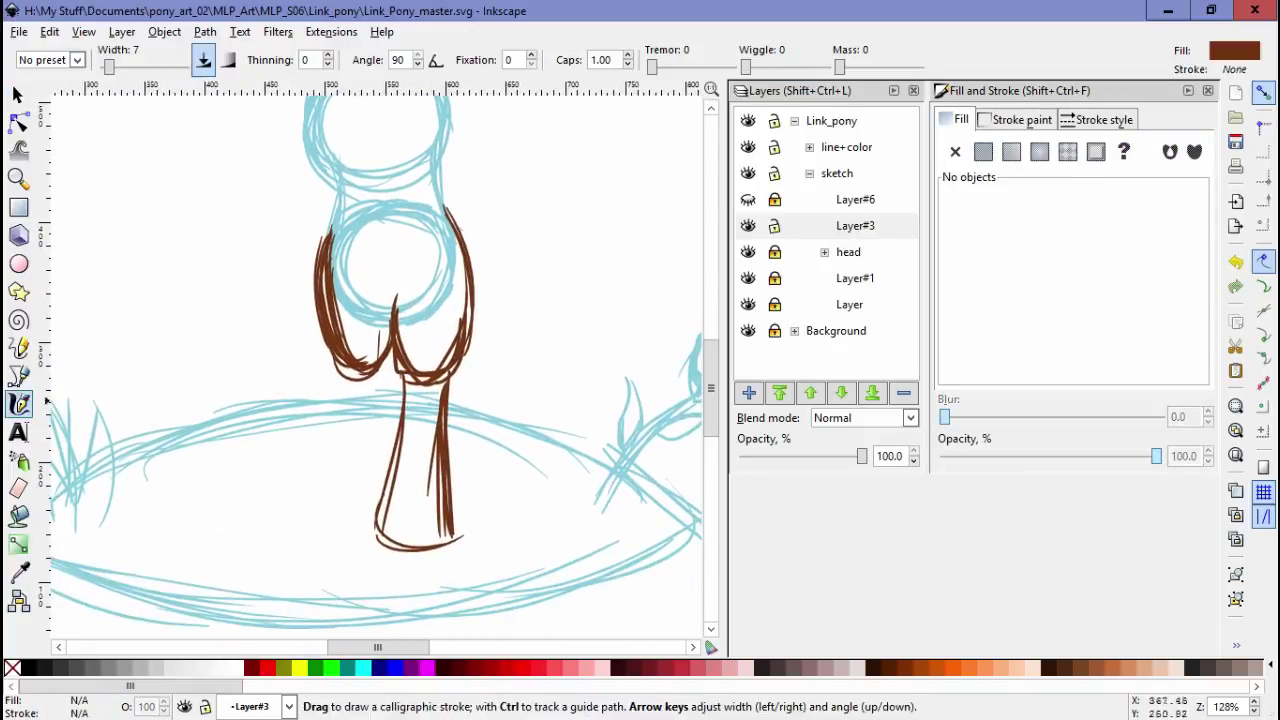
Redraw the left lower leg partly behind the right one, and shift the whole hind-leg sketch slightly under the body
scroll(373, 497, "right", 1)
key("s")
left_click_drag(154, 120, 560, 576)
left_click(358, 379)
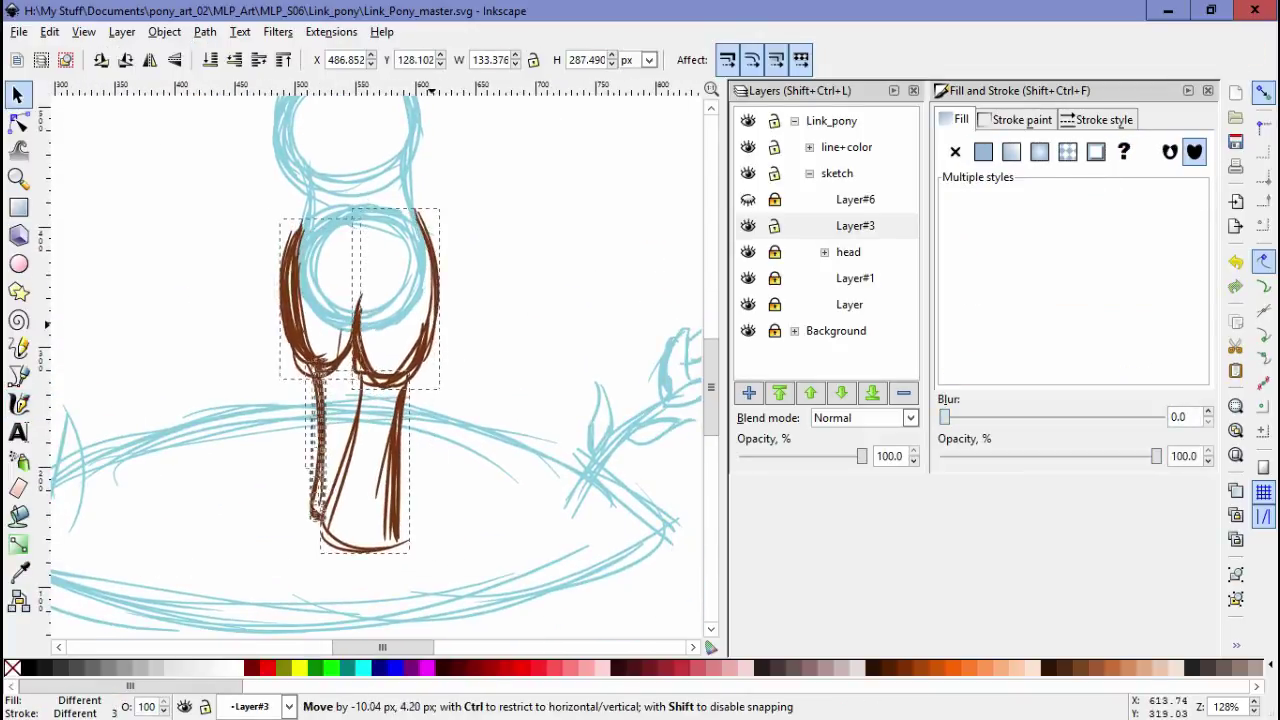
scroll(350, 265, "up", 4)
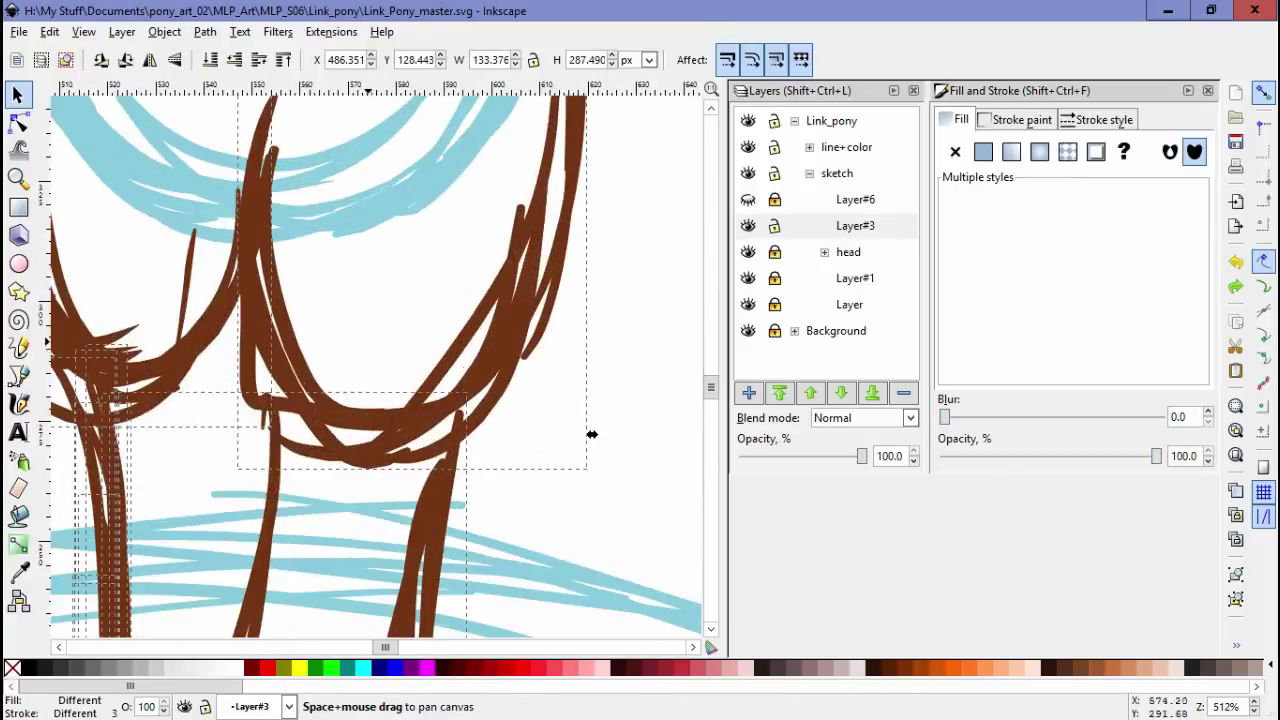
scroll(432, 315, "down", 4)
key("Escape")
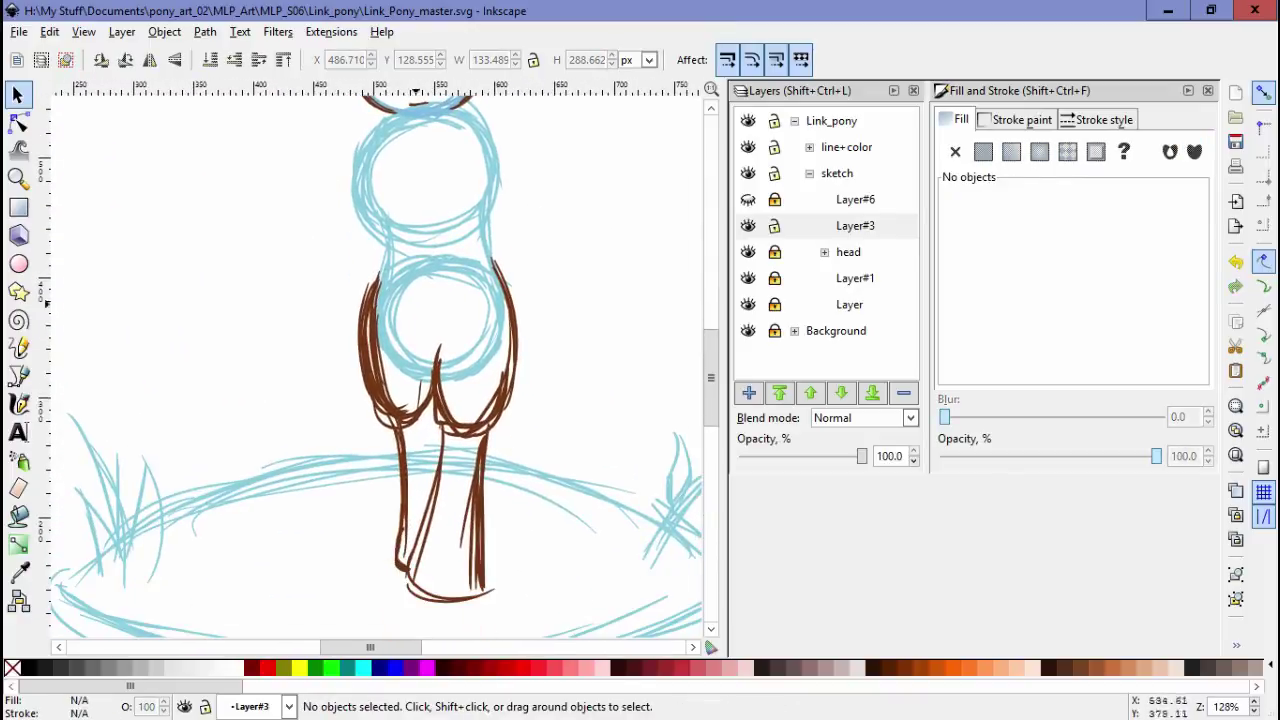
Thin out the left haunch outline by pulling its surplus strokes aside and deleting them
left_click(164, 31)
left_click(200, 449)
left_click(265, 250)
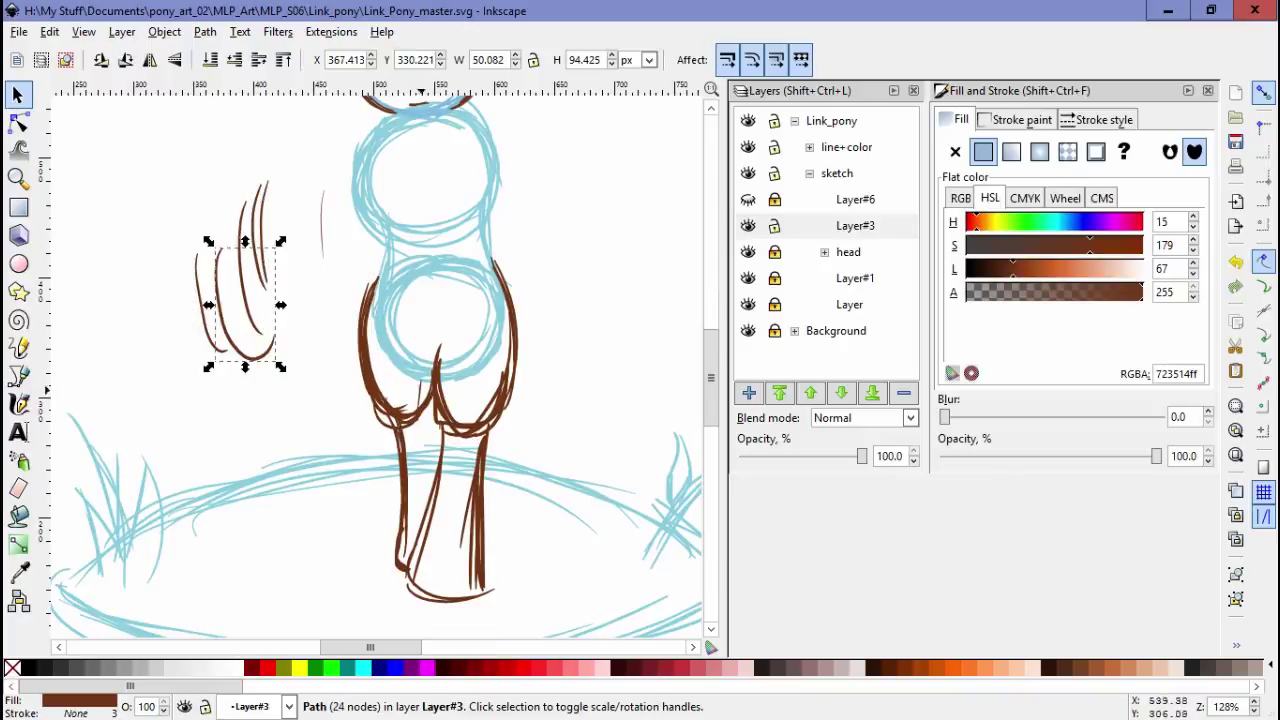
key("Tab")
key("Escape")
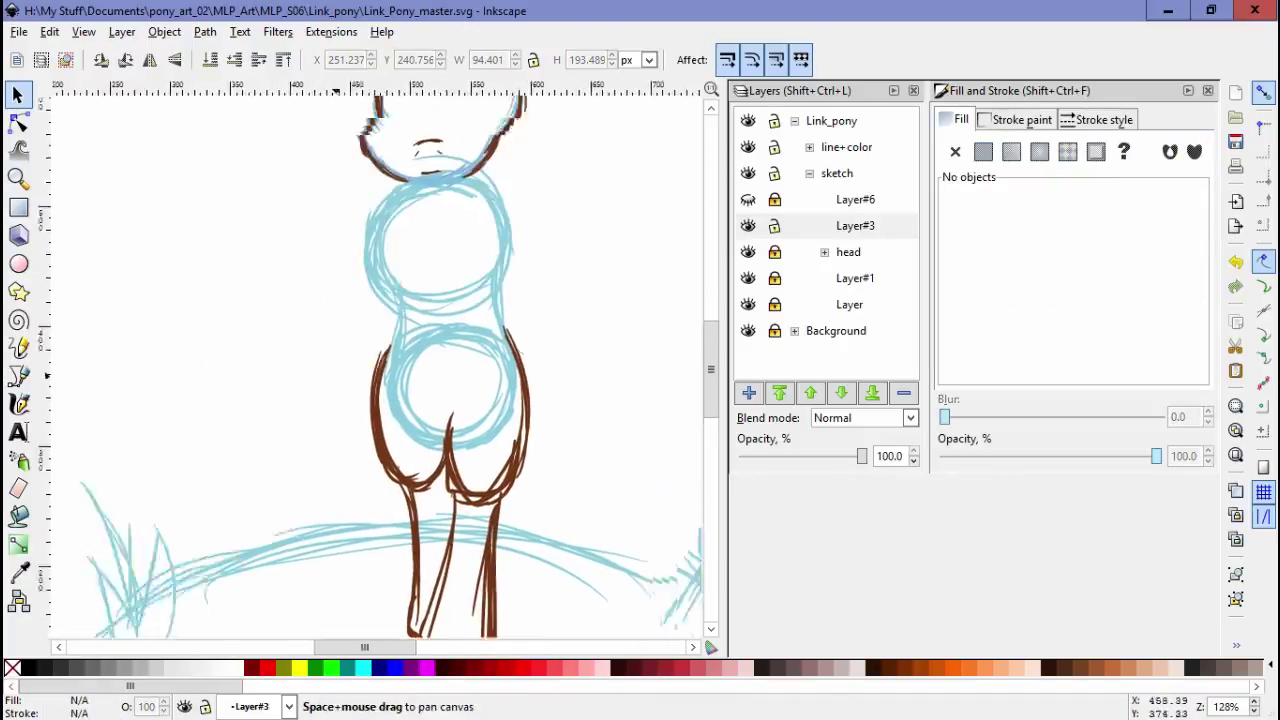
Sketch both sides of the torso from the head down to the haunches, and add a new layer above Layer#3
key("c")
key("plus")
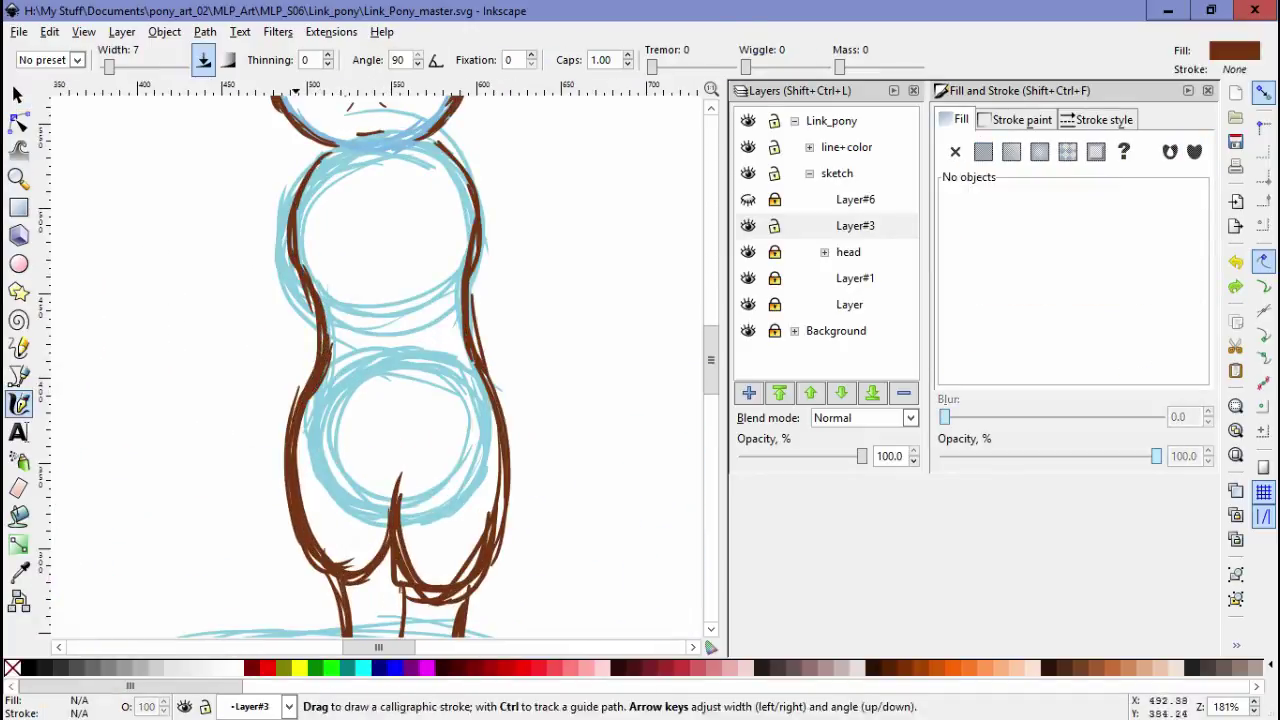
scroll(380, 360, "down", 1)
scroll(380, 360, "up", 1)
scroll(380, 360, "down", 3)
key("shift+ctrl+n")
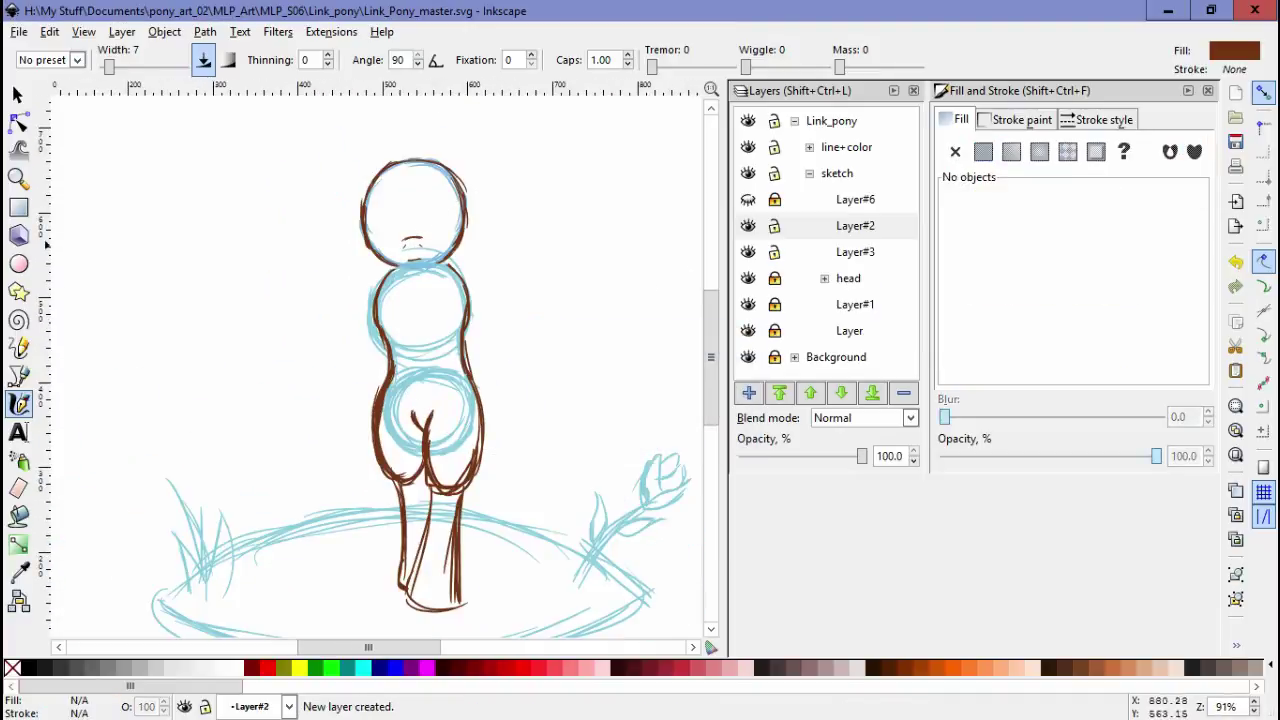
Show and unlock Layer#6, place the blue ocarina group just below the mouth and flatten it to about 57 px high
scroll(430, 175, "up", 2)
key("ctrl+v")
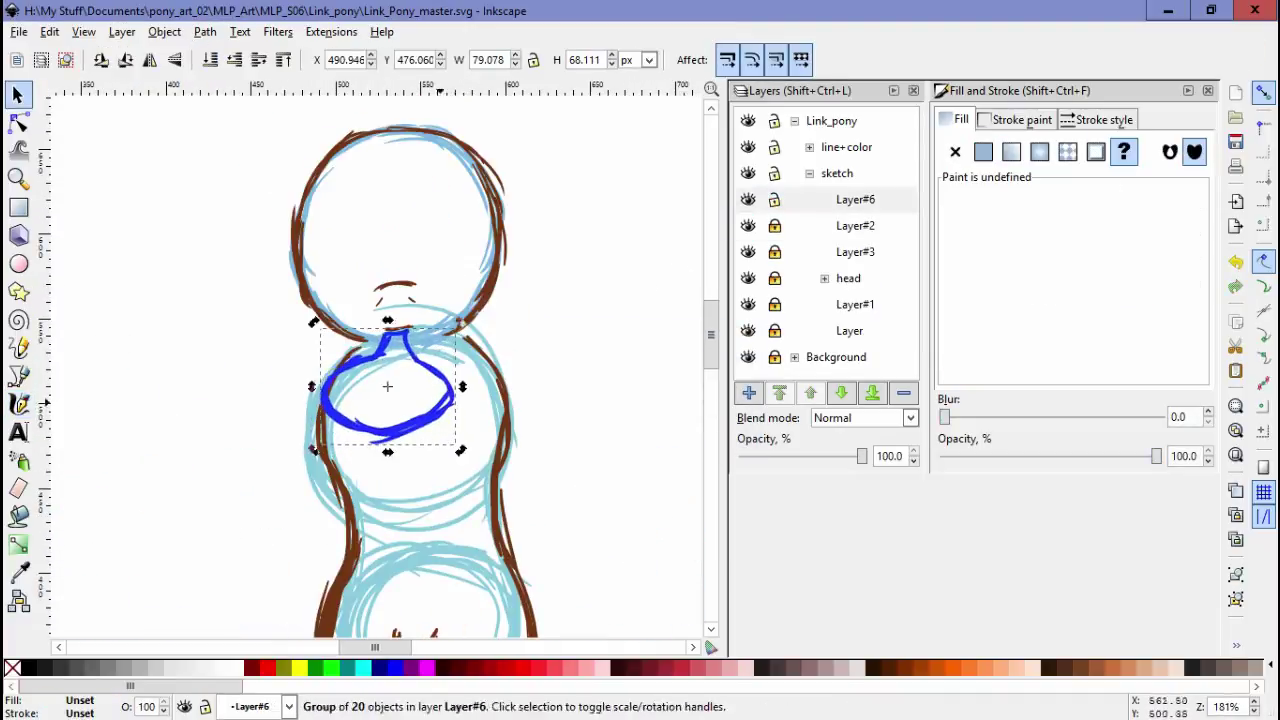
scroll(440, 400, "down", 1)
key("ctrl+z")
scroll(555, 310, "down", 2)
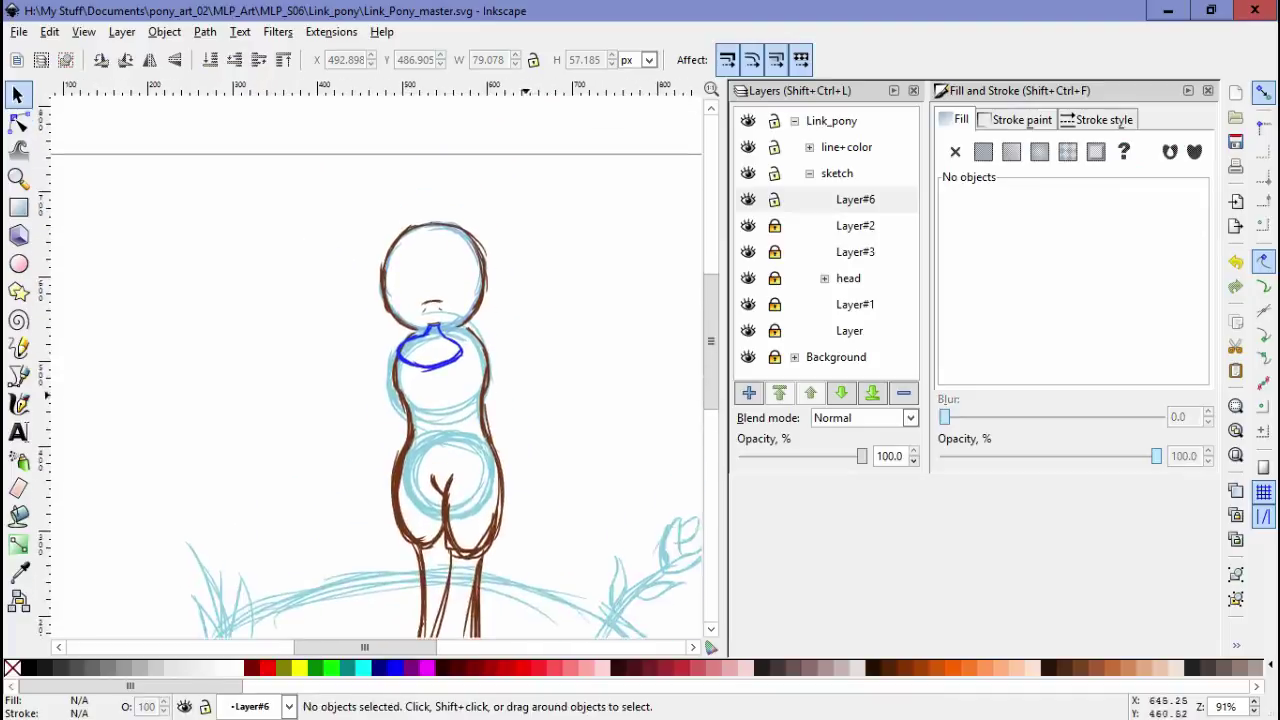
Sketch the outer outlines of both bent forelegs on Layer#2, from the shoulders down to the elbows beside the torso
scroll(318, 314, "up", 1)
key("ctrl+Page_Down")
key("c")
scroll(318, 314, "up", 1)
left_click_drag(322, 288, 326, 468)
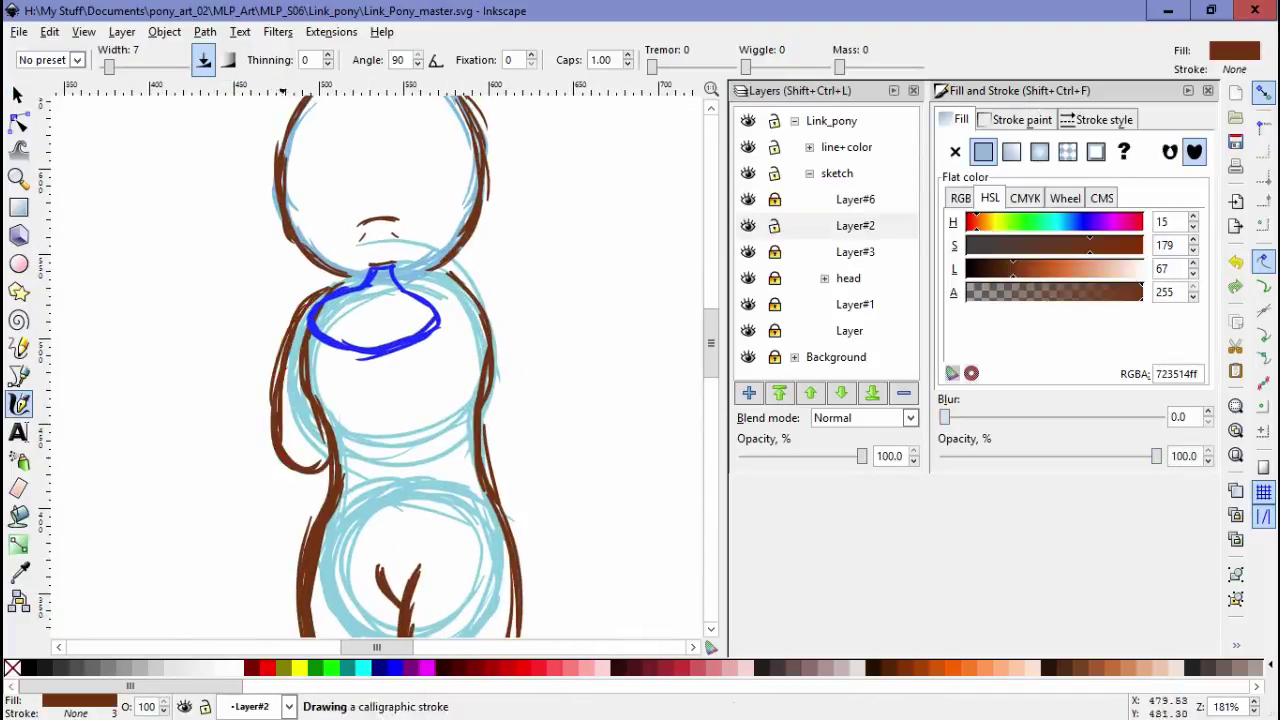
Add a new layer and raise it above the ocarina's Layer#6 in the sketch group
key("shift+ctrl+n")
key("Return")
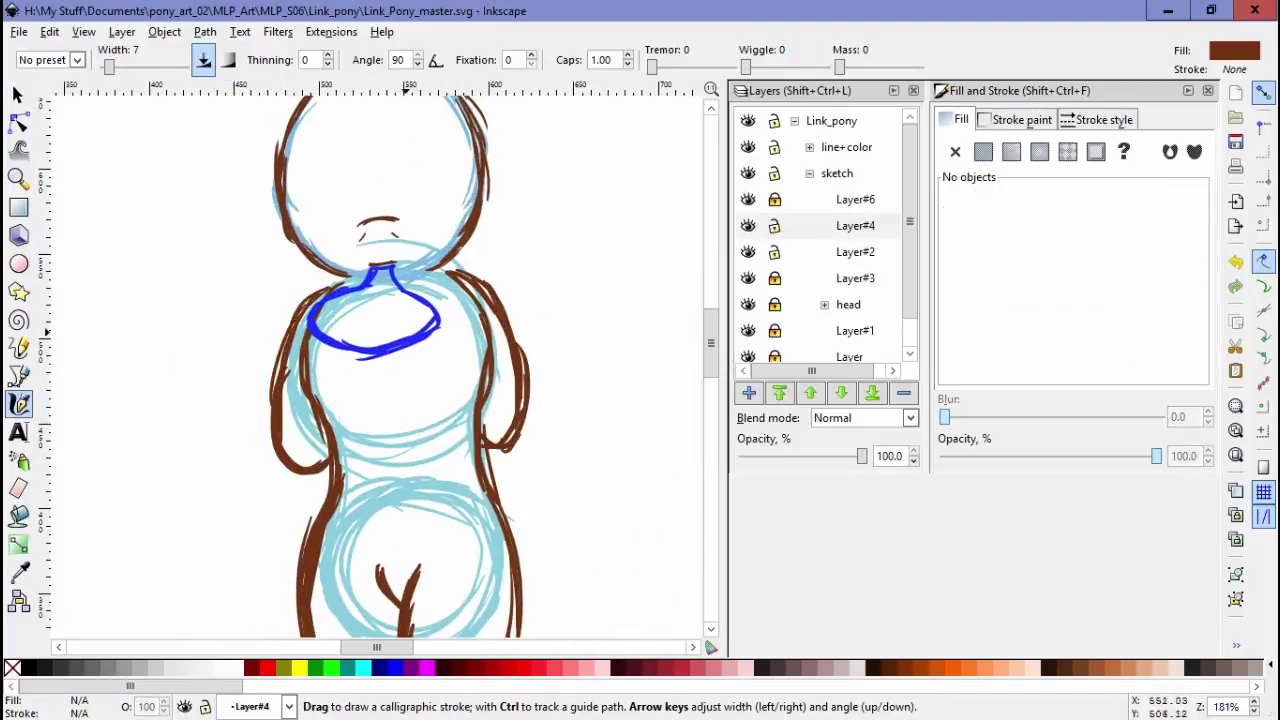
scroll(300, 290, "up", 2)
key("shift+ctrl+Page_Up")
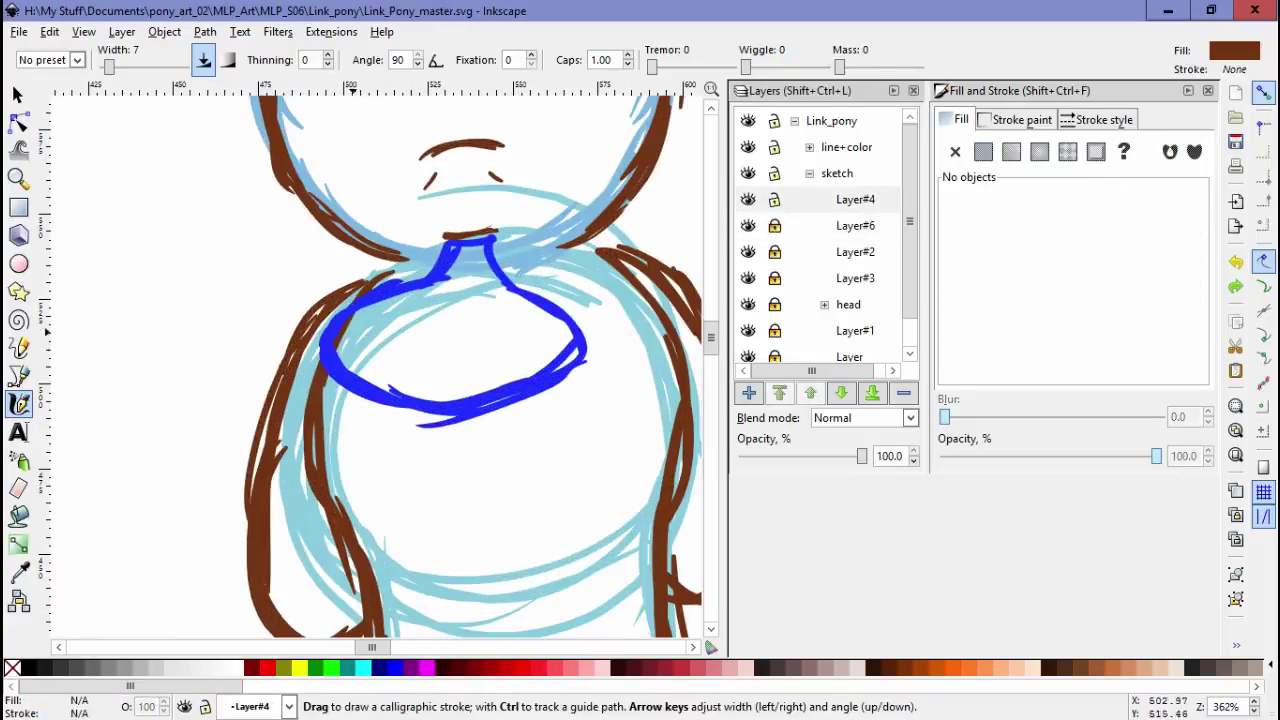
Sketch the inner foreleg lines and the rounded hooves holding the ocarina on Layer#4
scroll(300, 343, "down", 2)
scroll(300, 343, "right", 3)
left_click_drag(262, 208, 286, 298)
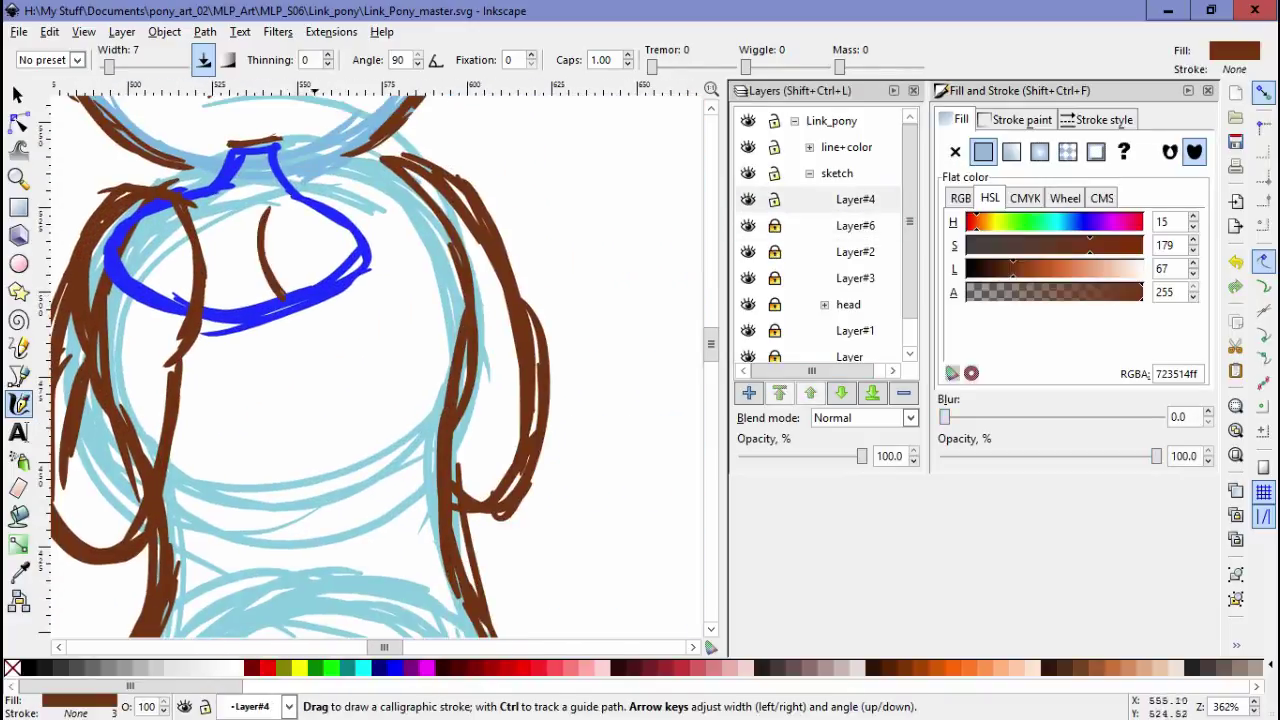
key("minus")
key("minus")
key("minus")
Adjust the position of the right forearm strokes and the left foreleg so both hooves meet the ocarina
key("space")
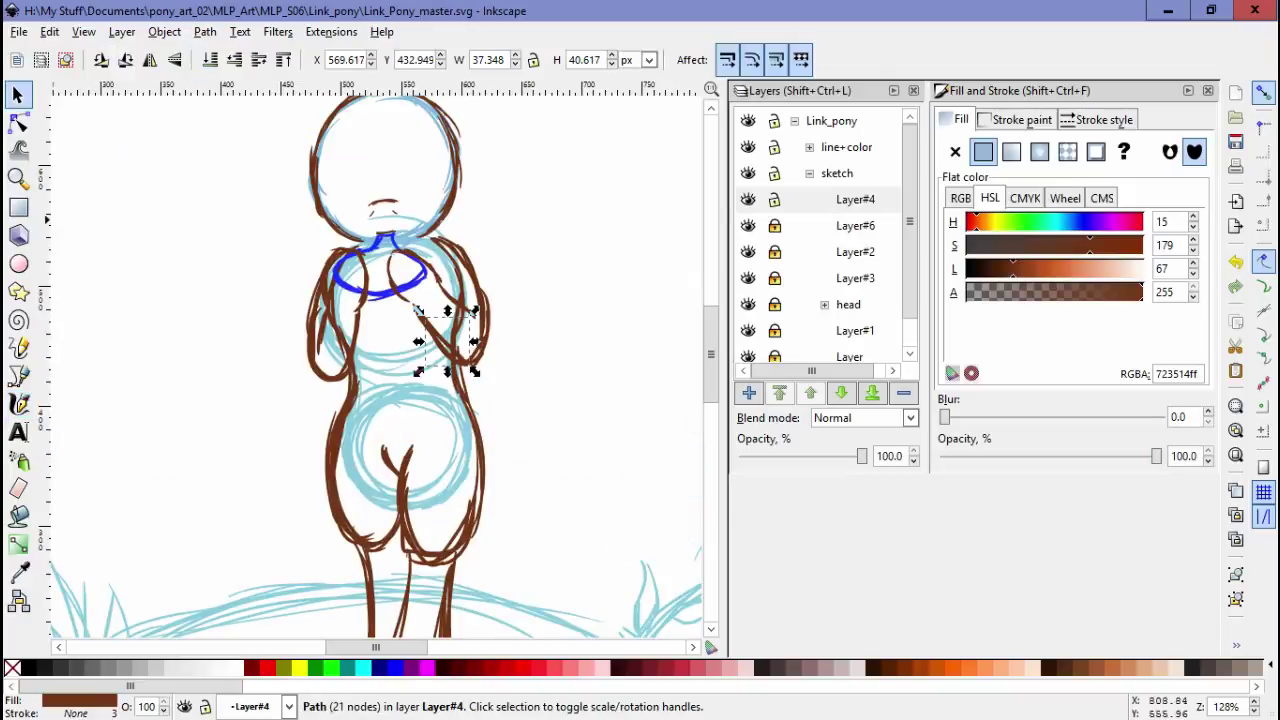
left_click_drag(399, 384, 393, 398)
left_click_drag(450, 300, 375, 310)
key("Escape")
scroll(380, 360, "right", 1)
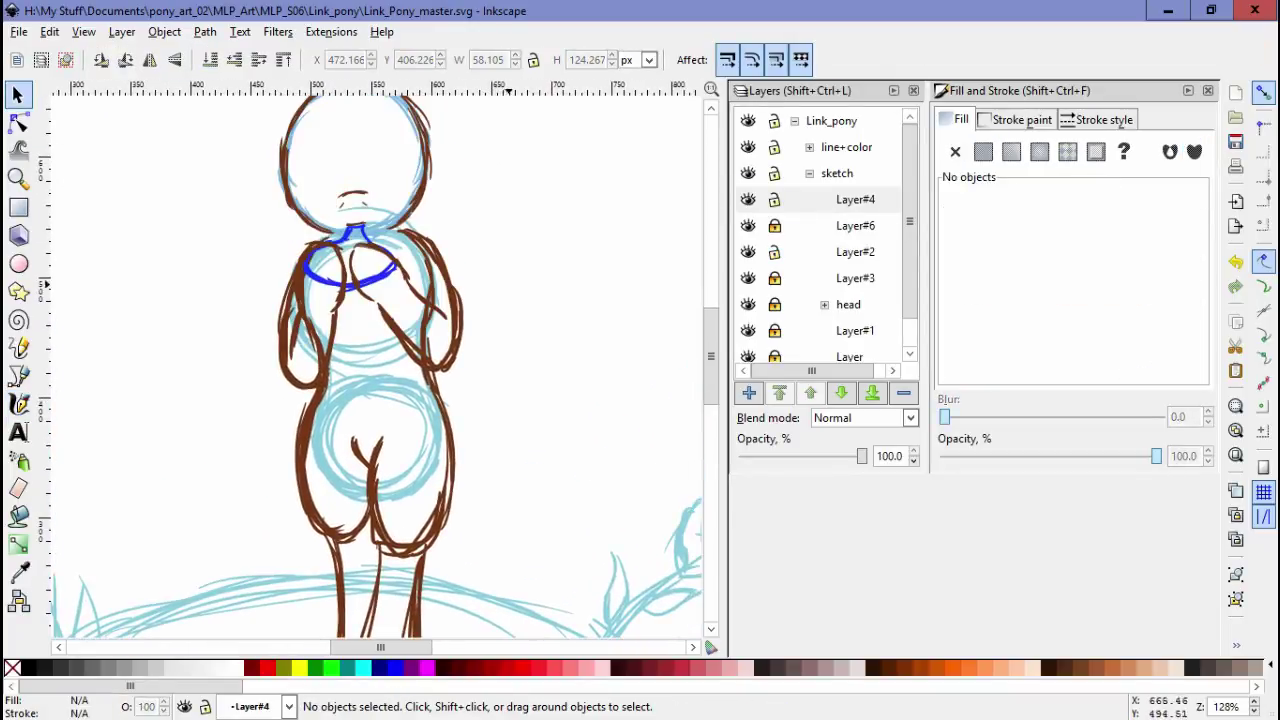
Raise the whole pony figure slightly on the mound across its unlocked layers, and lock the body layers
key("minus")
key("minus")
key("ctrl+alt+a")
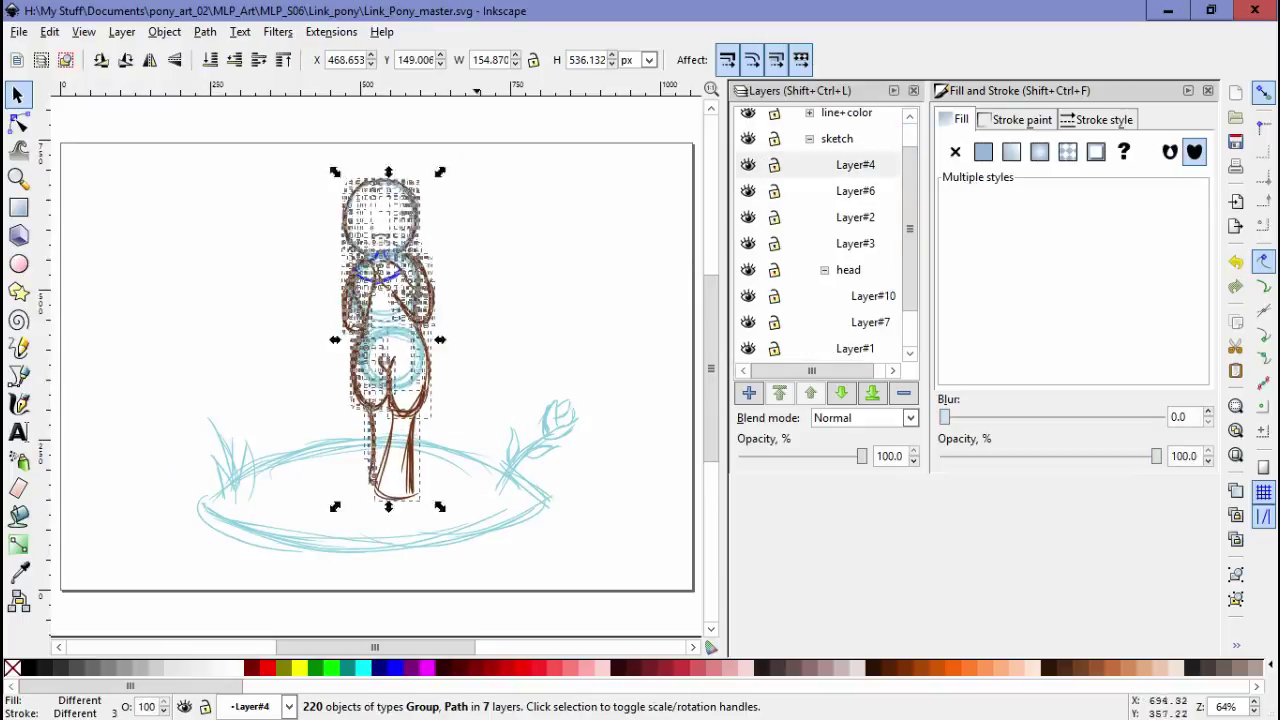
key("Escape")
left_click(774, 164, "shift")
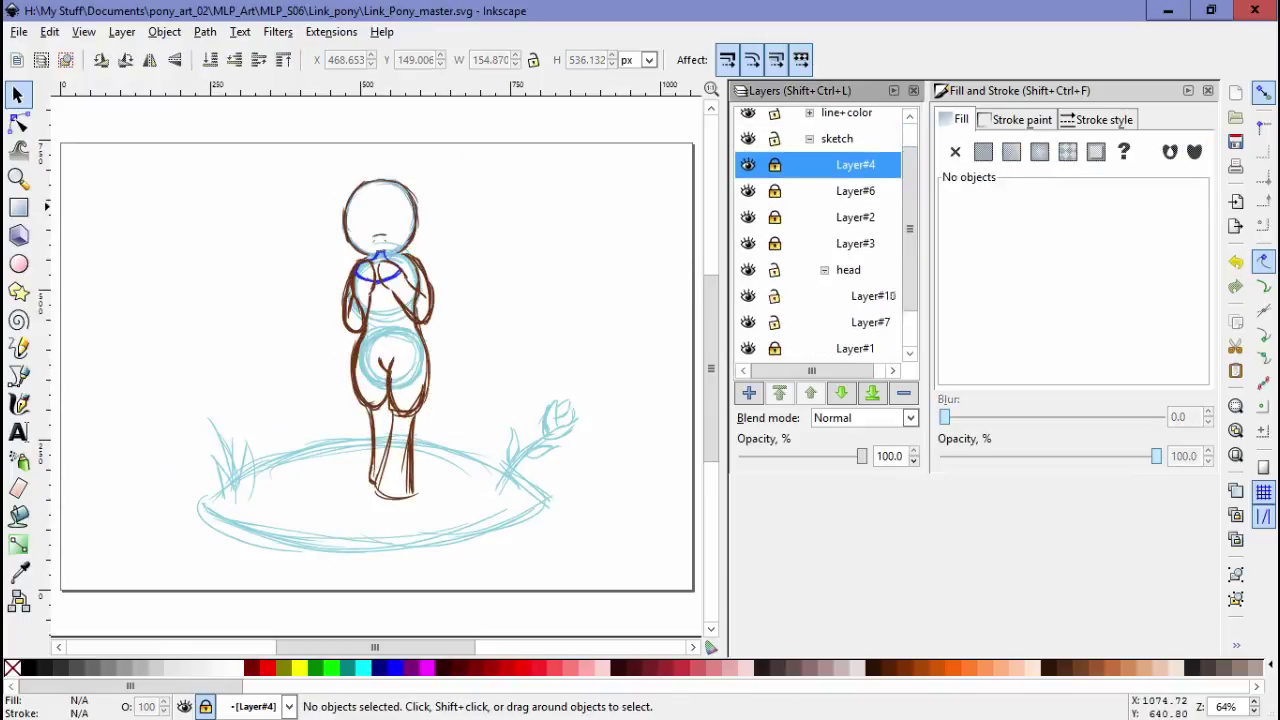
Add a layer above Layer#10 in the head group and sketch both pointed ears with their inner lines
key("c")
left_click_drag(509, 177, 606, 286)
scroll(400, 256, "up", 4)
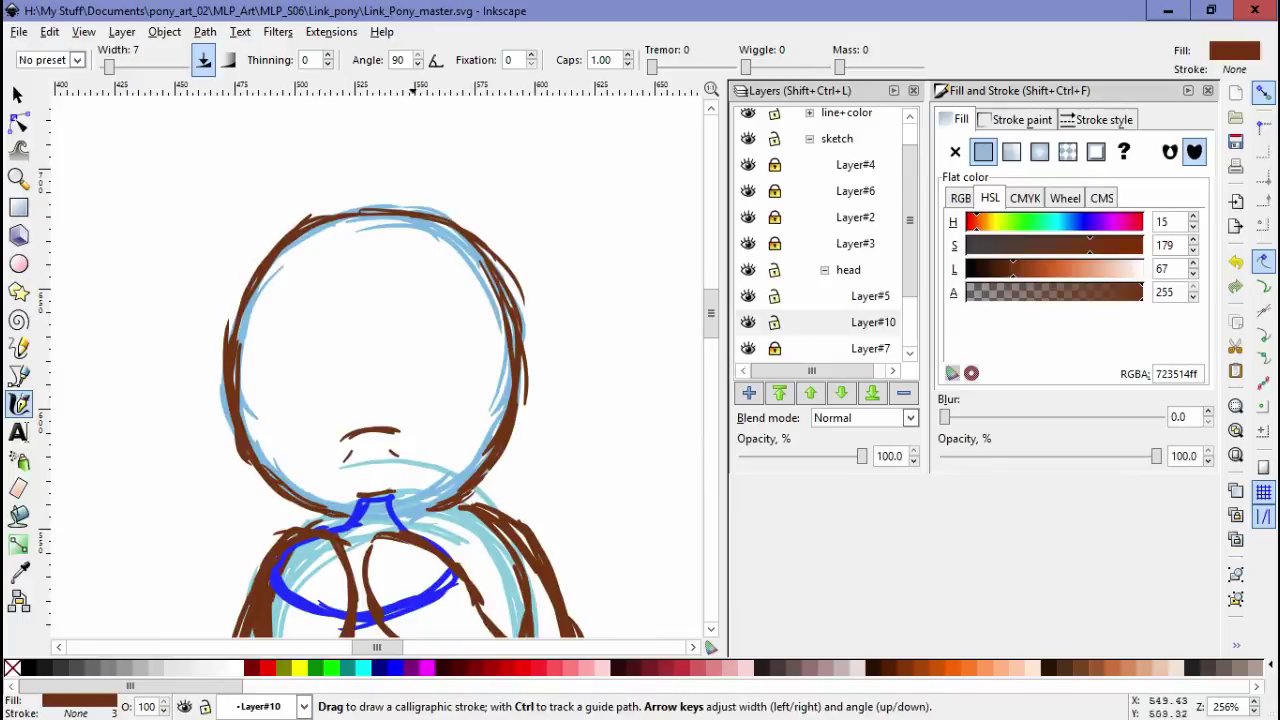
scroll(518, 270, "down", 3)
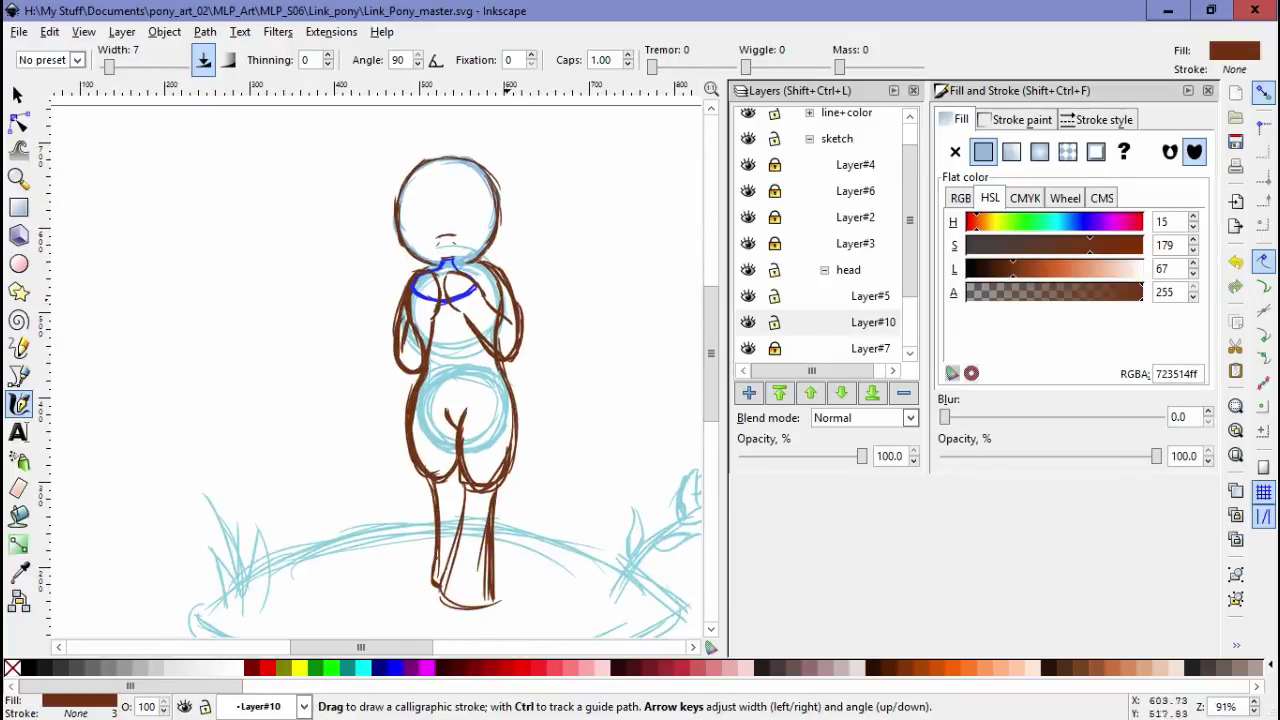
scroll(468, 125, "up", 3)
left_click_drag(574, 262, 571, 296)
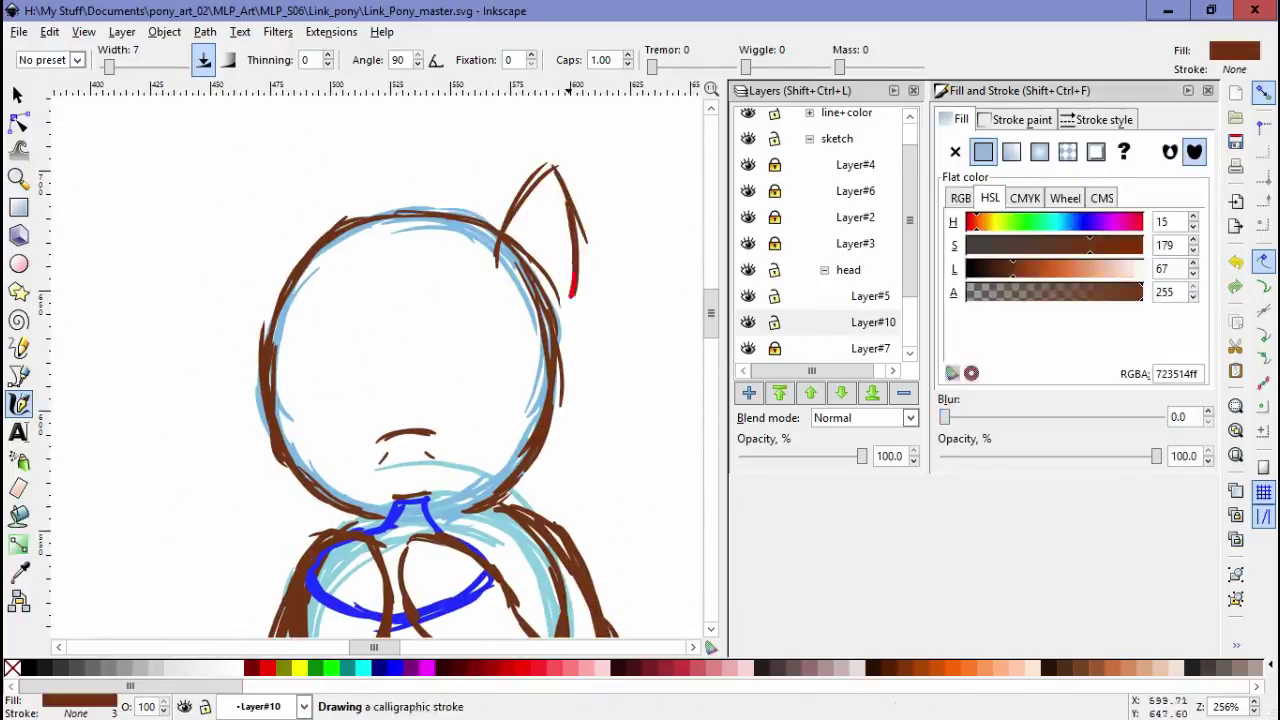
left_click_drag(233, 222, 229, 280)
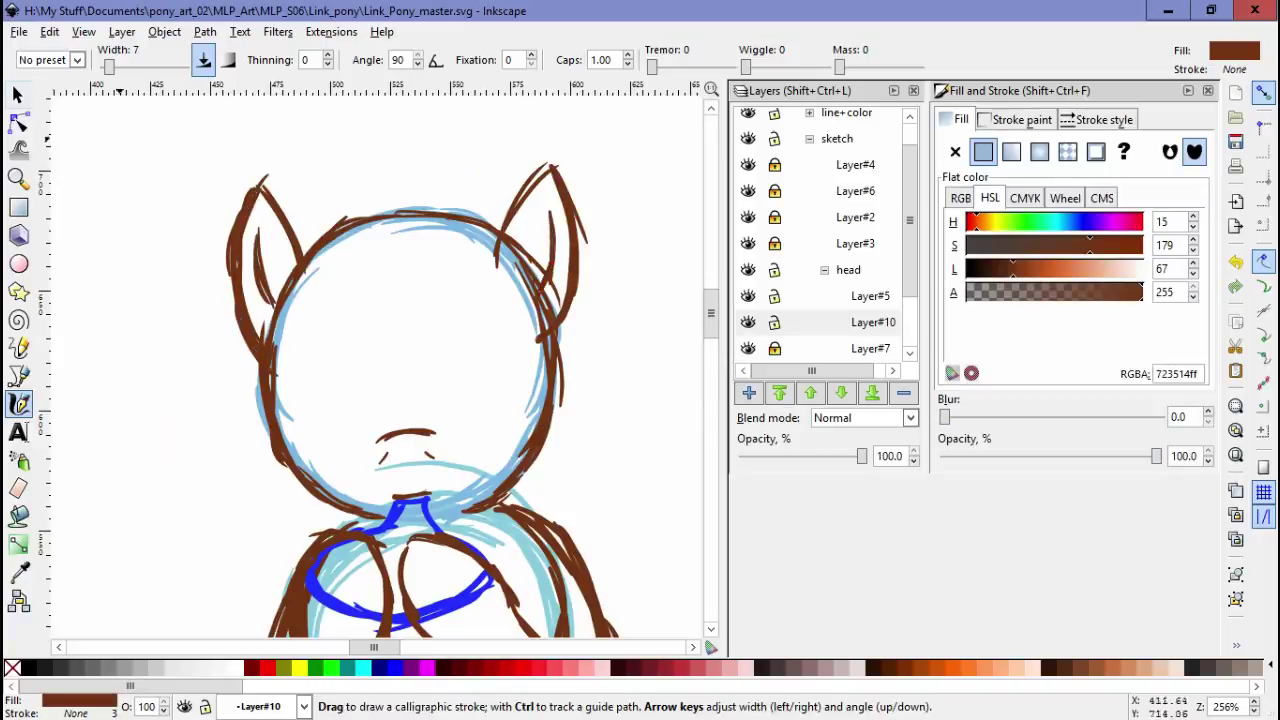
Cut the left ear's strokes and paste them in place on Layer#5
left_click(17, 93)
key("ctrl+a")
key("Escape")
left_click_drag(205, 155, 300, 330)
key("ctrl+x")
left_click(870, 296)
left_click(49, 31)
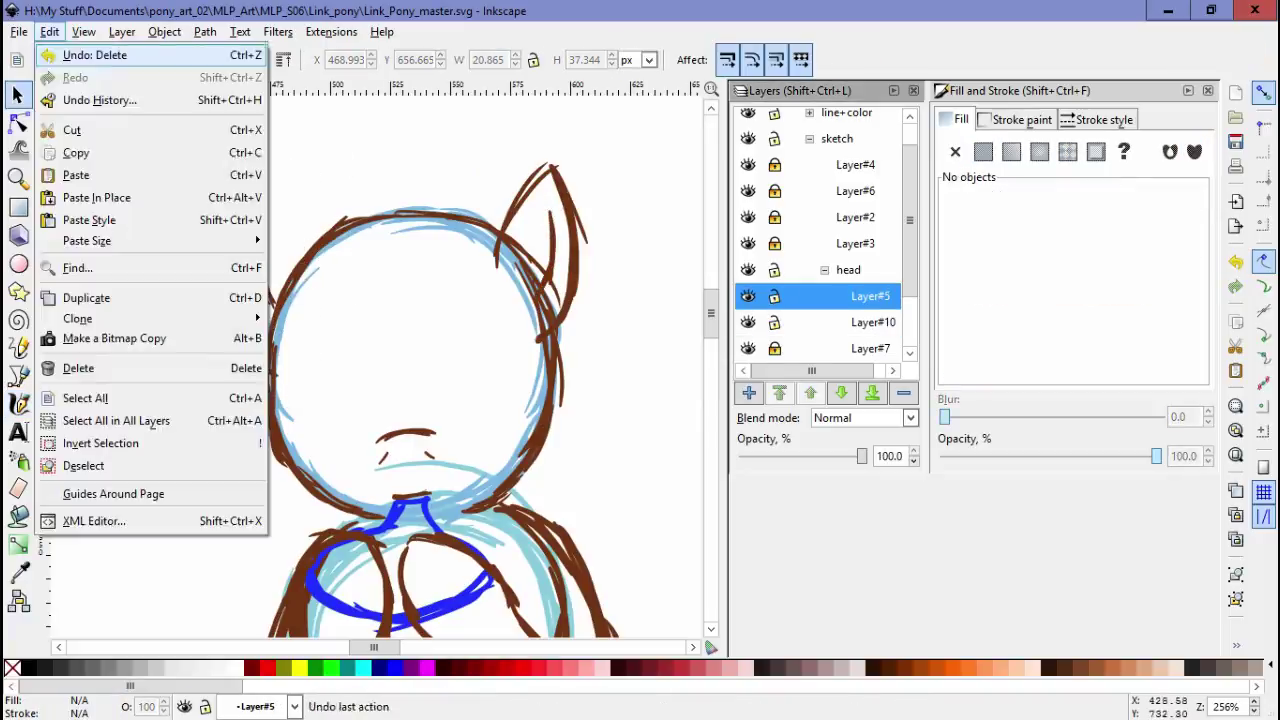
left_click(106, 194)
key("Escape")
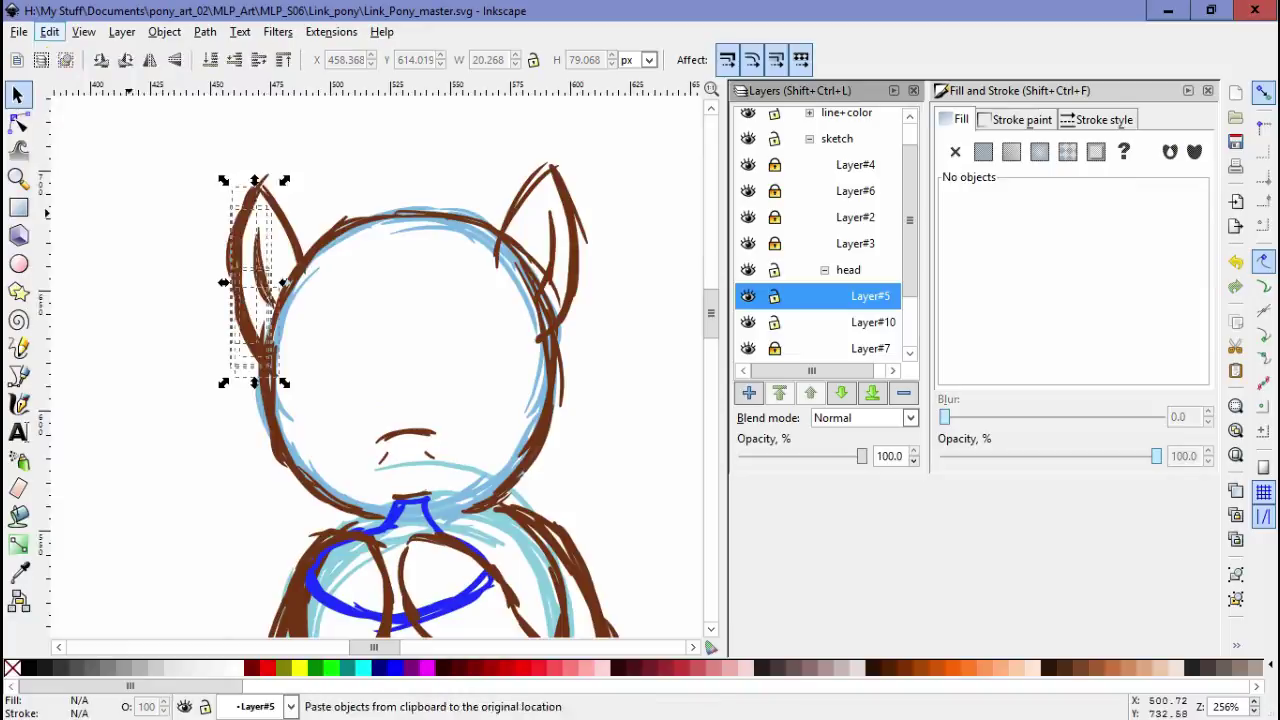
Transfer the right ear's strokes to Layer#5 at their original location, and shift both ears slightly down the head
left_click_drag(478, 148, 600, 285)
key("ctrl+x")
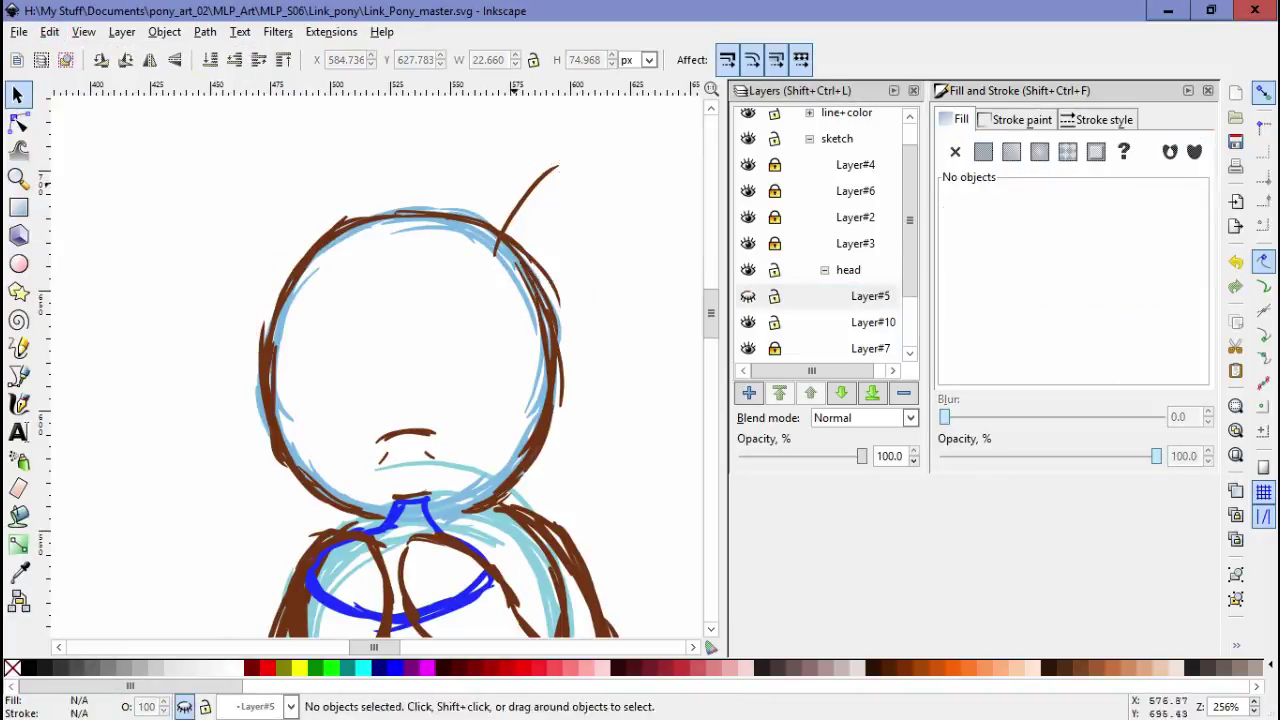
left_click(49, 31)
key("Escape")
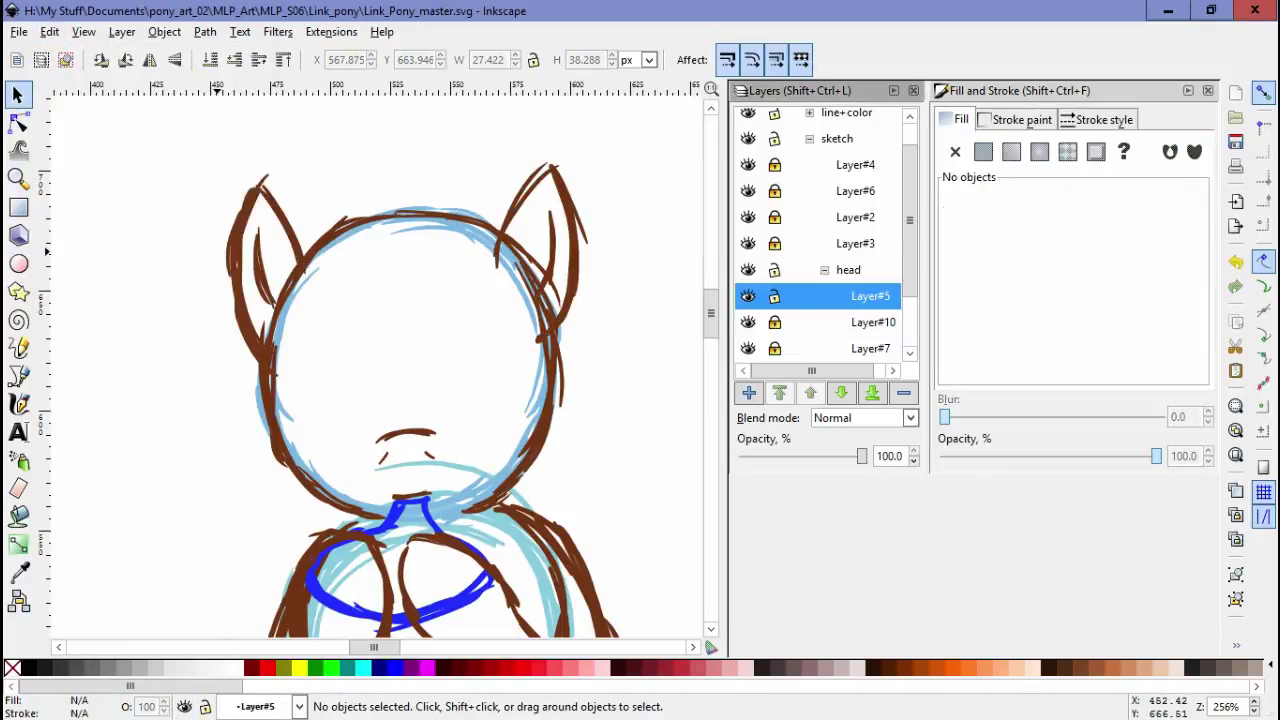
key("ctrl+a")
key("Escape")
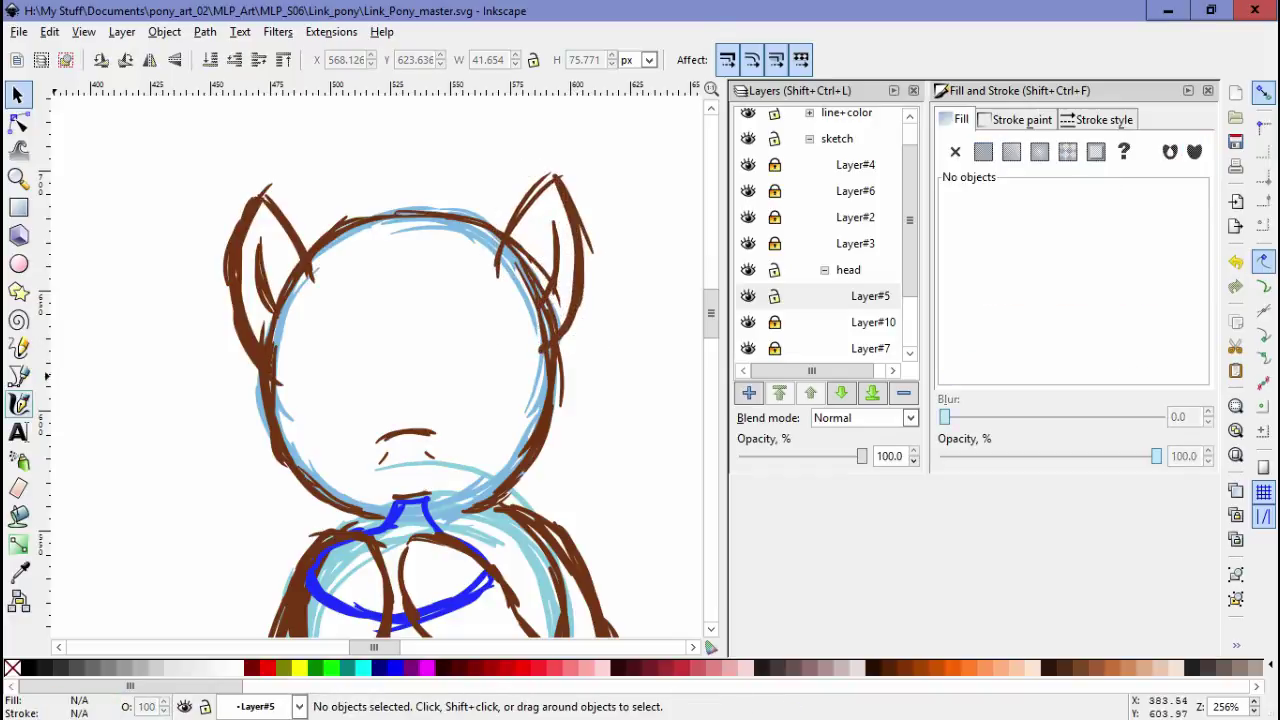
Add a new layer above the ears and draw the two closed eyes as black curved strokes
key("shift+ctrl+n")
key("Return")
key("plus")
left_click_drag(391, 398, 500, 391)
left_click_drag(182, 424, 264, 414)
key("plus")
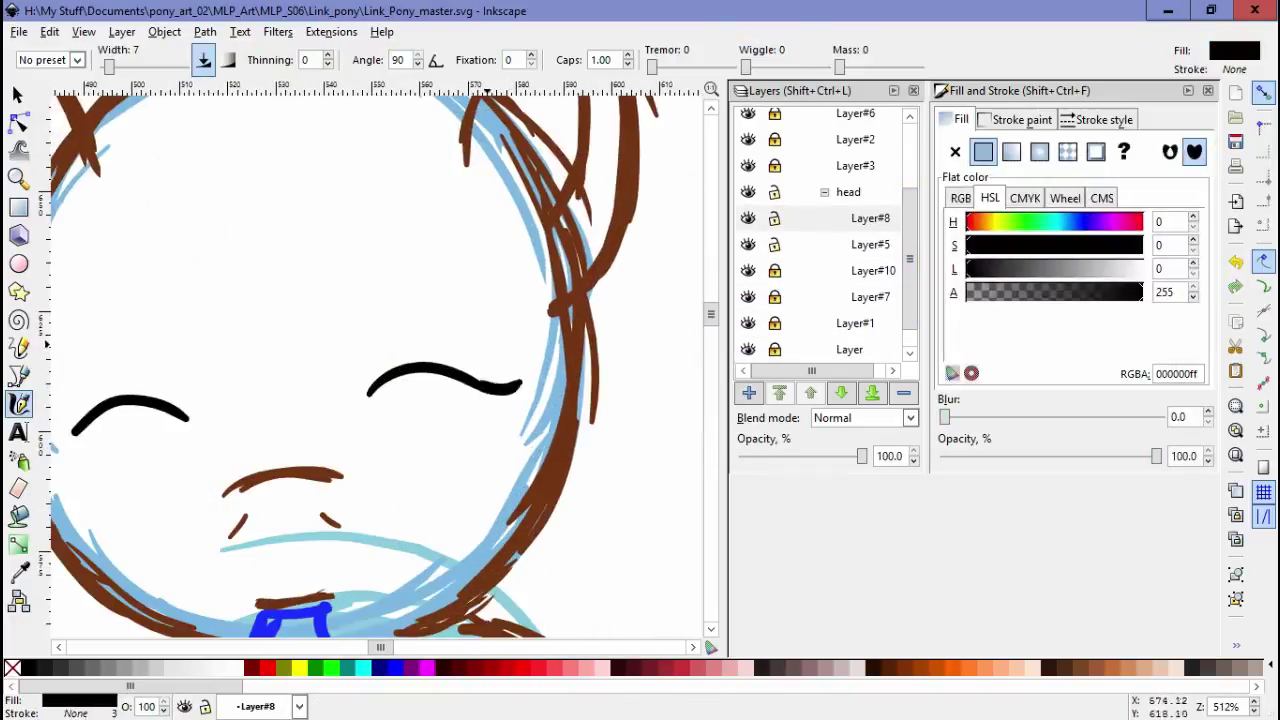
Complete the left eye's outer curl and fine-tune the placement of the closed right eye
scroll(380, 360, "down", 2)
key("s")
left_click_drag(329, 329, 686, 446)
key("Escape")
key("minus")
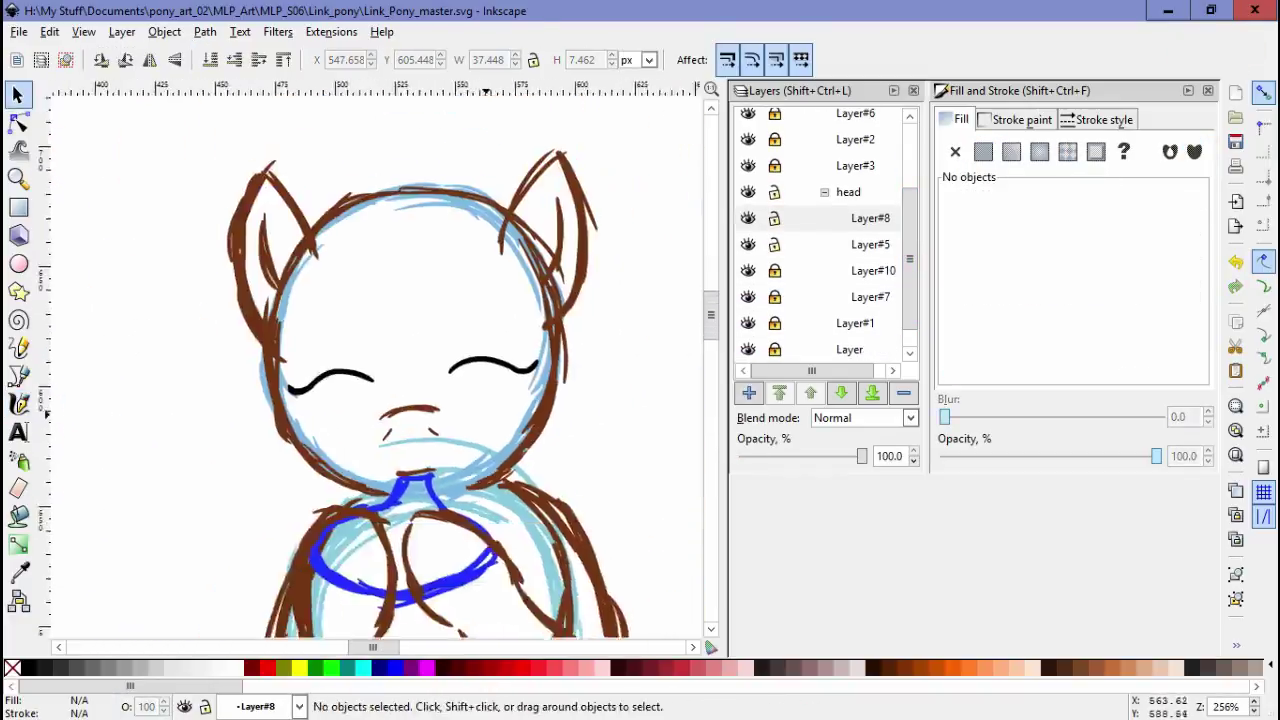
Set the calligraphy stroke color to green, add a new layer in the head group and lower it beneath the ears' Layer#5
key("c")
key("minus")
key("minus")
key("5")
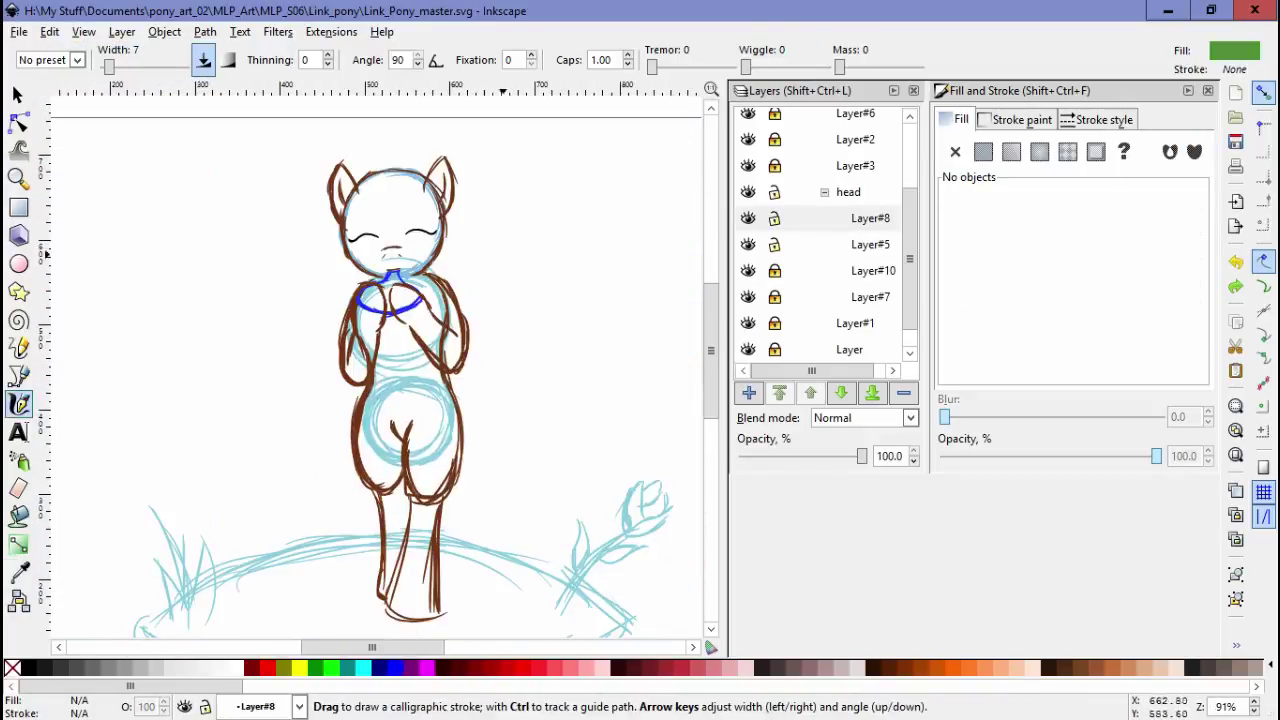
key("plus")
key("plus")
key("plus")
key("plus")
key("shift+ctrl+n")
key("Return")
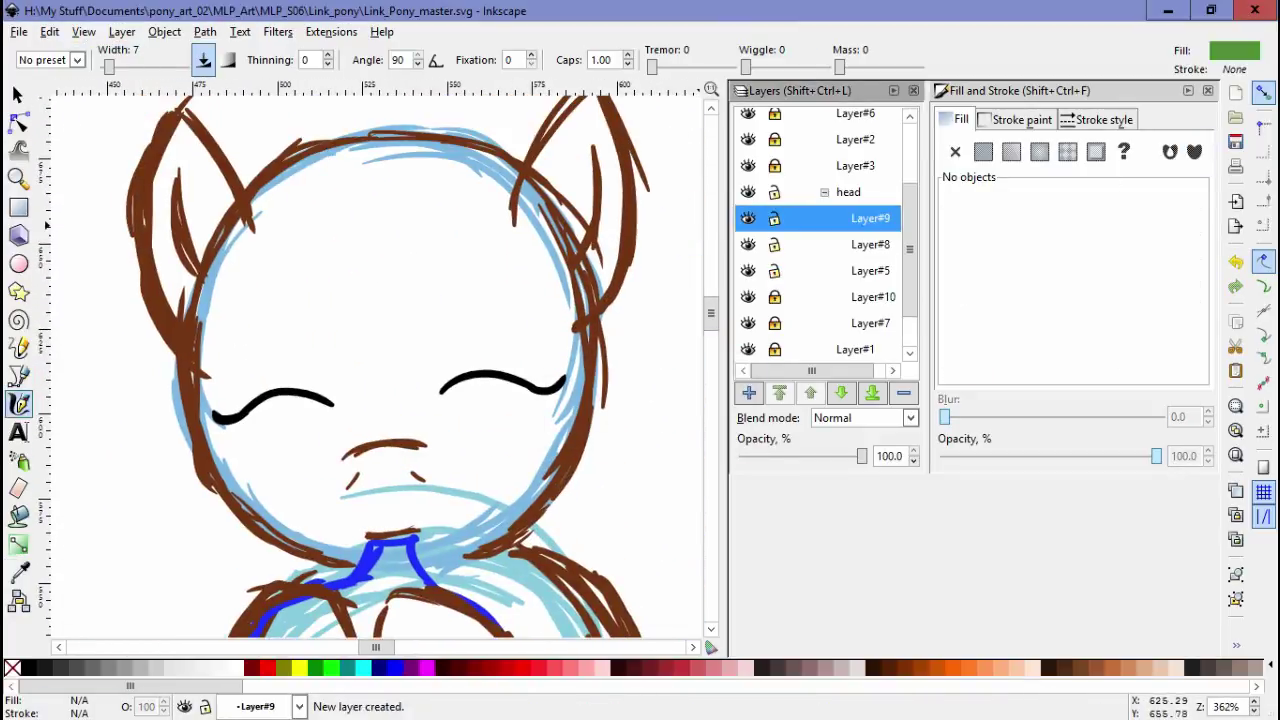
key("shift+Page_Down")
key("shift+Page_Down")
Draw the green cap's curved brim across the forehead between the ears on Layer#9
key("minus")
left_click_drag(228, 300, 515, 300)
left_click_drag(218, 330, 520, 290)
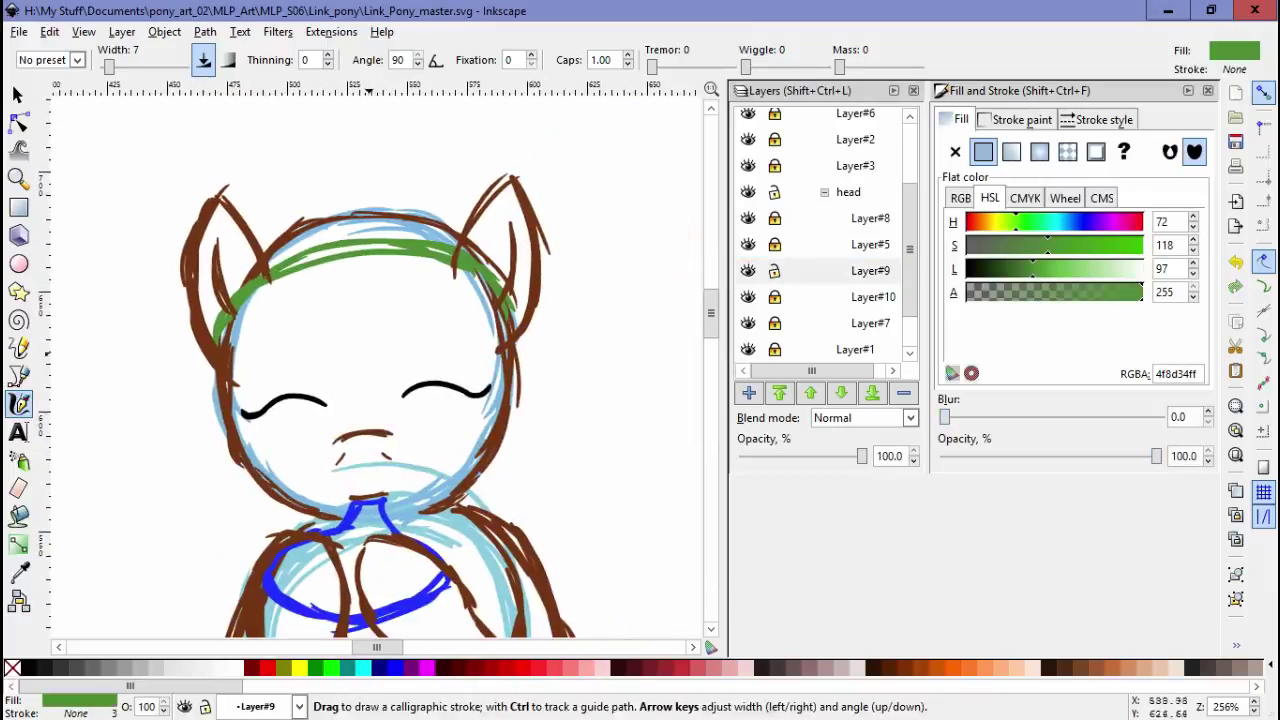
Sketch the cap's pointed crown around the head and its long tail hanging down behind the right ear
key("Escape")
mouse_move(503, 203)
left_mouse_down()
mouse_move(235, 195)
mouse_move(265, 250)
left_mouse_up()
left_click_drag(320, 165, 530, 450)
mouse_move(300, 200)
left_mouse_down()
mouse_move(480, 300)
mouse_move(540, 580)
left_mouse_up()
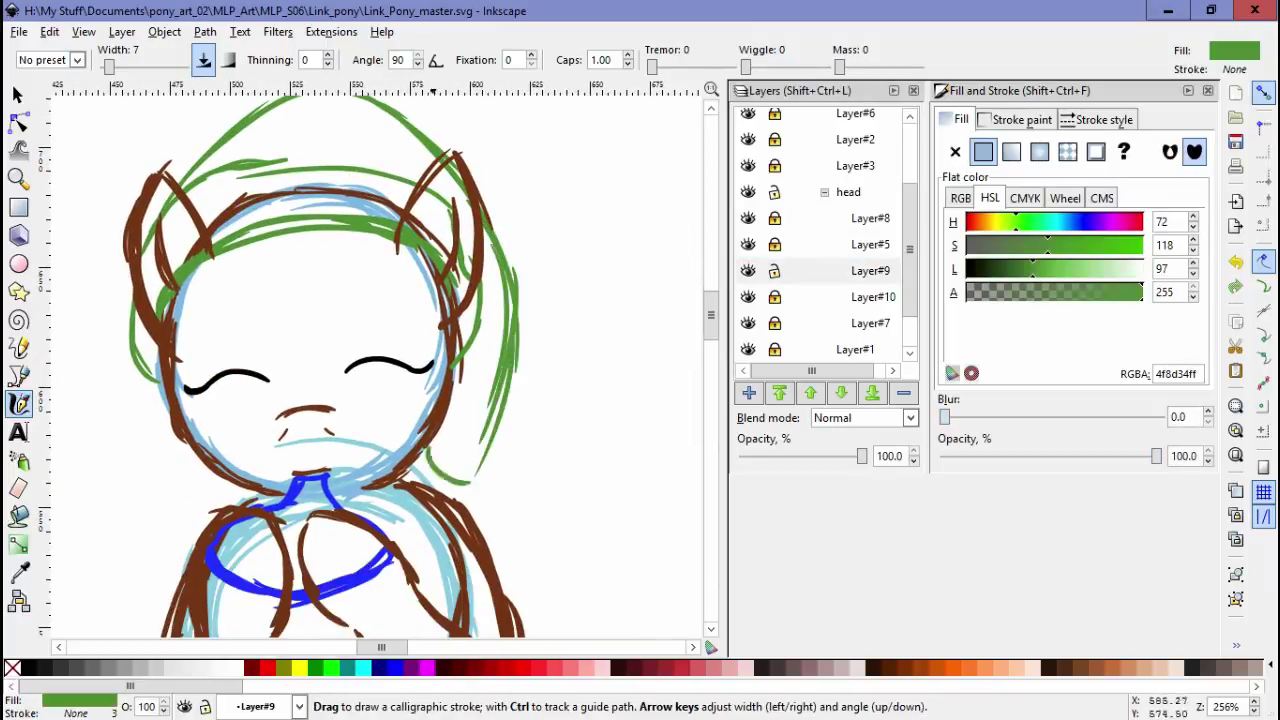
left_click_drag(470, 250, 510, 500)
Select the haunches and hind legs on Layer#3, lower them slightly and widen them to about 142 px
scroll(375, 380, "down", 6)
key("minus")
key("minus")
key("minus")
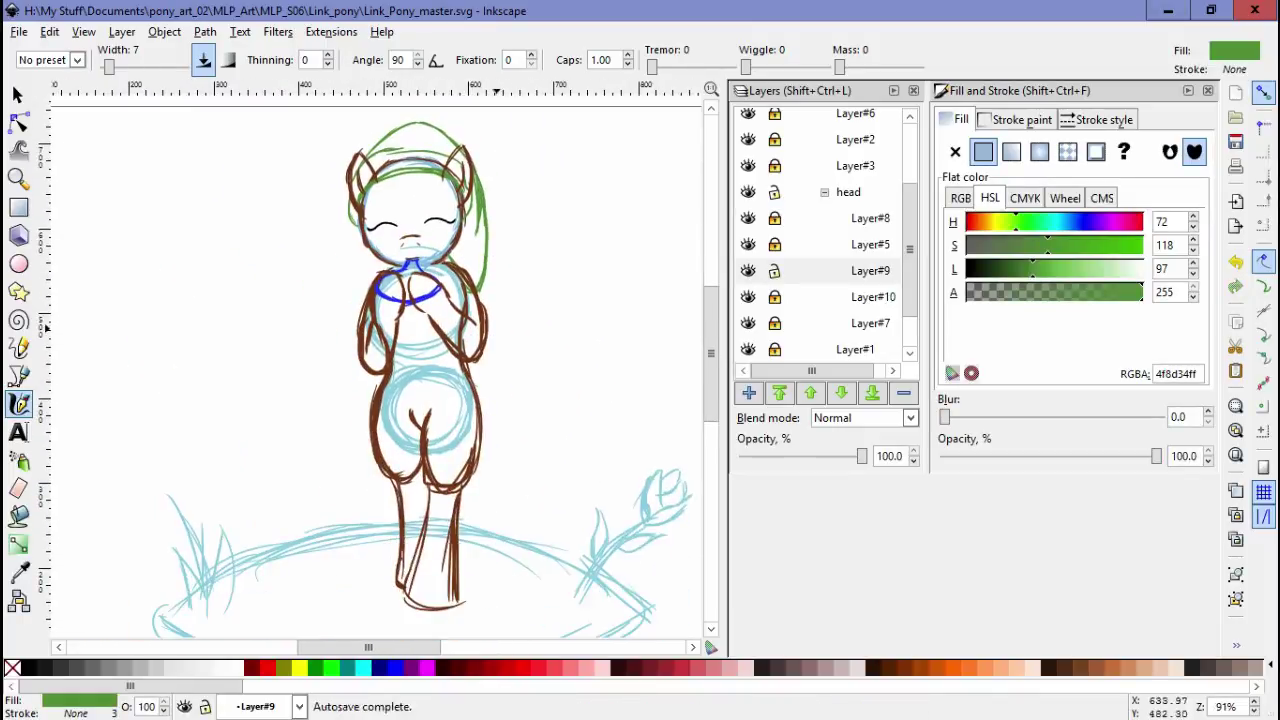
key("s")
left_click(855, 165)
key("ctrl+a")
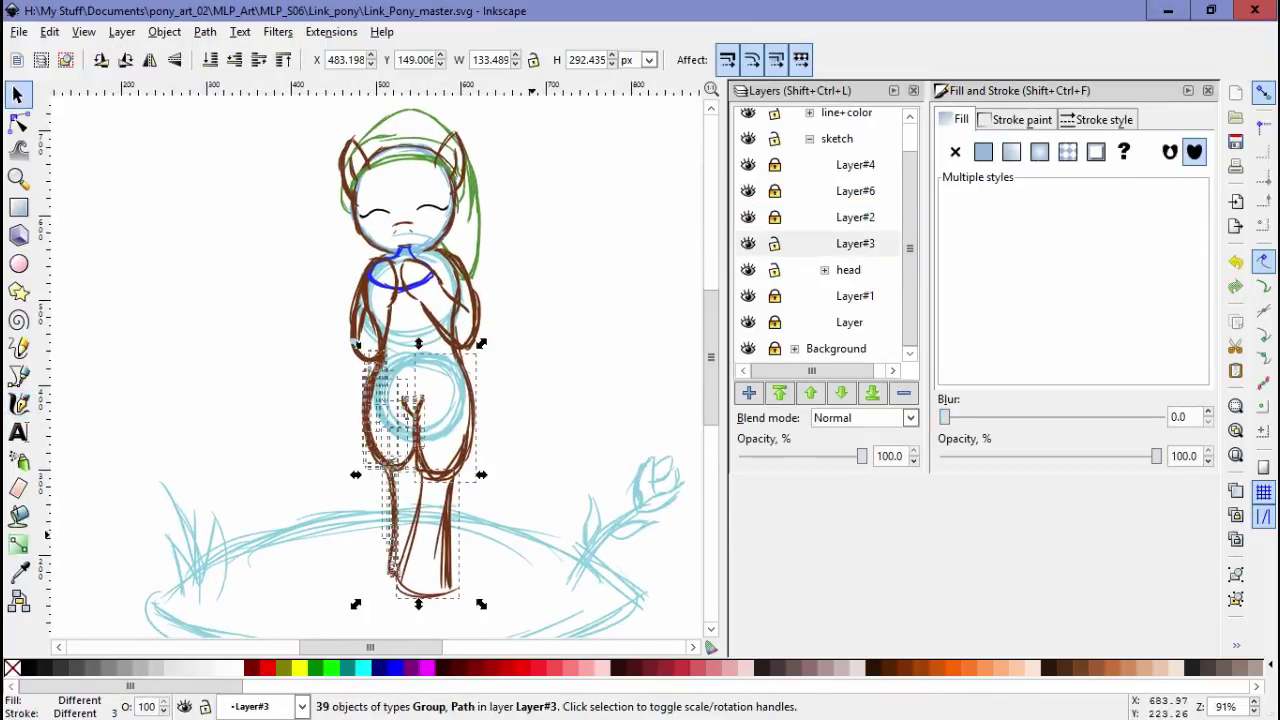
key("Escape")
key("ctrl+a")
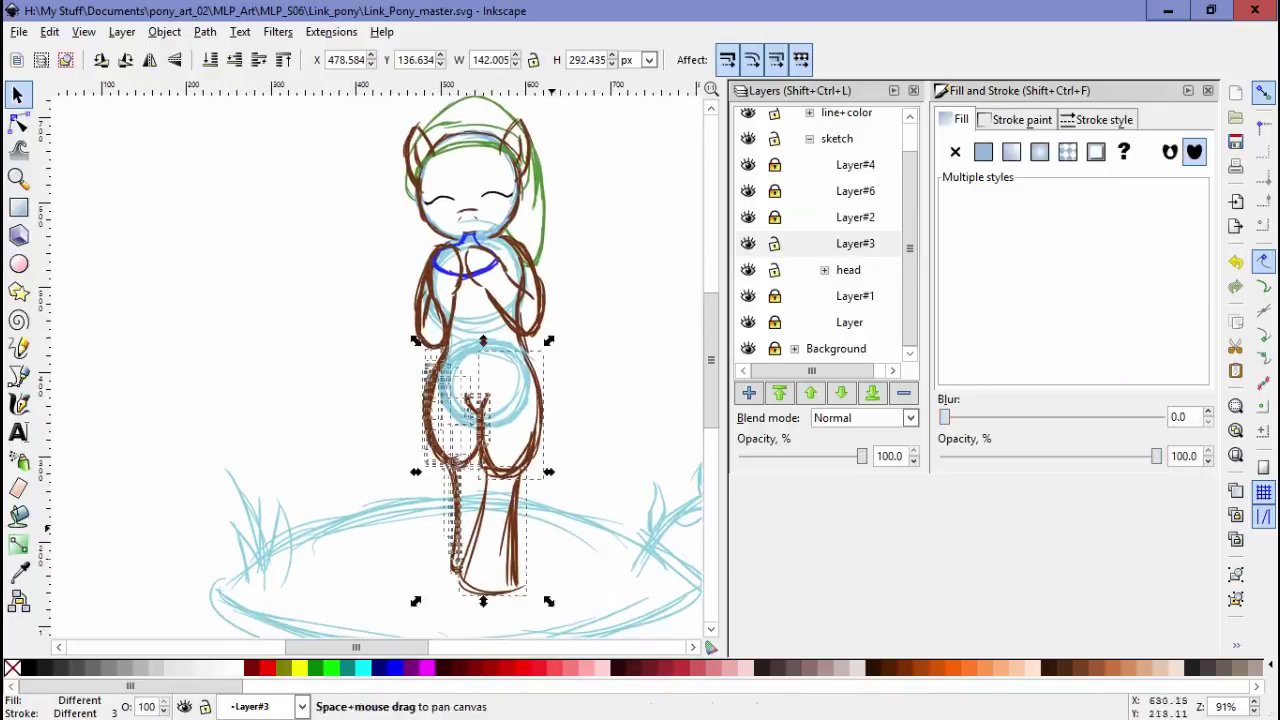
key("Escape")
Lock Layer#3 and extend the foreleg sketches slightly downward, to about 134 px high overall
key("plus")
left_click(774, 243)
key("ctrl+alt+a")
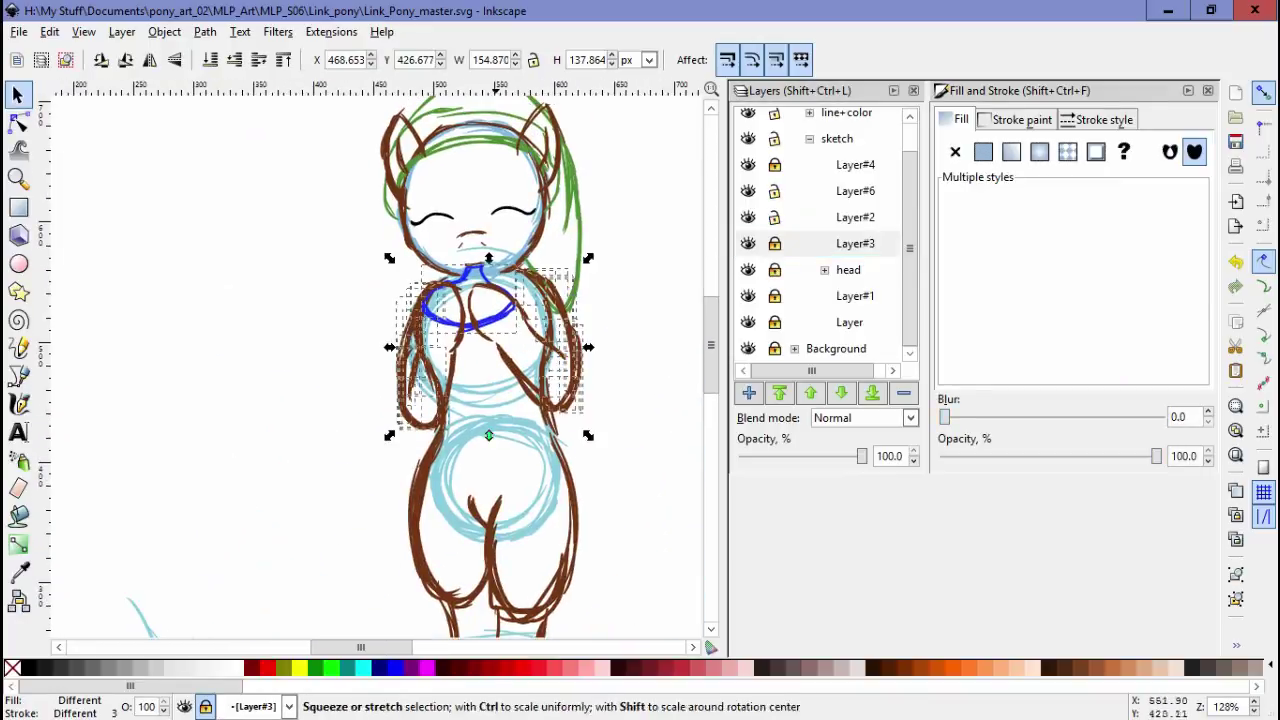
key("Escape")
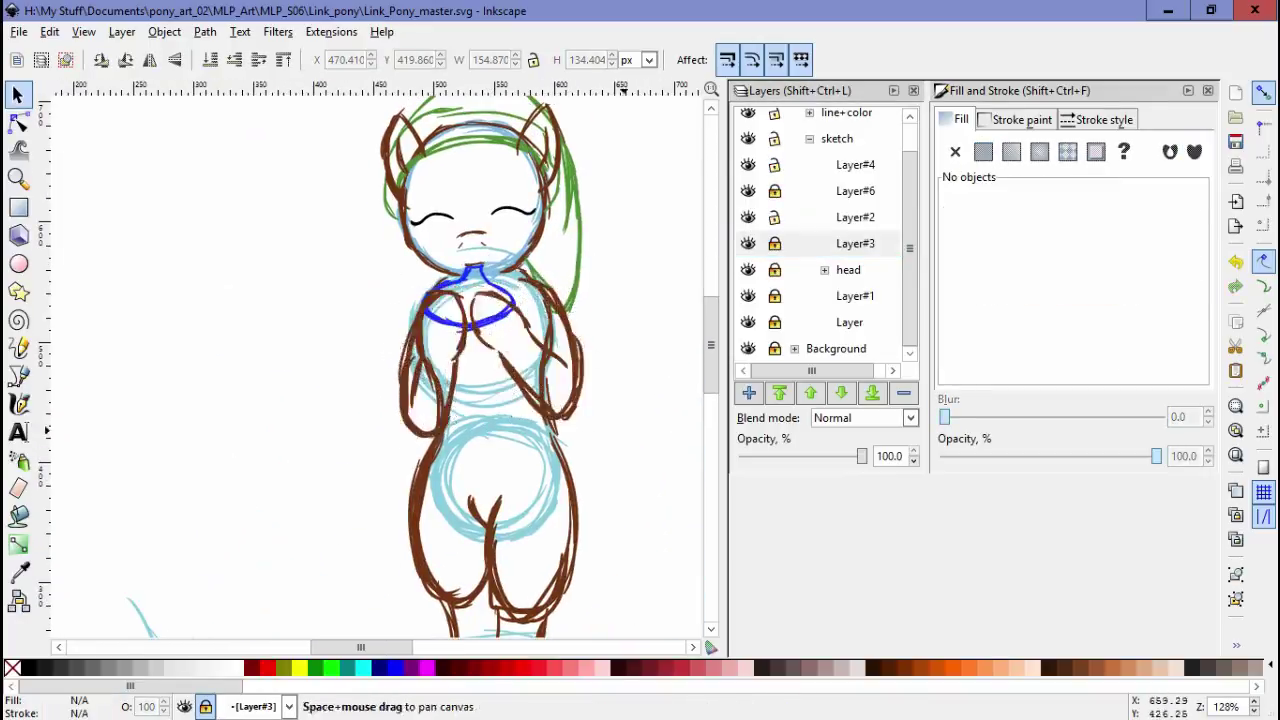
Adjust the torso's right side stroke where it runs down into the haunch
scroll(380, 360, "down", 2)
scroll(380, 360, "up", 2)
left_click_drag(430, 300, 450, 330)
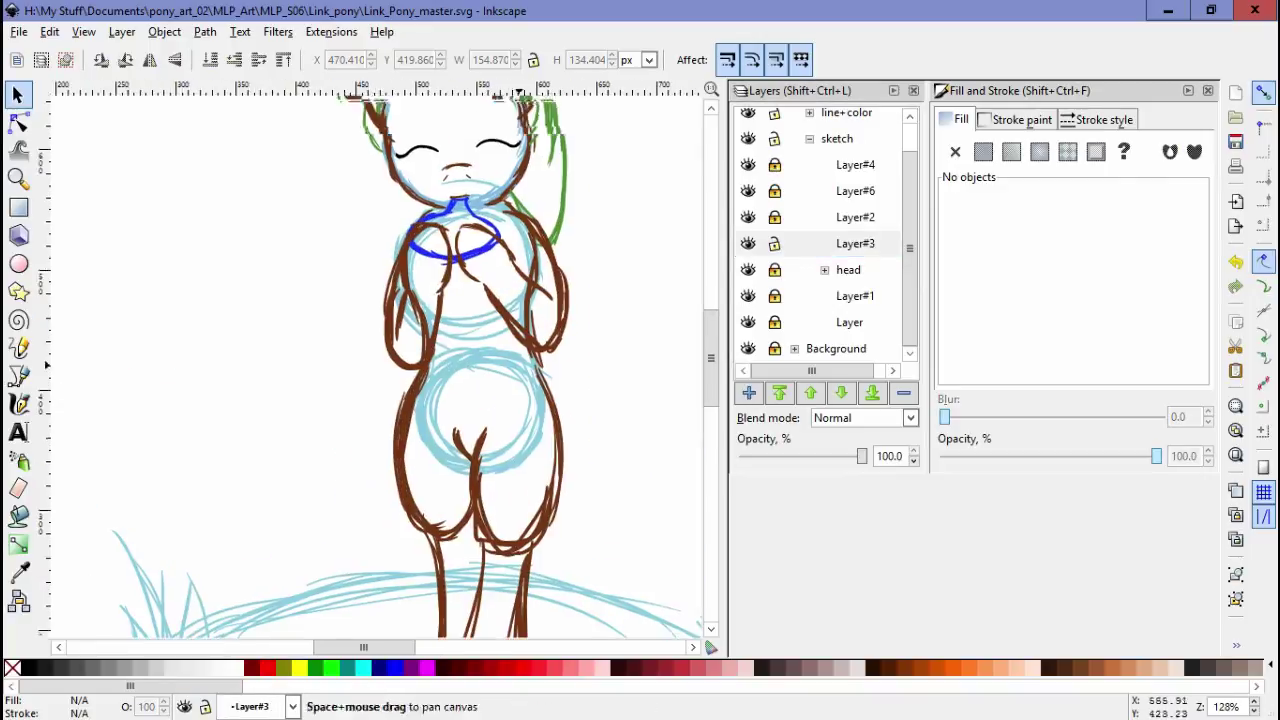
left_click(470, 230)
left_click_drag(545, 428, 594, 438)
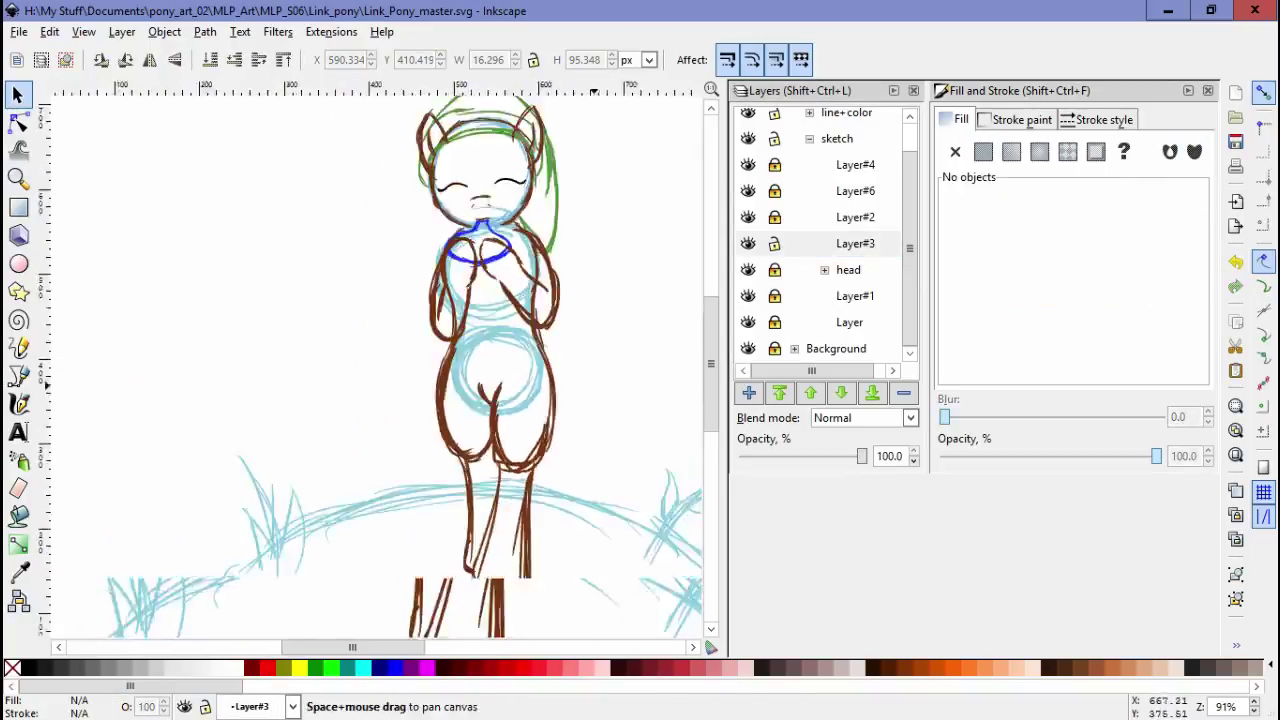
Lock Layer#3 and reshape the right foreleg's strokes to about 97 px wide and 120 px high
scroll(594, 438, "up", 2)
left_click(774, 243)
key("ctrl+alt+a")
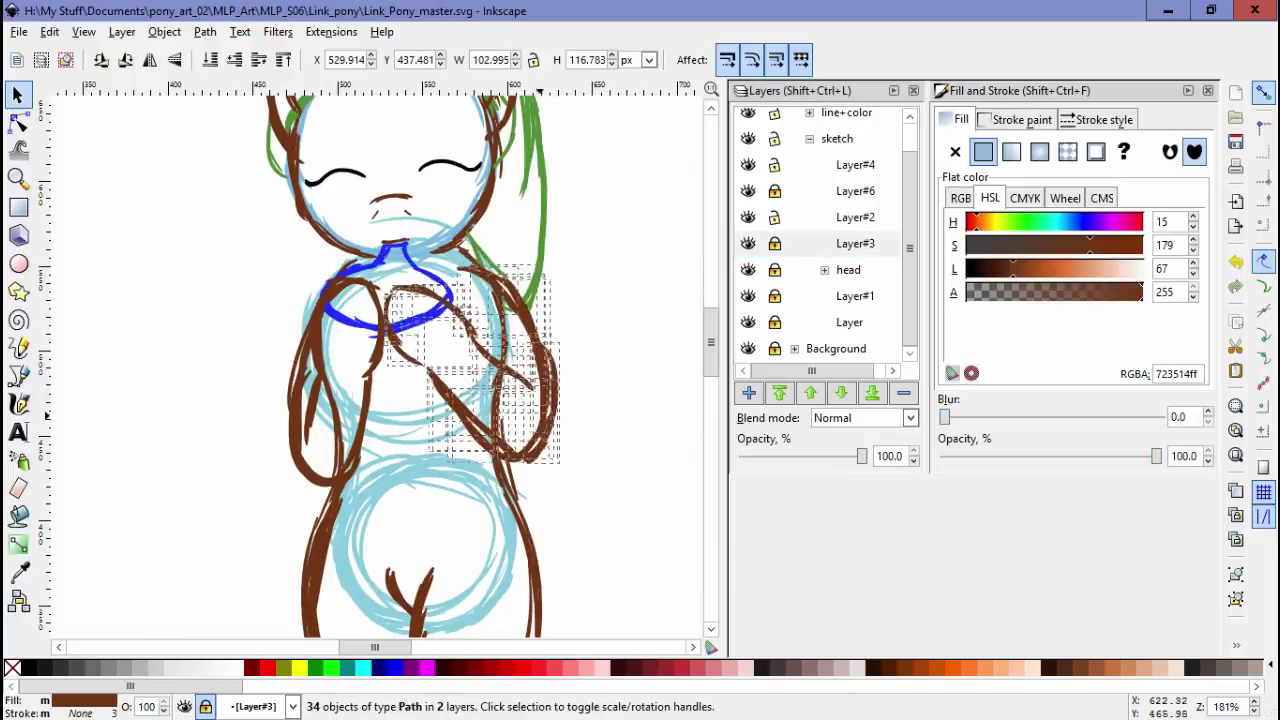
key("Escape")
Adjust the short forked strokes where the haunches meet on Layer#3, keeping the foreleg and torso layers locked
scroll(480, 330, "down", 4)
scroll(450, 430, "up", 4)
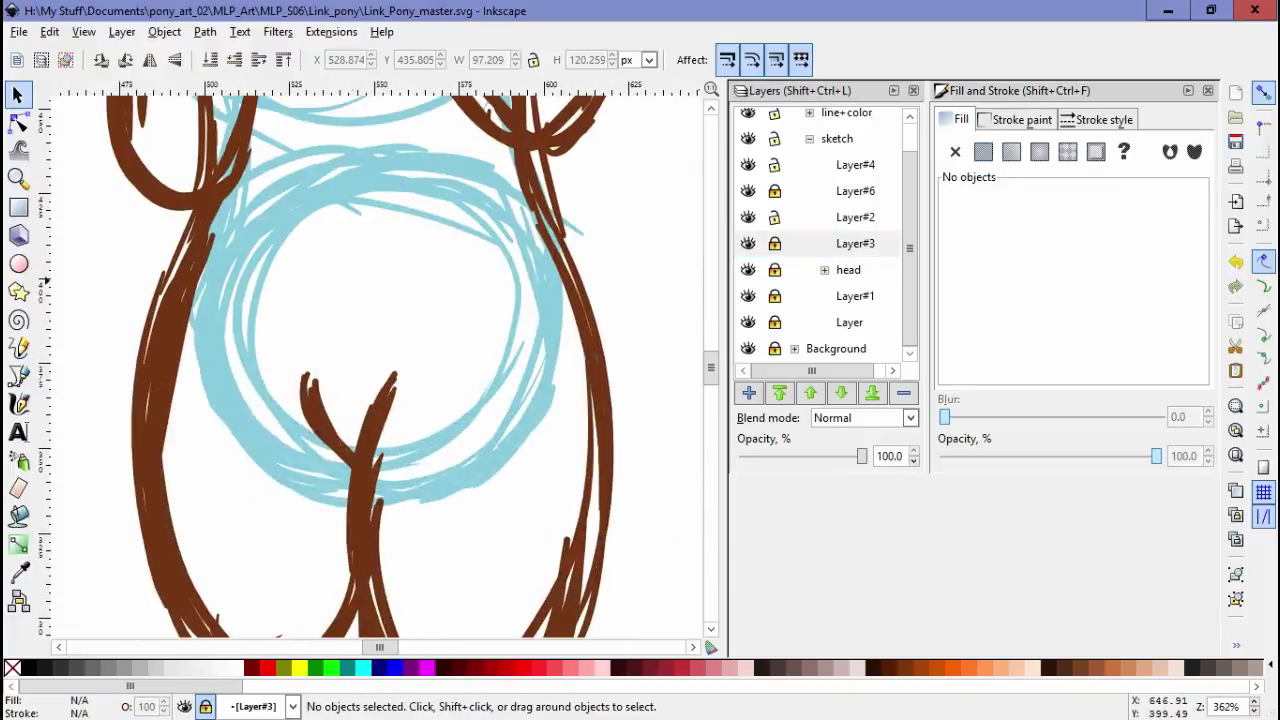
left_click(774, 243, "shift")
key("ctrl+a")
key("Escape")
scroll(450, 400, "down", 3)
scroll(415, 405, "down", 2)
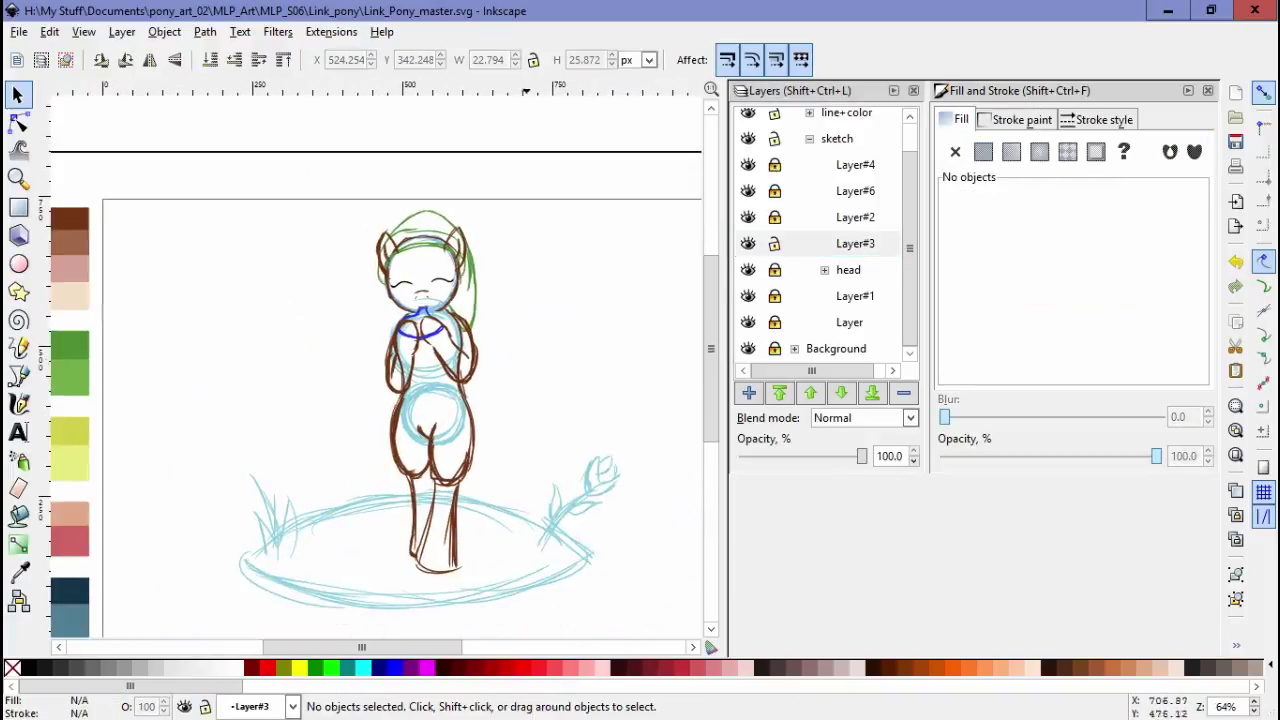
Make Layer#2 the only unlocked sketch layer and adjust the left foreleg's upper strokes, about 41 px wide and 93 px high
scroll(412, 330, "up", 3)
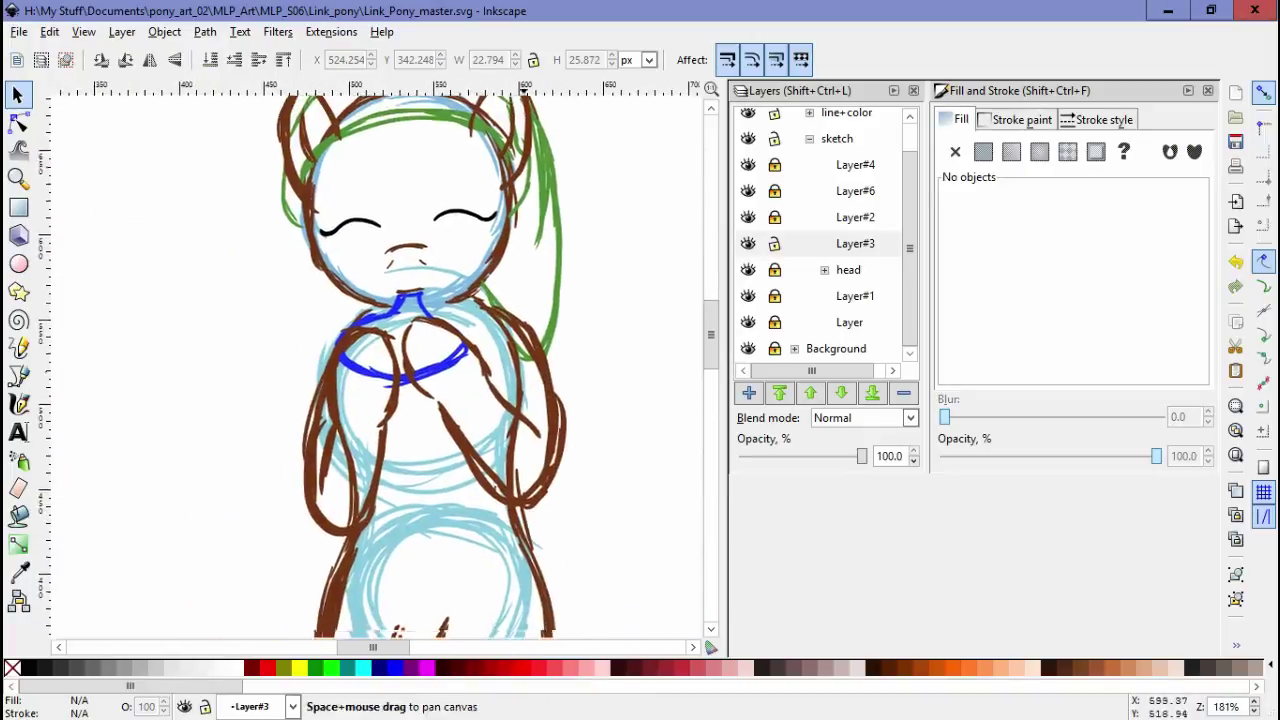
left_click(774, 217, "shift")
left_click_drag(317, 287, 434, 435)
key("Escape")
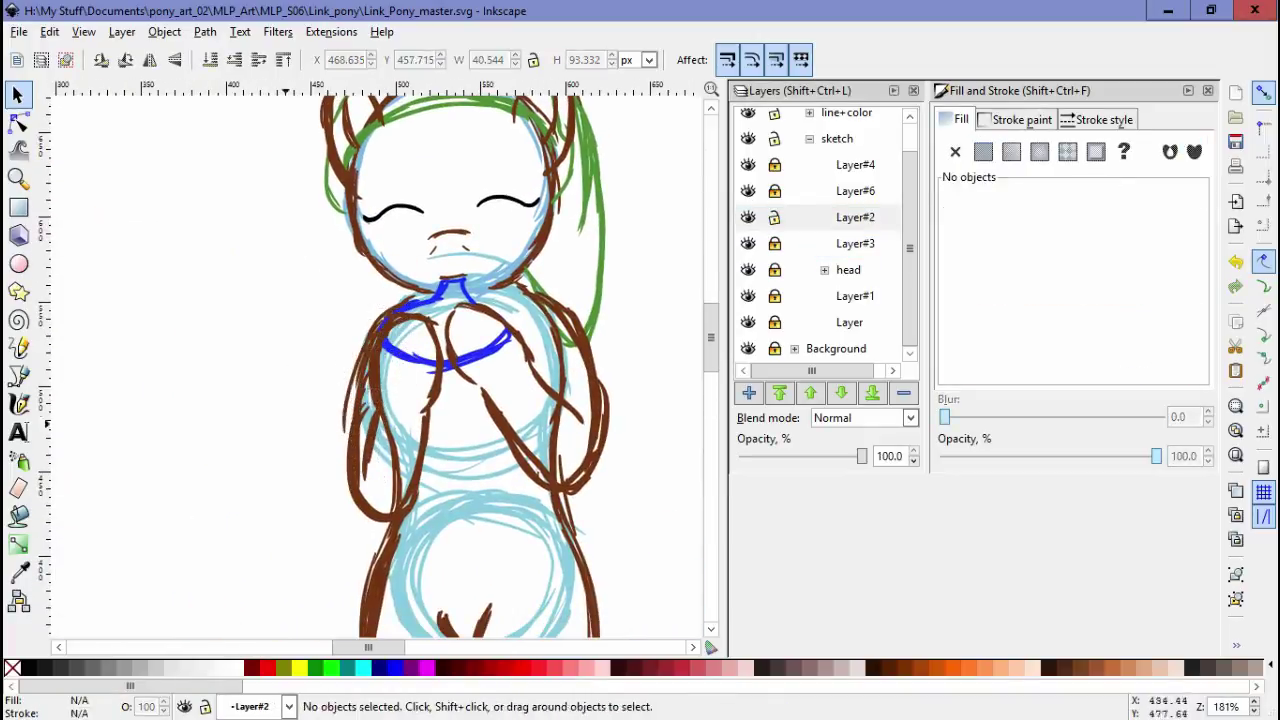
left_click(355, 340)
key("Escape")
Unlock Layer#4 and adjust the three short strokes inside the left foreleg near the elbow
scroll(430, 400, "down", 2)
scroll(430, 420, "up", 2)
left_click_drag(397, 330, 463, 508)
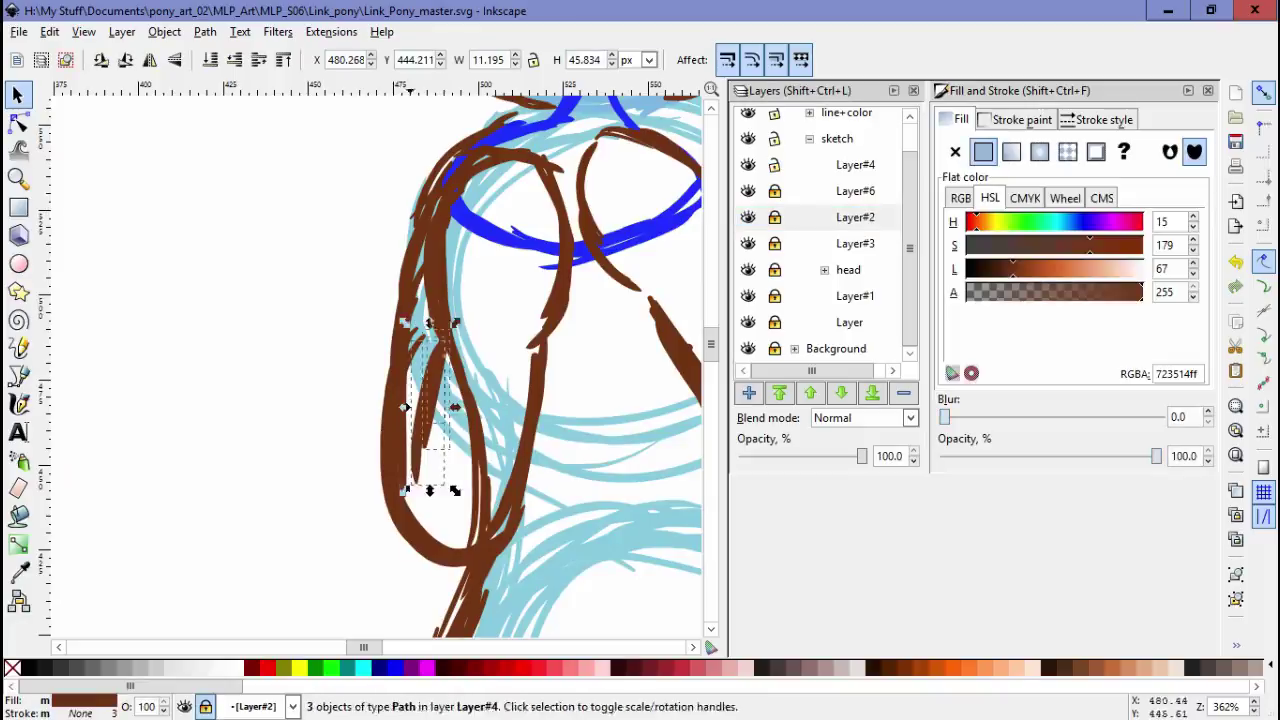
scroll(463, 508, "down", 3)
key("Escape")
Reshape the left foreleg's strokes across Layer#2 and Layer#4 to about 62 px wide and 123 px high
left_click_drag(420, 315, 522, 495)
scroll(516, 490, "up", 1)
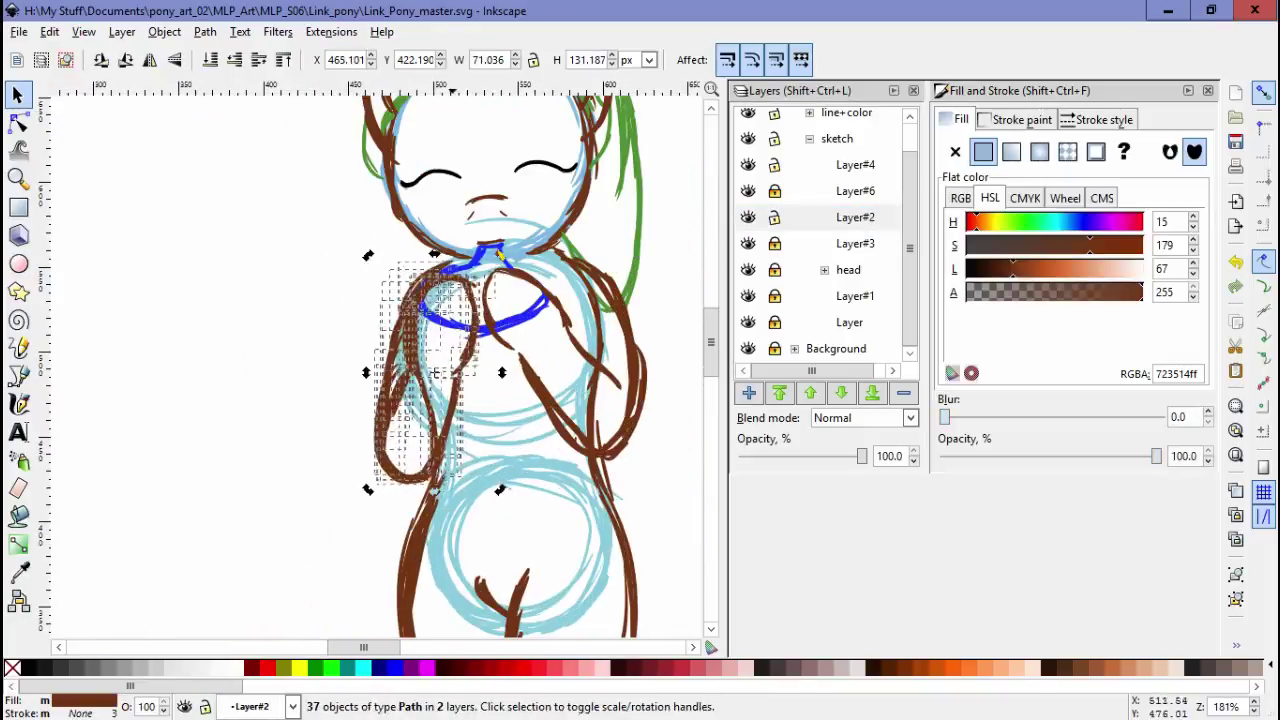
key("Escape")
scroll(470, 400, "down", 2)
left_click_drag(386, 245, 470, 430)
scroll(525, 280, "down", 1)
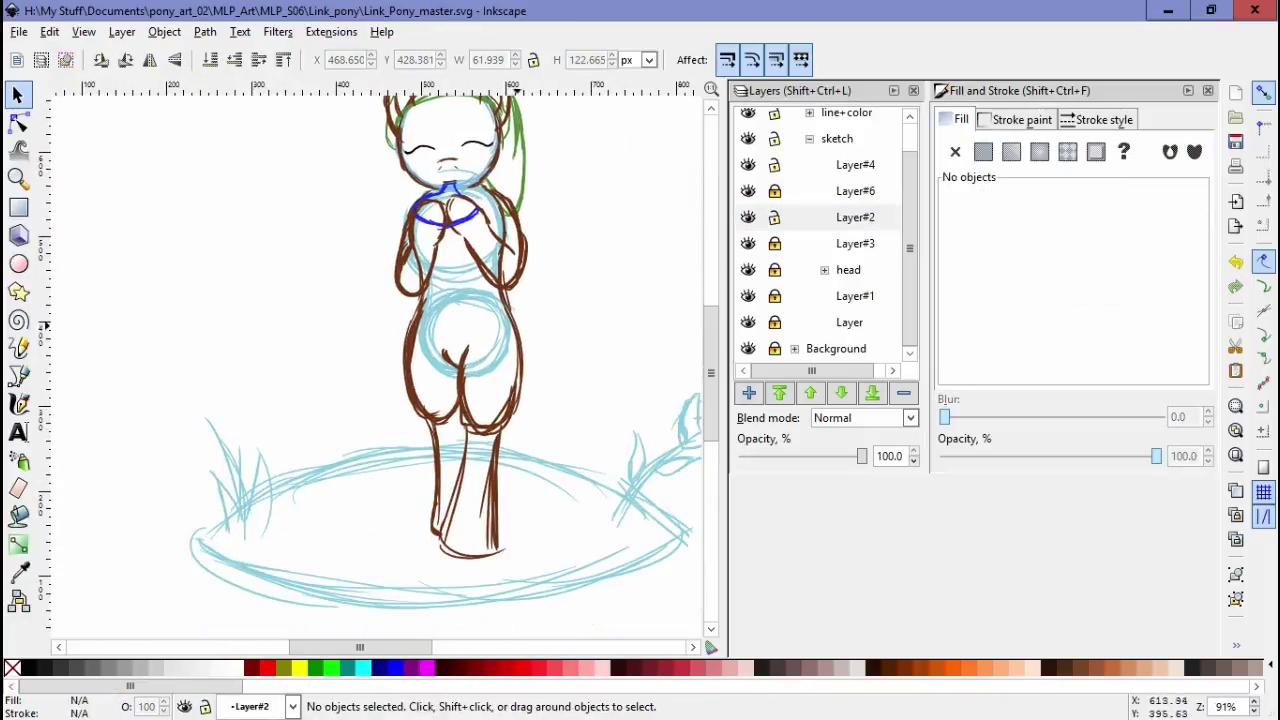
scroll(520, 200, "down", 1)
scroll(372, 172, "up", 3)
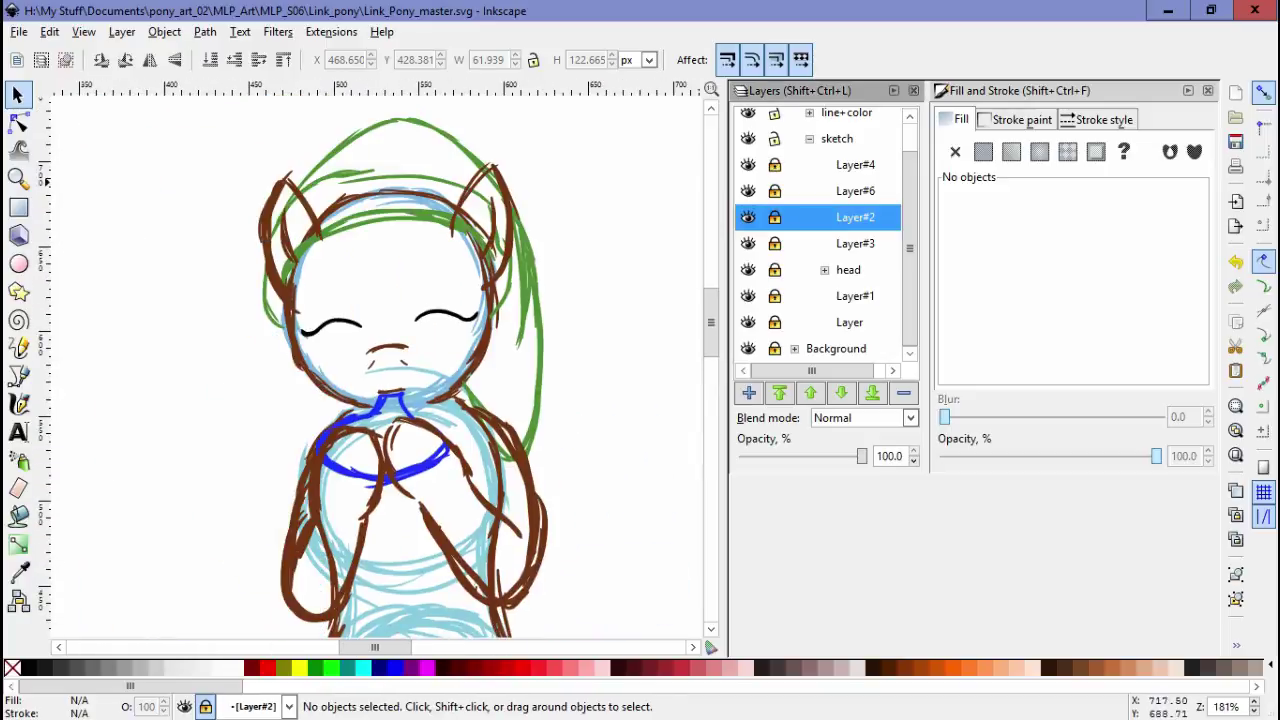
Add a new layer within the head layer for the hair and lock the other head layers
left_click(355, 180)
key("Escape")
key("c")
scroll(355, 178, "up", 2)
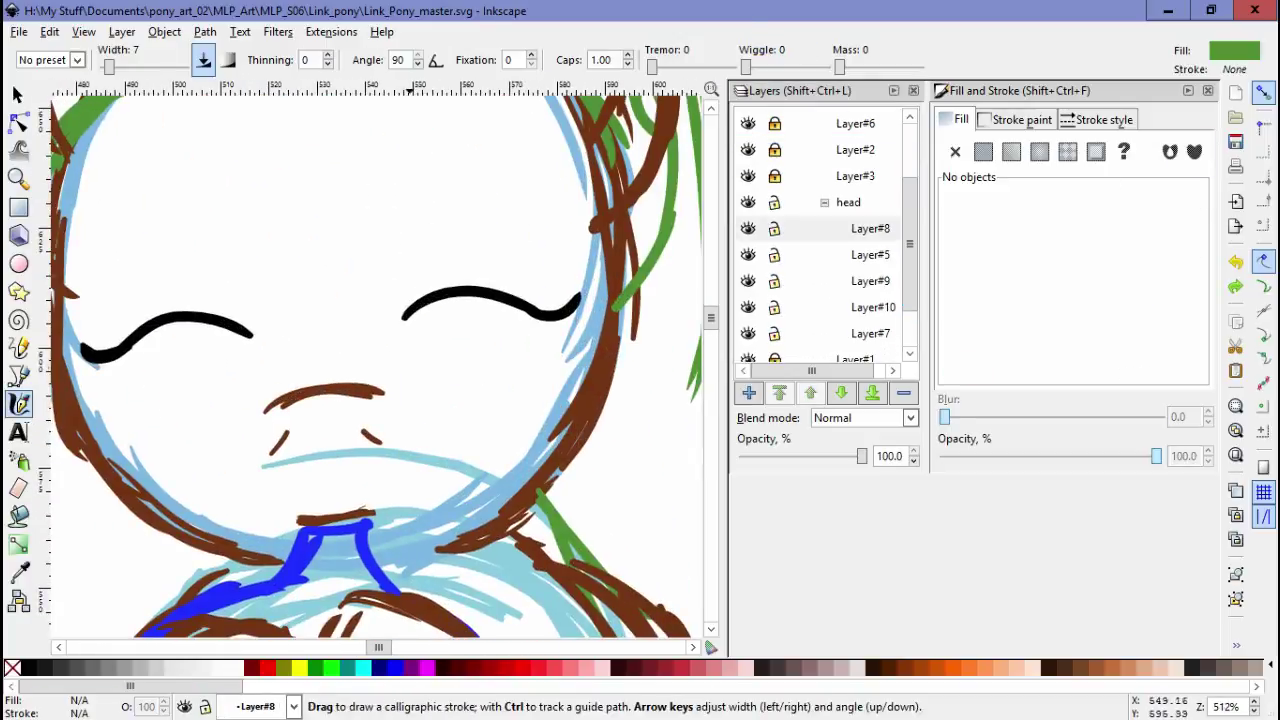
scroll(355, 178, "down", 1)
key("shift+ctrl+n")
key("Return")
scroll(375, 360, "down", 2)
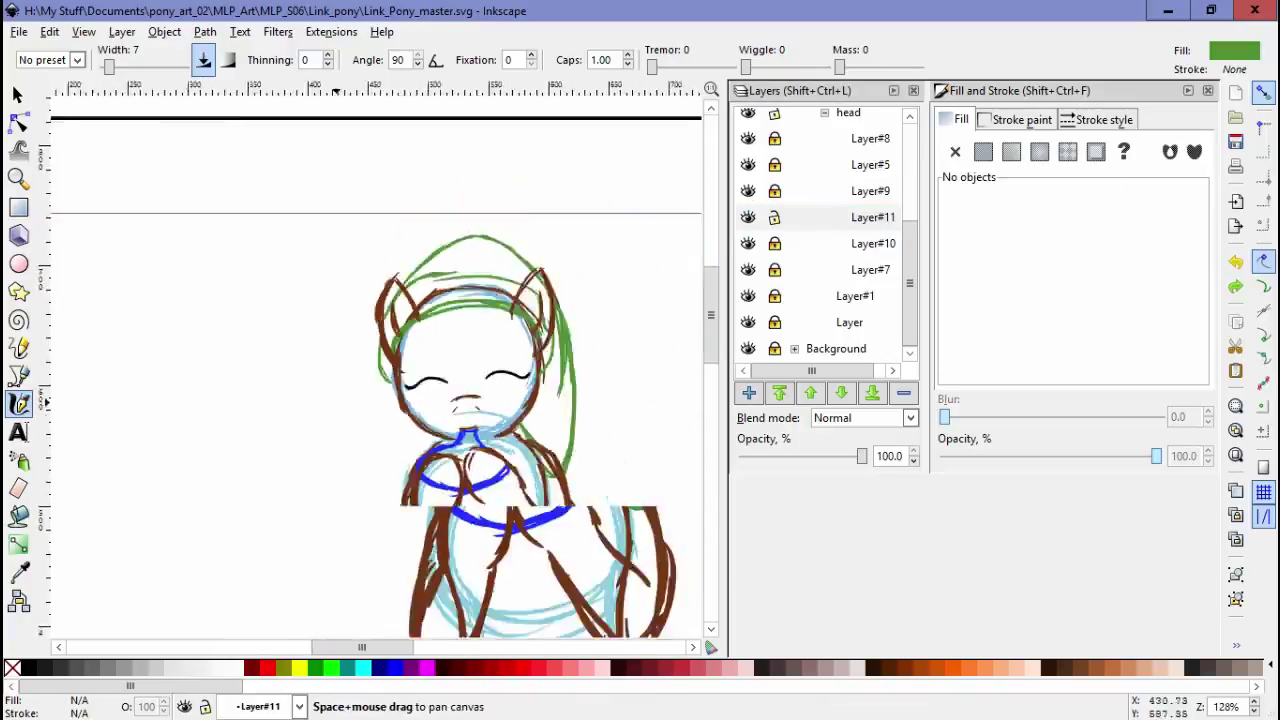
Pick the darker yellow palette swatch and sketch the mane's swept forelock and side locks around the face on Layer#11
scroll(375, 360, "left", 5)
key("d")
key("c")
scroll(375, 360, "right", 5)
scroll(375, 360, "up", 2)
left_click(870, 191)
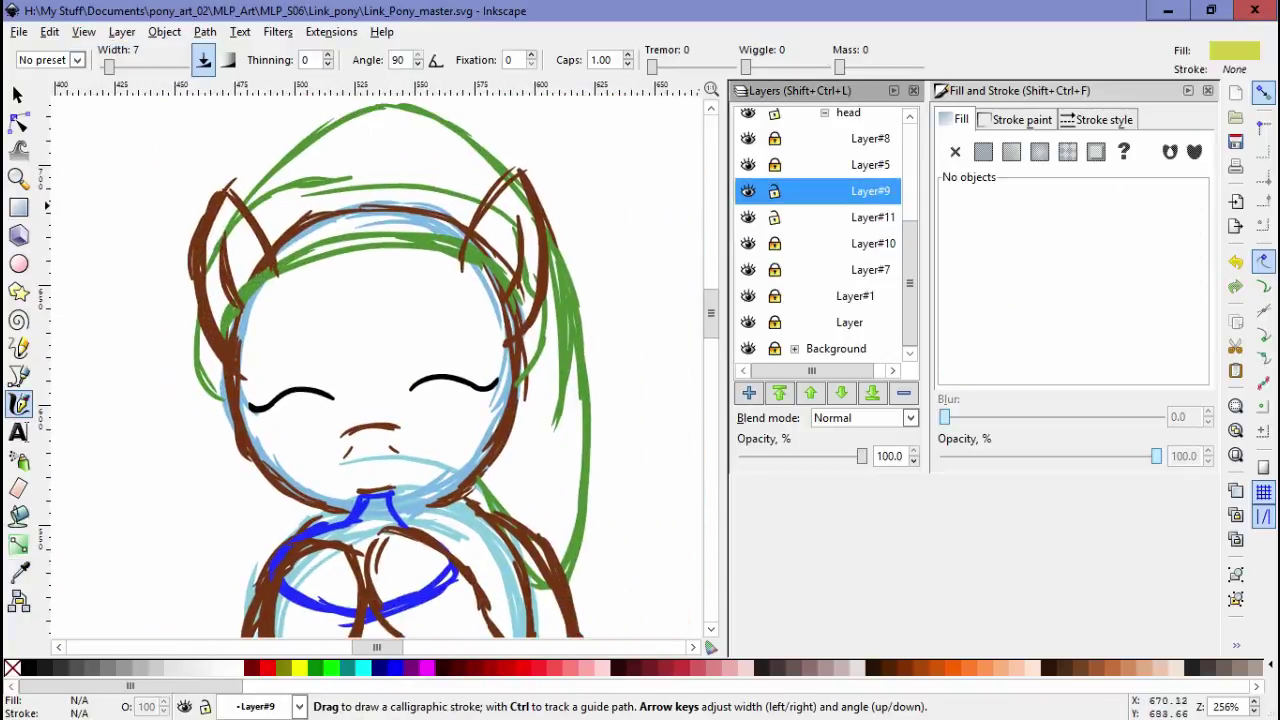
scroll(375, 360, "down", 1)
key("ctrl+Page_Down")
scroll(505, 191, "up", 1)
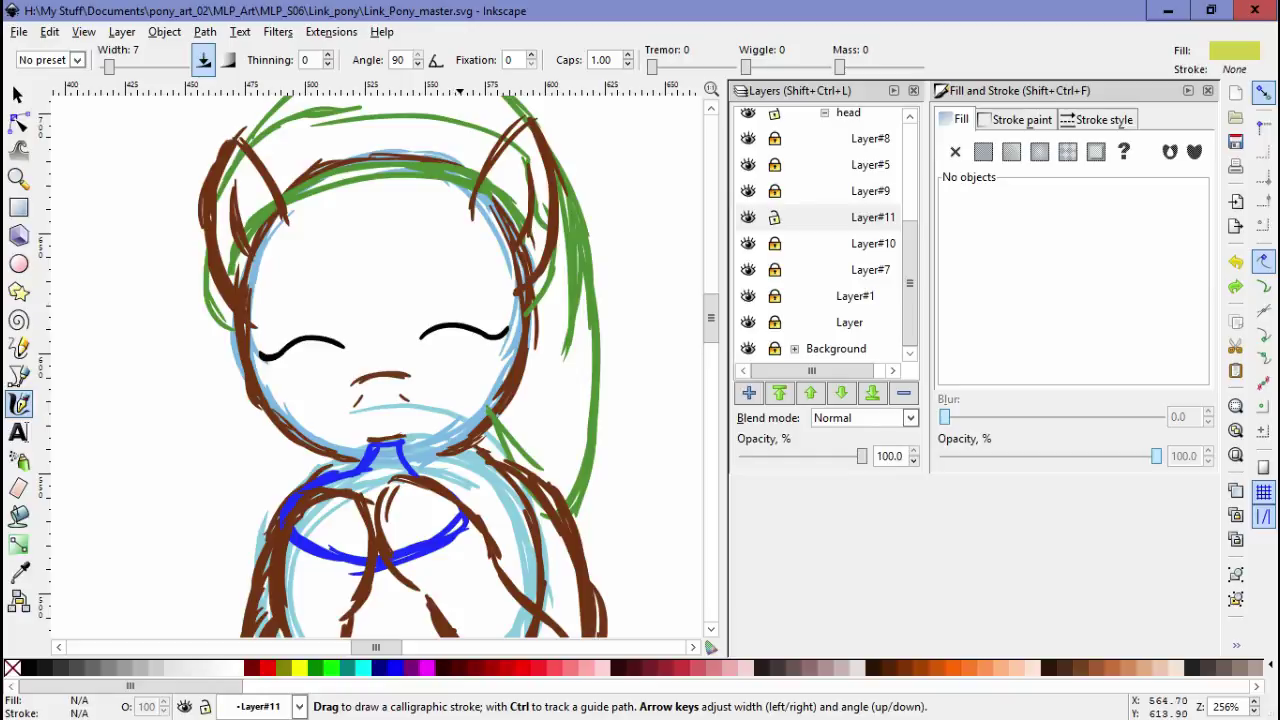
left_click_drag(287, 222, 372, 296)
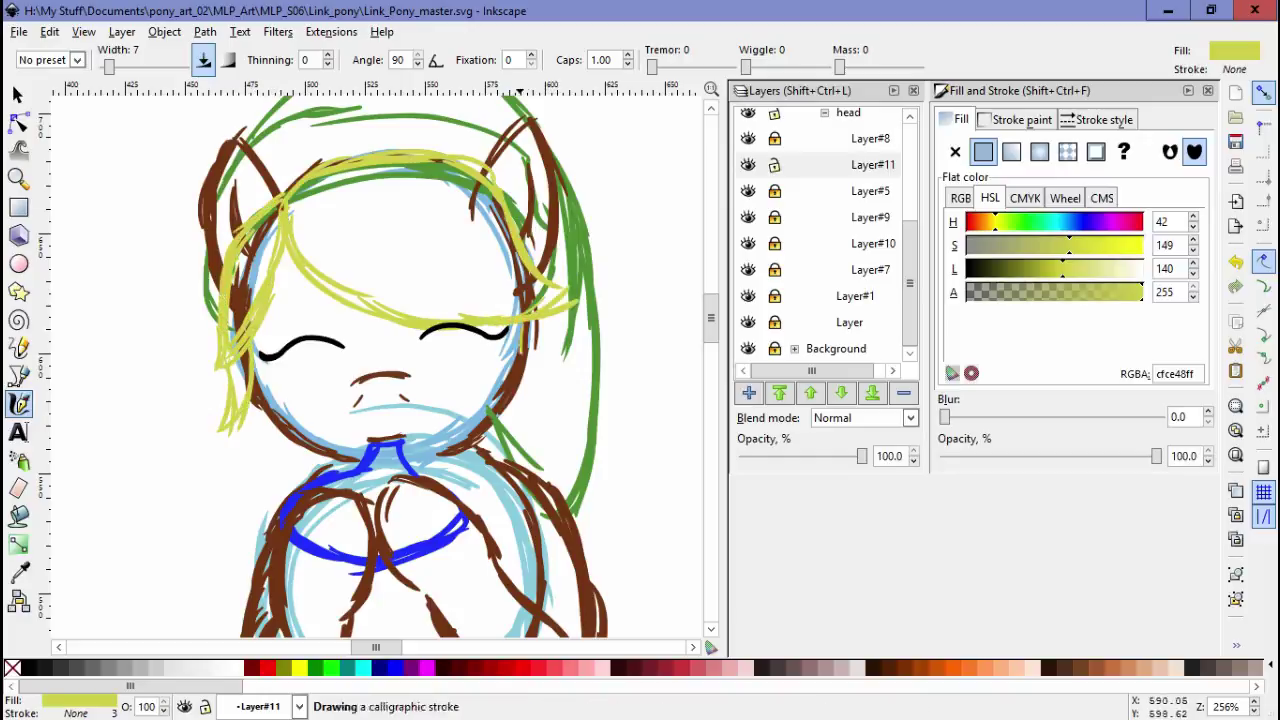
Sketch a long yellow tail curving out from behind the left haunch and adjust the strokes of its lower end
scroll(520, 360, "down", 2)
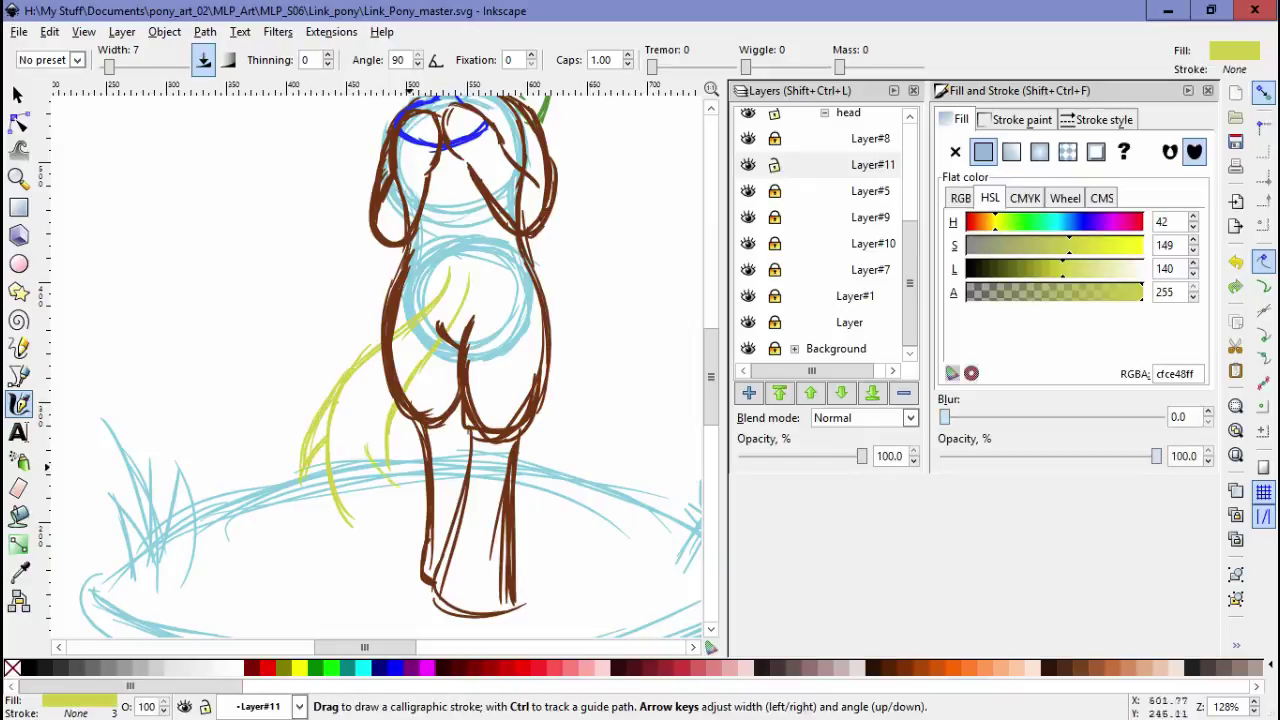
key("s")
left_click_drag(325, 420, 212, 324)
mouse_move(523, 585)
left_mouse_down()
mouse_move(286, 363)
mouse_move(271, 294)
mouse_move(250, 290)
left_mouse_up()
left_click_drag(380, 450, 380, 300)
scroll(380, 300, "down", 1)
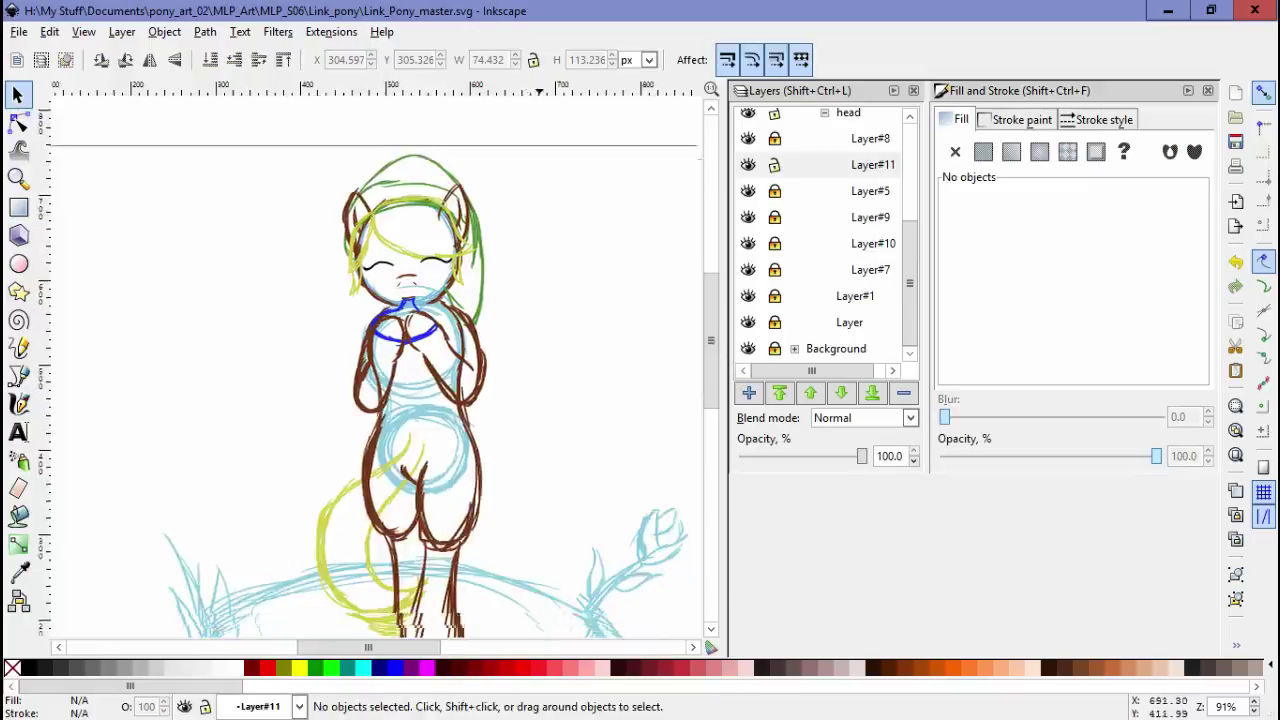
mouse_move(349, 419)
left_mouse_down()
mouse_move(336, 432)
mouse_move(350, 418)
left_mouse_up()
Add yellow calligraphy strokes for tufts along the tail's outer curve and lock Layer#11
key("c")
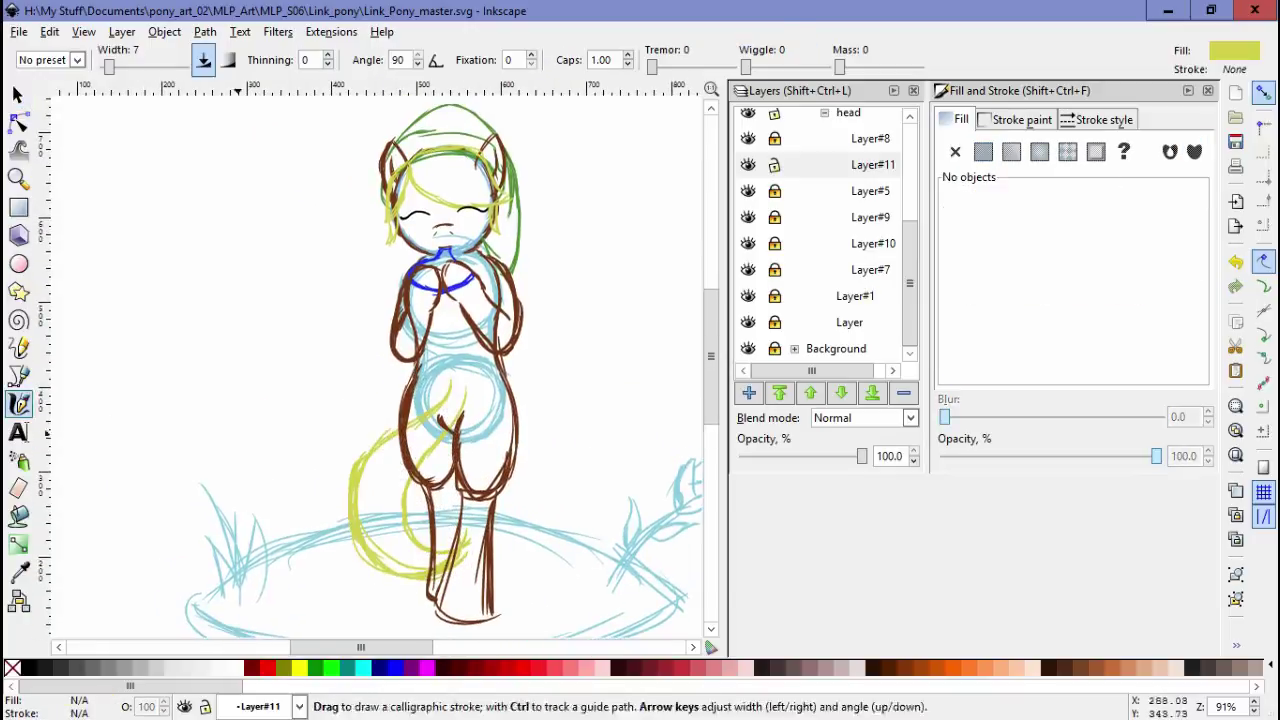
scroll(320, 585, "up", 2)
scroll(233, 590, "down", 2)
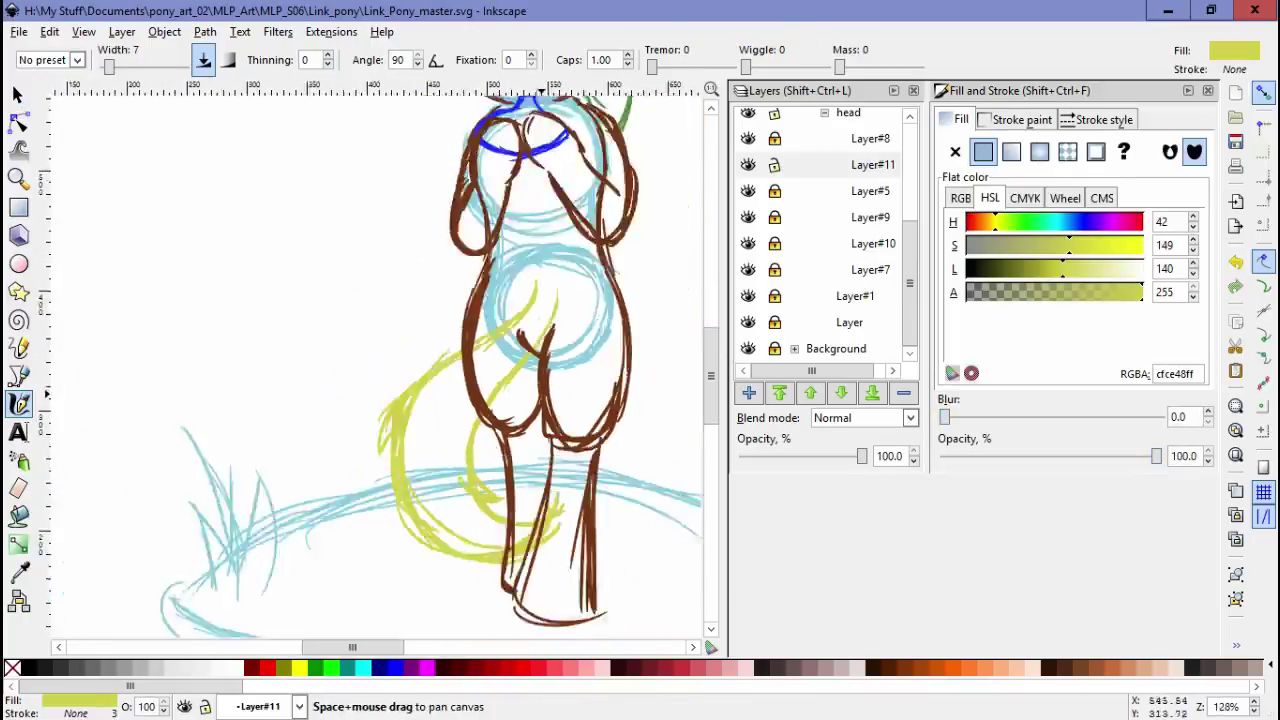
scroll(820, 230, "up", 2)
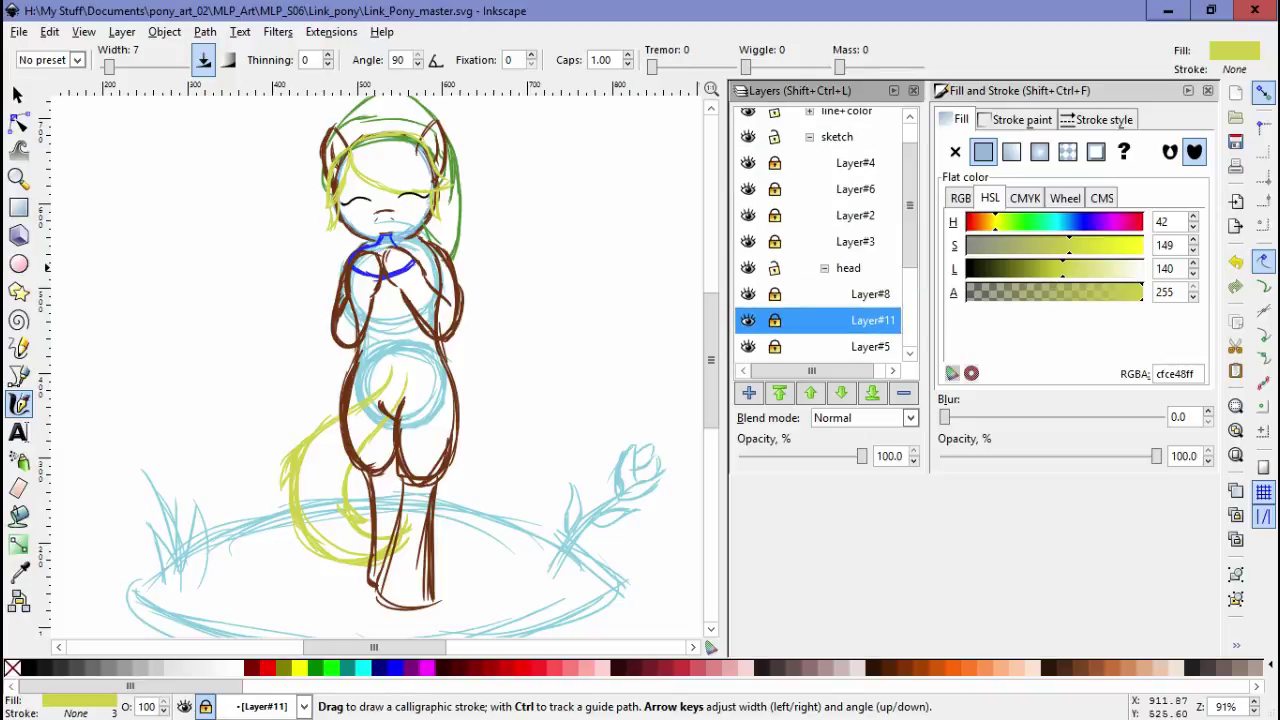
Unlock Layer#3 and adjust the strokes of the torso and haunches
left_click(855, 241)
key("s")
key("Escape")
scroll(380, 380, "up", 2)
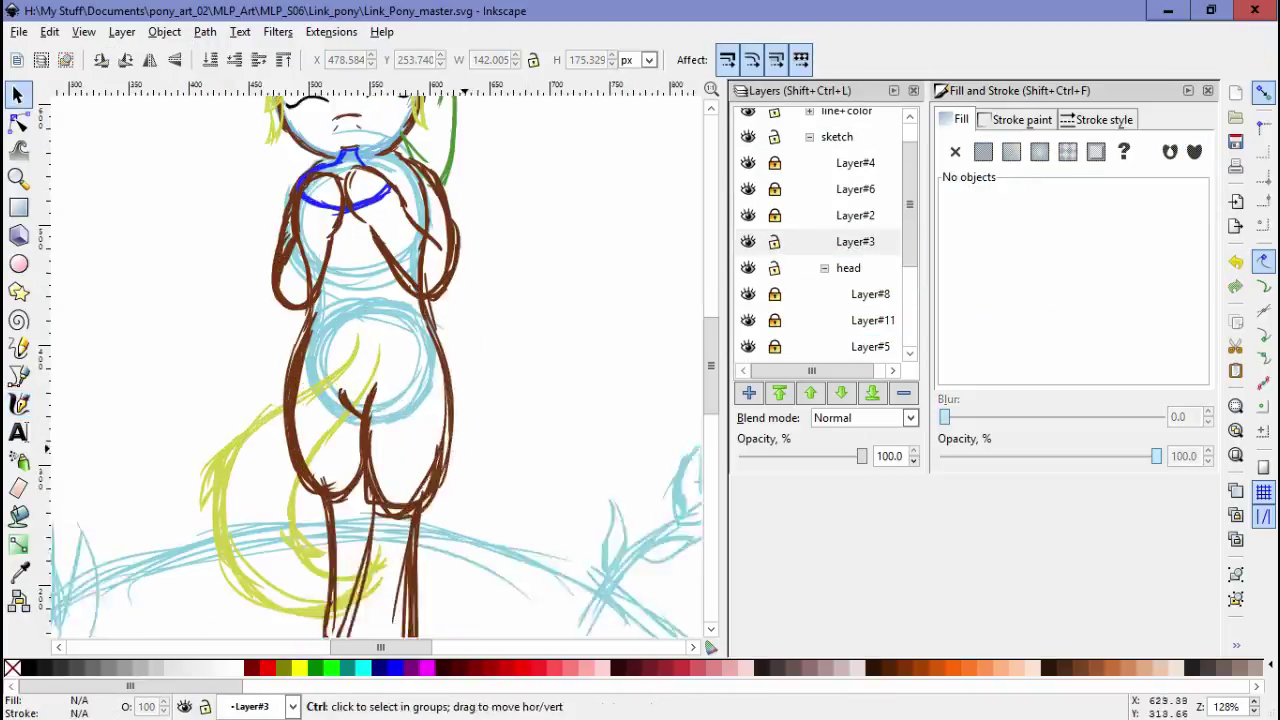
key("ctrl+a")
key("Escape")
key("5")
scroll(820, 230, "up", 1)
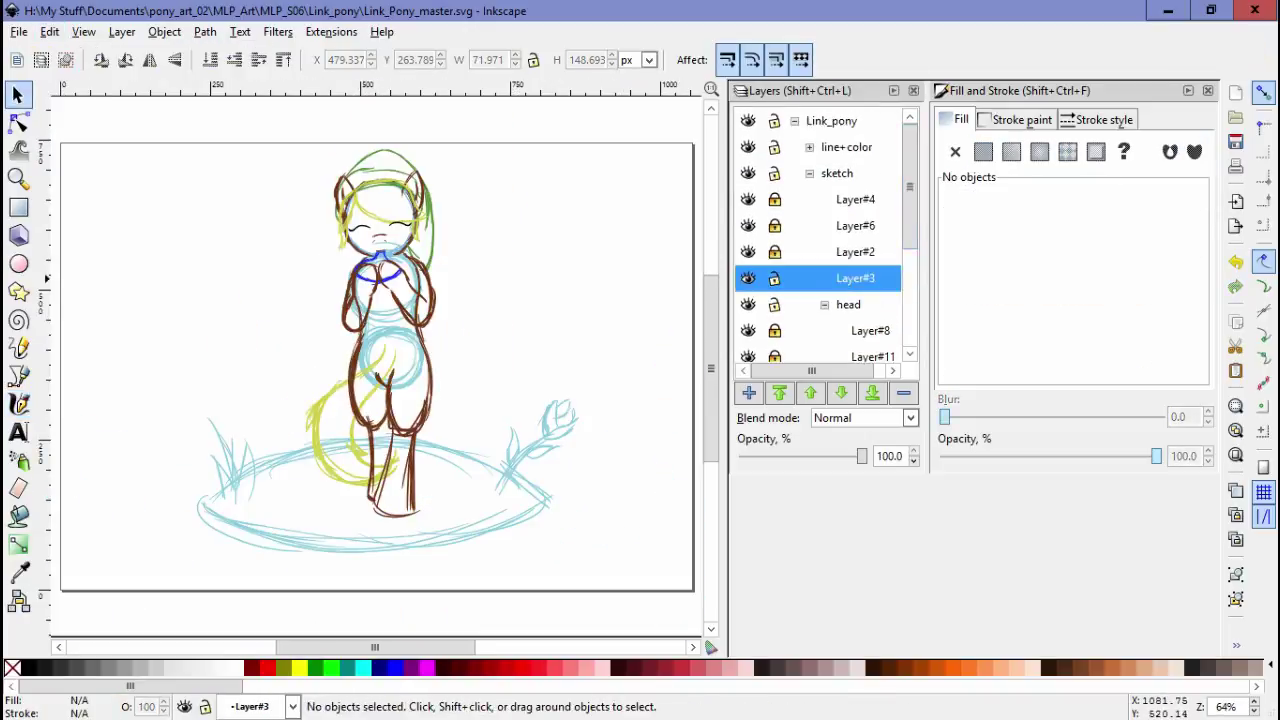
Unlock all sketch layers, select the whole drawing and shift it slightly down and to the left on the page
scroll(820, 230, "down", 3)
scroll(374, 250, "down", 1)
key("ctrl+alt+a")
left_click(447, 319)
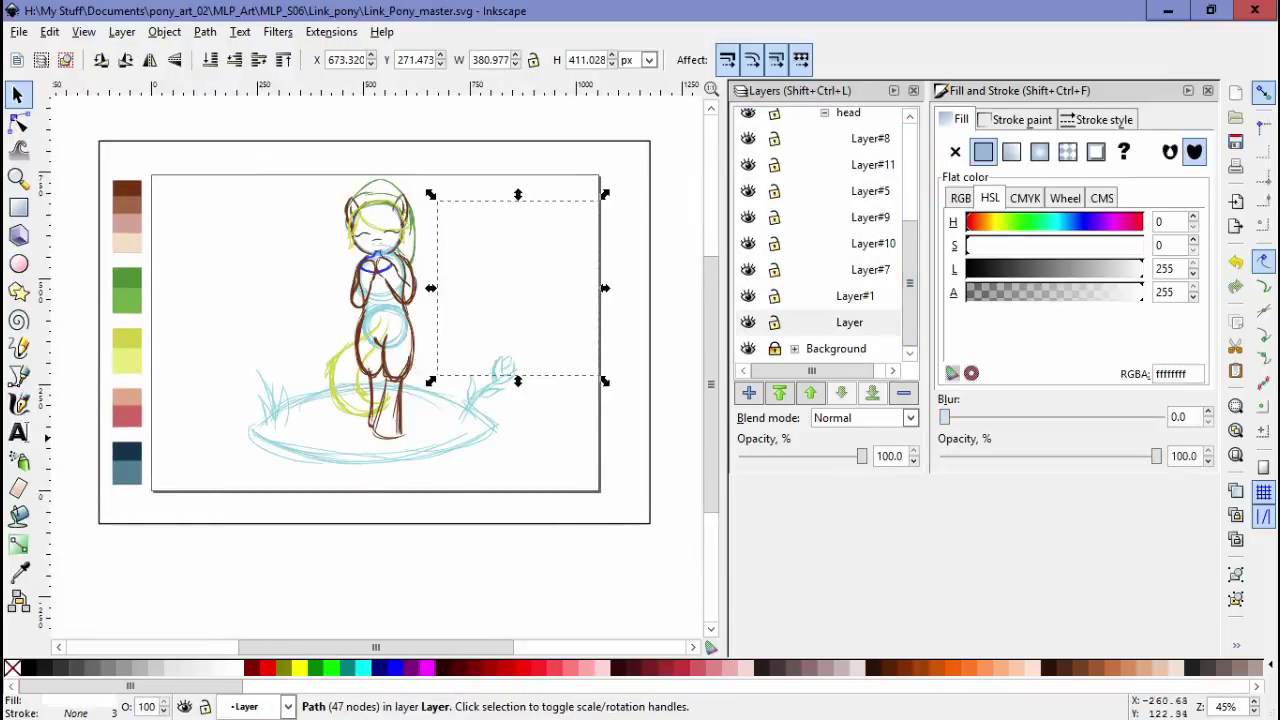
left_click_drag(580, 140, 184, 484)
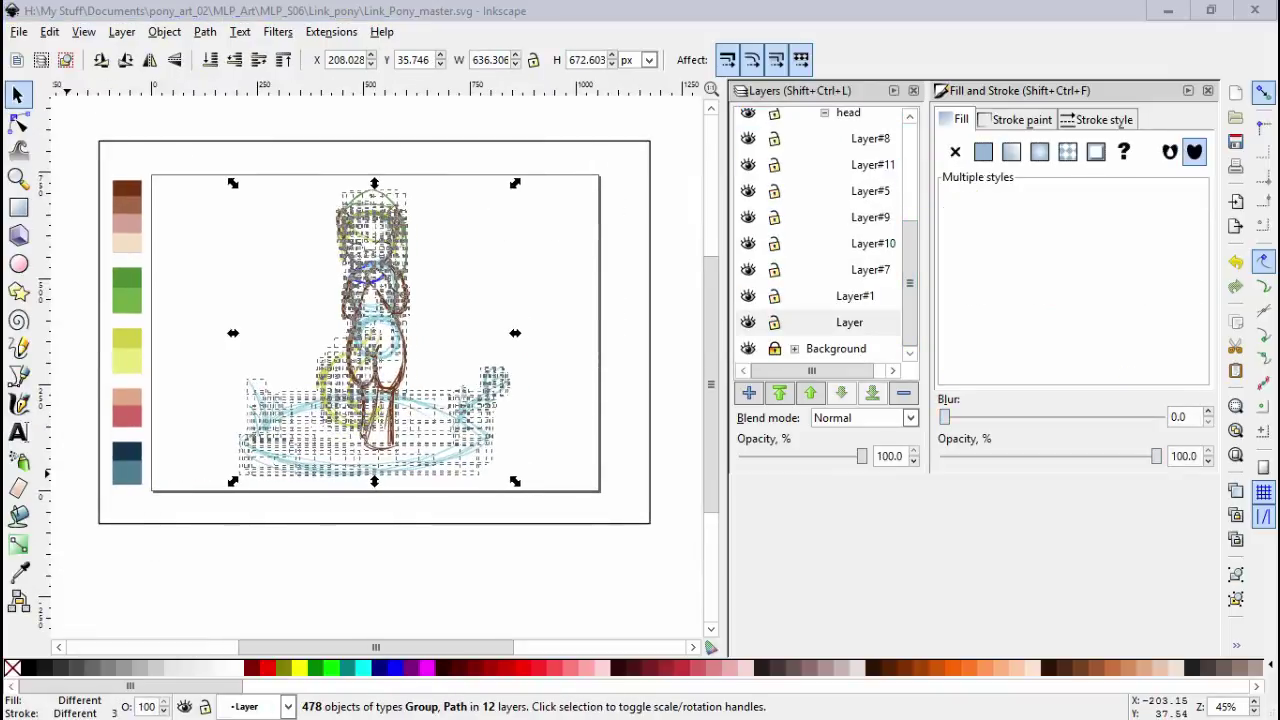
key("Escape")
key("5")
Move the flower and stem strokes at the mound's right end onto a new layer above the mound's layer
key("s")
scroll(580, 487, "up", 1)
left_click_drag(409, 329, 632, 528)
key("Escape")
key("Escape")
key("shift+ctrl+n")
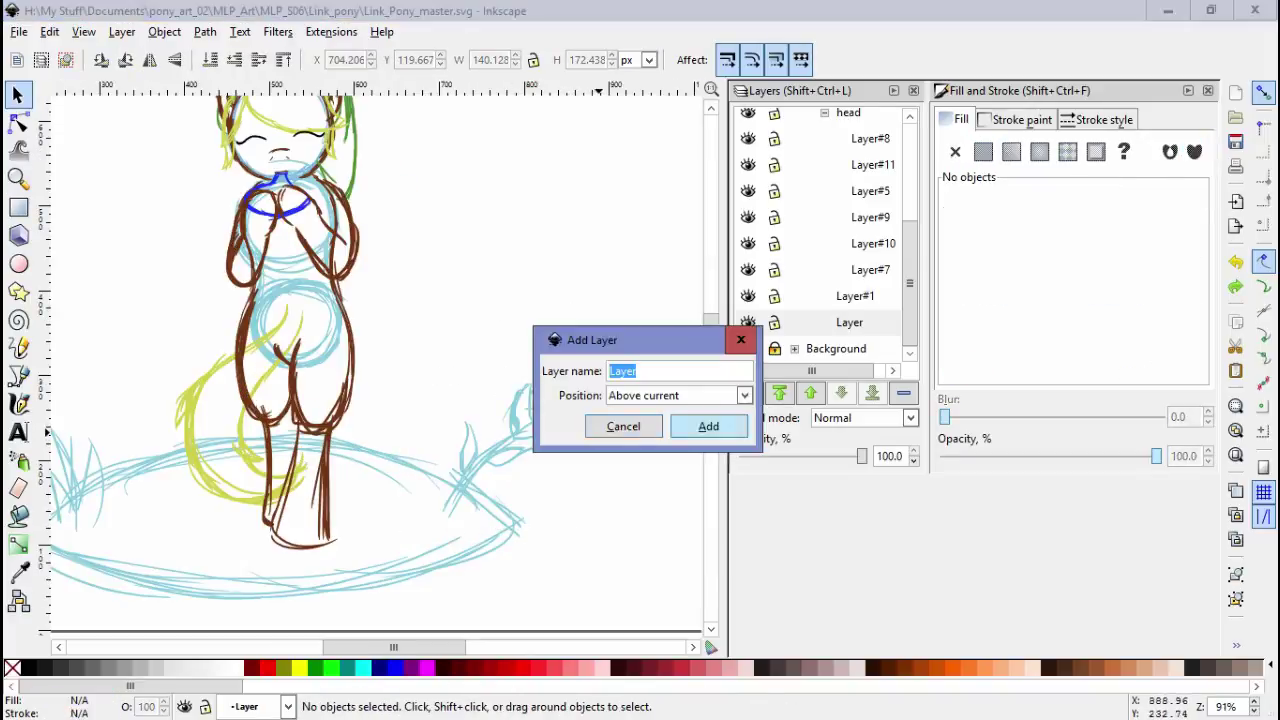
key("Return")
left_click(748, 296)
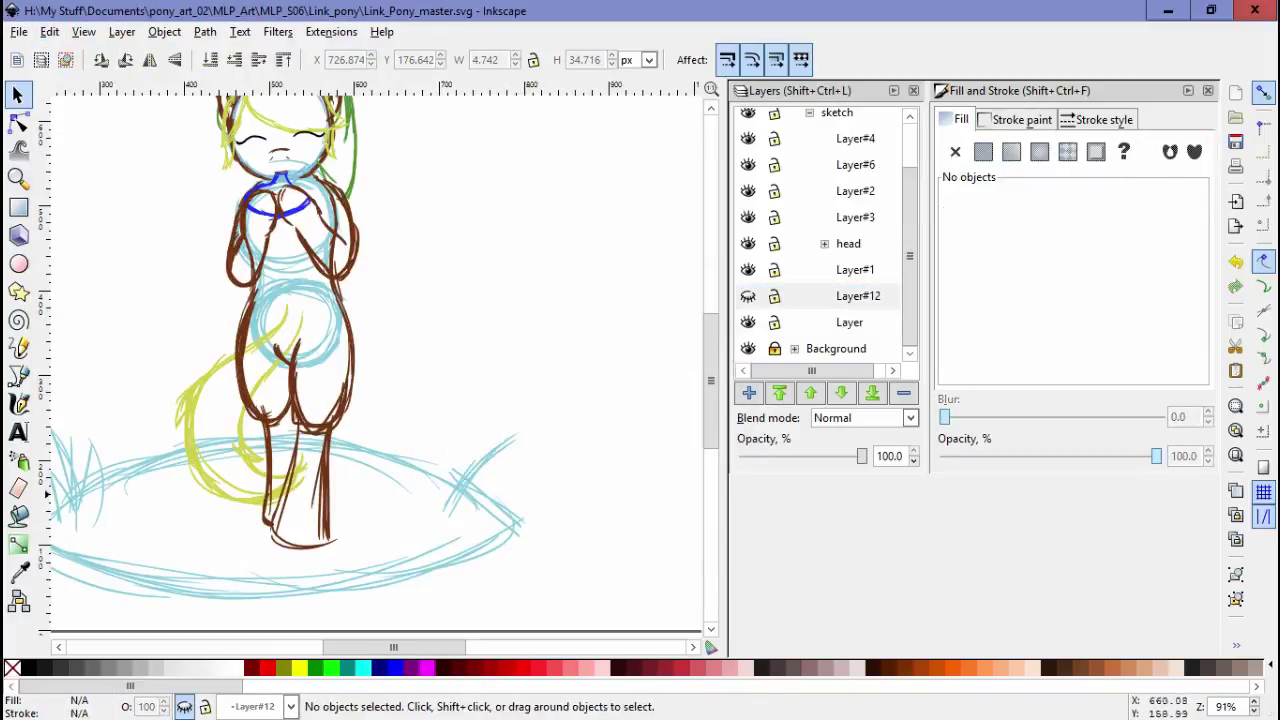
left_click(49, 31)
left_click(128, 197)
Group the flower strokes on Layer#12 and scale them down to about 116 px wide and 133 px high
key("5")
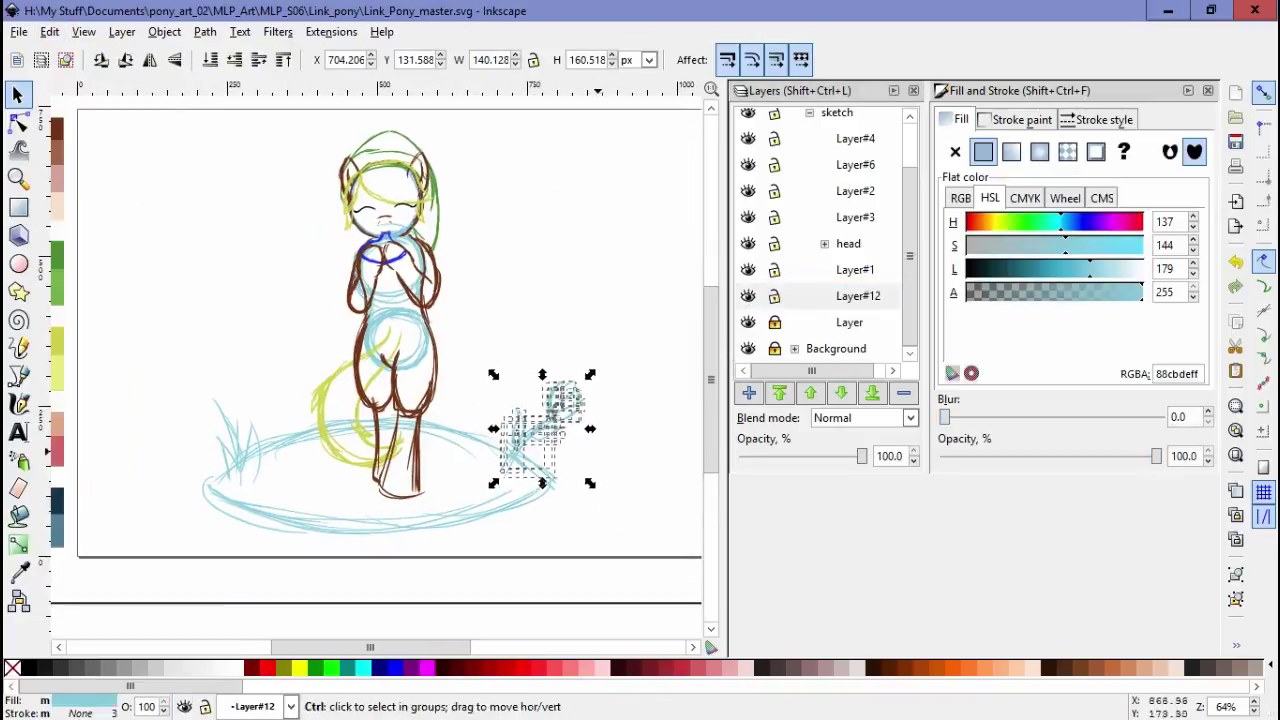
key("ctrl+g")
key("Escape")
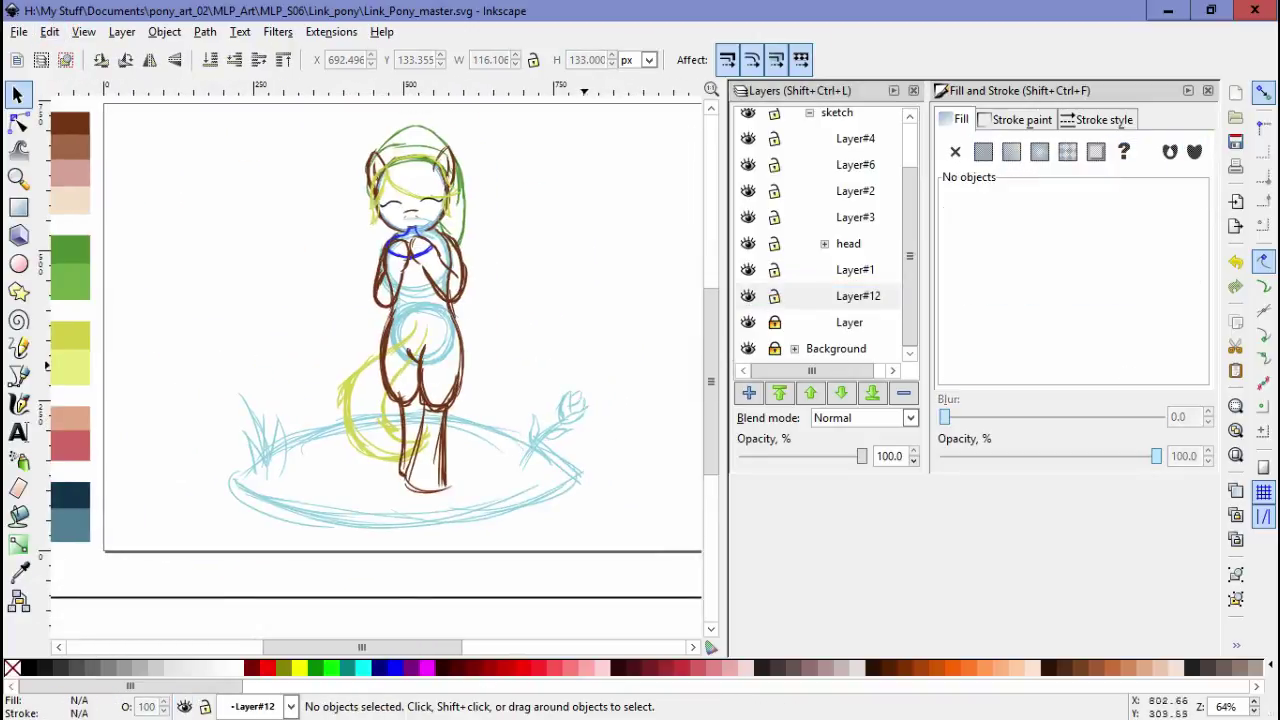
Lock Layer#12, unlock the mound's layer and slightly skew the grouped mound and grass sketch
left_click(774, 296)
left_click(774, 322)
left_click(290, 440)
scroll(507, 494, "up", 3)
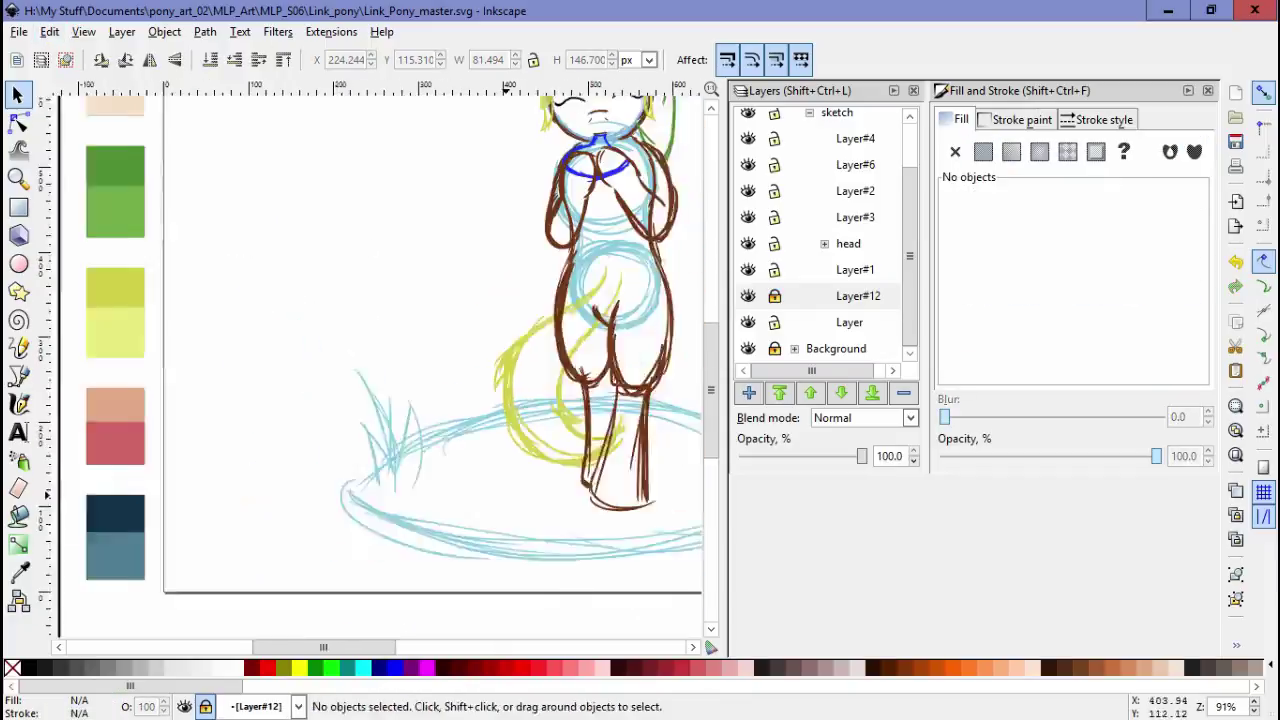
key("5")
left_click(427, 362)
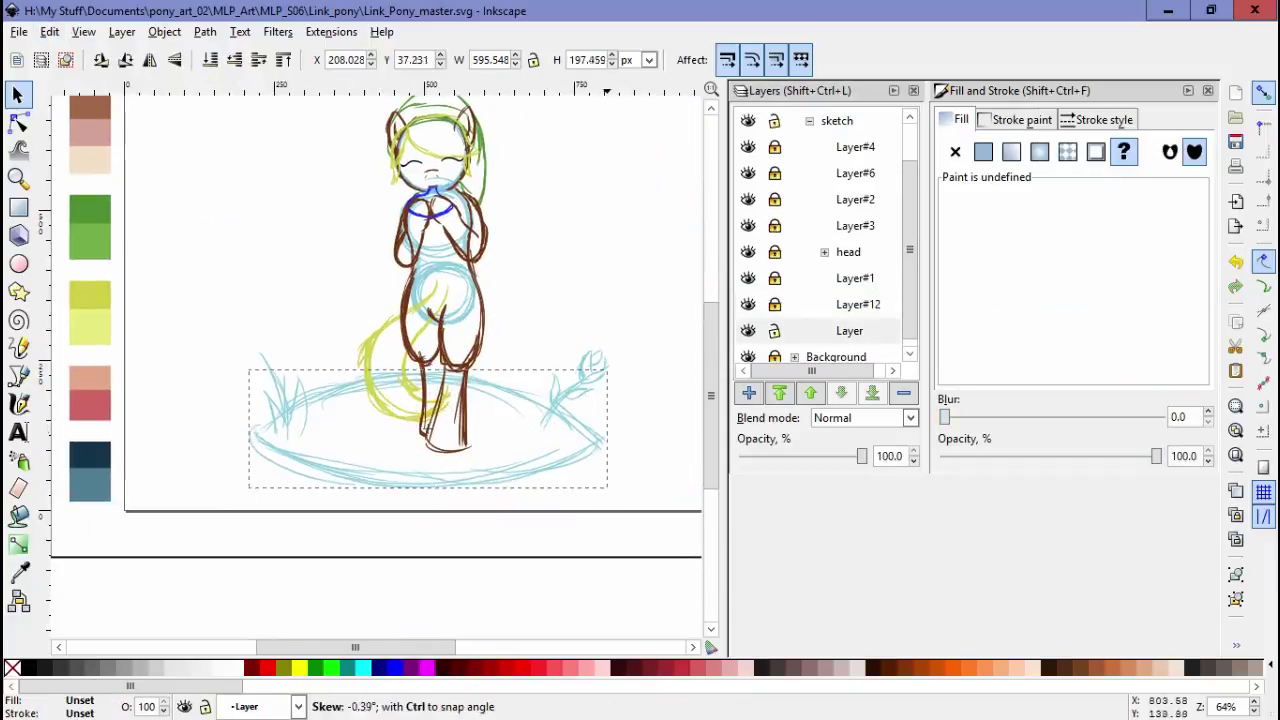
left_click_drag(610, 432, 612, 434)
key("Escape")
key("5")
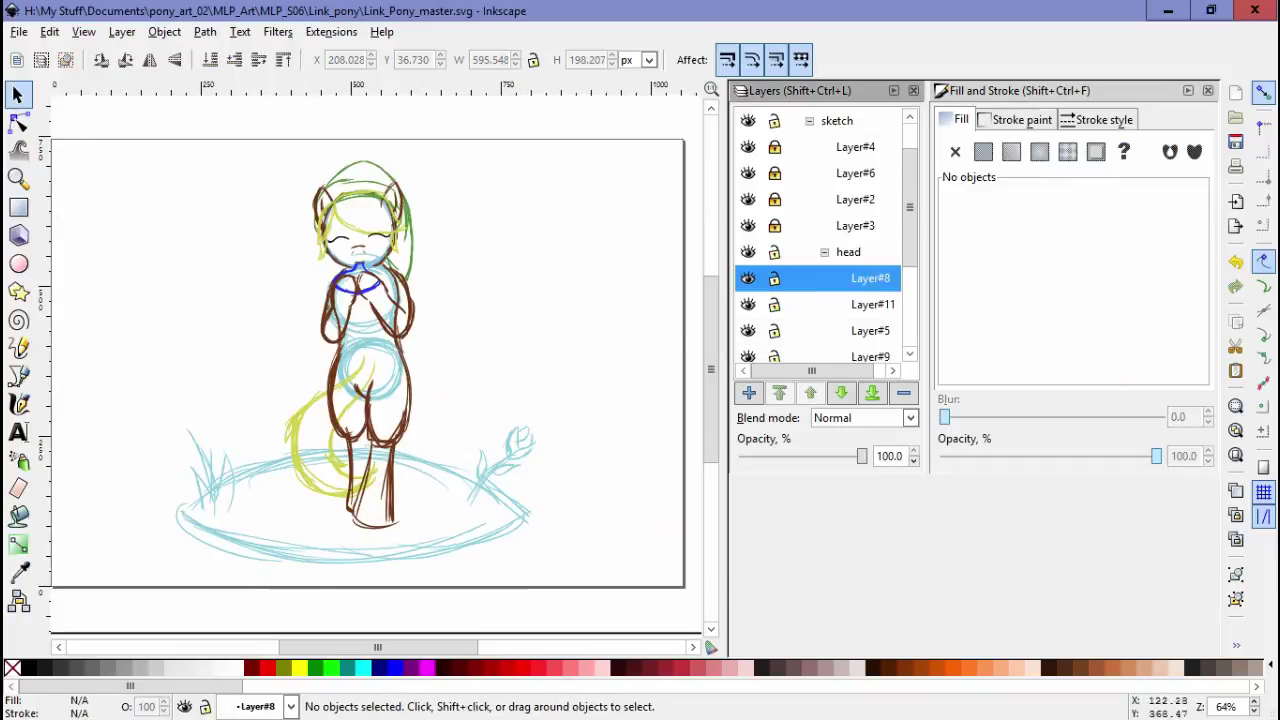
Sketch yellow eyebrows about 38 px wide above both closed eyes on Layer#8 and group their strokes
key("c")
scroll(343, 199, "up", 5)
left_click_drag(578, 328, 455, 338)
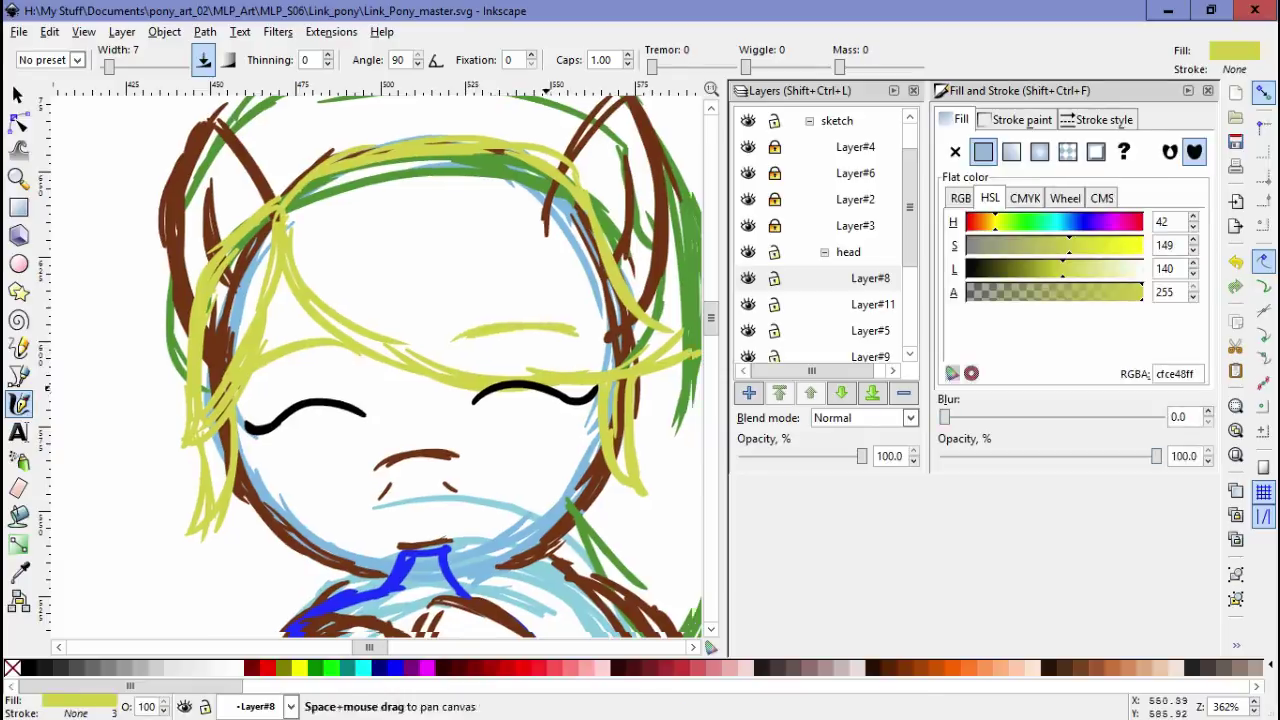
key("space")
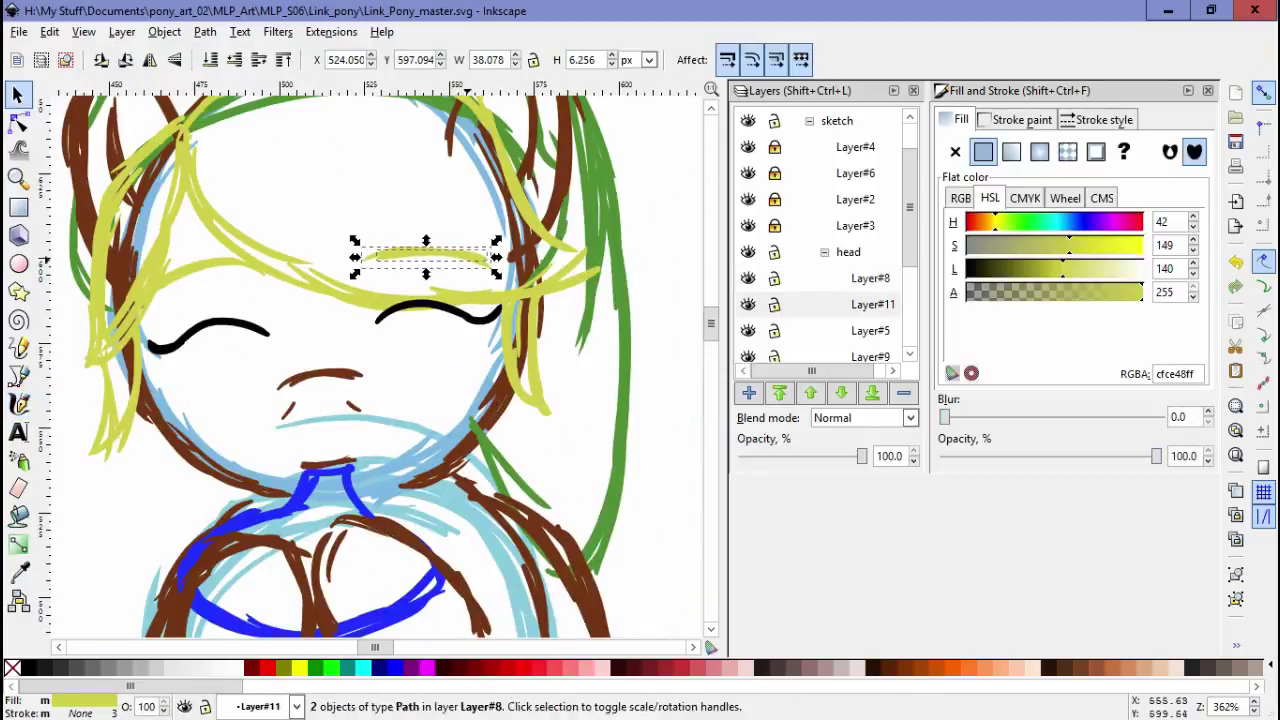
left_click(308, 341)
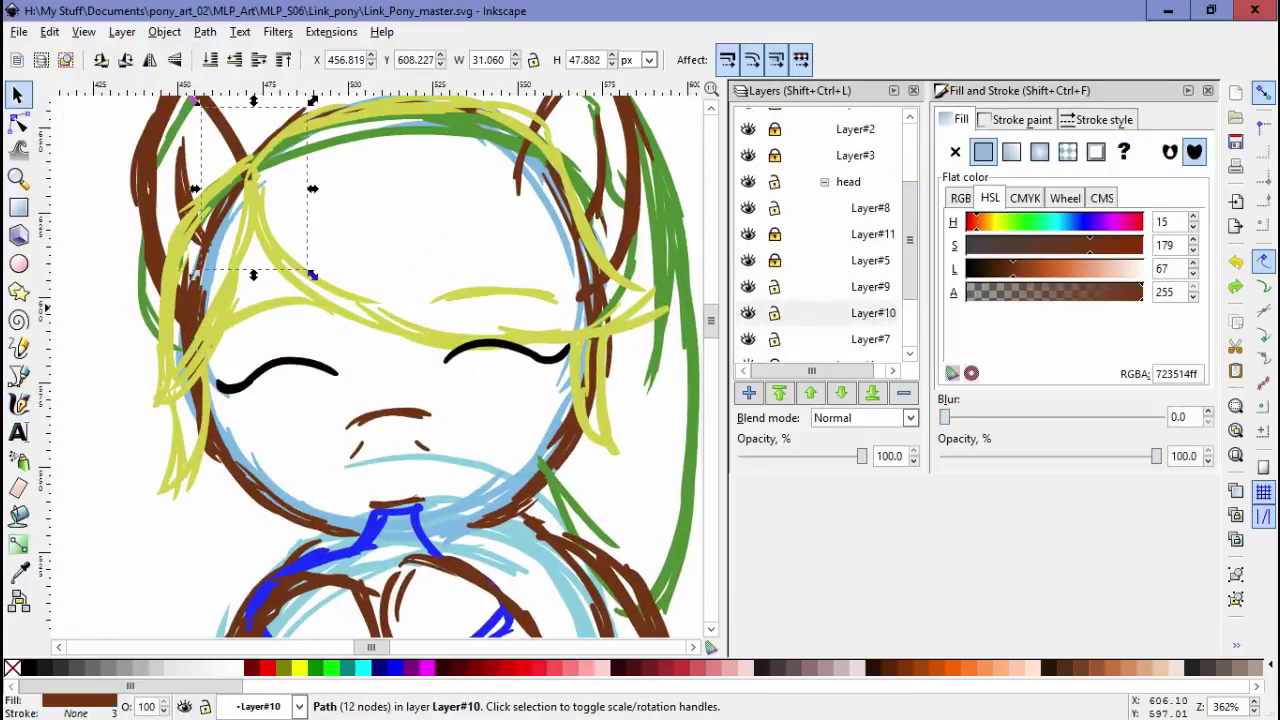
key("ctrl+g")
key("Escape")
Lock and fade the sketch layer, then add a new layer inside the lines layer for the line art
key("5")
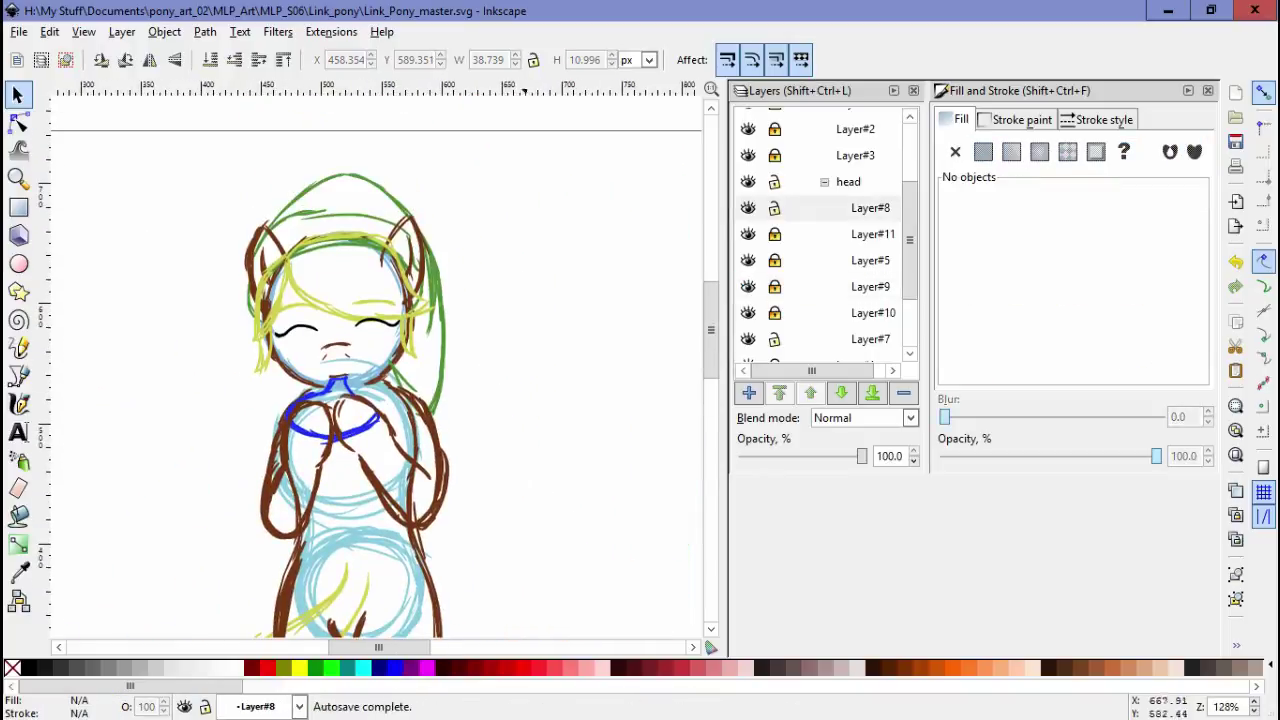
key("shift+ctrl+n")
key("Return")
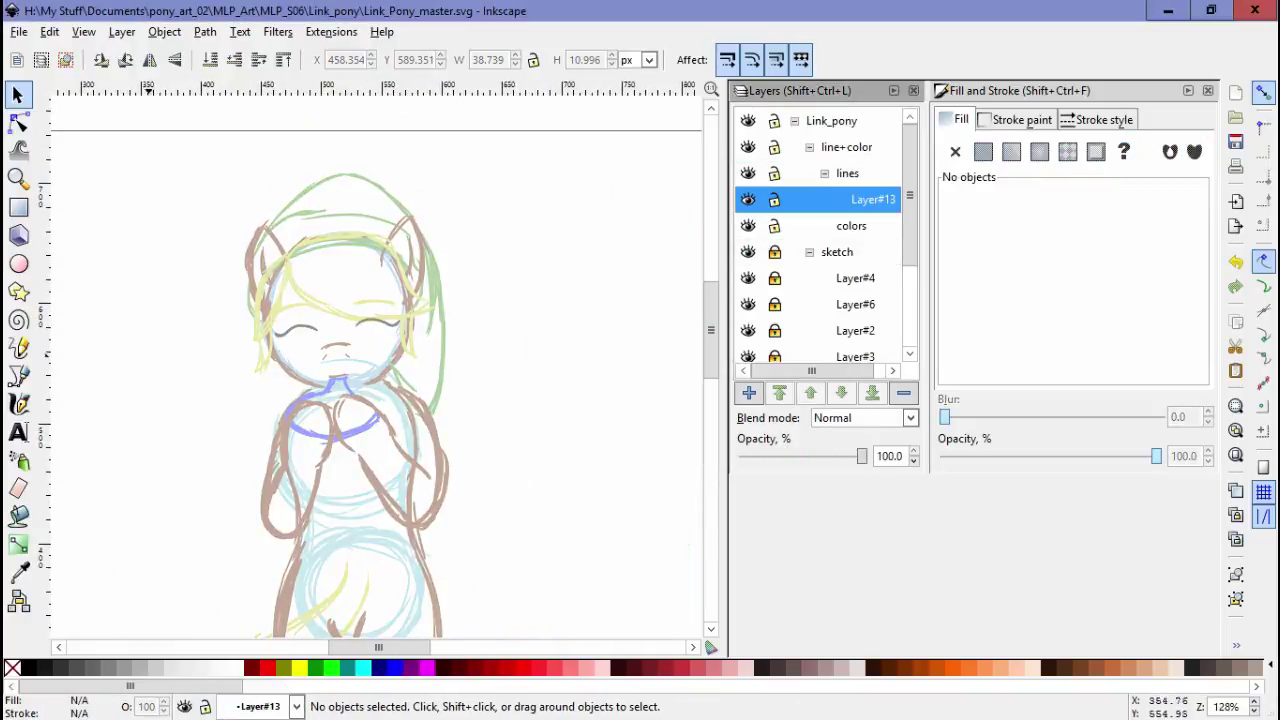
Trace the forelock sketch as a closed curved path on Layer#13, ending in a point at the right side of the head
key("b")
scroll(363, 273, "up", 3)
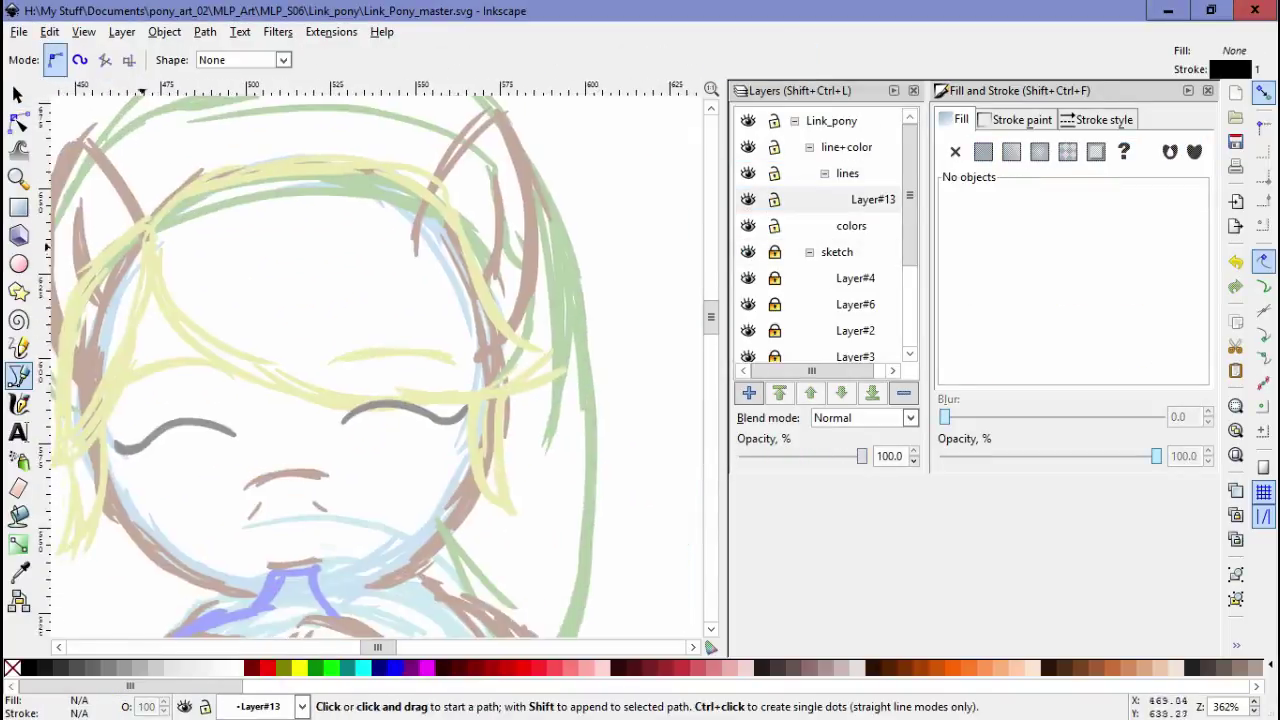
left_click(562, 353)
key("n")
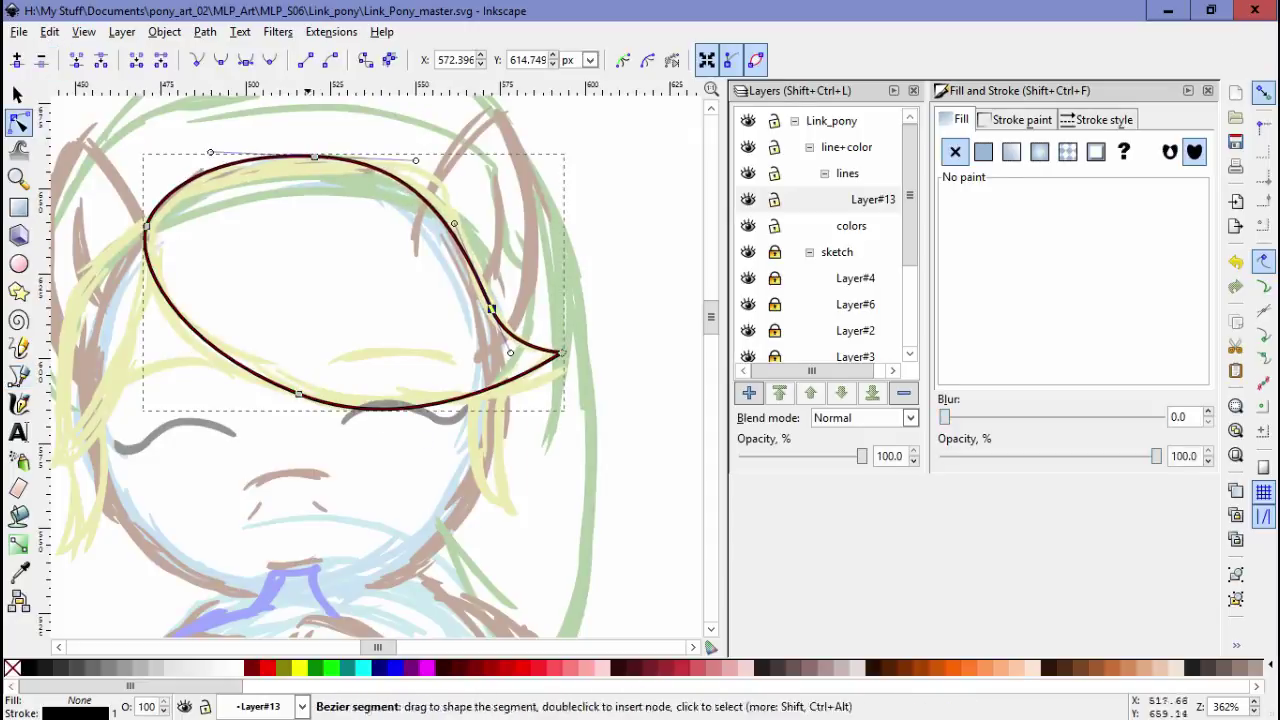
Fit the forelock path's nodes and handles to the sketch and set its stroke width to 3 px
left_click_drag(490, 309, 559, 303)
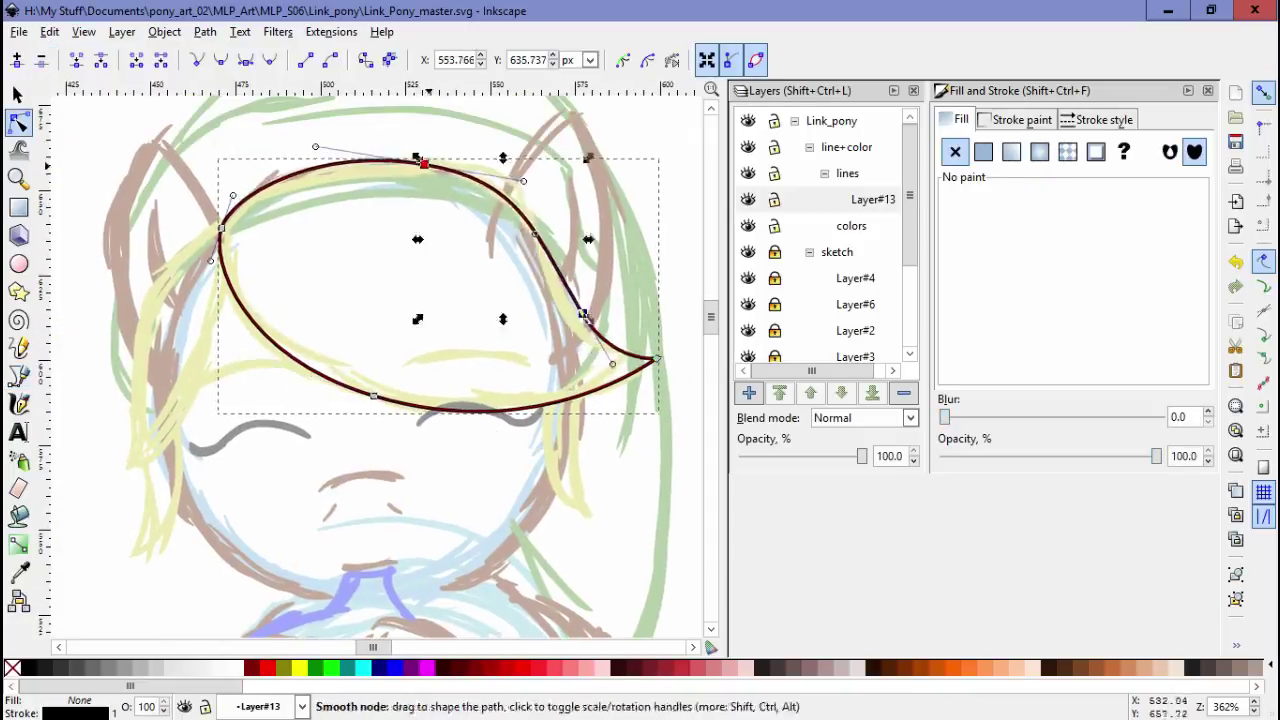
left_click_drag(585, 317, 566, 311)
left_click_drag(428, 162, 434, 165)
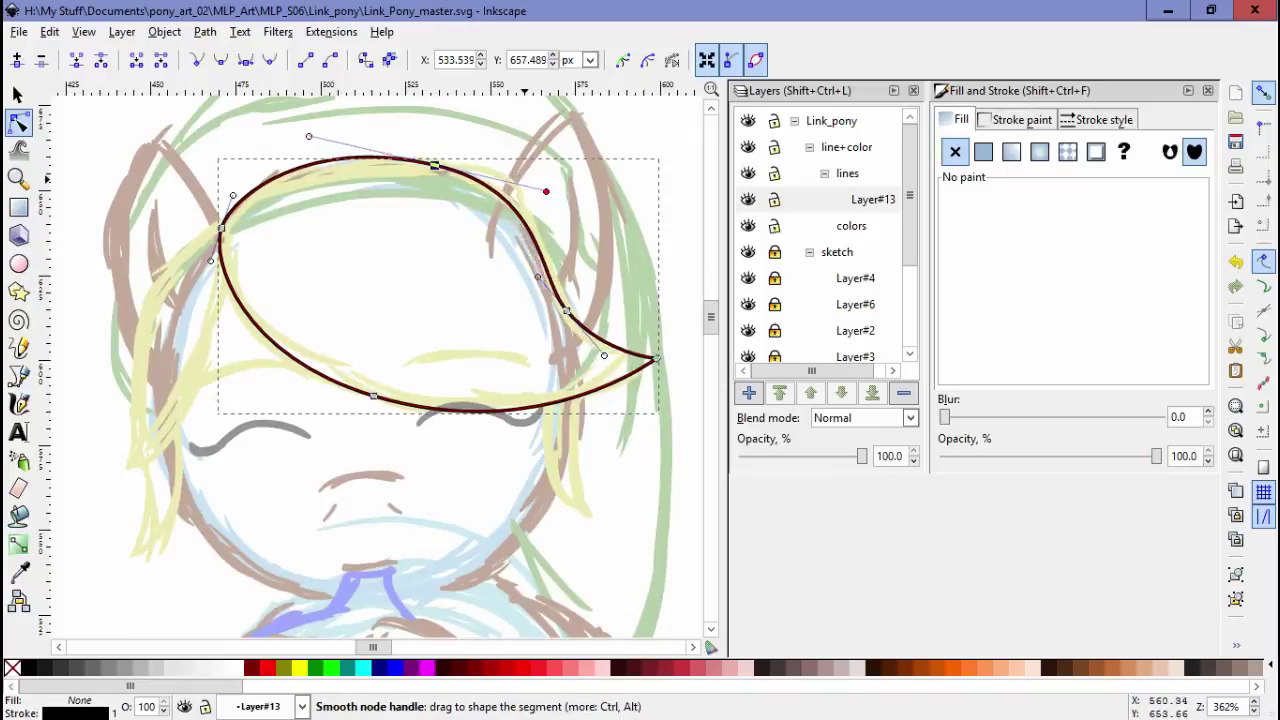
left_click(1098, 119)
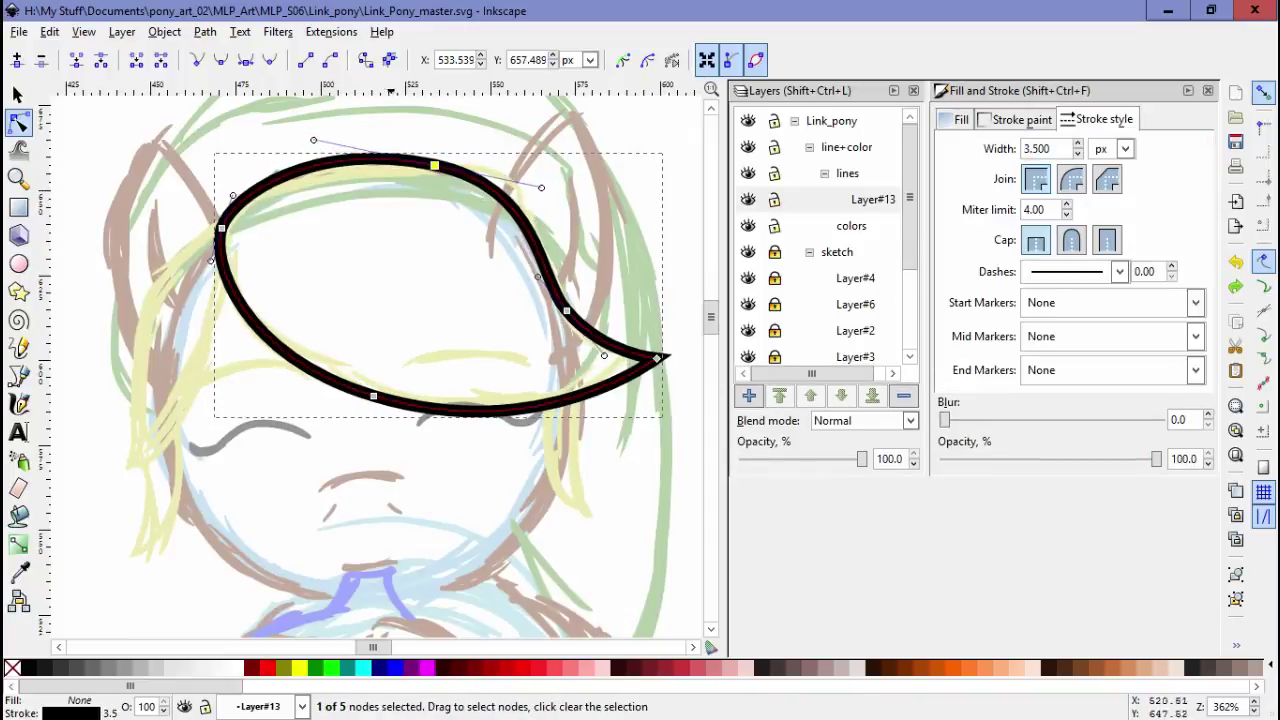
left_click(627, 339)
Trace the hair lock on the left side of the face as a closed curved path starting from its lower tip
key("b")
scroll(400, 350, "left", 2)
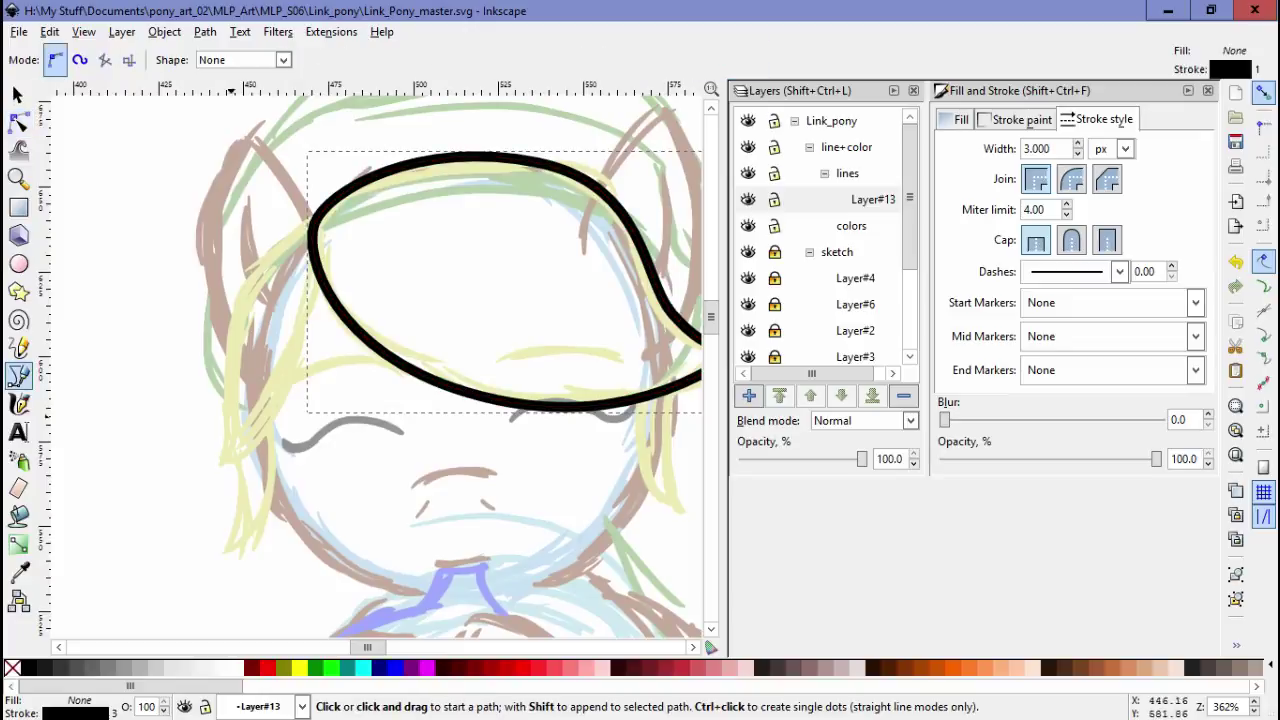
left_click(218, 463)
left_click_drag(313, 232, 320, 250)
left_click(218, 463)
key("n")
Reshape the left hair lock's nodes to follow the sketch and give it a 3 px stroke with a 4.5 miter limit
scroll(315, 398, "up", 1)
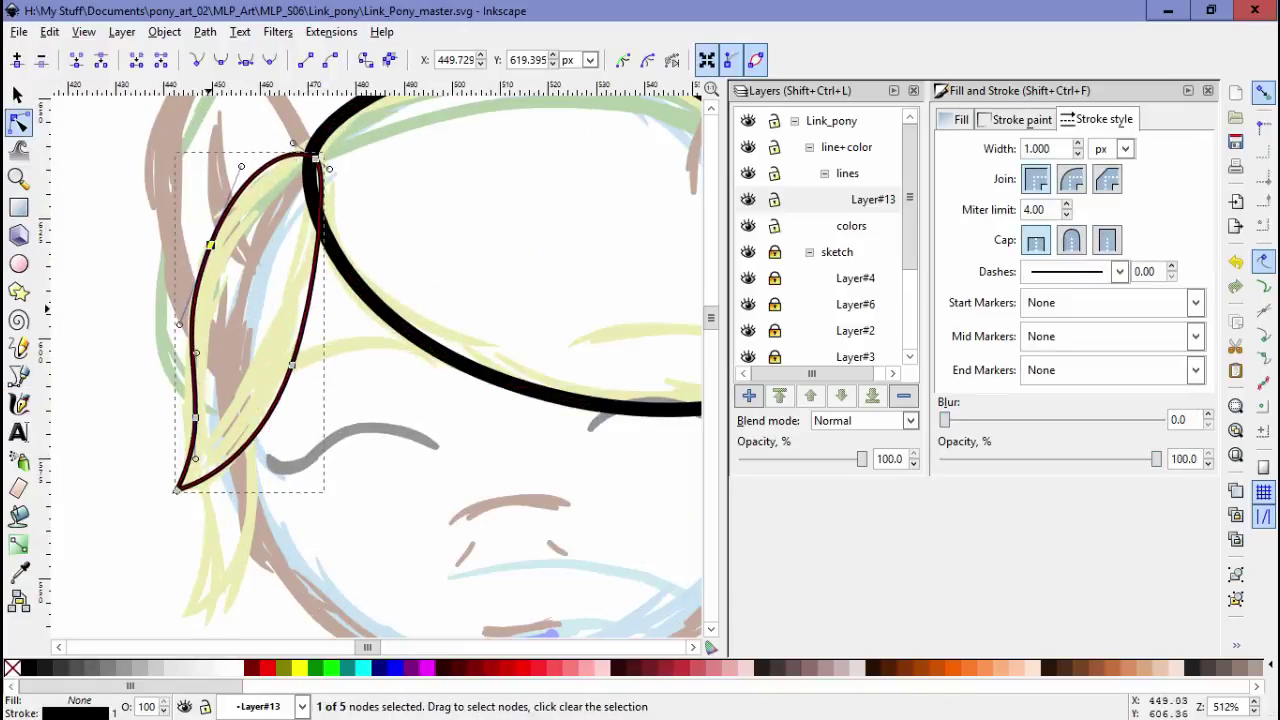
left_click_drag(206, 311, 178, 308)
scroll(200, 341, "up", 1)
left_click(226, 306)
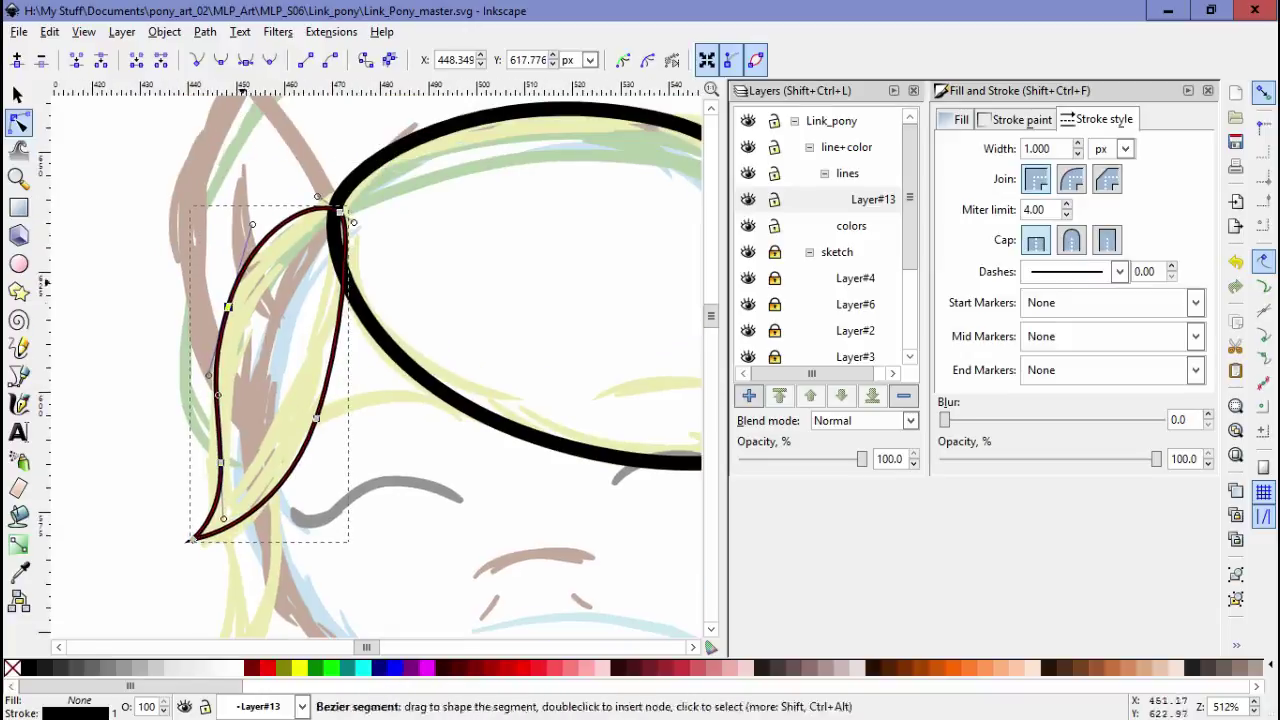
type("3")
key("Return")
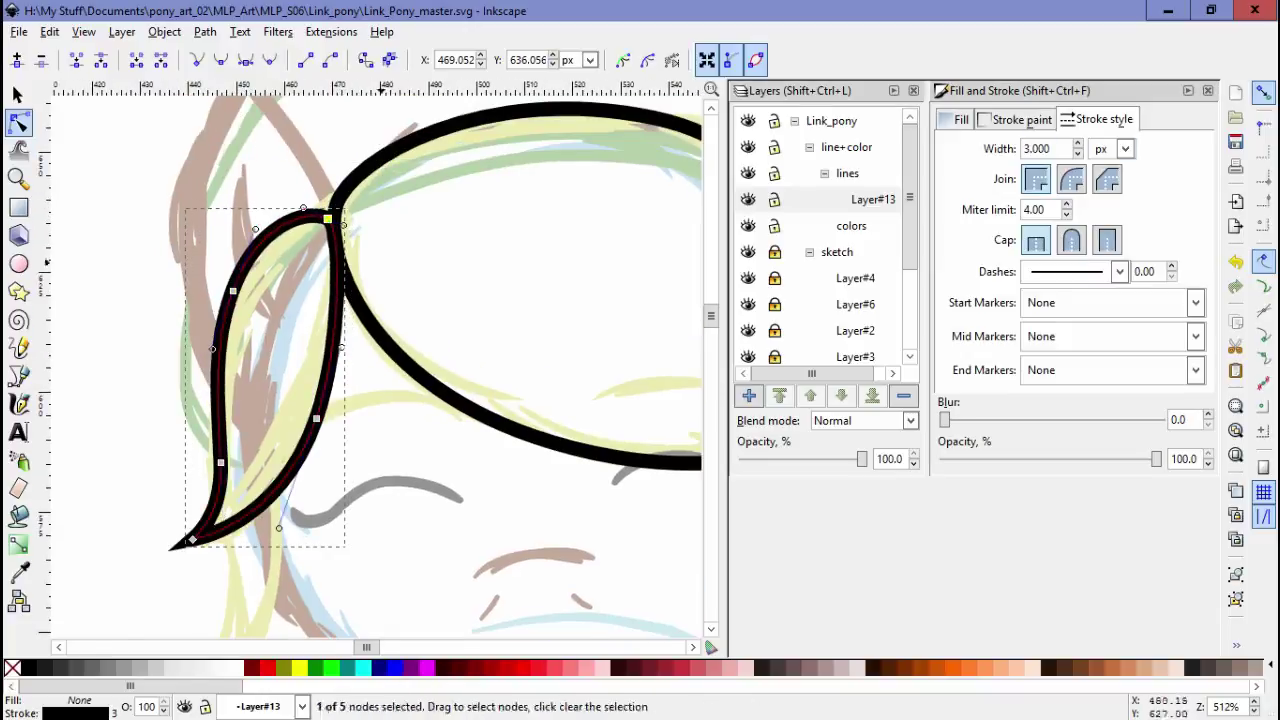
key("minus")
key("minus")
key("Escape")
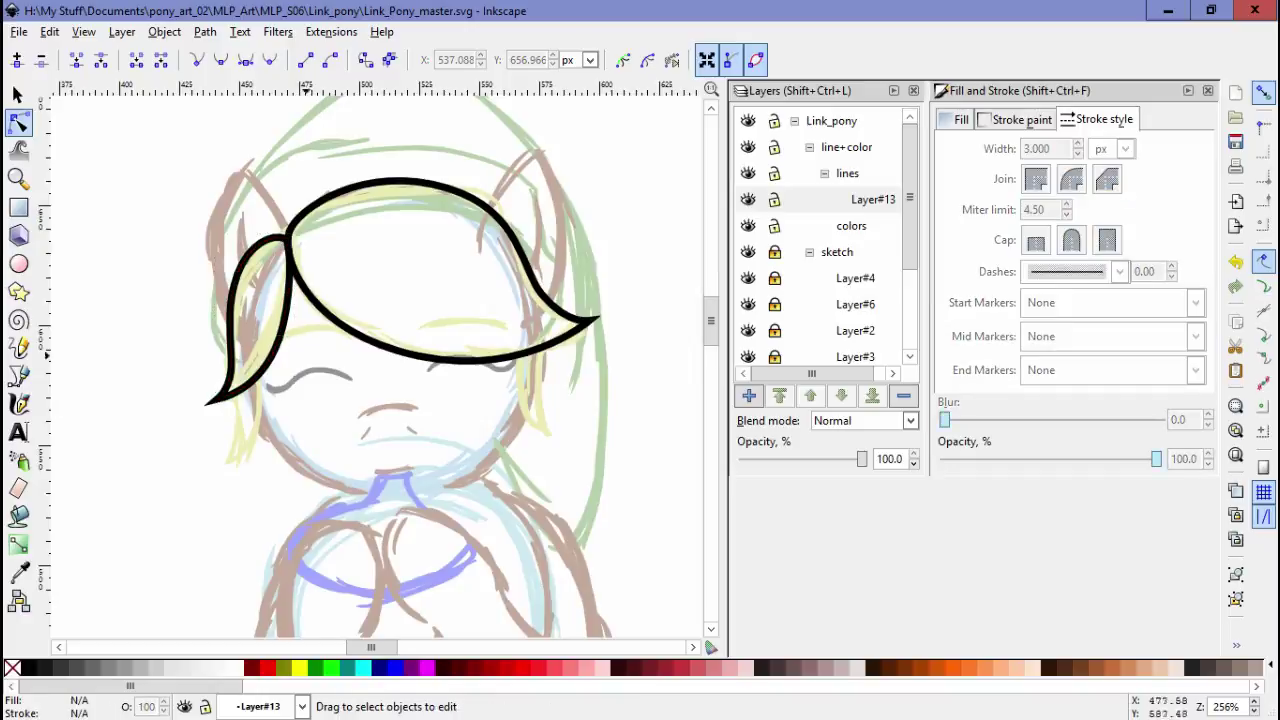
Trace the small strand below the left hair lock with a 2 px stroke and 5.2 miter limit, refining its nodes
key("plus")
key("plus")
key("b")
key("Return")
key("n")
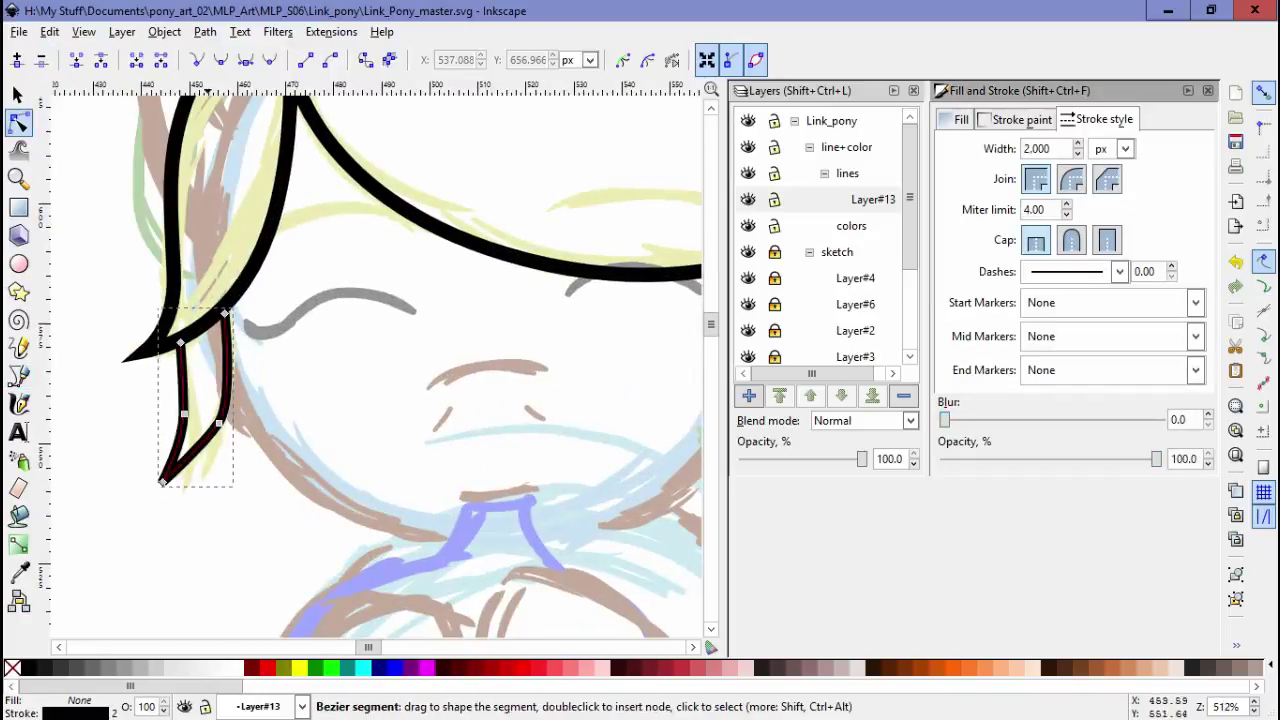
left_click_drag(162, 483, 150, 492)
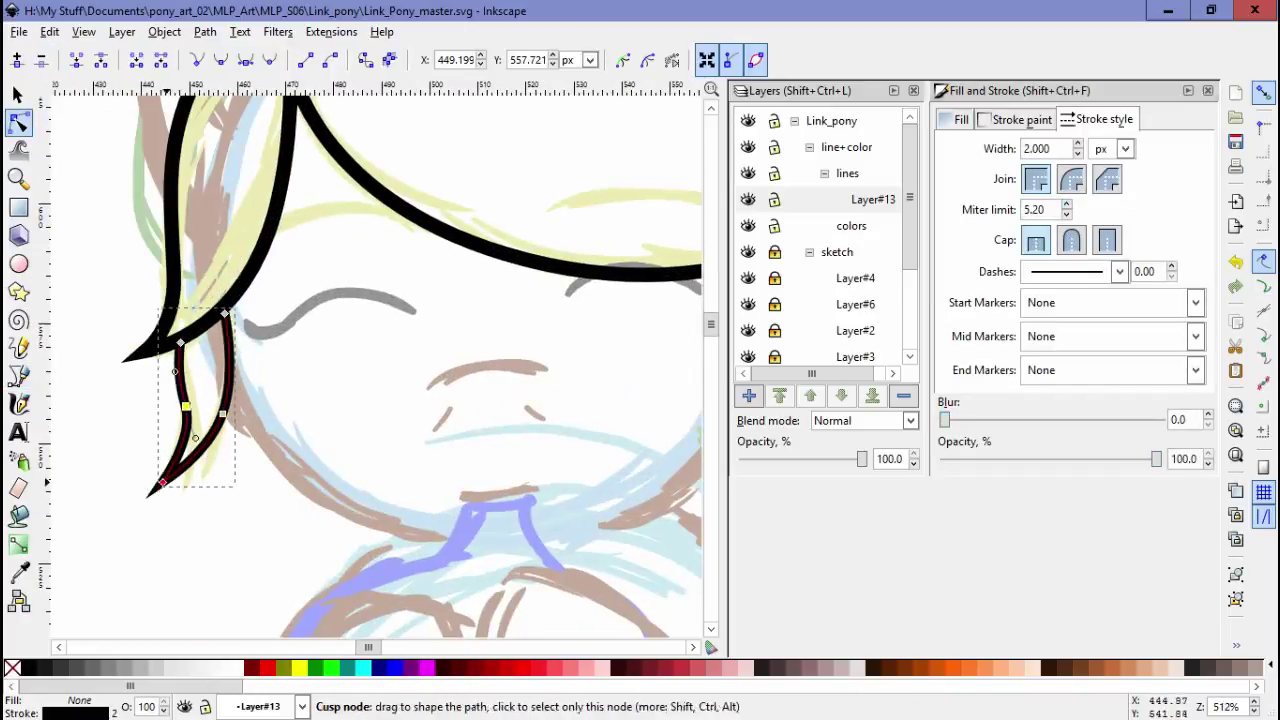
key("minus")
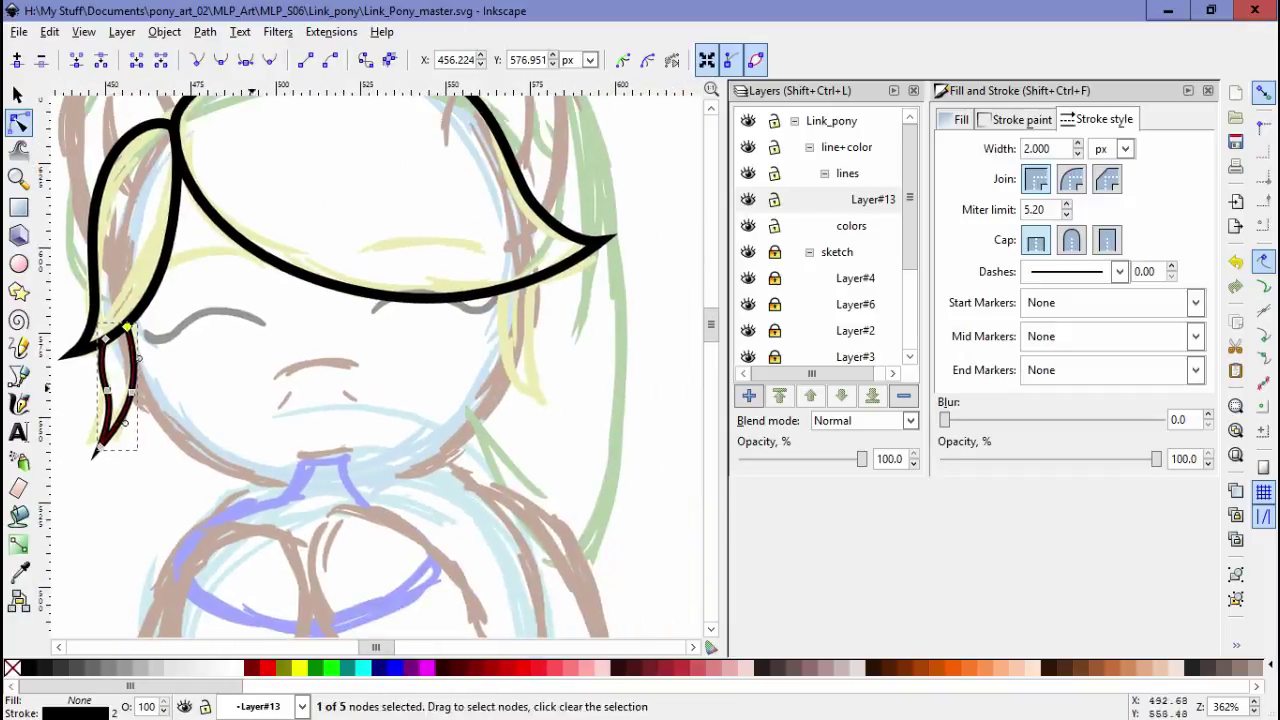
Duplicate the small hair strand, flip it horizontally and fit it beneath the forelock on the right side of the face
key("s")
key("ctrl+d")
left_click_drag(110, 400, 478, 348)
key("h")
scroll(523, 305, "up", 3)
key("n")
left_click(452, 340)
Trace the tail's outer edge as an open curved path from the rump through both pointed hair tips
scroll(523, 300, "down", 6)
scroll(400, 360, "down", 10)
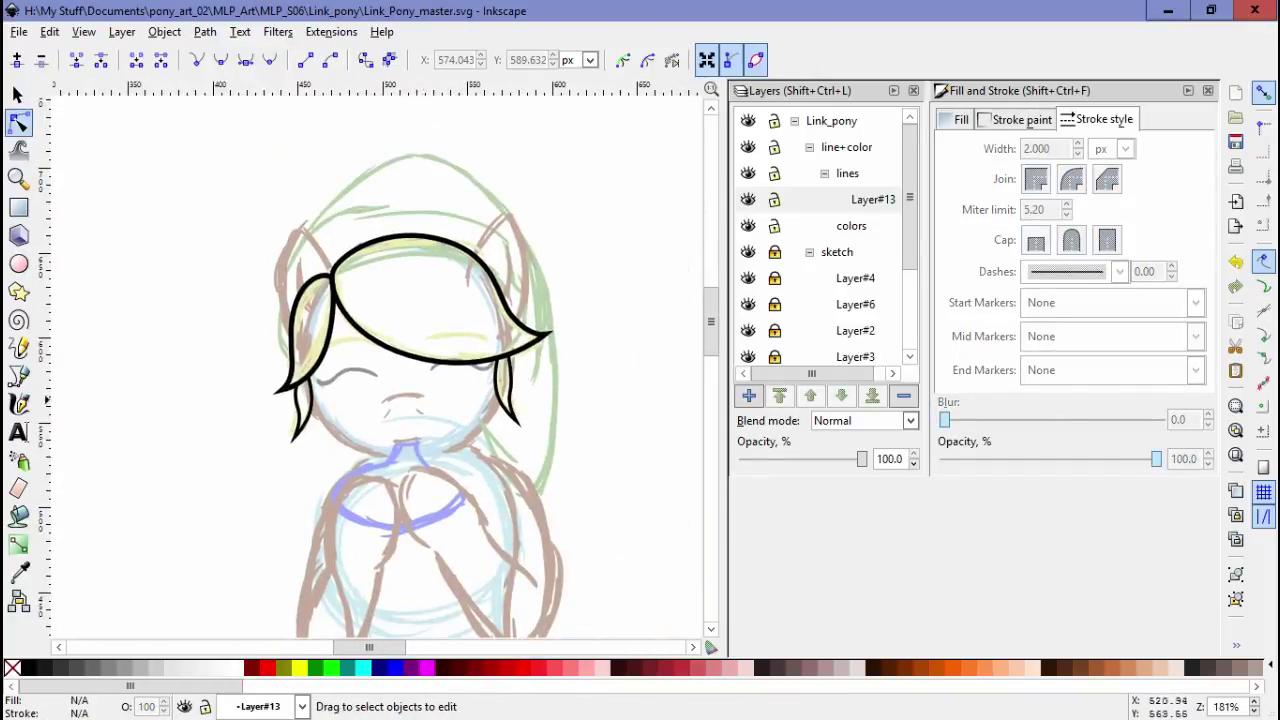
key("b")
left_click(502, 177)
left_click(499, 227)
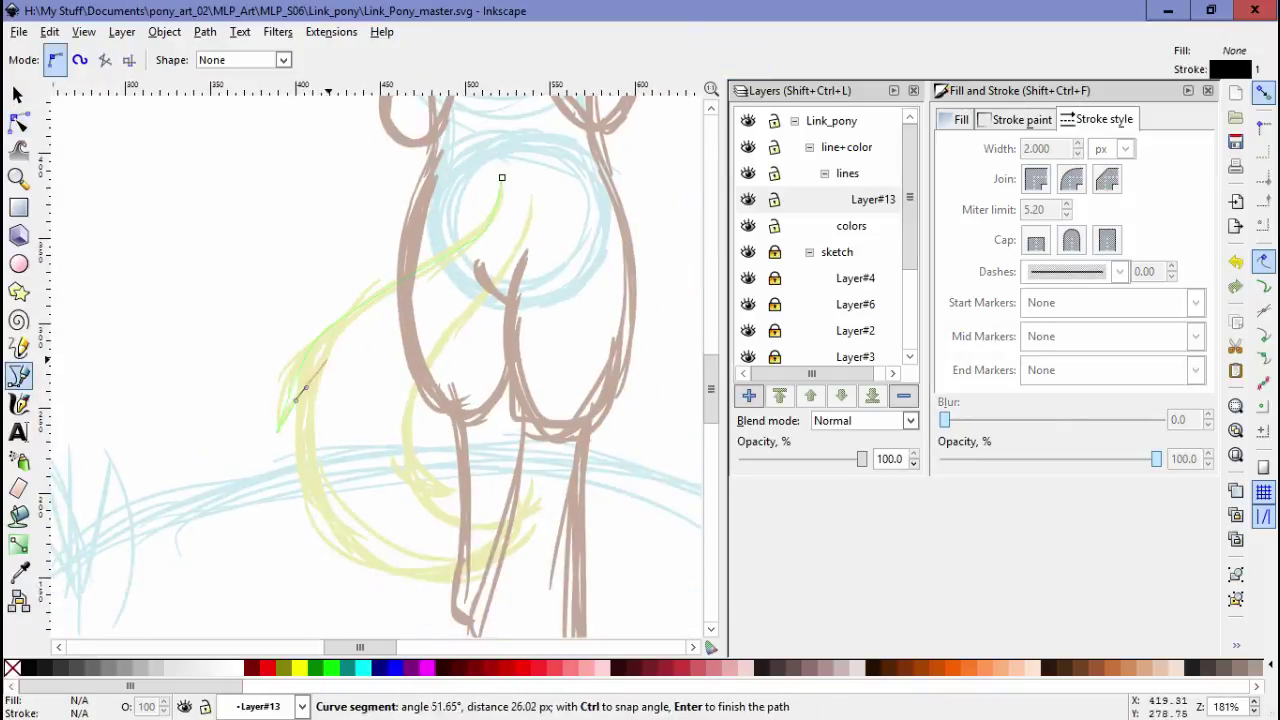
left_click(277, 432)
left_click(327, 360)
left_click(540, 500)
left_click(450, 520)
key("Return")
Trace the tail's inner edge as a second open path, from the rump to its curled lower tip
key("minus")
key("plus")
left_click(532, 195)
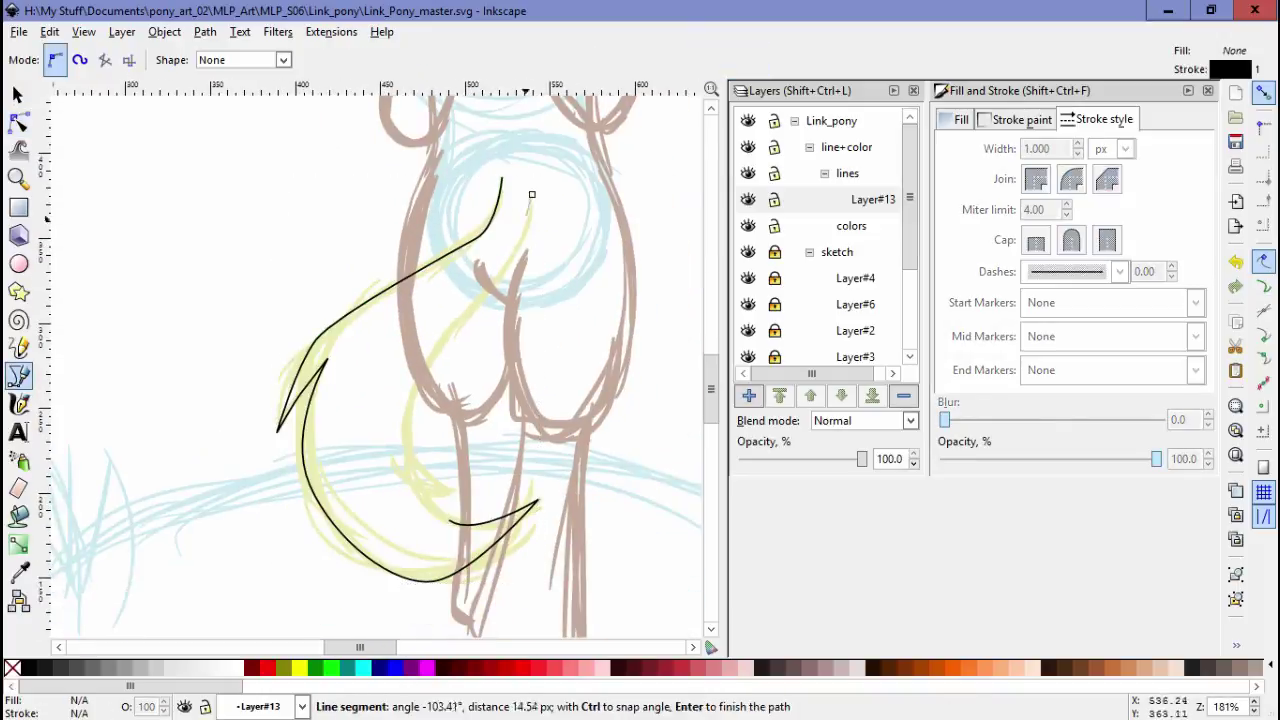
double_click(388, 456)
Extend the outer tail path to meet the inner one and fit the nodes of both curves to the tail sketch
key("n")
key("b")
key("n")
left_click(449, 520)
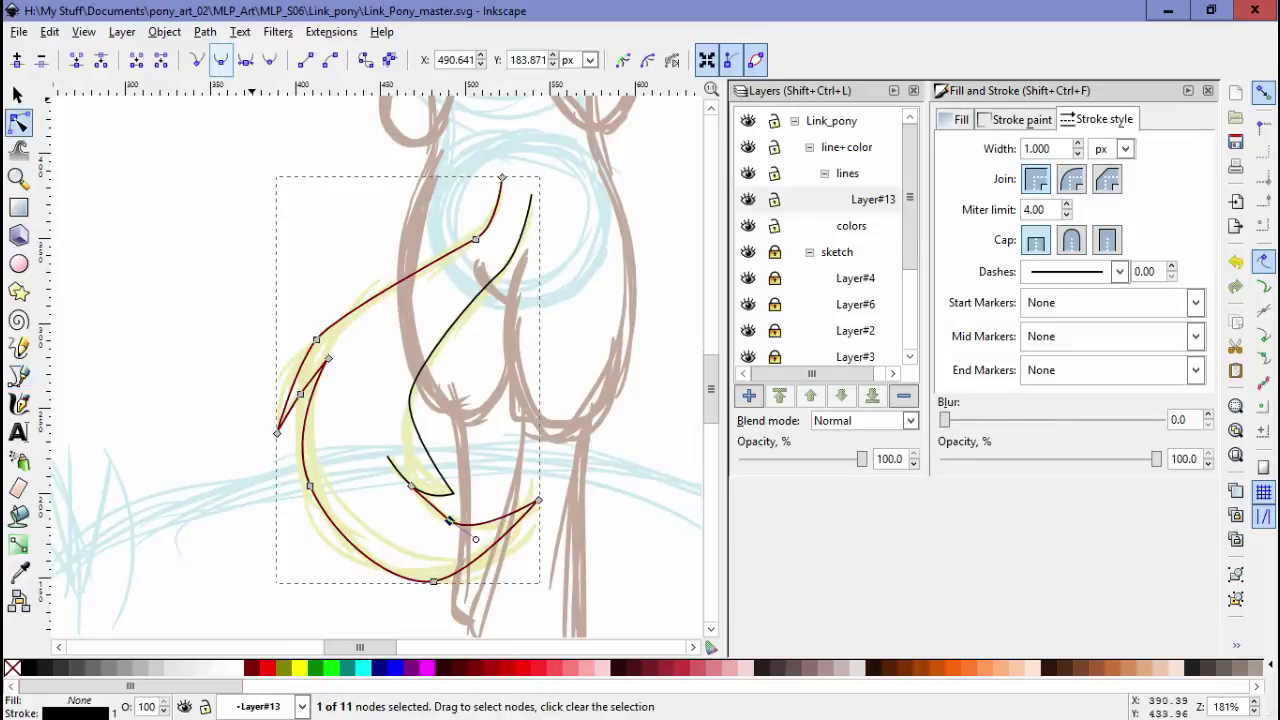
scroll(322, 428, "up", 1)
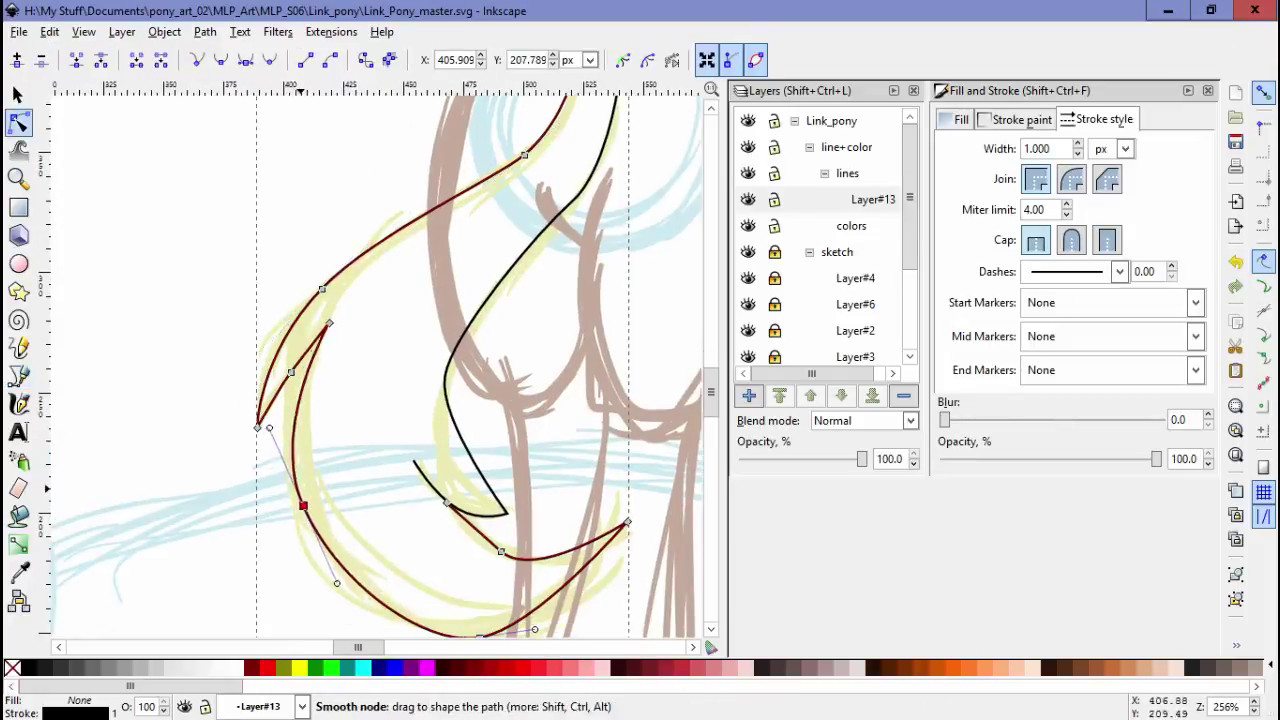
left_click_drag(313, 360, 257, 387)
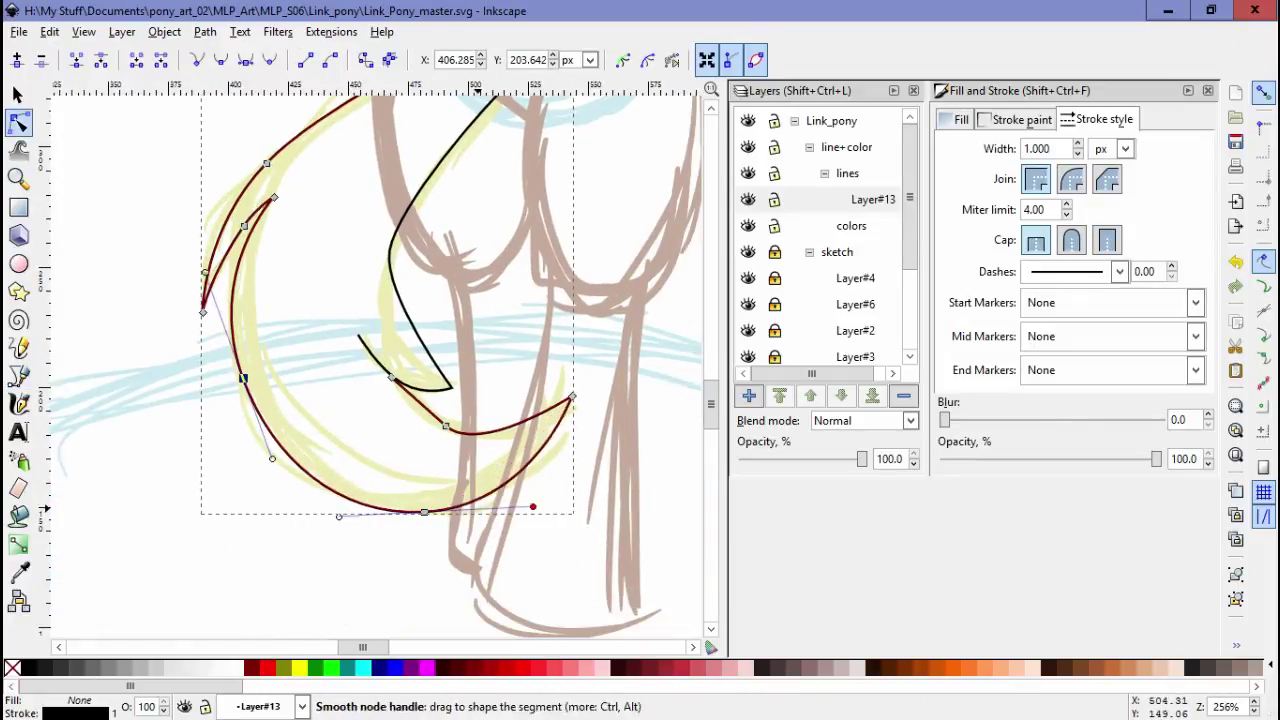
left_click(405, 386)
left_click_drag(490, 120, 450, 335)
left_click(466, 298)
scroll(453, 318, "down", 2)
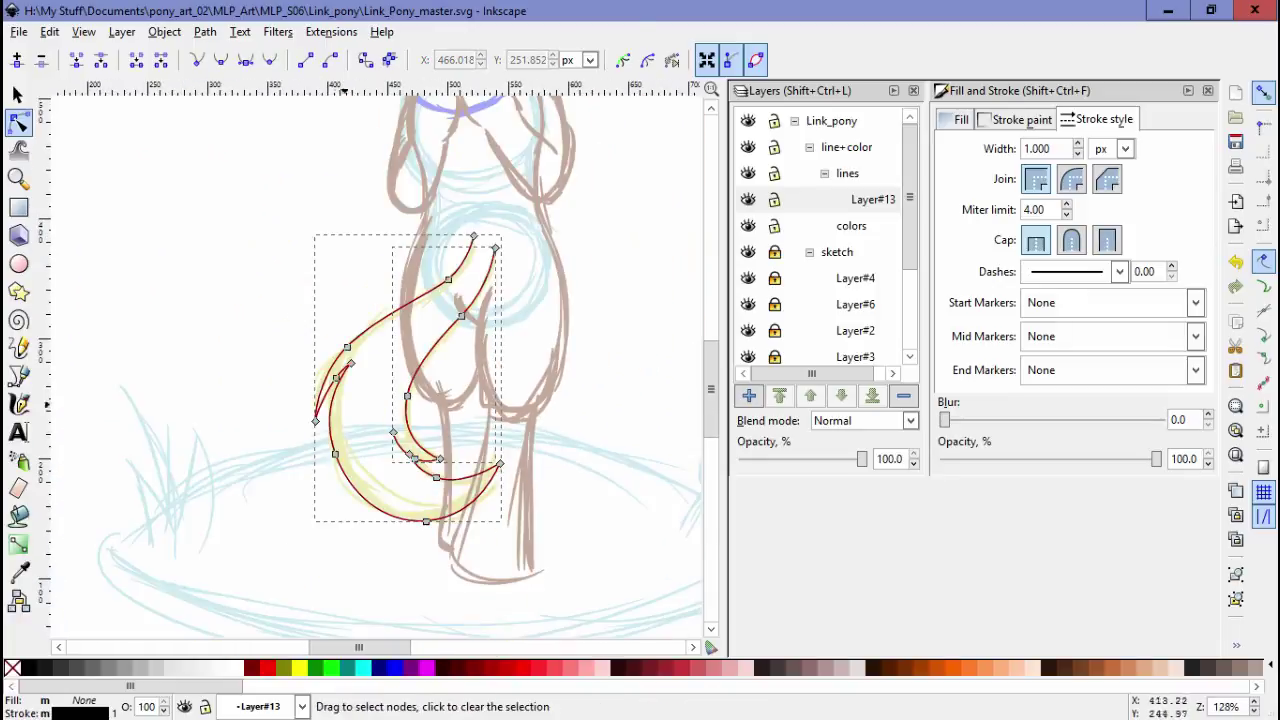
Set the tail outlines' stroke width to 3 px and their miter limit to 5.4
key("Escape")
left_click(458, 316)
scroll(458, 316, "up", 2)
left_click_drag(460, 315, 563, 95)
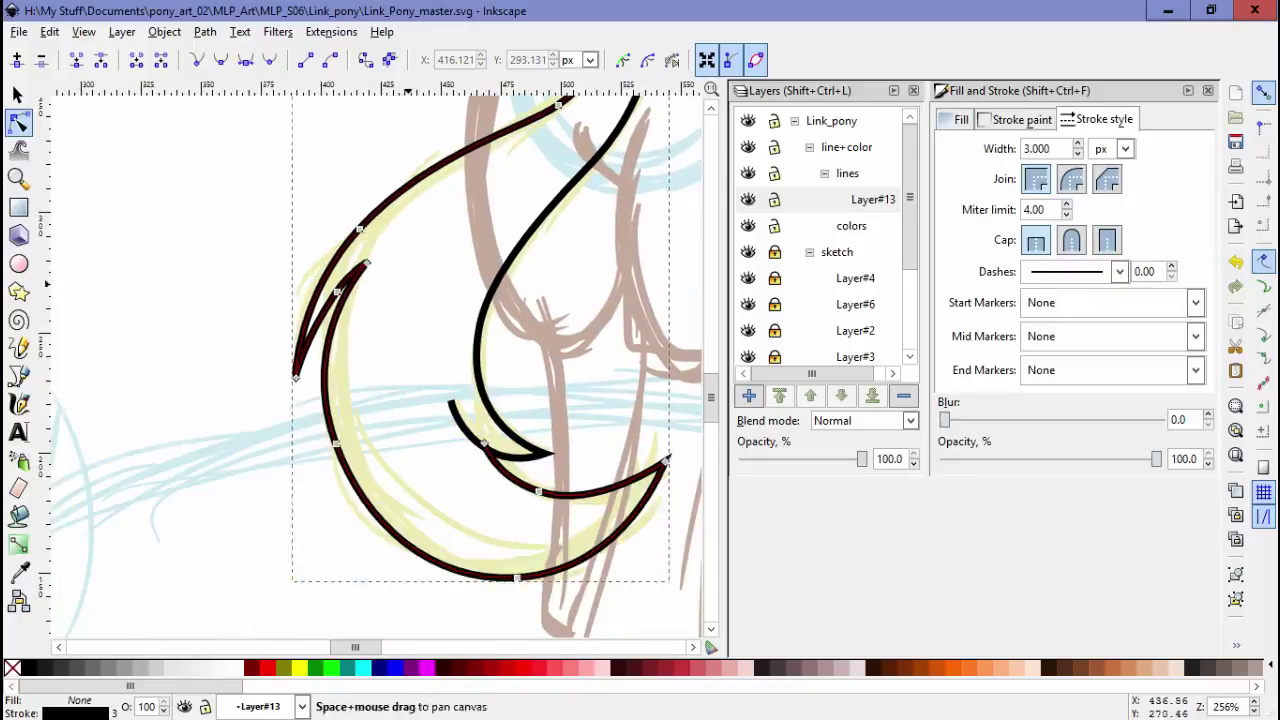
key("Escape")
scroll(480, 360, "down", 2)
left_click_drag(480, 360, 450, 405)
Add a new layer above Layer#13 and trace the top of the muzzle as a thin, tapered, black-filled curve
key("shift+ctrl+n")
key("Return")
key("b")
scroll(391, 254, "up", 5)
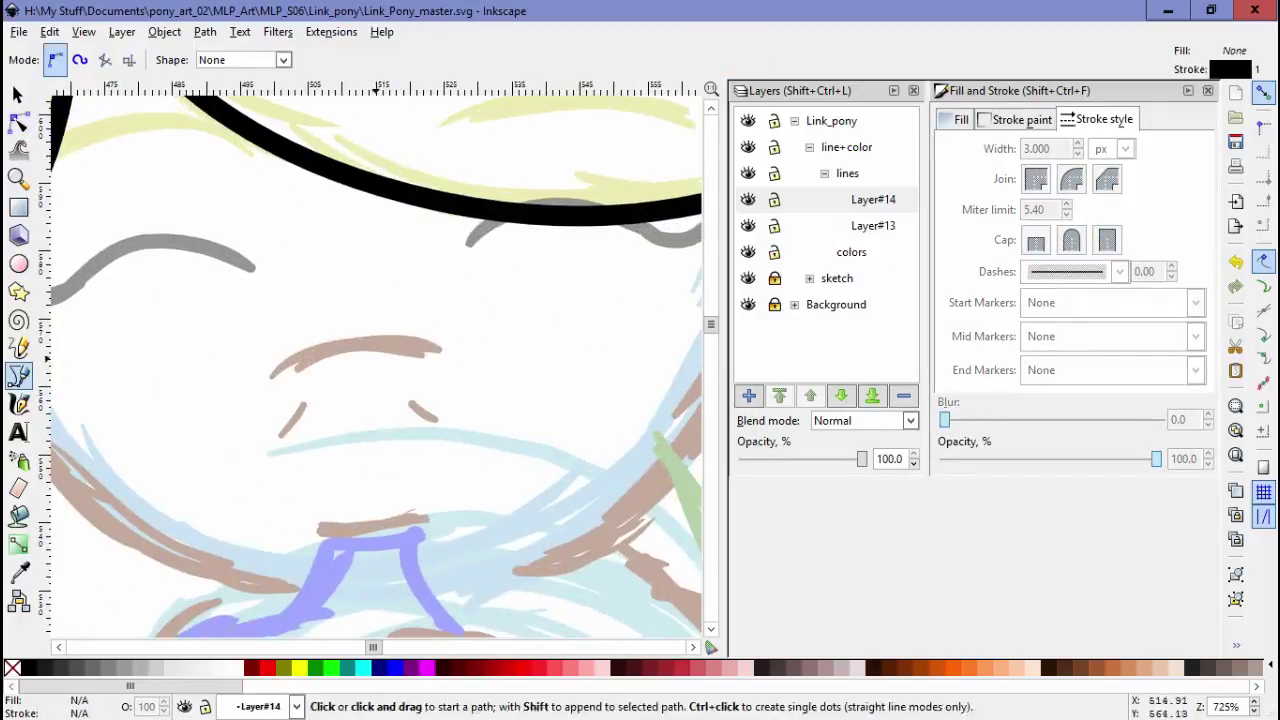
left_click(275, 378)
key("n")
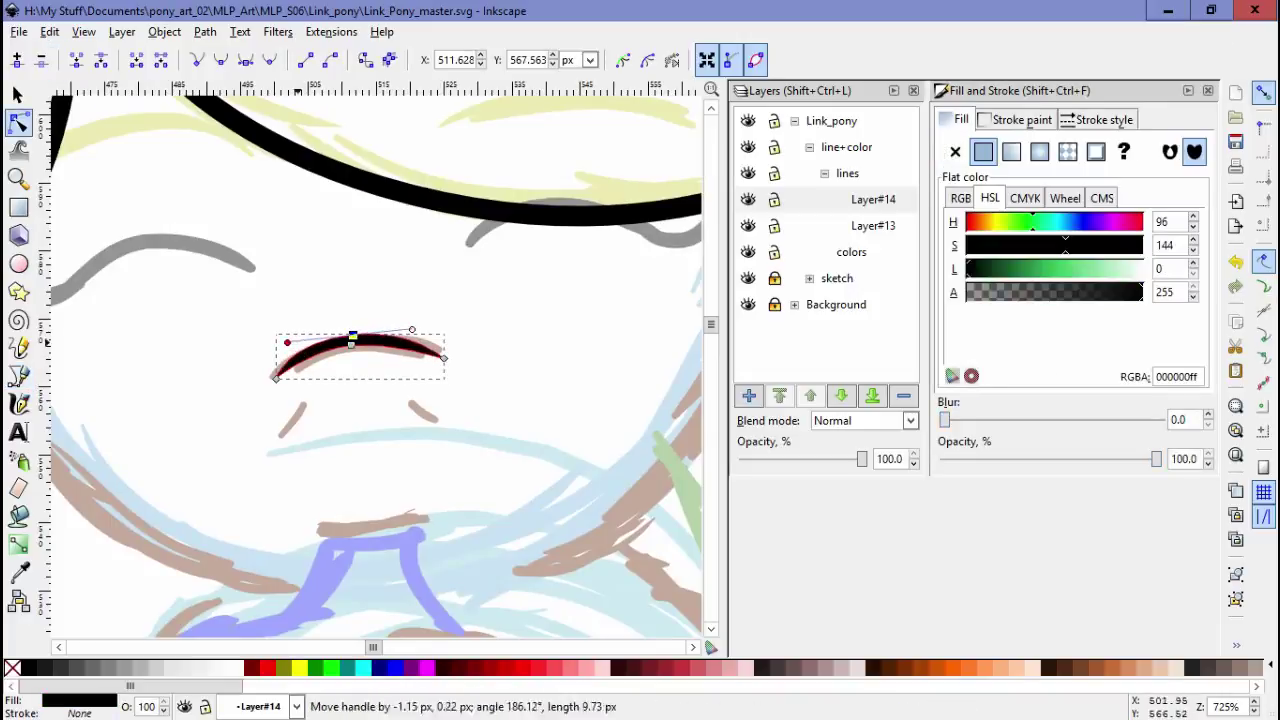
key("Escape")
scroll(380, 360, "down", 1)
Draw the left nostril as a small tapered curve, about 5.7 px wide, with black fill and no stroke
key("b")
scroll(380, 360, "up", 2)
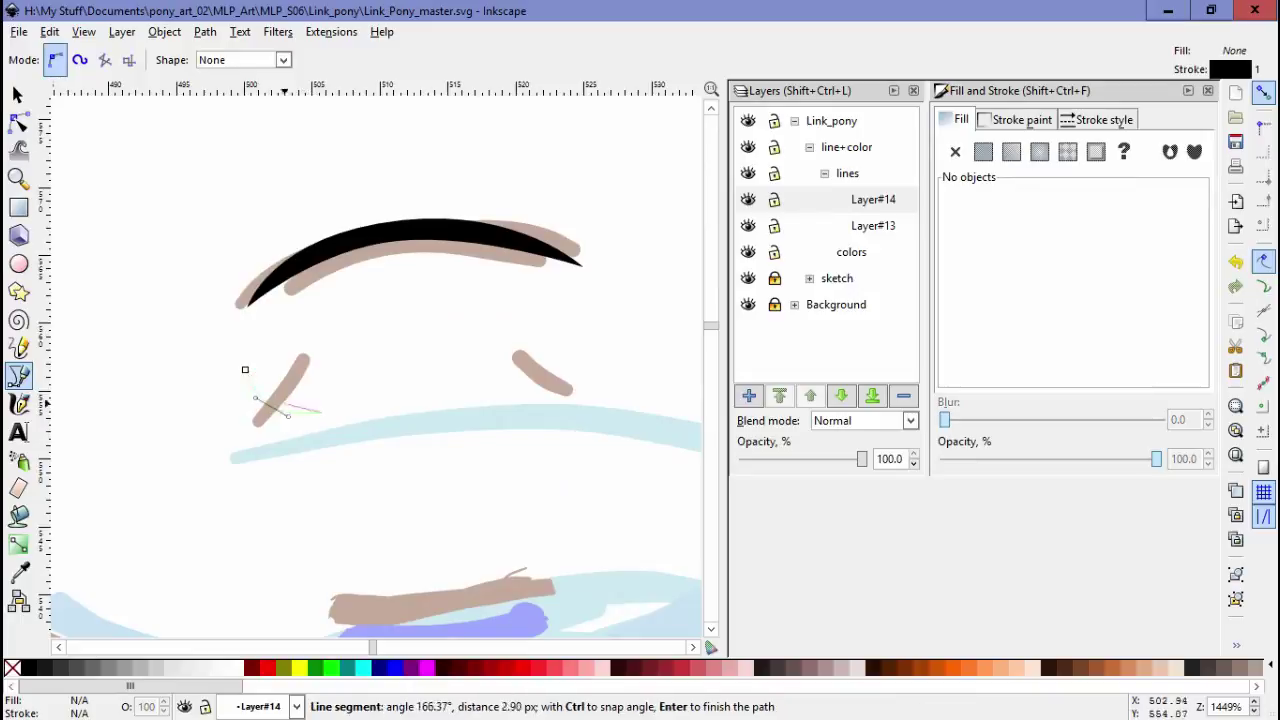
left_click(245, 370)
key("s")
scroll(334, 447, "up", 1)
key("Escape")
Duplicate the nostril, flip the copy horizontally and place it at the right nostril's sketch mark
left_click(262, 378)
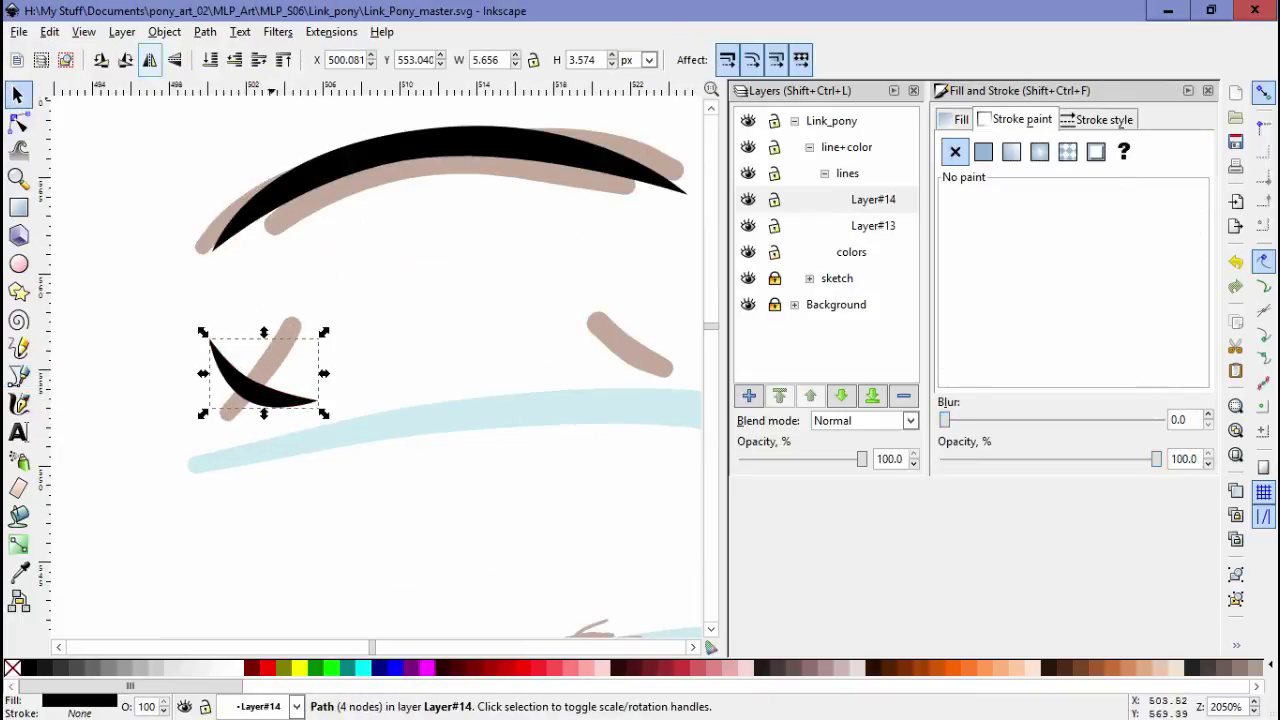
key("ctrl+d")
left_click_drag(262, 378, 566, 357)
key("Escape")
Trace the mouth as a closed, tapered curve with black fill and no stroke
scroll(380, 360, "down", 5)
key("b")
left_click(237, 432)
left_click(600, 388)
left_click(237, 432)
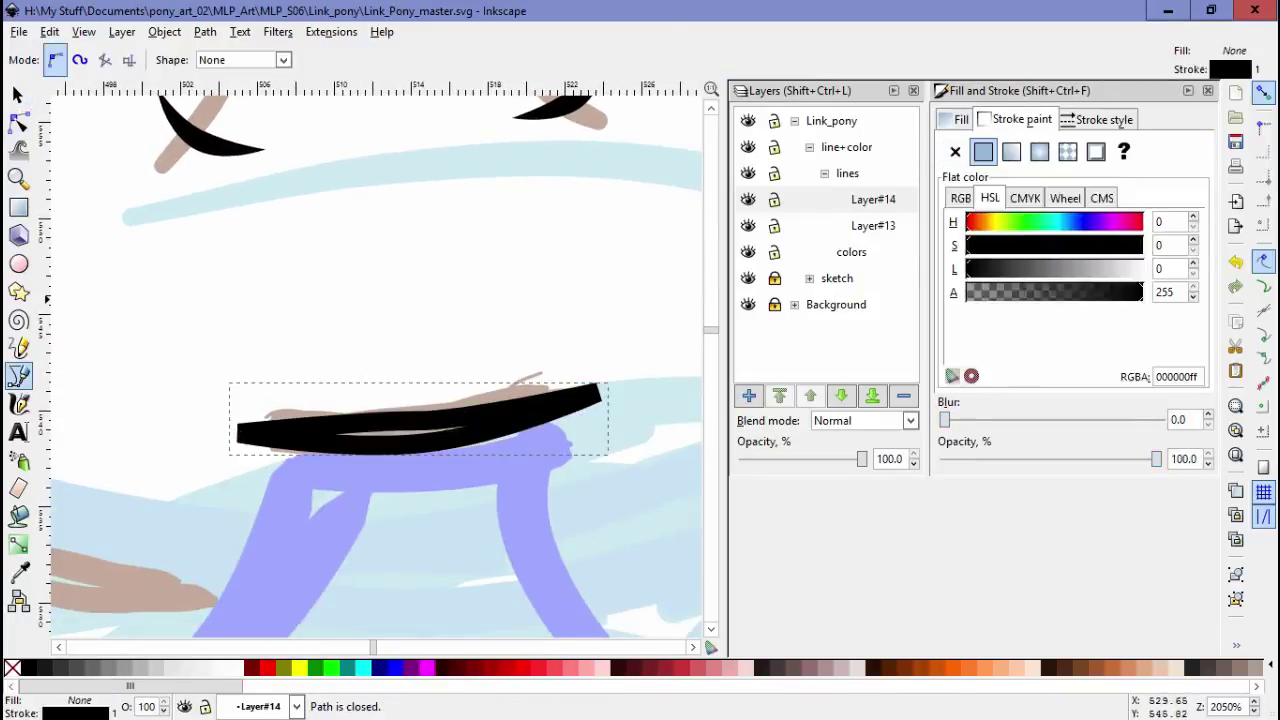
key("n")
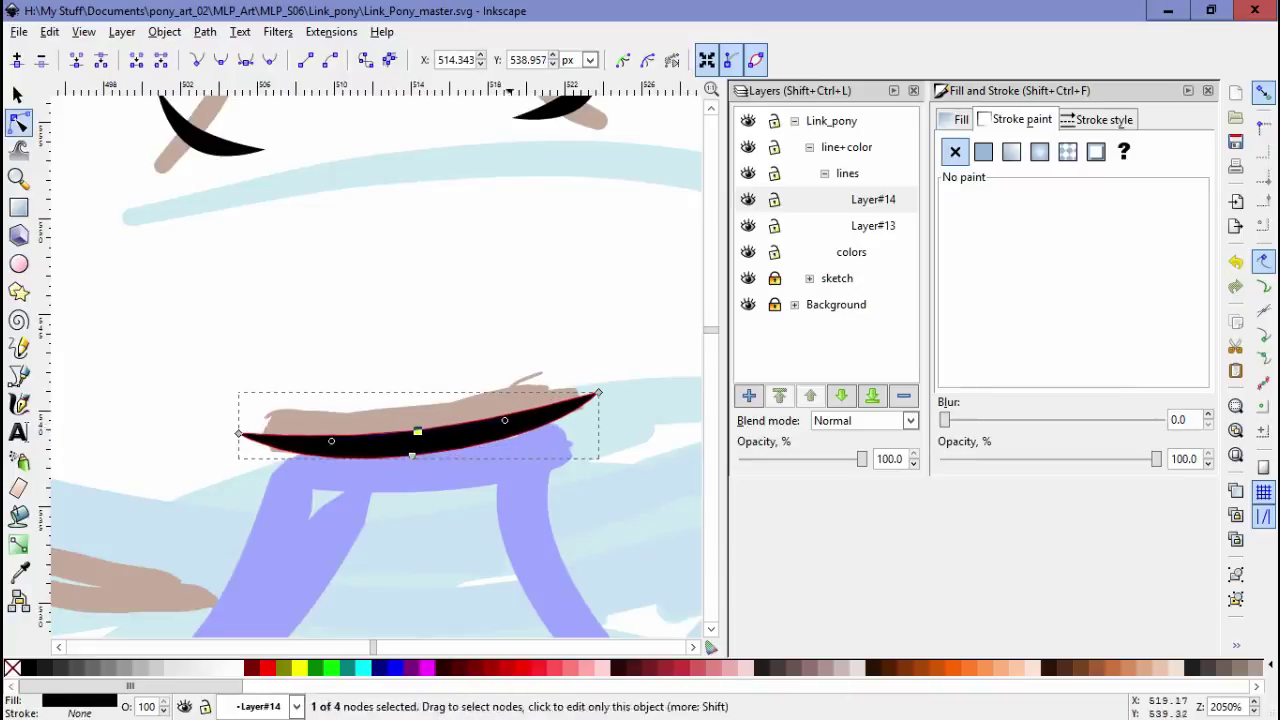
Select the muzzle line and both nostrils and scale them down slightly above the mouth
scroll(285, 474, "down", 4)
scroll(370, 300, "up", 2)
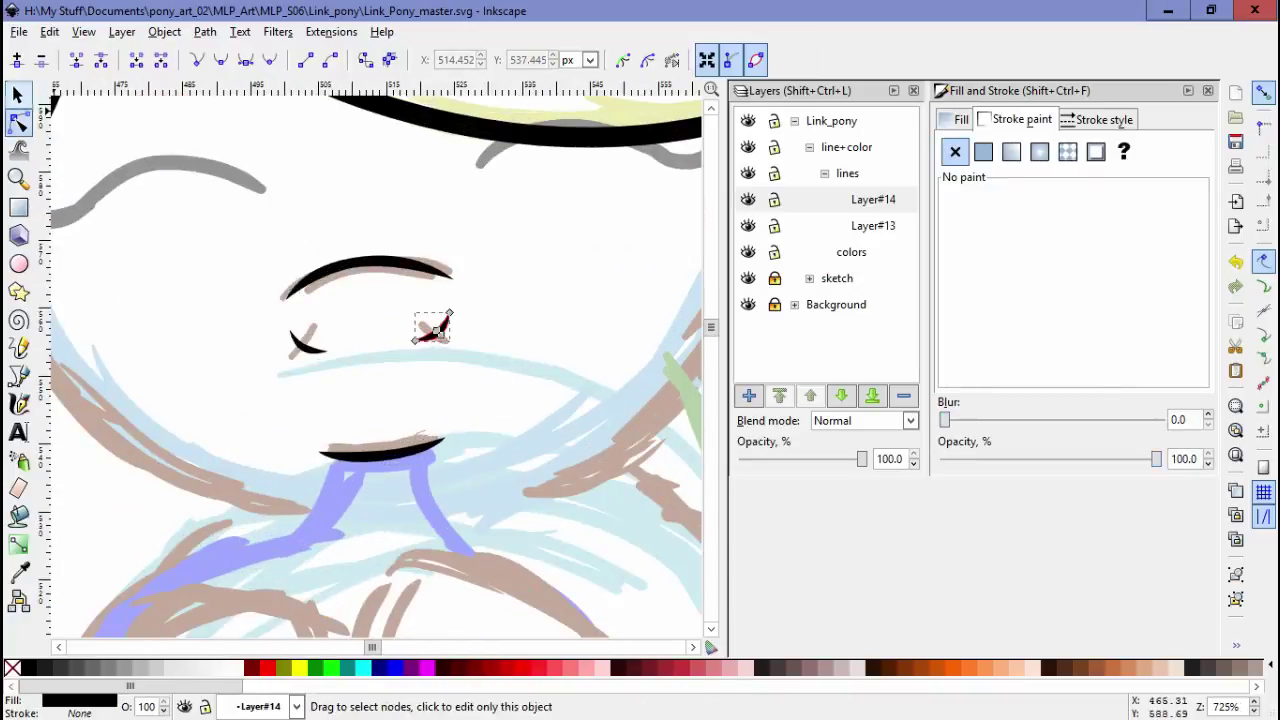
key("s")
left_click_drag(270, 250, 470, 370)
key("Escape")
Trace the left and right jaw lines as two open paths running from the hair strands toward the chin
scroll(380, 360, "down", 3)
key("b")
left_click(200, 371)
double_click(345, 437)
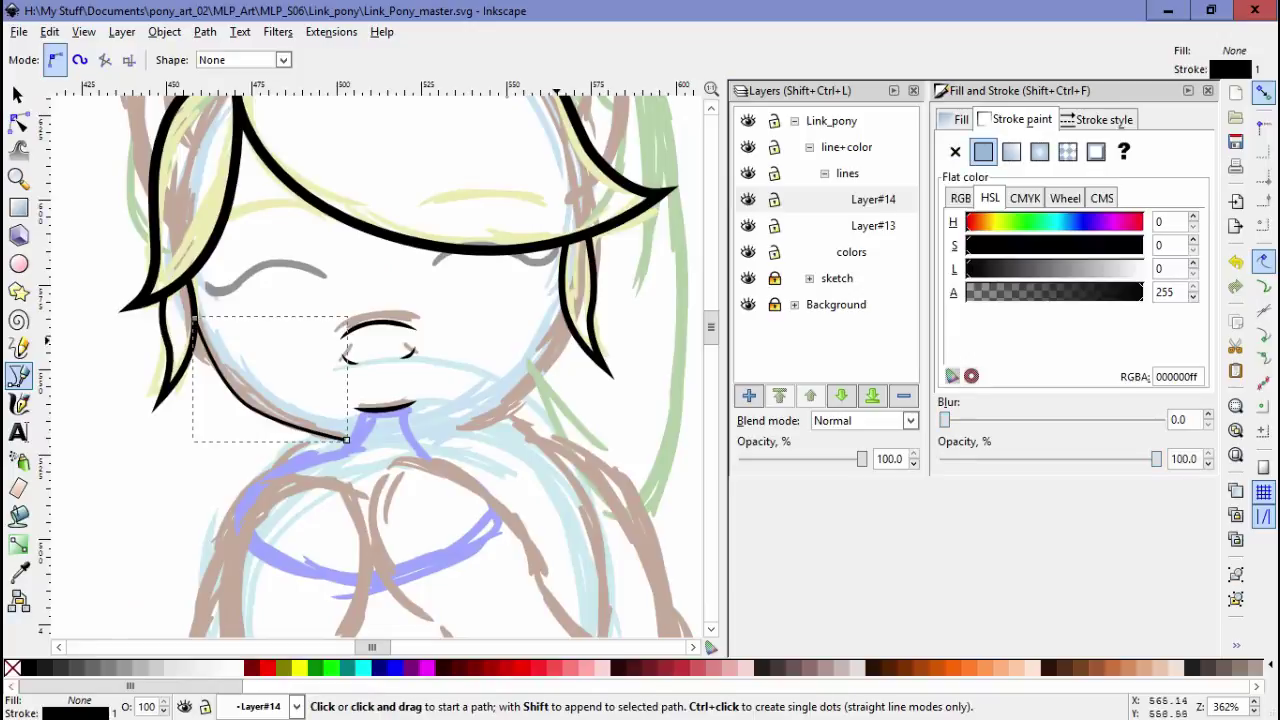
left_click(583, 252)
double_click(467, 424)
Curve both jaw lines to match the head sketch and set their stroke width to 2 px
key("n")
left_click(252, 407)
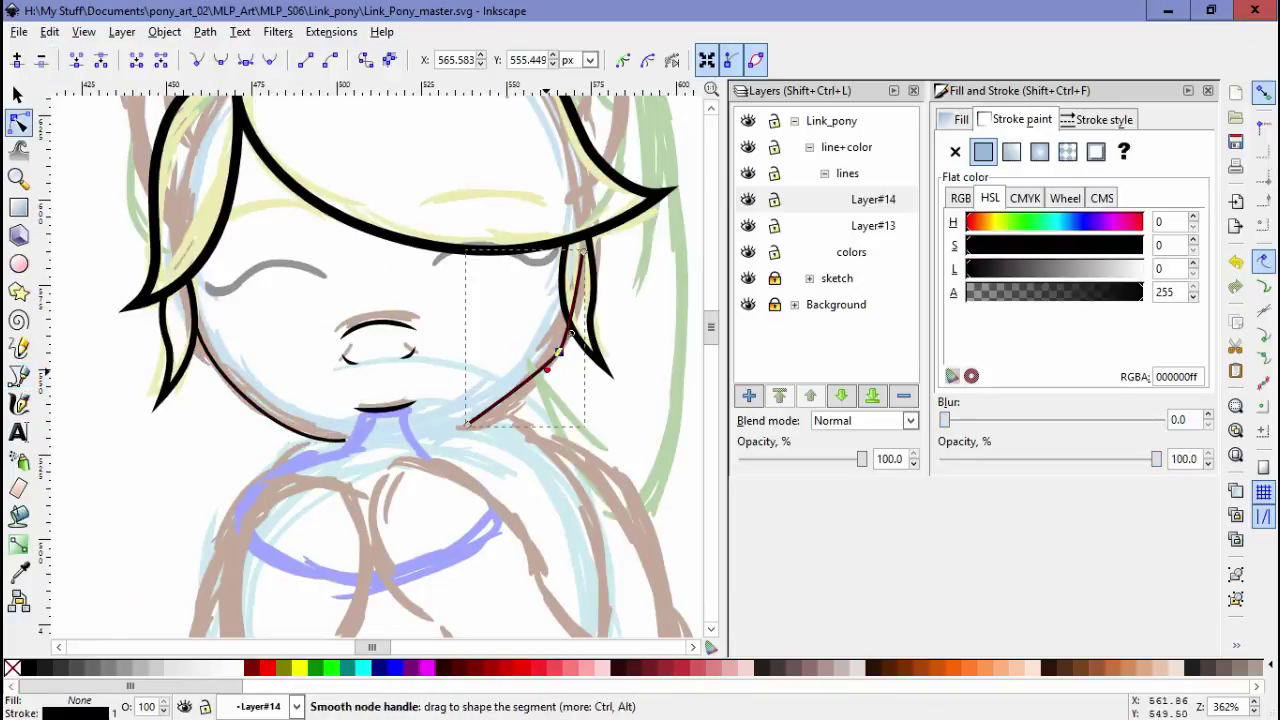
left_click(1097, 119)
Trace the right shoulder and raised foreleg as one open curved path starting at the right jaw line
scroll(380, 360, "down", 3)
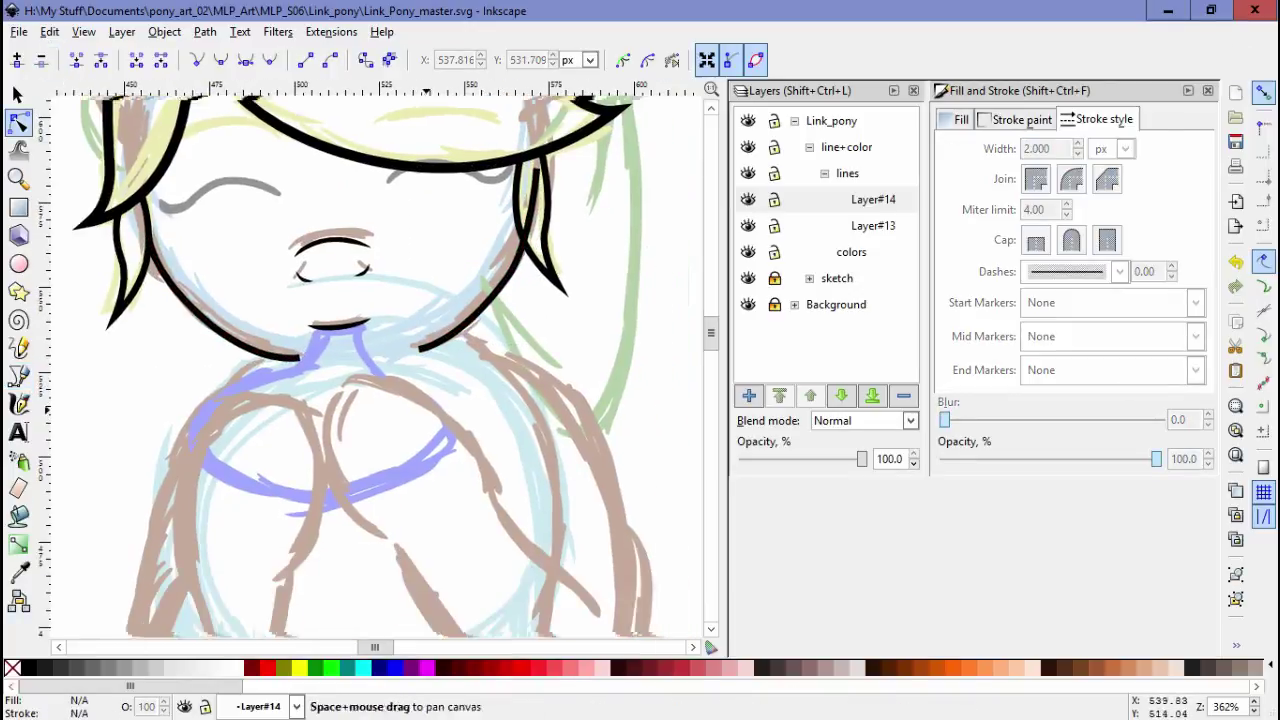
key("b")
left_click_drag(400, 222, 430, 232)
scroll(430, 232, "down", 1)
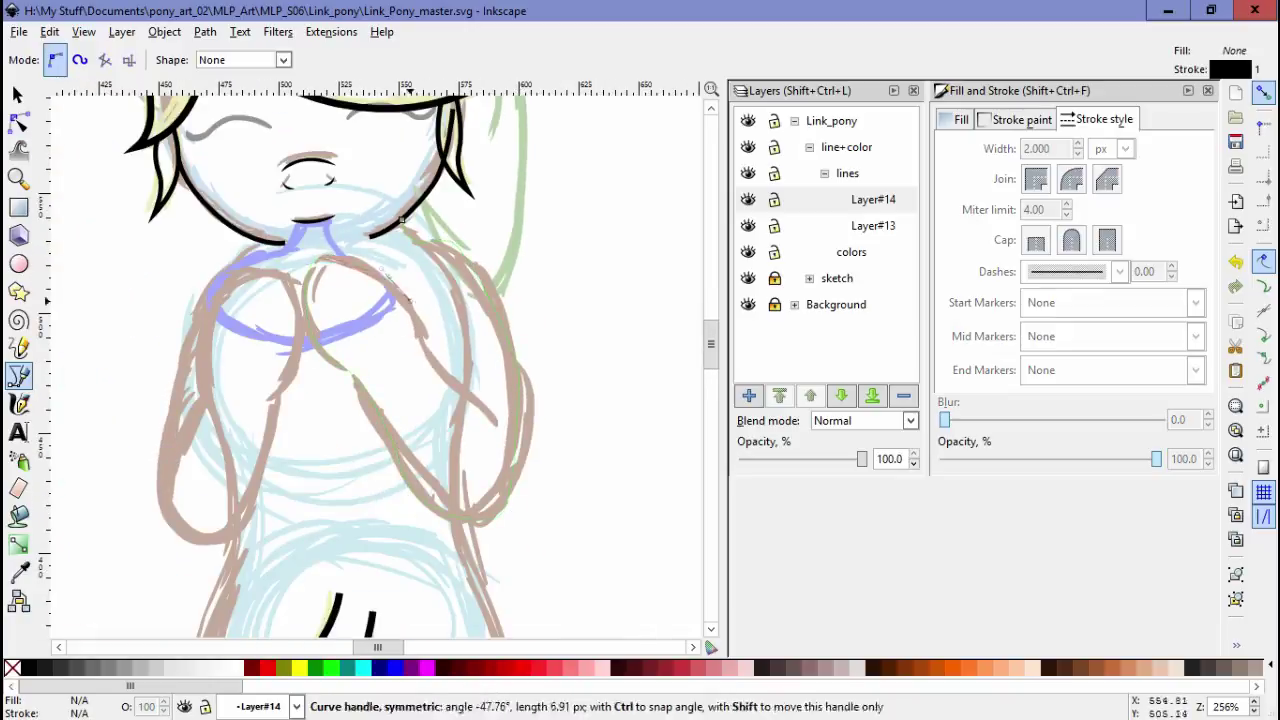
key("Return")
Adjust the nodes and handles of the right foreleg path so its curves follow the shoulder, arm and hoof sketch
scroll(490, 424, "up", 1)
key("n")
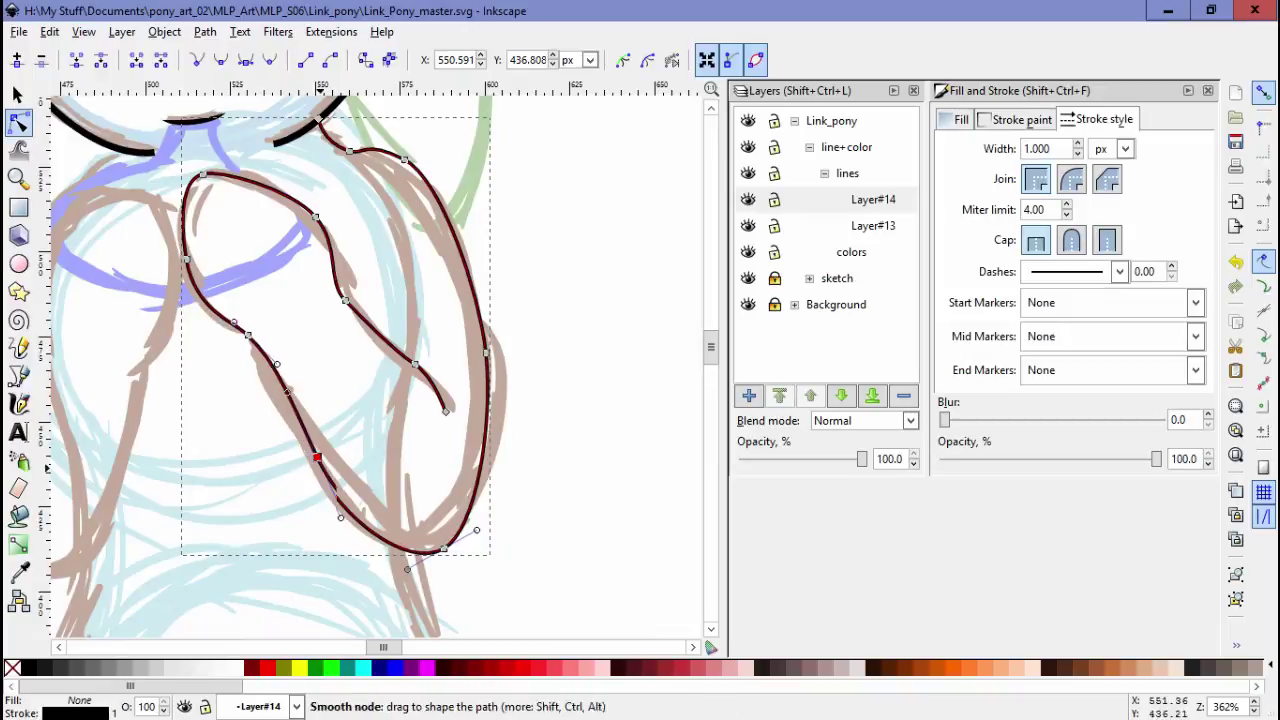
scroll(316, 457, "up", 4)
scroll(320, 470, "left", 2)
scroll(418, 452, "up", 1)
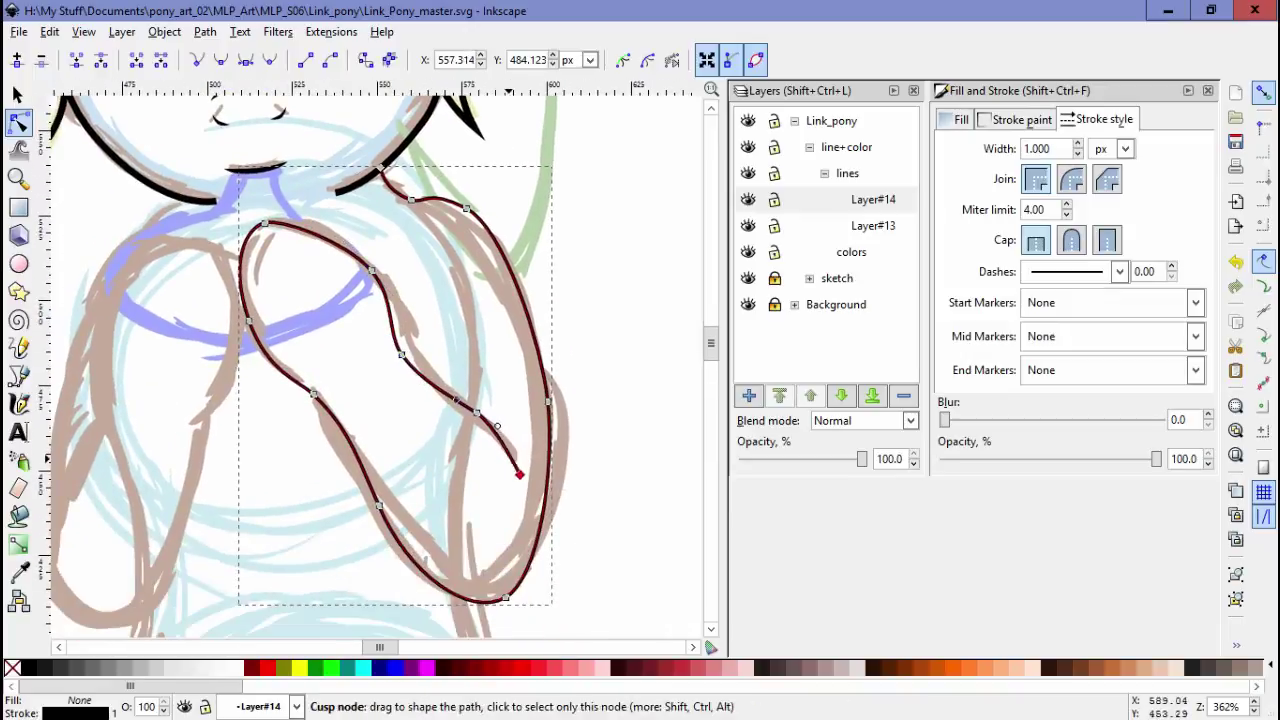
scroll(300, 300, "left", 2)
left_click(268, 278)
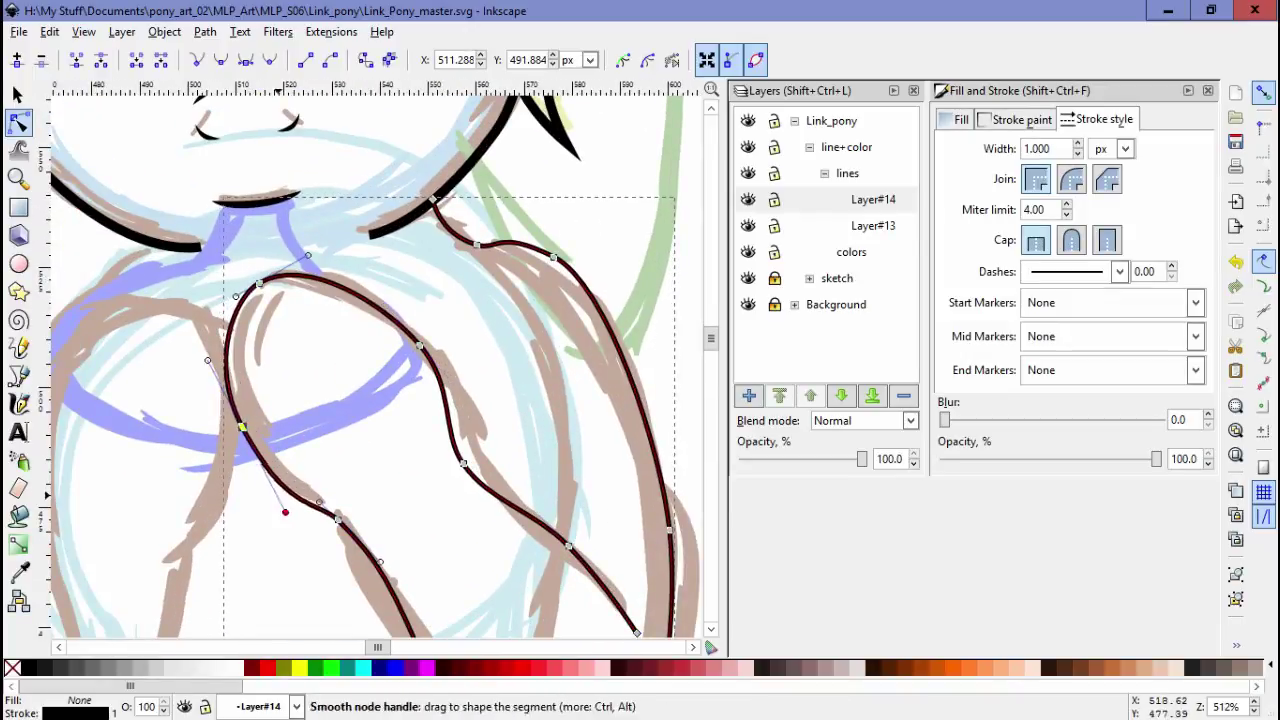
mouse_move(304, 513)
left_mouse_down()
mouse_move(290, 380)
mouse_move(260, 360)
mouse_move(306, 302)
left_mouse_up()
scroll(388, 329, "down", 3)
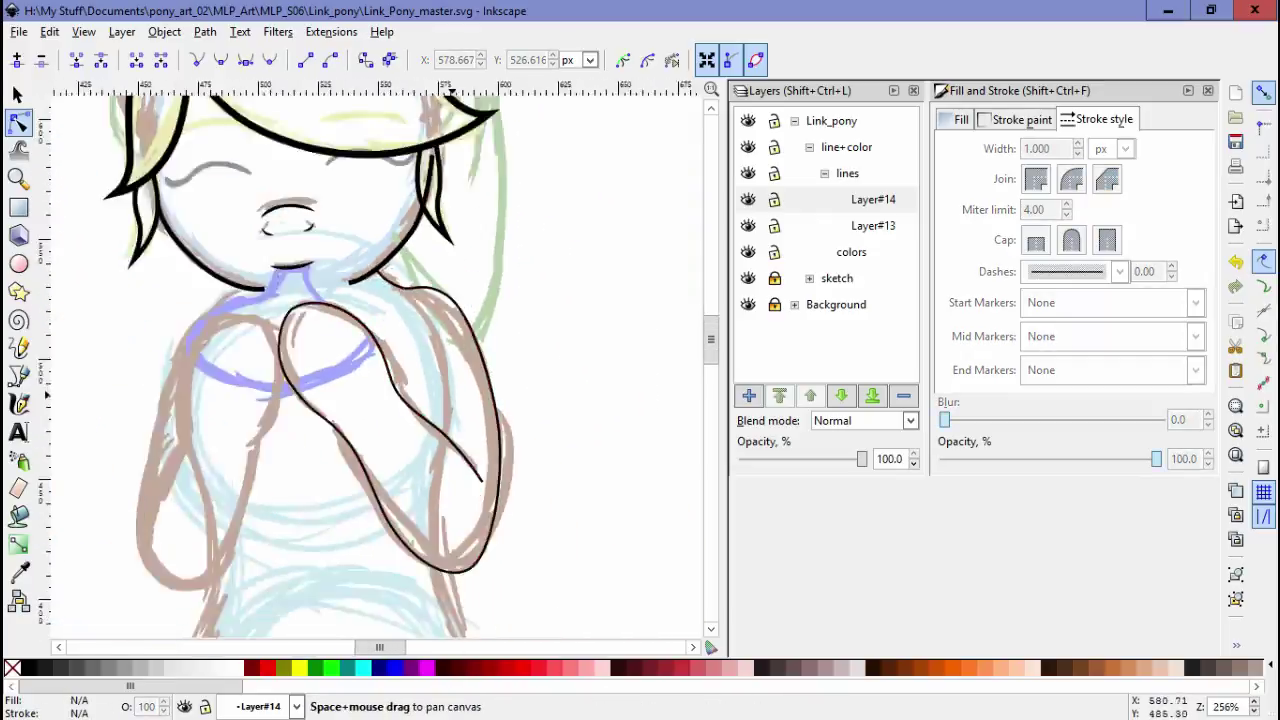
key("Escape")
Trace the left shoulder and raised foreleg as one open path starting at the left jaw line
scroll(334, 453, "up", 4)
scroll(450, 460, "down", 3)
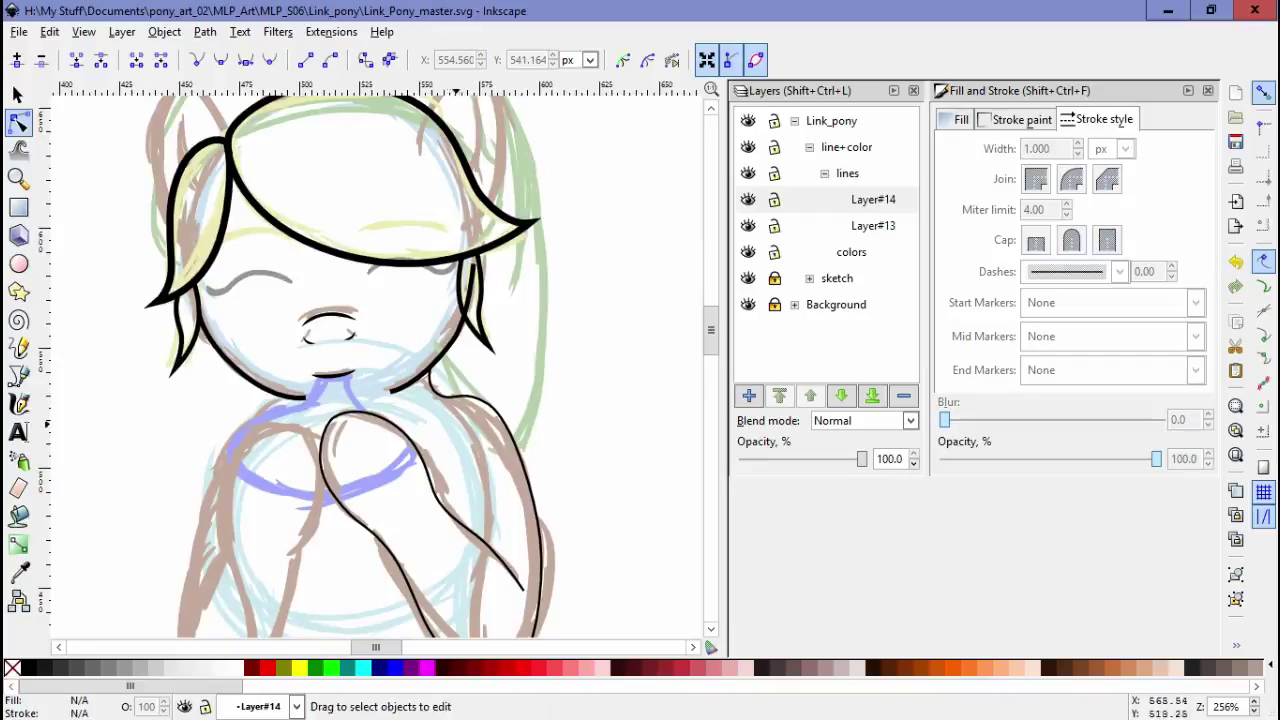
left_click_drag(400, 470, 410, 200)
key("b")
scroll(330, 300, "up", 2)
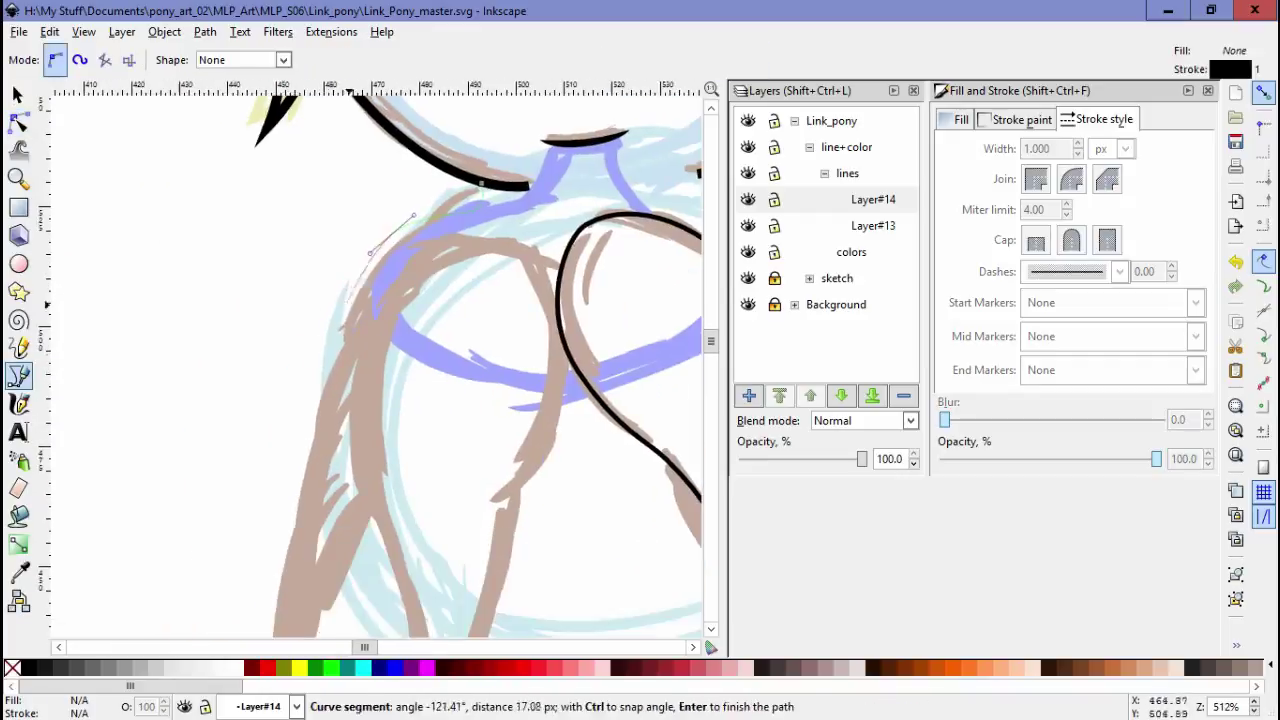
scroll(352, 283, "down", 2)
left_click(375, 264)
key("Return")
Smooth and reshape the left foreleg path to match the sketched shoulder, elbow and raised hoof
key("n")
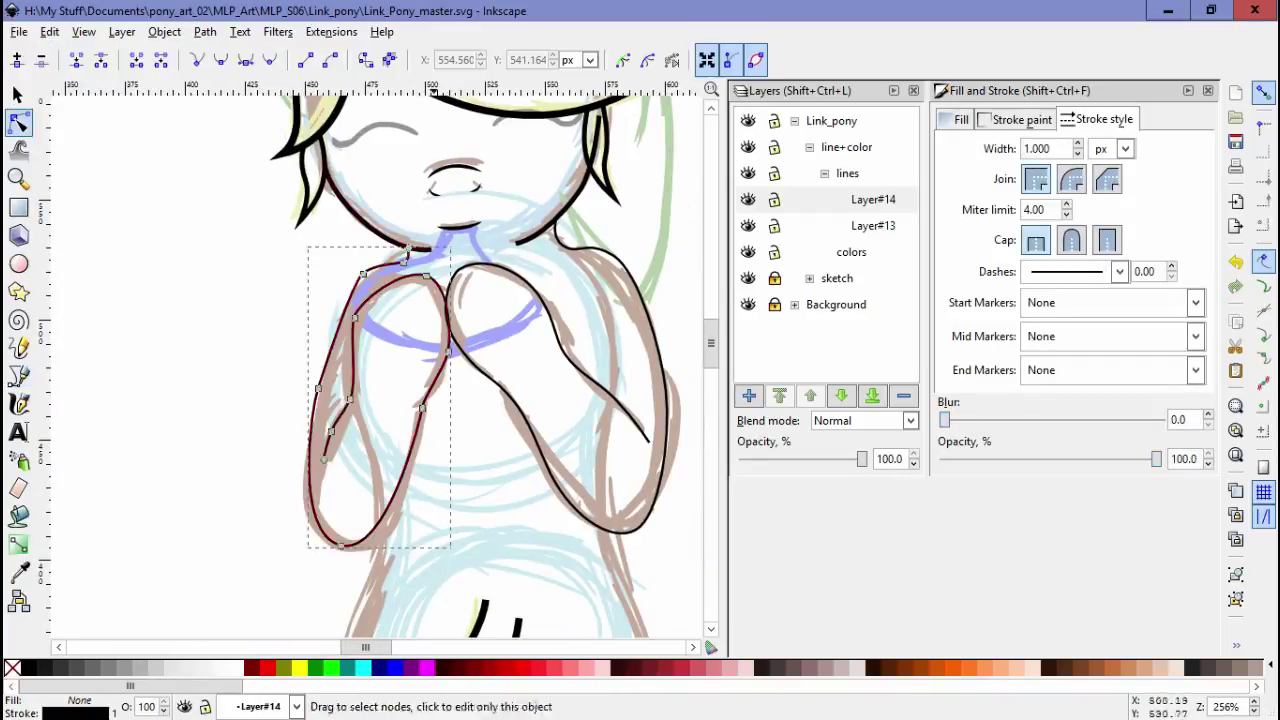
scroll(325, 316, "up", 2)
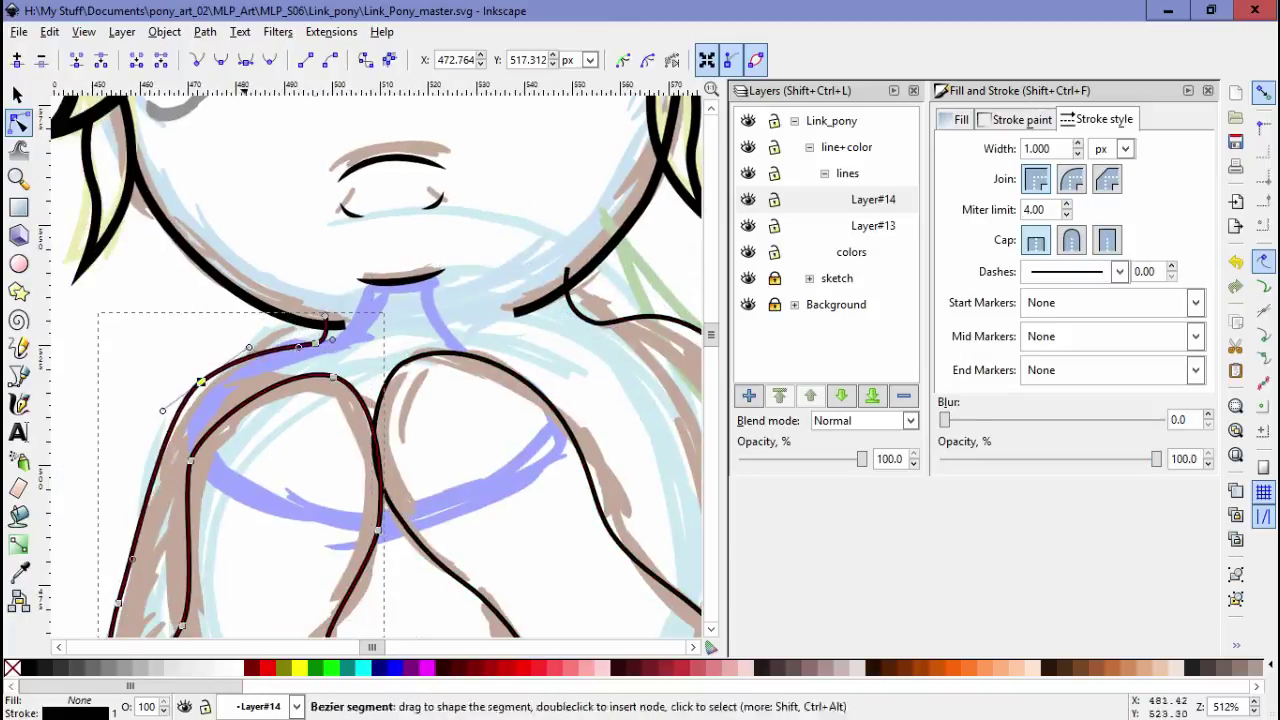
scroll(400, 400, "down", 5)
left_click(165, 470)
scroll(300, 400, "down", 2)
scroll(274, 400, "up", 1)
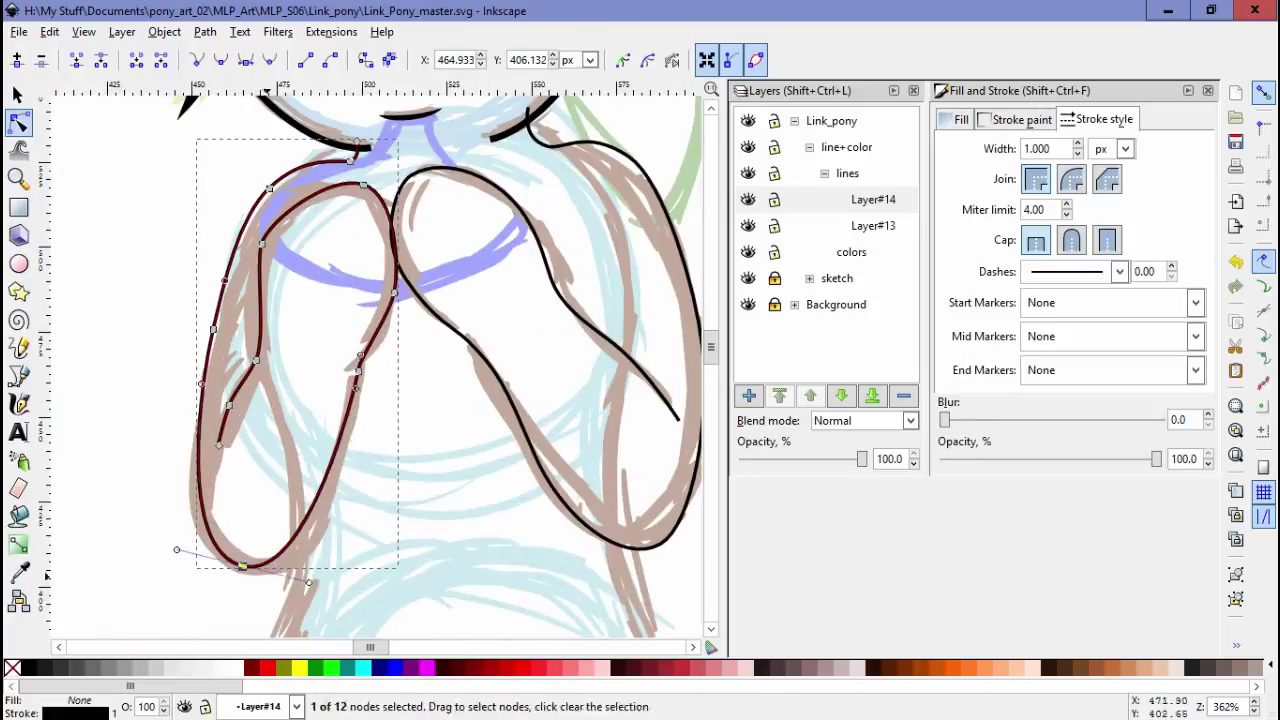
scroll(300, 350, "up", 3)
left_click(262, 243)
scroll(283, 411, "up", 1)
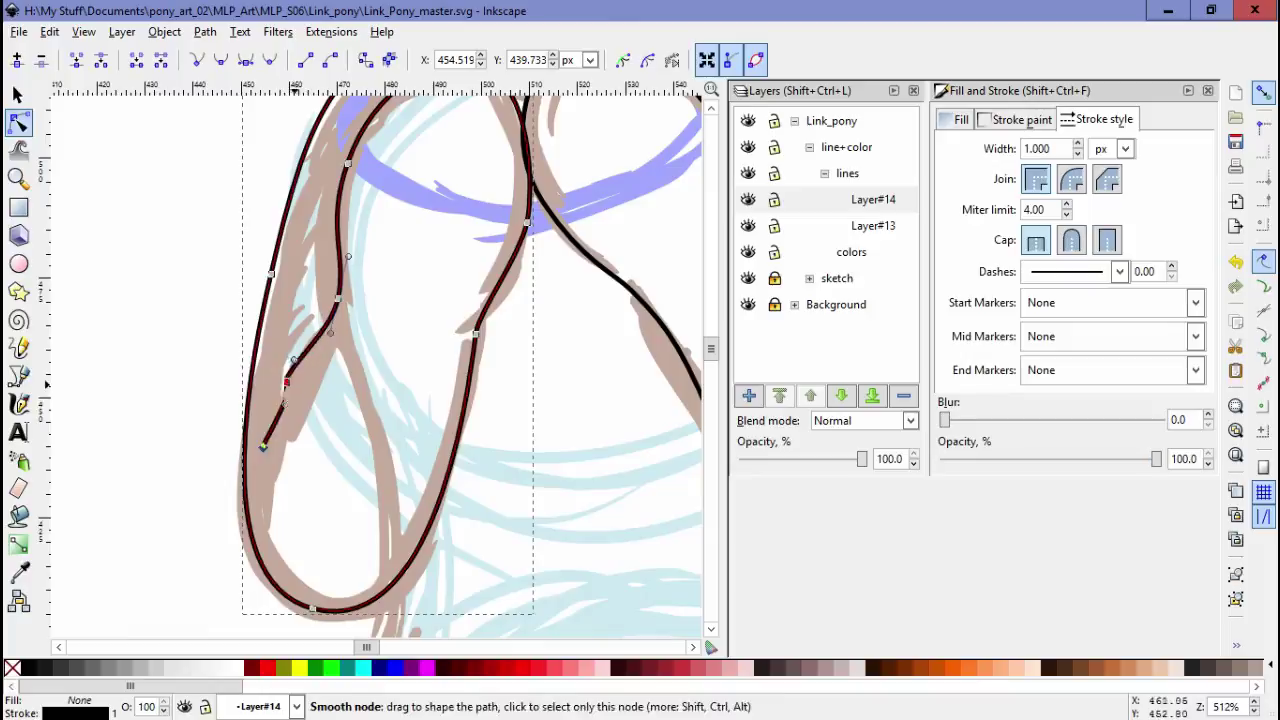
scroll(308, 357, "up", 3)
scroll(308, 357, "down", 1)
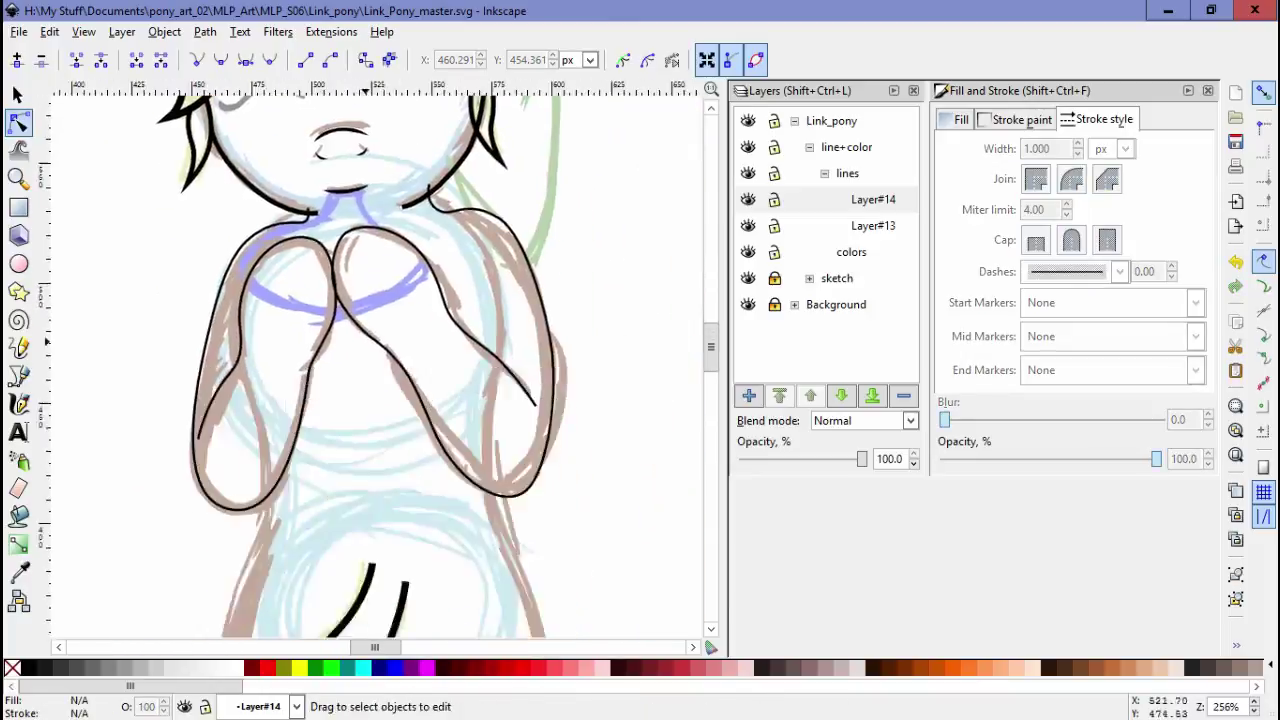
left_click_drag(197, 325, 243, 380)
key("Escape")
Set the stroke width of both foreleg paths to 2 px
scroll(380, 360, "down", 5)
scroll(380, 360, "up", 5)
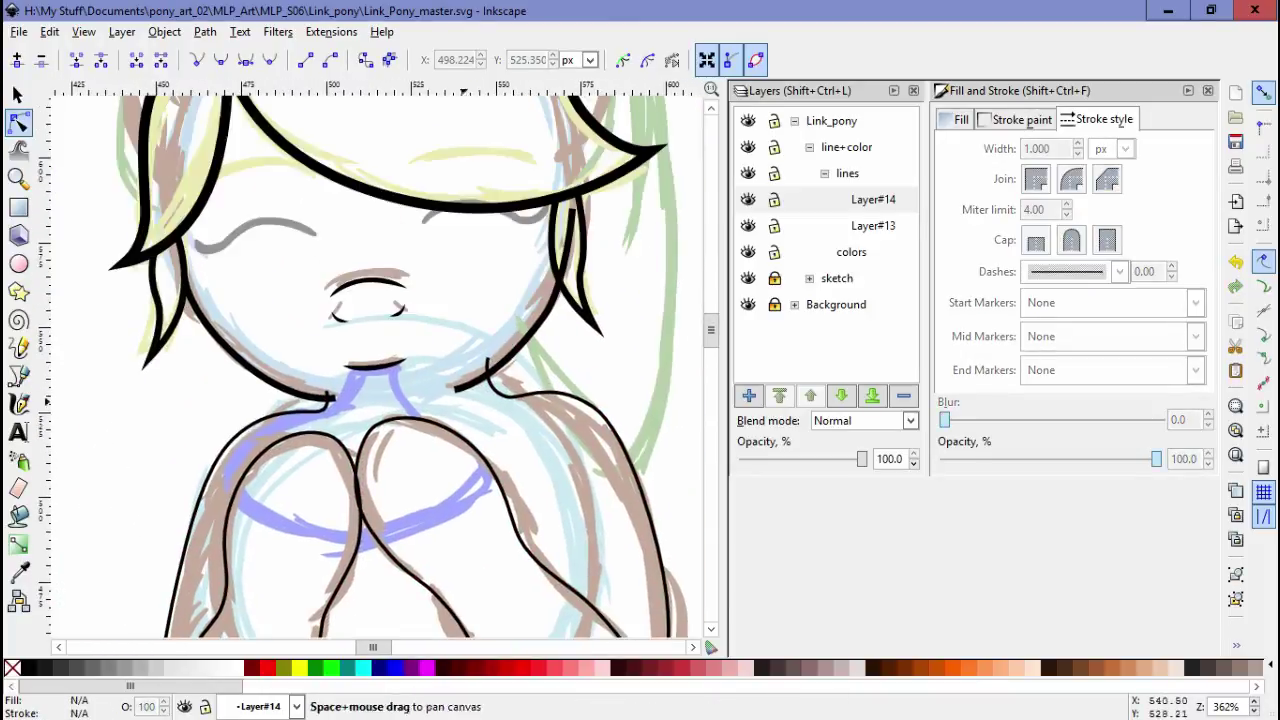
scroll(380, 360, "up", 3)
scroll(380, 360, "down", 4)
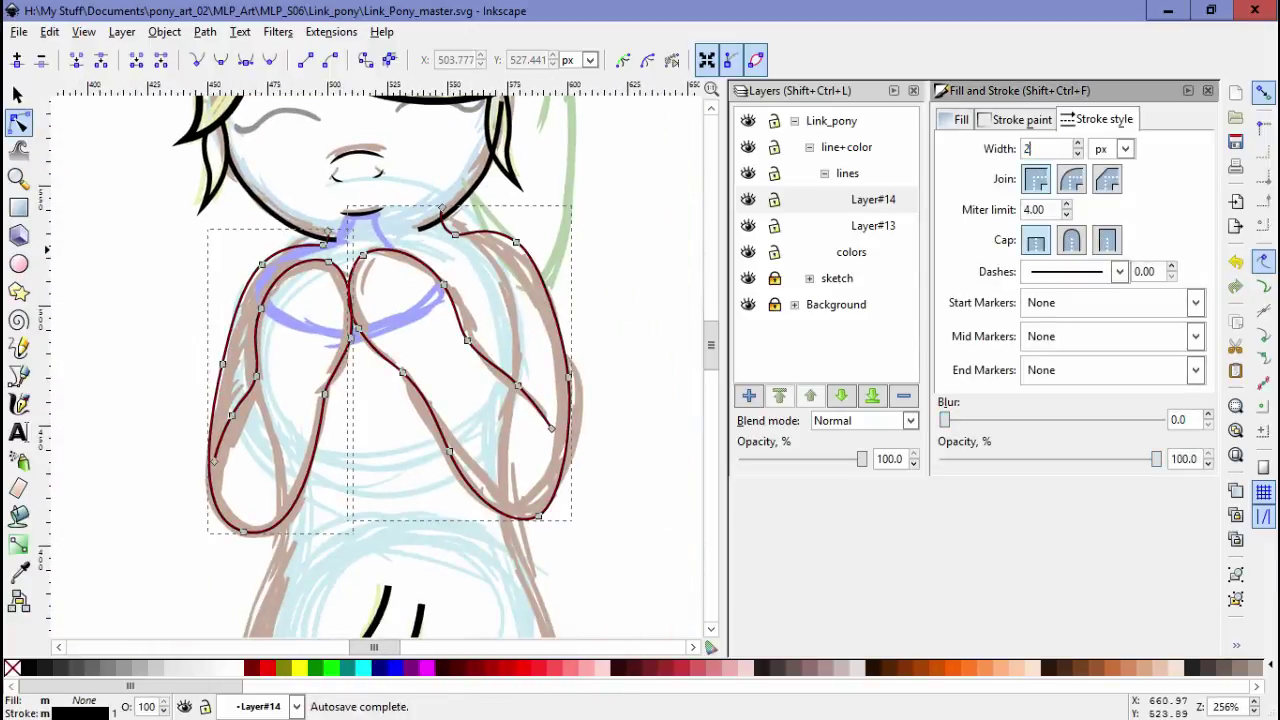
key("Escape")
Draw a short curved crease line with a 2 px stroke at the bend of the right raised foreleg
scroll(380, 360, "down", 2)
scroll(380, 360, "up", 1)
scroll(380, 360, "up", 5)
key("b")
scroll(380, 360, "down", 2)
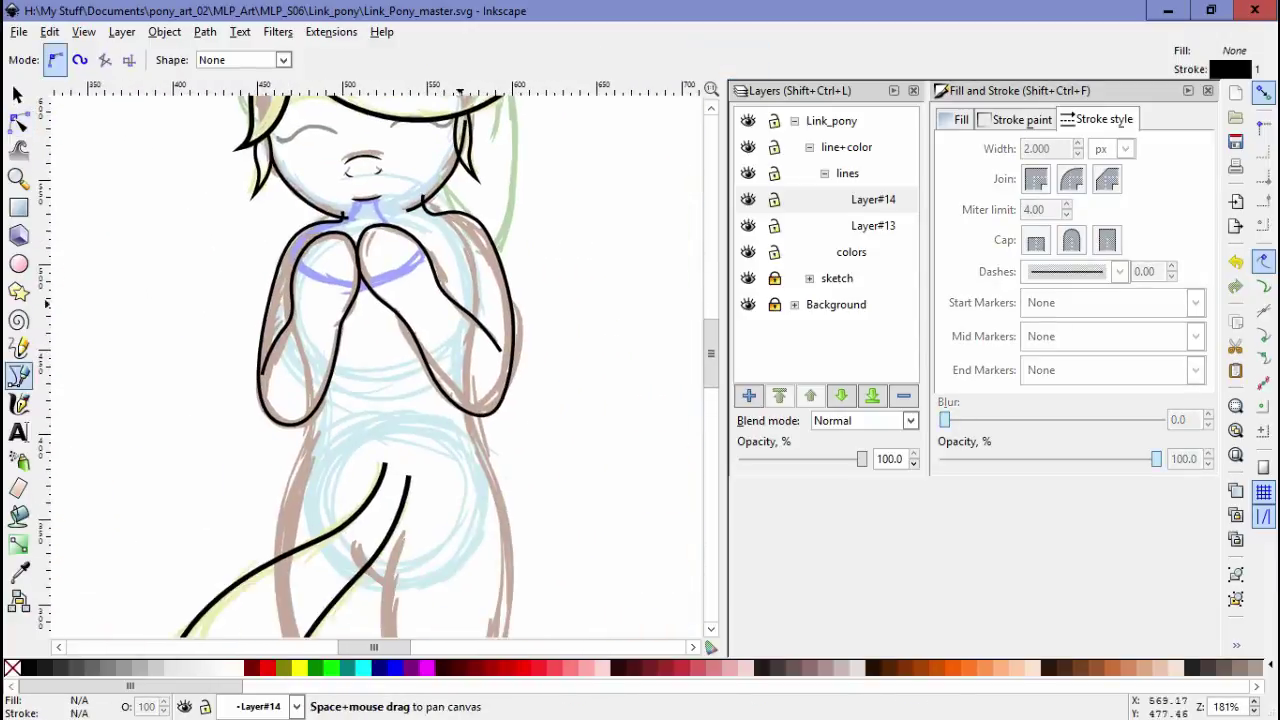
scroll(380, 360, "up", 1)
left_click(390, 258)
double_click(408, 333)
key("Escape")
scroll(400, 330, "up", 2)
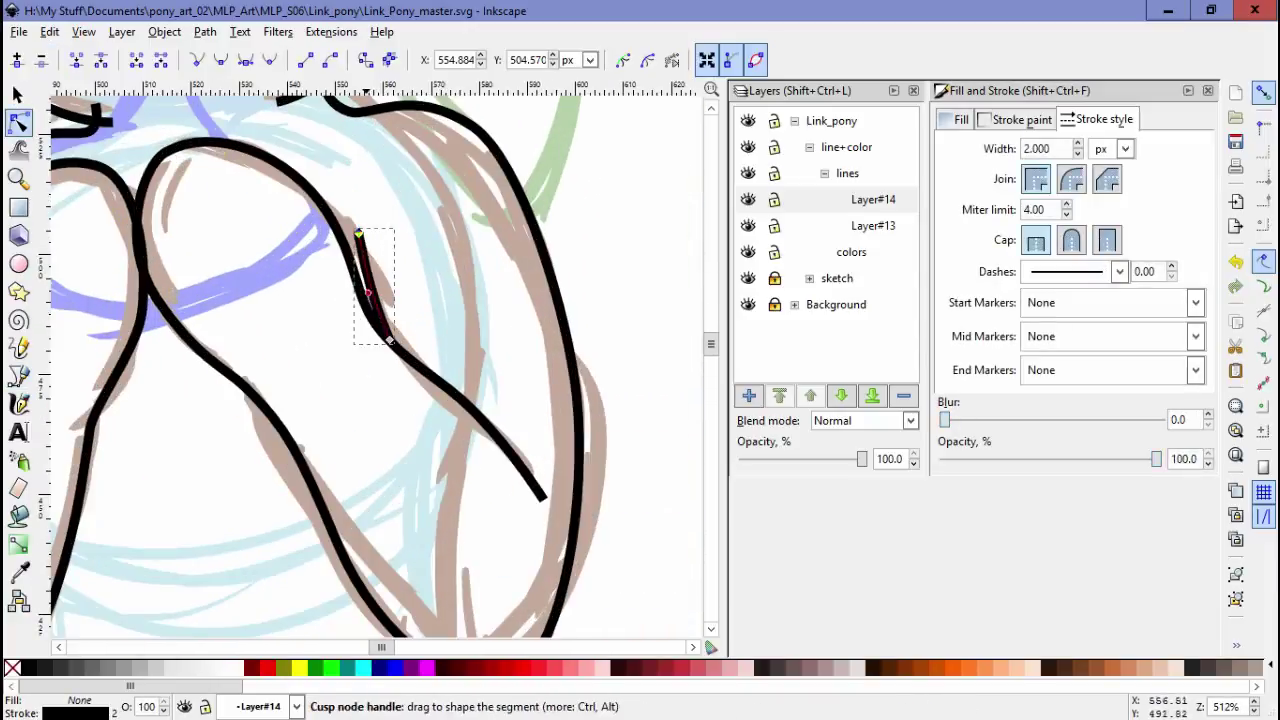
Trace the left side of the torso and left thigh as one open curved path with a 2 px stroke
scroll(400, 330, "down", 5)
key("Return")
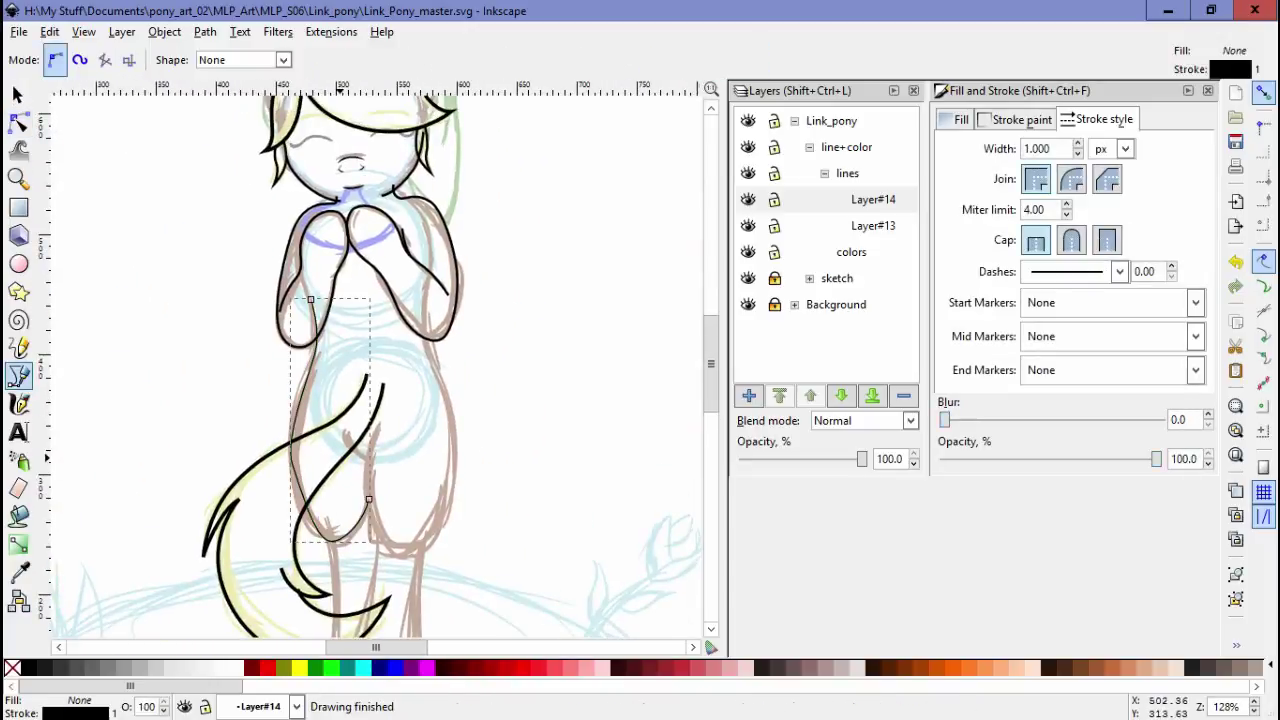
key("n")
scroll(305, 510, "up", 2)
left_click_drag(420, 548, 453, 597)
scroll(296, 590, "down", 1)
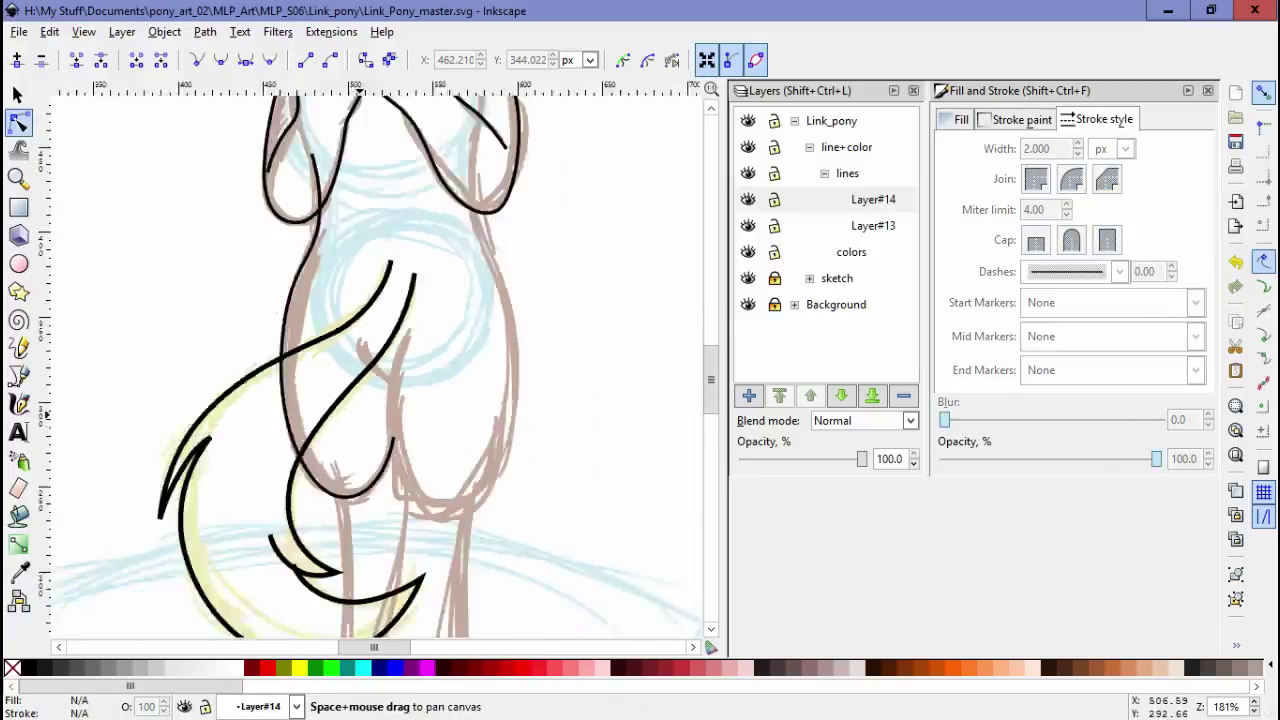
Trace the right side of the torso and right thigh as one open path ending near the base of the tail
key("b")
left_click(406, 143)
left_click(340, 331)
key("Return")
Curve the right torso and thigh path to match the body sketch and set its stroke width to 2 px
key("n")
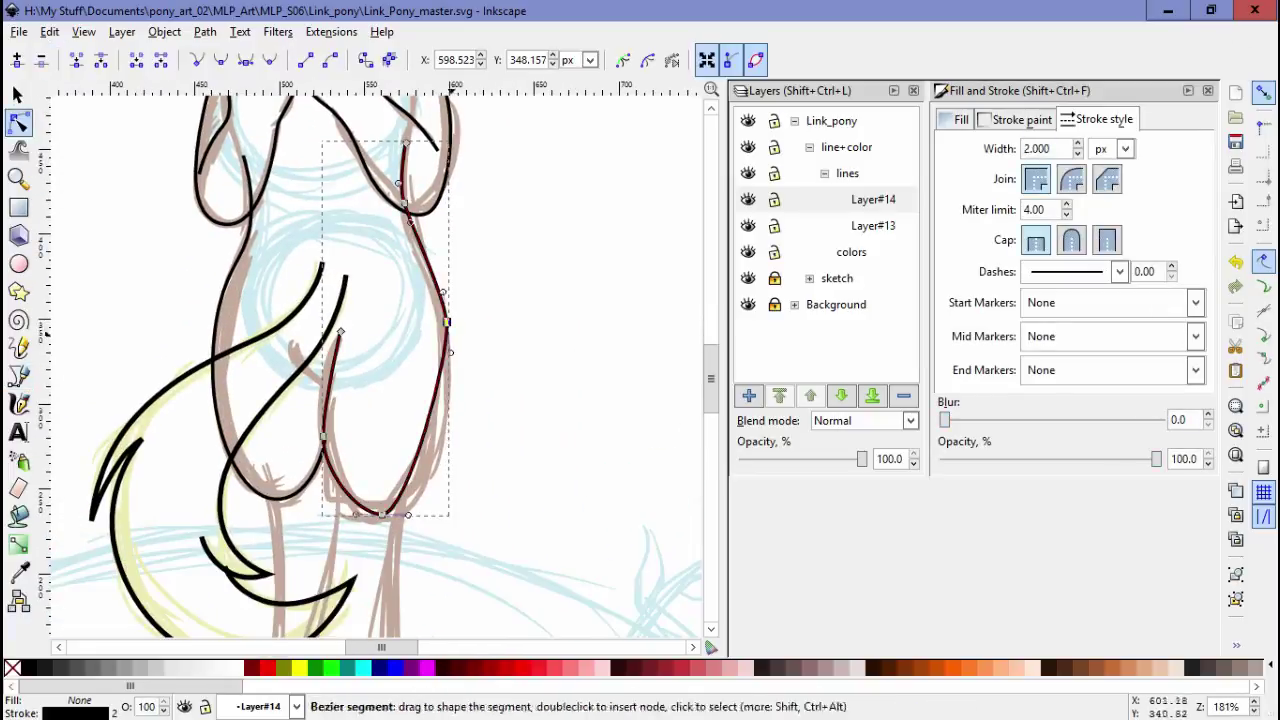
scroll(407, 474, "up", 1)
left_click(381, 515)
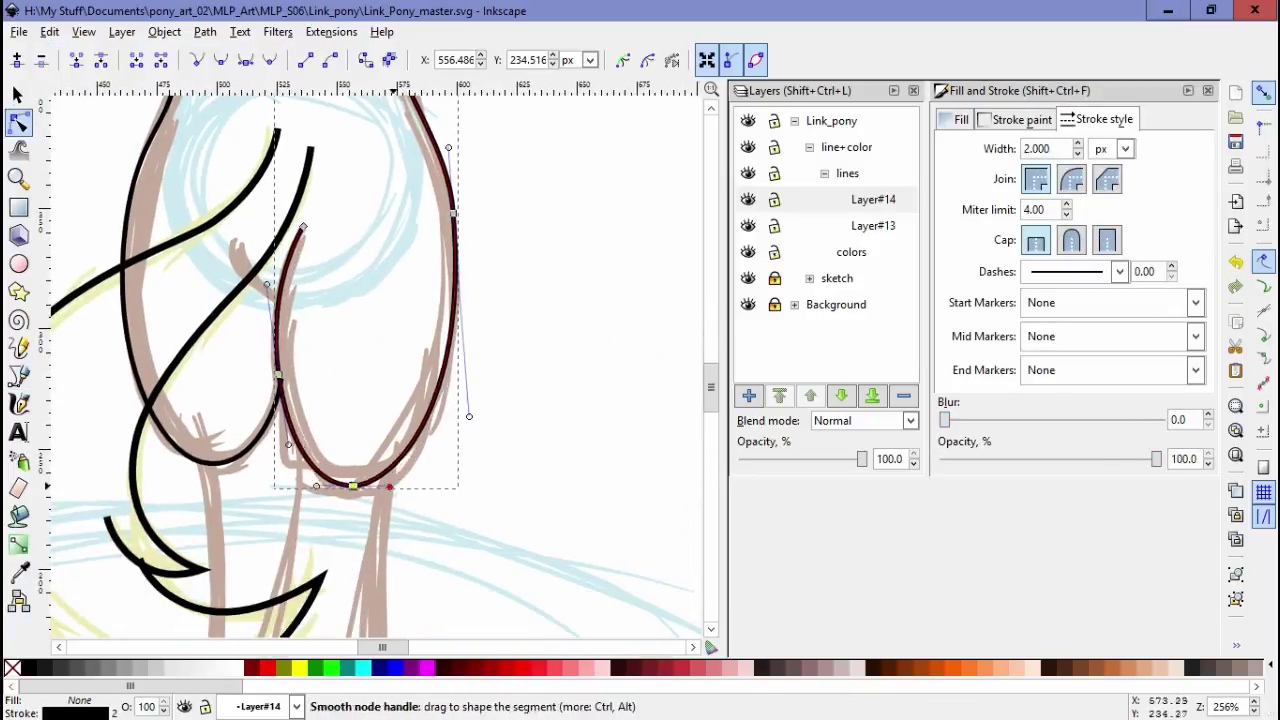
scroll(353, 487, "down", 1)
scroll(420, 440, "up", 3)
key("Escape")
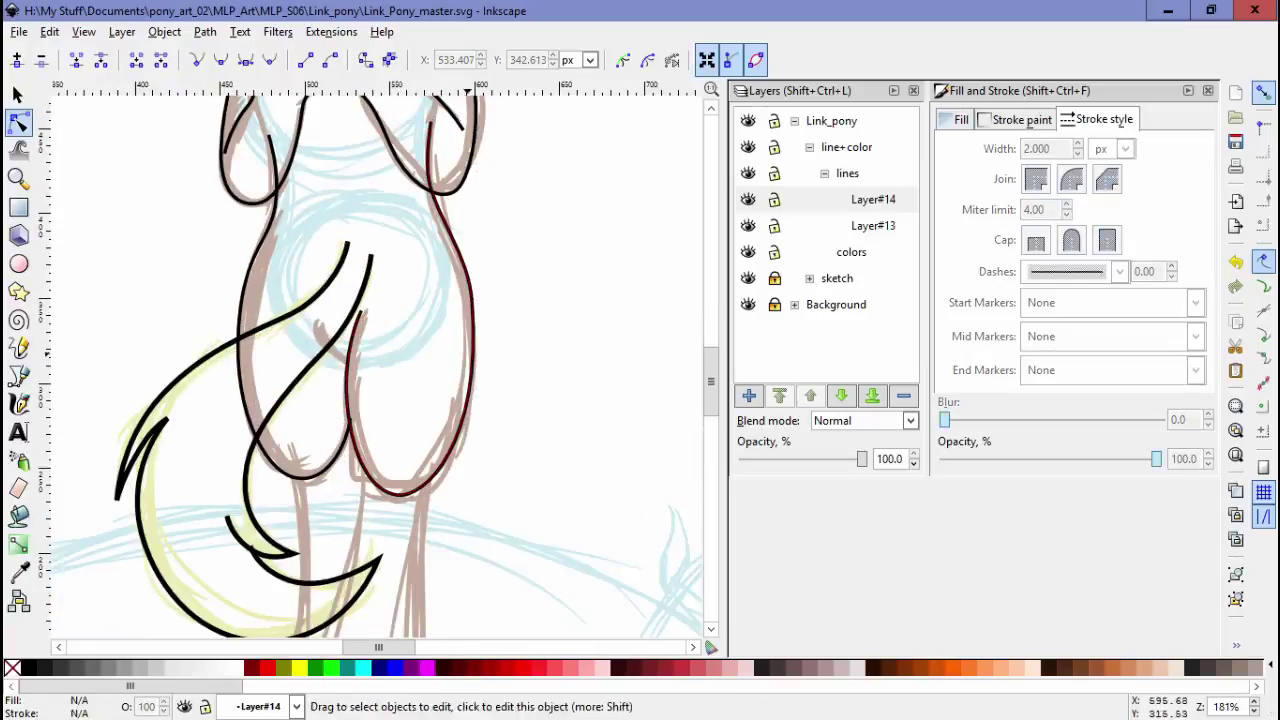
left_click(398, 493)
key("Escape")
Trace the right hind leg and hoof as one open path beginning and ending at the right thigh
scroll(420, 300, "up", 1)
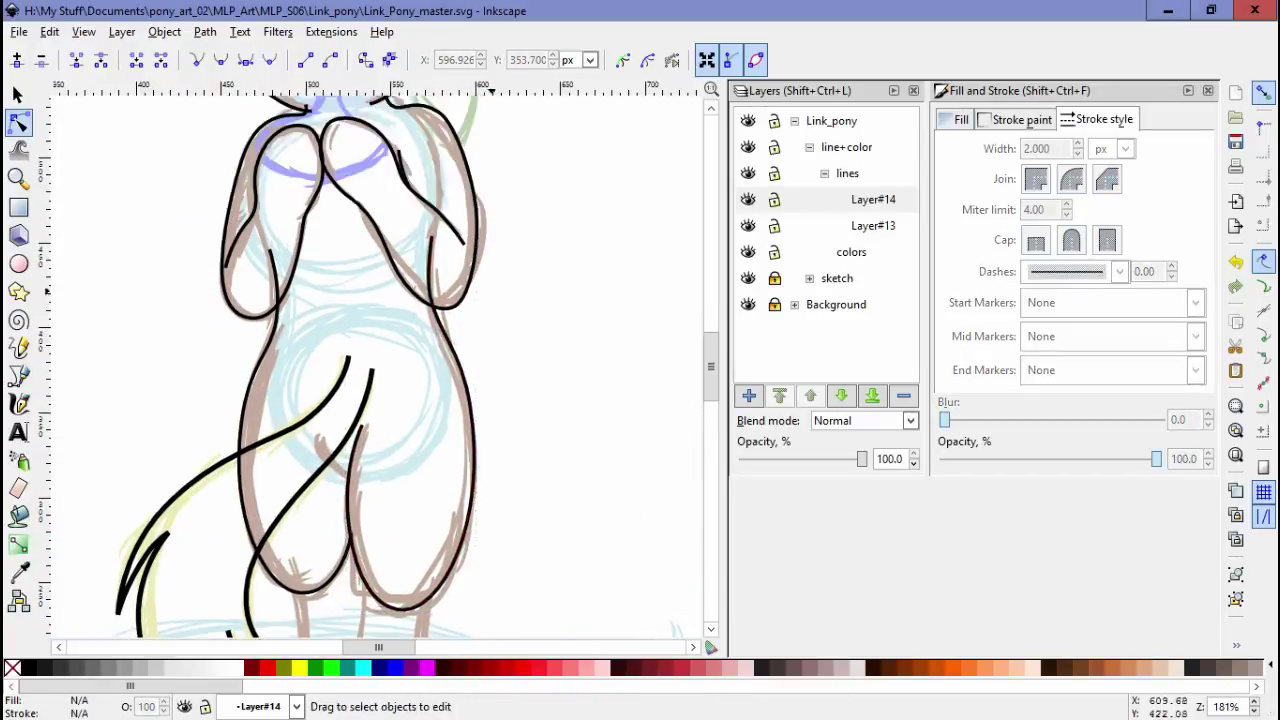
key("b")
scroll(351, 282, "down", 5)
left_click(428, 540)
left_click(415, 421)
left_click(430, 306)
key("Return")
Curve the right hind leg path, round its hoof corners and set its stroke width to 2 px
key("n")
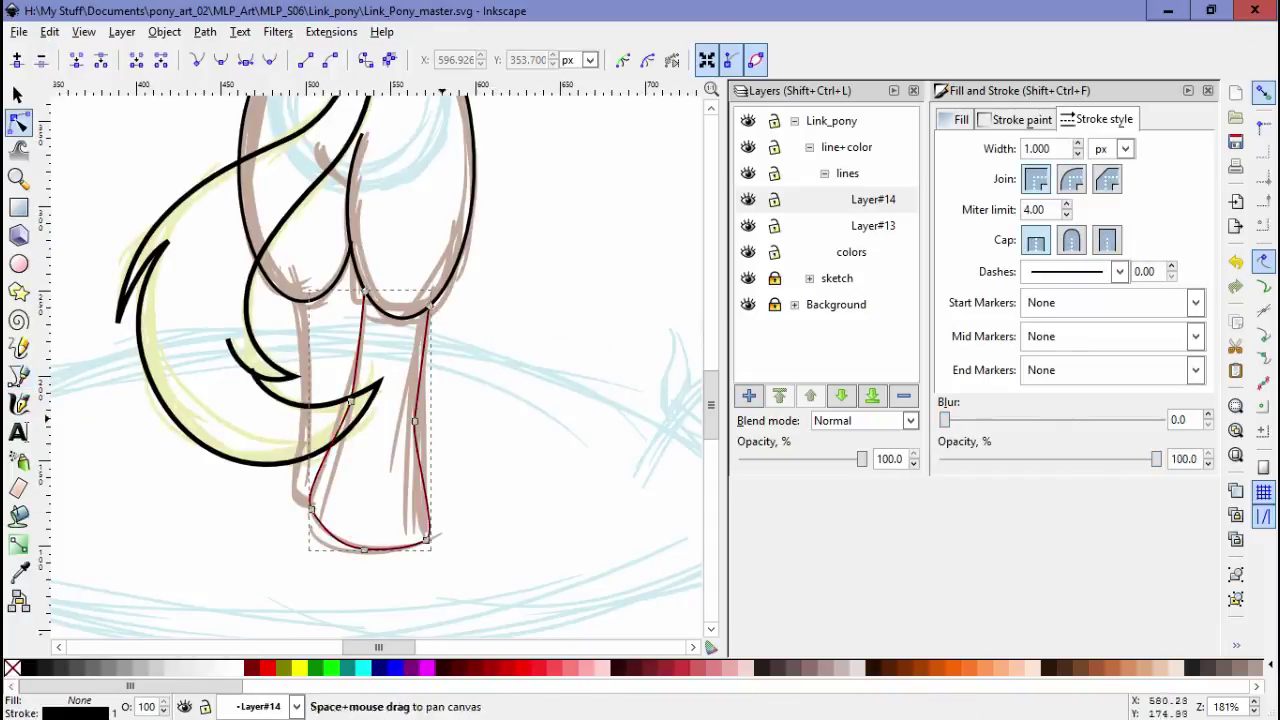
scroll(443, 411, "up", 1)
scroll(300, 480, "down", 2)
left_click(268, 515)
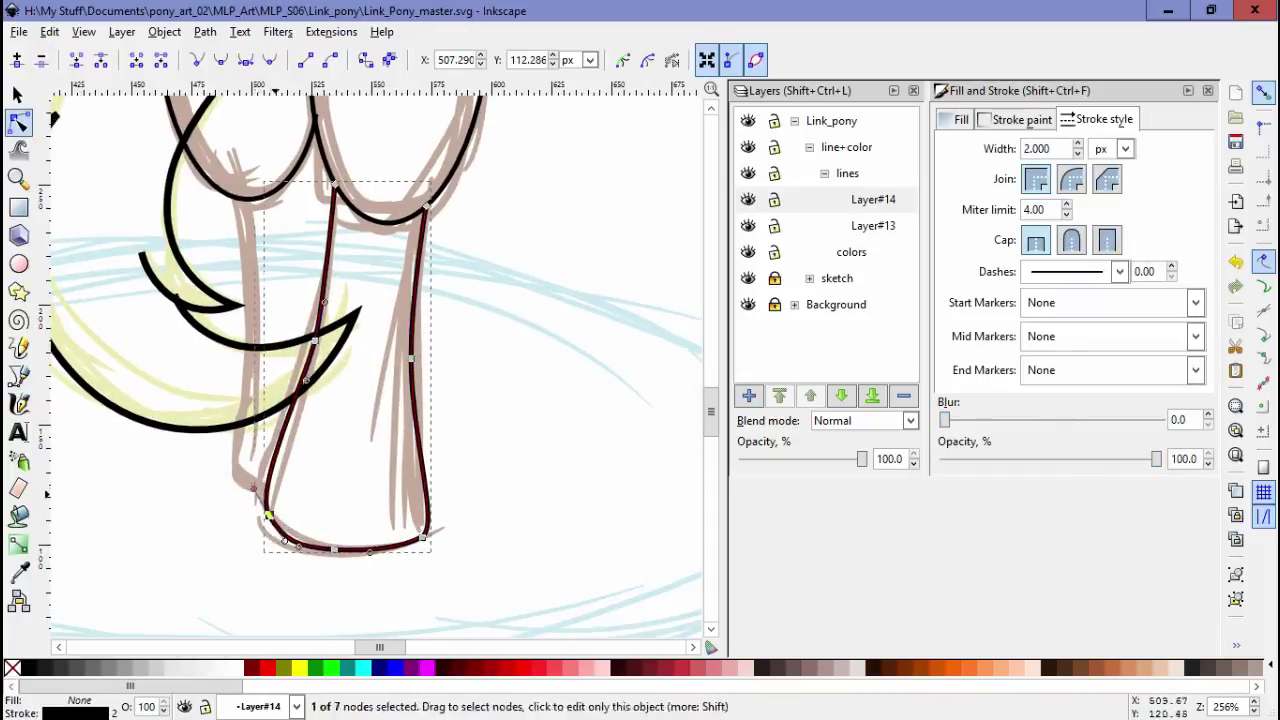
scroll(285, 440, "up", 4)
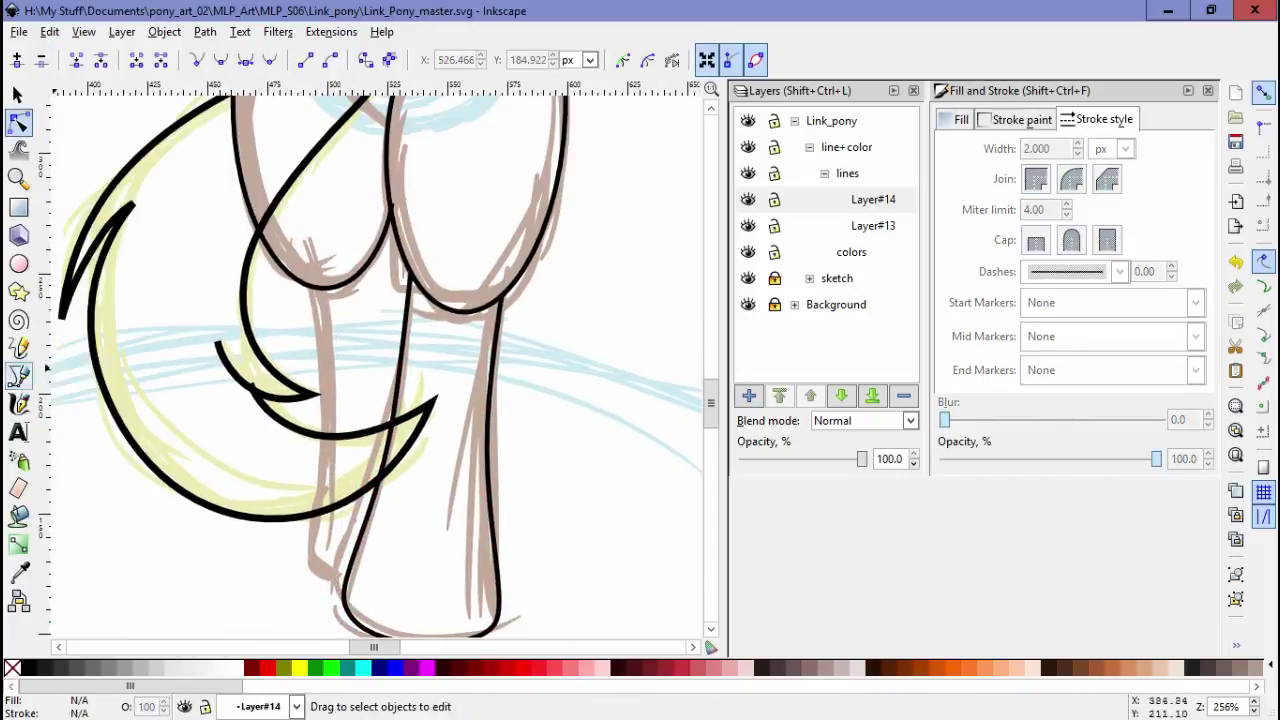
Trace the left hind leg and hoof as an open path from the left thigh to behind the right hind leg
key("b")
left_click(318, 289)
left_click(304, 552)
left_click(346, 581)
left_click(384, 575)
key("Return")
Curve the left hind leg path to fit the leg and hoof sketch, with a 2 px stroke
key("n")
left_click(346, 579)
scroll(340, 560, "up", 1)
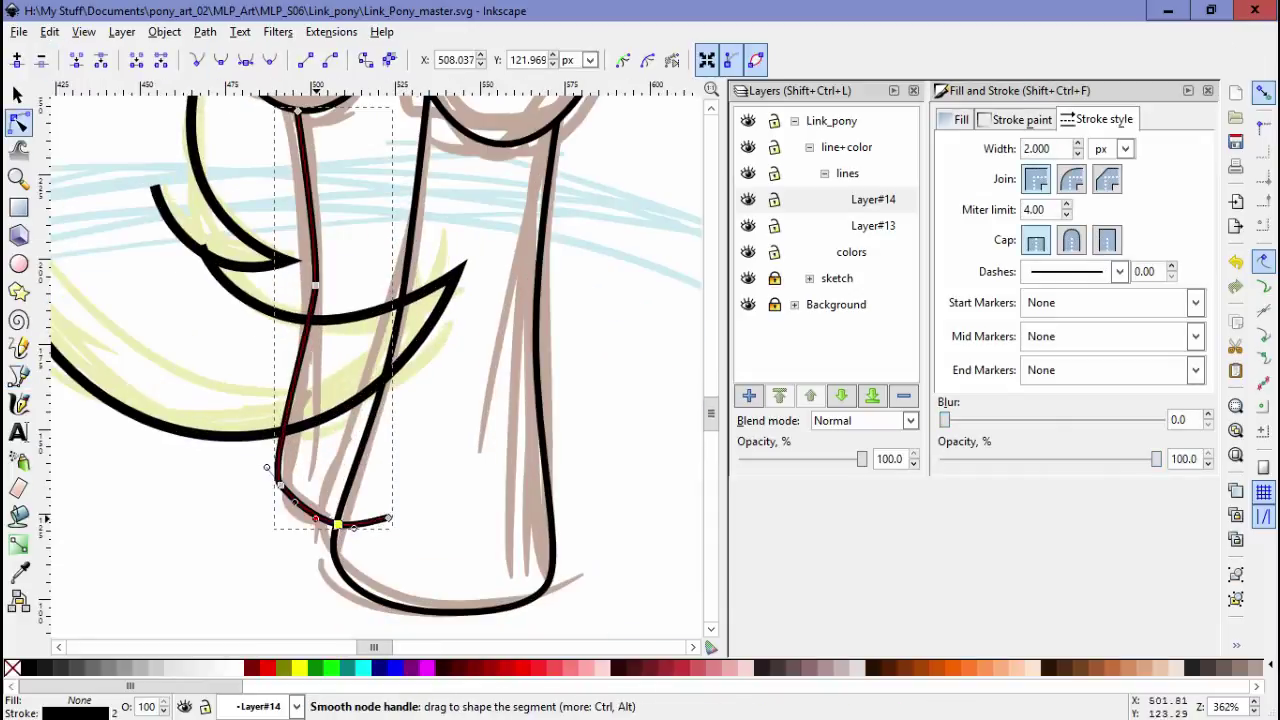
scroll(370, 360, "up", 1)
left_click(321, 333)
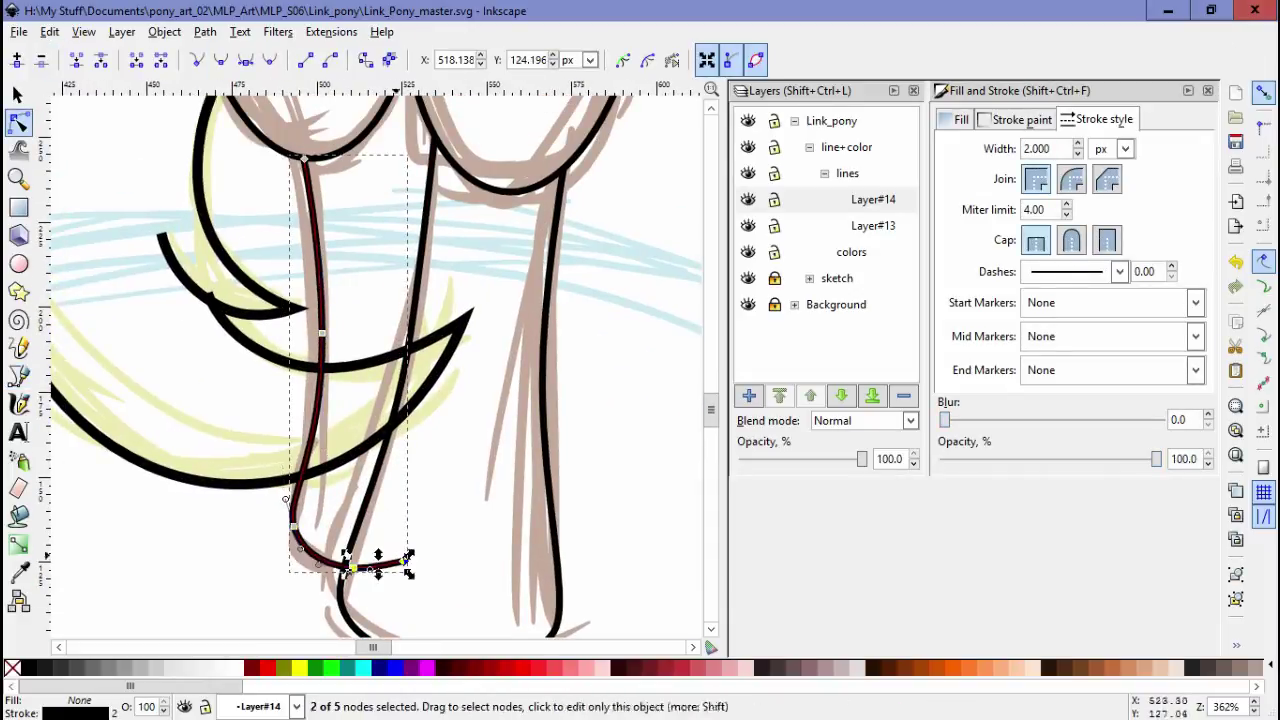
scroll(375, 360, "down", 2)
key("Escape")
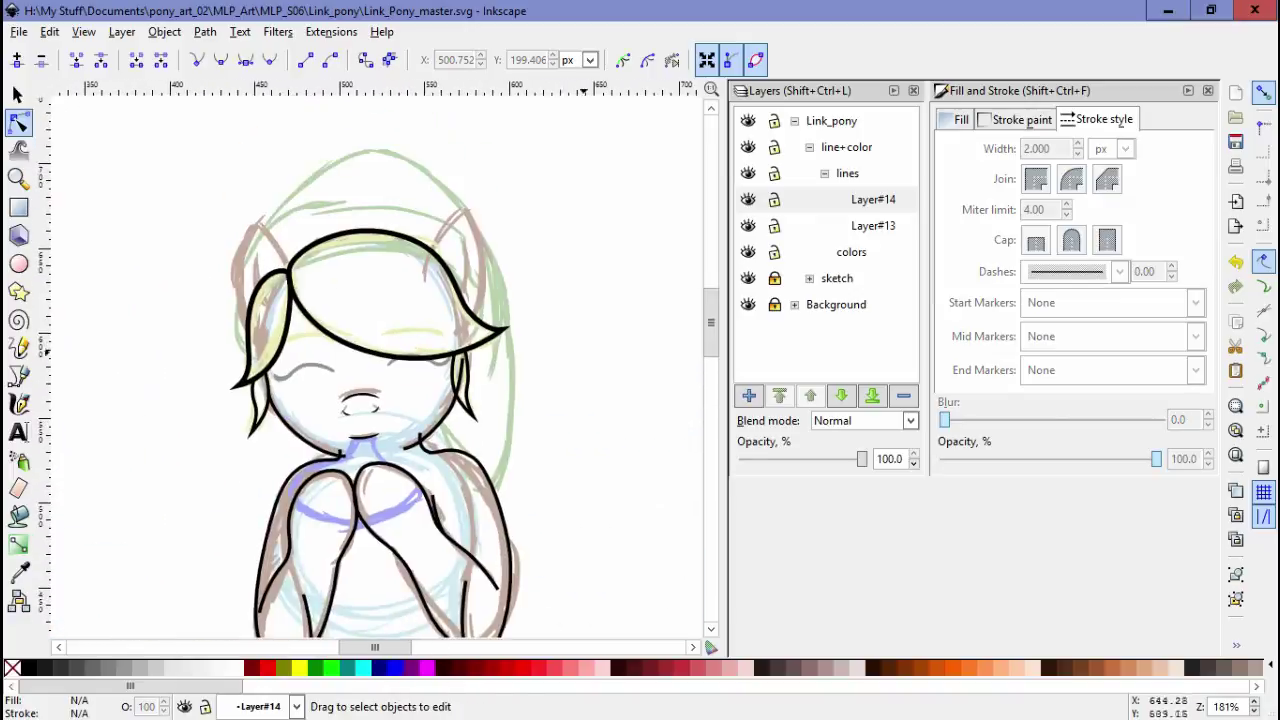
Add a new layer above Layer#14 and trace the left ear on it as an open curved path with a 2 px stroke
key("ctrl+shift+n")
key("Return")
key("b")
key("grave")
left_click(261, 525)
key("n")
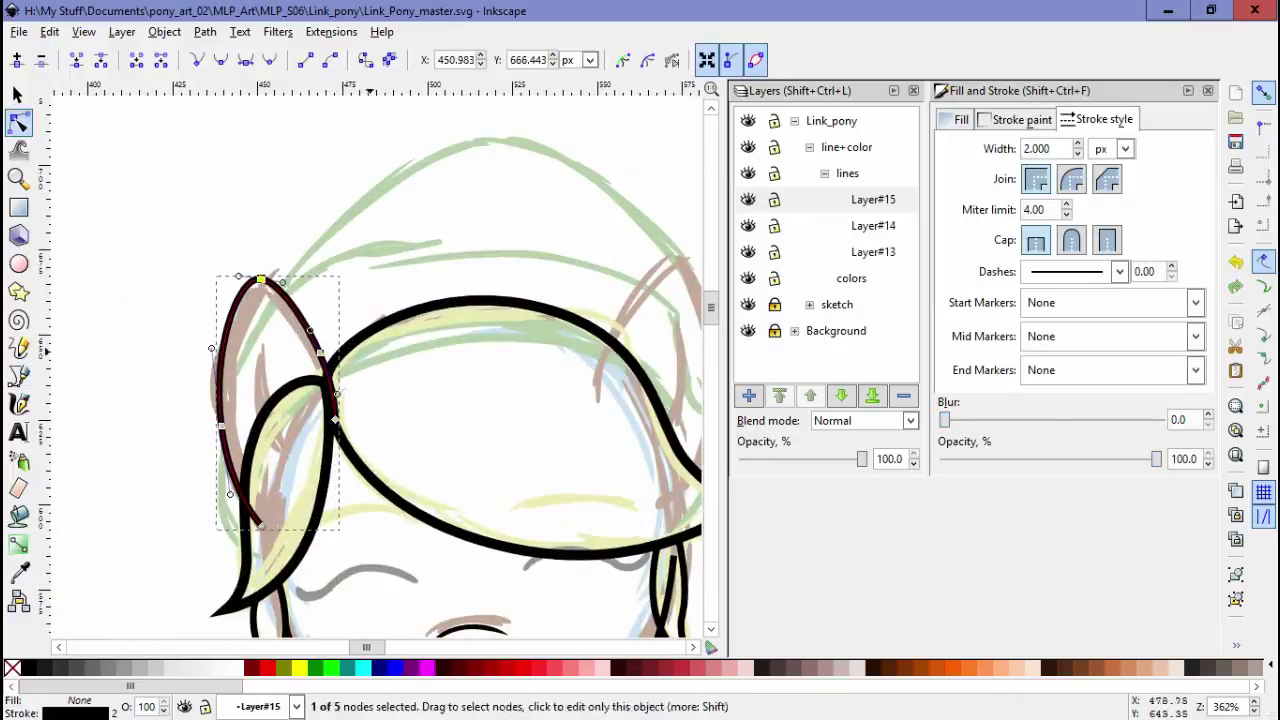
Draw the left ear's inner fold as a closed, tapered shape with a black fill and no stroke
key("b")
scroll(227, 278, "up", 2)
left_click_drag(226, 278, 227, 278)
left_click(236, 272)
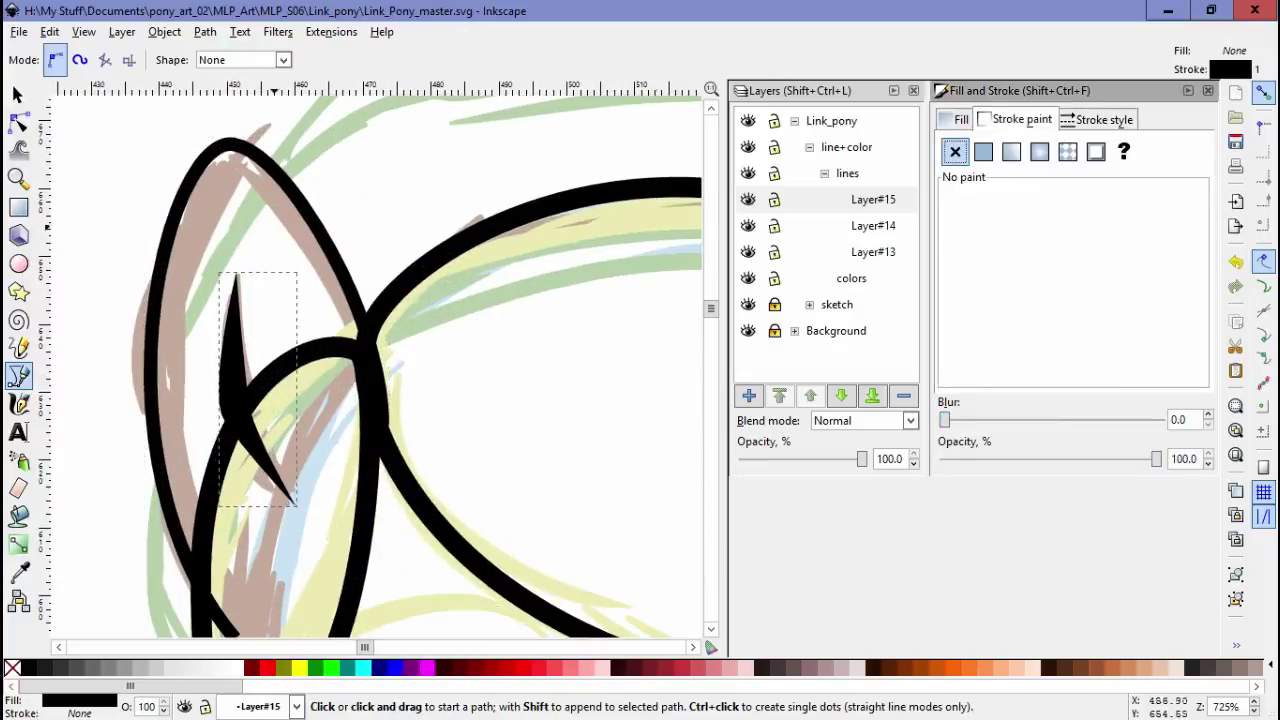
key("n")
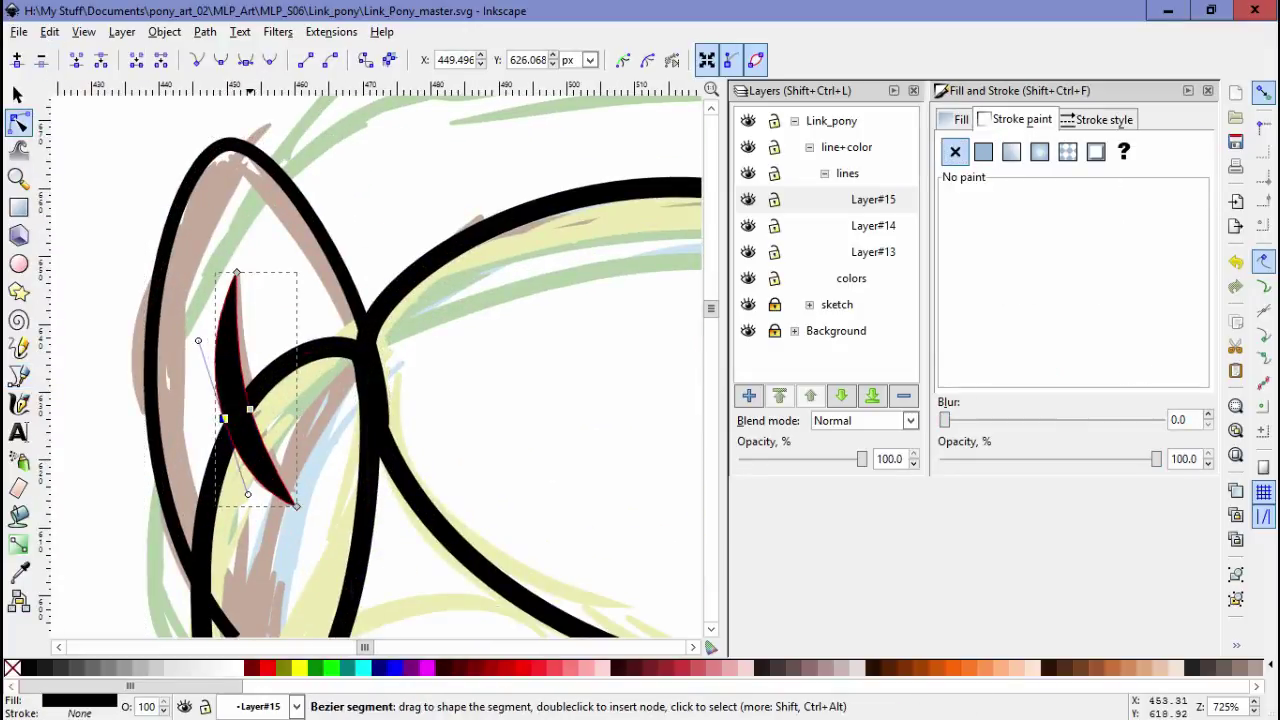
Duplicate the left ear outline and inner fold, flip the copies horizontally and fit them over the right ear sketch
scroll(281, 330, "down", 2)
key("s")
key("ctrl+d")
key("h")
left_click_drag(209, 399, 509, 399)
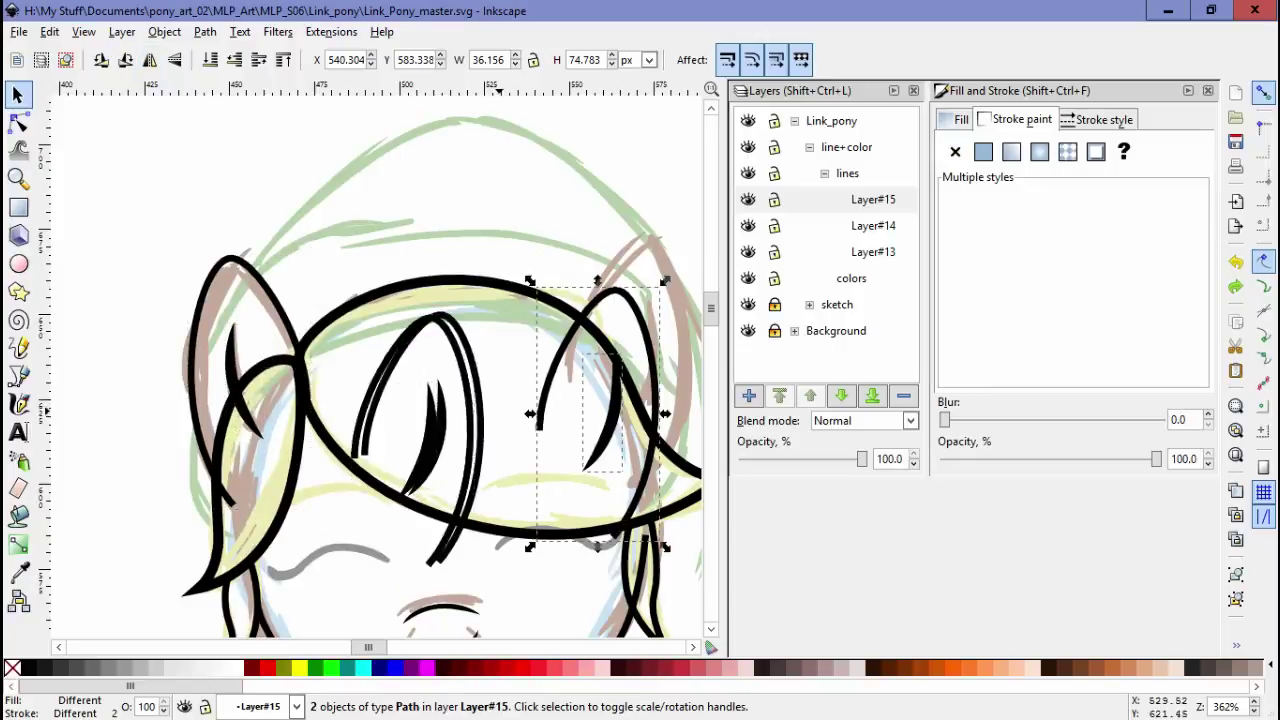
scroll(374, 380, "right", 3)
key("n")
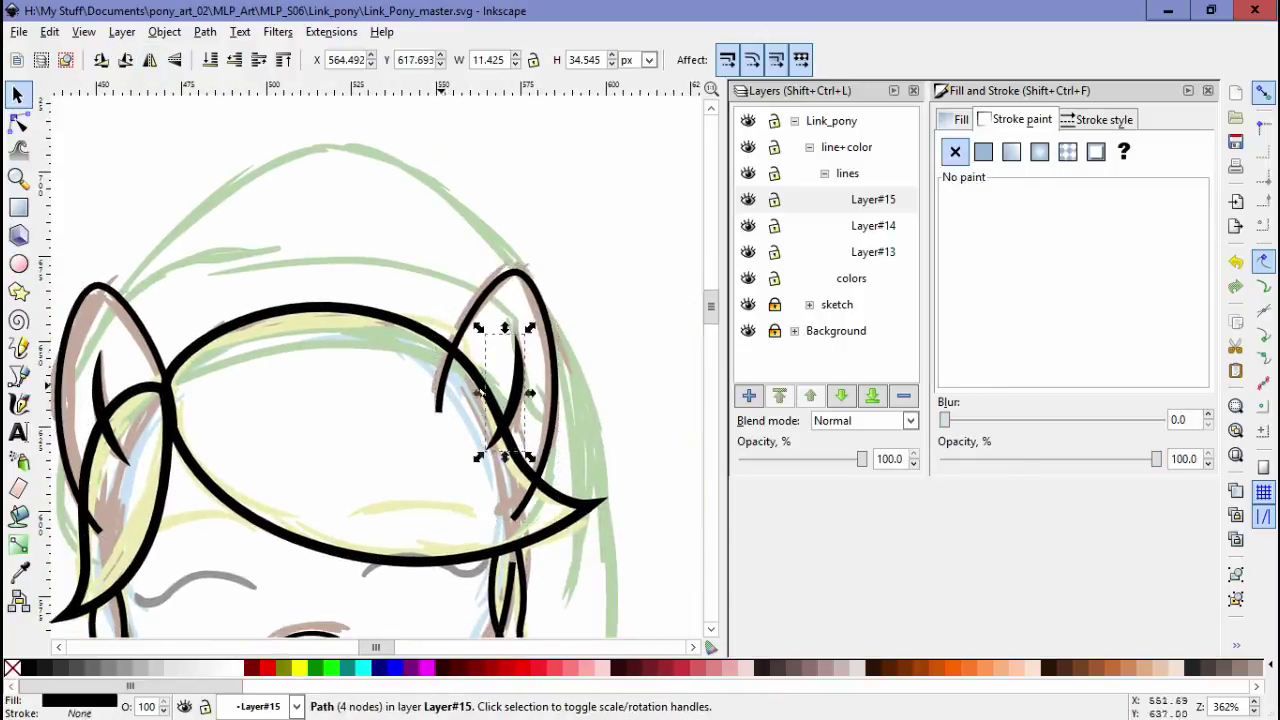
left_click_drag(422, 322, 468, 418)
key("Escape")
scroll(446, 410, "down", 4)
scroll(446, 410, "up", 3)
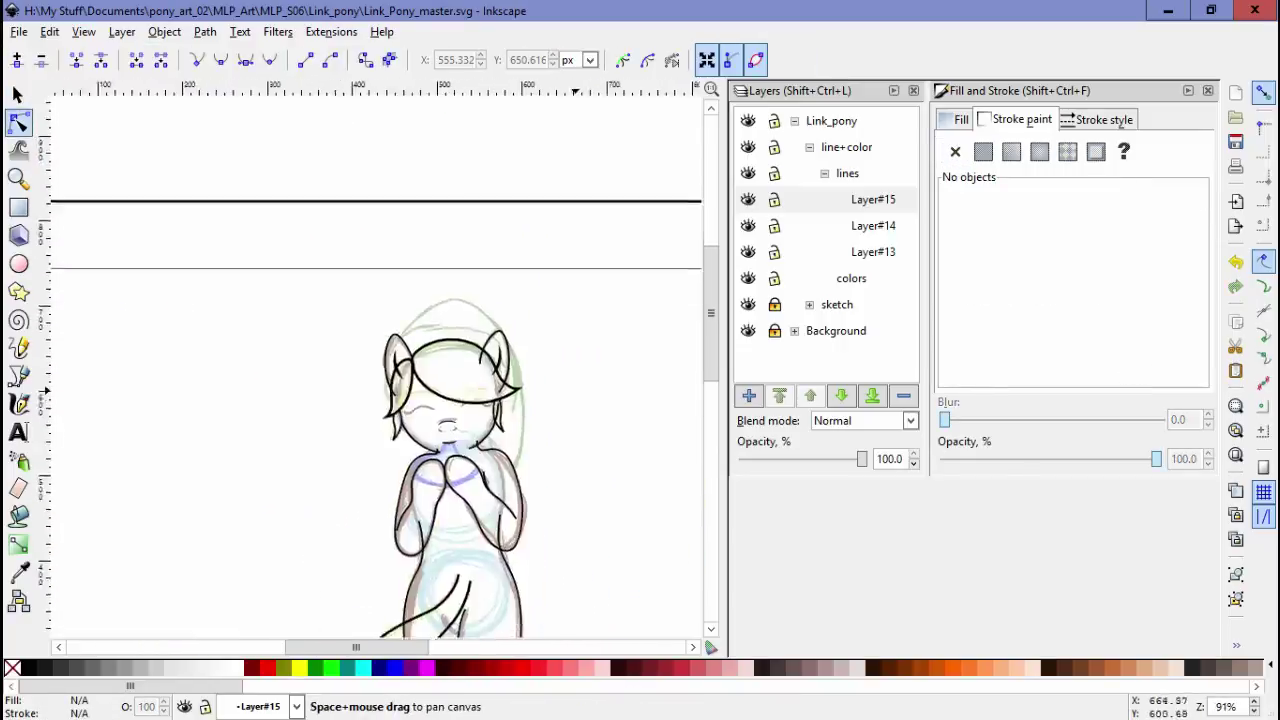
Trace the upper edge of the hat brim as two open paths that overlap above the forehead and wrap the ears
key("b")
scroll(446, 410, "up", 1)
left_click(250, 292)
key("Return")
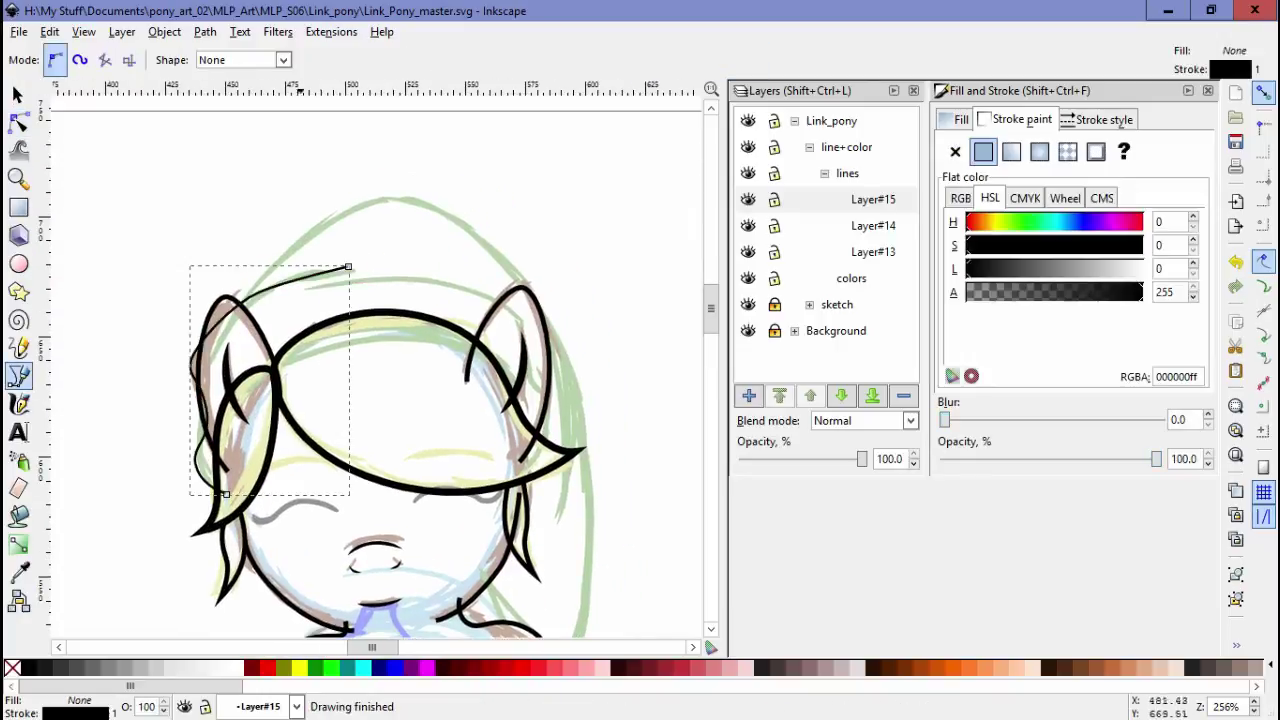
left_click_drag(348, 268, 450, 284)
key("Return")
Set both hat brim paths to a 2.5 px stroke and smooth their curves around the ears
key("n")
left_click(1097, 119)
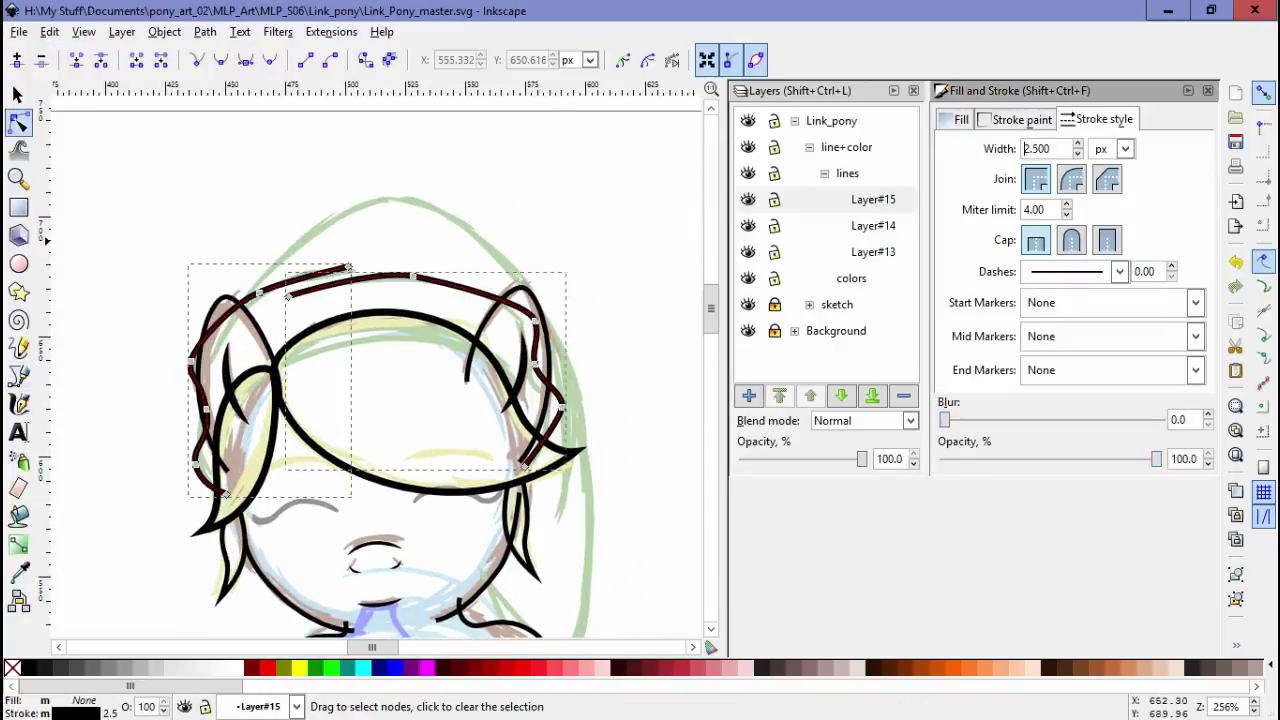
scroll(260, 425, "up", 1)
left_click_drag(390, 202, 405, 200)
scroll(193, 405, "down", 1)
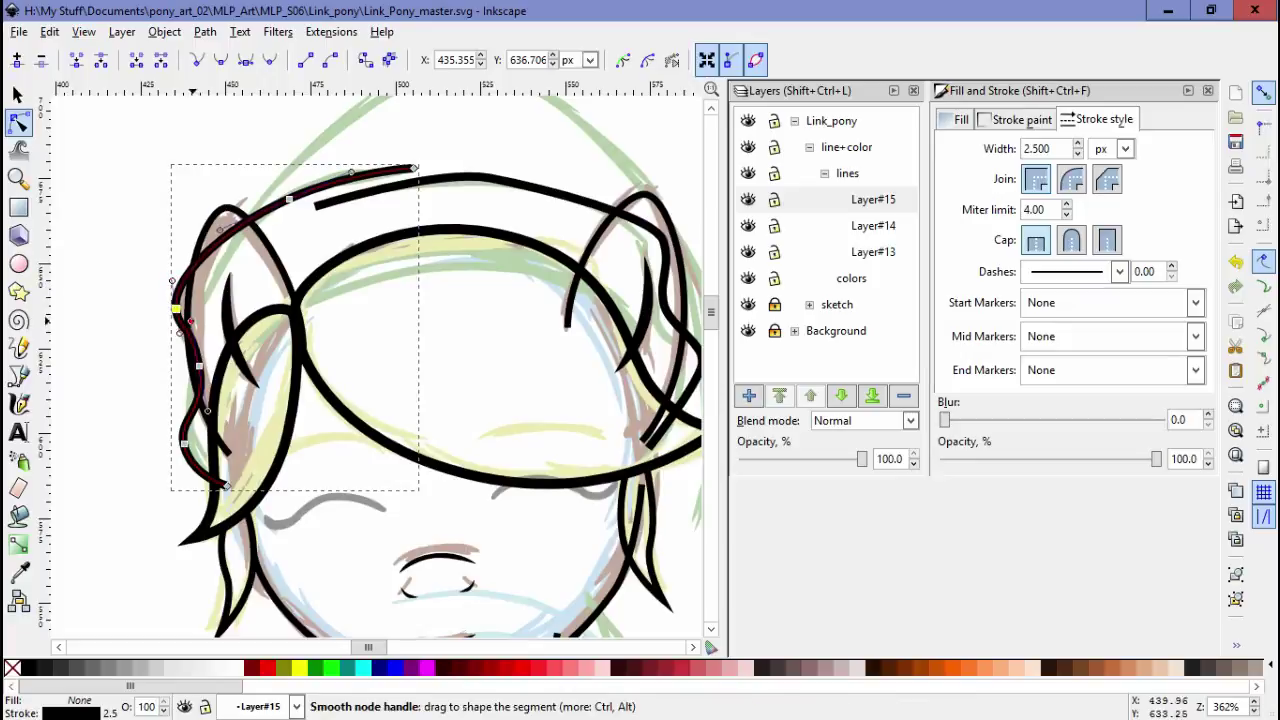
scroll(181, 418, "right", 3)
left_click(585, 440)
scroll(530, 418, "right", 1)
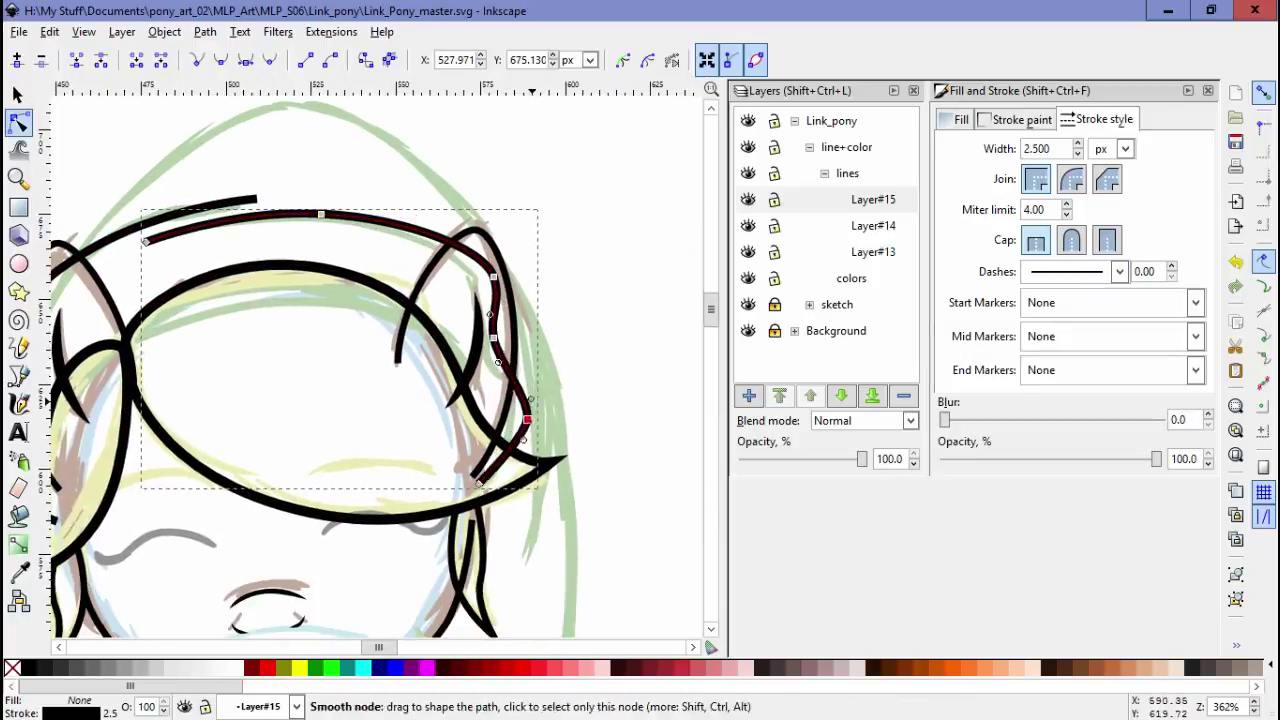
scroll(527, 424, "down", 1)
Trace the top of the hat as an open path from the left ear over the peak and down past the right ear
key("b")
left_click(130, 330)
scroll(290, 170, "down", 1)
left_click_drag(293, 167, 360, 175)
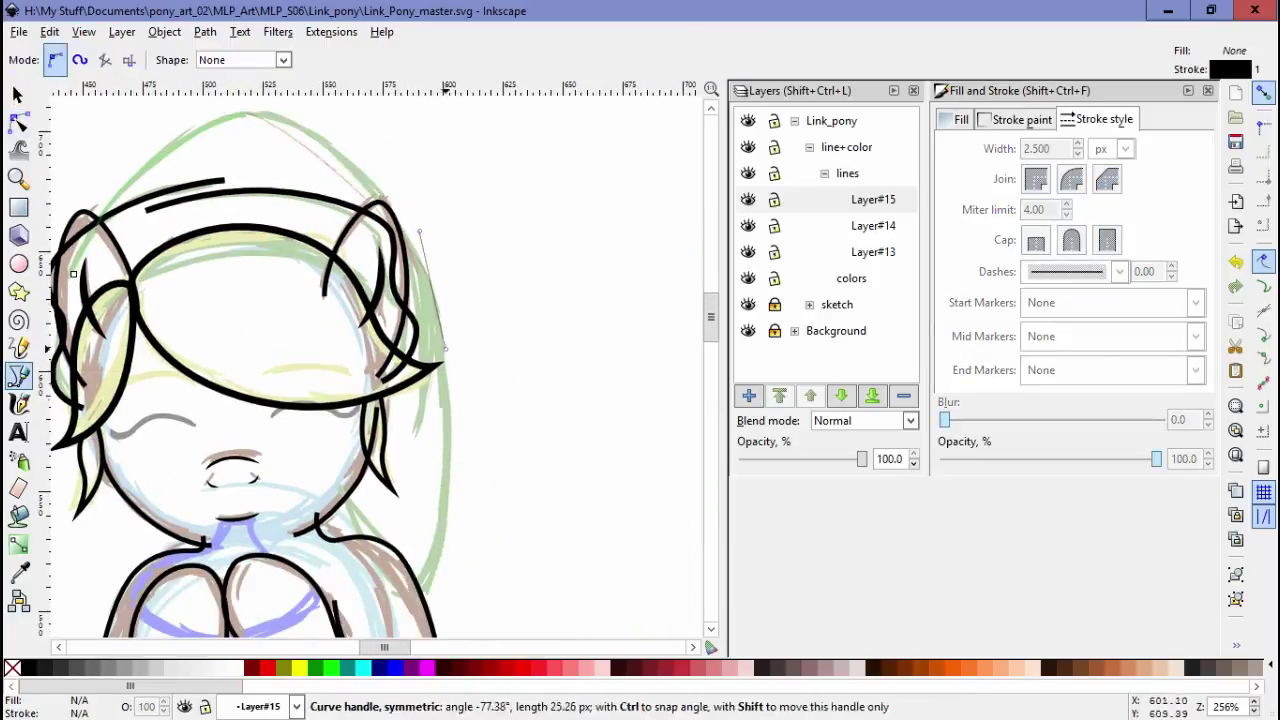
left_click(463, 486)
key("Return")
Trace the hanging end of the hat as an open path curving from the right hair tip back to the jaw, with a 2.5 px stroke
scroll(300, 400, "down", 3)
left_click(479, 268)
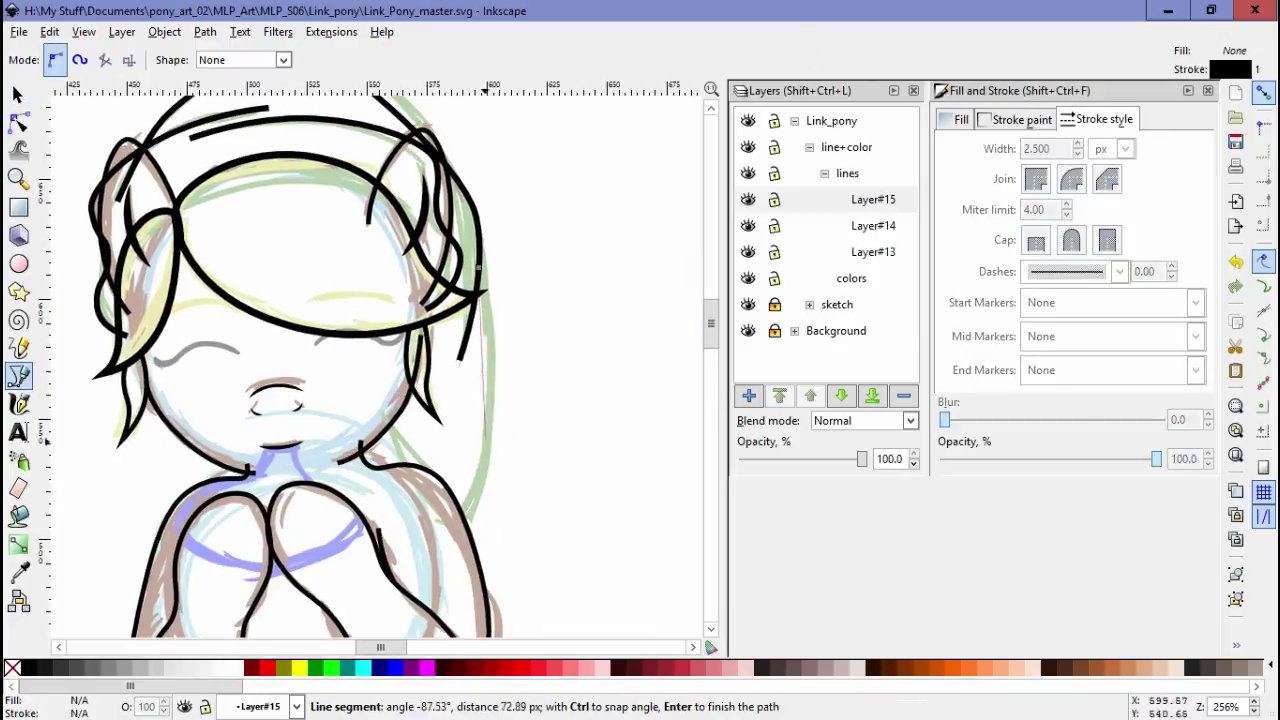
left_click(386, 408)
key("Return")
key("n")
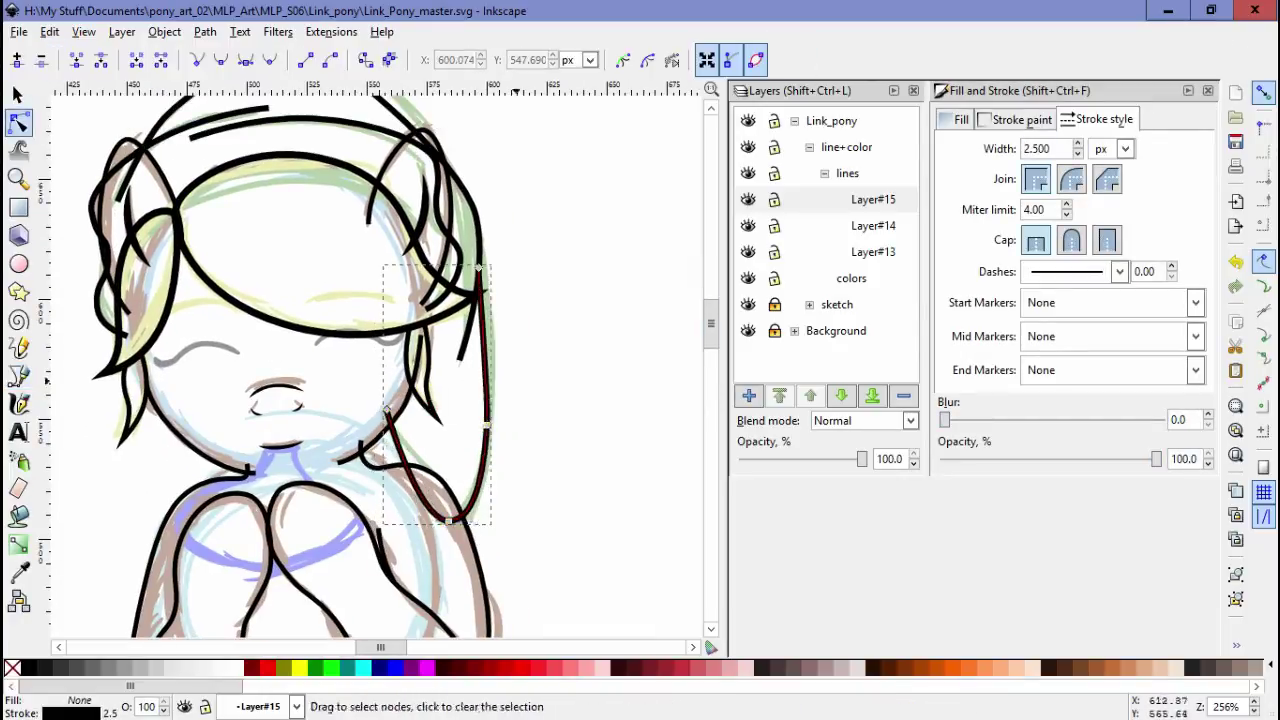
Add a new layer directly above Layer#13 in the lines group
scroll(412, 428, "down", 2)
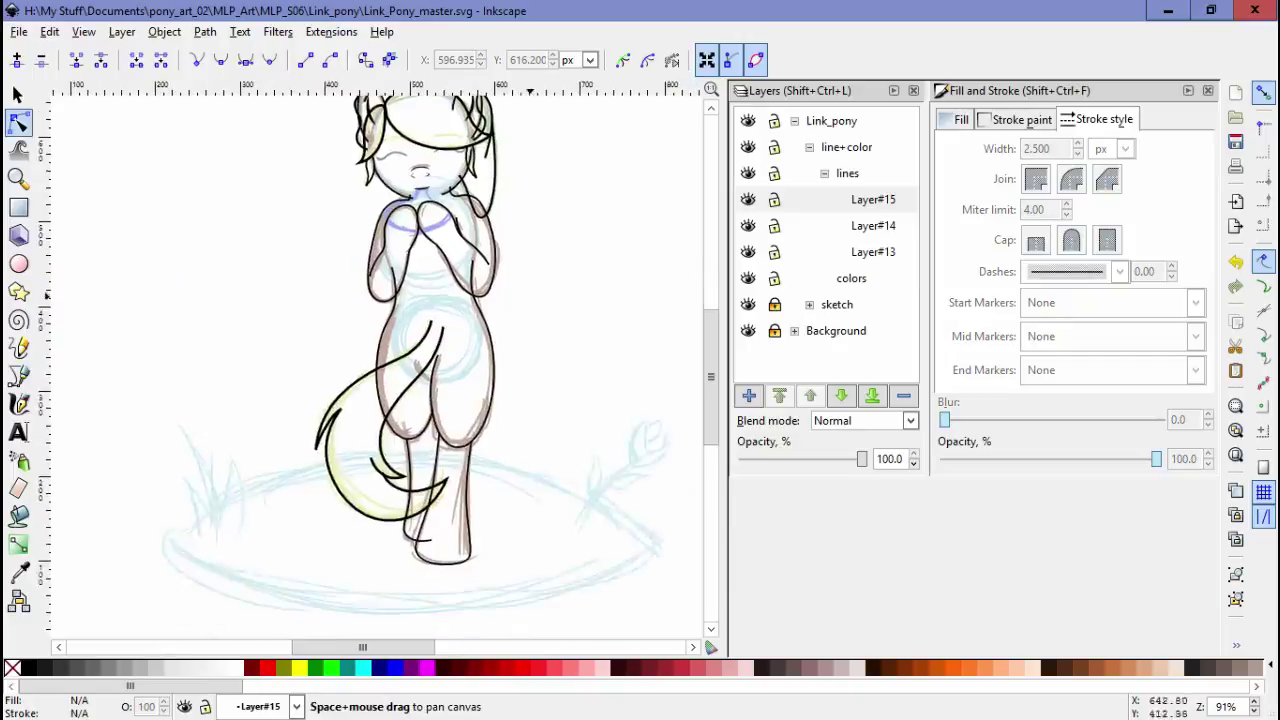
scroll(440, 440, "up", 3)
left_click(490, 463)
left_click(873, 251)
left_click(749, 395)
Trace the purple collar sketch around the neck and chest as a closed path on the new layer
key("b")
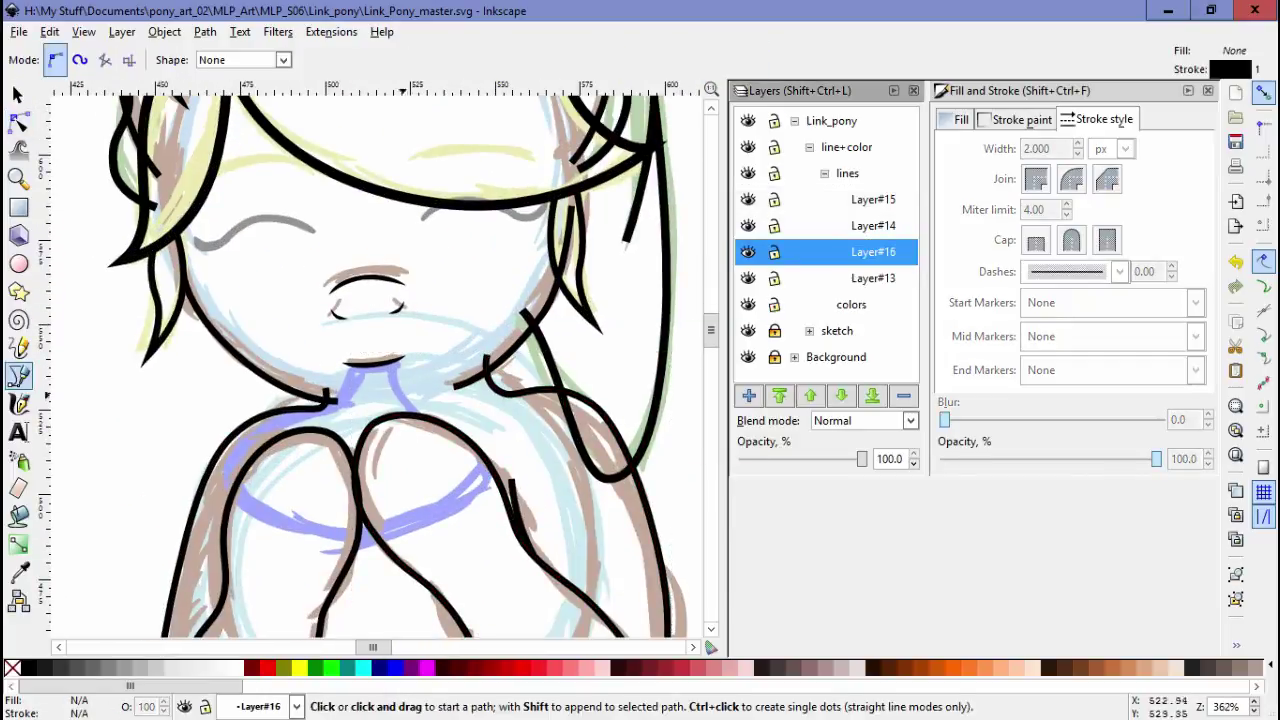
scroll(288, 445, "up", 2)
left_click_drag(168, 448, 182, 362)
left_click_drag(678, 480, 669, 528)
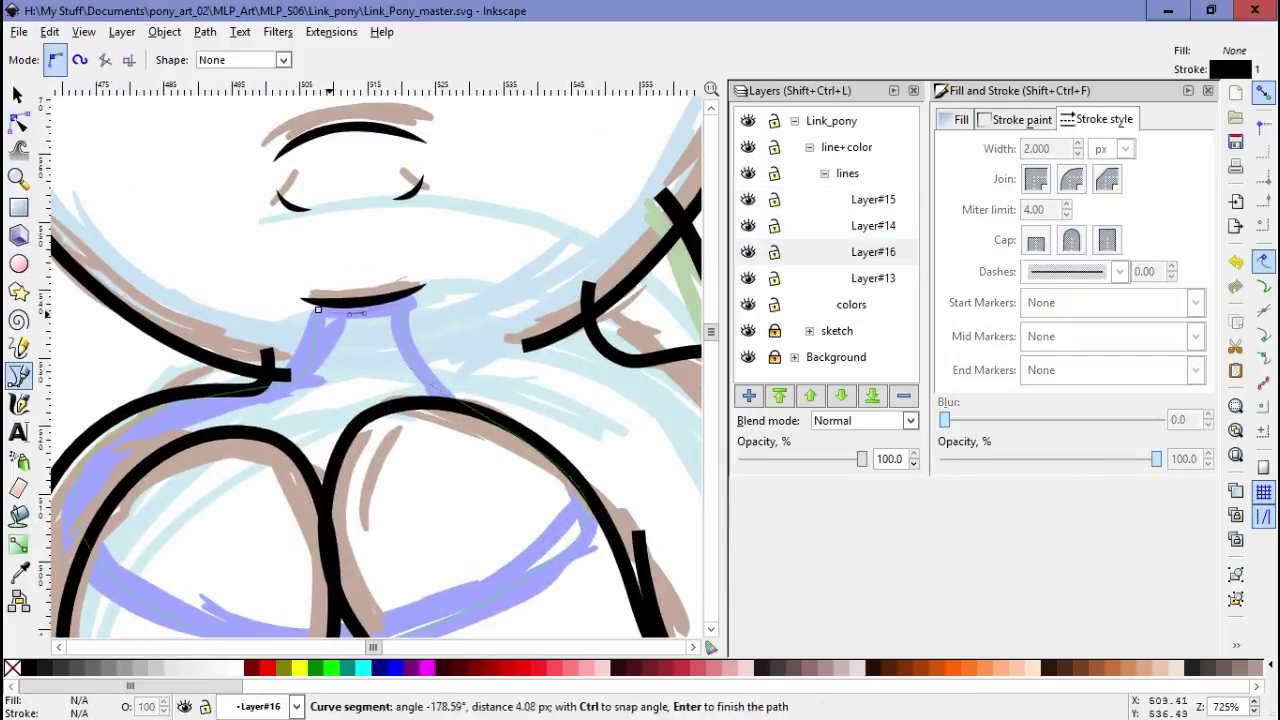
left_click(319, 309)
key("minus")
key("n")
Adjust the collar outline's left and bottom nodes and set its stroke width to 1.5 px
left_click(211, 376)
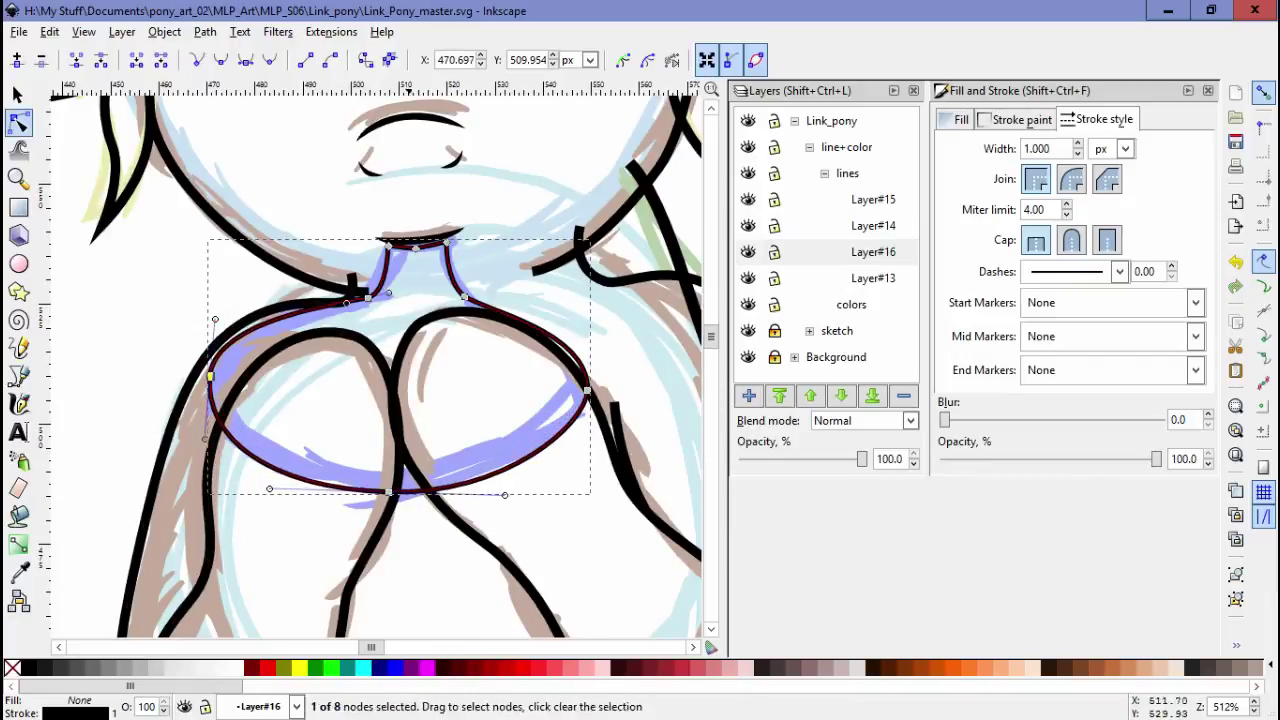
left_click(346, 511)
triple_click(1045, 148)
type("1.5")
key("Return")
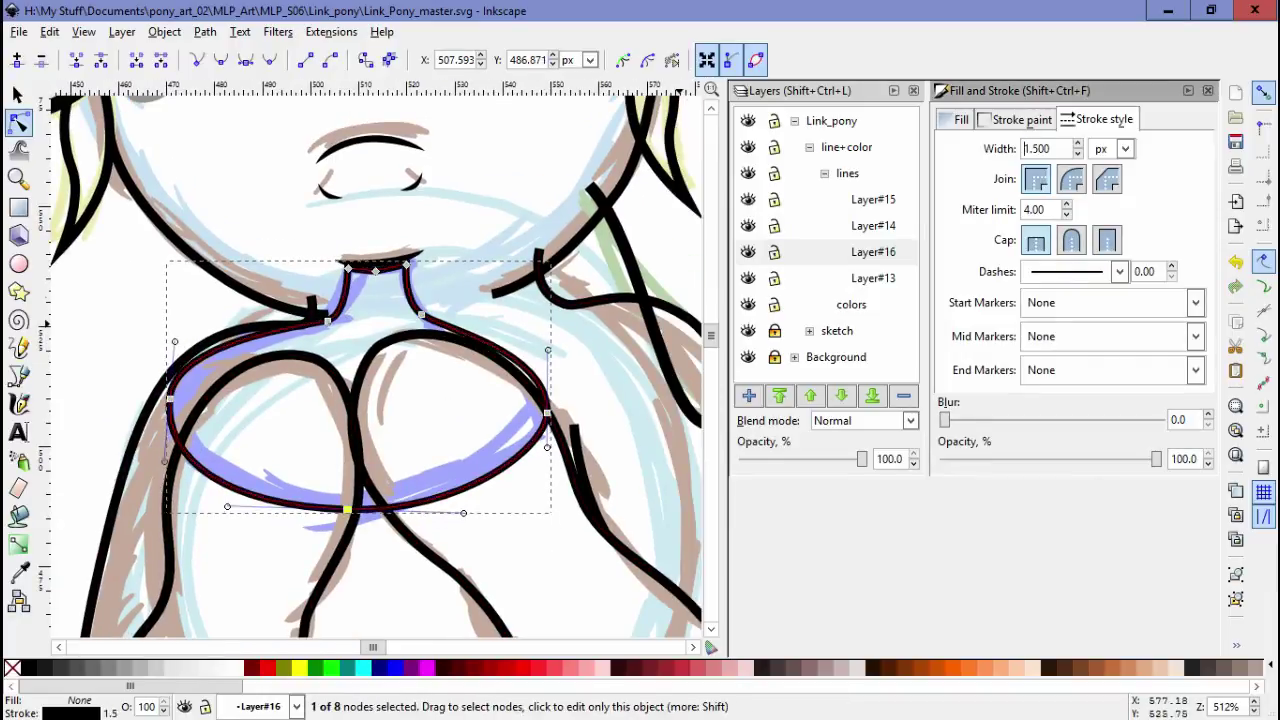
Refine the collar outline at its left, bottom and neck nodes, and make Layer#14 the current layer
key("Escape")
left_click(169, 405)
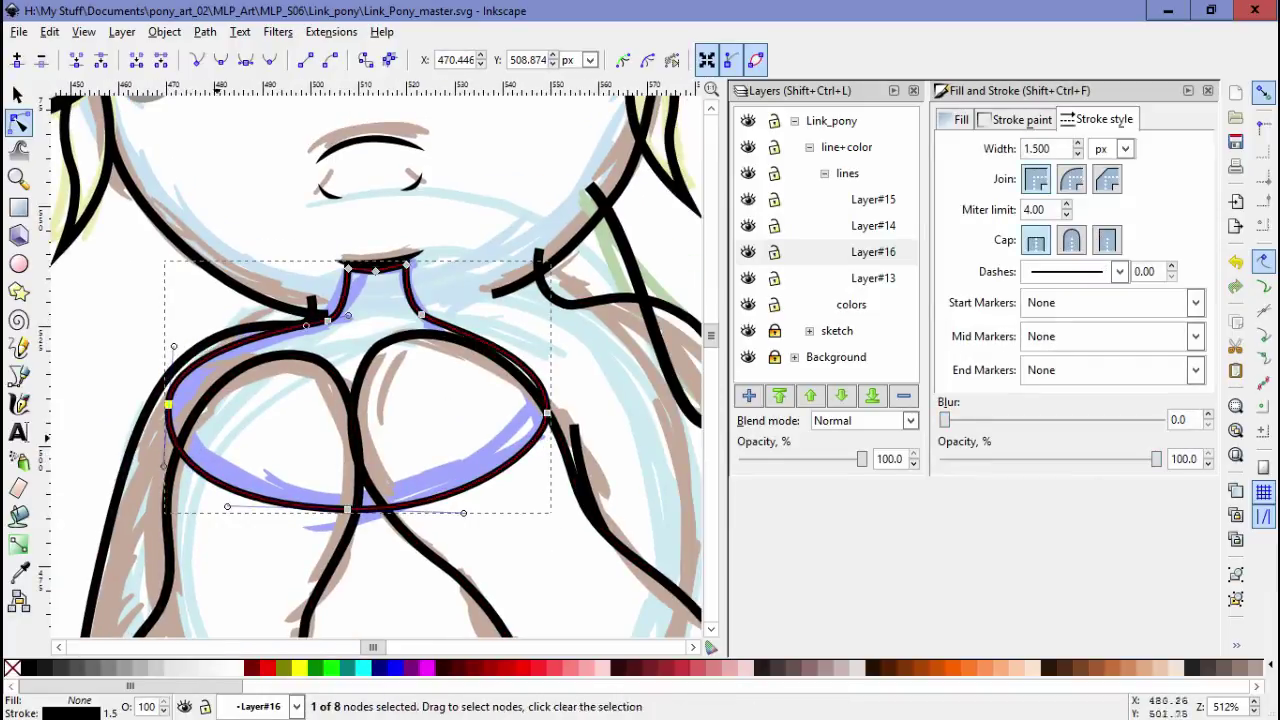
left_click_drag(346, 511, 358, 511)
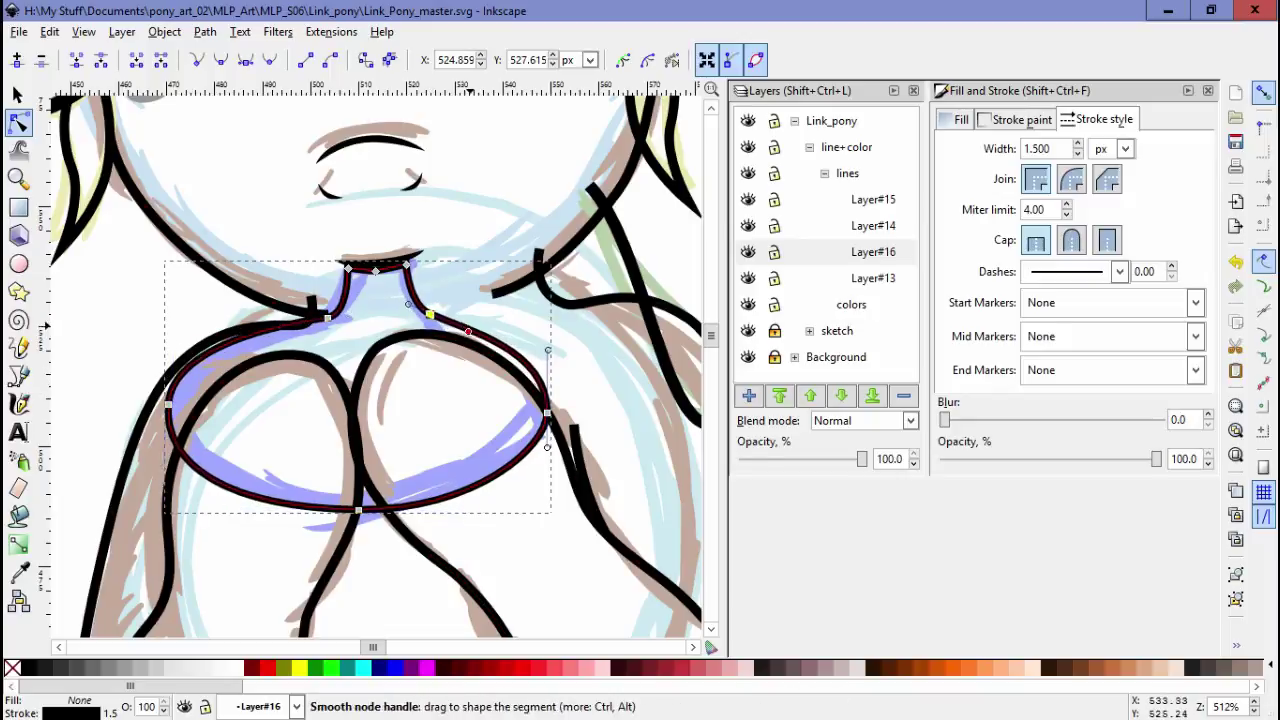
scroll(468, 331, "down", 3)
scroll(380, 250, "up", 3)
key("Escape")
key("ctrl+Page_Up")
Try tracing the left closed eye as an open three-node curve over the grey sketch line
key("b")
scroll(300, 360, "up", 2)
left_click_drag(265, 345, 357, 338)
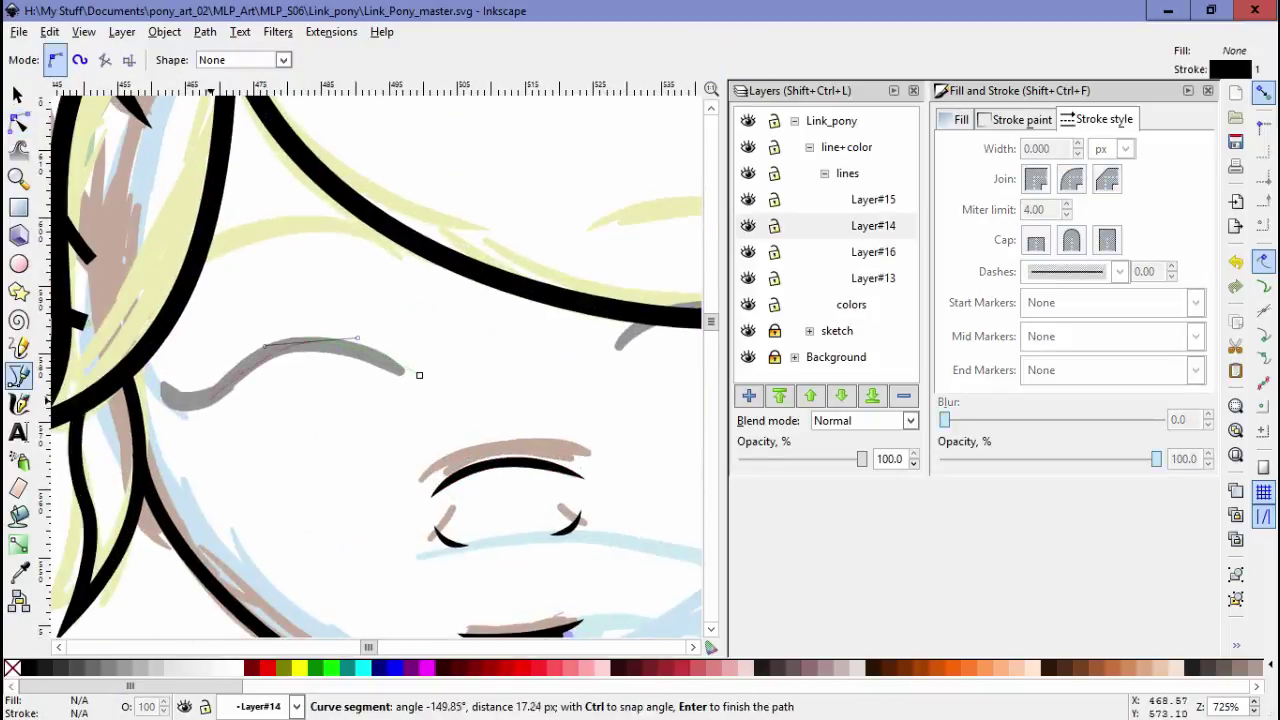
double_click(419, 374)
key("n")
key("minus")
triple_click(1050, 148)
type("1")
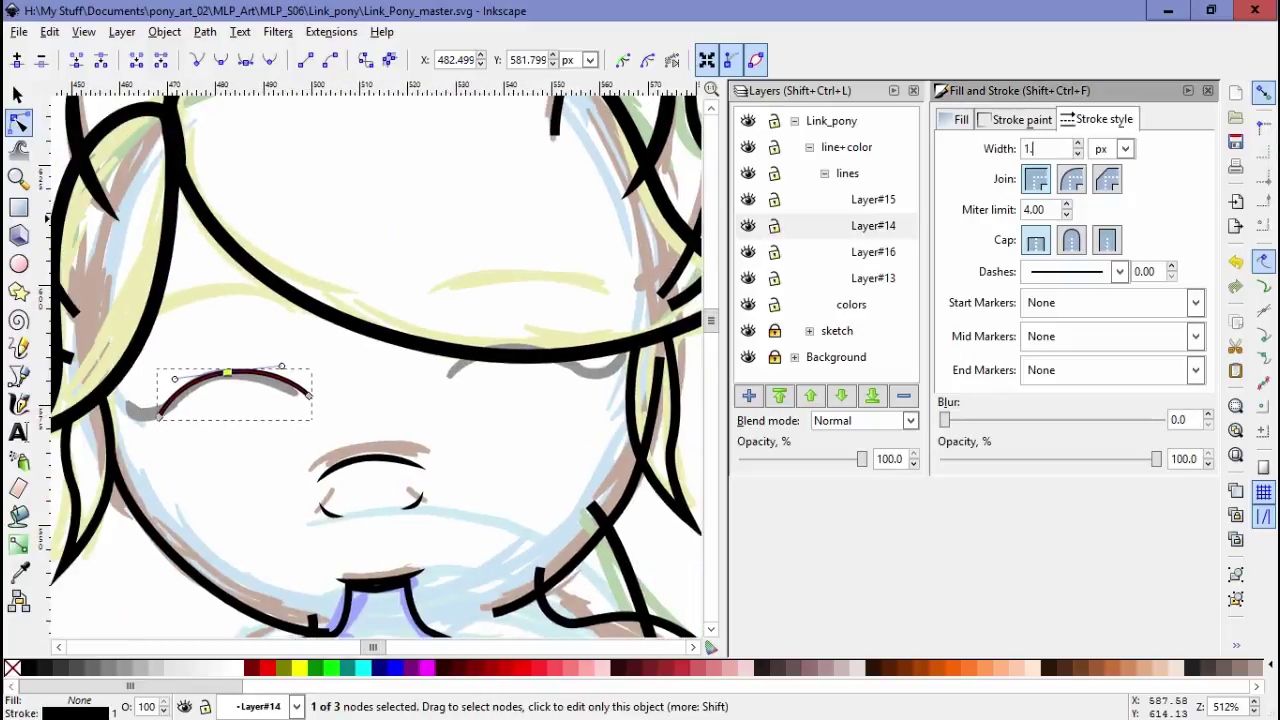
key("Return")
Convert the left eye curve's stroke to a path and delete it
scroll(240, 403, "up", 1)
key("ctrl+alt+c")
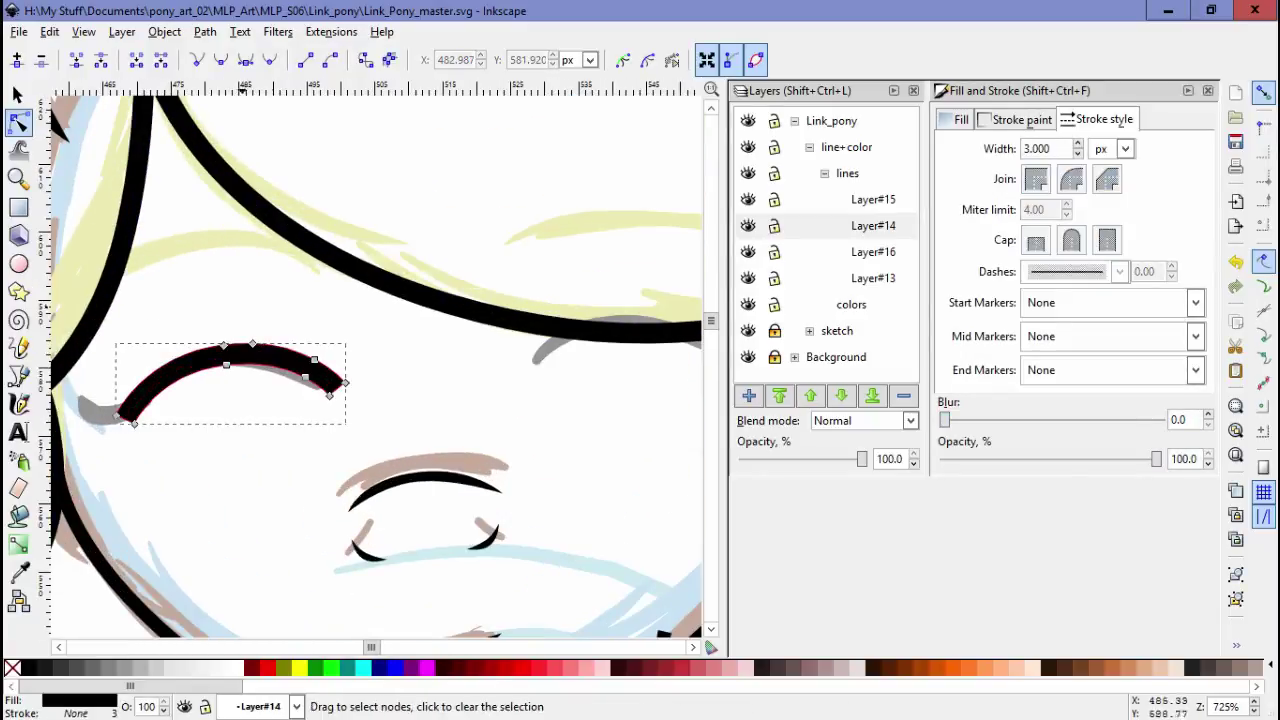
key("s")
key("Delete")
Draw the left closed eye as a tapered four-node crescent with smooth curves, filled black and without a stroke
key("b")
left_click(127, 422)
left_click(212, 350)
left_click(327, 390)
left_click(127, 422)
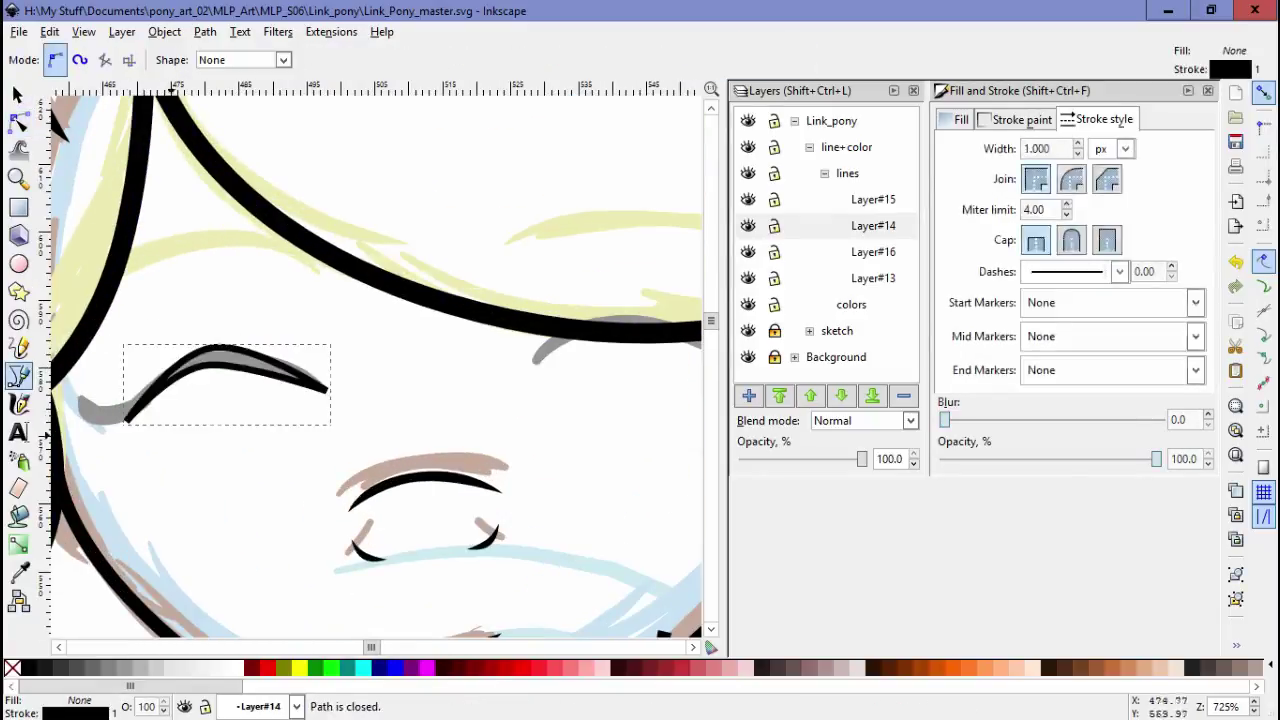
key("n")
left_click(211, 350)
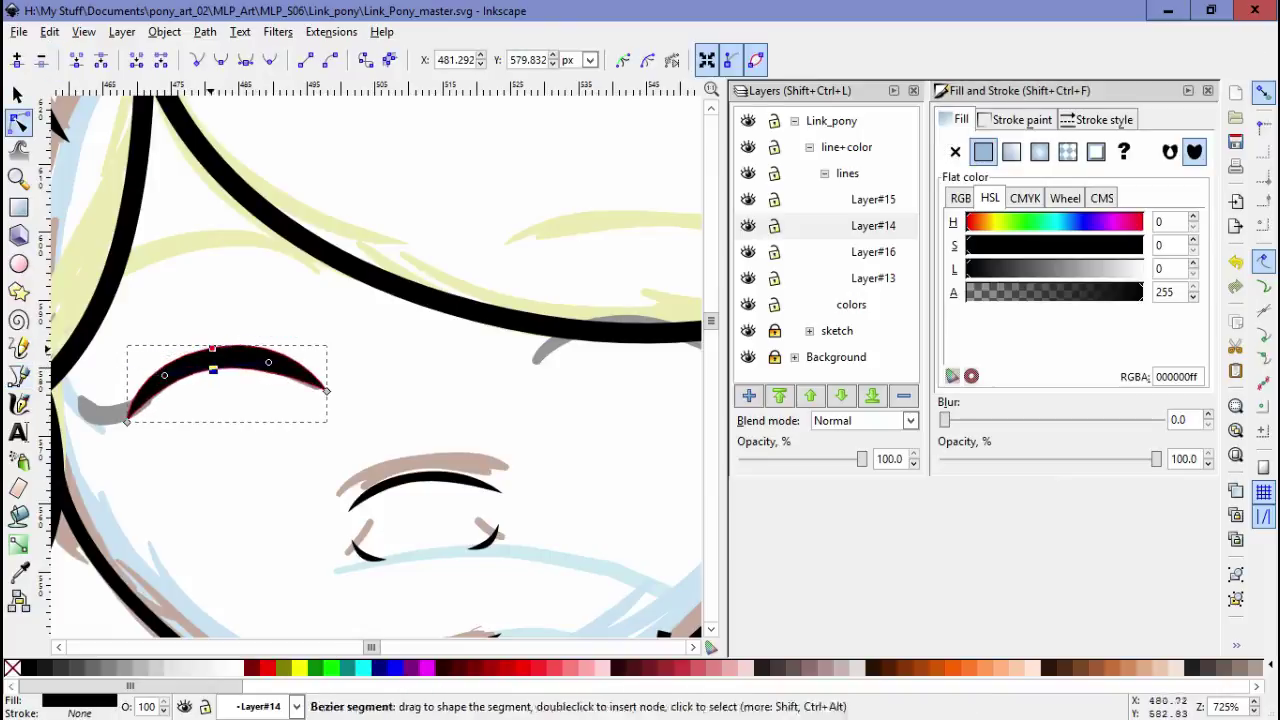
key("Escape")
Place a copy of the closed eye over the right eye's grey sketch line
scroll(300, 370, "down", 2)
key("s")
left_click(457, 366)
scroll(447, 345, "up", 1)
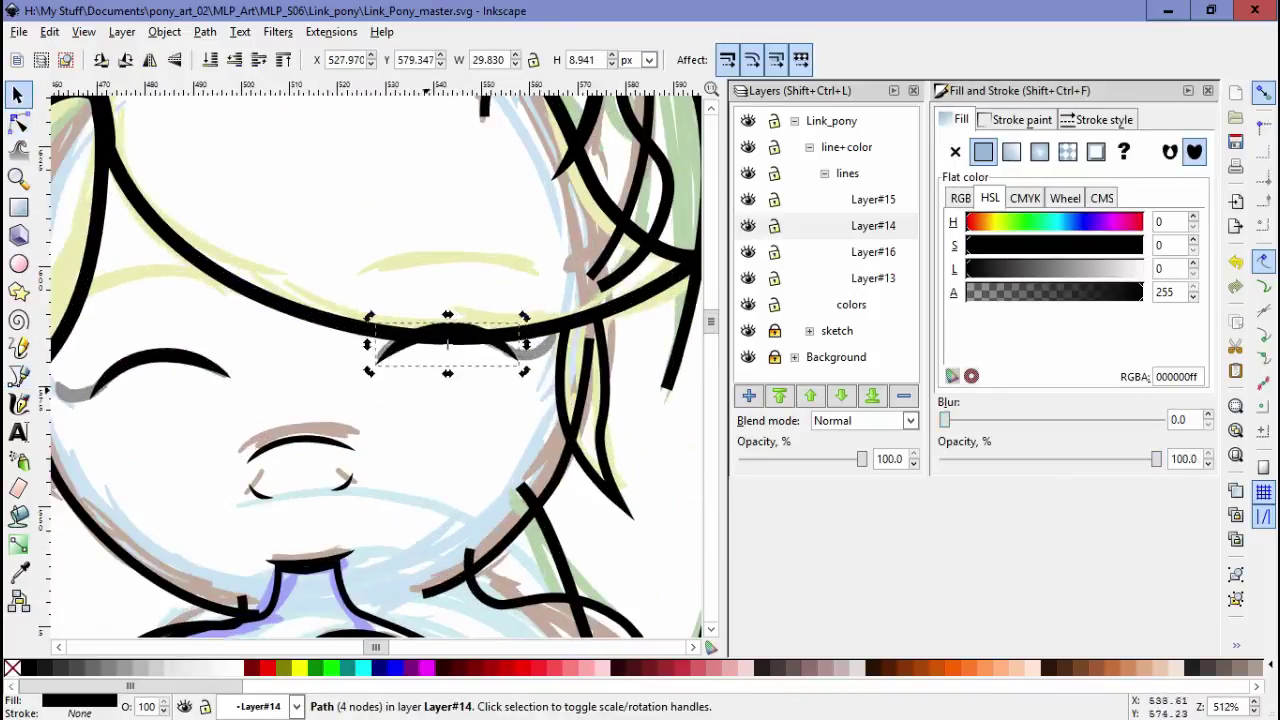
scroll(447, 345, "left", 2)
key("Escape")
Draw the right eyebrow as a thin four-node crescent, filled black and without a stroke
scroll(447, 345, "down", 1)
scroll(370, 360, "up", 2)
key("b")
key("Return")
key("n")
left_click_drag(502, 308, 470, 293)
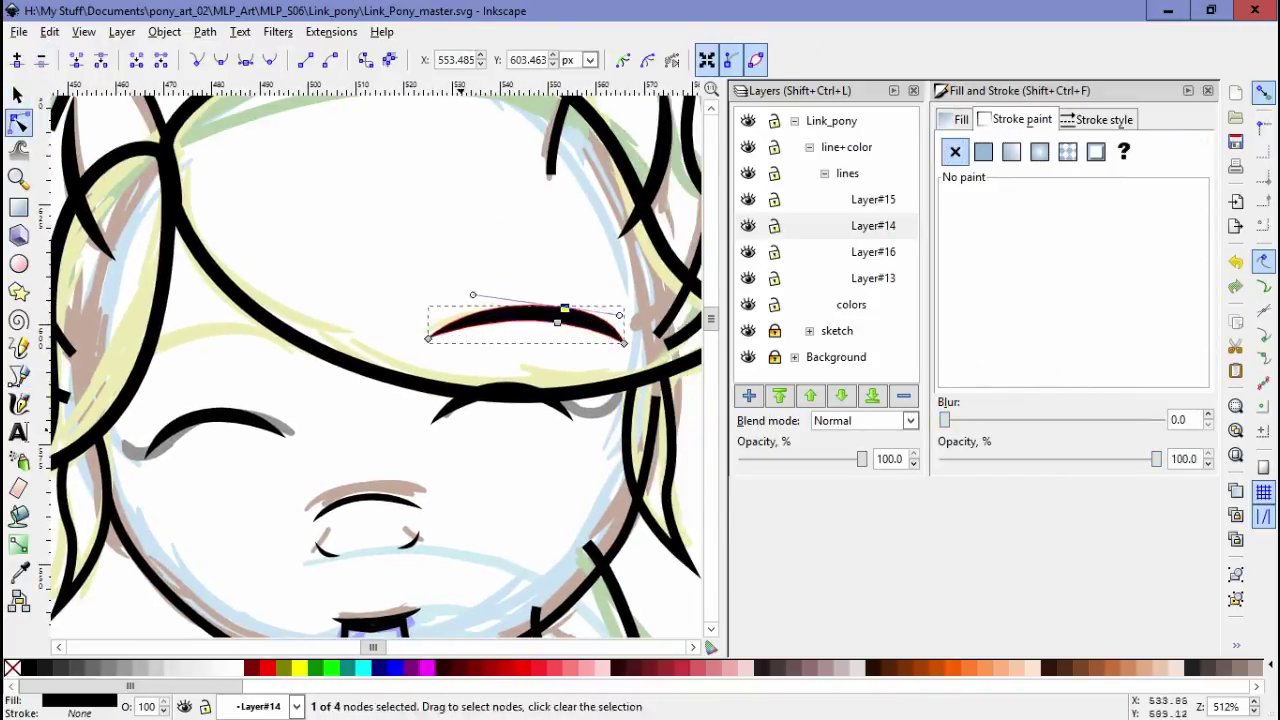
Place a copy of the eyebrow above the left eye and save the drawing
scroll(522, 337, "down", 5)
scroll(522, 337, "up", 4)
key("s")
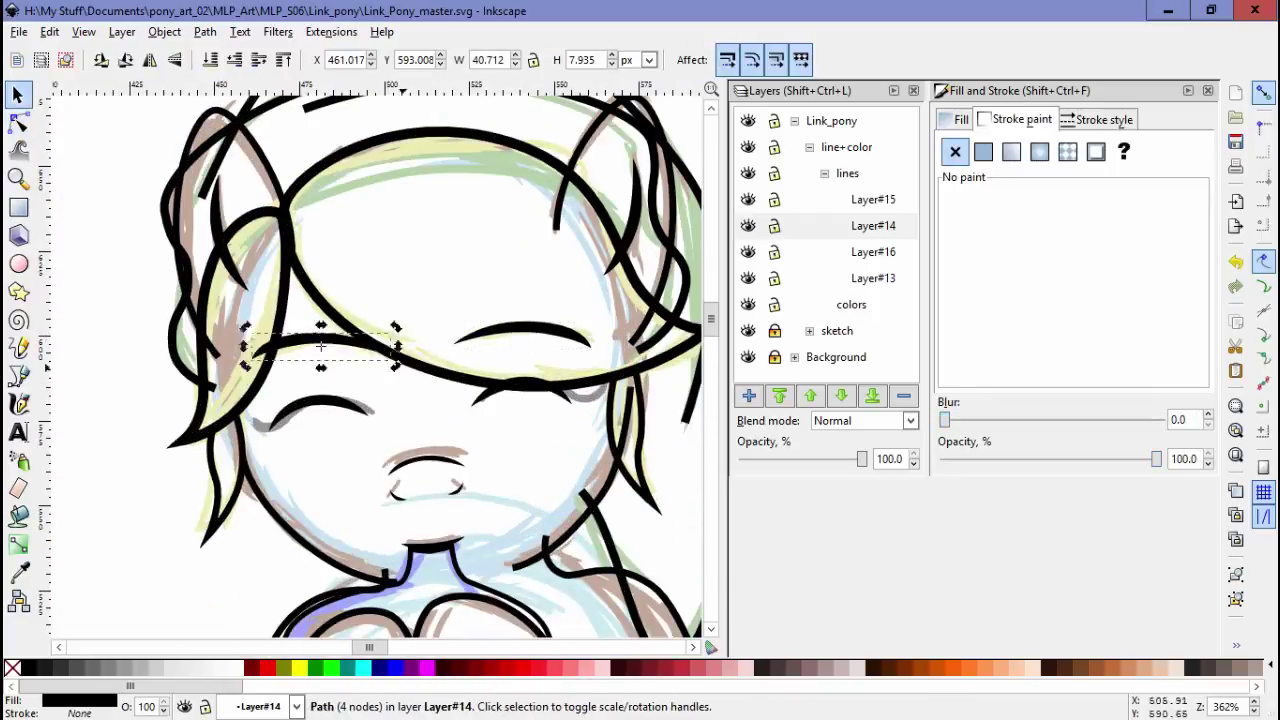
key("ctrl+s")
Reshape the nodes of the hat's outer outline on Layer#15 into a smooth curve following the green sketch
scroll(370, 360, "down", 3)
scroll(370, 360, "down", 4)
key("Escape")
scroll(370, 360, "up", 3)
key("n")
left_click(470, 300)
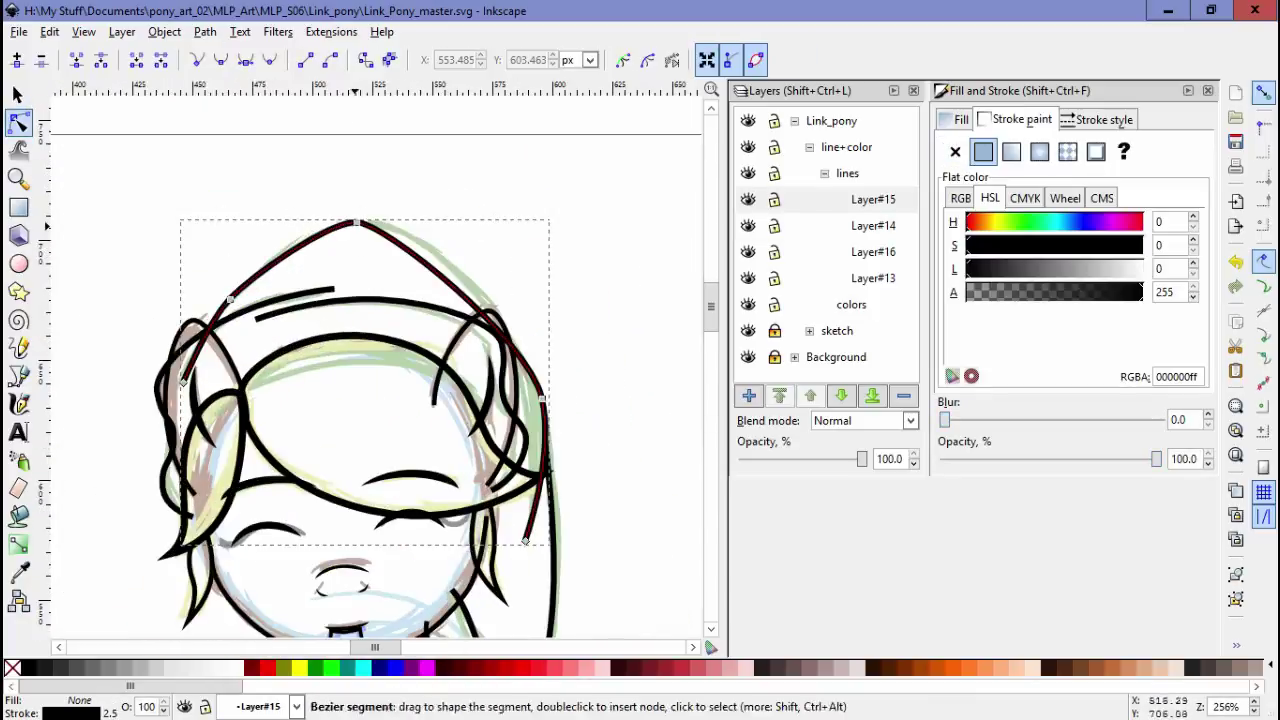
left_click(541, 399)
scroll(505, 244, "down", 3)
scroll(505, 244, "right", 1)
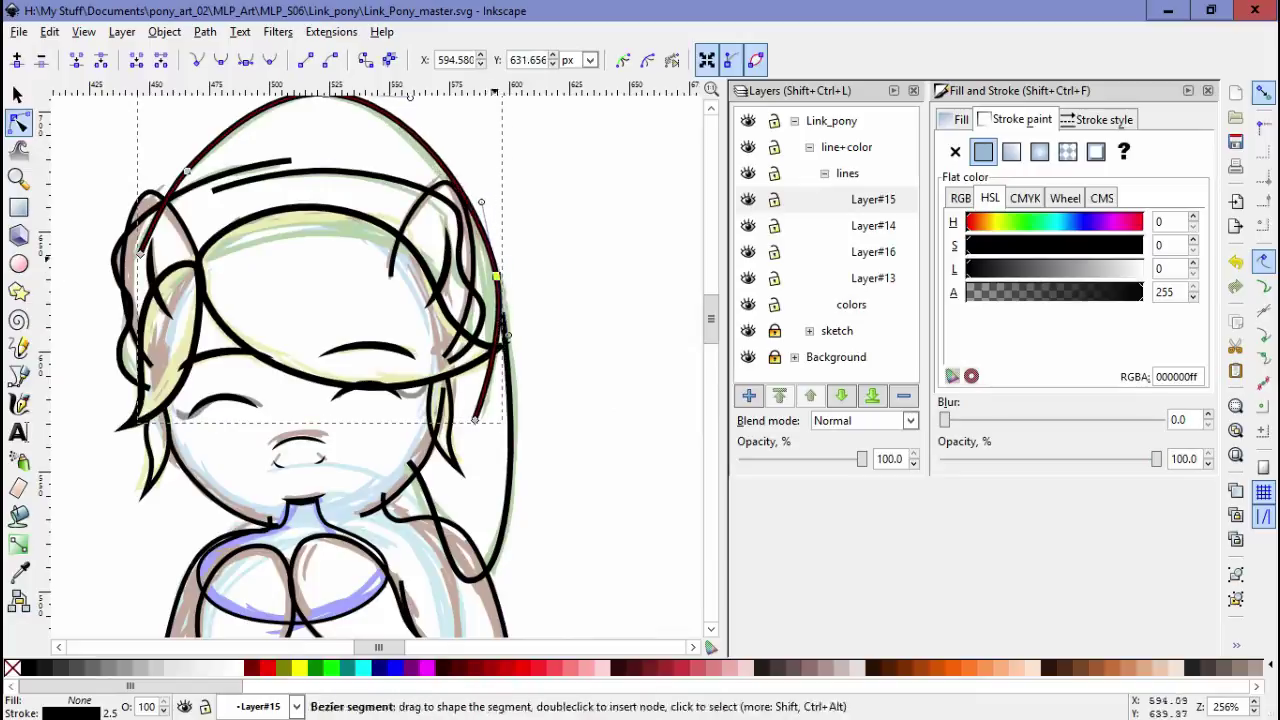
key("Escape")
scroll(370, 360, "down", 3)
scroll(501, 270, "down", 3)
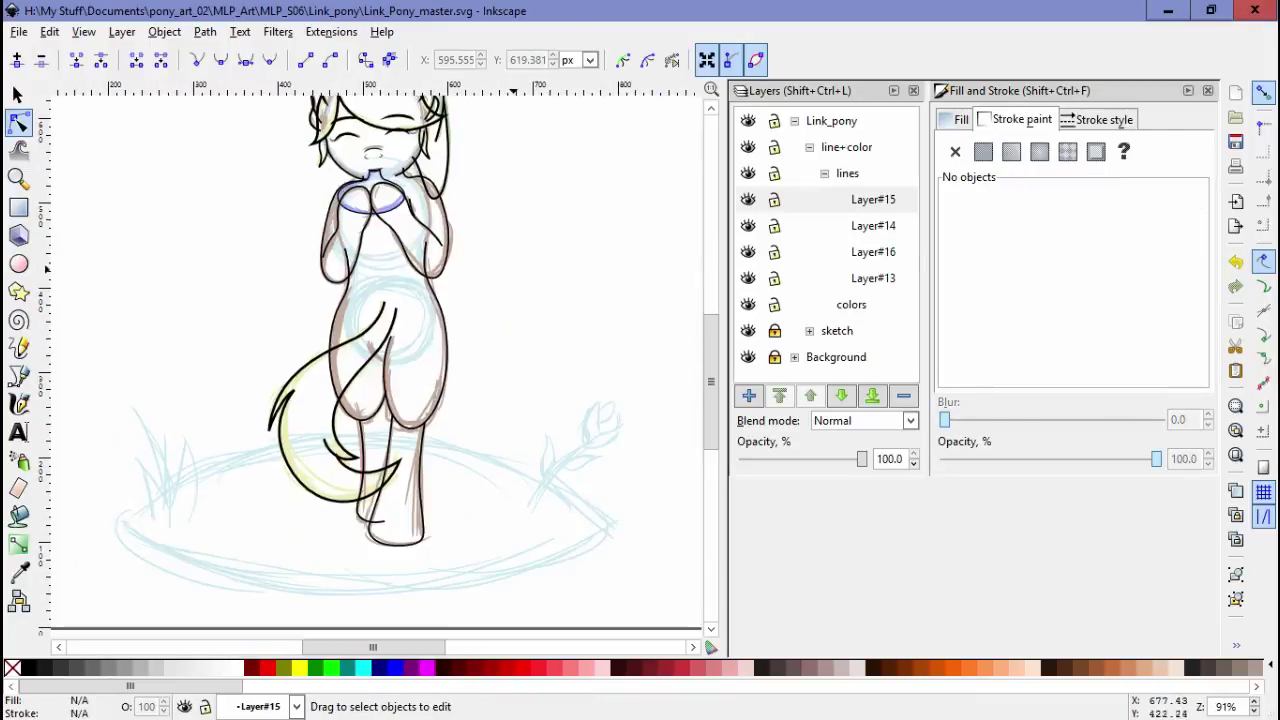
scroll(501, 270, "up", 1)
scroll(520, 250, "down", 2)
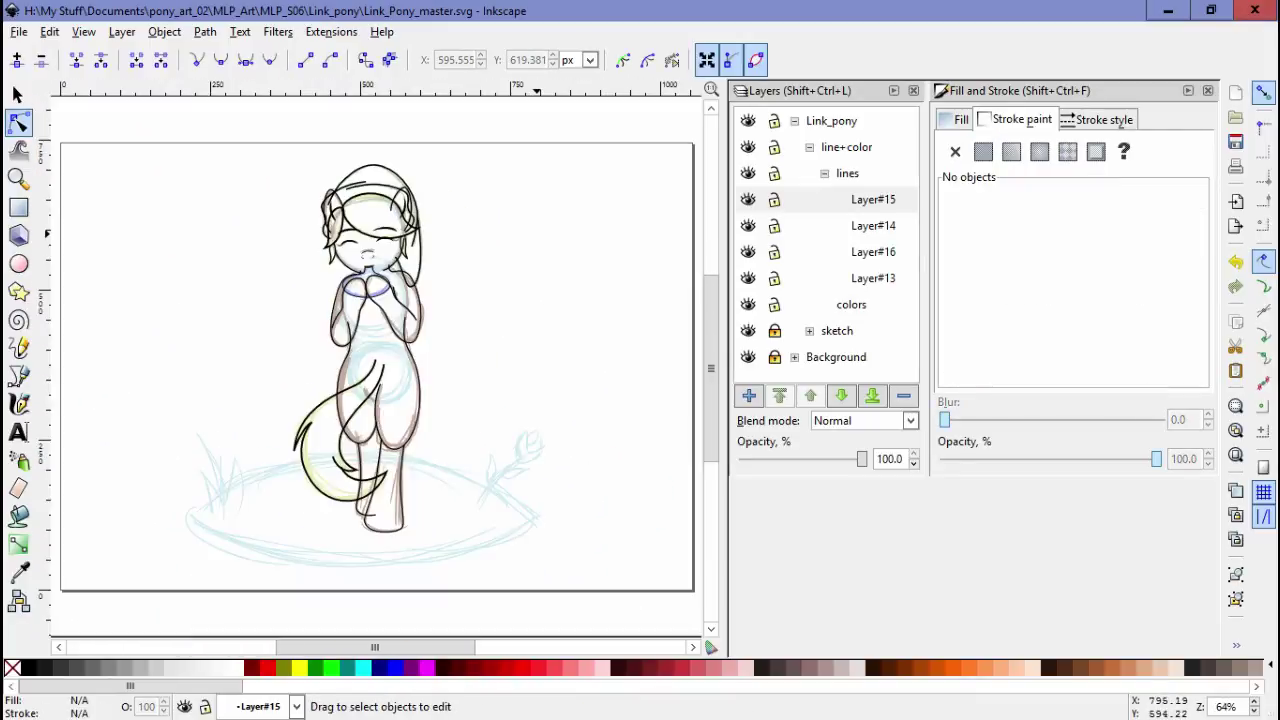
On Layer#15, draw a closed shape around the right hat brim line and clip the line so it passes behind the right ear
key("F3")
left_click_drag(290, 172, 480, 340)
key("F2")
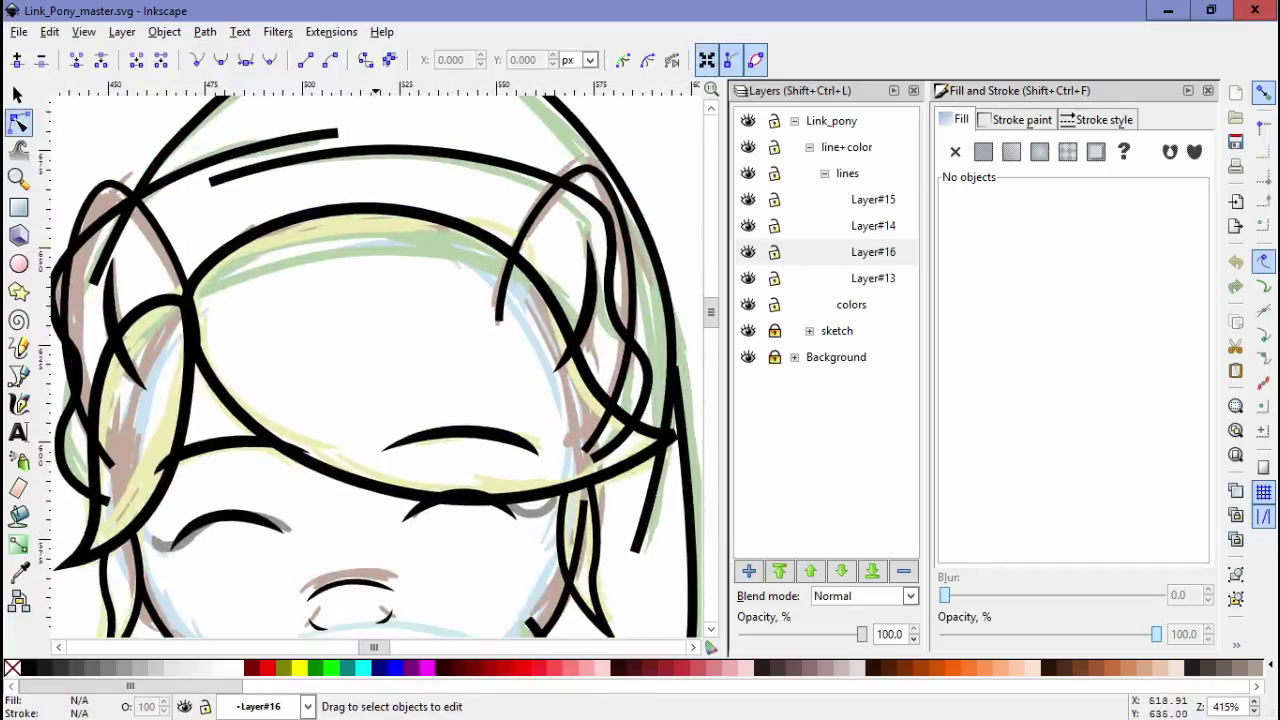
left_click(873, 199)
key("b")
scroll(370, 360, "right", 2)
left_click(268, 143)
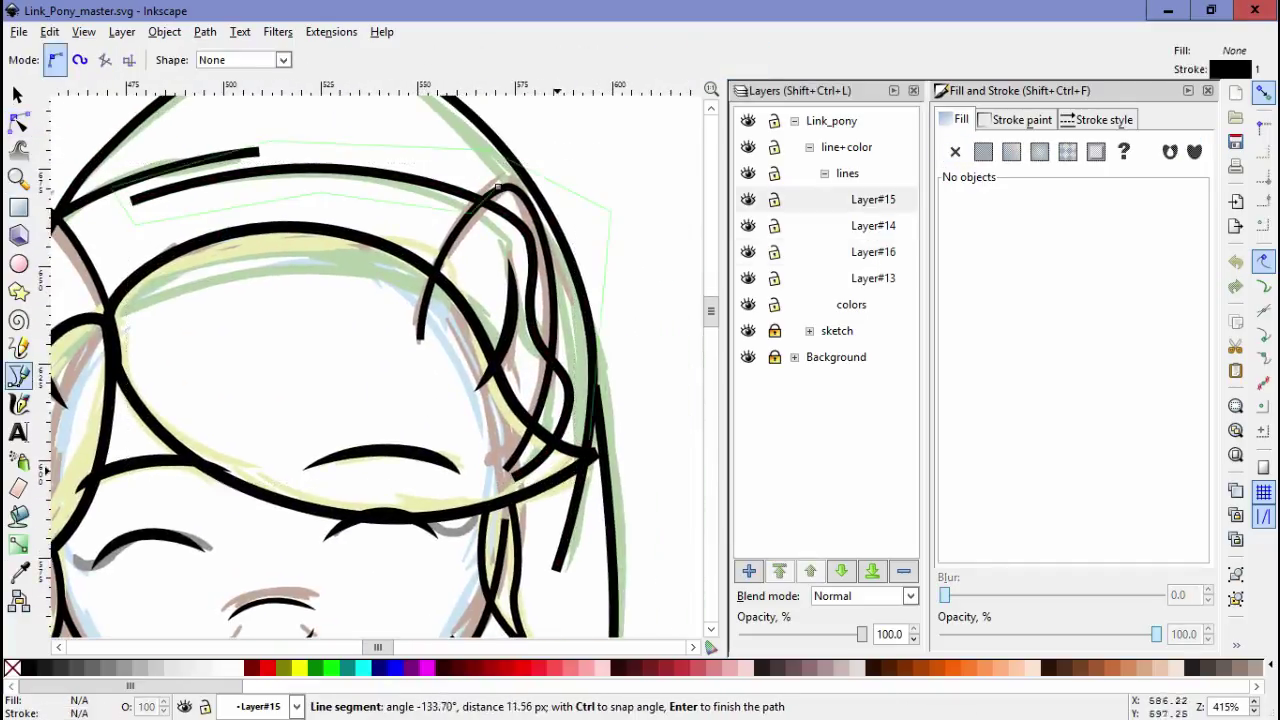
left_click(497, 187)
key("ctrl+z")
left_click(18, 122)
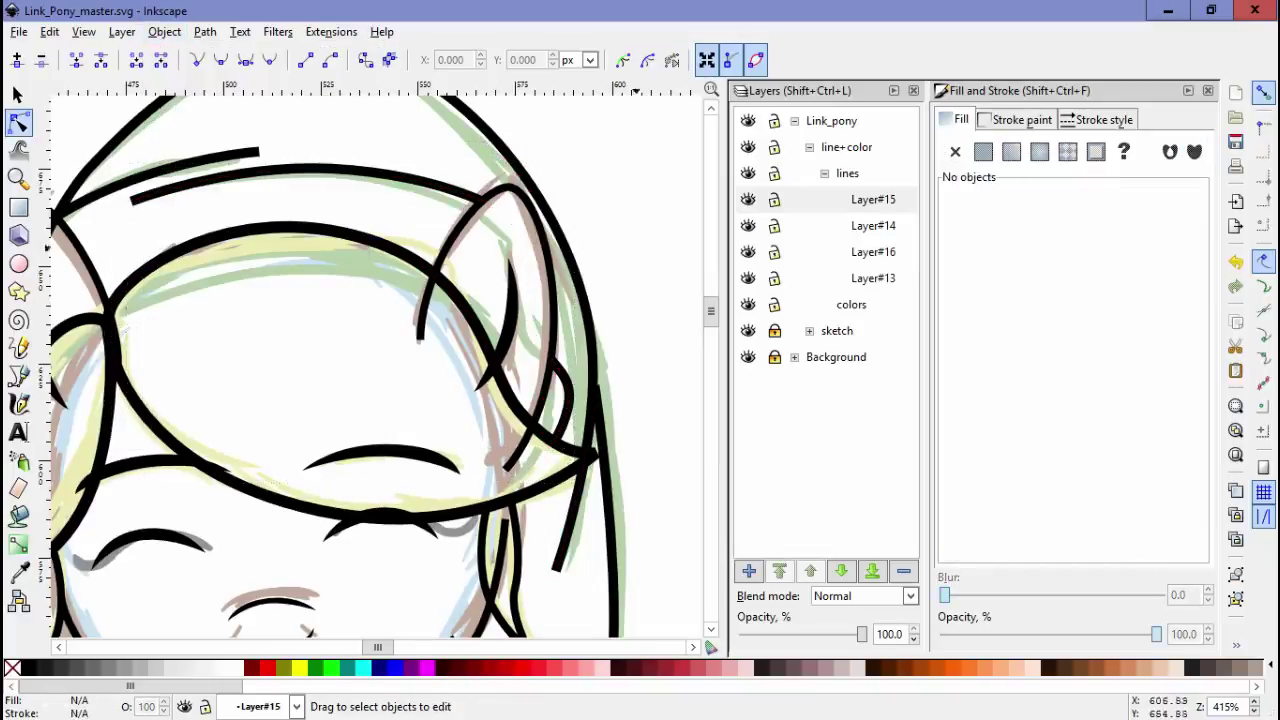
Draw a closed shape along the left ear and clip the left hat brim line so it passes behind that ear
key("b")
left_click(248, 538)
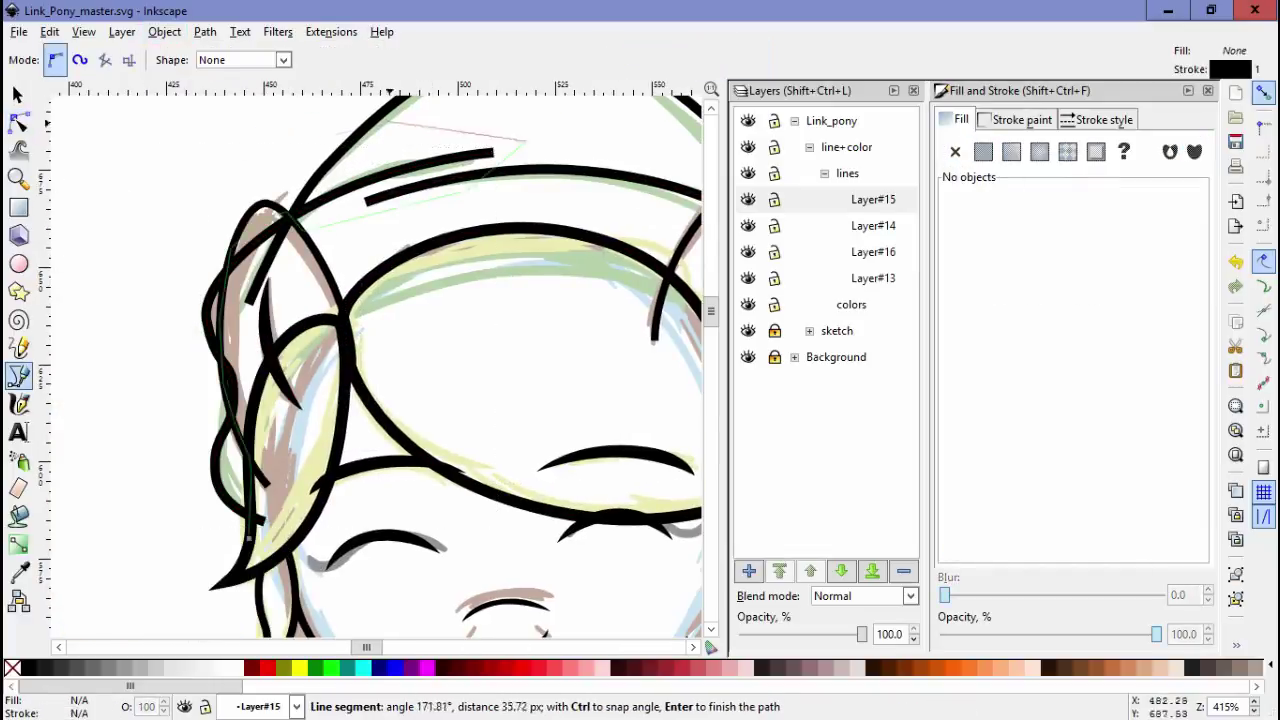
key("Return")
key("n")
key("ctrl+z")
Draw a closed shape around the crown of the hat and clip the hat's outer outline to it
scroll(375, 360, "up", 2)
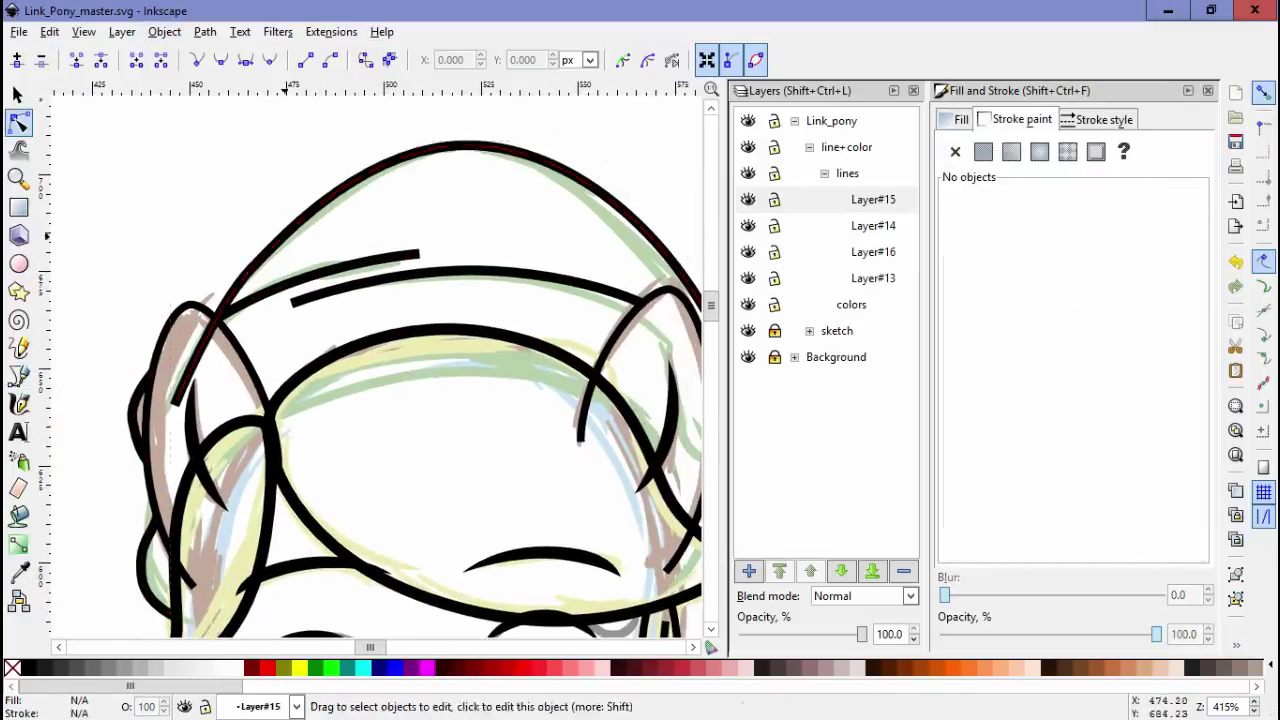
left_click(200, 340)
scroll(375, 360, "up", 2)
key("b")
key("Escape")
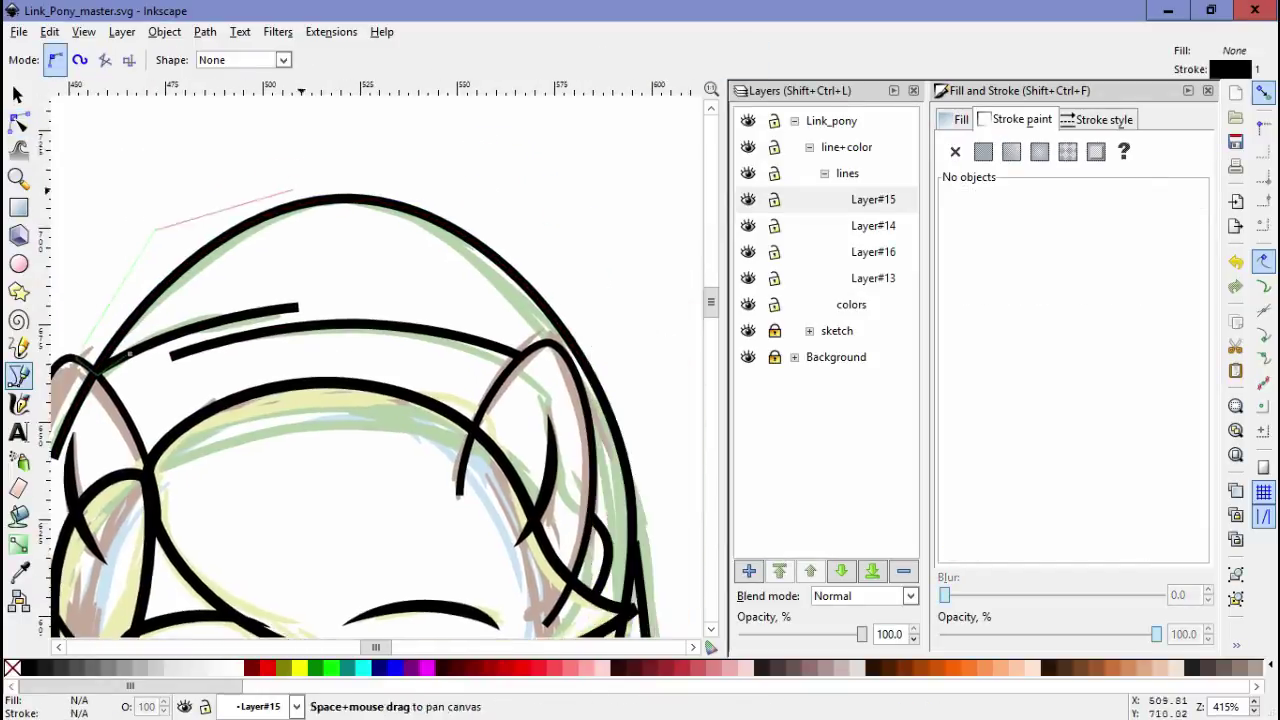
scroll(512, 520, "down", 5)
left_click(512, 520)
scroll(512, 520, "up", 1)
scroll(375, 360, "up", 2)
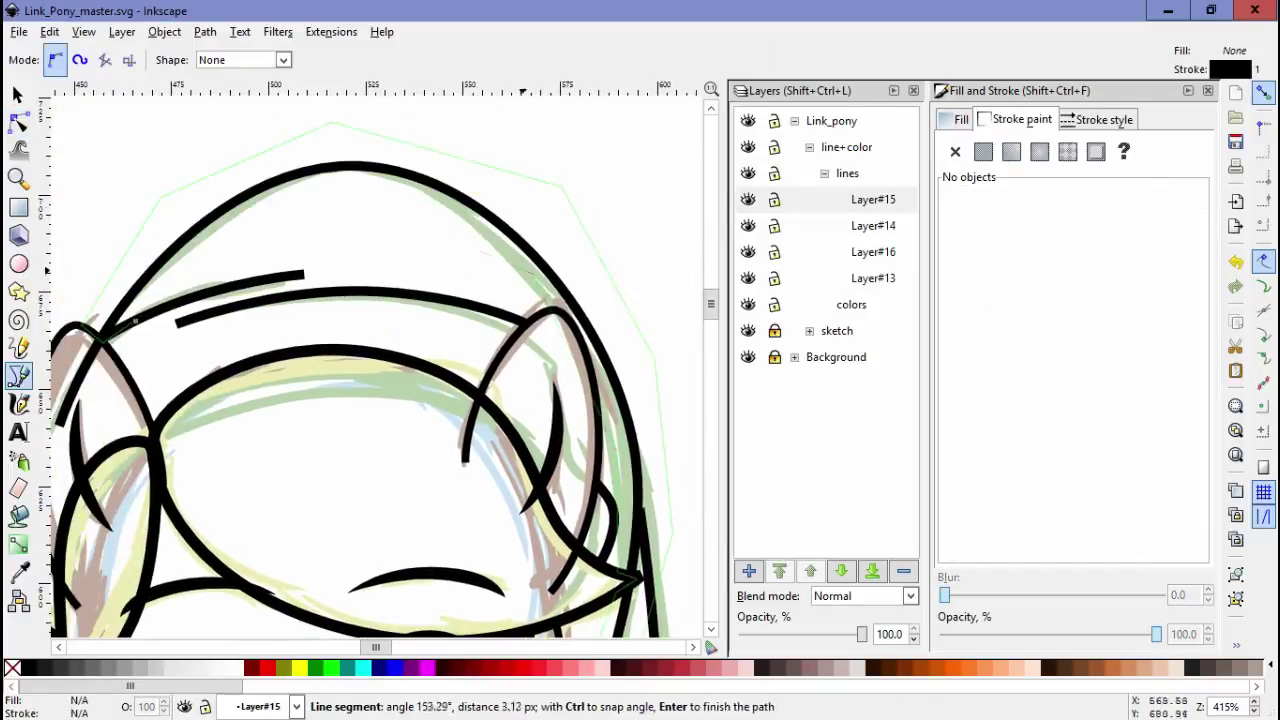
key("Return")
key("n")
key("ctrl+z")
Draw a white-filled shape around the left ear that skirts the hair, and clip the ear lines to it
scroll(375, 360, "down", 1)
key("b")
key("Escape")
scroll(375, 360, "down", 3)
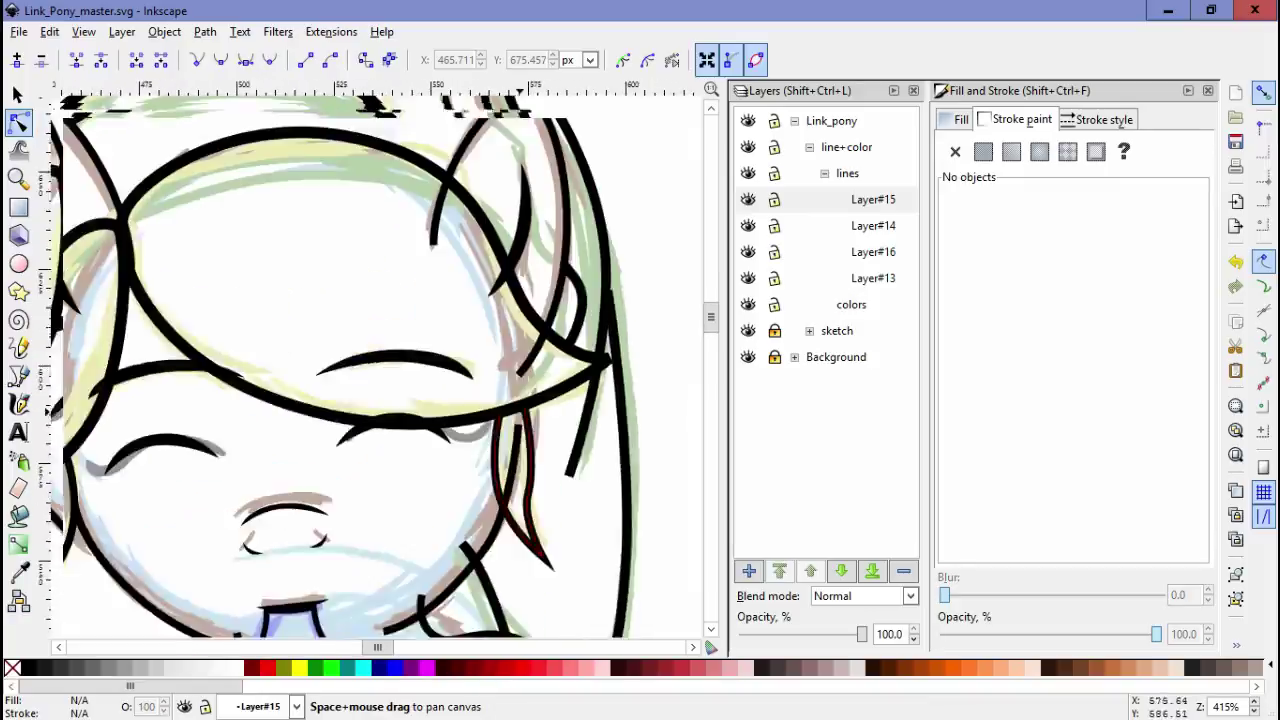
scroll(375, 360, "up", 2)
left_click(240, 505)
scroll(375, 360, "right", 3)
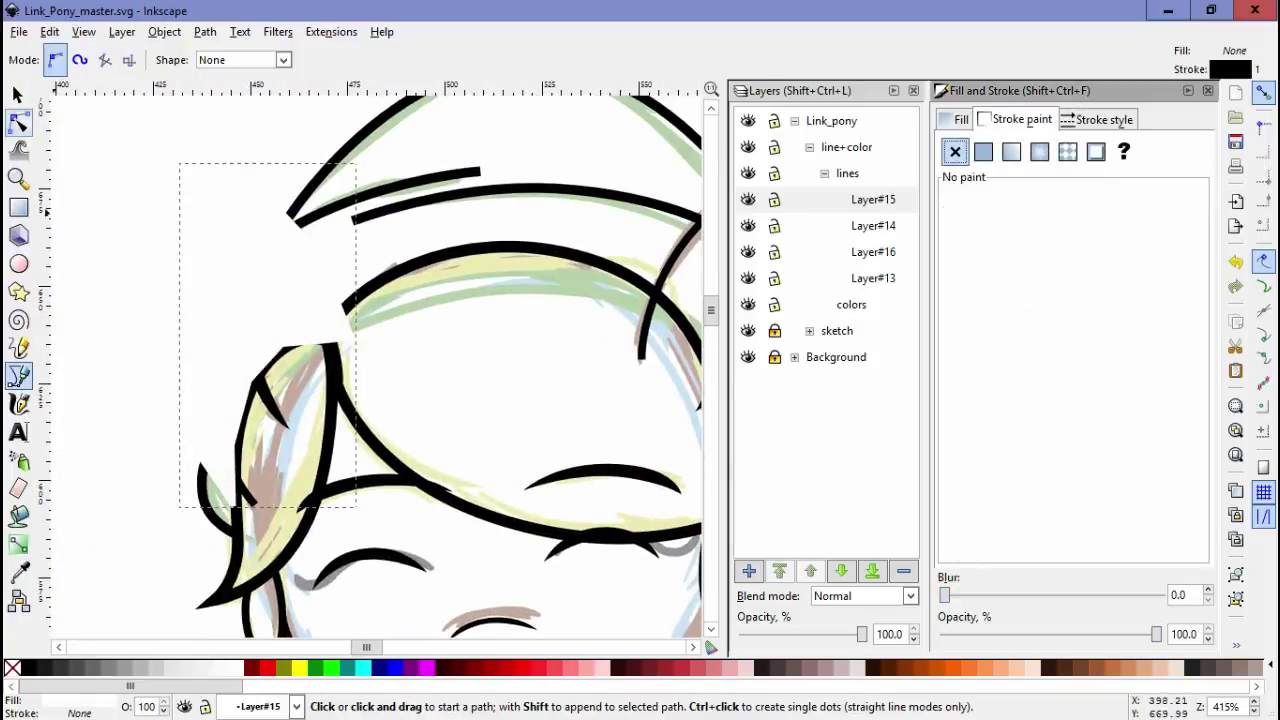
key("n")
left_click(164, 31)
key("Escape")
Draw a closed shape around the right ear along the fringe's edge and clip the ear outline so it sits behind the hair
scroll(375, 360, "up", 3)
key("b")
left_click(334, 412)
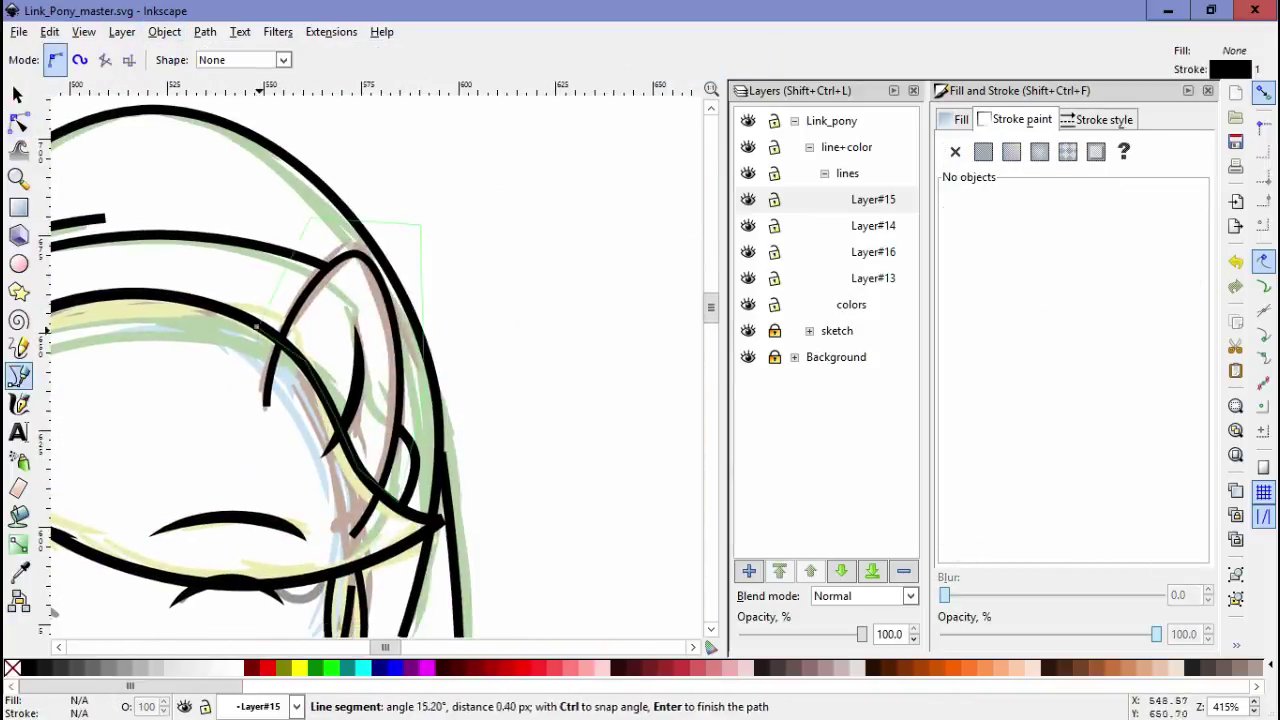
key("Return")
key("n")
key("ctrl+z")
key("Escape")
Draw a closed shape around the visible part of the hat's long hanging end, following the cheek and shoulder outlines
scroll(375, 360, "down", 3)
scroll(375, 360, "right", 3)
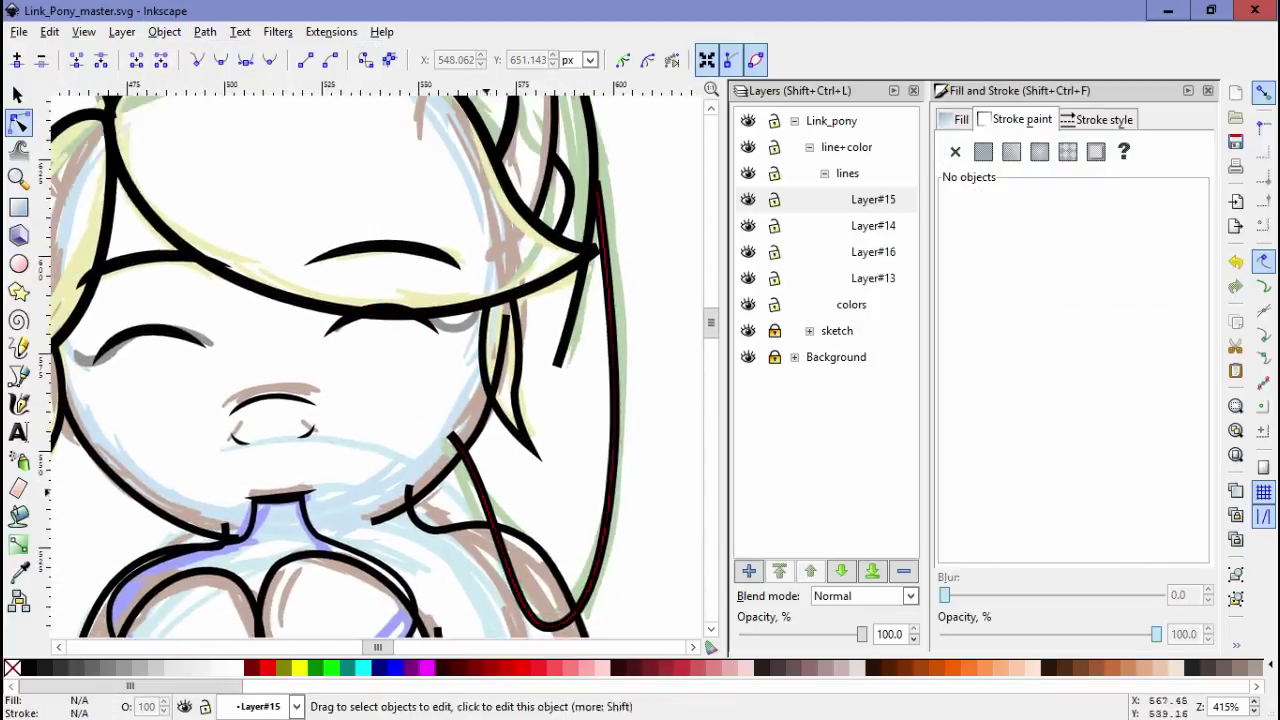
left_click(600, 400)
scroll(375, 360, "down", 2)
key("Escape")
scroll(375, 360, "right", 2)
key("b")
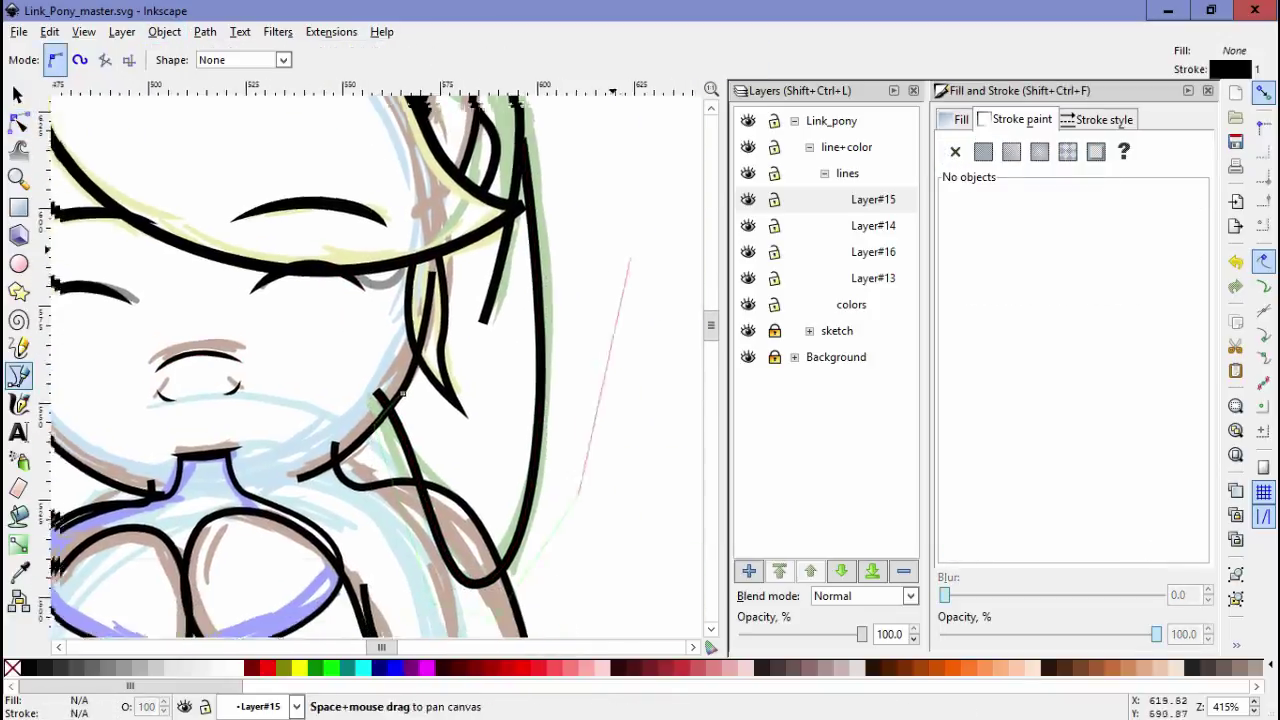
left_click(627, 262)
key("Return")
Clip the line of the hat's hanging end with the drawn shape so it tucks behind the face and shoulder
left_click(164, 31)
key("Escape")
key("n")
scroll(375, 360, "down", 2)
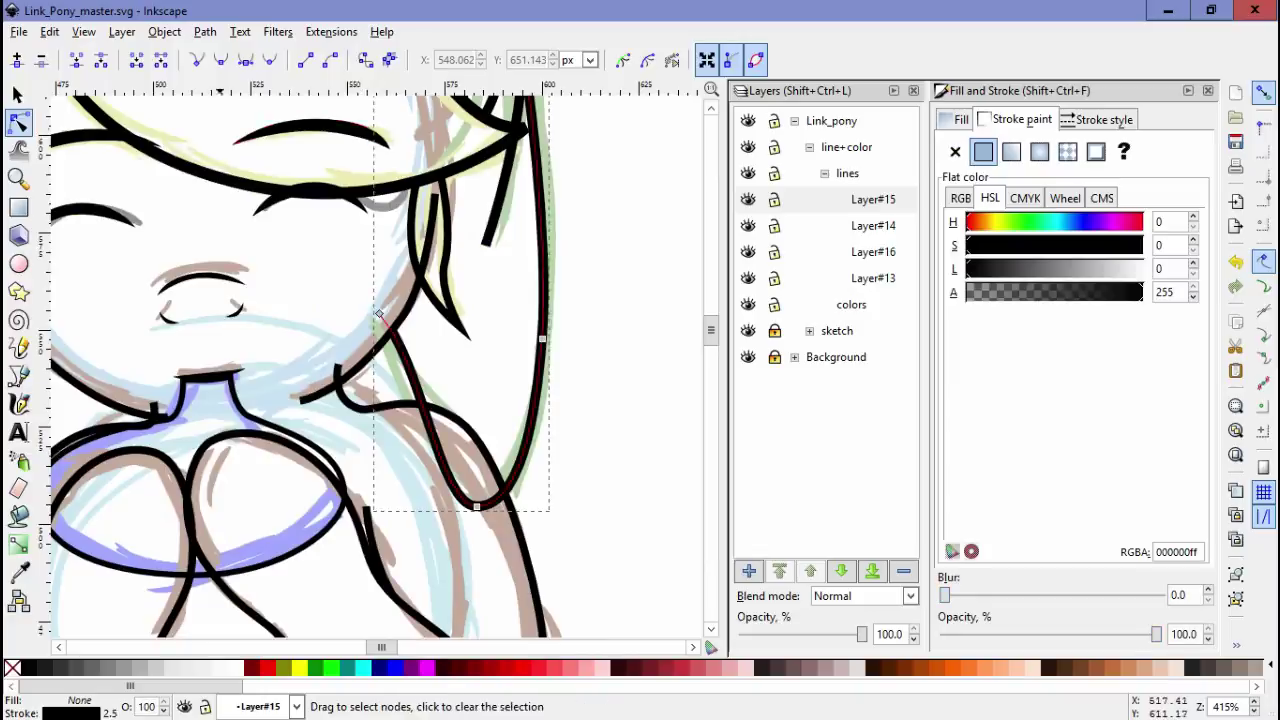
left_click(465, 432, "shift")
key("Escape")
Draw a closed shape around the collar that skirts both hooves and clip the collar line so it sits behind them
key("minus")
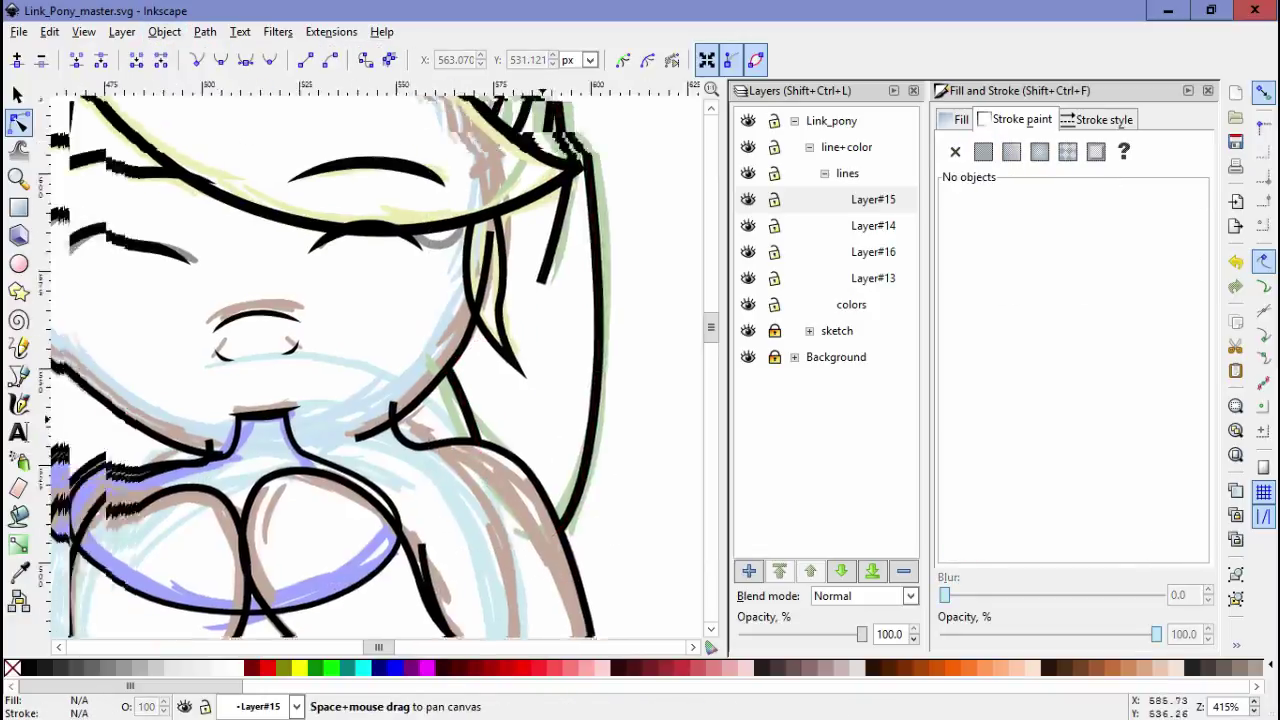
scroll(375, 360, "up", 3)
scroll(375, 360, "down", 3)
key("plus")
key("plus")
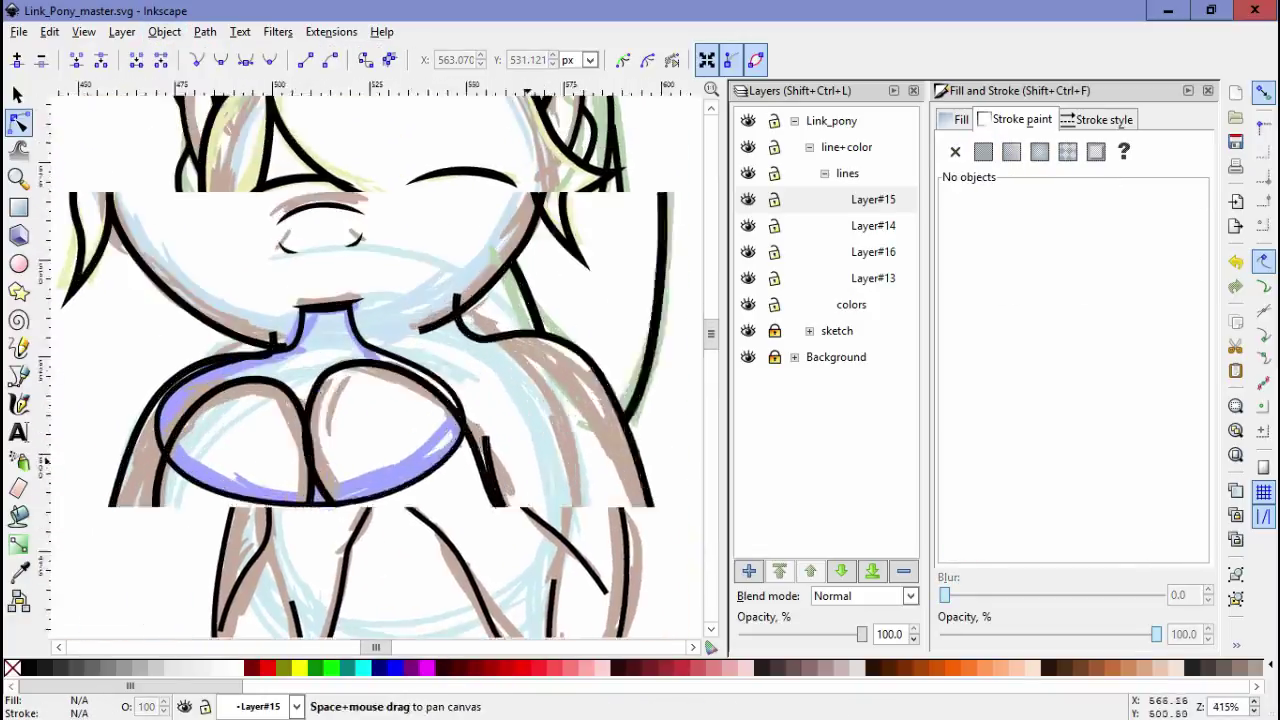
left_click(200, 375)
key("b")
left_click(200, 375)
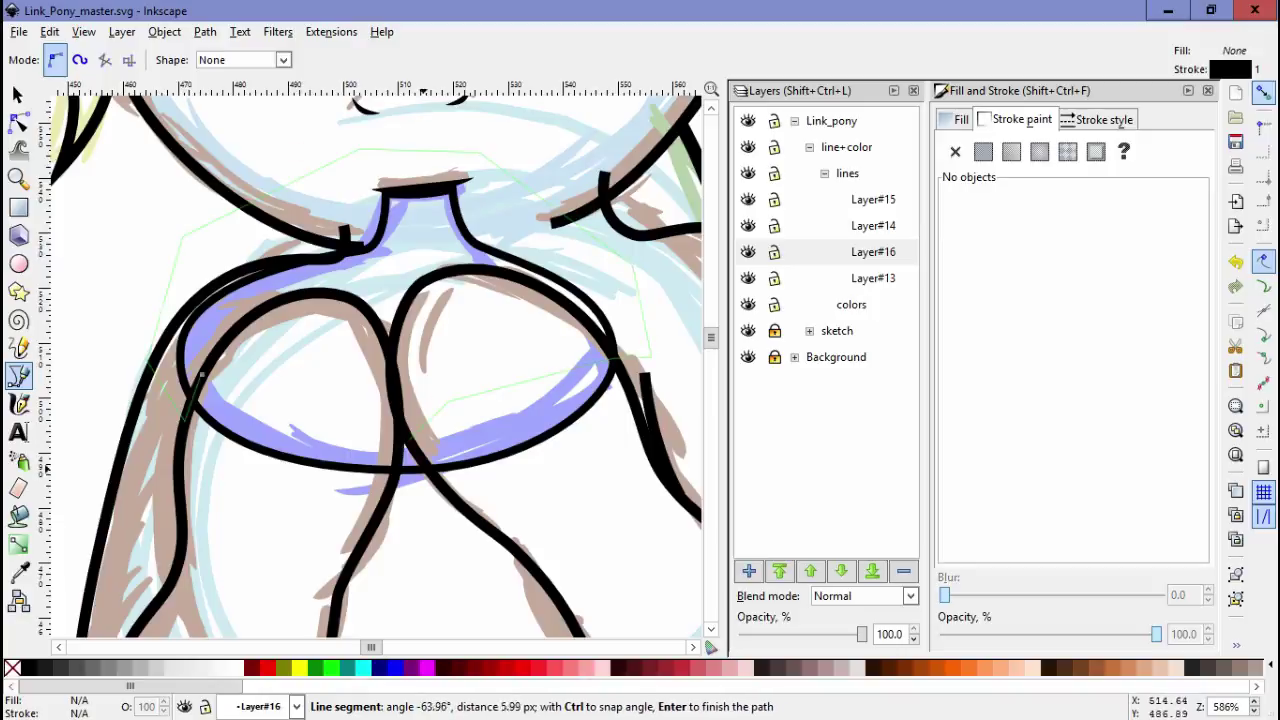
key("Return")
key("minus")
scroll(370, 360, "up", 2)
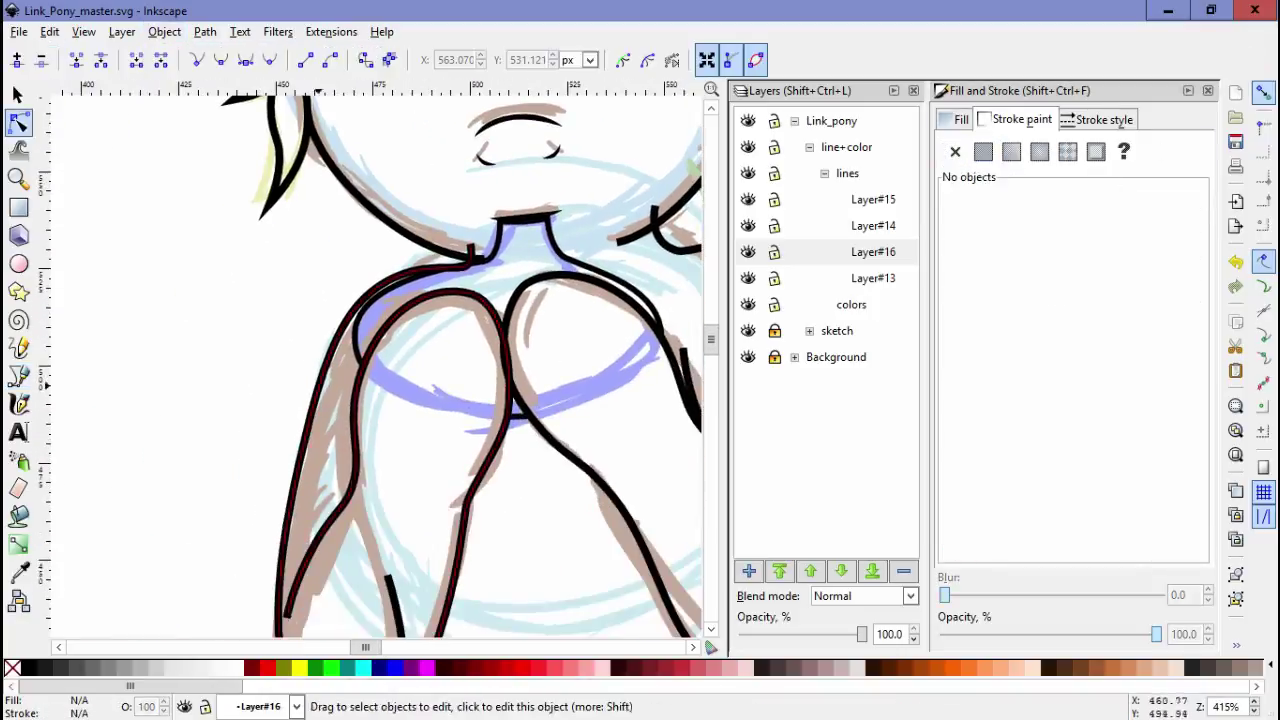
Draw a closed shape around the left arm, following the chin and the neighbouring arm's edge
key("plus")
key("plus")
scroll(350, 360, "up", 2)
left_click(424, 253)
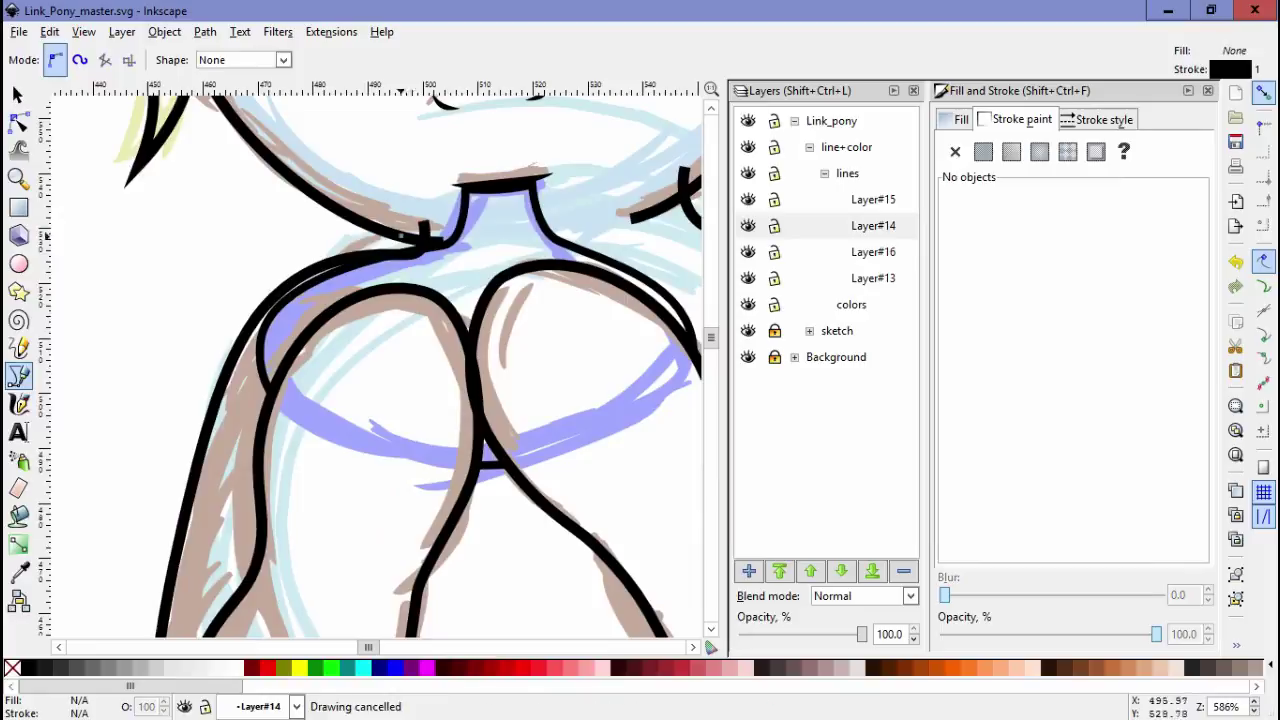
scroll(462, 440, "up", 3)
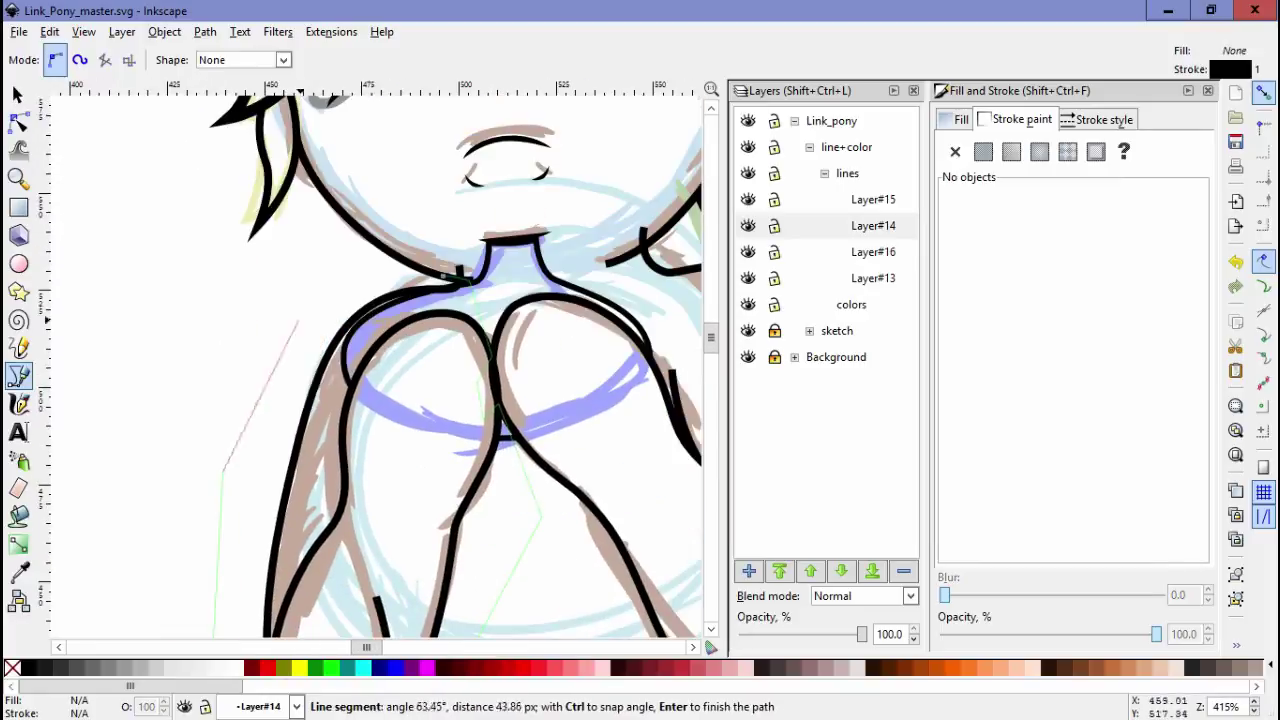
key("Return")
key("minus")
Fit the shape's nodes to the right arm's edge and clip the left arm outline with it
key("n")
key("Escape")
scroll(370, 360, "up", 2)
left_click(164, 31)
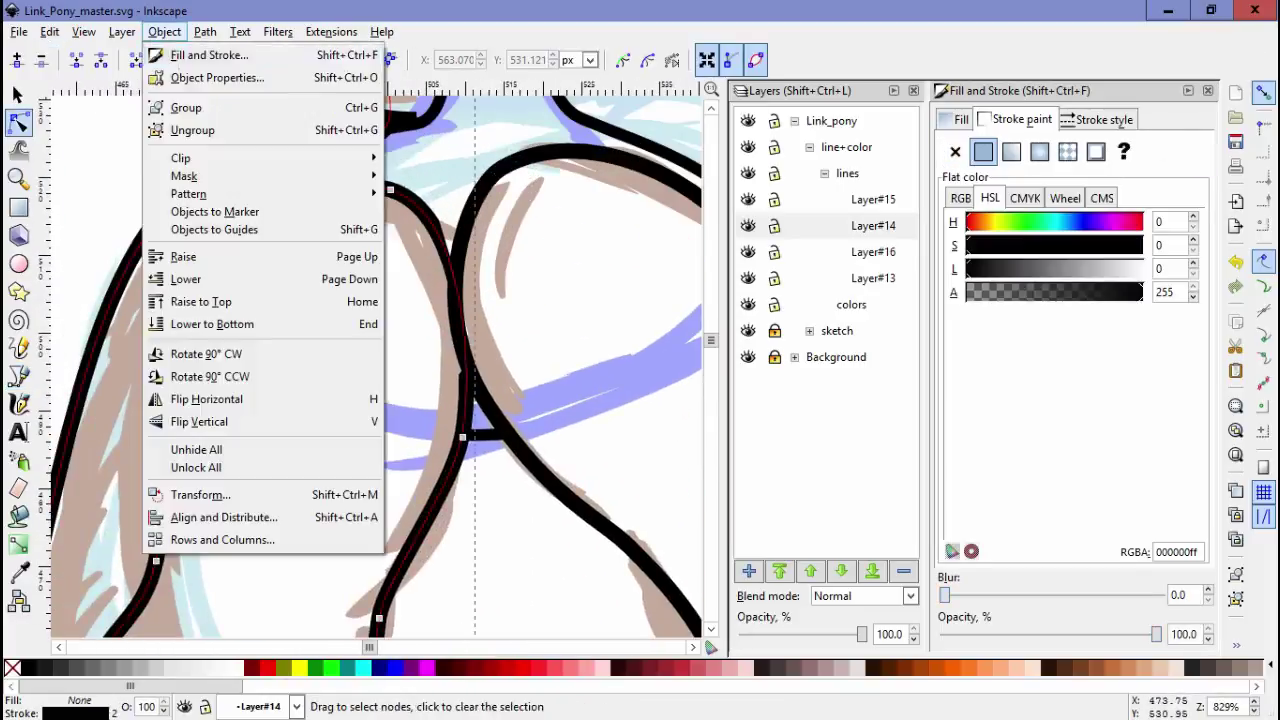
key("Escape")
scroll(430, 318, "up", 2)
key("Escape")
scroll(424, 327, "down", 2)
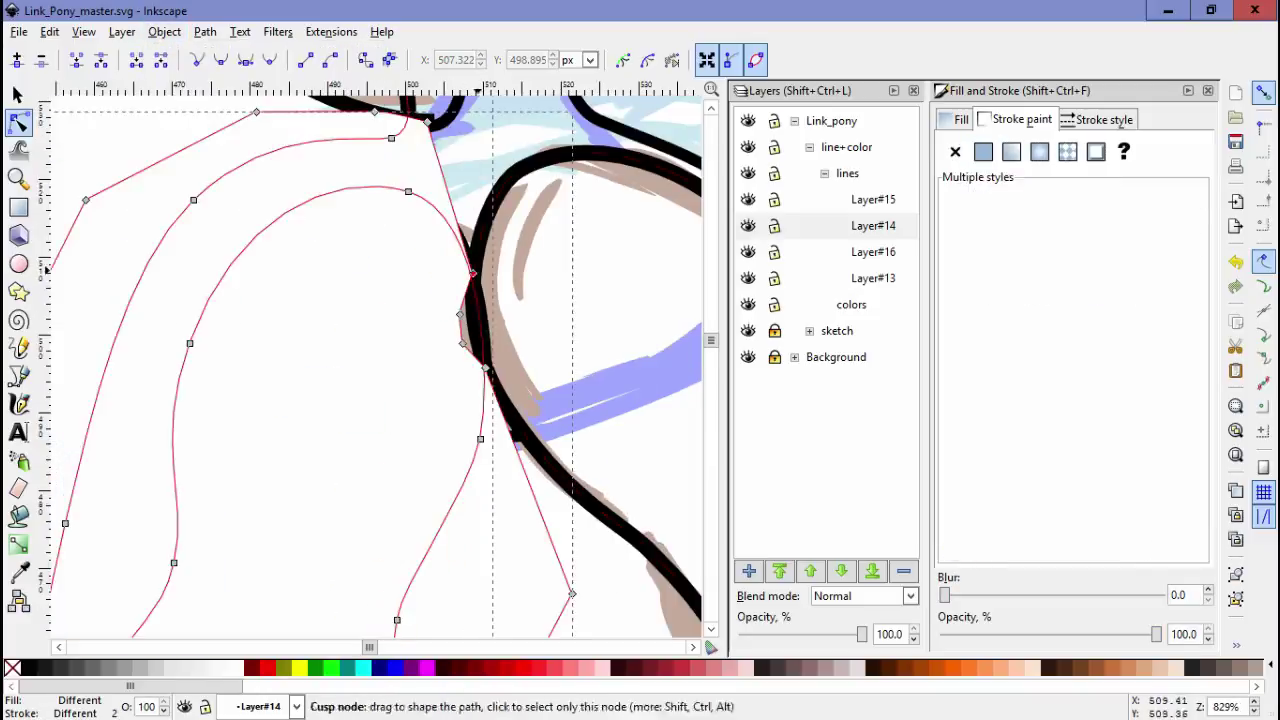
scroll(504, 487, "up", 2)
left_click(504, 487)
key("Escape")
scroll(470, 256, "down", 5)
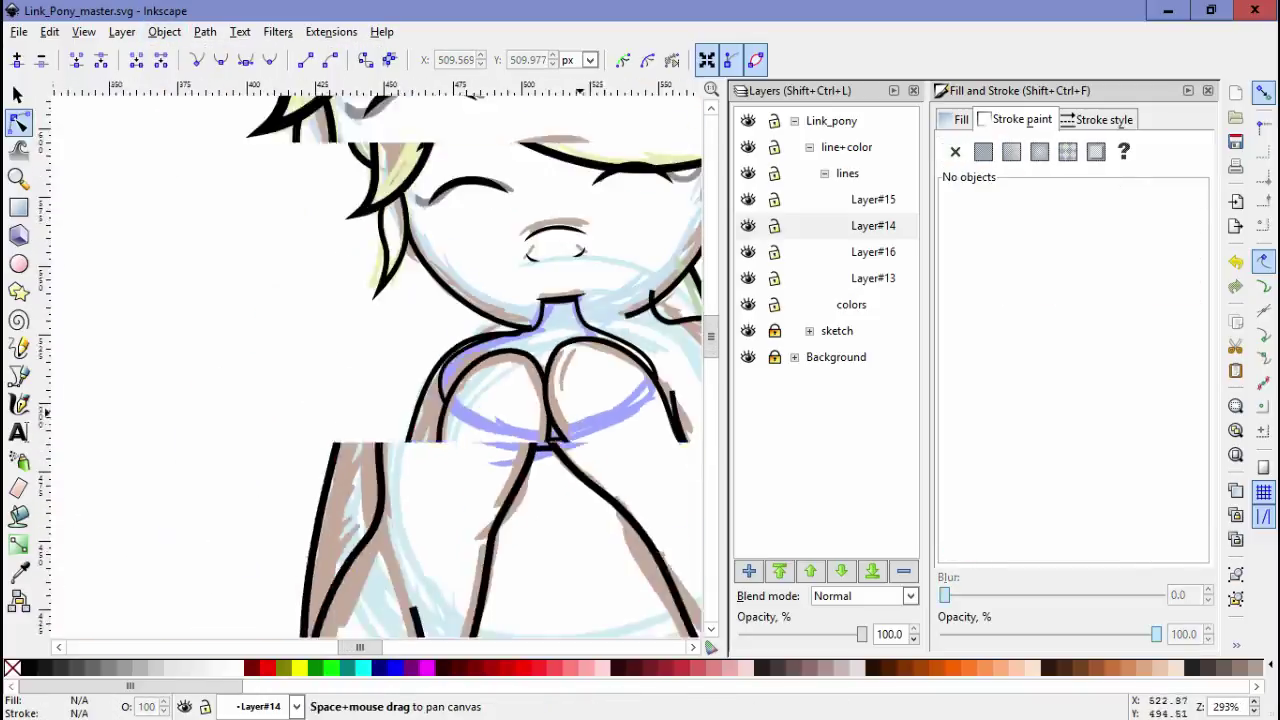
Draw a closed shape around the right arm and clip its outline so the shoulder line stops at the cheek
scroll(382, 197, "up", 1)
key("b")
left_click(382, 197)
left_click(382, 197)
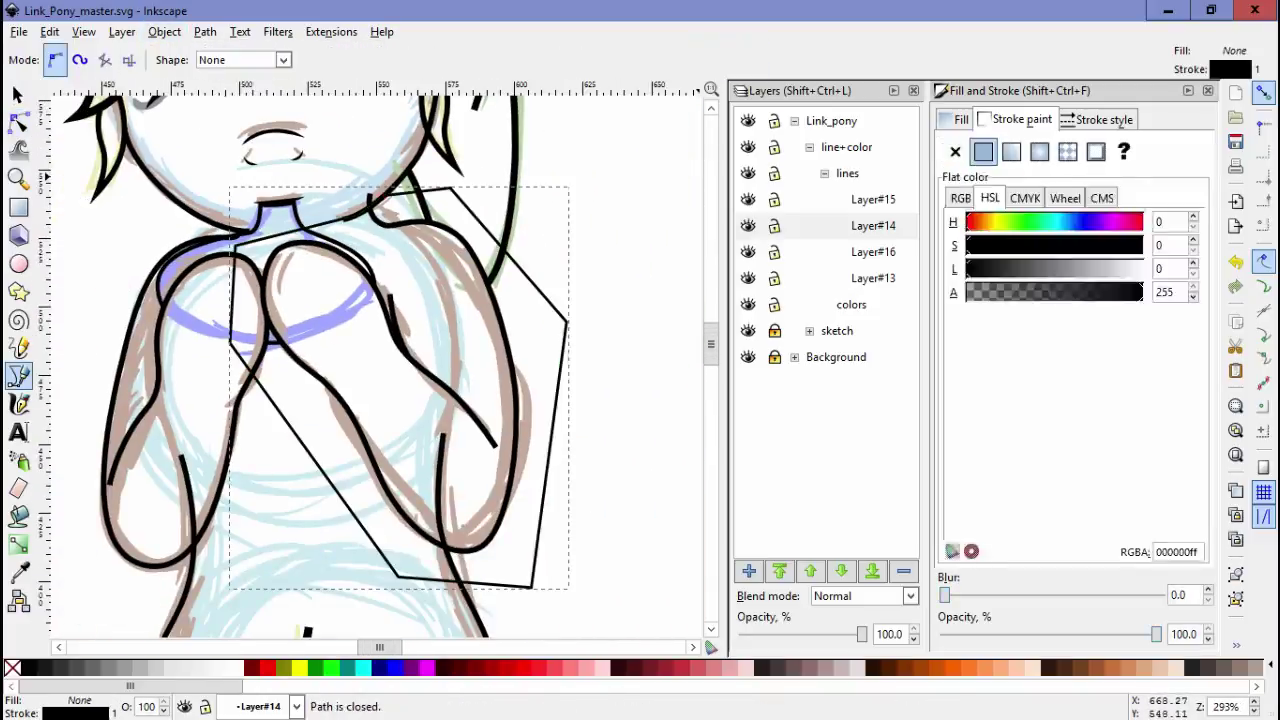
key("n")
key("Escape")
scroll(380, 360, "down", 5)
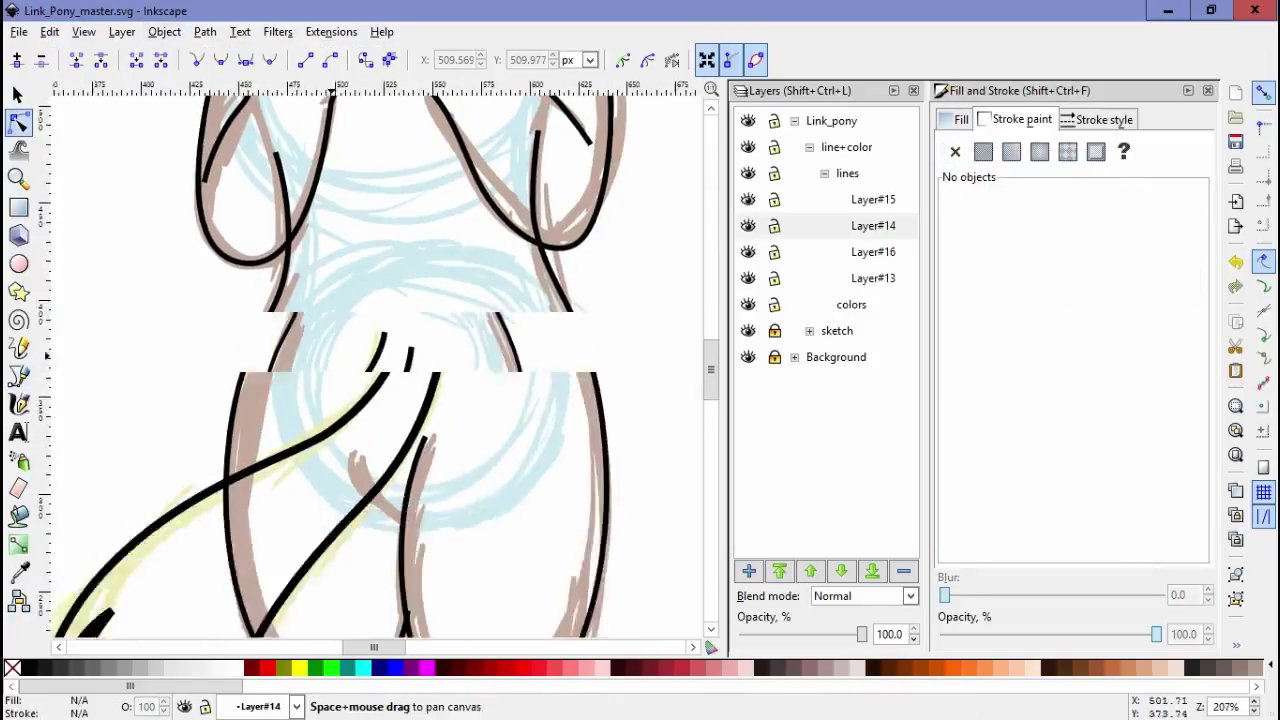
Draw a closed shape around the visible tail, skirting the left thigh and leg, and clip the tail lines with it
scroll(380, 360, "down", 1)
left_click(430, 250)
key("b")
left_click(347, 204)
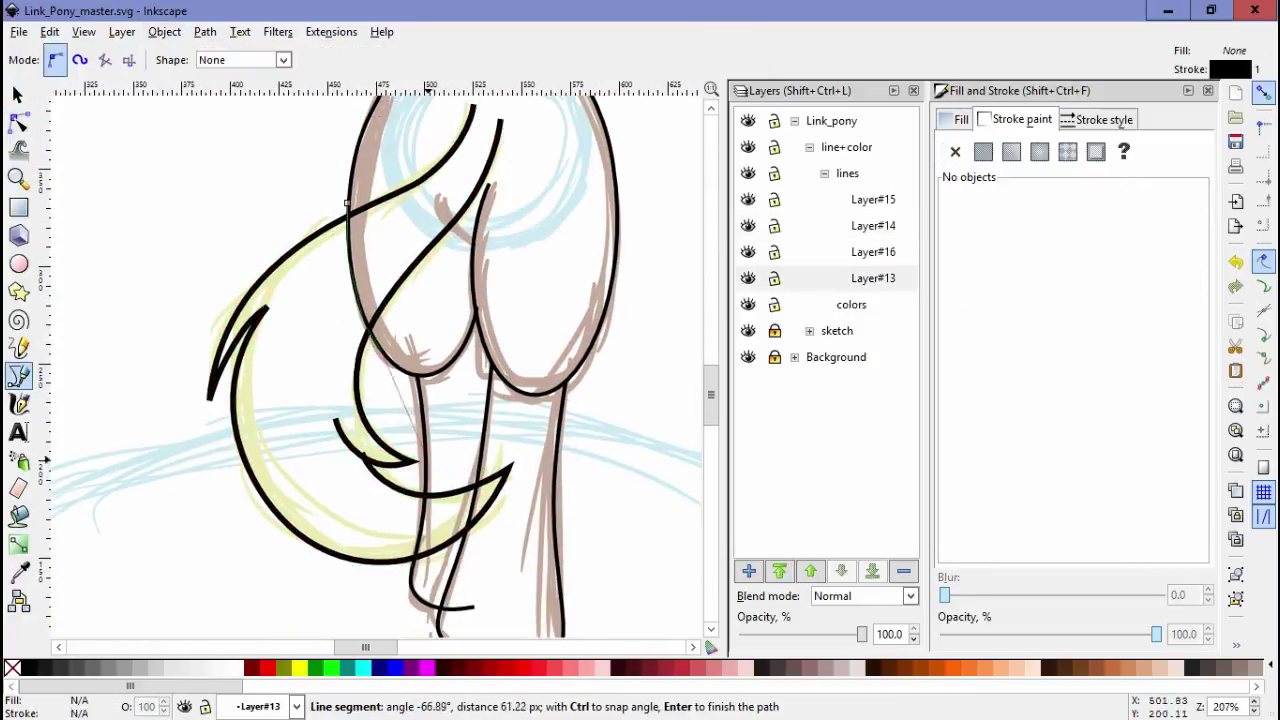
left_click(347, 204)
key("n")
key("ctrl+a")
left_click(164, 31)
left_click(414, 171)
key("Escape")
Draw a closed shape around the left lower leg and clip its outline so it sits behind the other leg
scroll(286, 383, "down", 2)
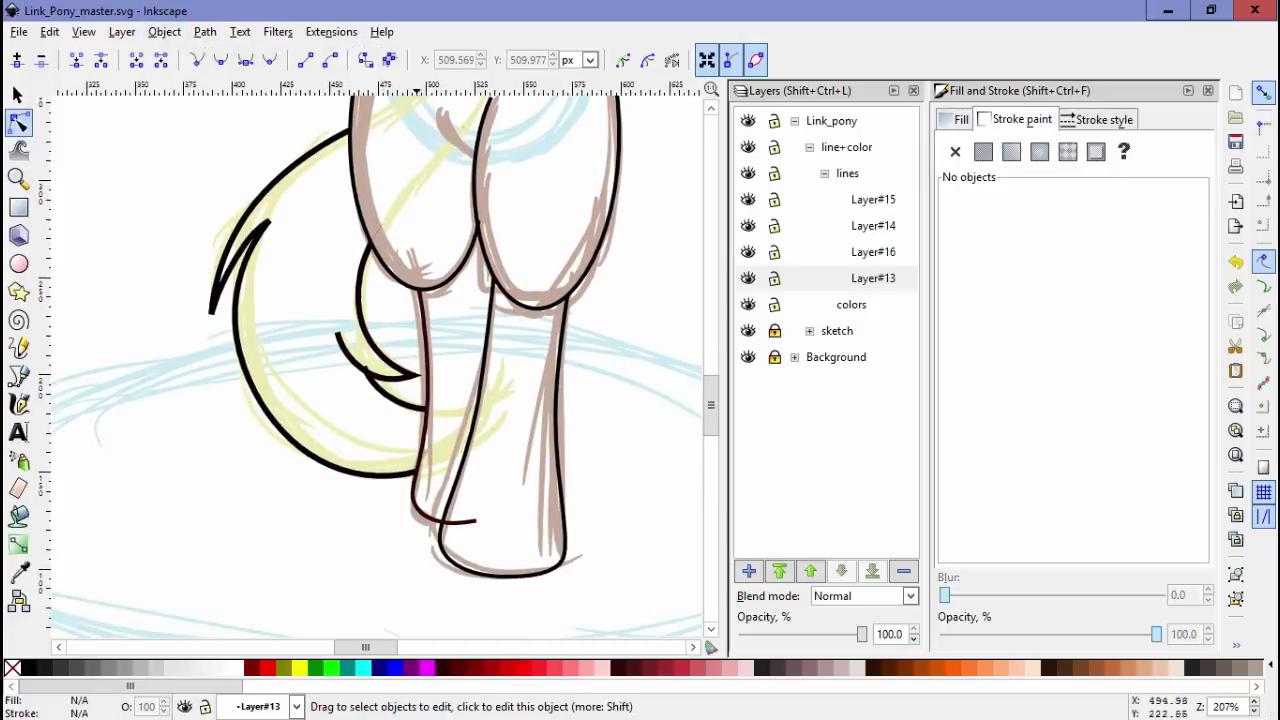
key("b")
left_click(430, 290)
key("n")
left_click(164, 31)
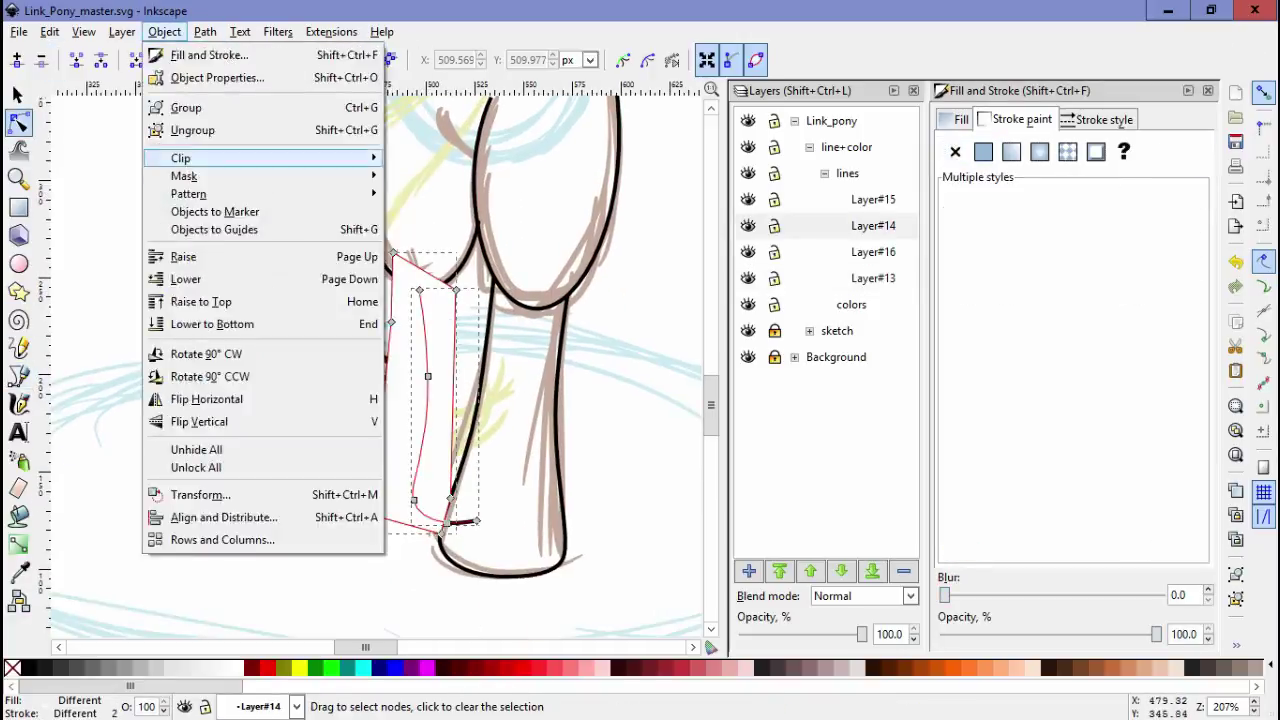
key("Escape")
Draw a short curved crease line meeting the inner thigh line, with a 1.5 px stroke
scroll(380, 360, "up", 5)
scroll(450, 425, "up", 3)
key("b")
left_click(278, 316)
double_click(390, 455)
key("n")
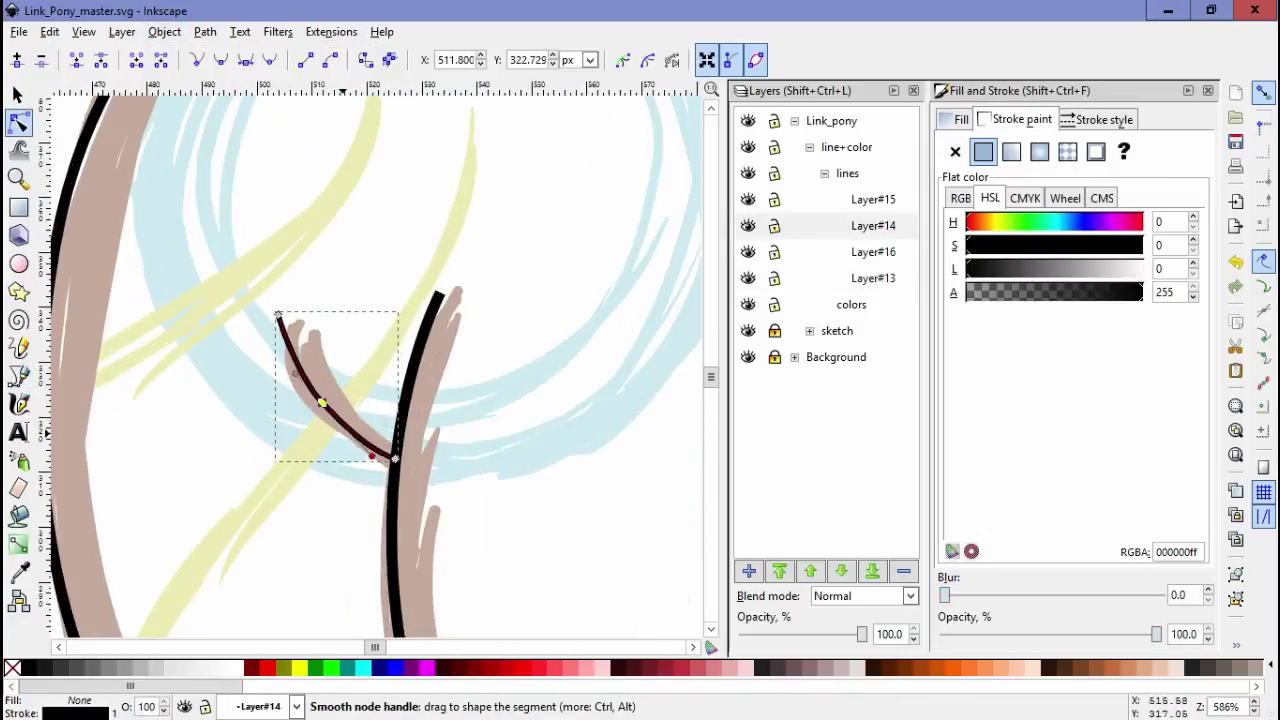
Draw a closed shape around the hips and thighs below the arms and clip the body outline so it tucks behind them
scroll(557, 380, "down", 4)
scroll(500, 300, "up", 2)
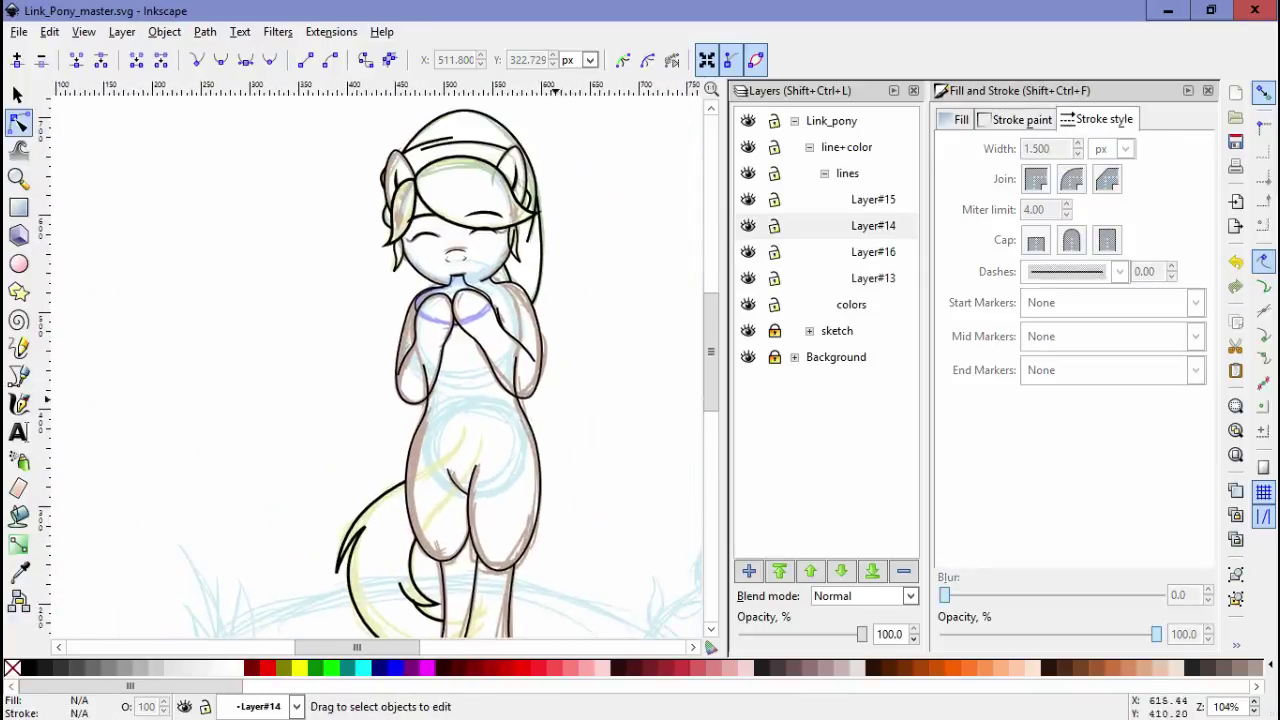
key("b")
left_click(396, 288)
left_click(560, 270)
key("Return")
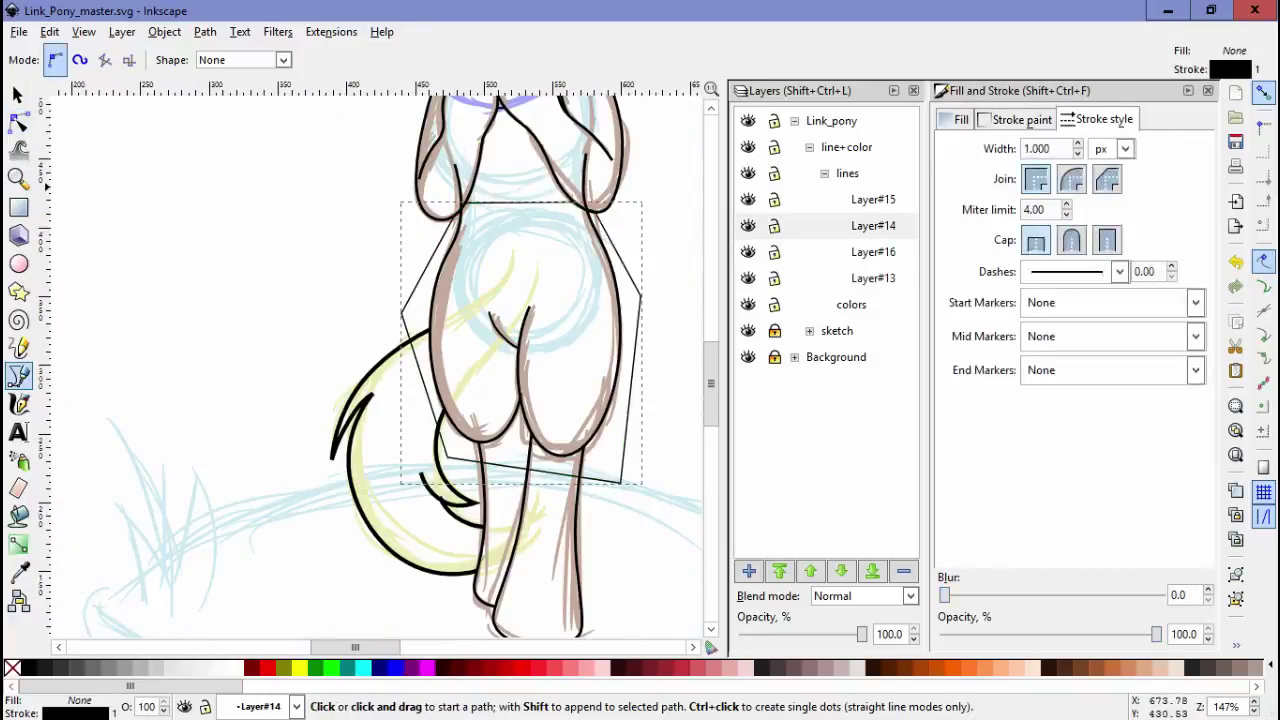
key("n")
scroll(380, 360, "up", 5)
key("Escape")
Hide the sketch layer and clip the right cheek line with a drawn shape so it tucks behind the side lock
scroll(450, 400, "down", 3)
left_click(748, 330)
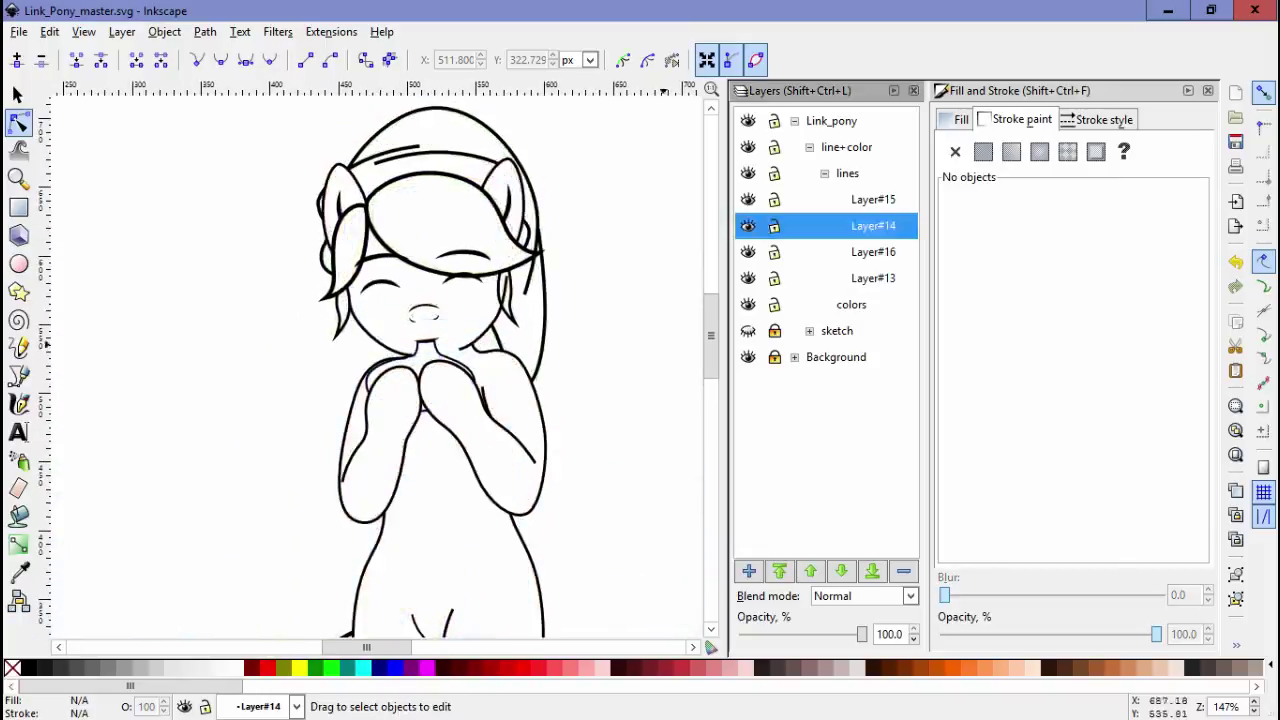
scroll(466, 215, "up", 2)
left_click(443, 530)
scroll(430, 500, "up", 1)
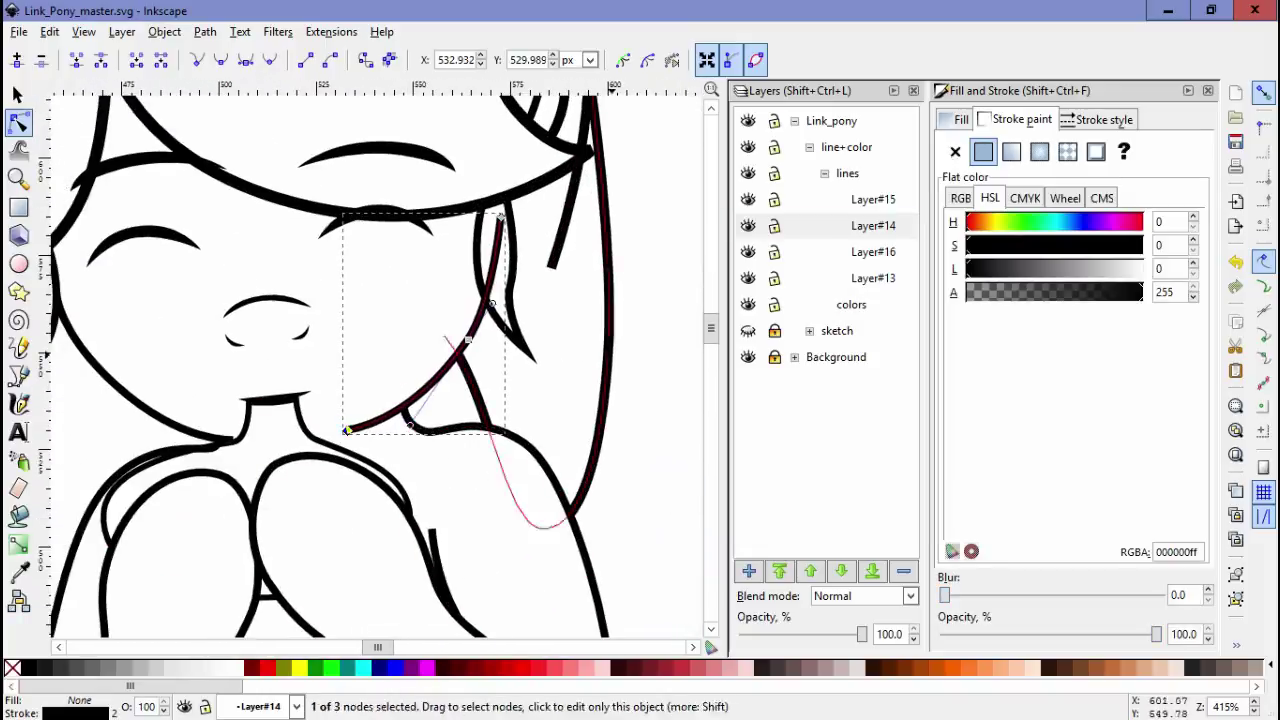
key("Escape")
key("b")
left_click(476, 287)
key("n")
key("Escape")
Select the closed shape and the lines beside the left ear and clip those lines with it
left_click_drag(130, 150, 377, 450)
left_click(372, 300)
left_click(164, 31)
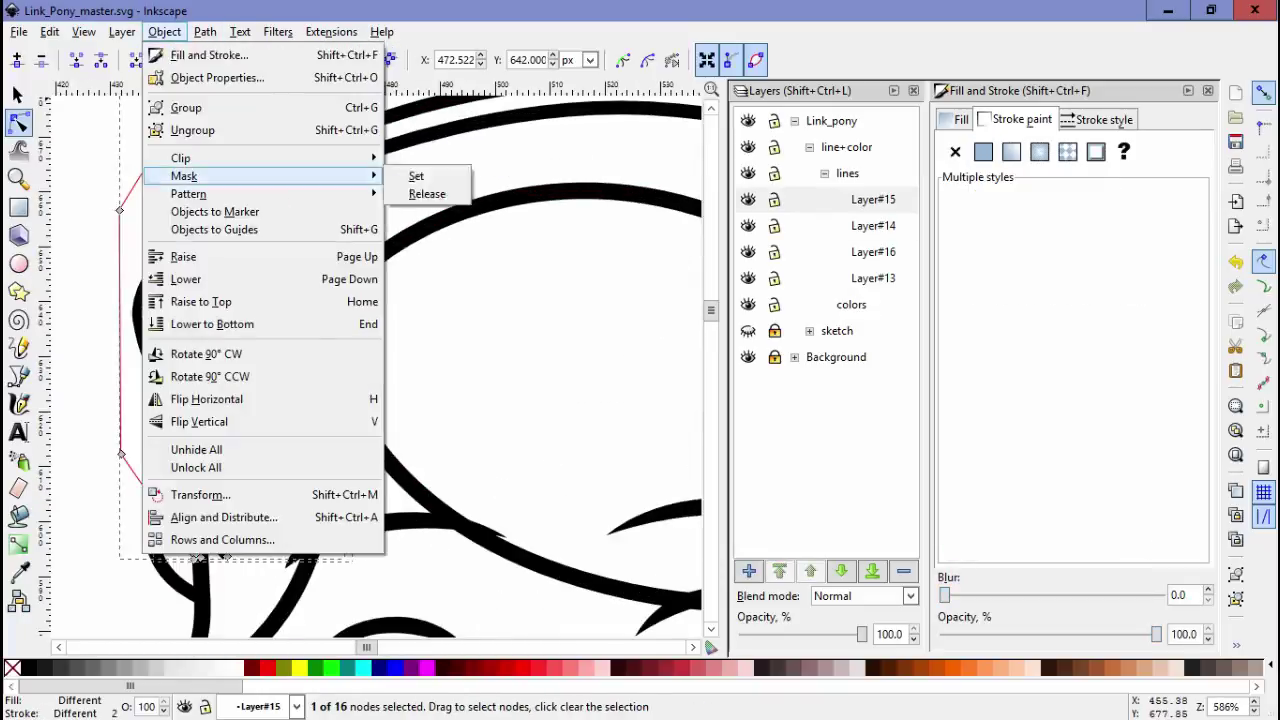
key("Escape")
key("Escape")
Convert the stroke of the large fringe outline to a path
scroll(391, 400, "down", 1)
left_click(447, 115)
left_click(205, 31)
left_click(194, 77)
scroll(341, 100, "up", 2)
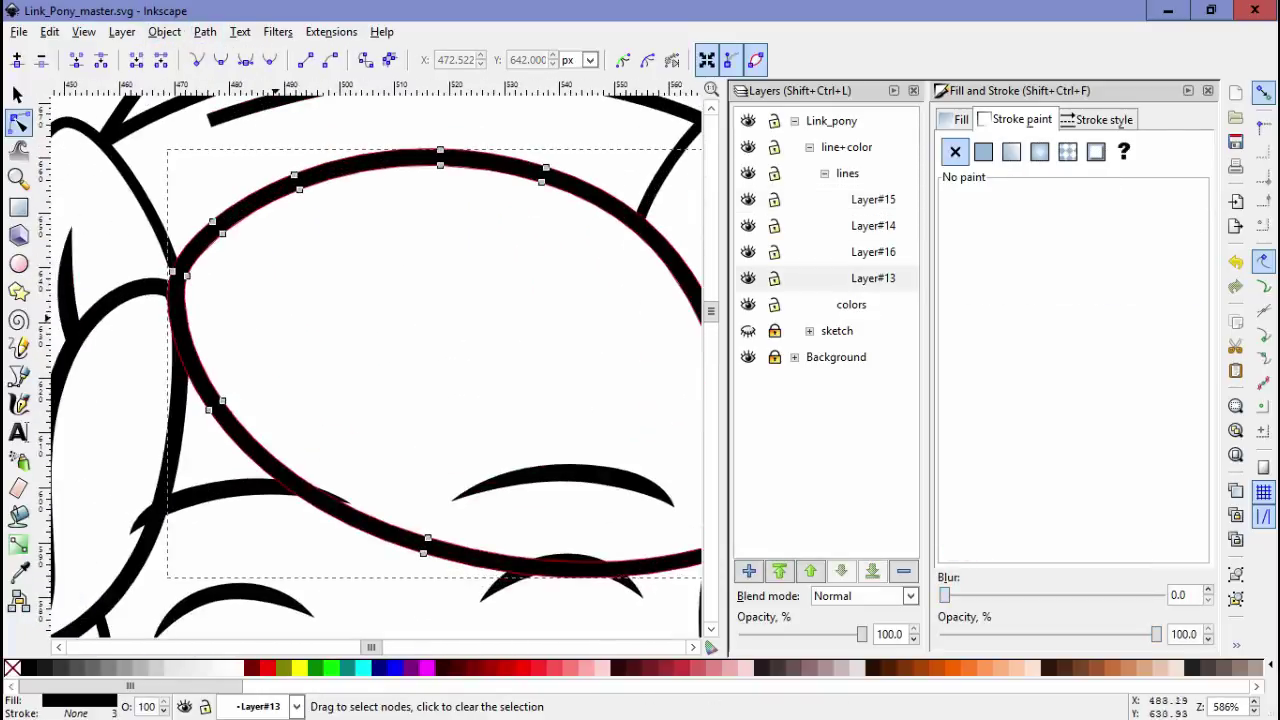
key("Escape")
Convert the hat's brim lines from strokes to paths and taper their free ends to points
scroll(420, 300, "down", 2)
left_click(420, 285)
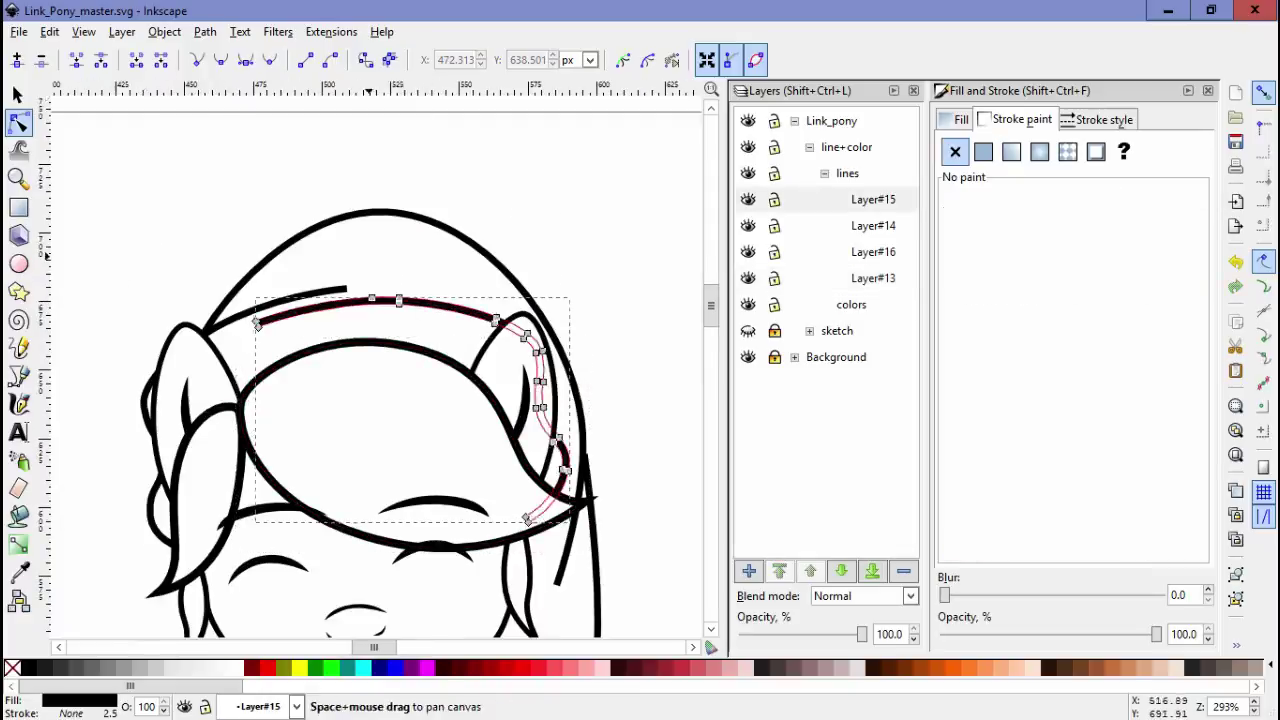
scroll(420, 290, "up", 2)
left_click(300, 240)
key("Escape")
Convert the hat's outer outline from a stroke to a path and taper its lower right end to a point
scroll(400, 350, "down", 2)
left_click(515, 250)
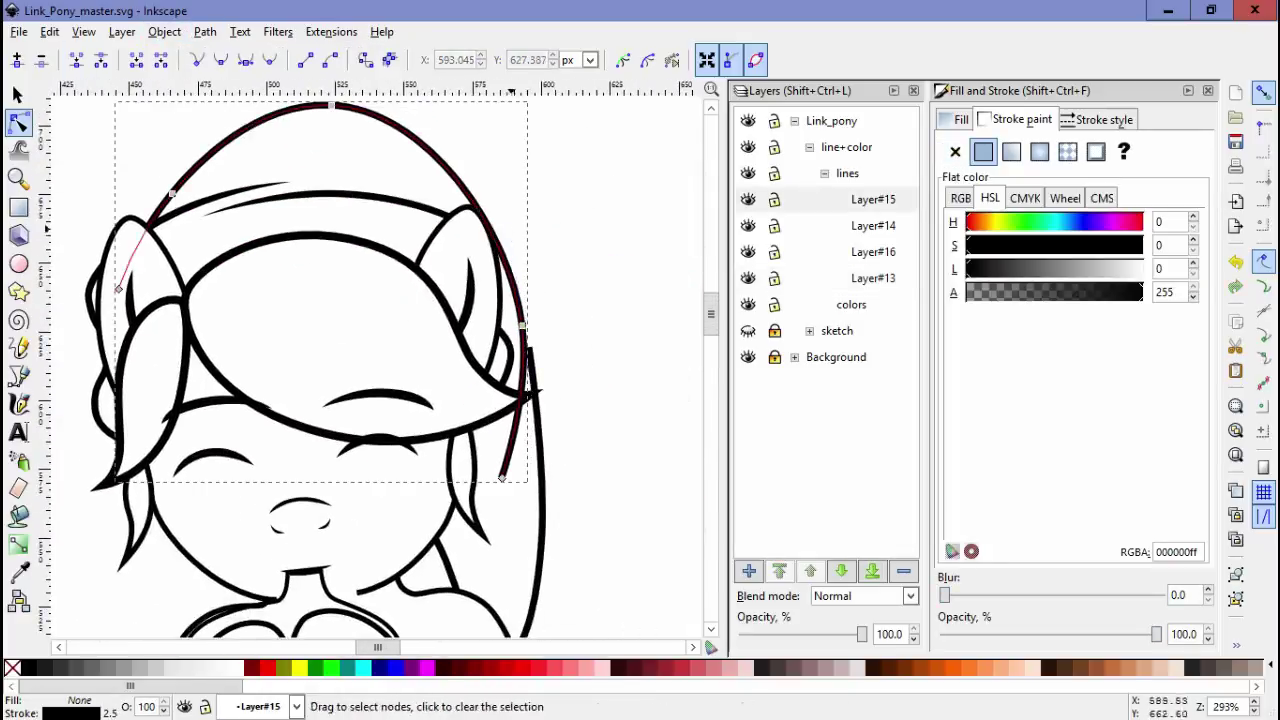
left_click(521, 326)
left_click(486, 477)
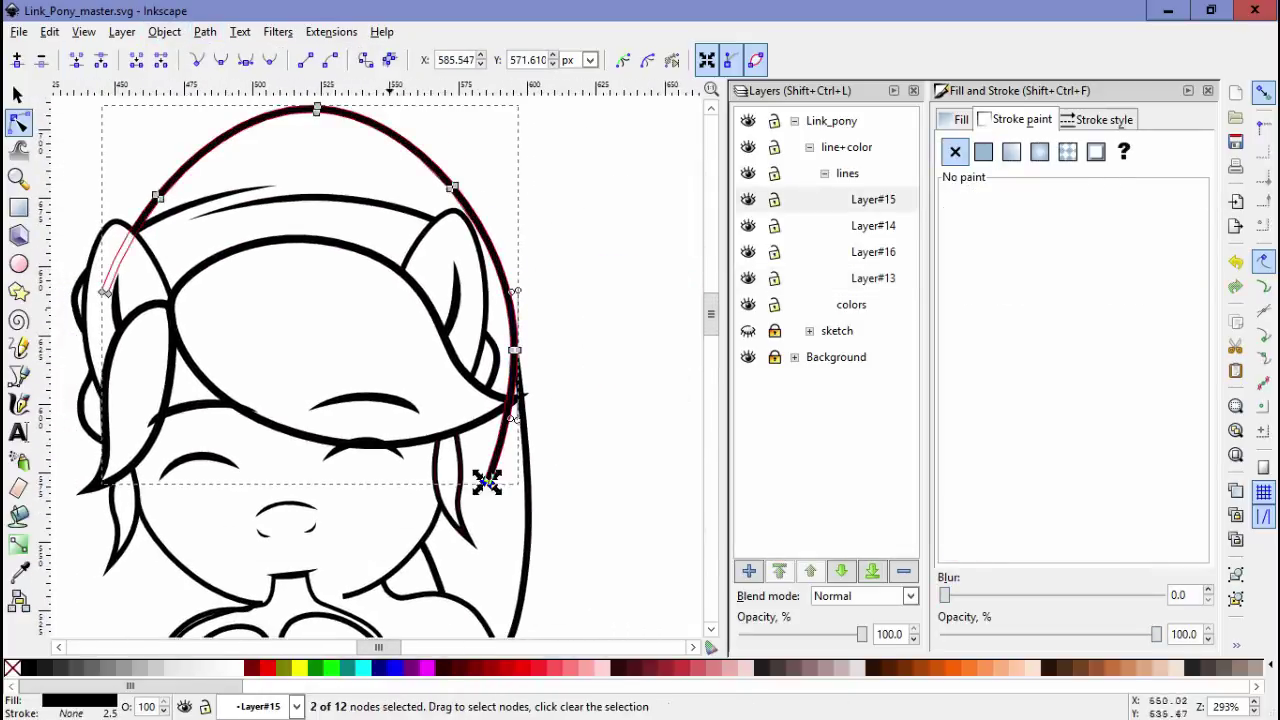
scroll(500, 440, "down", 2)
left_click(515, 430)
key("Escape")
Convert the right cheek line from a stroke to a path and merge its chin-end nodes into a point
scroll(520, 440, "up", 3)
scroll(560, 420, "down", 4)
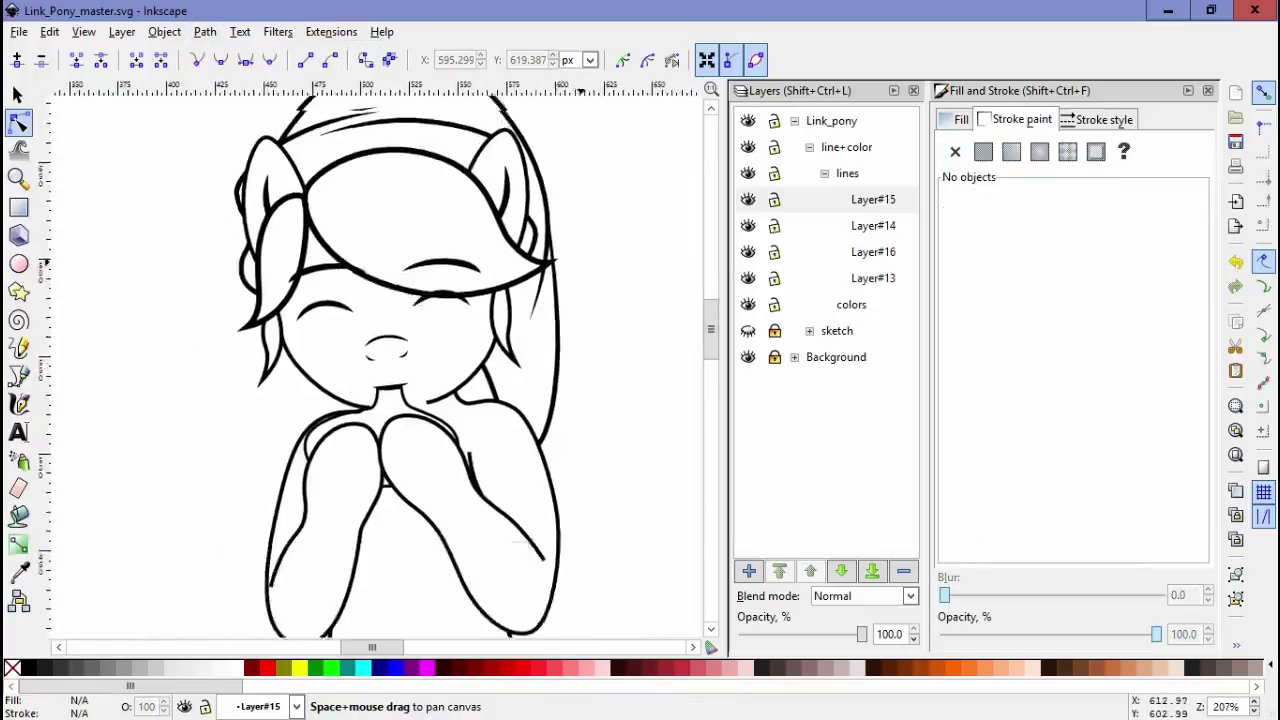
scroll(420, 370, "up", 2)
left_click(425, 368)
left_click(420, 368)
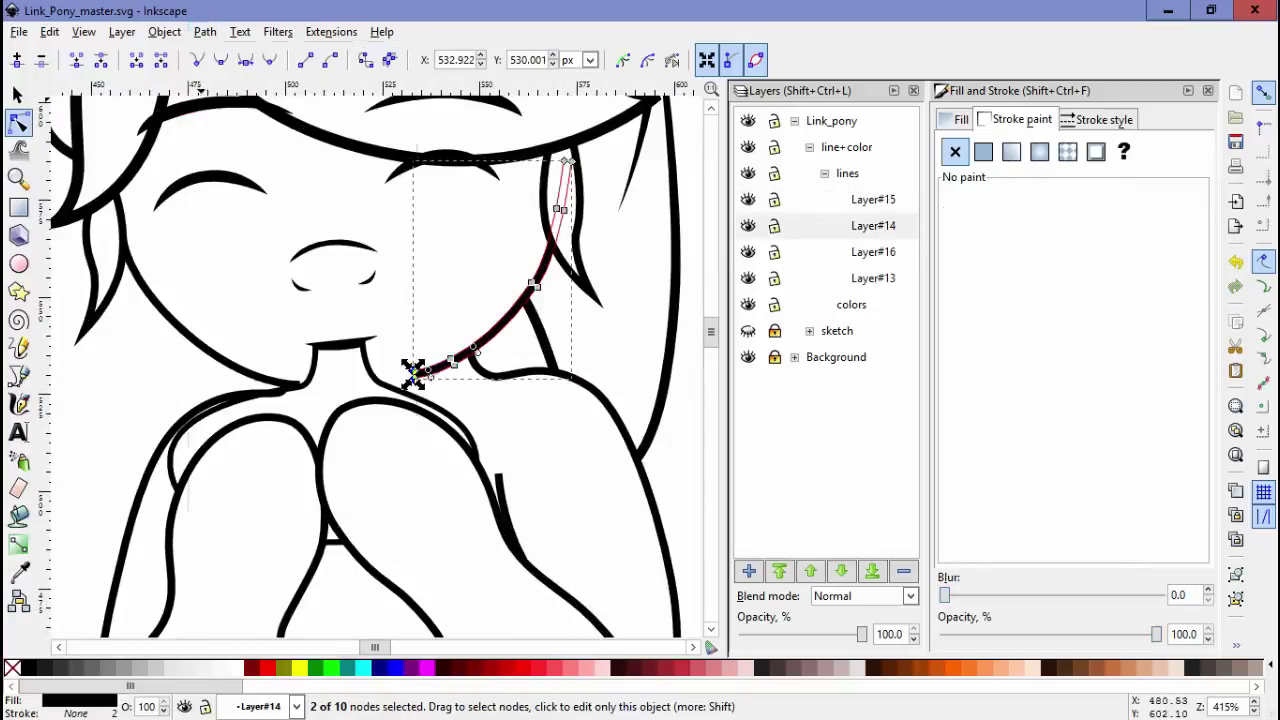
key("alt+p")
key("Left")
key("Escape")
key("Escape")
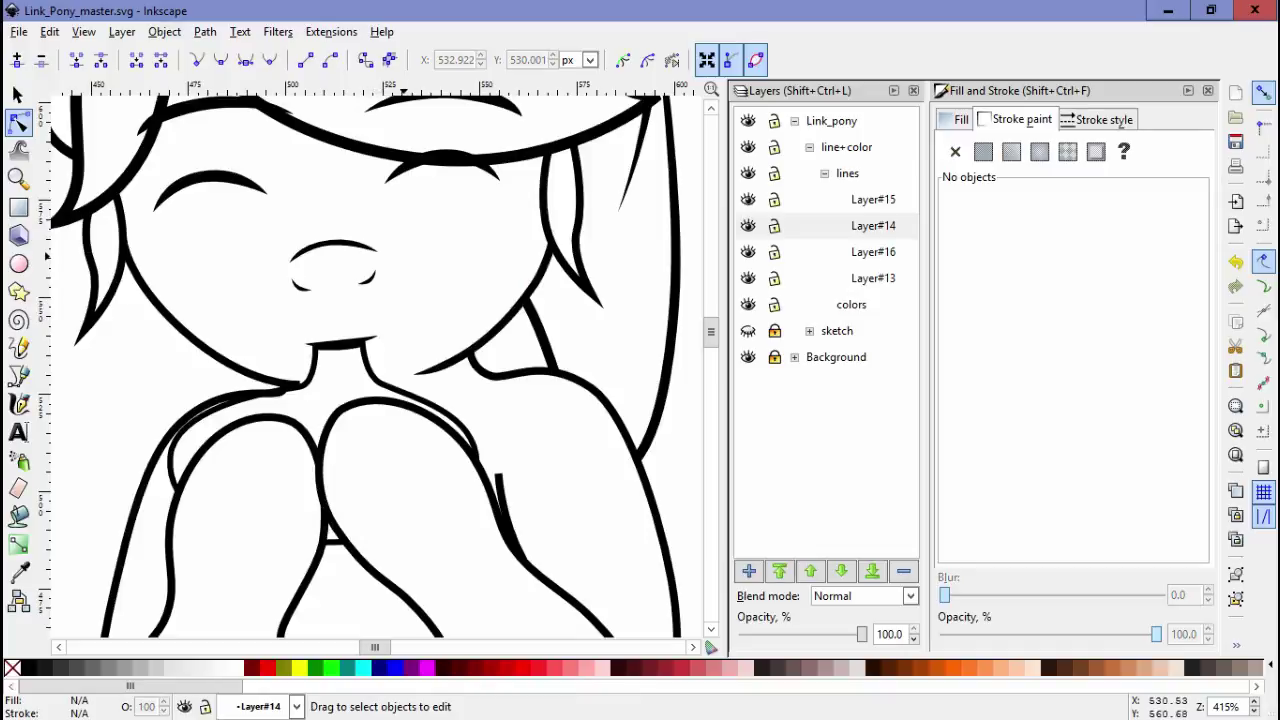
Delete the extra nodes near the right cheek line's chin end and reshape the curves into a smooth taper
right_click(686, 490)
key("Escape")
scroll(400, 360, "up", 2)
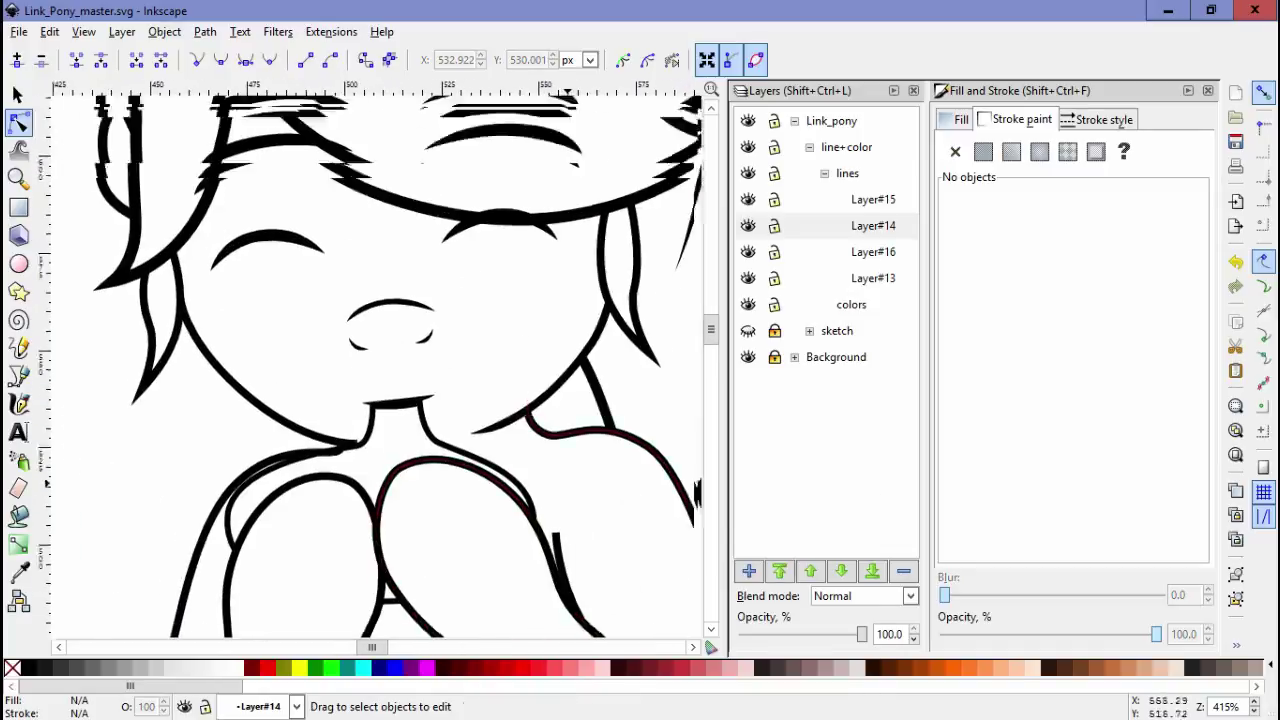
scroll(400, 360, "left", 2)
left_click(590, 360)
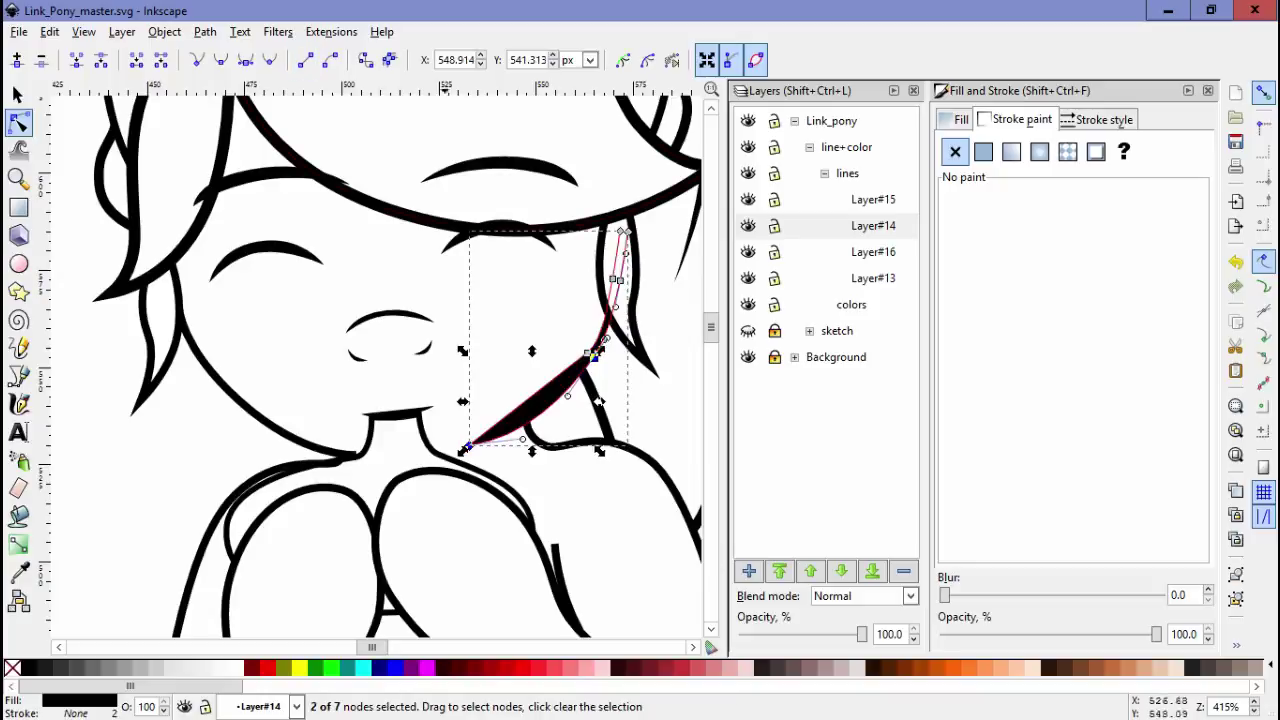
key("Escape")
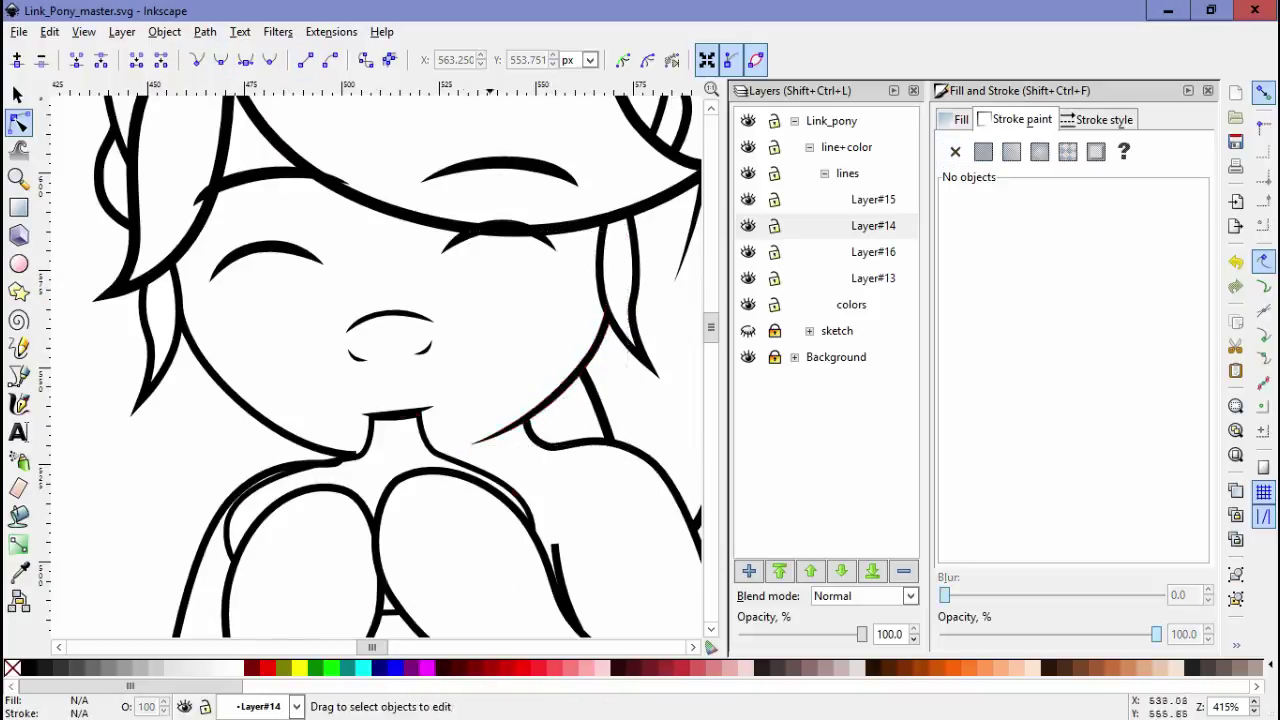
Convert the left cheek line's stroke to a path, remove extra nodes, and taper its chin end to a smooth point
left_click(243, 388)
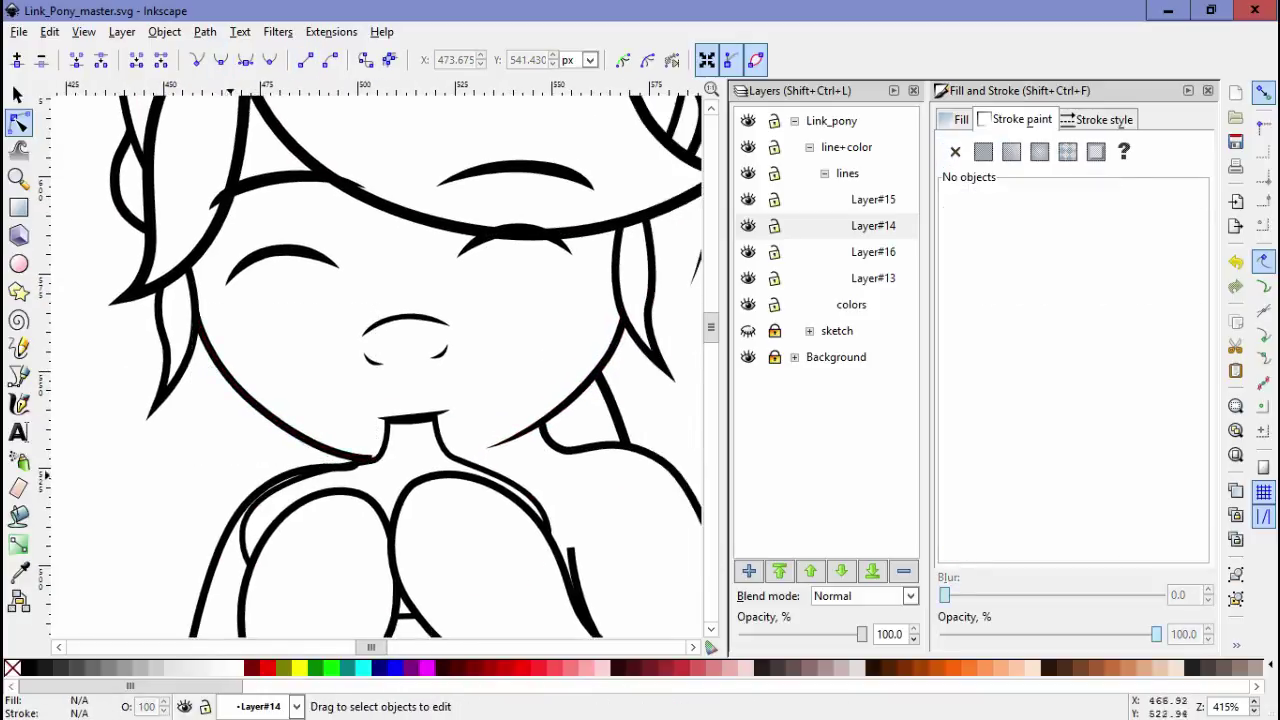
scroll(315, 468, "up", 1)
left_click(355, 455)
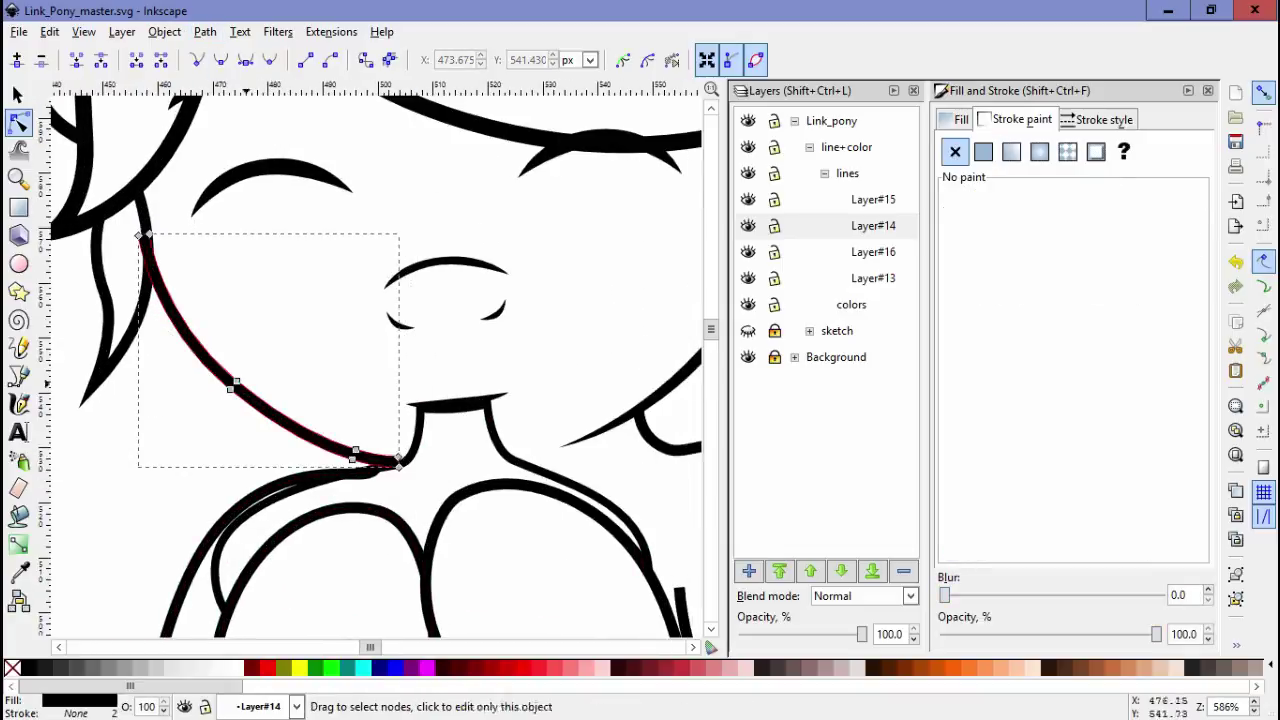
key("Delete")
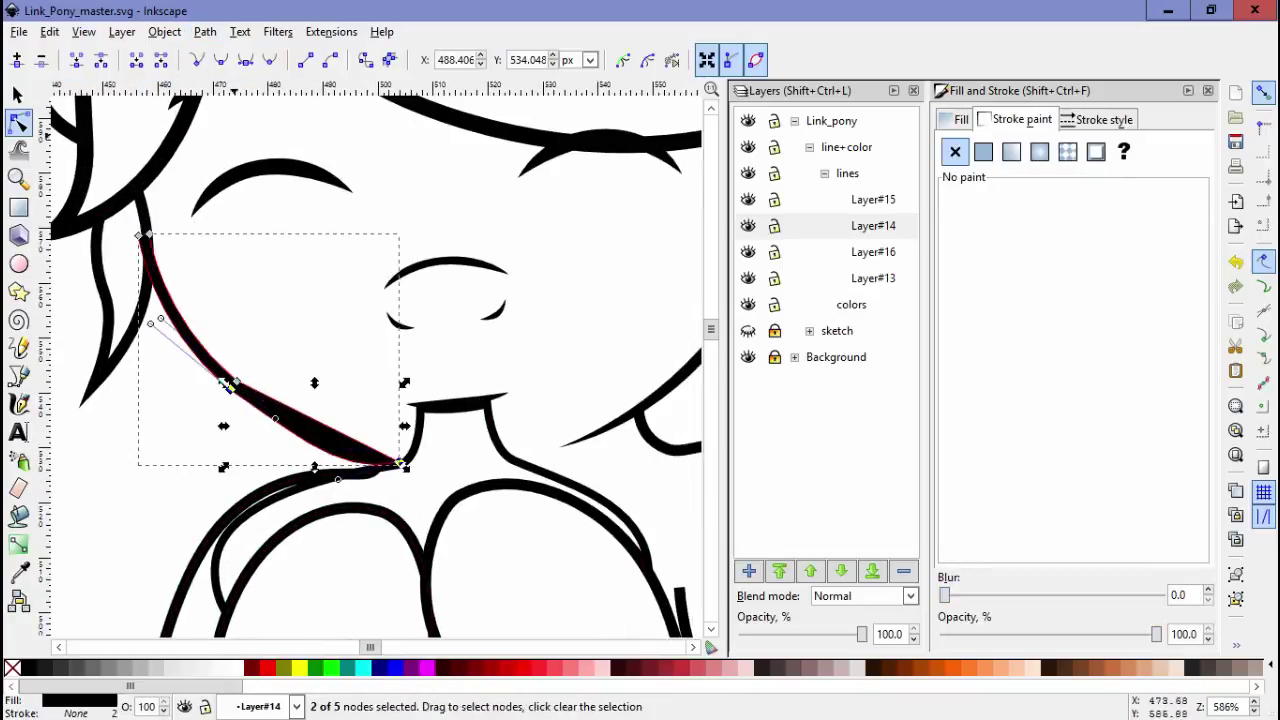
scroll(233, 385, "up", 1)
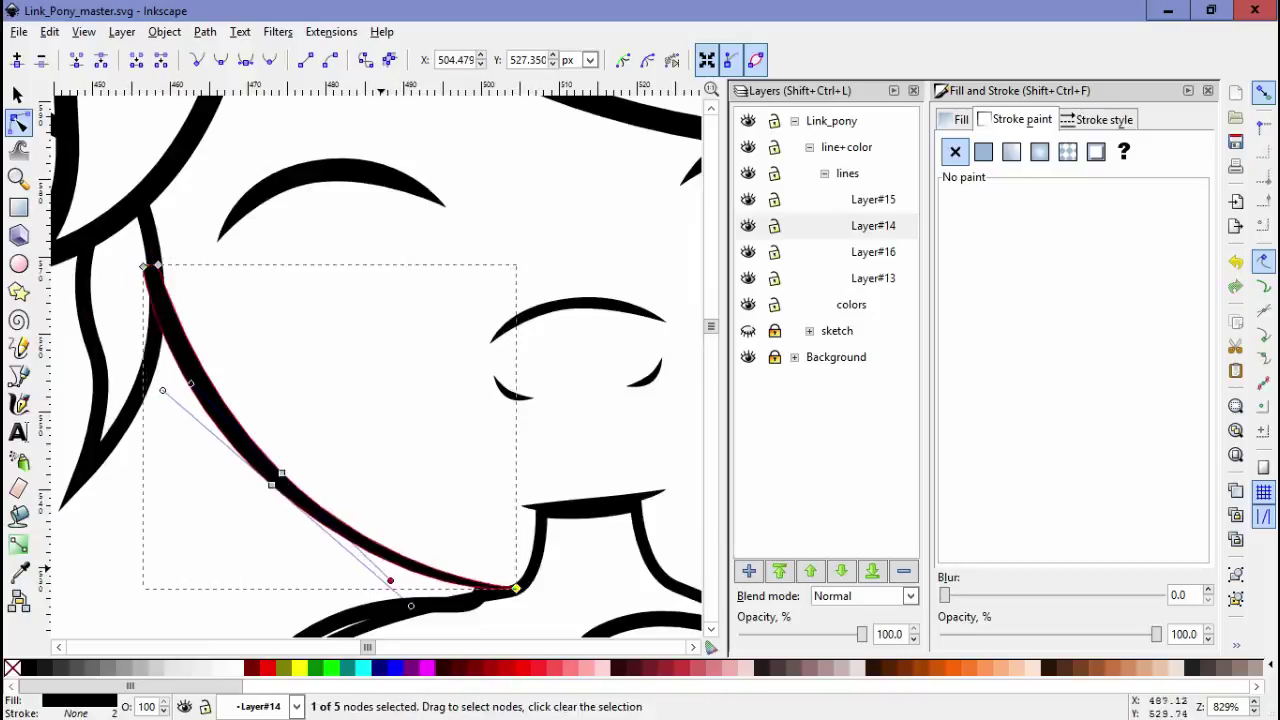
left_click_drag(516, 588, 329, 452)
Draw a shape around the left cheek line's upper end and clip the line to it beside the hair strand
key("b")
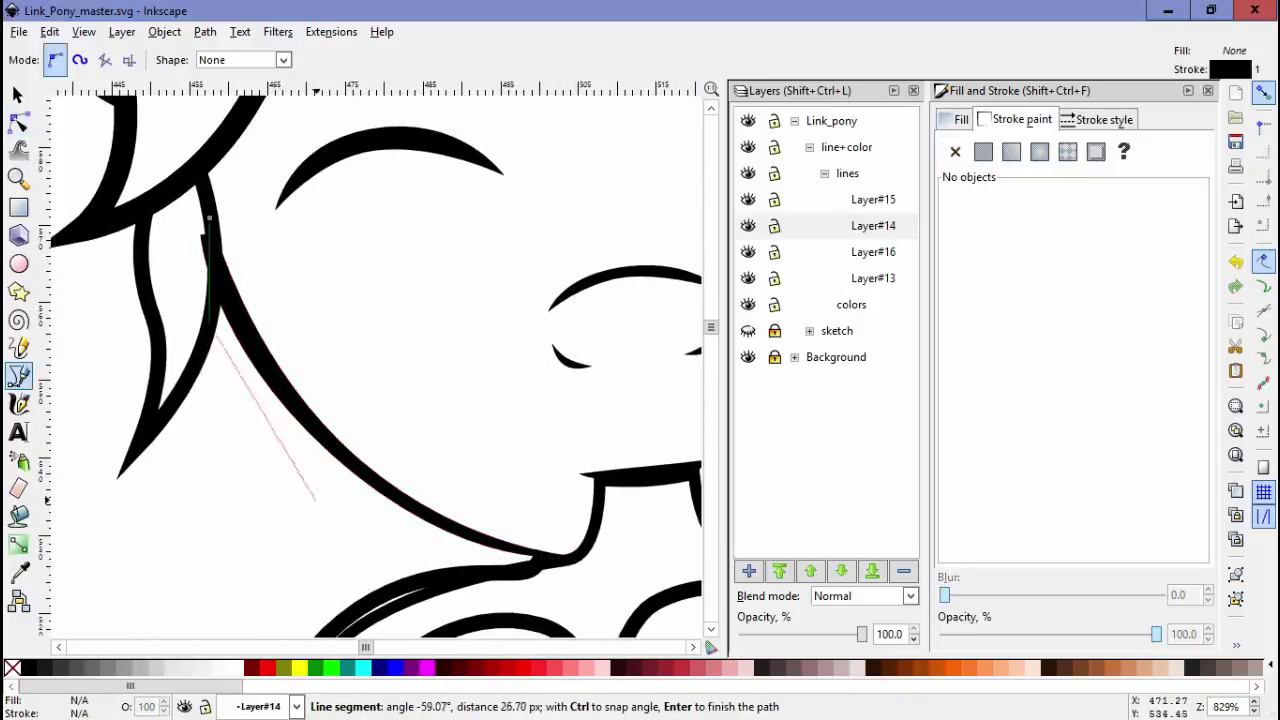
key("alt+o")
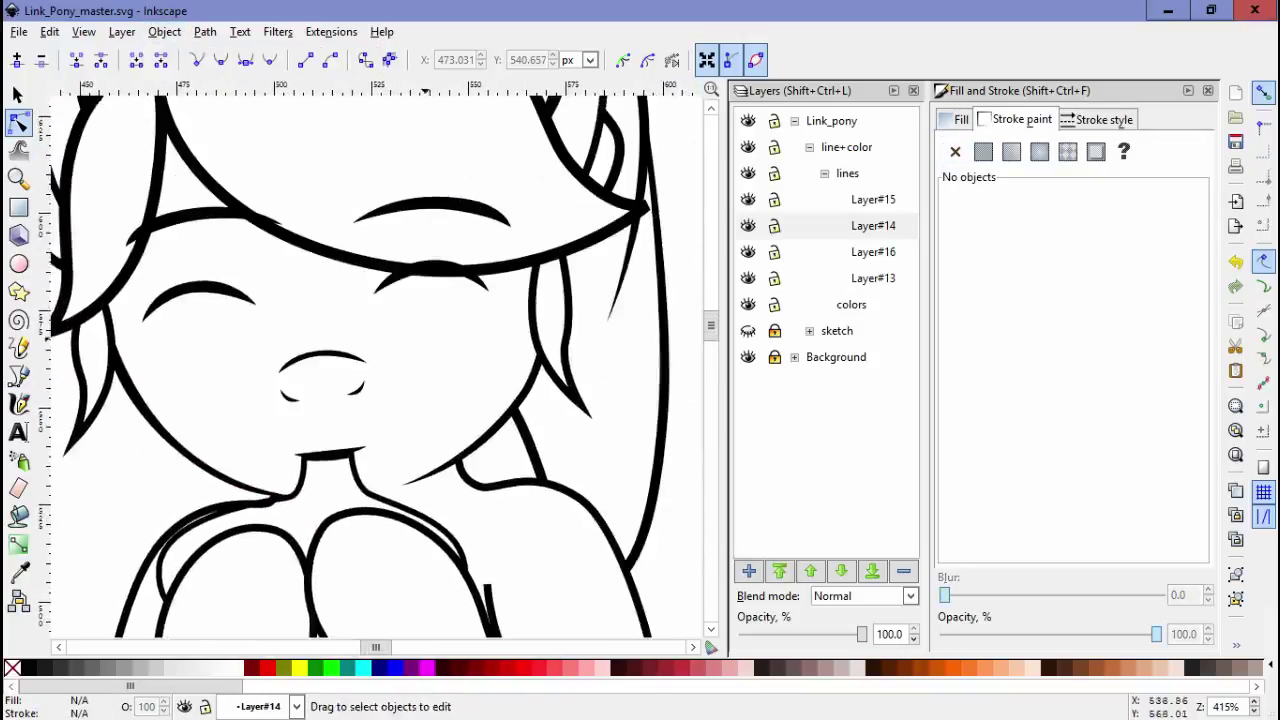
scroll(358, 300, "down", 3)
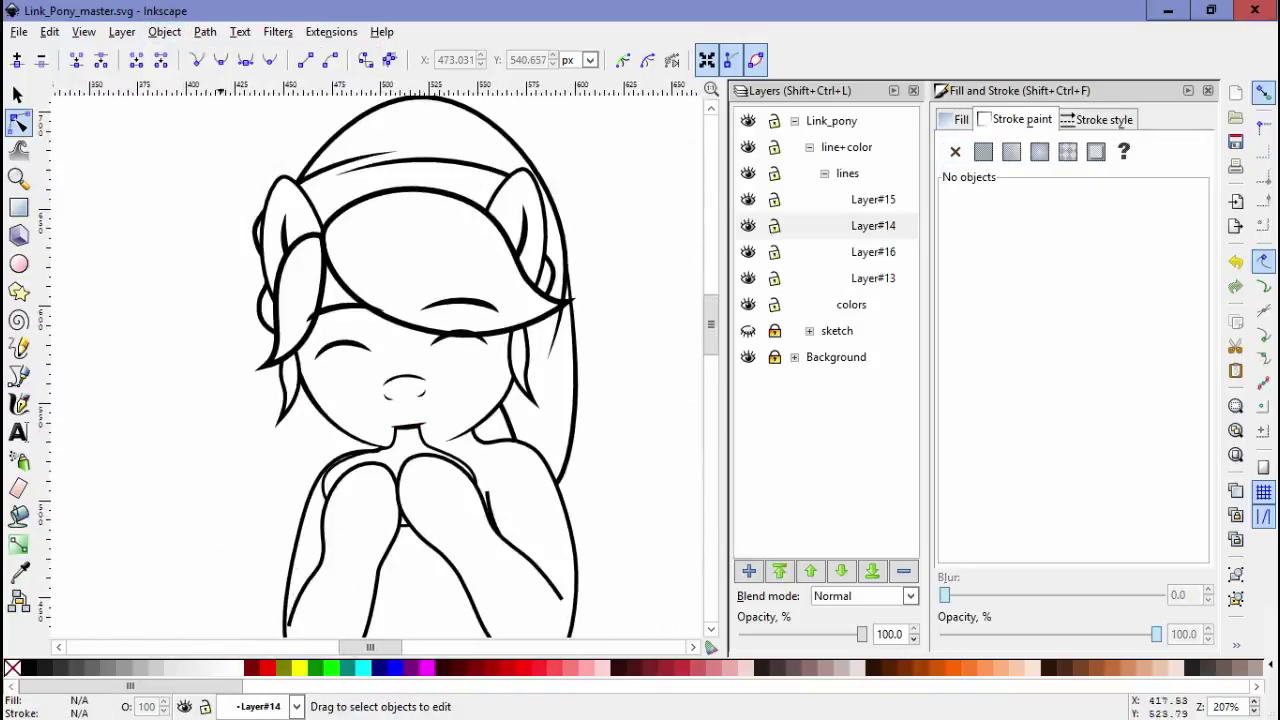
Convert the short crease beside the right forearm to a path and taper its upper end to a point
scroll(358, 300, "up", 4)
mouse_move(194, 128)
left_mouse_down()
mouse_move(414, 514)
mouse_move(355, 256)
left_mouse_up()
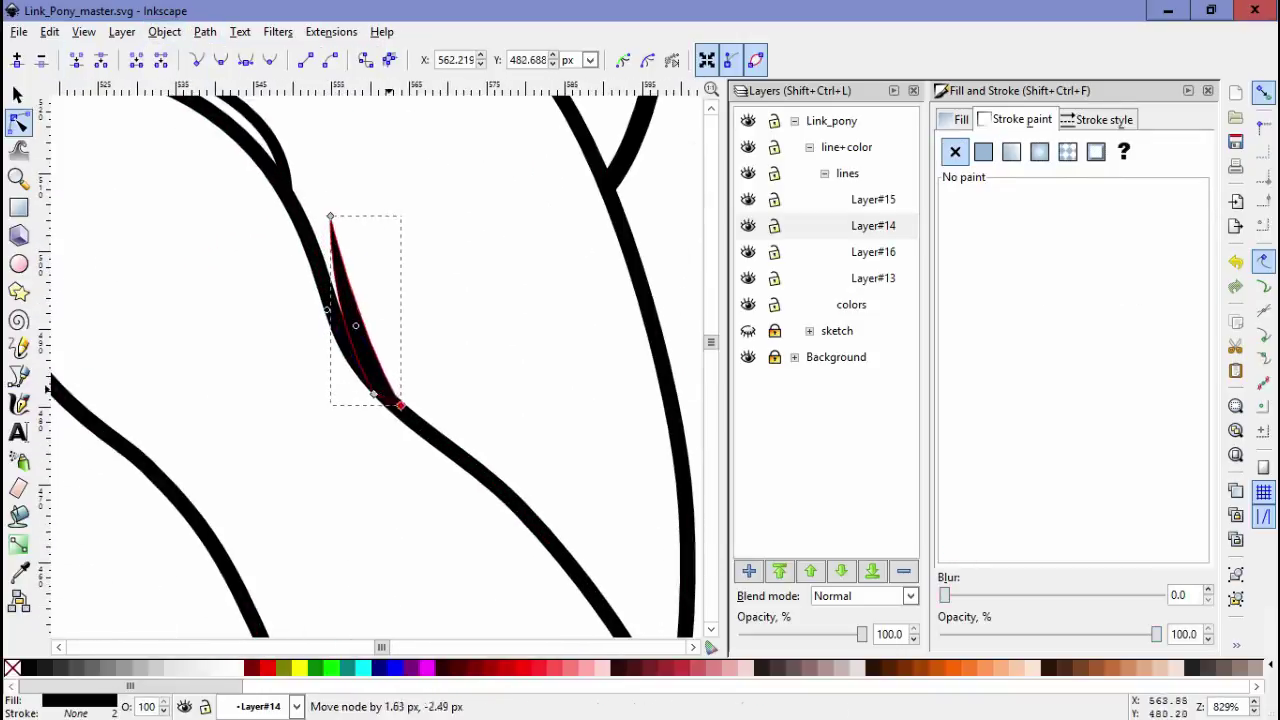
scroll(355, 256, "down", 4)
left_click(340, 300)
scroll(300, 333, "up", 4)
key("Escape")
Convert both arm outlines to paths and taper their loose inner ends near the elbows to points
scroll(300, 333, "down", 4)
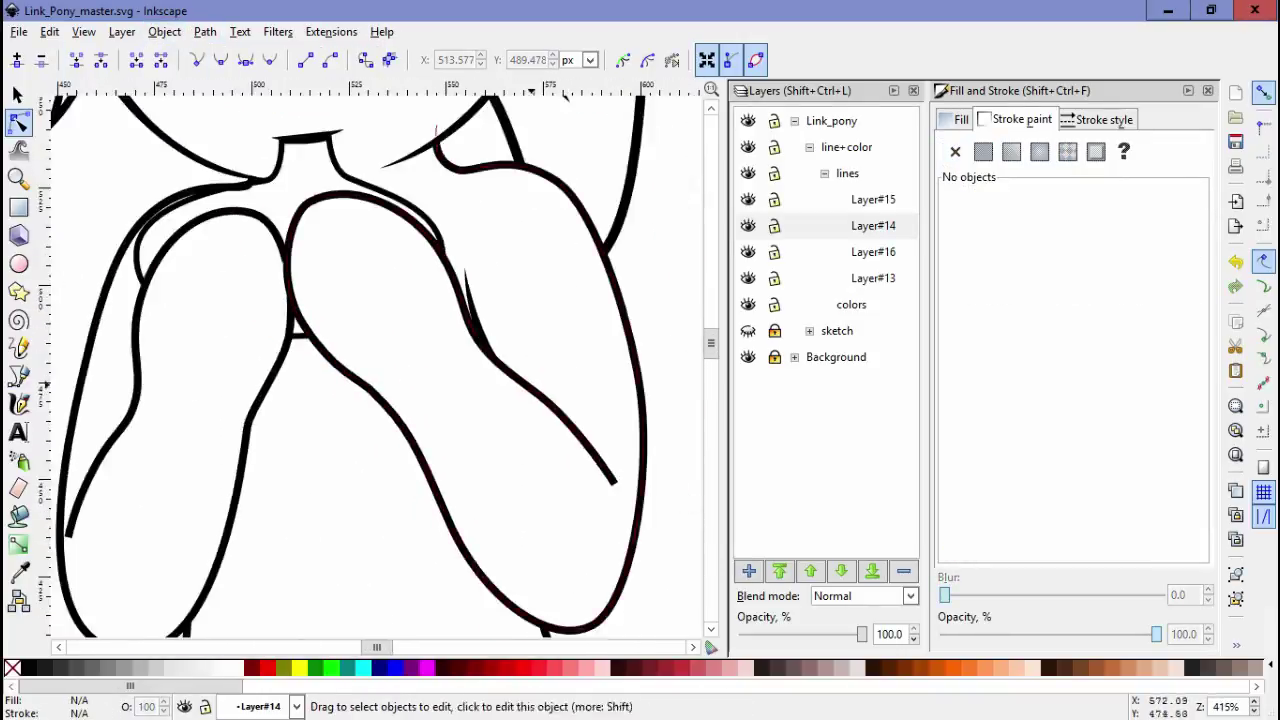
scroll(256, 330, "up", 3)
left_click(256, 330)
scroll(256, 330, "up", 3)
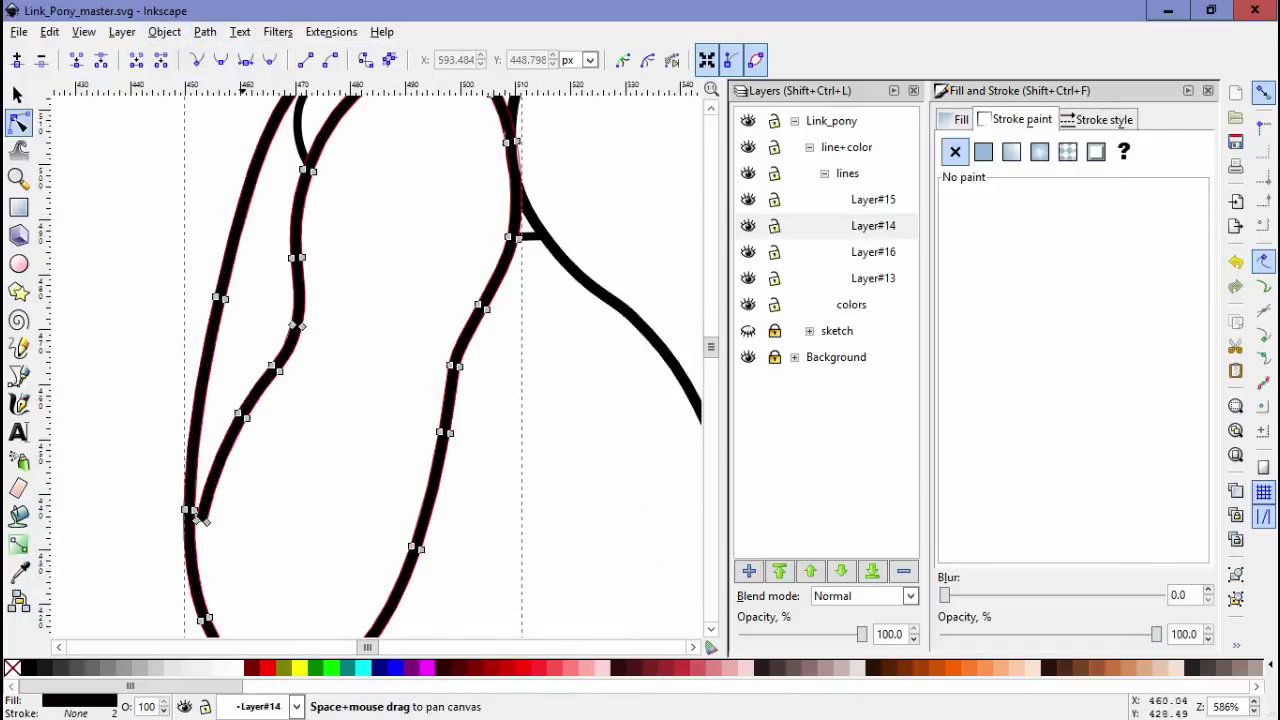
key("Escape")
Reshape the nodes of the left arm outline's mask where the shoulder line meets the neck below the chin
scroll(380, 360, "up", 3)
left_click(300, 393)
left_click(121, 31)
left_click(325, 374, "shift")
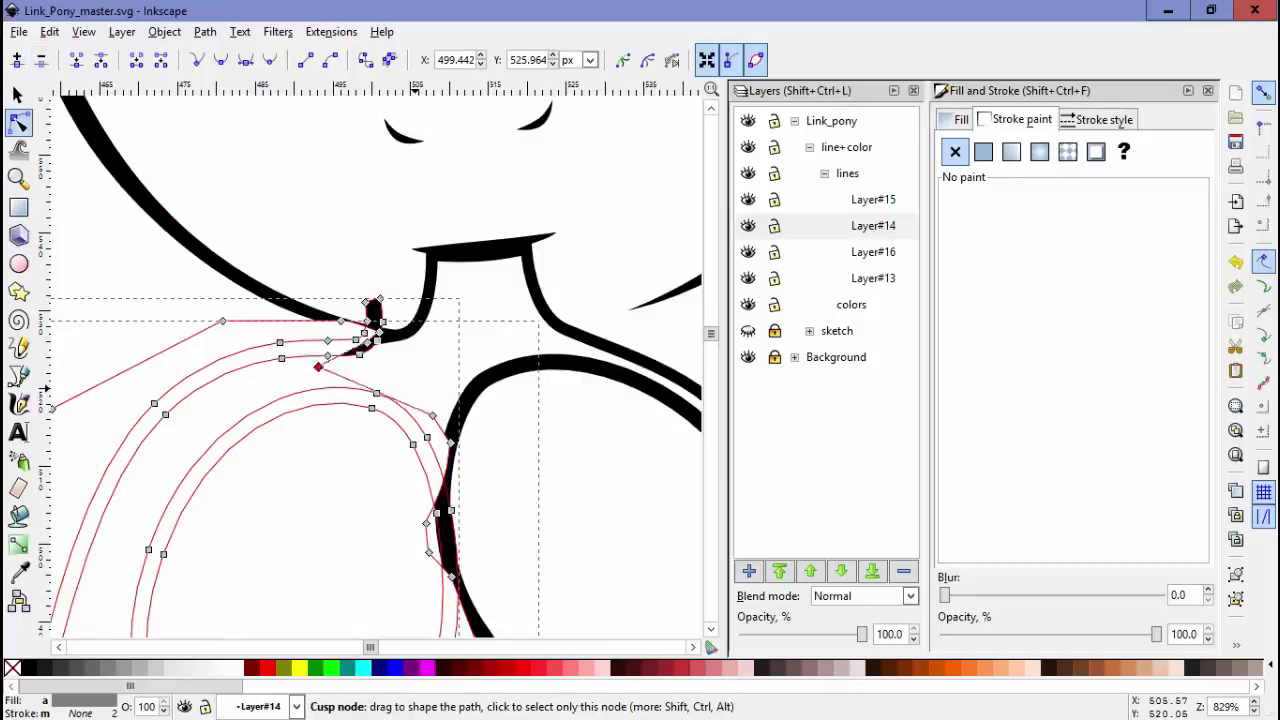
left_click_drag(325, 374, 268, 174)
left_click_drag(300, 300, 425, 462)
Taper the left thigh outline's right end to a point where it meets the right thigh by merging its end nodes
scroll(360, 380, "down", 5)
left_click(425, 462)
scroll(415, 566, "up", 3)
left_click(443, 272)
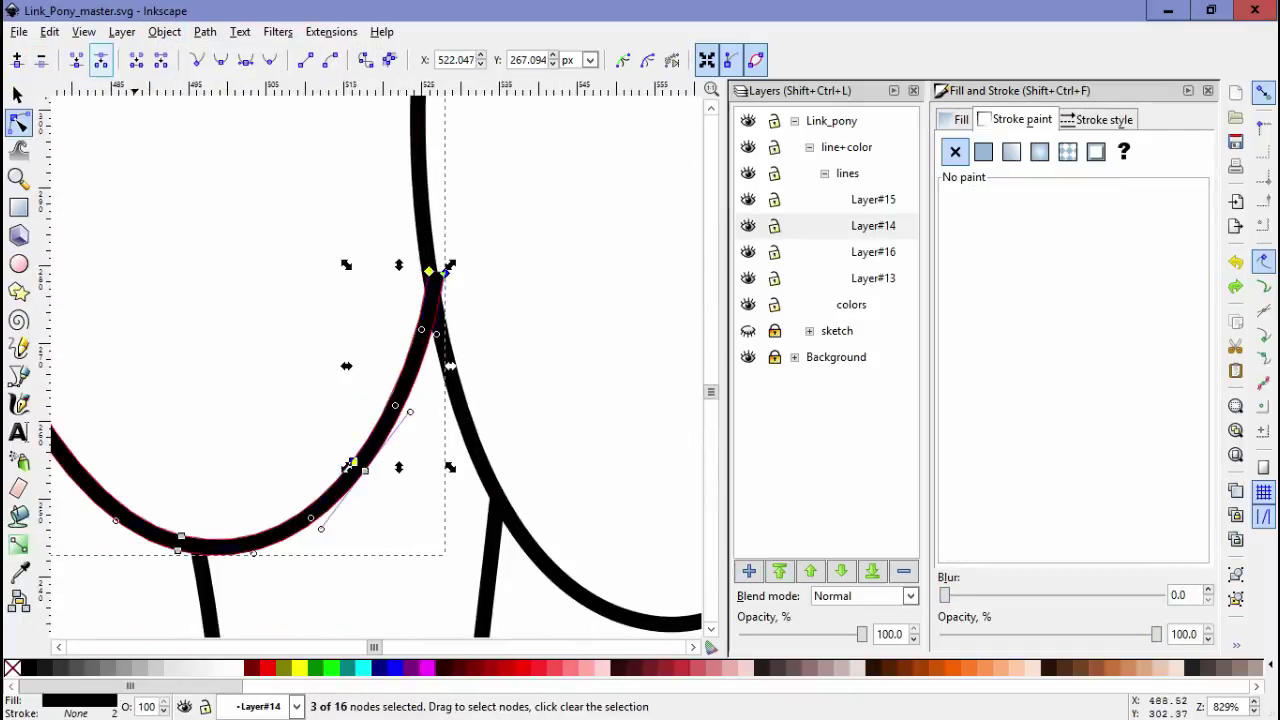
left_click(443, 273)
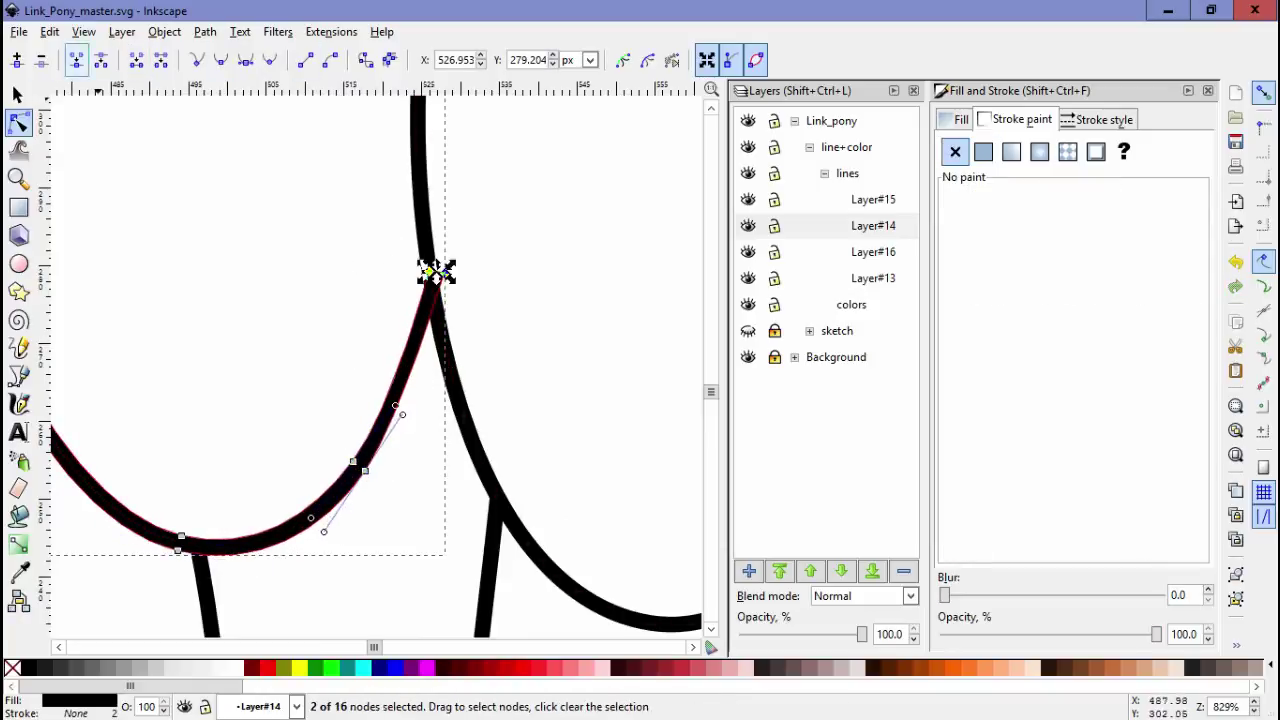
key("Escape")
scroll(520, 389, "down", 4)
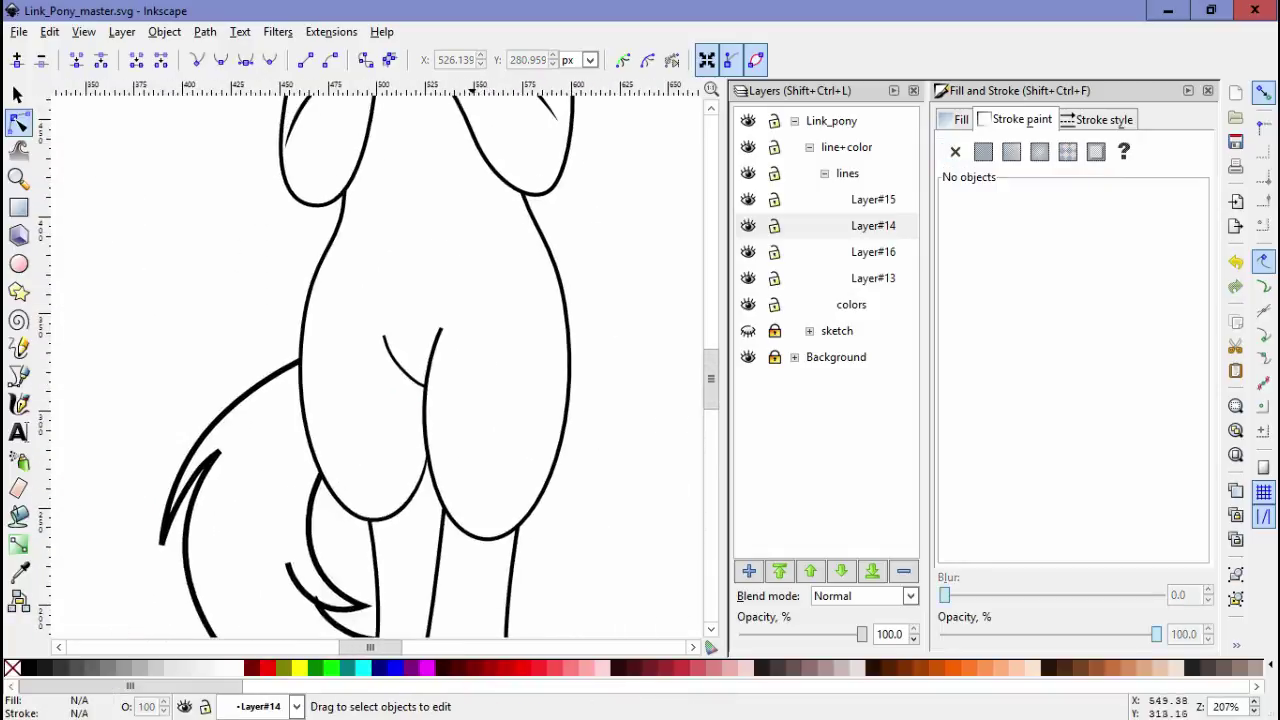
Convert the short curved crease beside the right thigh line to a path and taper its upper end
left_click(416, 378)
scroll(416, 378, "up", 3)
scroll(416, 378, "up", 2)
key("Escape")
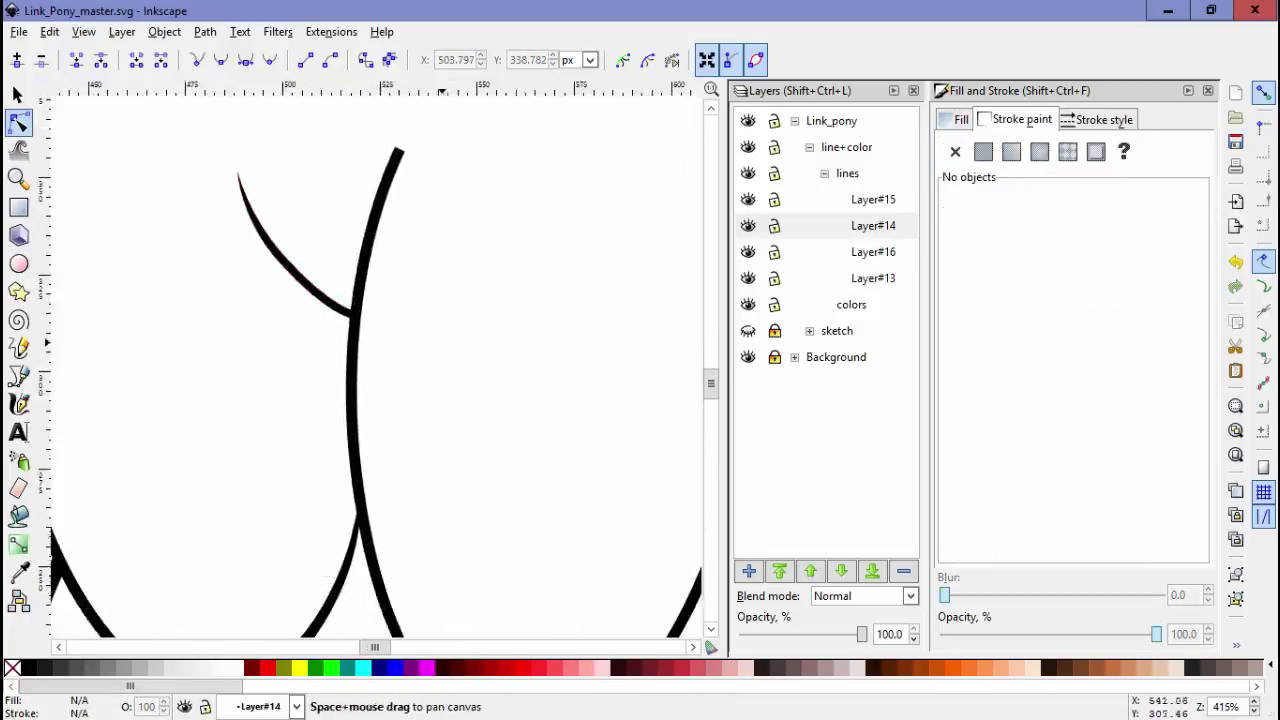
Taper the upper end of the right thigh's inner line to a fine point
scroll(430, 330, "down", 3)
left_click(432, 360)
key("Escape")
scroll(400, 350, "down", 2)
scroll(329, 357, "up", 2)
Taper the tail outline's inner notch end near the outer left tuft to a sharp point
left_click(320, 352)
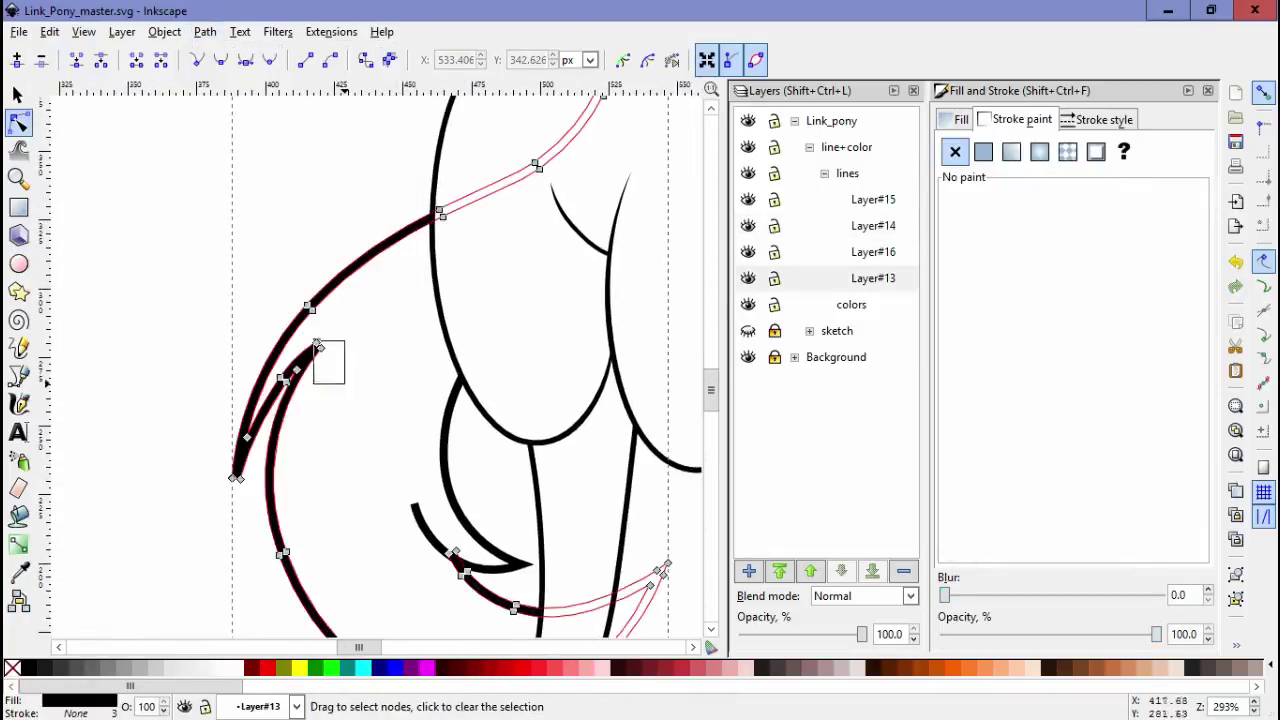
key("Escape")
scroll(300, 330, "up", 2)
left_click(263, 234)
key("Escape")
Taper the inner tail strand's loose end and merge the adjoining tail outline's end nodes into a smooth point on that strand
scroll(300, 300, "up", 2)
left_click(357, 323)
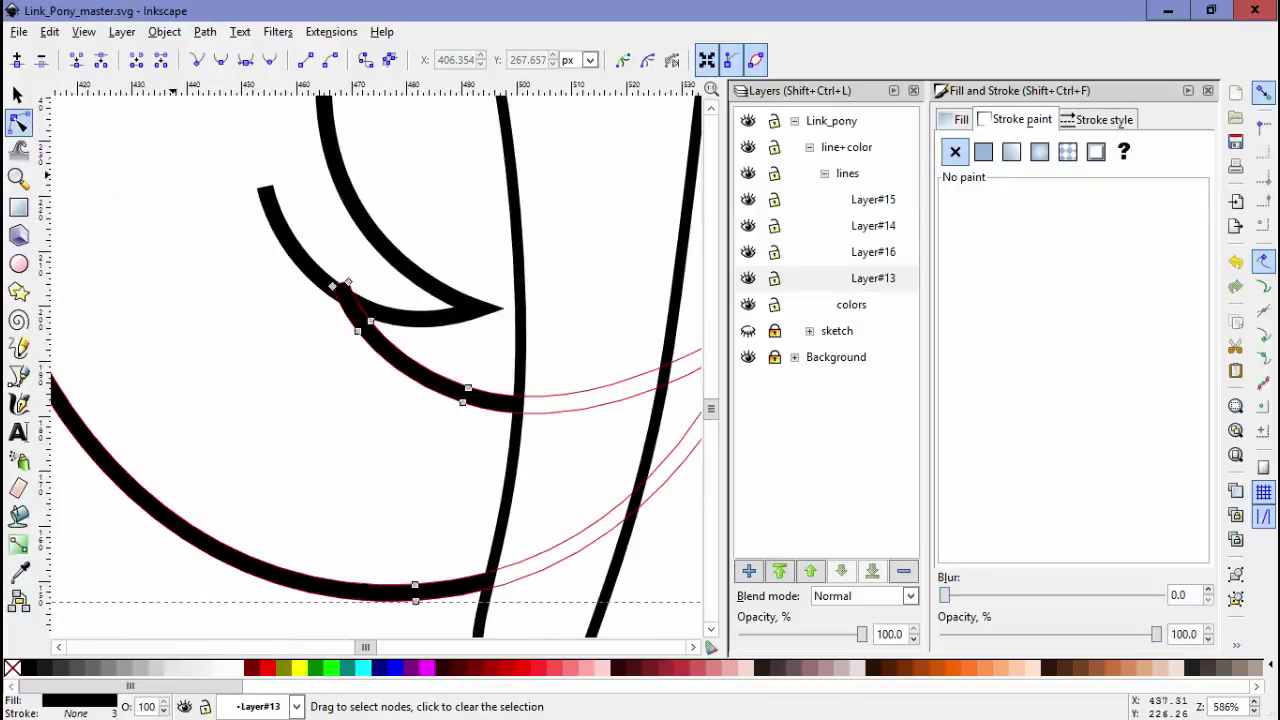
left_click(205, 31)
left_click(251, 77)
left_click(340, 285)
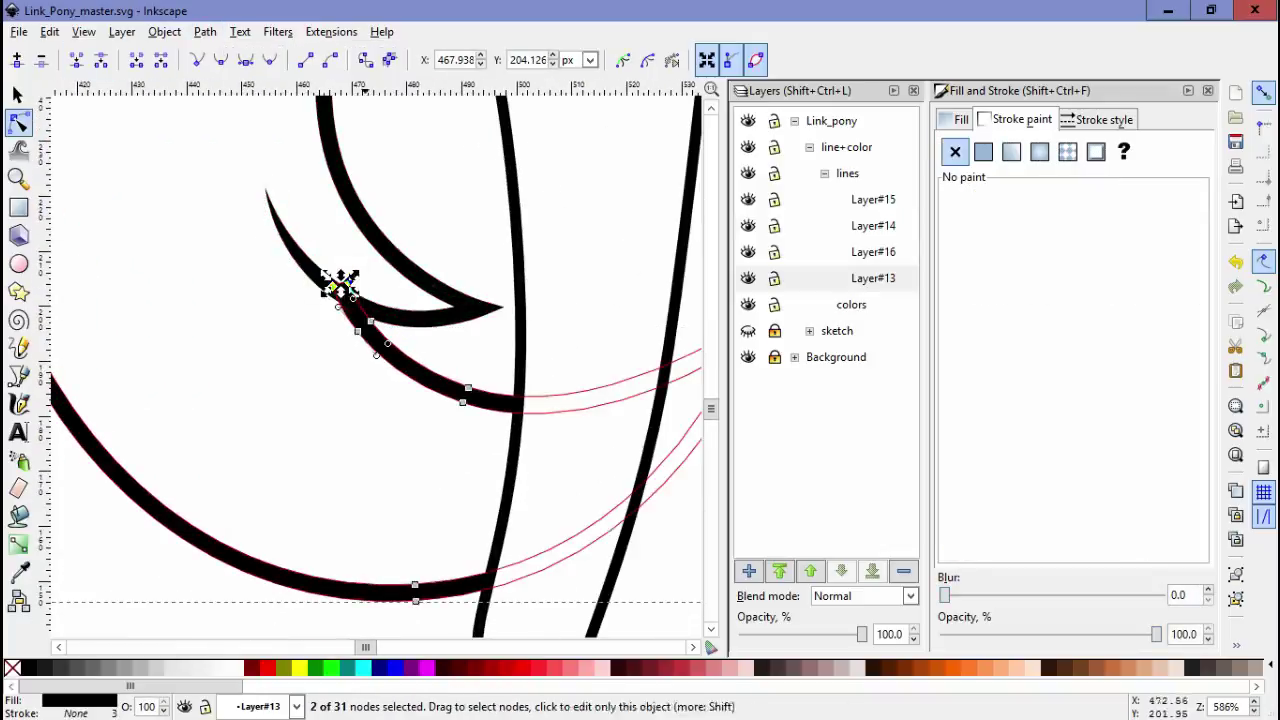
left_click(467, 389)
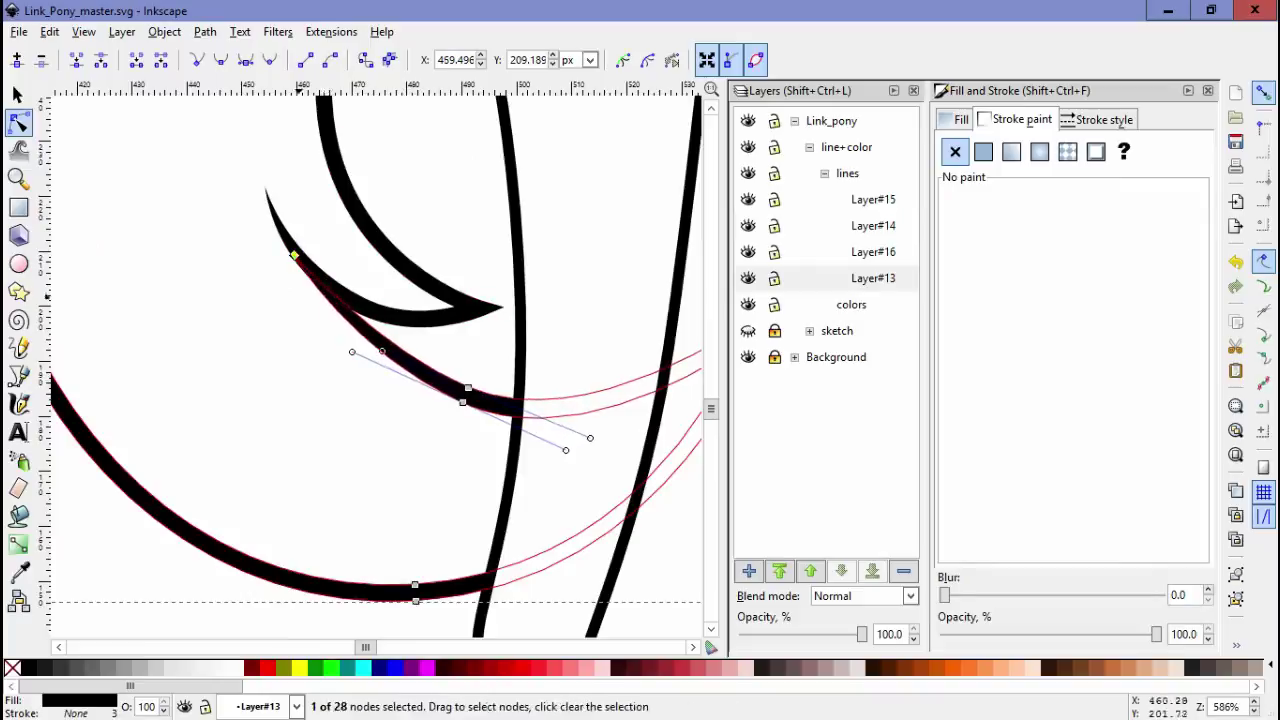
scroll(300, 296, "down", 3)
key("Escape")
Adjust the body outline's nodes along the right waist and the left hip
left_click_drag(300, 296, 545, 328)
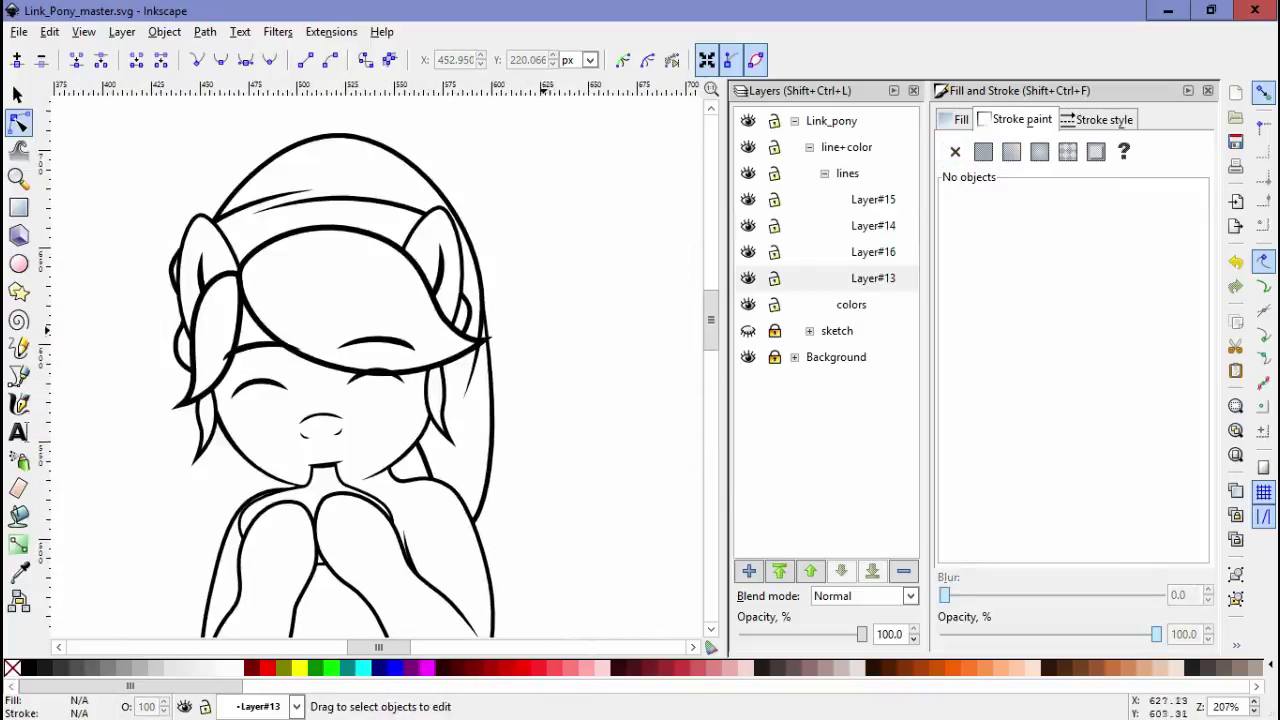
scroll(380, 360, "down", 3)
left_click(371, 457)
scroll(380, 360, "up", 3)
key("Escape")
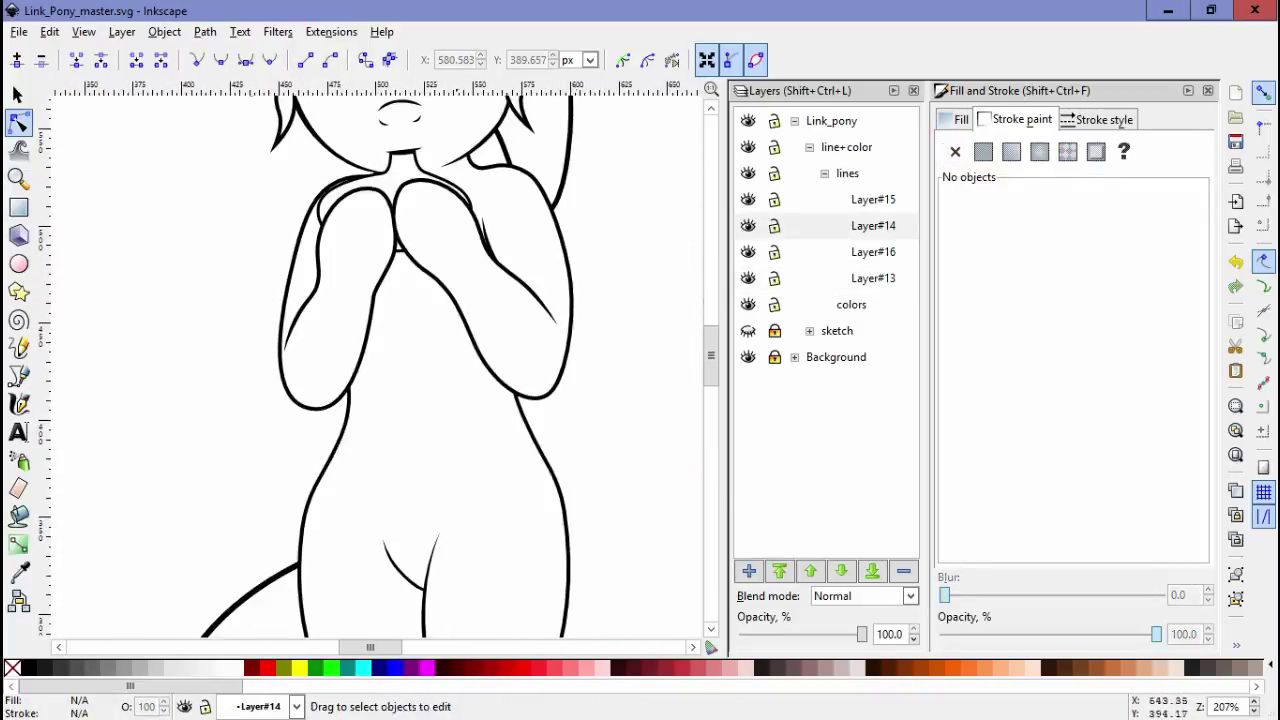
scroll(380, 360, "down", 3)
left_click(288, 420)
key("Escape")
scroll(380, 360, "down", 5)
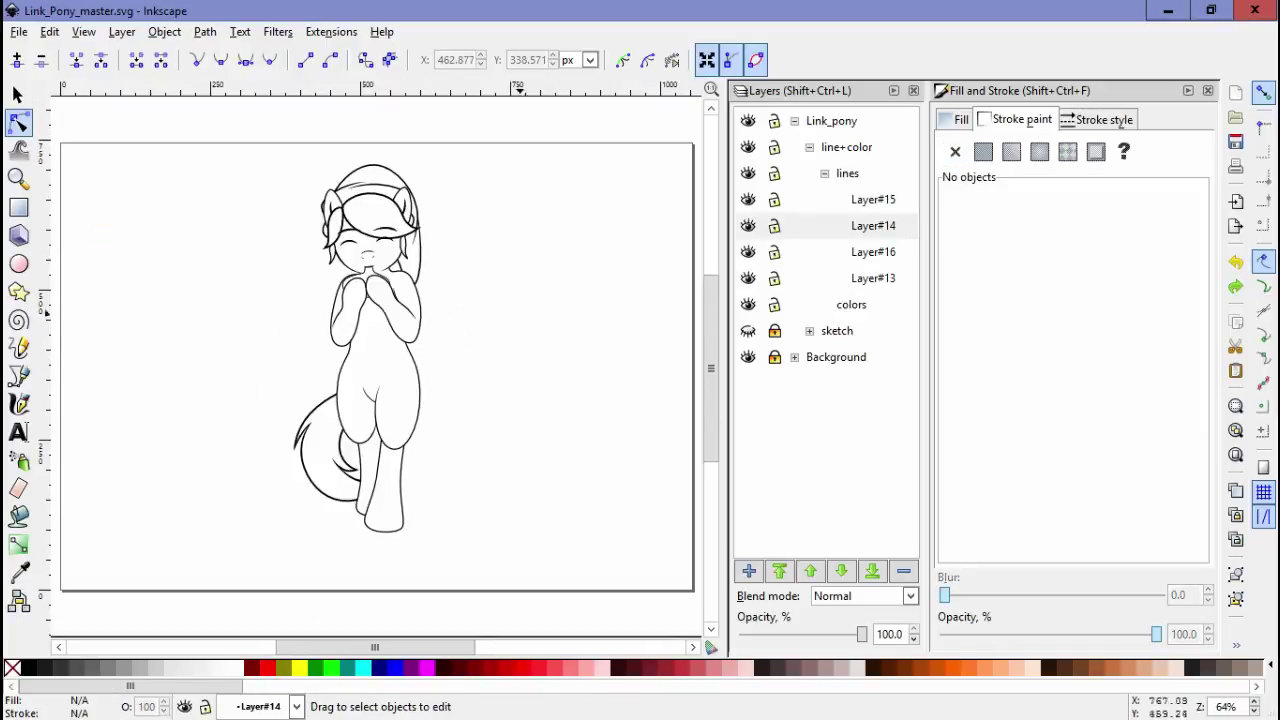
Examine the masked tail outlines behind the leg and the available mask options
left_click(300, 460)
scroll(340, 470, "up", 6)
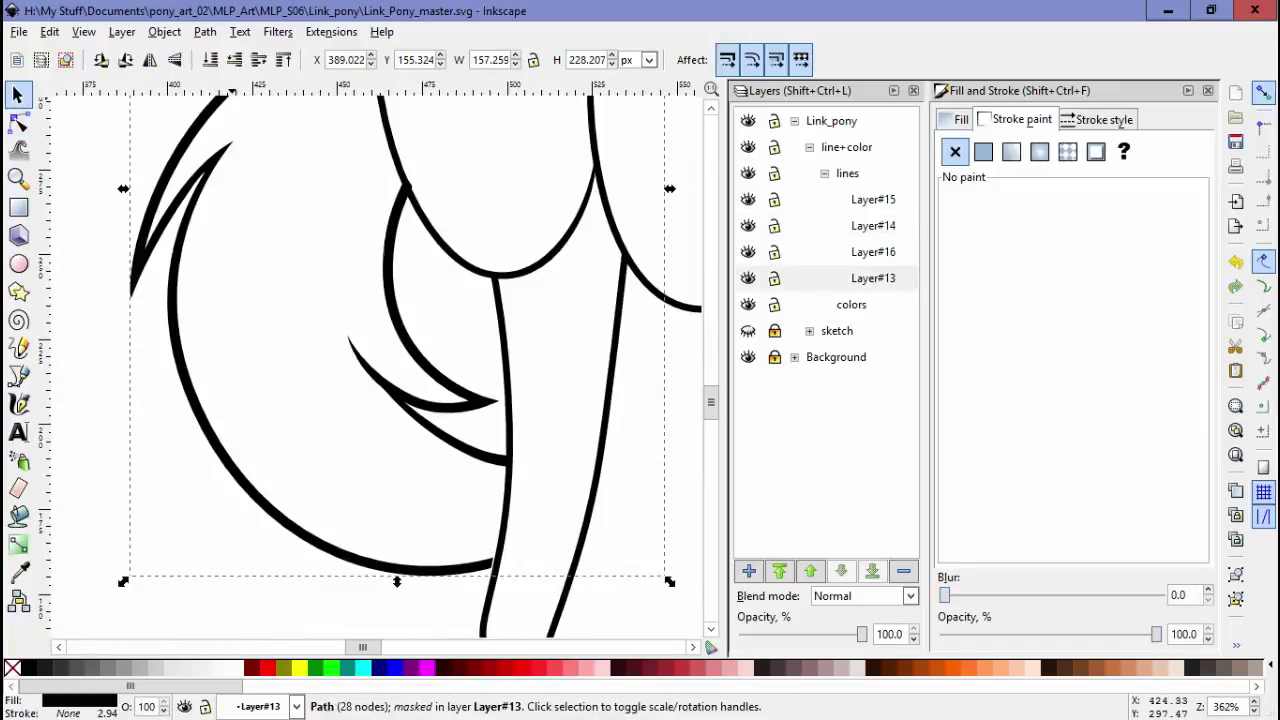
key("n")
left_click(164, 31)
key("Escape")
left_click(164, 31)
mouse_move(184, 176)
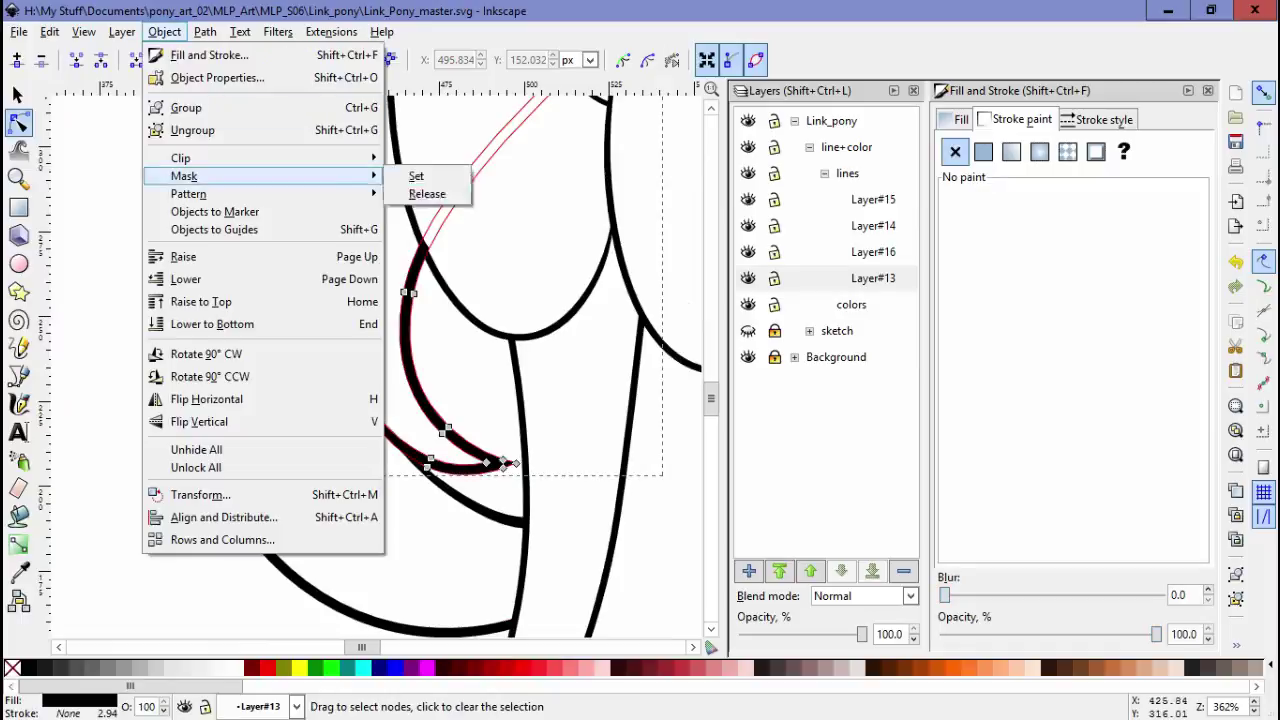
key("Escape")
Show the sketch and trace the ground oval as a closed four-node curve on a new layer below Layer#13
key("5")
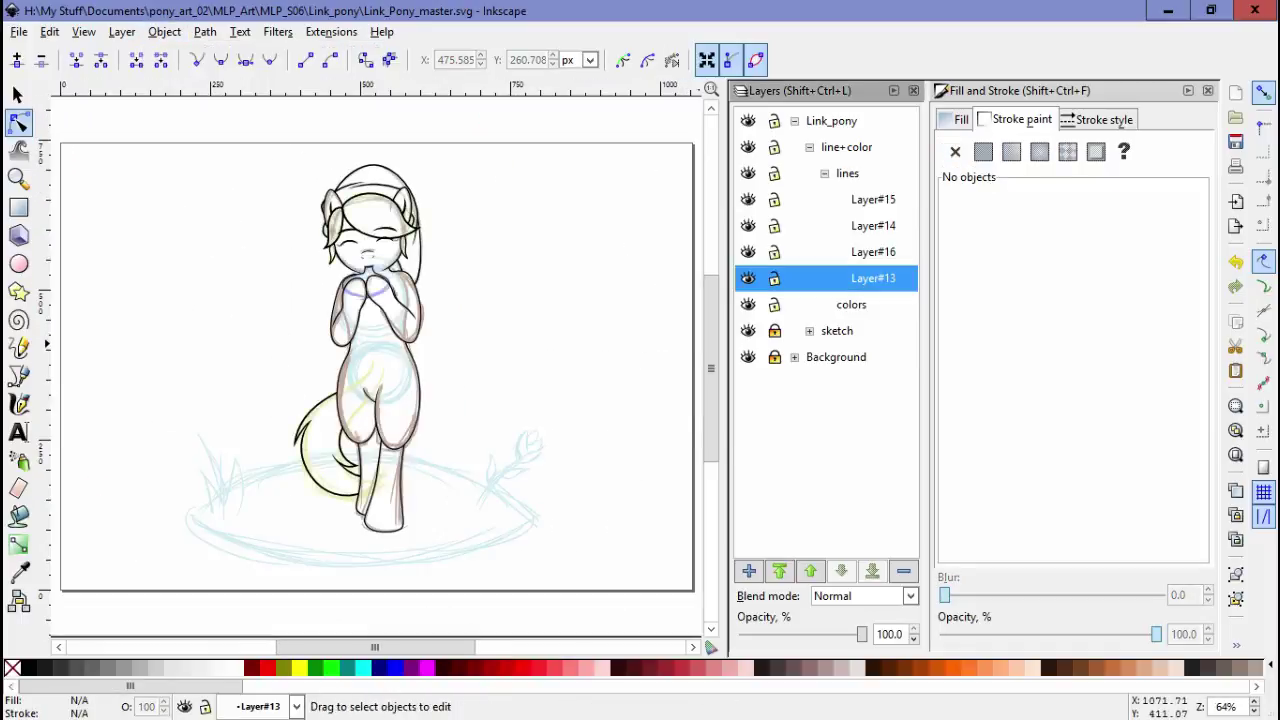
key("plus")
key("b")
left_click(98, 416)
key("n")
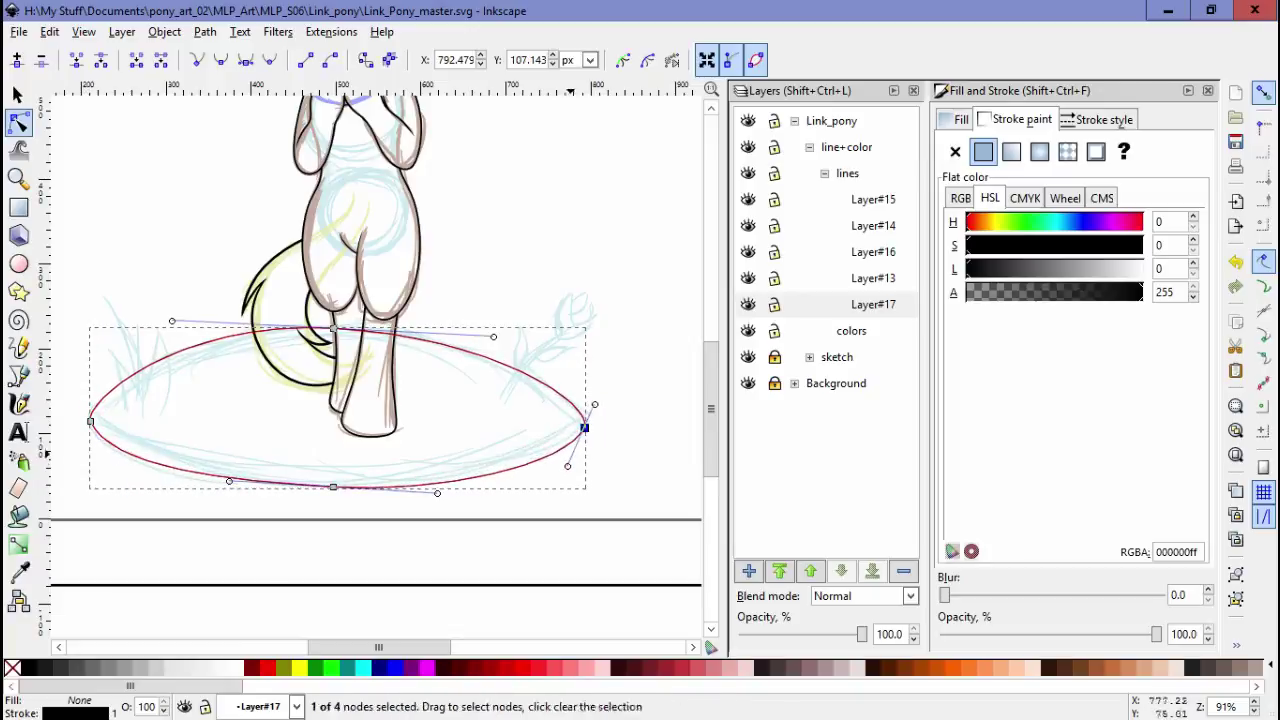
left_click_drag(229, 481, 233, 498)
key("Escape")
Trace the leftmost sketched grass blade as a closed pointed shape and curve its sides
key("b")
scroll(131, 392, "up", 4)
left_click(227, 313)
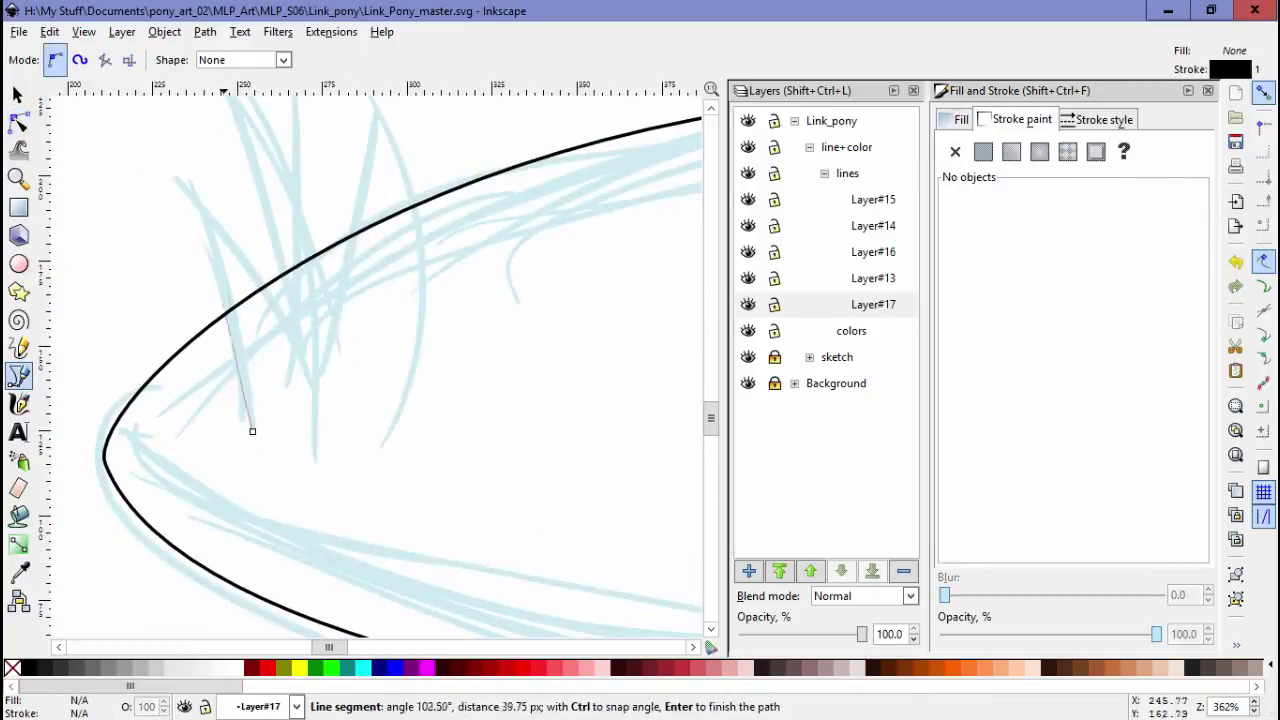
left_click(168, 176)
key("n")
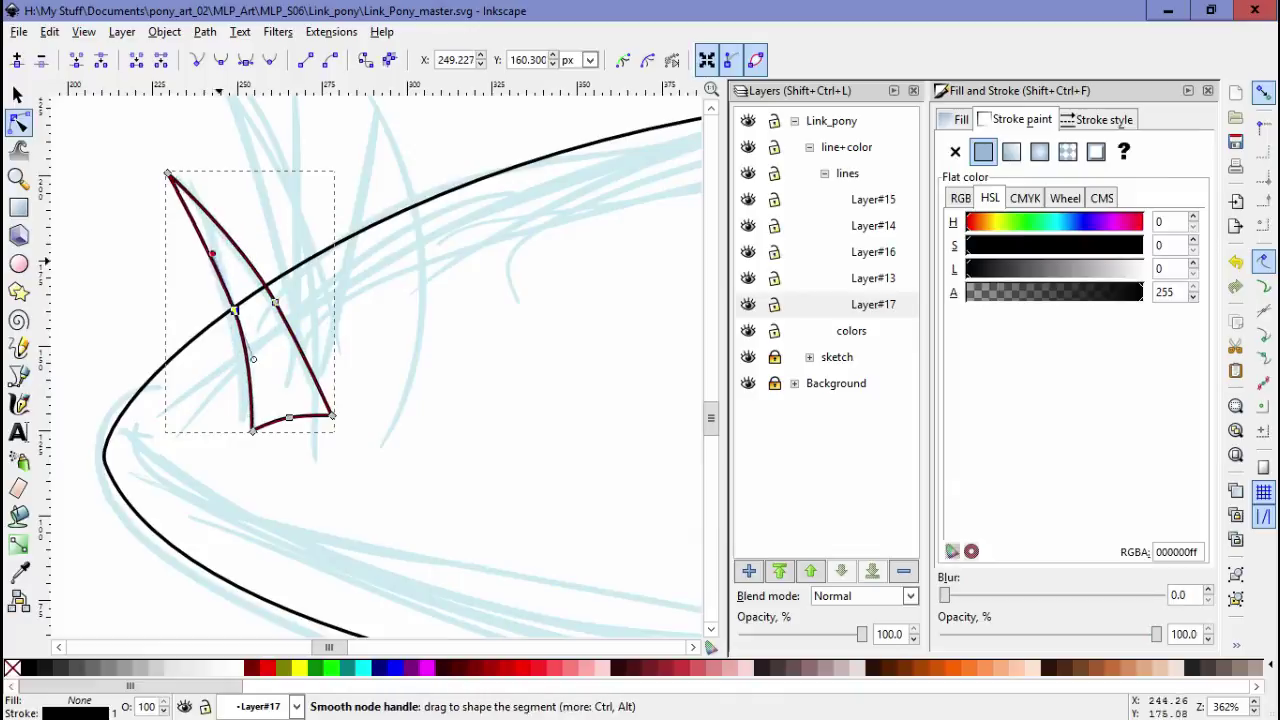
scroll(218, 262, "up", 2)
key("Escape")
Trace the right grass blade's two sides up to a pointed tip and curve them to follow the sketch
key("b")
left_click_drag(275, 532, 283, 416)
left_click(340, 522)
key("Return")
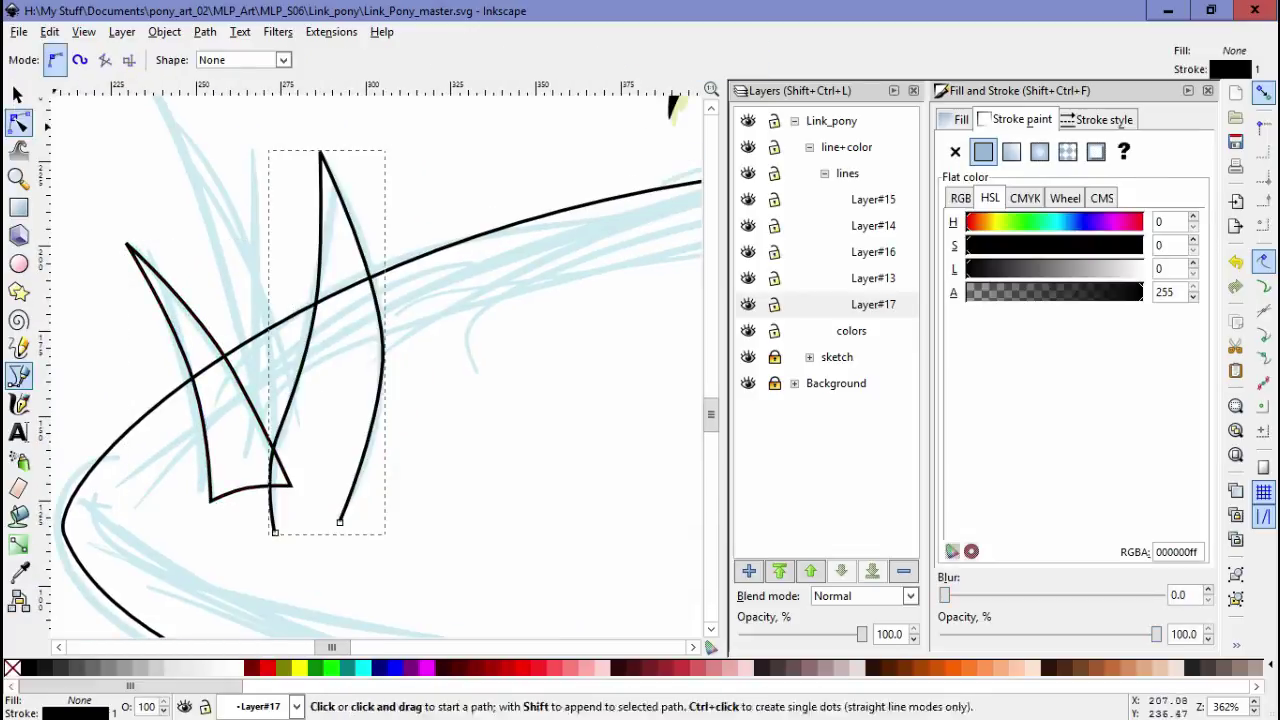
key("n")
scroll(380, 360, "up", 3)
Trace the tall middle grass blade as a closed pointed shape and curve its sides along the sketch
key("b")
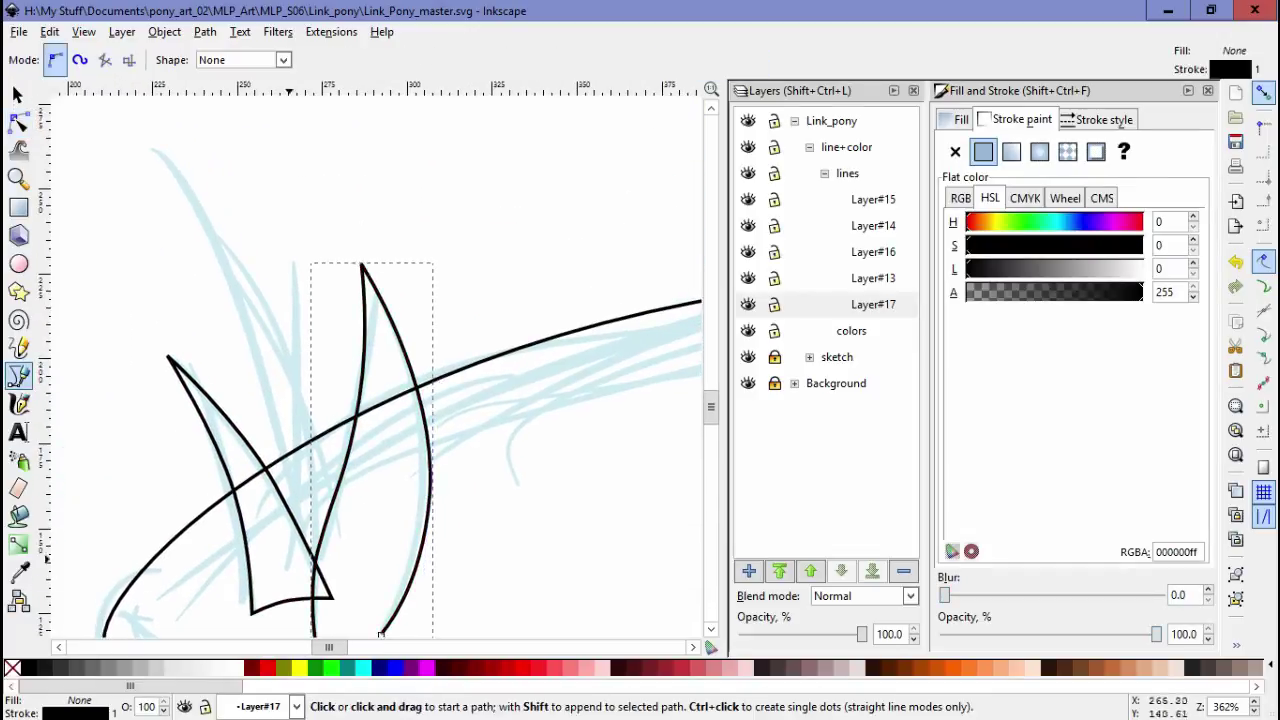
left_click(288, 568)
left_click(155, 145)
left_click(343, 547)
key("Return")
key("n")
scroll(270, 316, "down", 2)
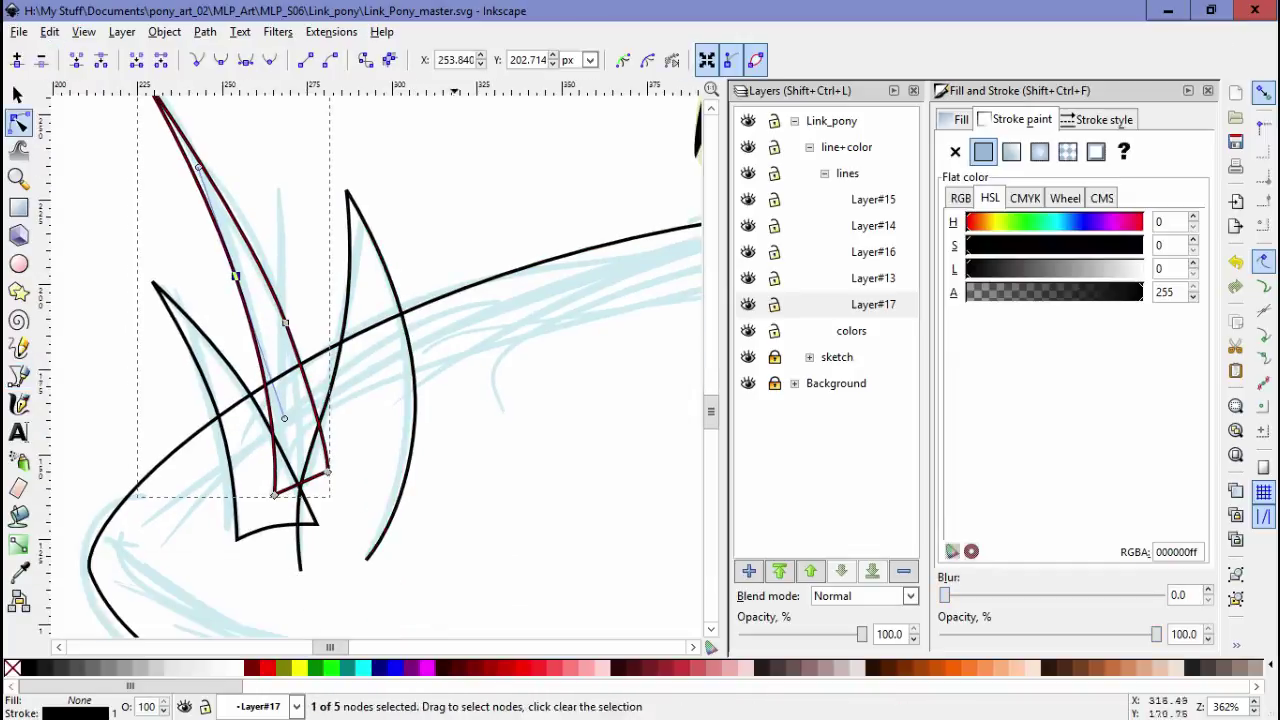
left_click(400, 328)
Close the right grass blade's base with a new segment and bend it into a smooth upward arc
key("b")
left_click(368, 541)
left_click(335, 537)
left_click(303, 550)
key("n")
left_click(335, 537)
scroll(330, 500, "up", 2)
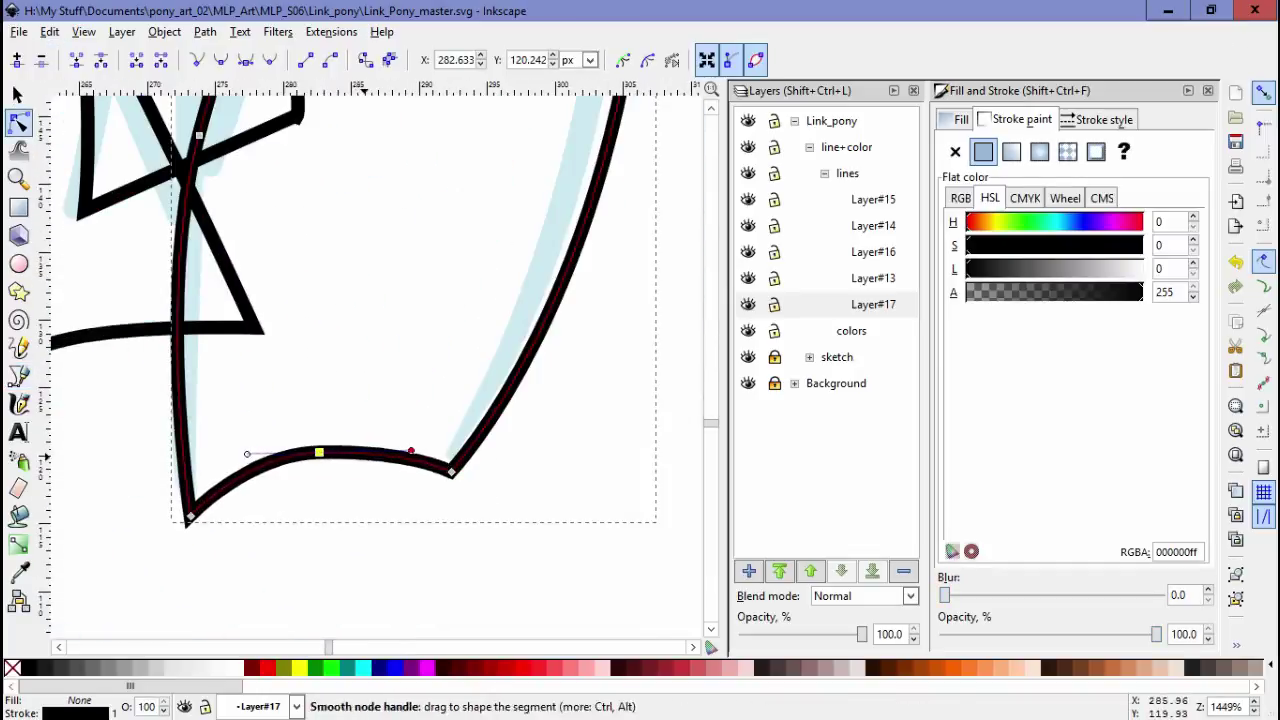
key("Escape")
Cut the grass blades and paste them in place on a new layer directly above the ground oval's layer
scroll(412, 400, "down", 4)
key("ctrl+a")
key("ctrl+shift+n")
key("Return")
left_click(49, 31)
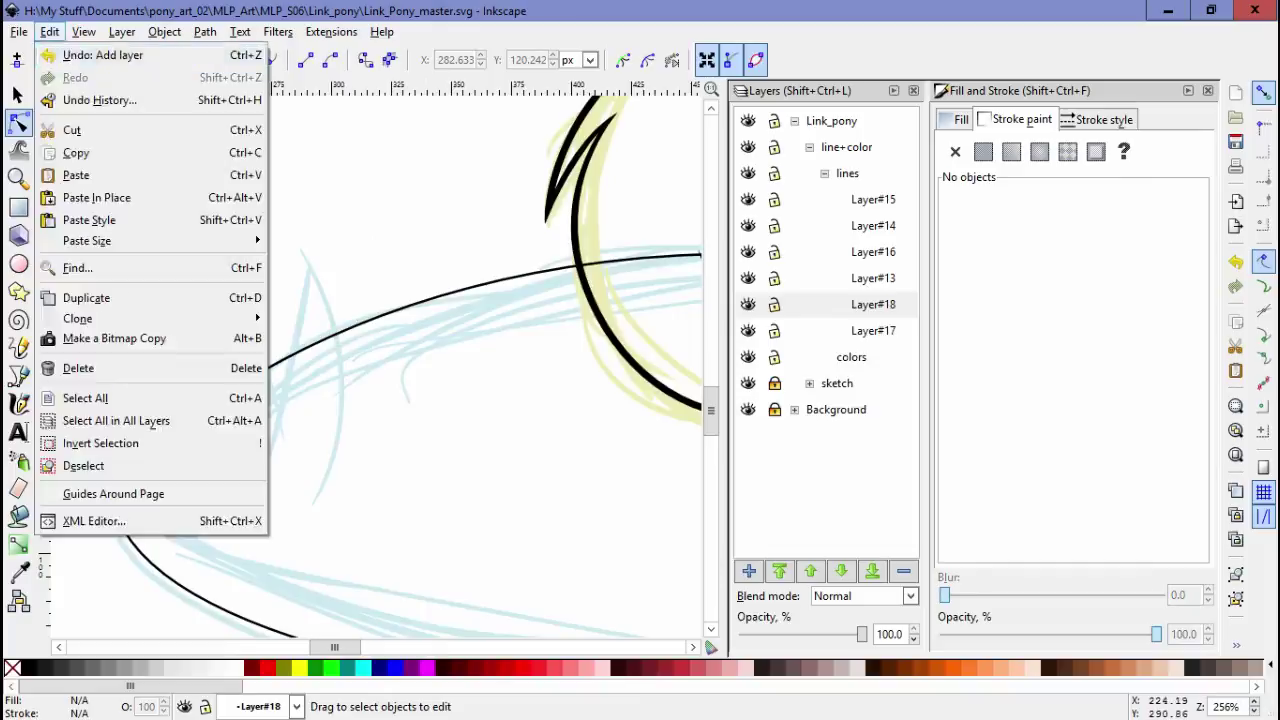
key("Escape")
Trace the flower's stem as a closed, curved eight-node shape with rounded ends on Layer#18
key("b")
scroll(380, 360, "up", 2)
left_click_drag(199, 525, 306, 348)
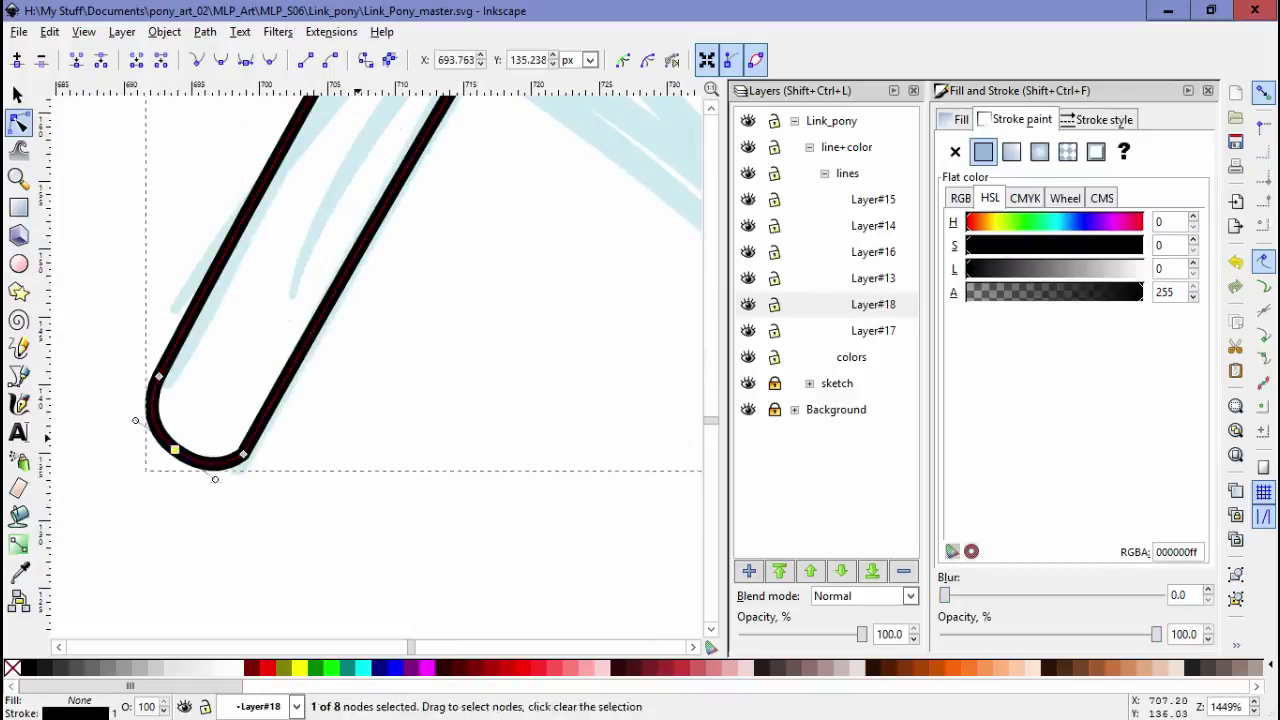
scroll(503, 368, "down", 3)
key("Escape")
scroll(297, 400, "up", 2)
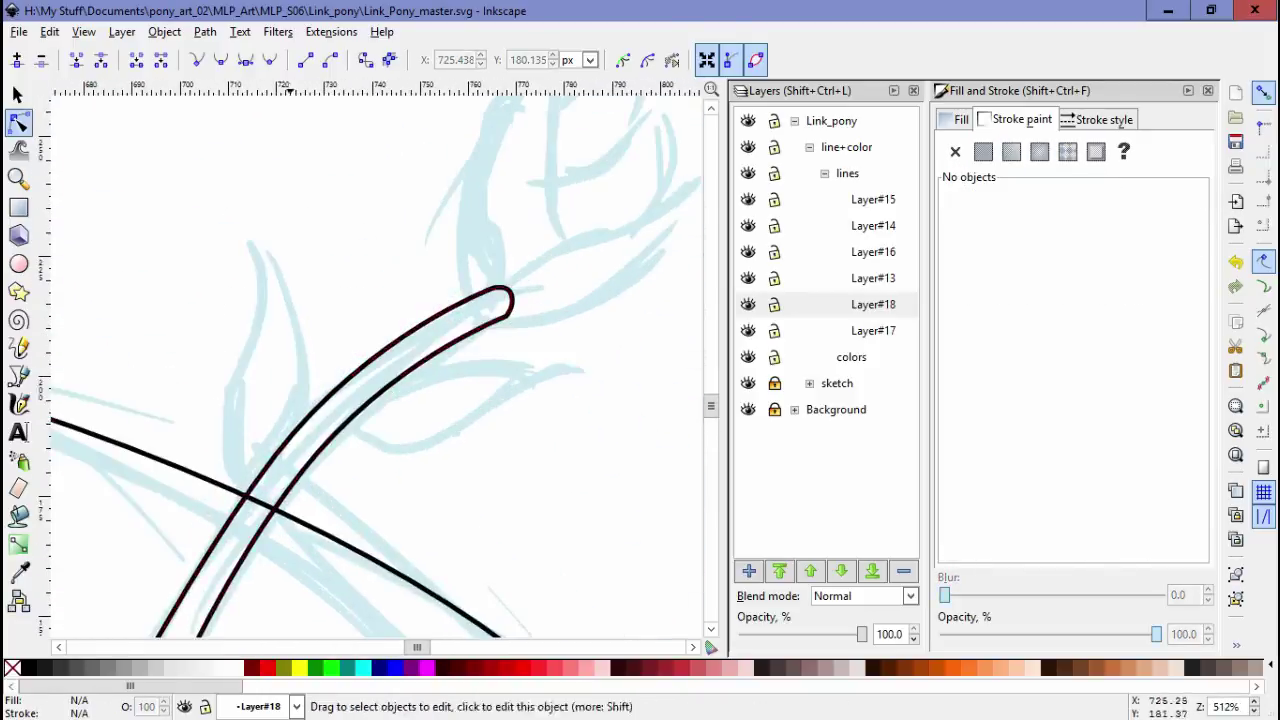
Trace the stem's right leaf as a closed shape and curve its edges to a pointed tip
key("b")
left_click(229, 443)
left_click_drag(297, 401, 297, 401)
key("n")
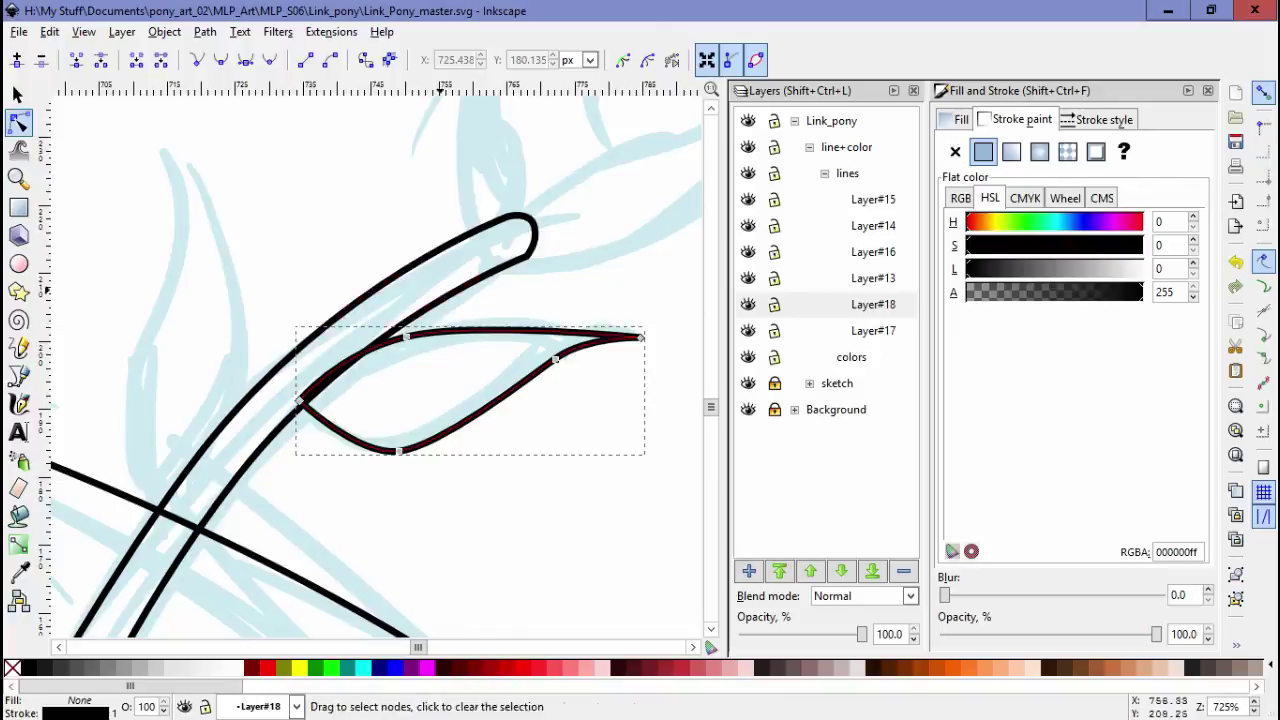
scroll(380, 360, "left", 1)
Trace the stem's left leaf as a closed five-node shape and adjust its lower nodes to smooth the curves
key("b")
left_click(207, 148)
left_click_drag(217, 283, 195, 367)
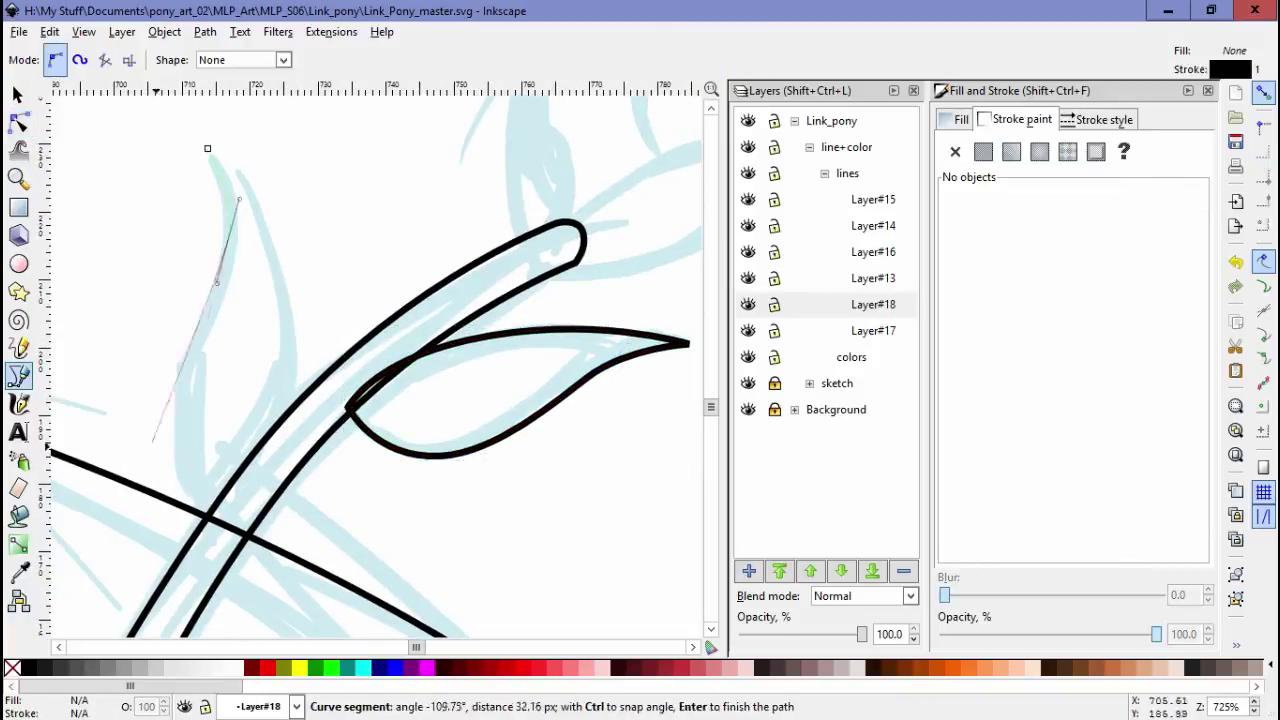
left_click(207, 148)
key("n")
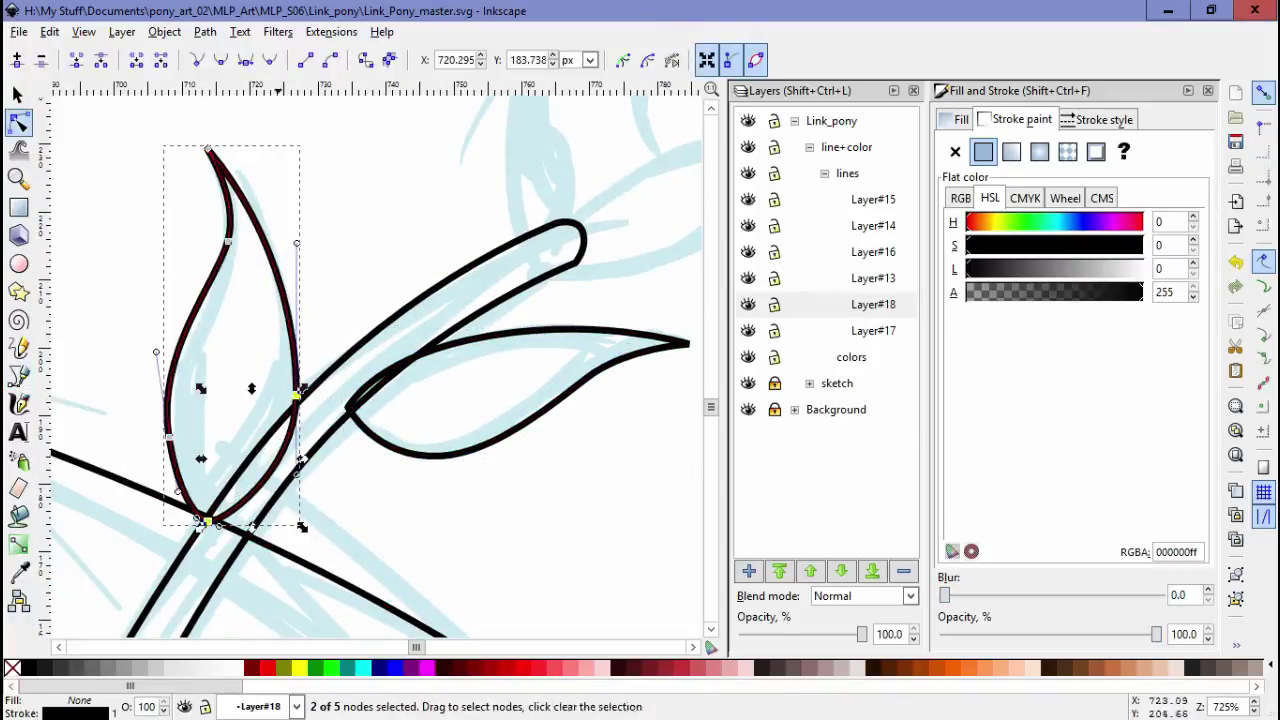
scroll(373, 428, "down", 2)
key("Escape")
Trace the flower's two inner petals as closed curved four-node shapes on Layer#18 and adjust the rear petal's nodes so they overlap
key("b")
scroll(440, 418, "up", 1)
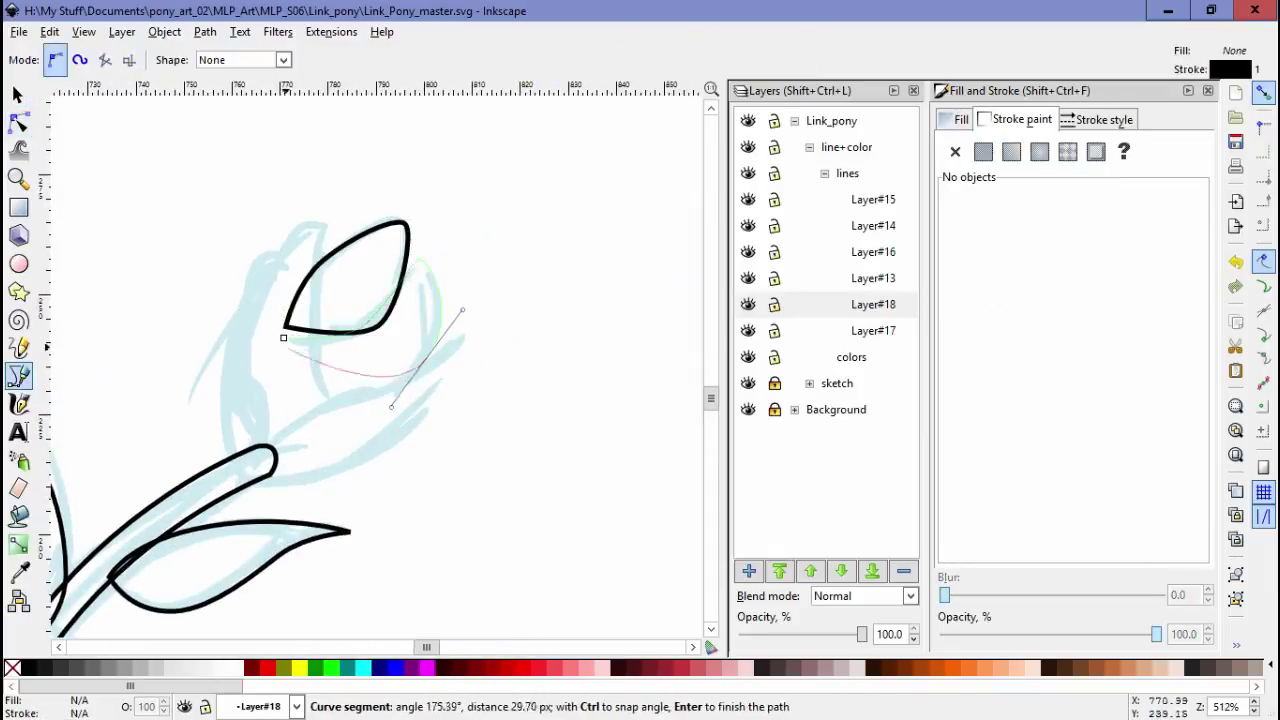
left_click_drag(462, 311, 465, 311)
key("Return")
key("n")
left_click(293, 330)
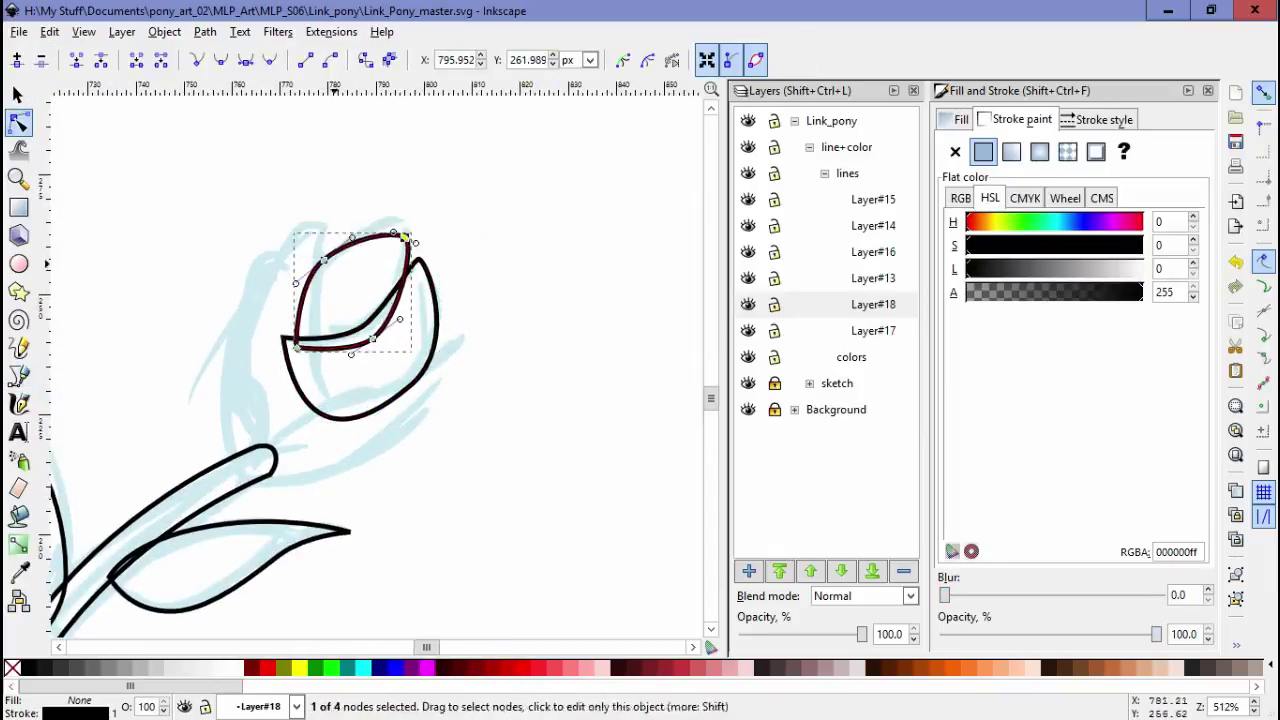
left_click(323, 259)
Trace the flower's left outer petal as a closed six-node shape and smooth its outer curve down to the stem
scroll(270, 427, "left", 1)
key("b")
left_click(281, 268)
left_click_drag(257, 356, 321, 461)
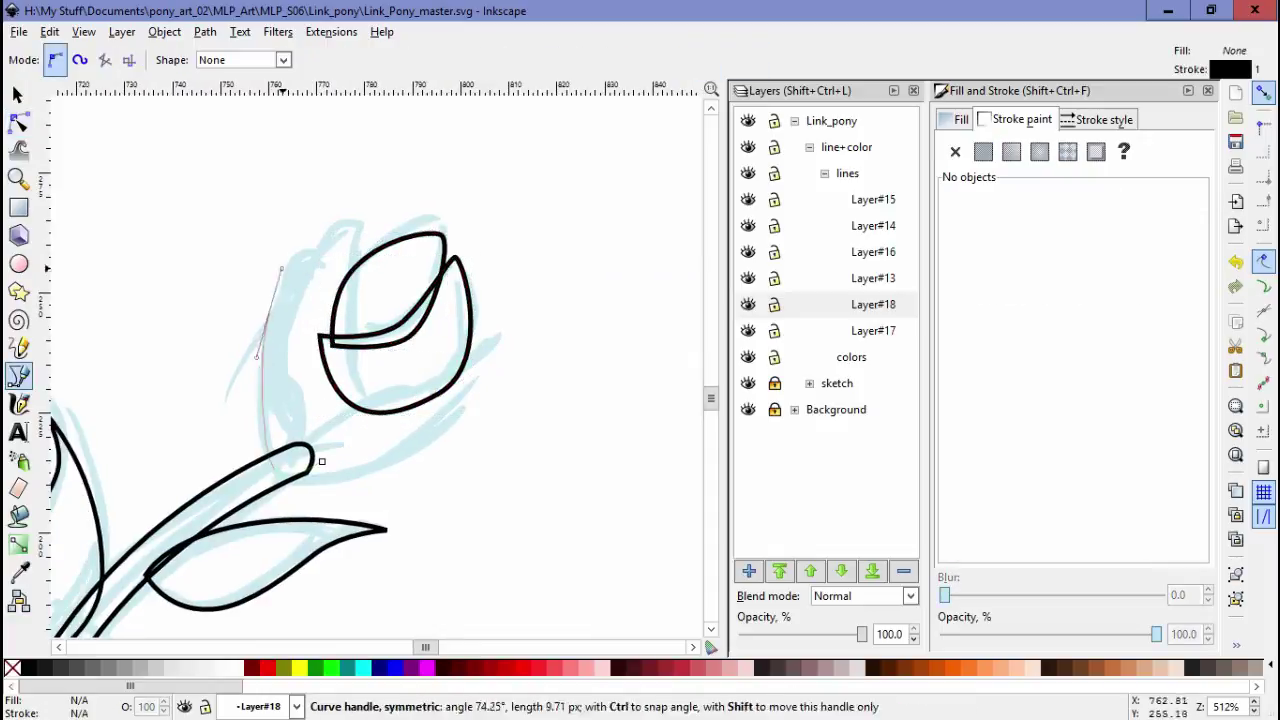
key("Return")
key("n")
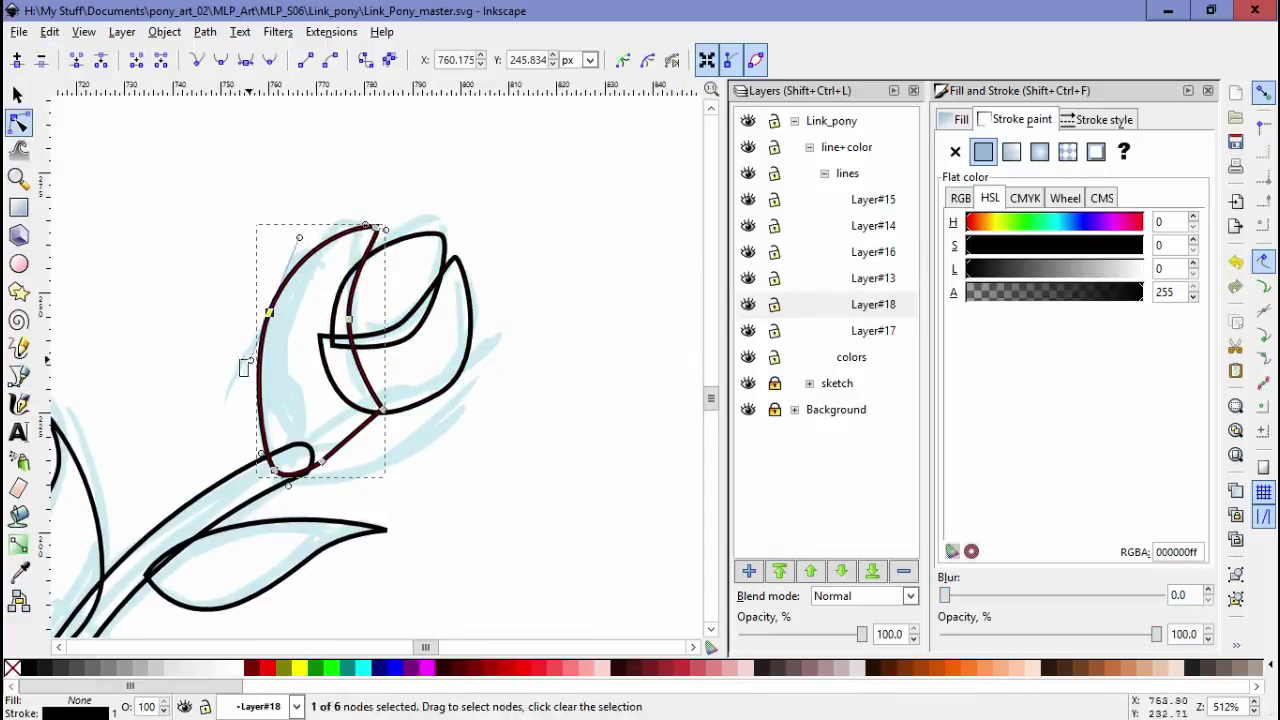
Trace the flower's front petal as a closed curved shape from the stem's tip out to the right and back
key("b")
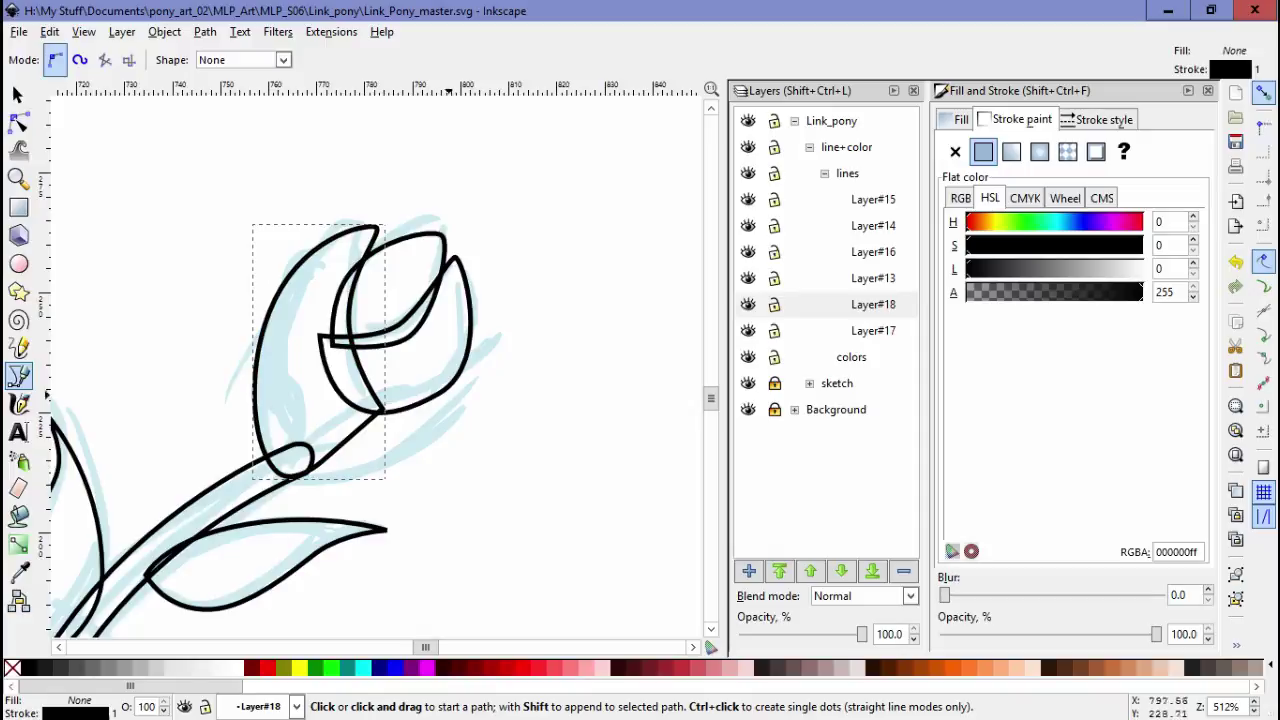
left_click(280, 480)
left_click_drag(497, 338, 516, 330)
left_click(280, 480)
key("n")
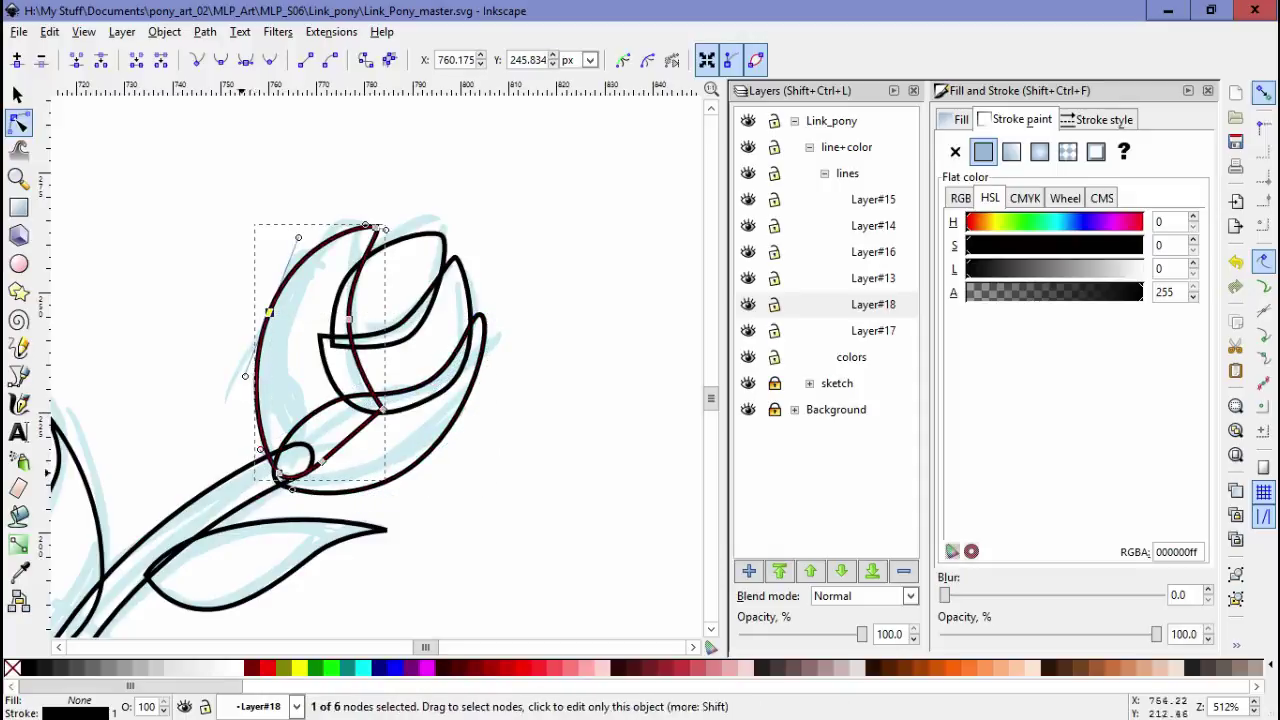
Deselect everything, show the whole page and hide the sketch layer
key("s")
key("ctrl+a")
key("Escape")
key("5")
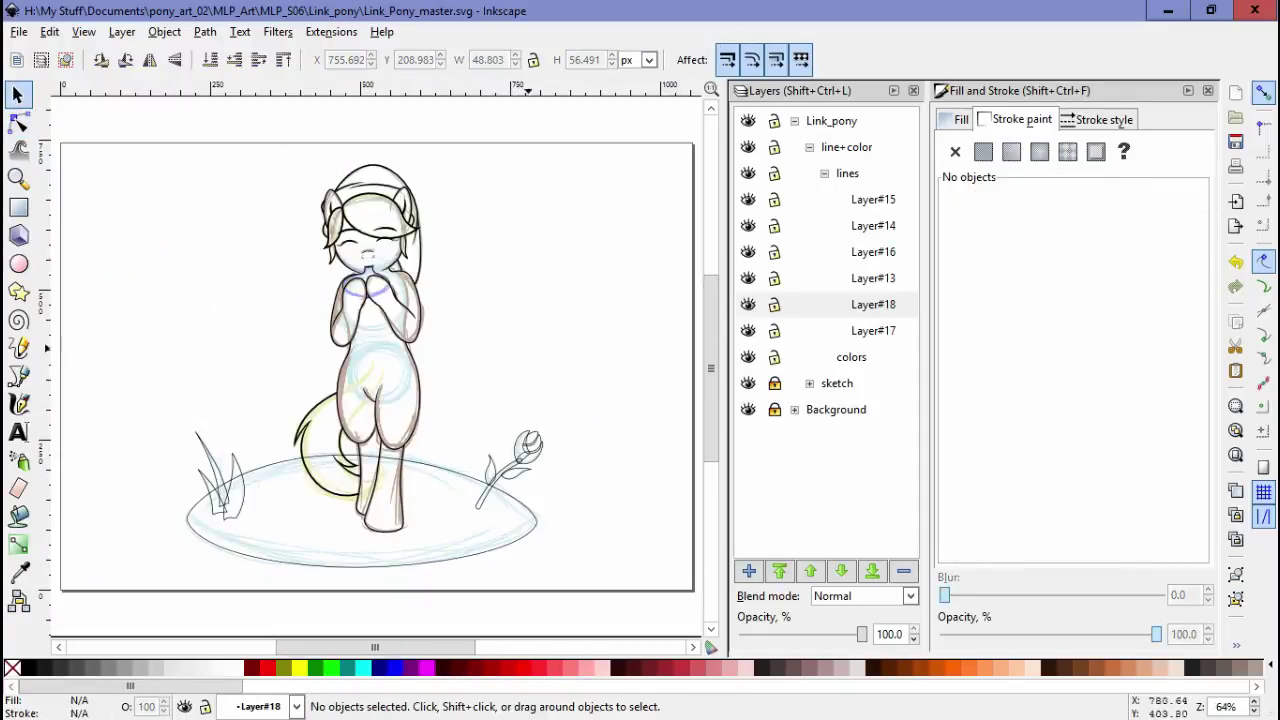
left_click(748, 383)
Create a new layer inside the Background layer, above color_p, and move the ground oval onto it in place
left_click(873, 304)
left_click(18, 121)
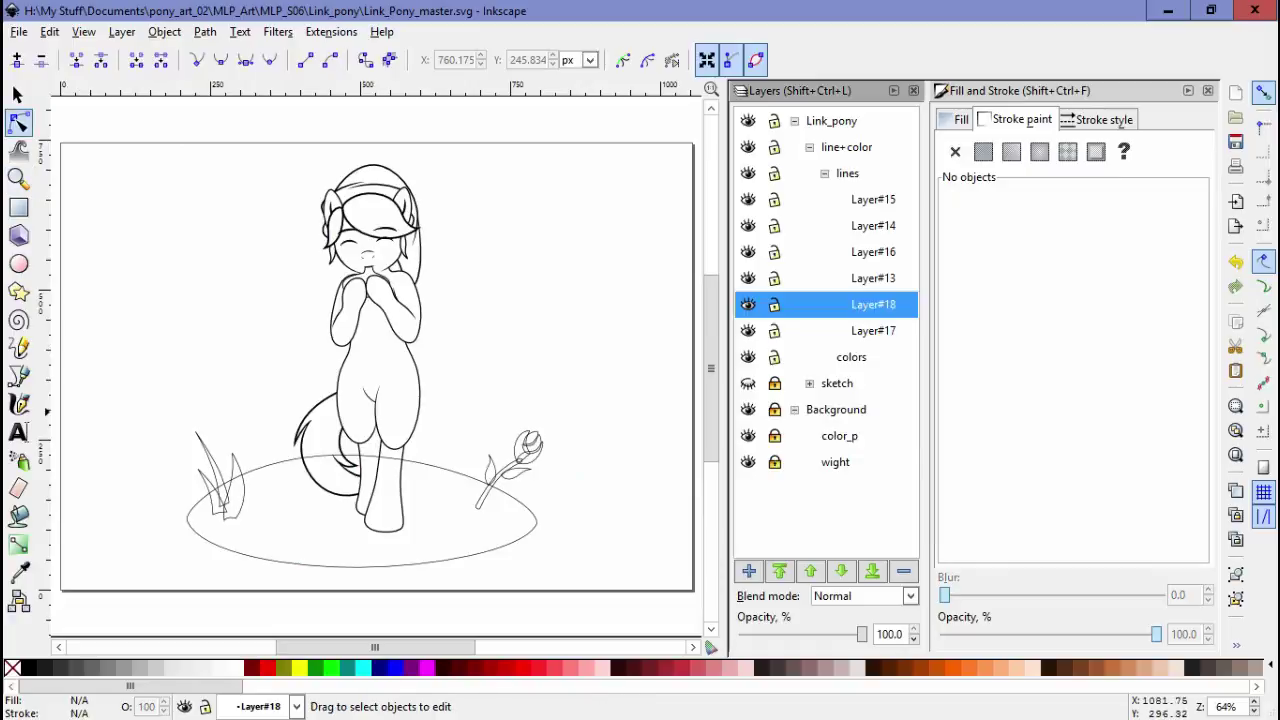
key("ctrl+shift+n")
key("Return")
left_click(537, 518)
key("ctrl+x")
left_click(843, 436)
key("ctrl+alt+v")
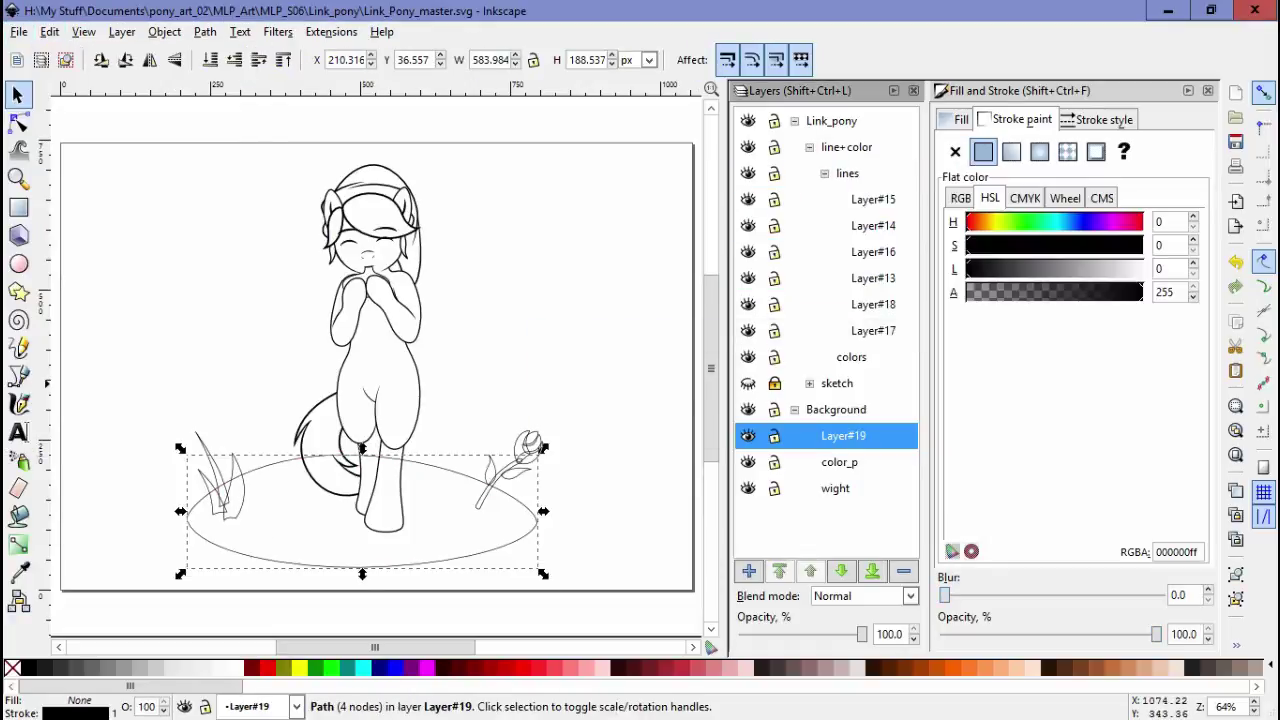
Move the grass blades and flower in place onto Layer#17 inside the Background layer and delete the emptied Layer#18
key("Escape")
left_click(835, 488)
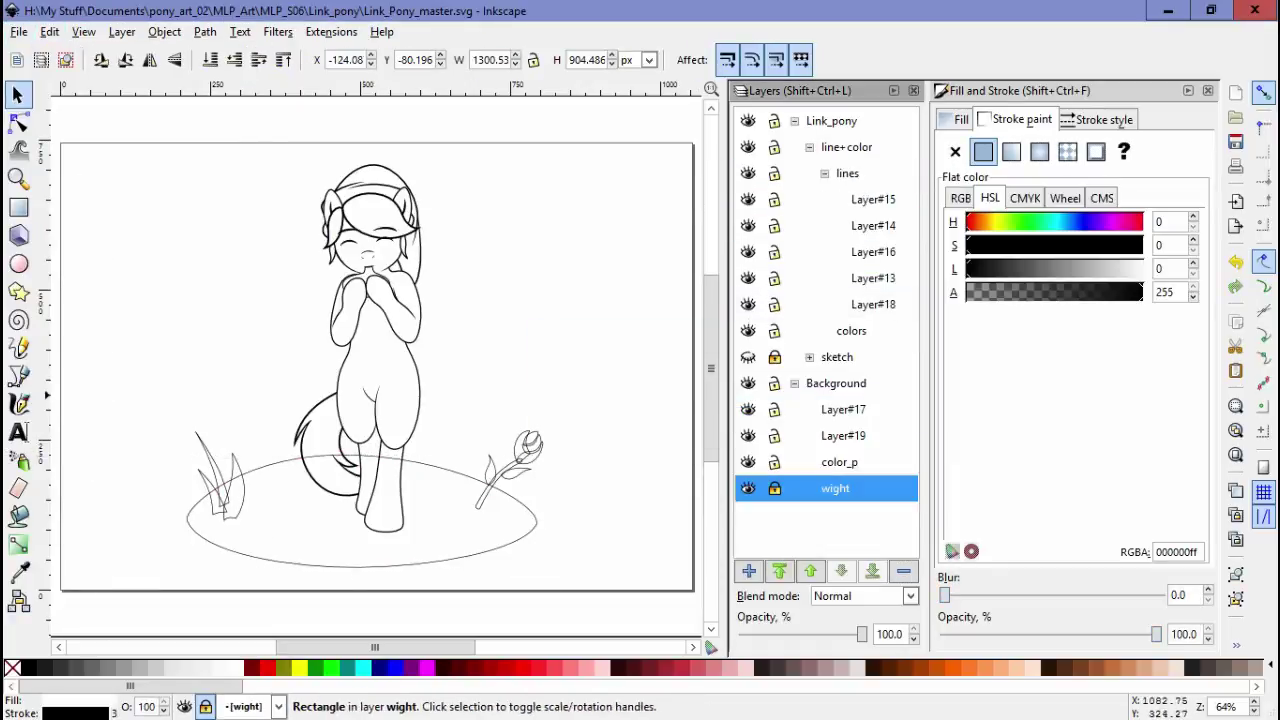
key("Escape")
left_click(903, 571)
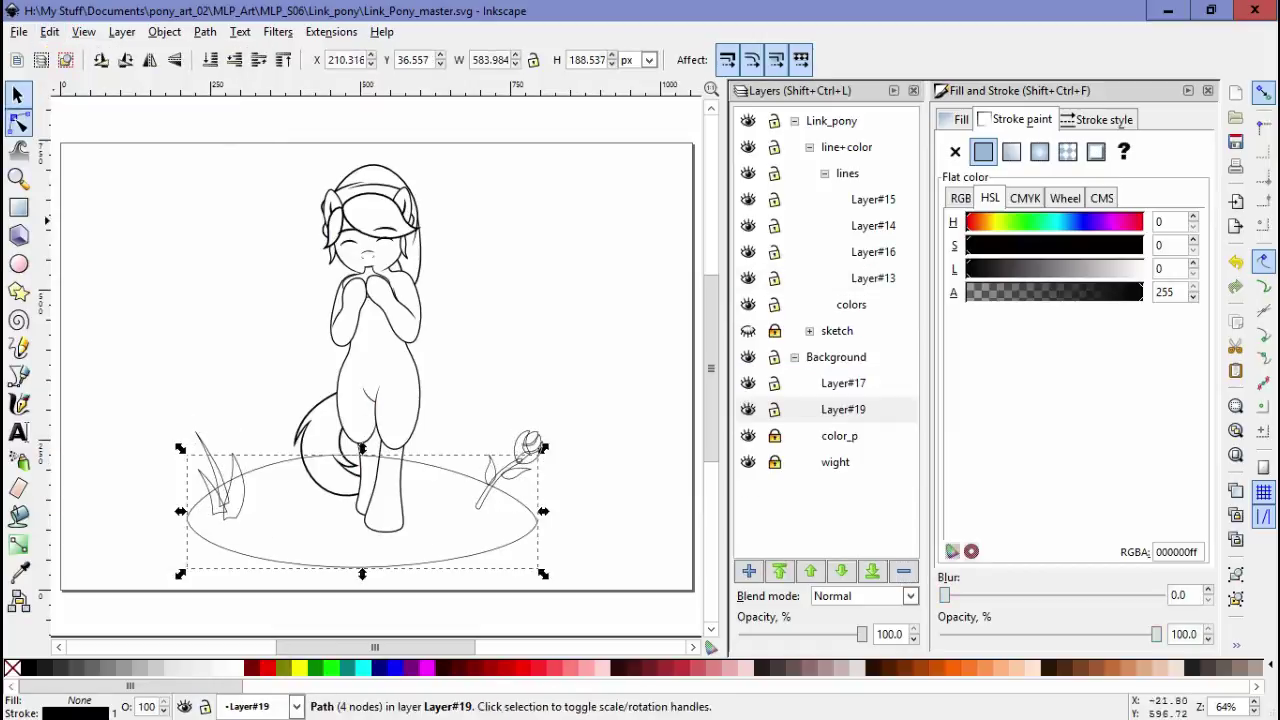
Lower the ground oval's top node to flatten its back edge, and lock Layer#17 and Layer#19
key("n")
key("Escape")
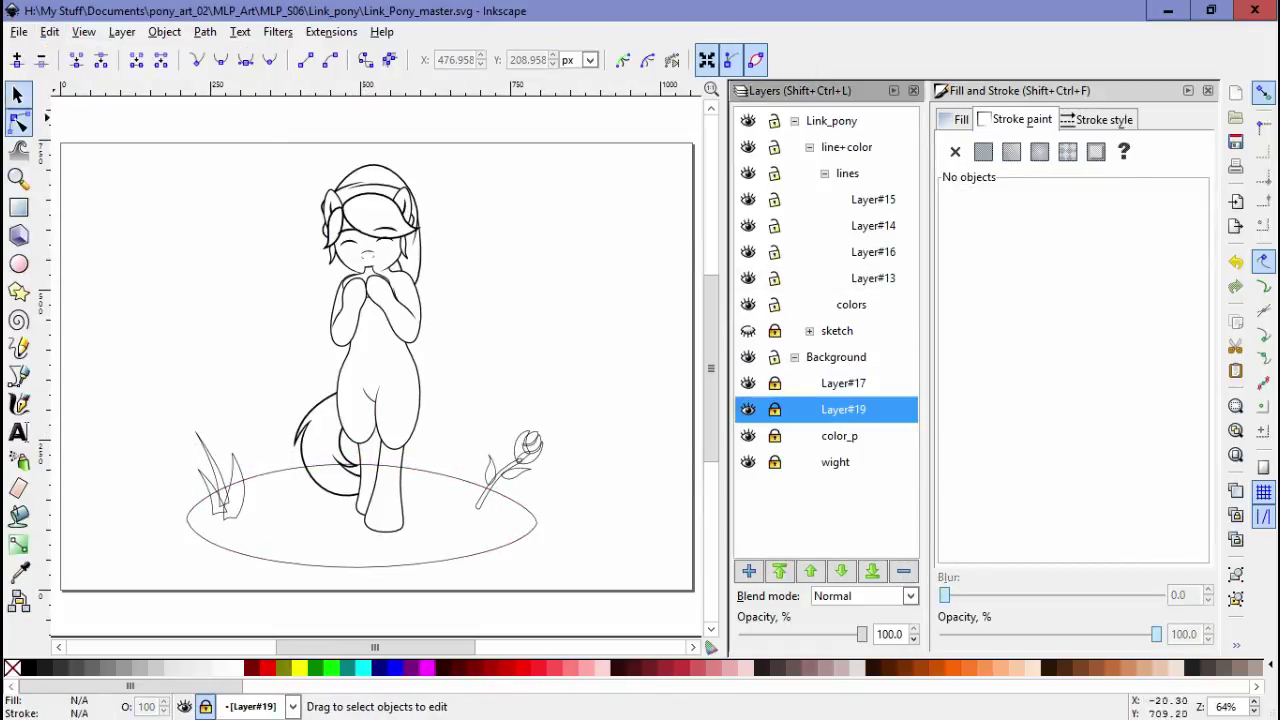
Tilt the pony's complete line art slightly clockwise, lock the lines layer, and unlock Layer#17 and Layer#19
key("s")
key("ctrl+alt+a")
key("Tab")
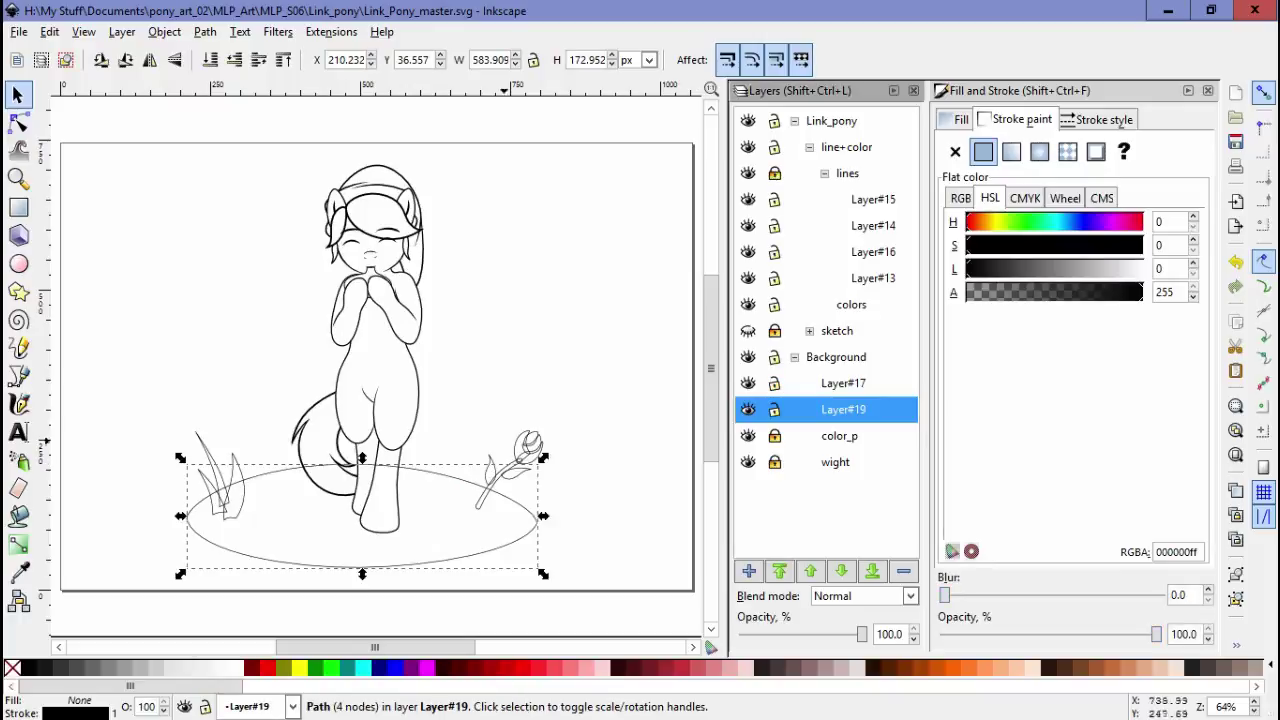
Fill the ground oval with a radial gradient from 9ba81bff at the centre to green 3c873fff, without an outline
left_click(961, 119)
left_click(983, 151)
left_click(318, 667)
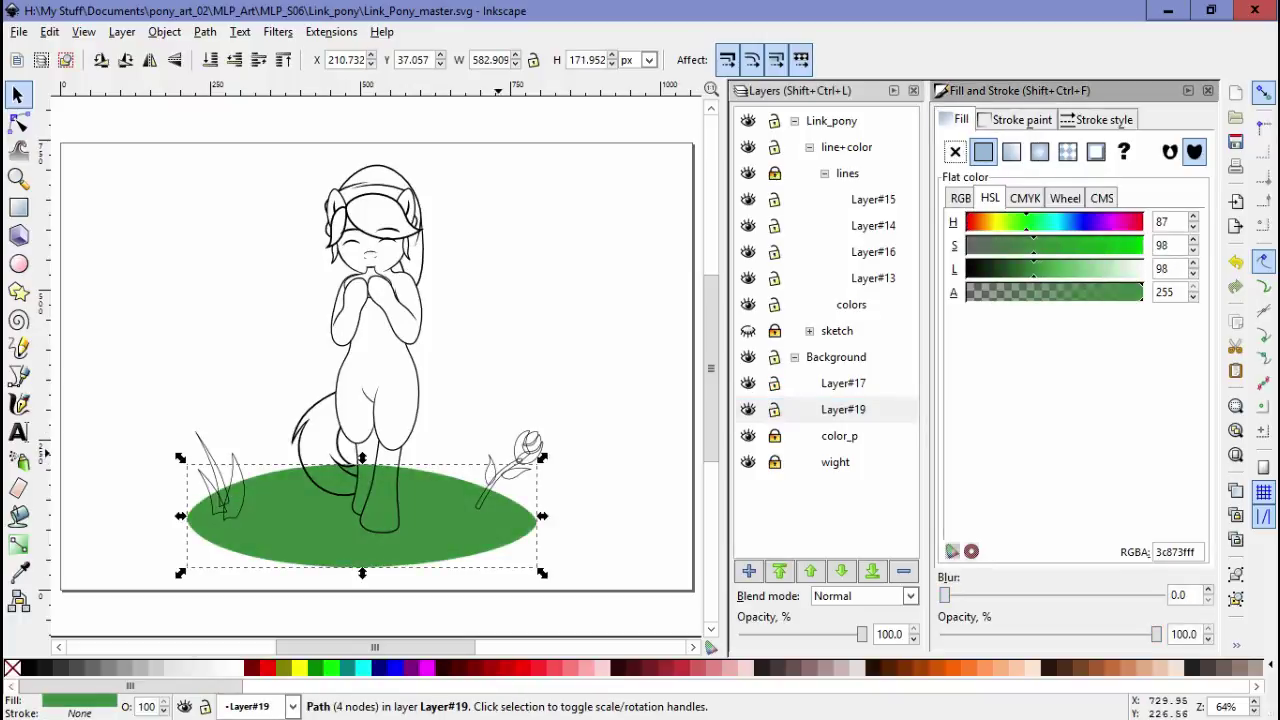
left_click(1039, 151)
key("n")
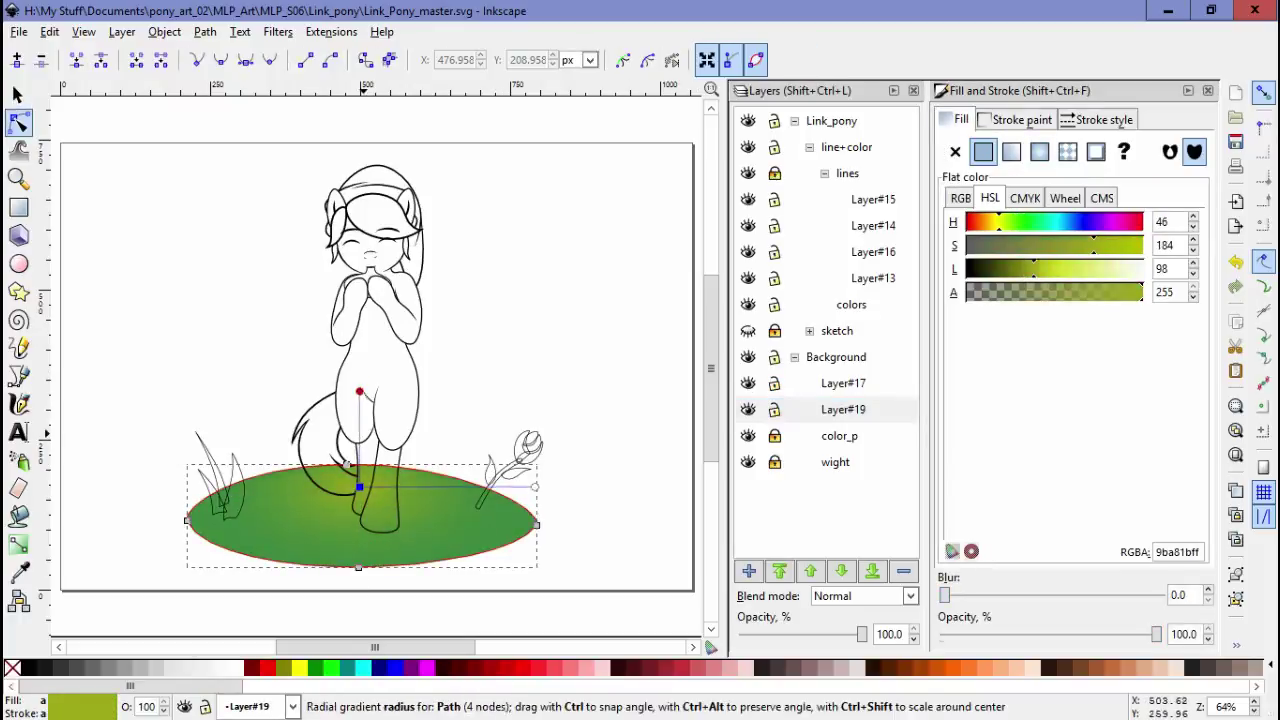
key("Escape")
Fill the three grass blades with different flat greens, darkest on the tall blade and 66c220ff on the short one, without outlines
scroll(207, 513, "up", 3)
left_click(290, 450)
key("Escape")
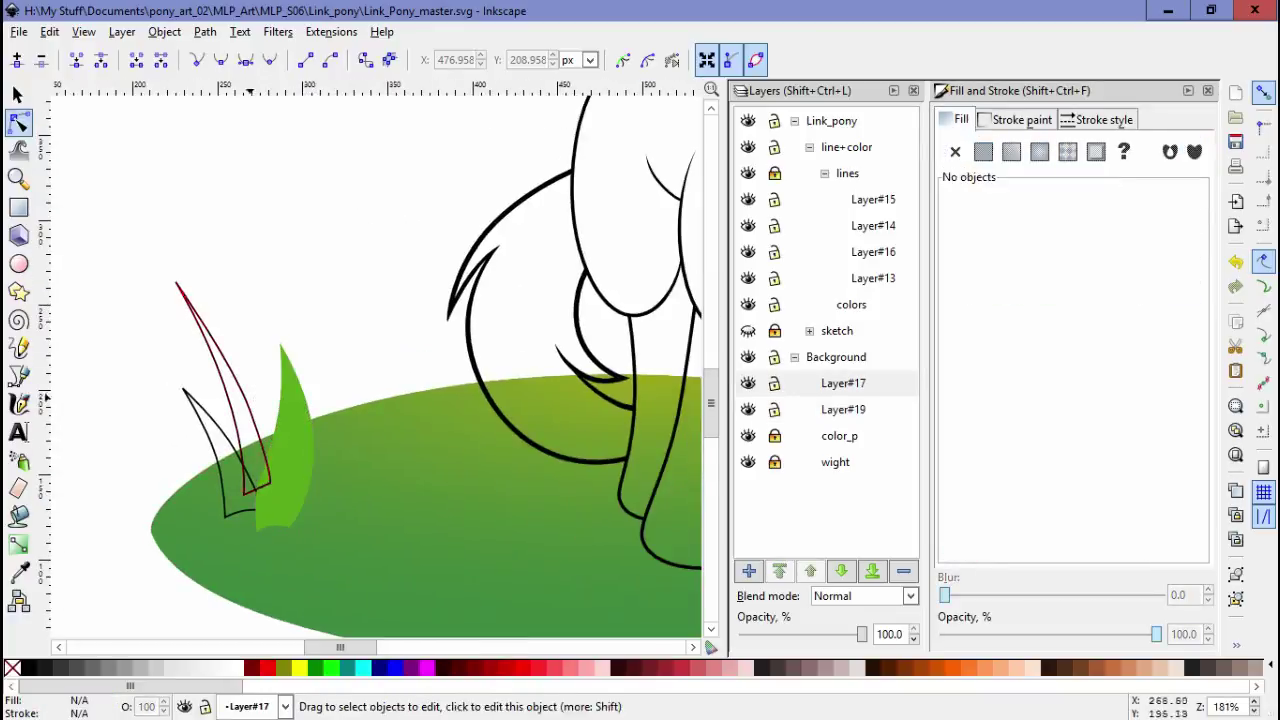
key("ctrl+shift+v")
key("s")
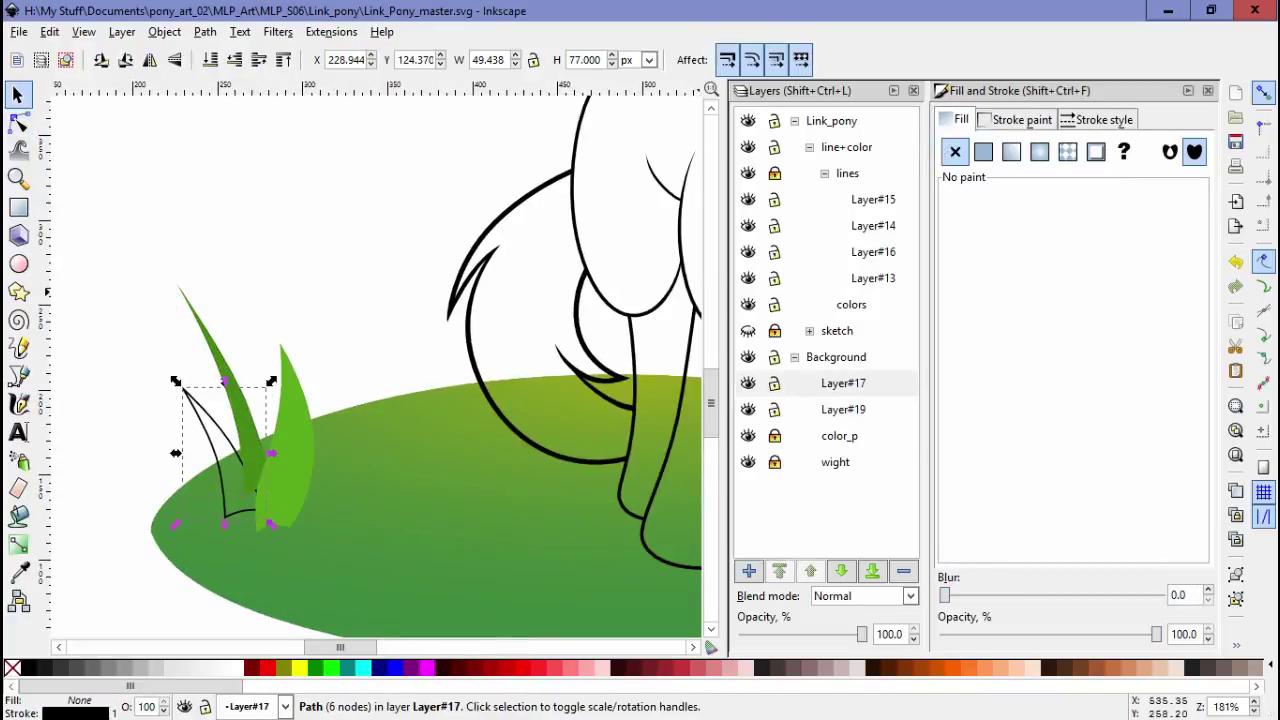
key("Escape")
Give the grass blades linear gradients, yellowish at the right blade's base and 468516ff at the short left blade's base
left_click(290, 445)
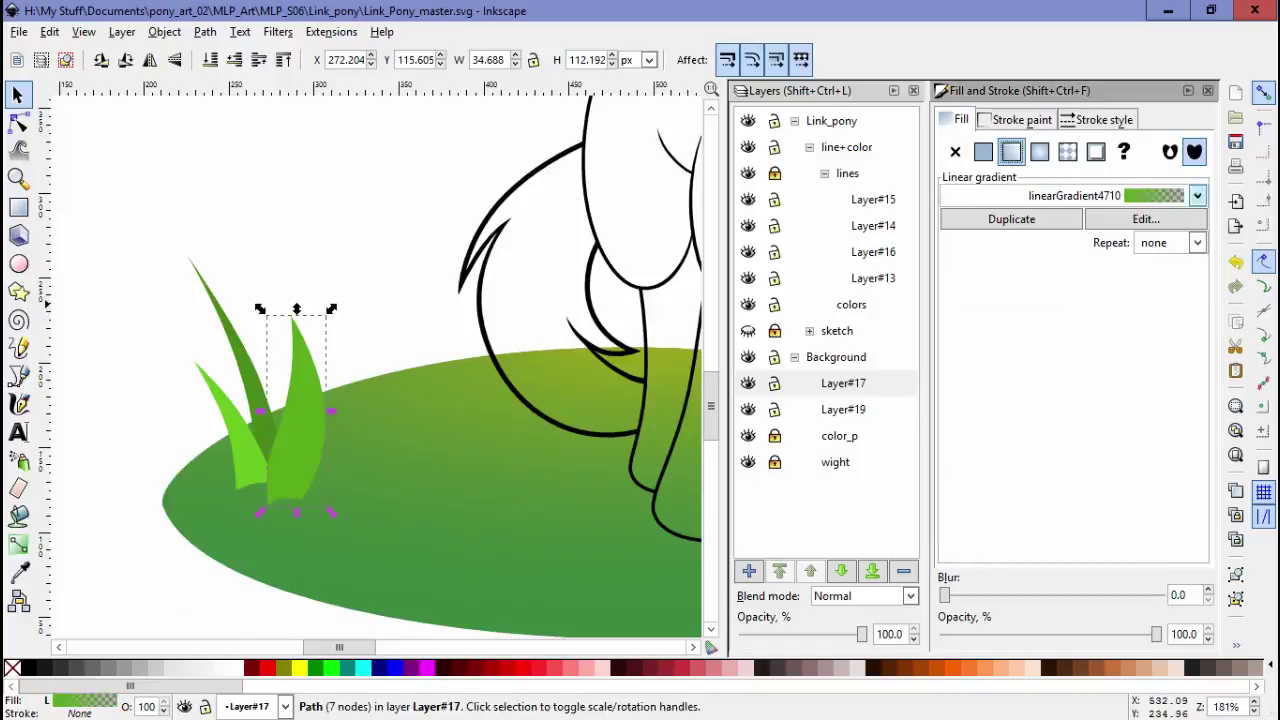
key("n")
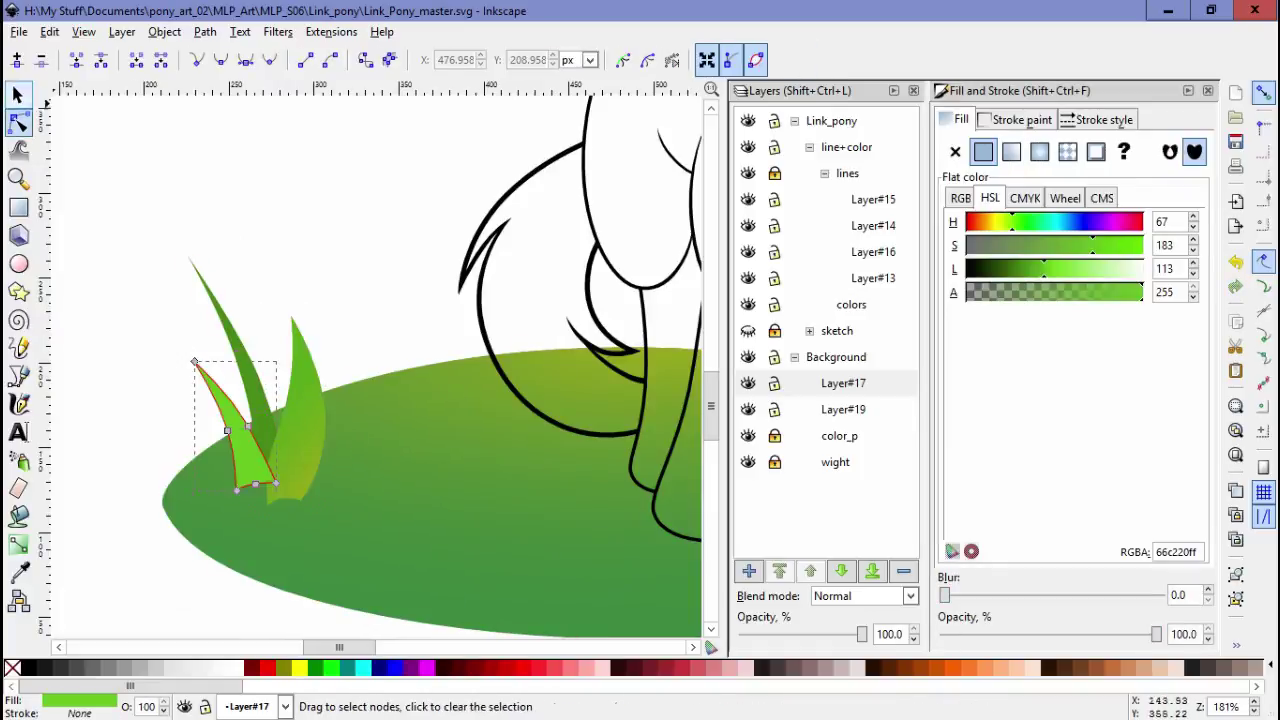
key("s")
key("n")
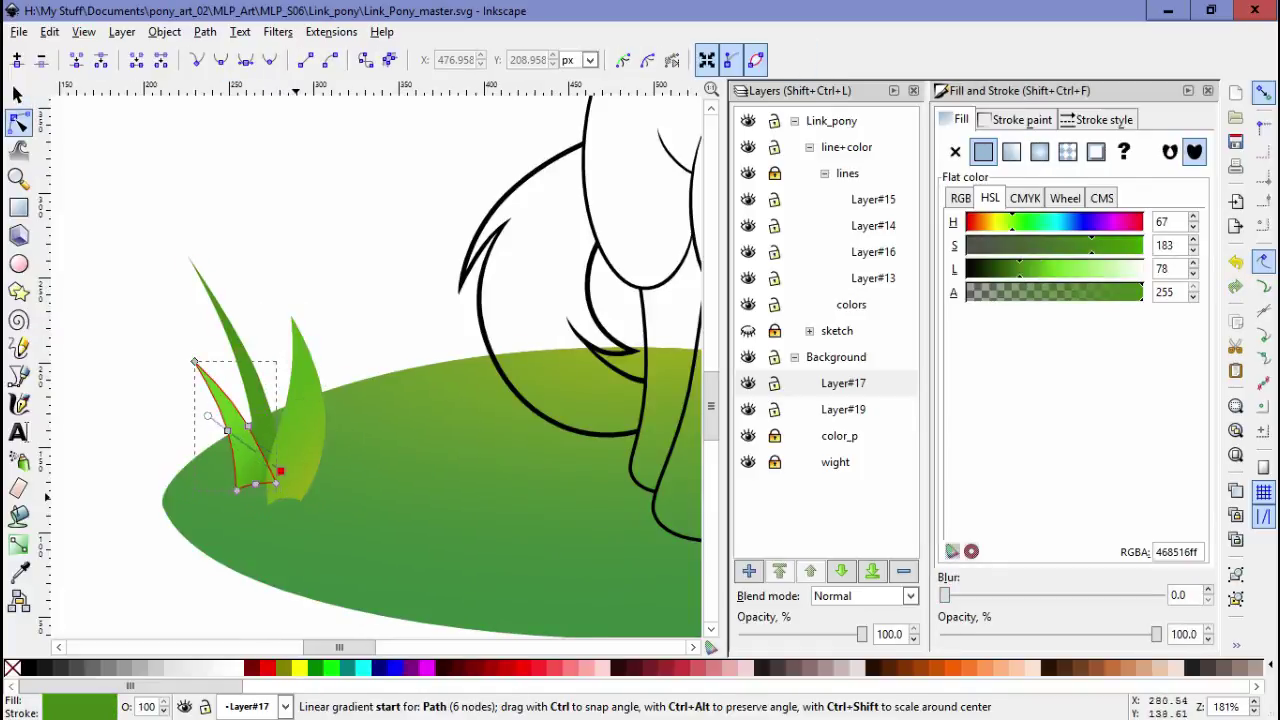
key("Escape")
Fill the flower's stem with flat green 468516ff and remove its outline
left_click_drag(600, 450, 48, 476)
left_click(420, 430)
key("s")
Fill the stem's left leaf with a linear gradient from green at the tip to olive at the base, without an outline
left_click(413, 390)
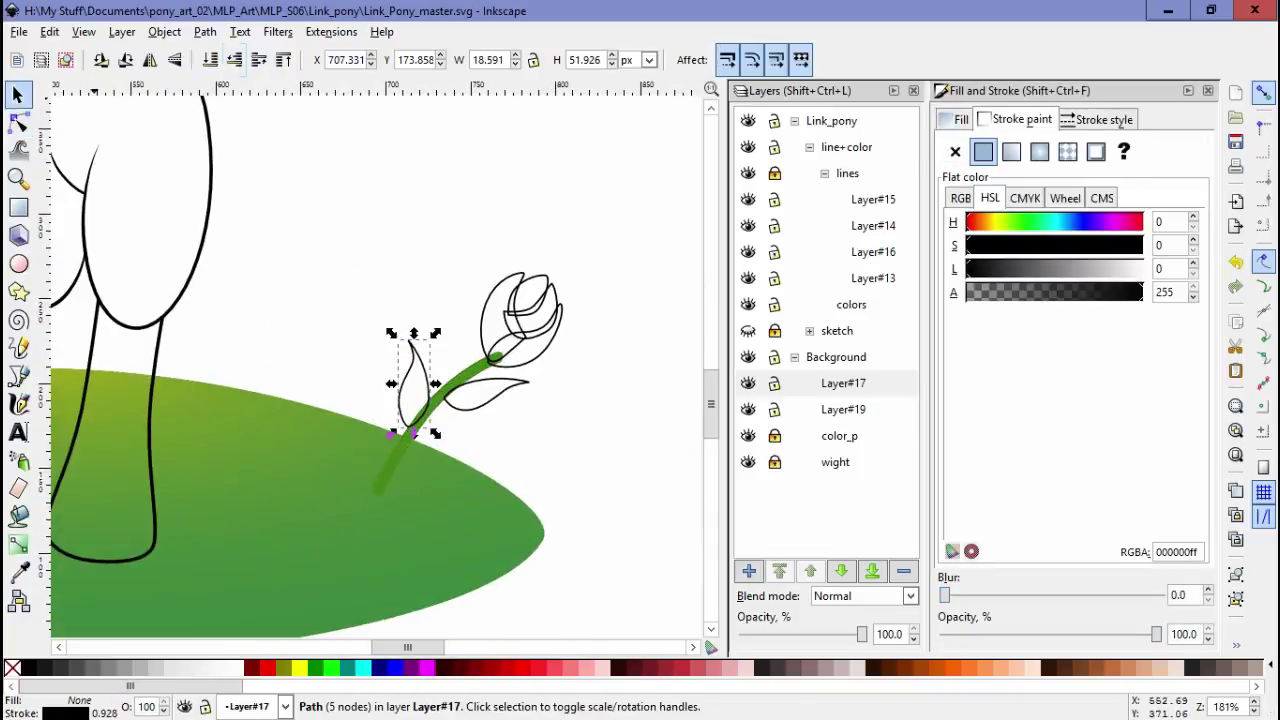
key("ctrl+shift+v")
key("n")
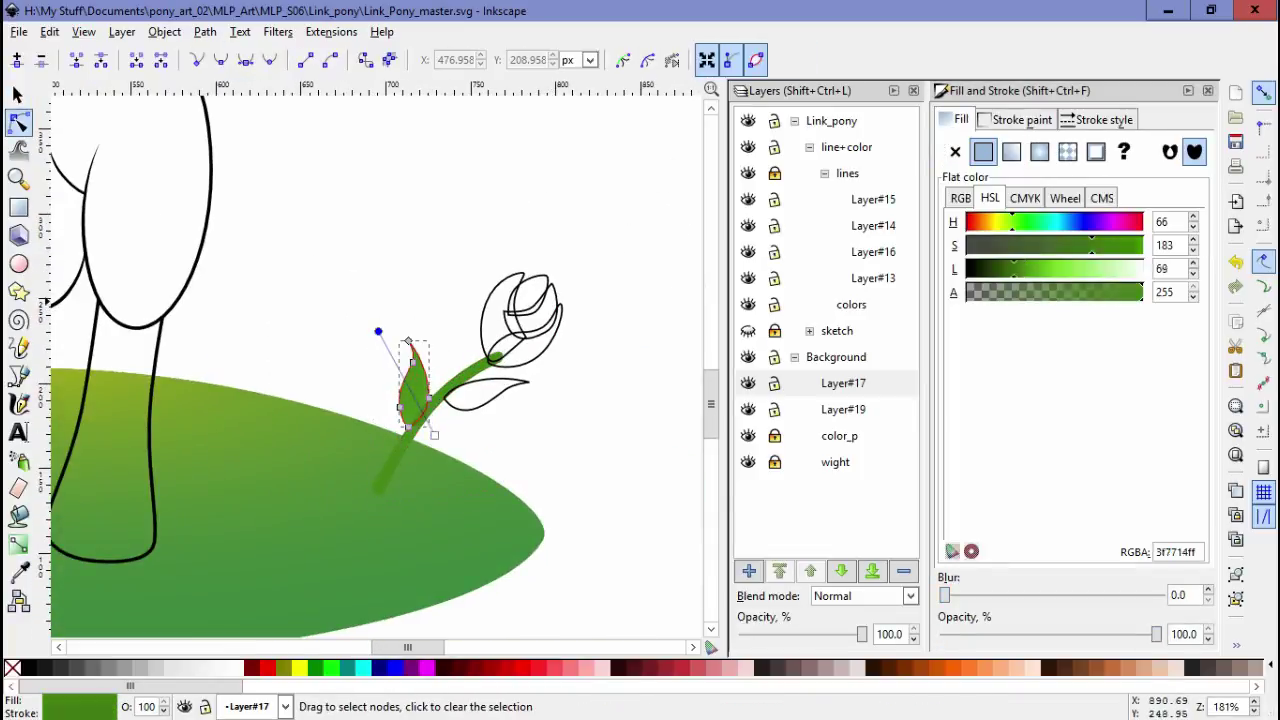
Fill the stem's right leaf with a gradient of dark and bright bluish green, without an outline
left_click(462, 400)
scroll(462, 400, "right", 2)
scroll(462, 400, "up", 1)
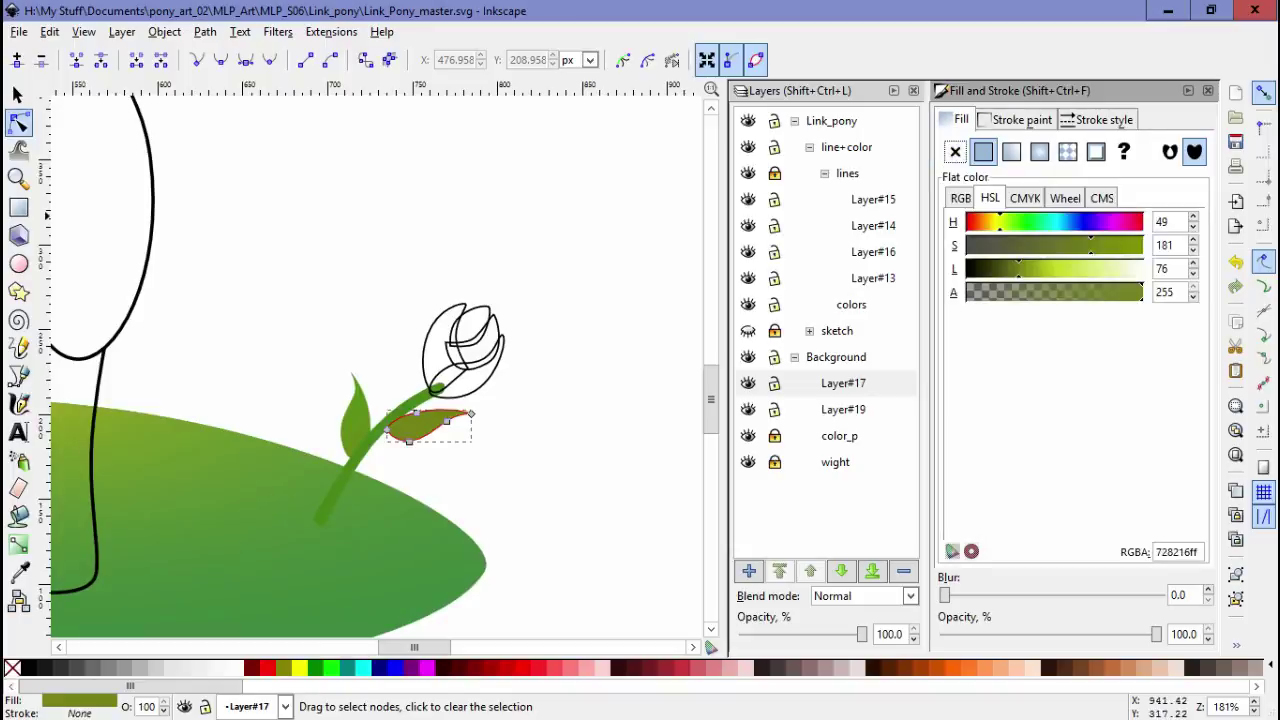
scroll(392, 437, "up", 2)
key("space")
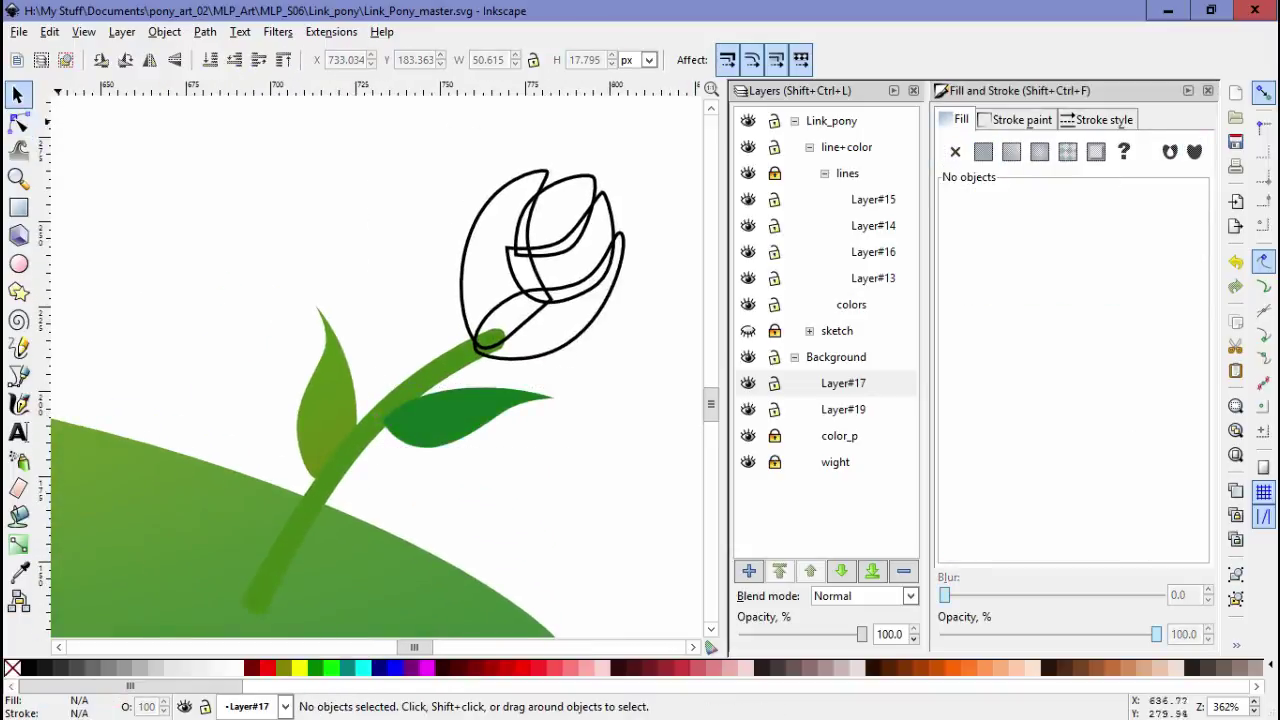
double_click(465, 418)
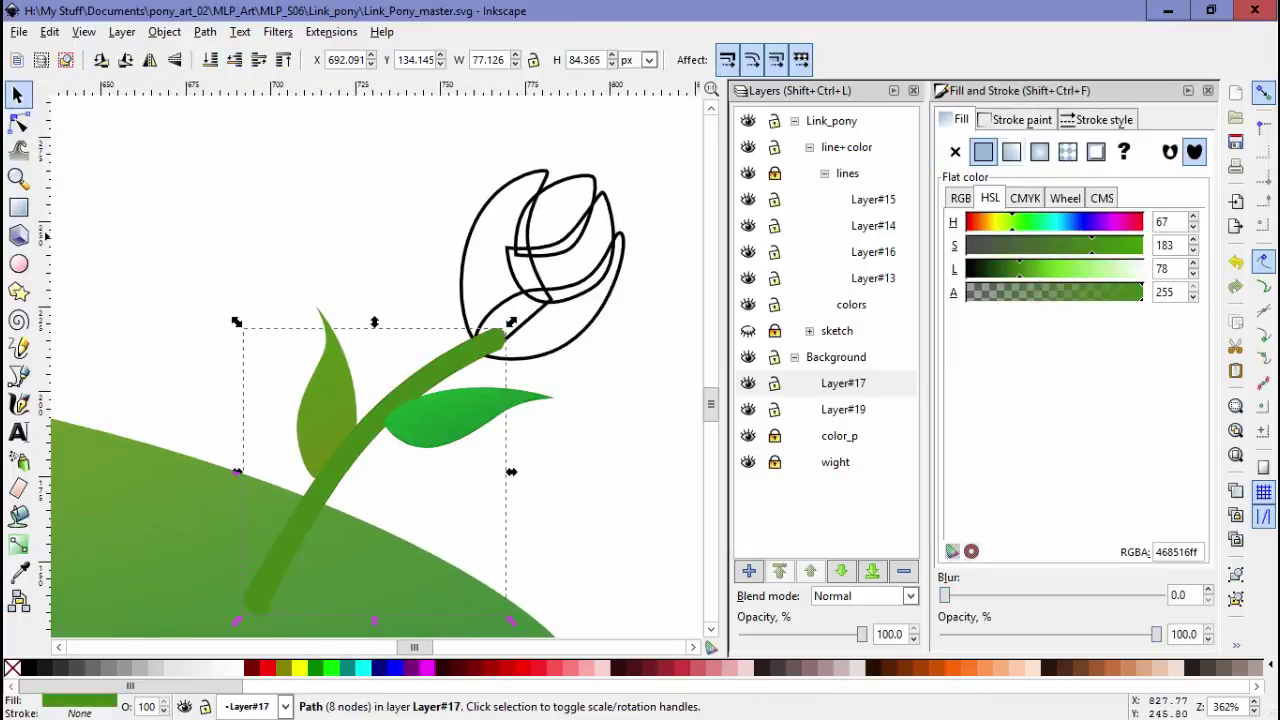
Apply a linear gradient across the stem's width, with 468516ff on its right edge and a brighter green on its left
left_click(1011, 151)
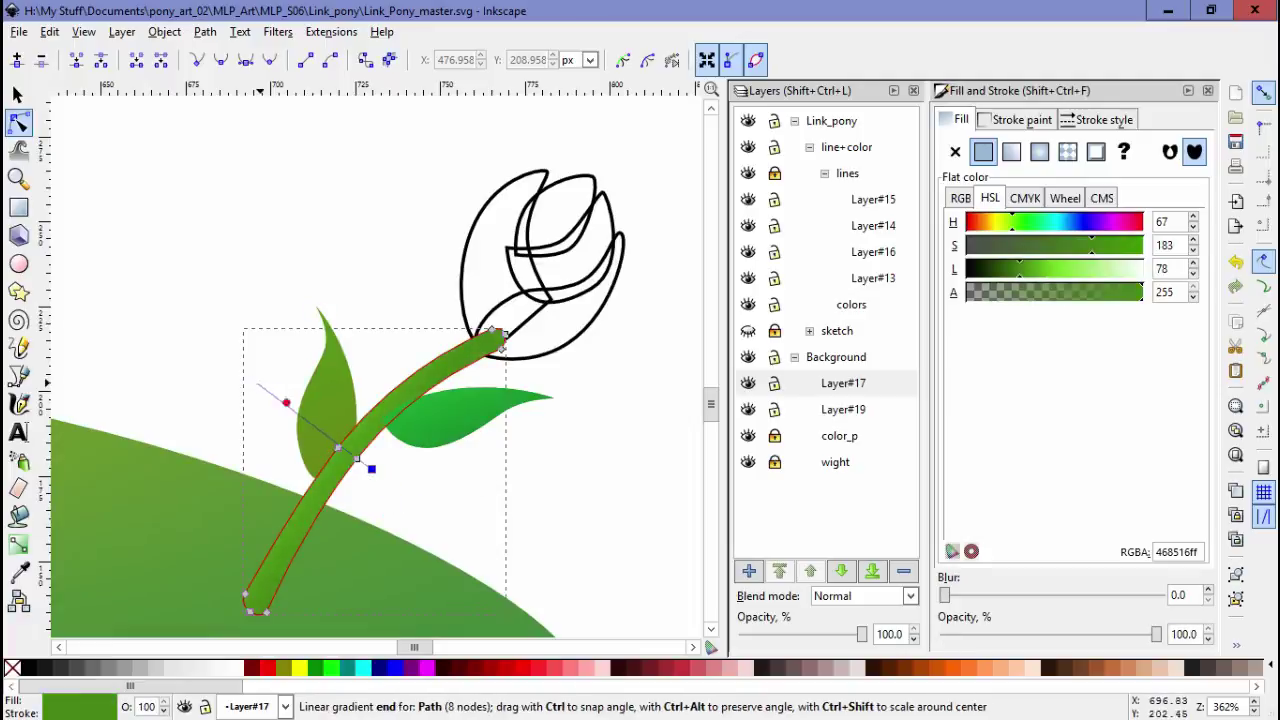
key("space")
Fill all four flower petals with flat yellow-green and remove the front petal's outline
left_click(556, 300)
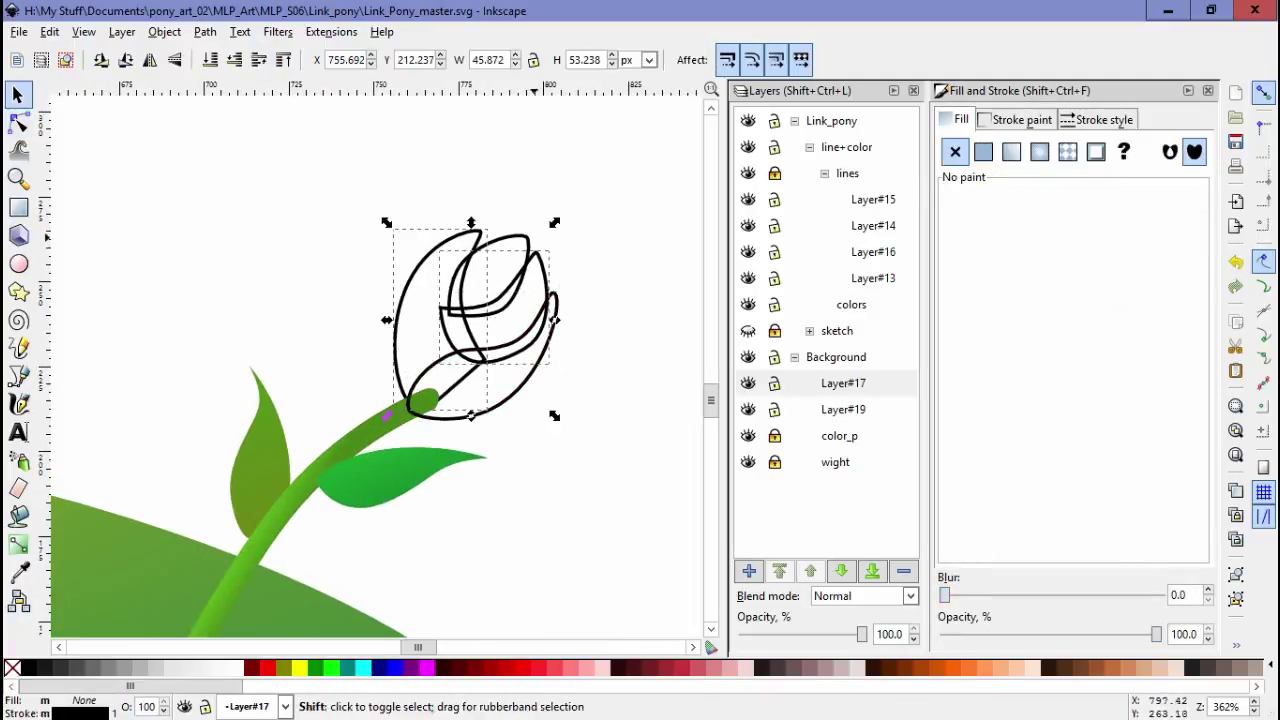
key("ctrl+shift+v")
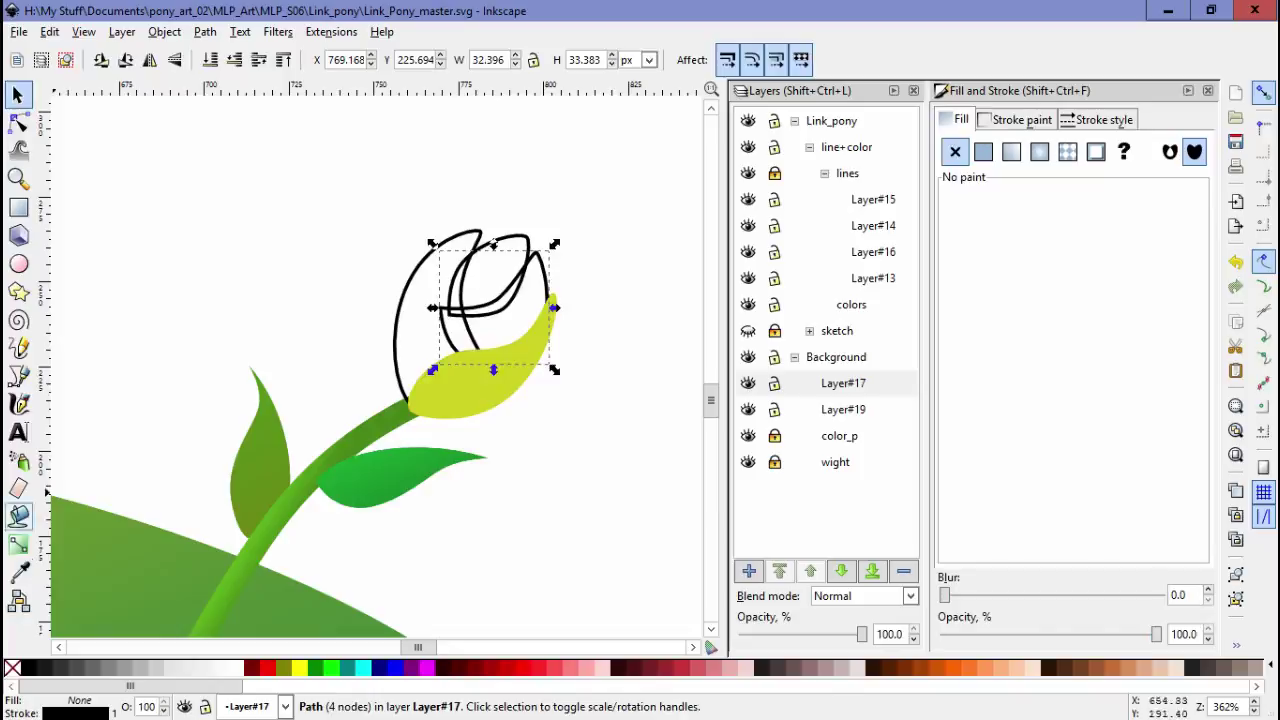
key("d")
key("ctrl+shift+v")
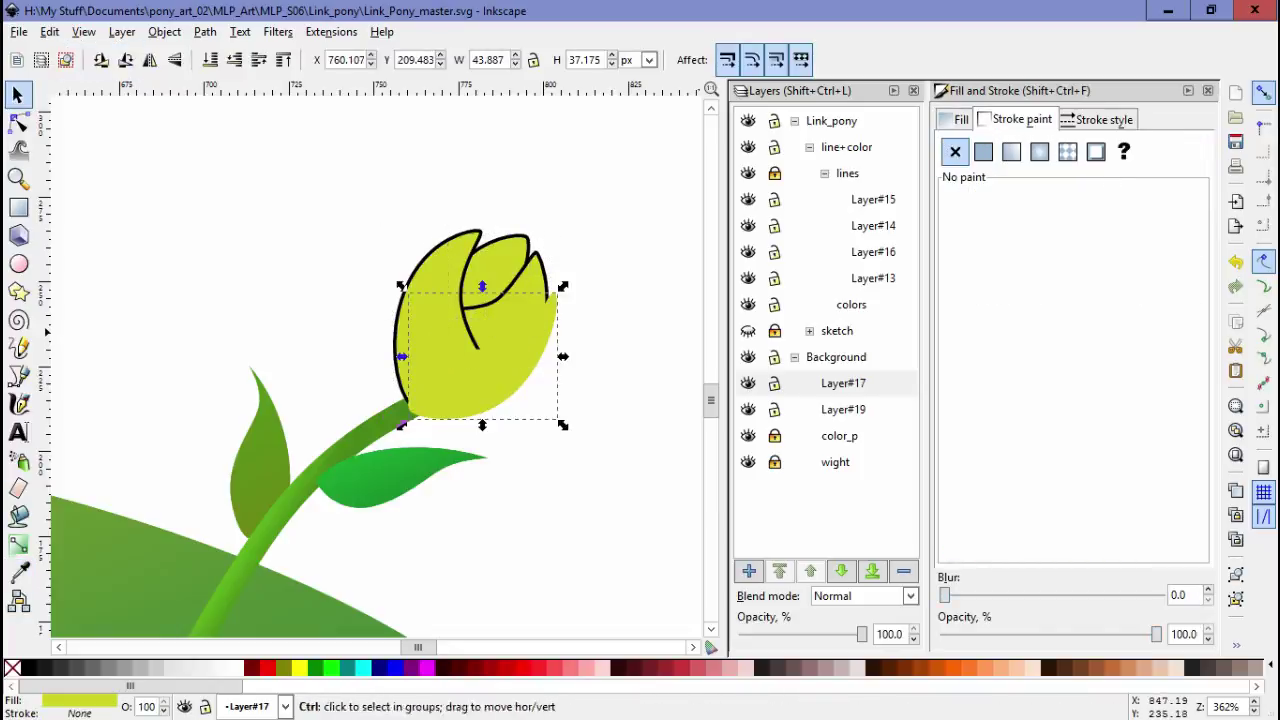
Shade the front petal with a radial gradient from yellow c6be00ff at its lower edge to pale e3e668ff
left_click(1011, 151)
key("n")
key("ctrl+shift+v")
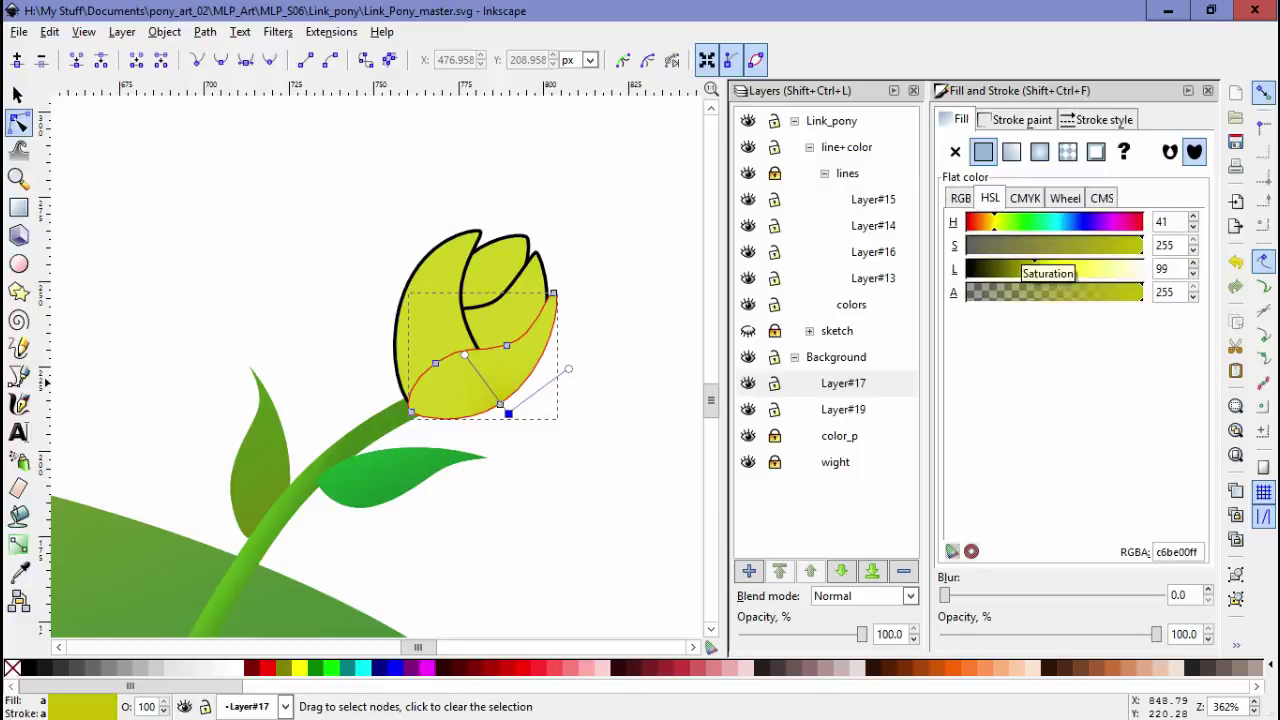
left_click(509, 348)
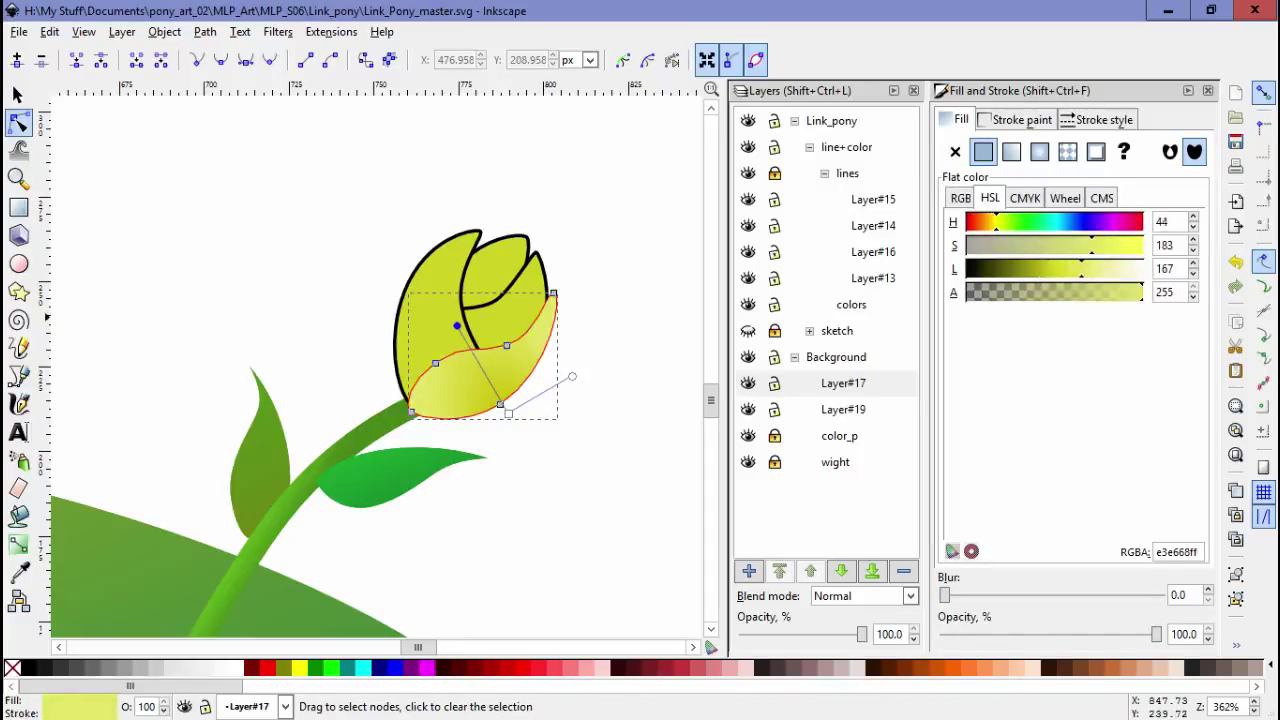
Remove the left outer petal's outline and shade it with a gradient from pale yellow at the top to darker yellow
key("ctrl+shift+v")
key("s")
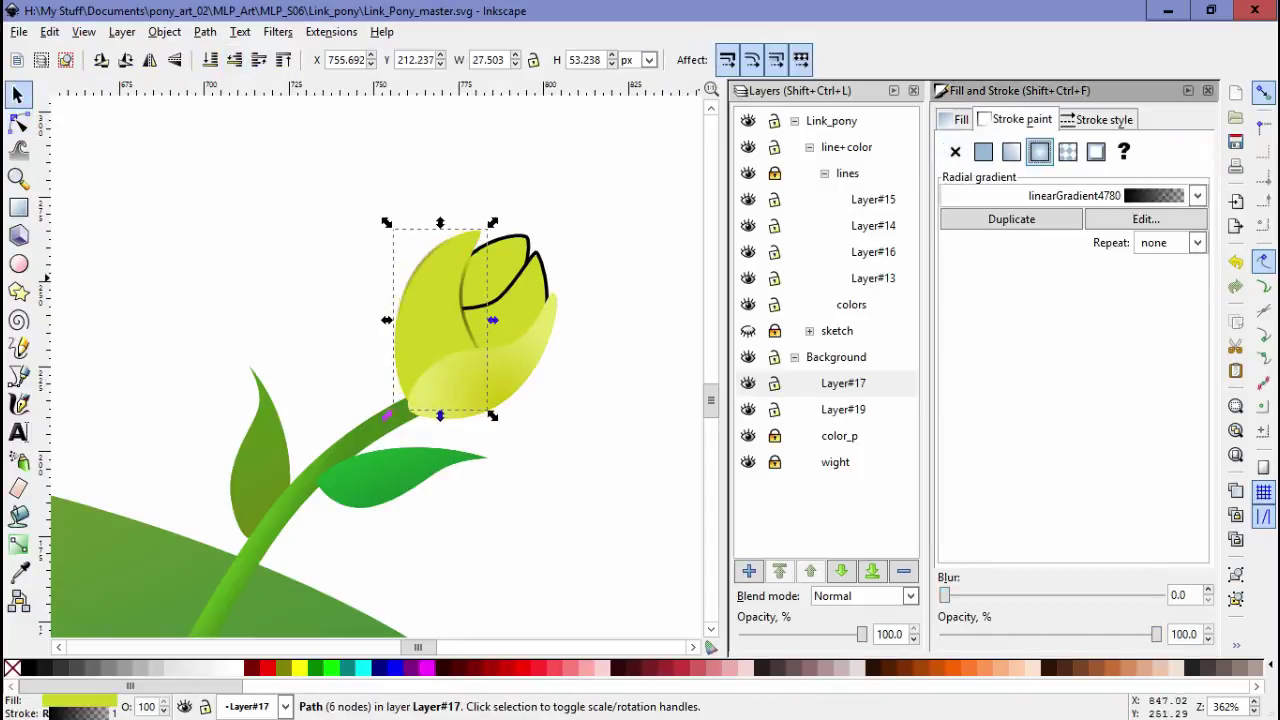
key("n")
left_click(400, 235)
left_click(610, 333)
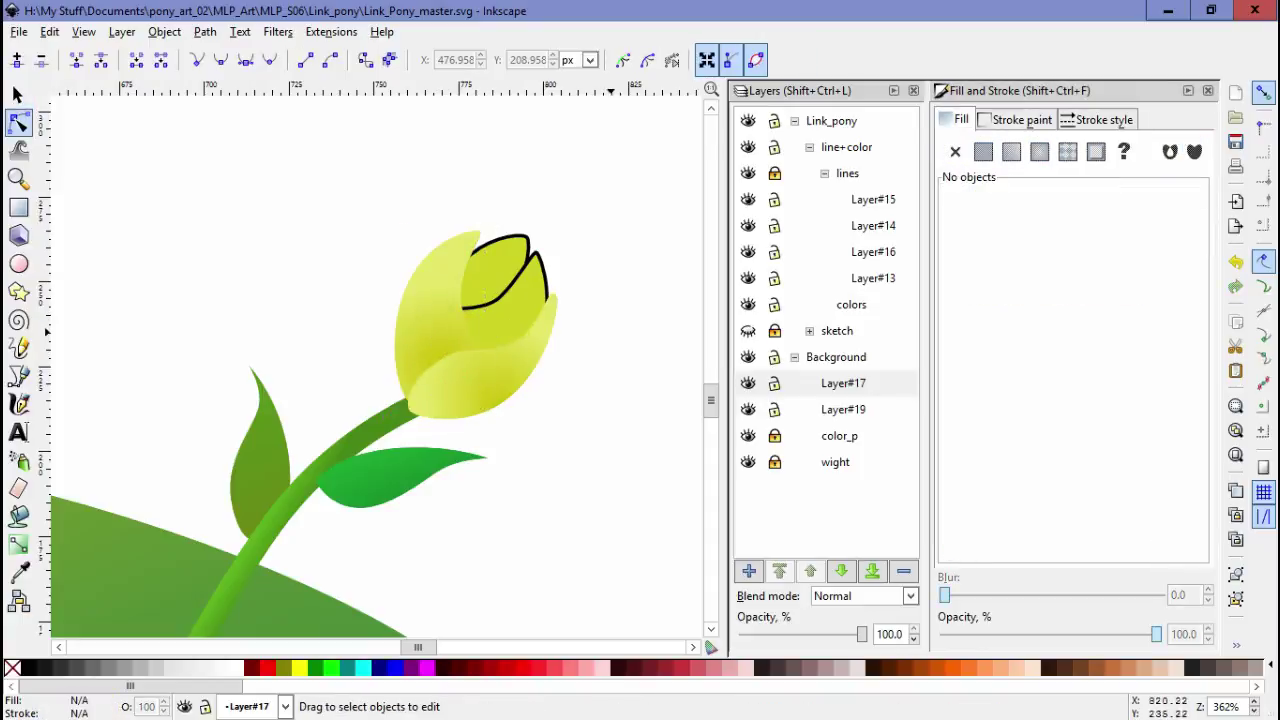
Shade the right inner petal with a radial gradient between deeper and pale yellow, without an outline
left_click(503, 341)
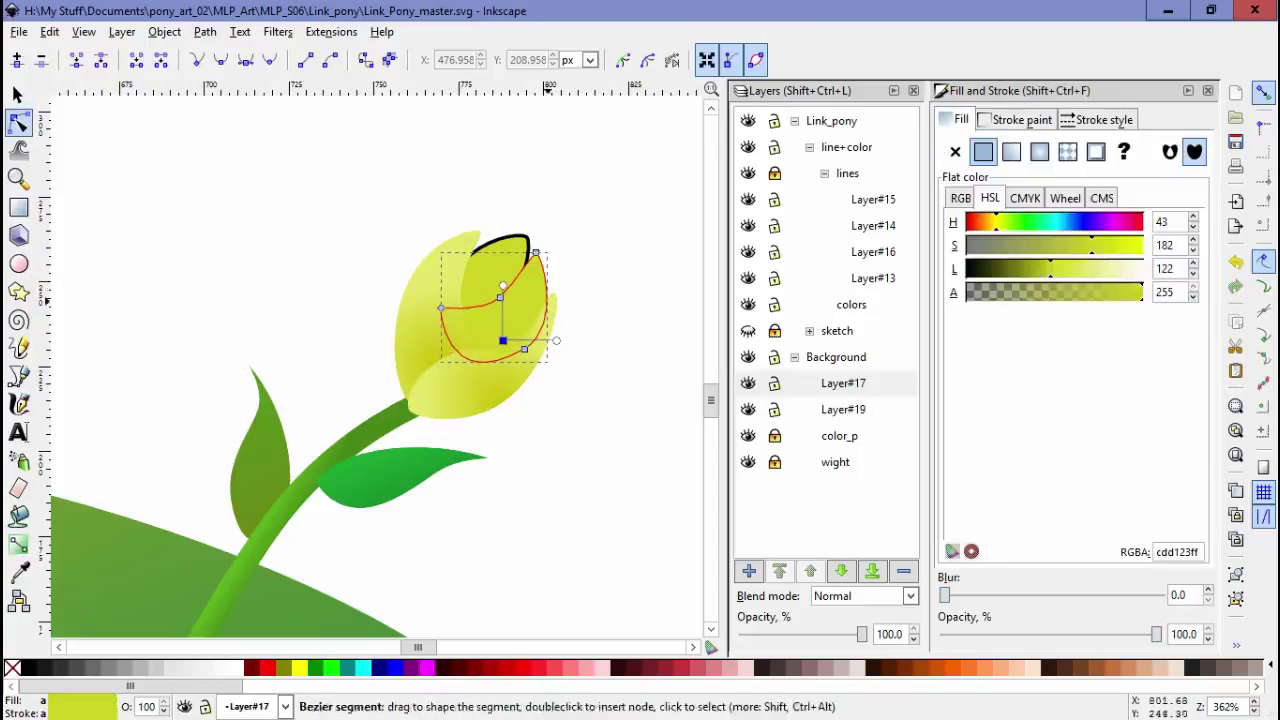
key("s")
Remove the central inner petal's outline and shade it with a radial gradient between pale and deeper yellow
key("Tab")
left_click(1020, 119)
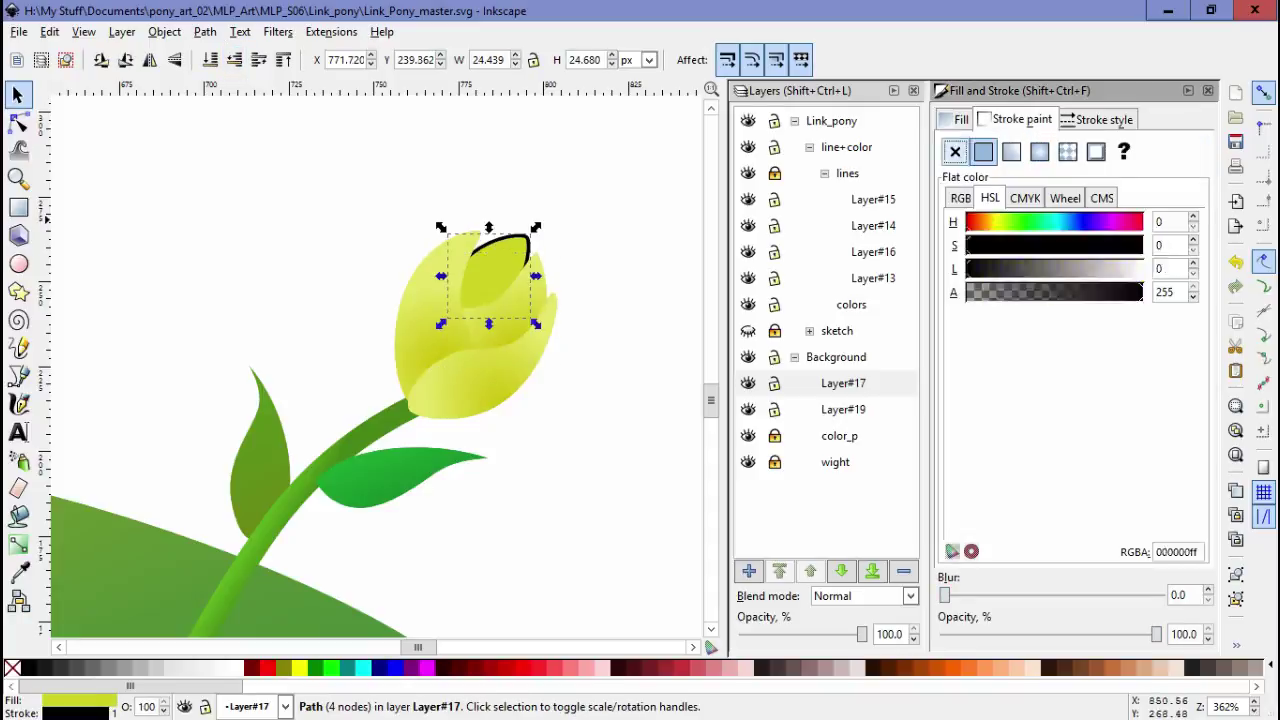
left_click(580, 271)
key("s")
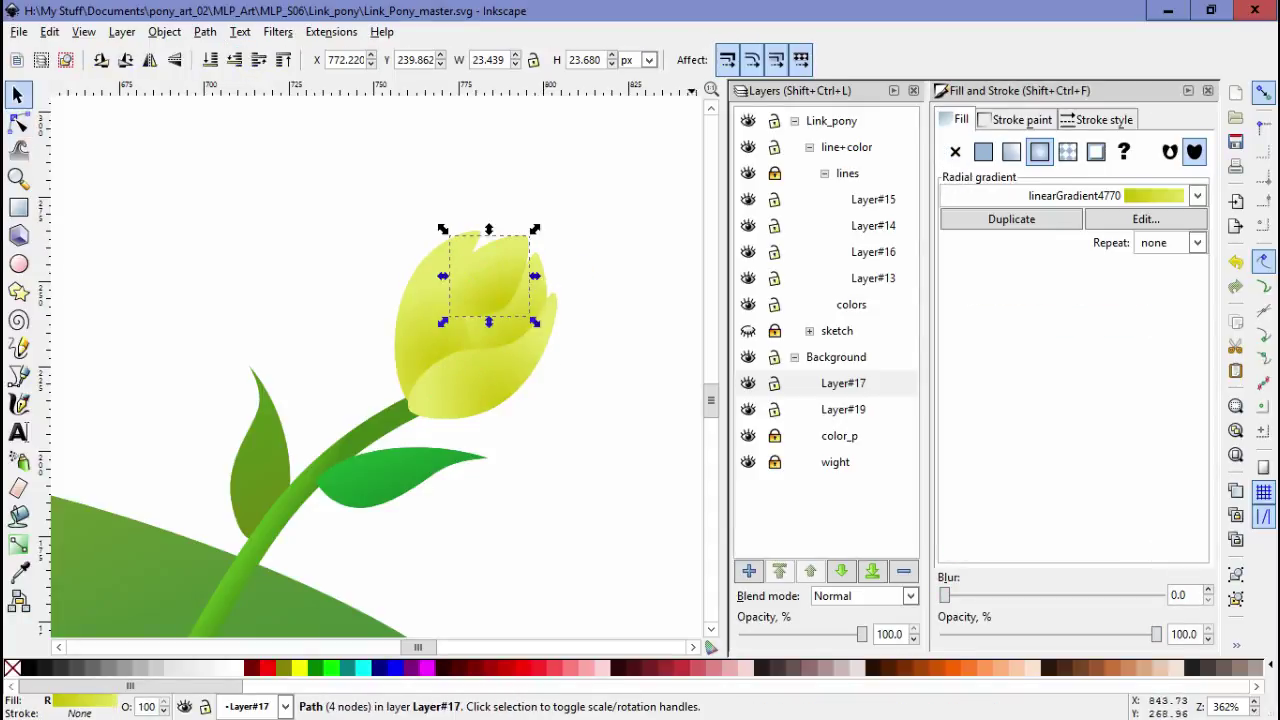
key("Escape")
scroll(380, 360, "down", 6)
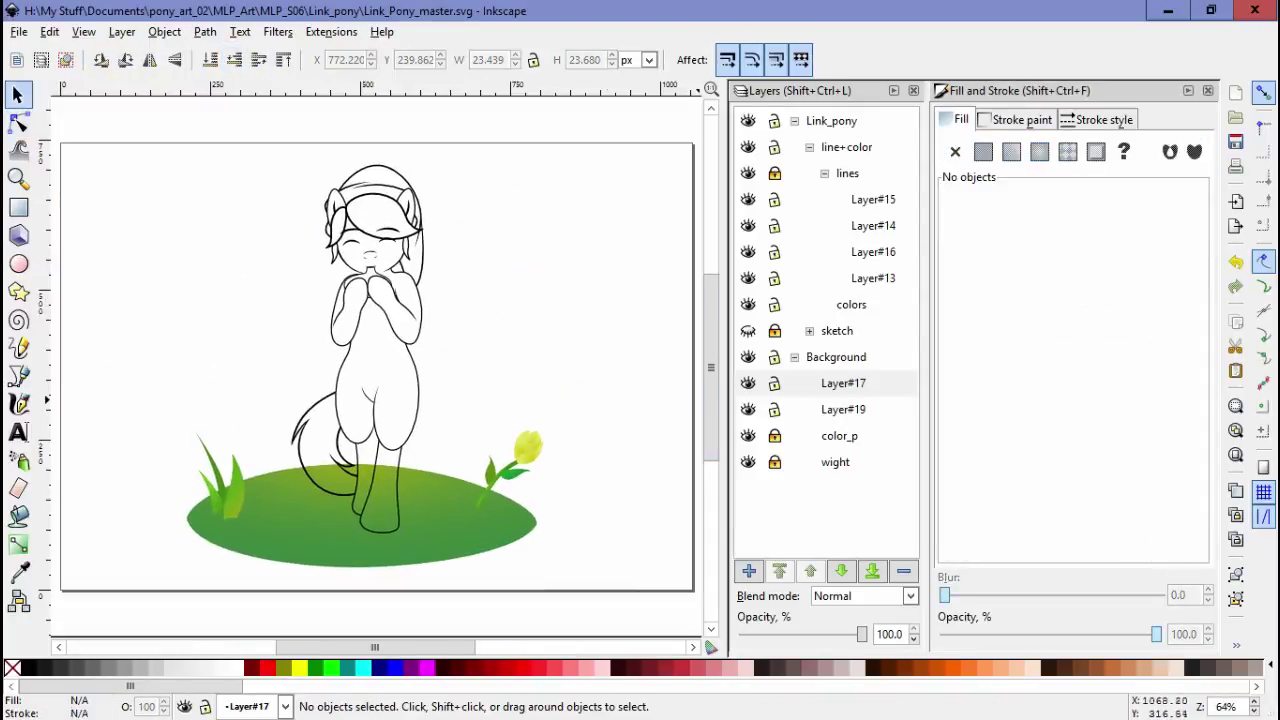
Draw an outline-free rectangle slightly larger than the page on Layer#18 and give it a radial gradient with a blue 373edeff stop
key("r")
left_click(843, 225)
left_click_drag(160, 168, 641, 512)
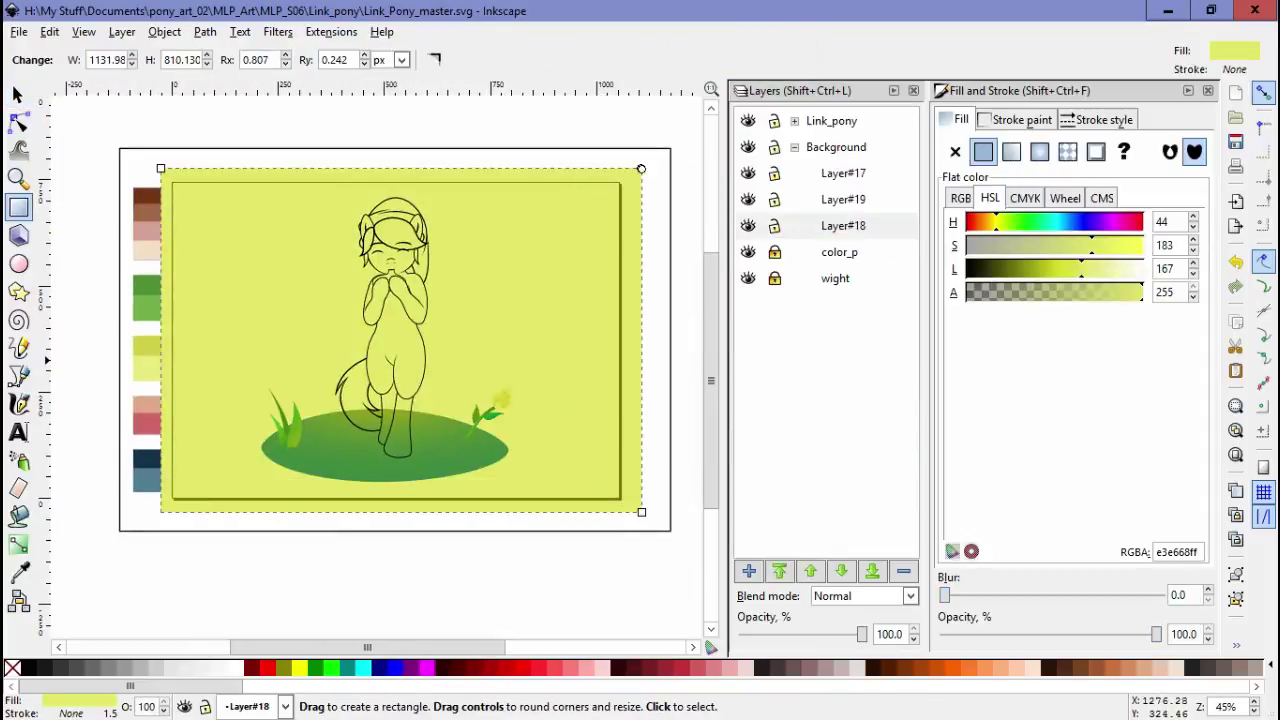
left_click(1039, 151)
key("n")
mouse_move(1080, 268)
left_mouse_down()
mouse_move(1126, 268)
mouse_move(1062, 268)
left_mouse_up()
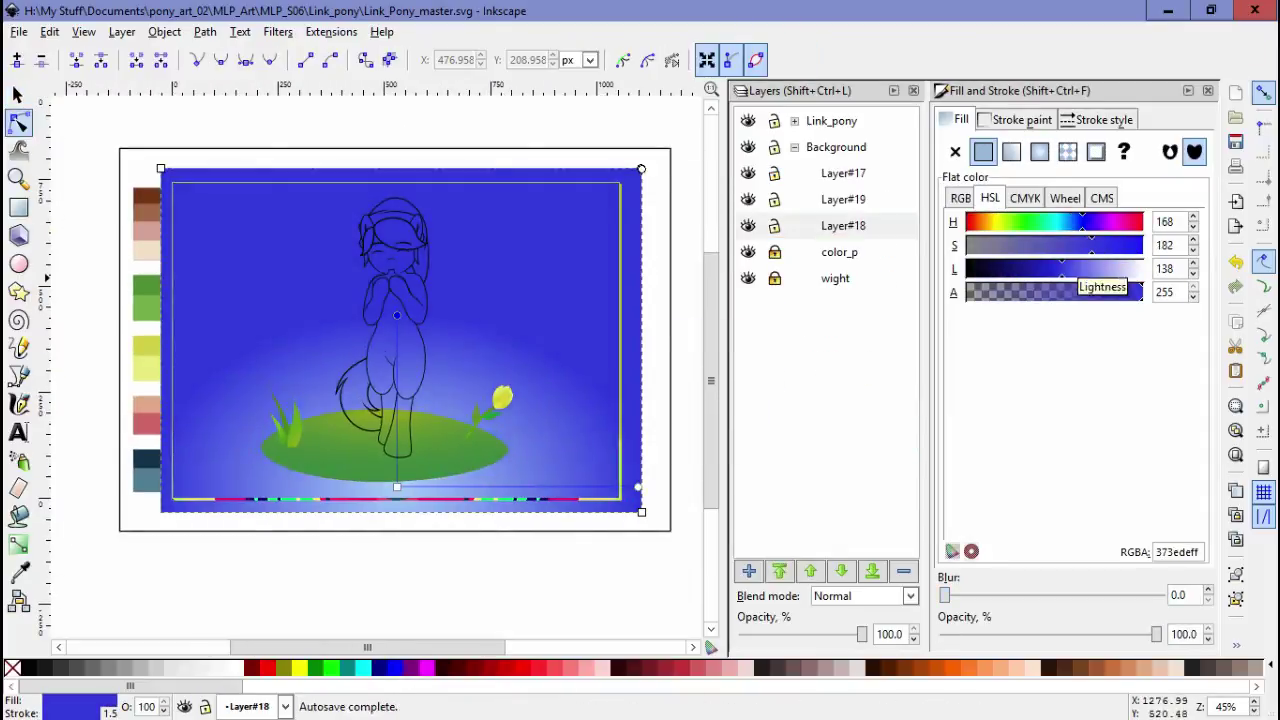
Lighten the background rectangle's gradient, setting its lower stop to pale blue a9d0f9ff and spreading it much wider
scroll(380, 360, "right", 8)
scroll(693, 389, "down", 3)
key("5")
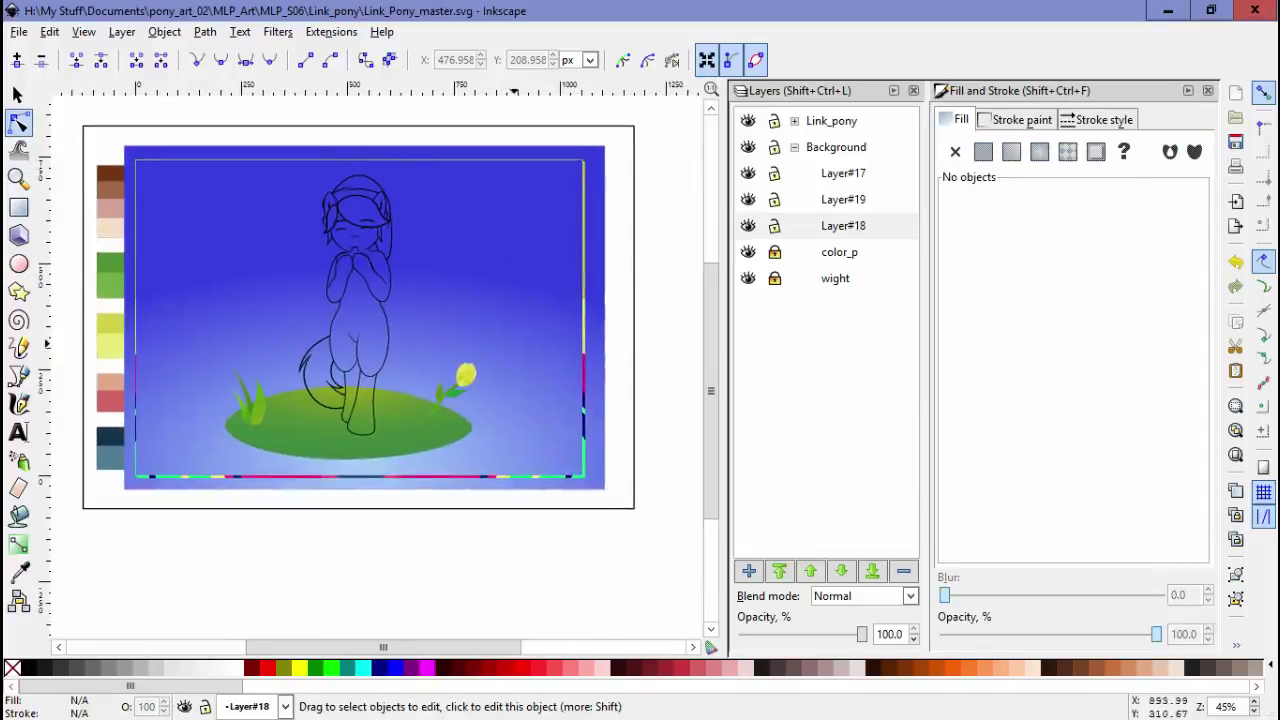
left_click(274, 387)
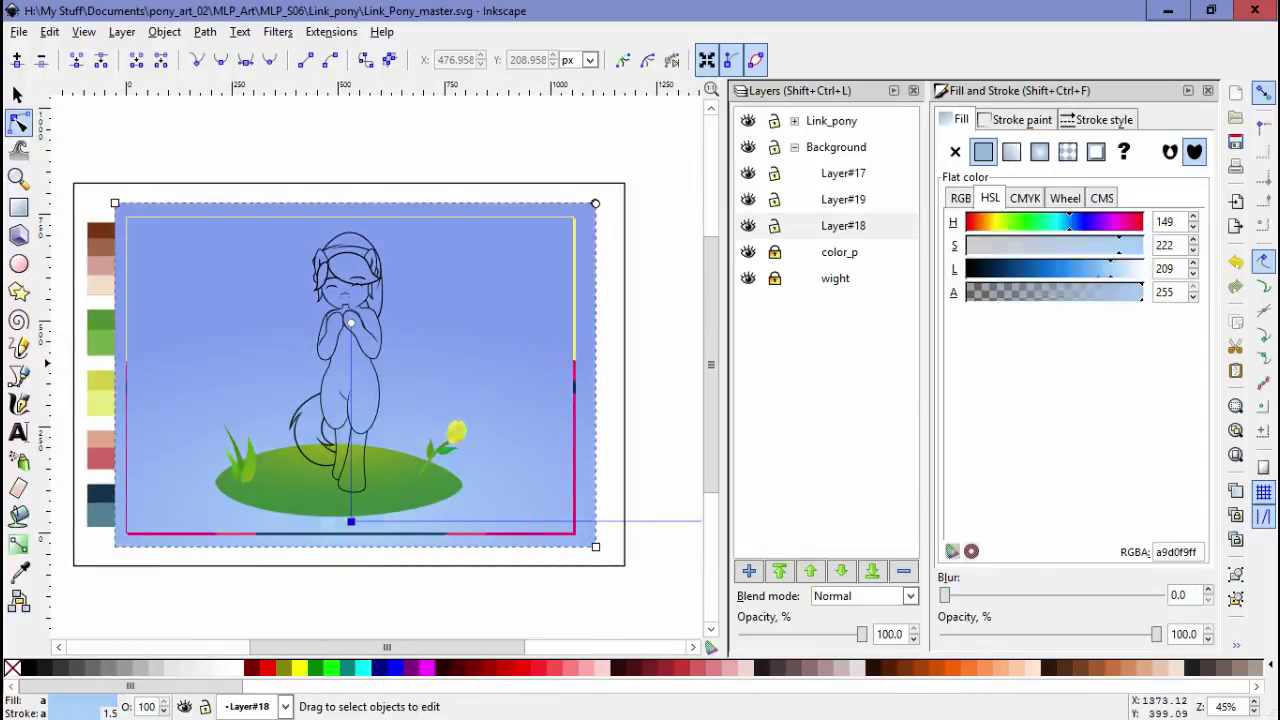
key("Escape")
scroll(470, 375, "right", 5)
scroll(470, 375, "down", 2)
key("5")
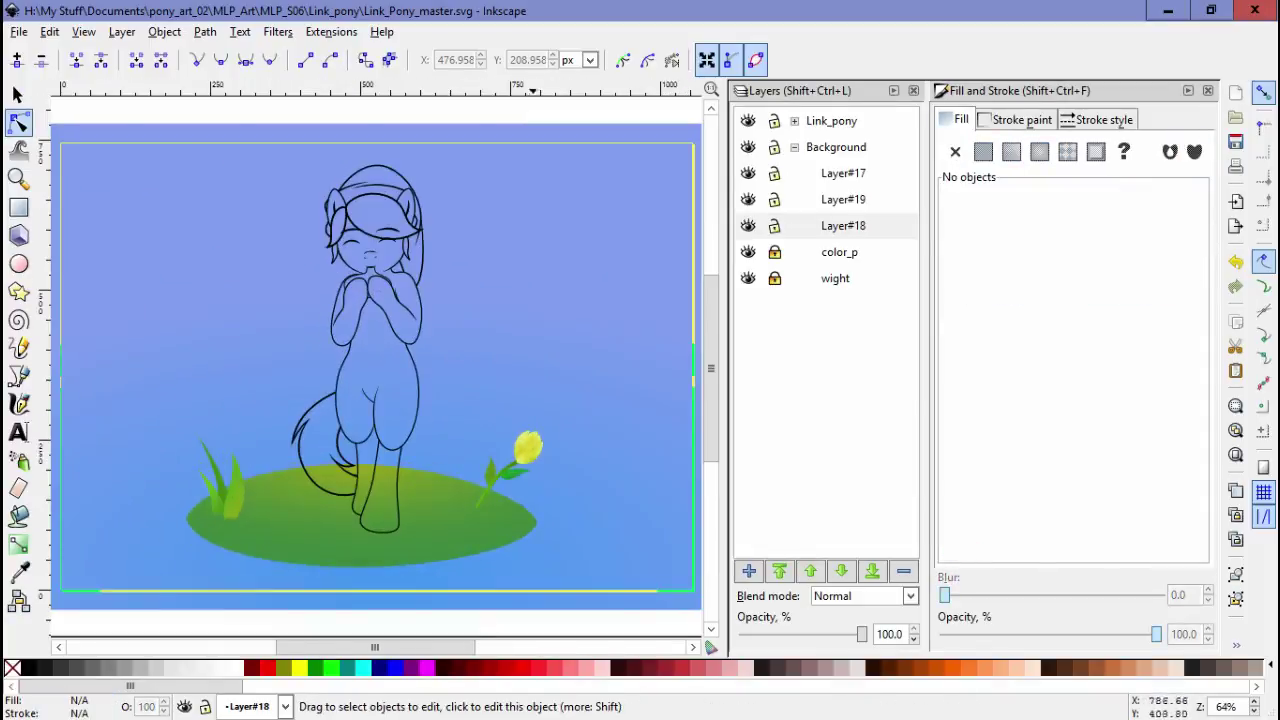
Extend the background gradient below the page and set its upper stop to near-white f0f4fdff over a light blue base
left_click(379, 573)
left_click_drag(1000, 245, 1101, 245)
scroll(378, 368, "down", 2)
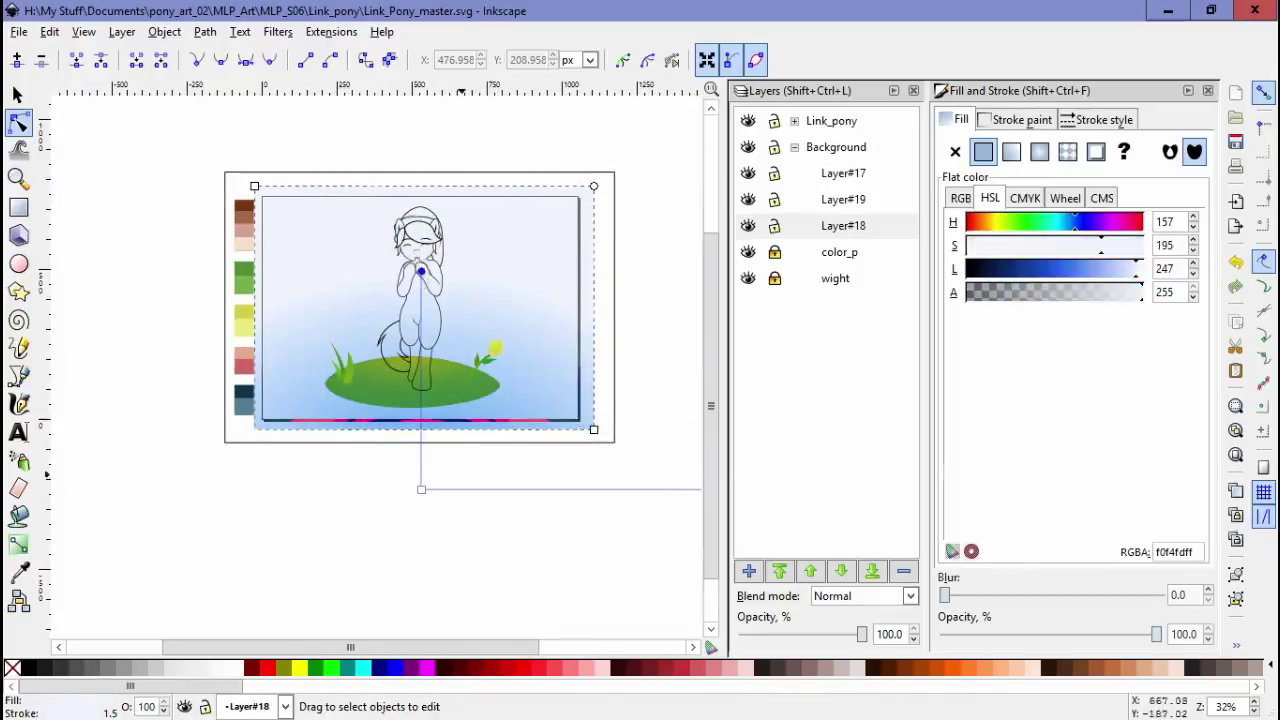
key("Escape")
scroll(378, 368, "up", 2)
scroll(378, 368, "down", 1)
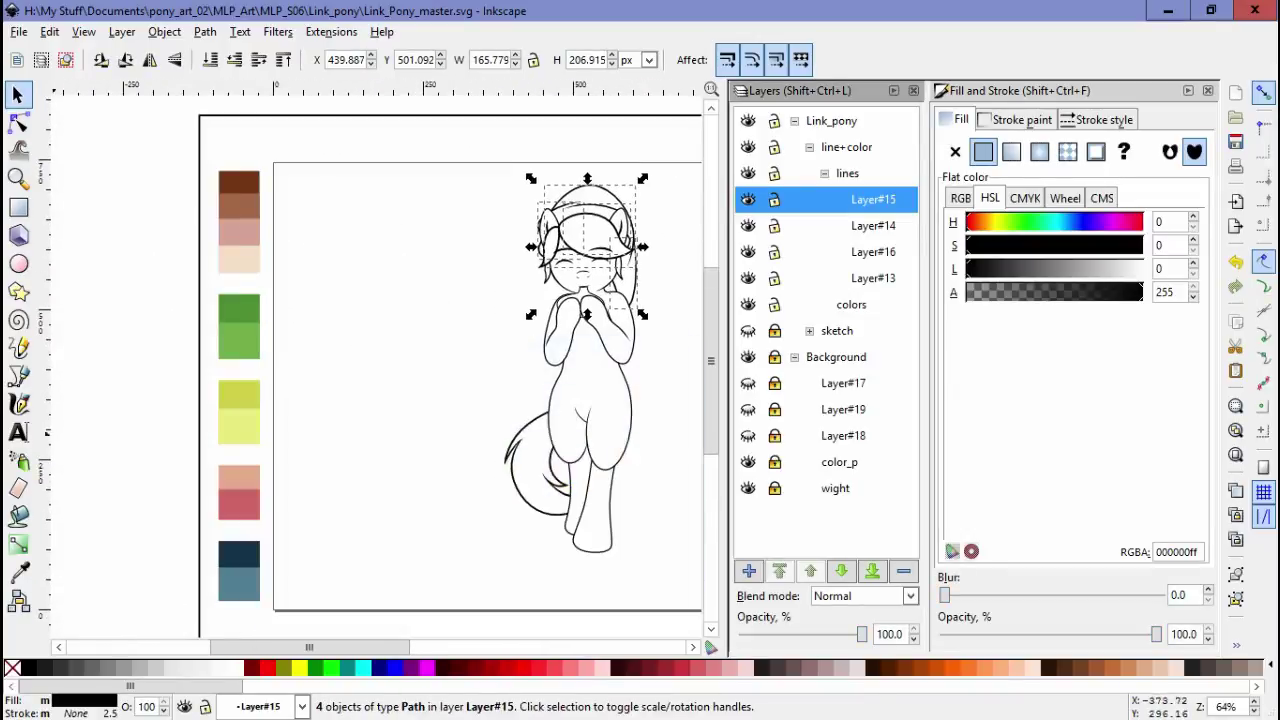
Recolor the hat's lines with the dark green 4f8d34 swatch and the hair's lines with the yellow-green swatch
key("F7")
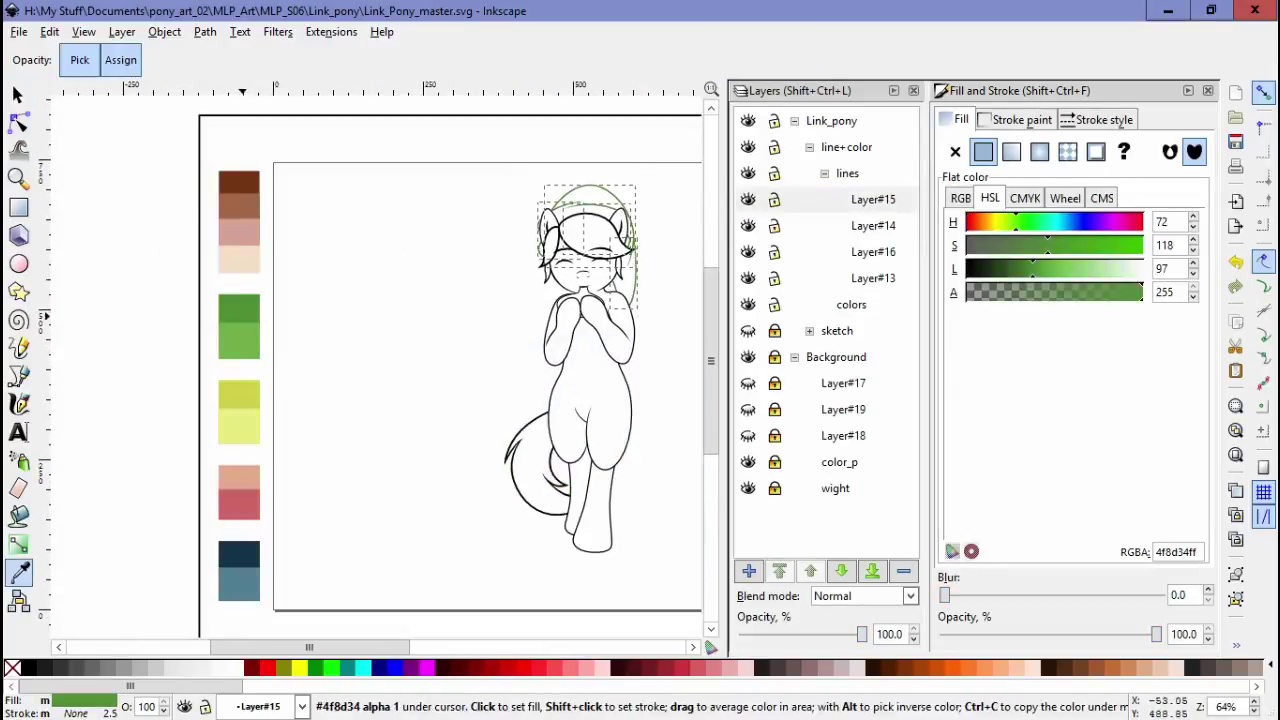
scroll(587, 250, "up", 5)
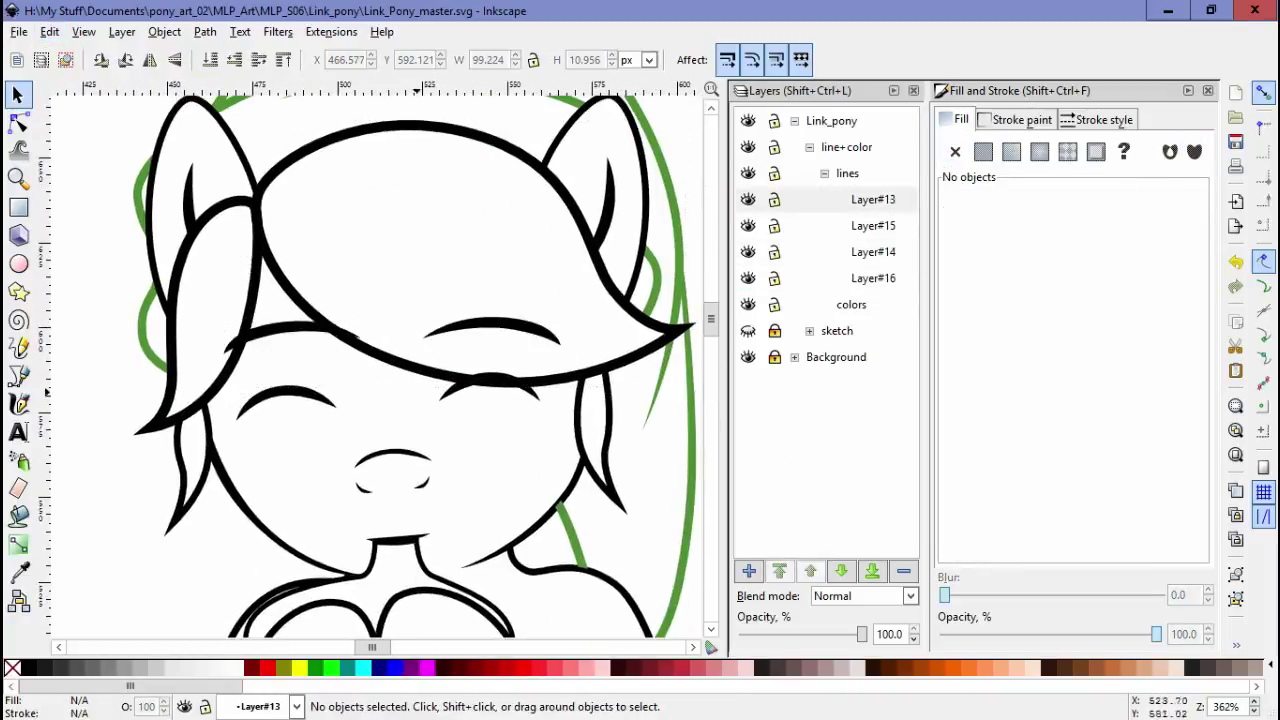
key("ctrl+a")
Recolor the face and body lines dark brown and the undershirt's neckline stroke light blue 4babefff
scroll(650, 135, "down", 4)
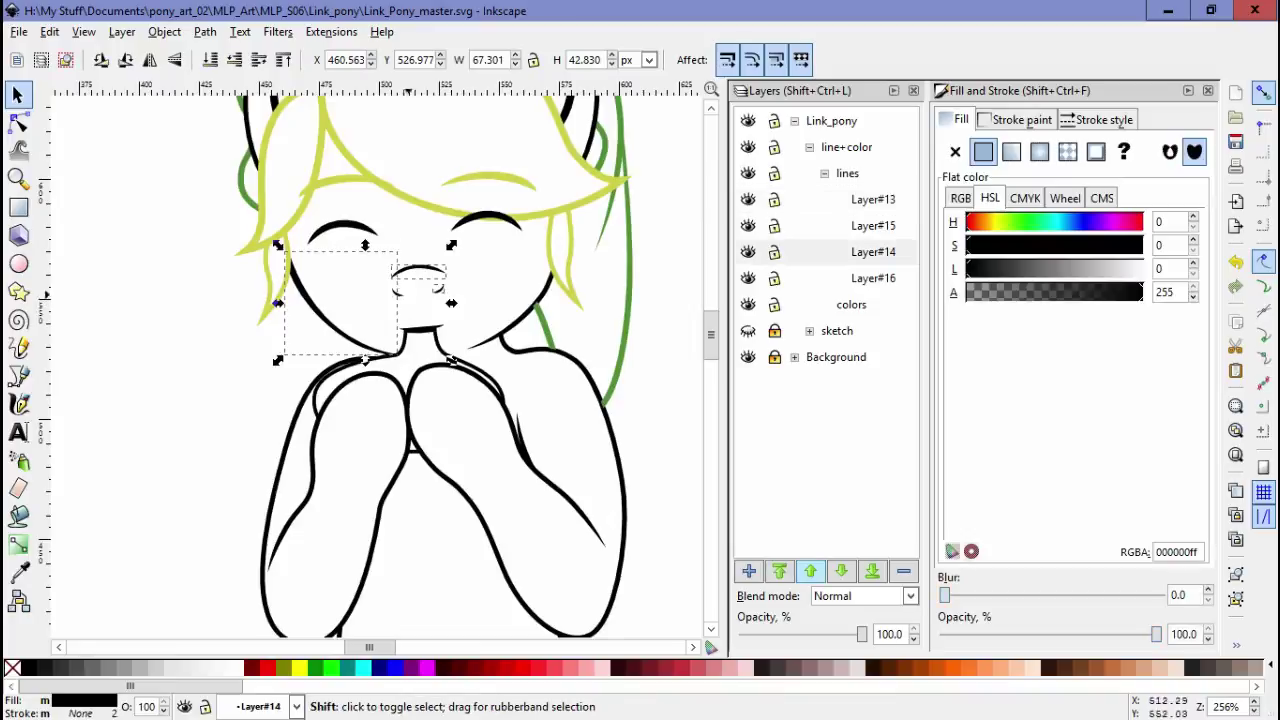
key("shift+Page_Up")
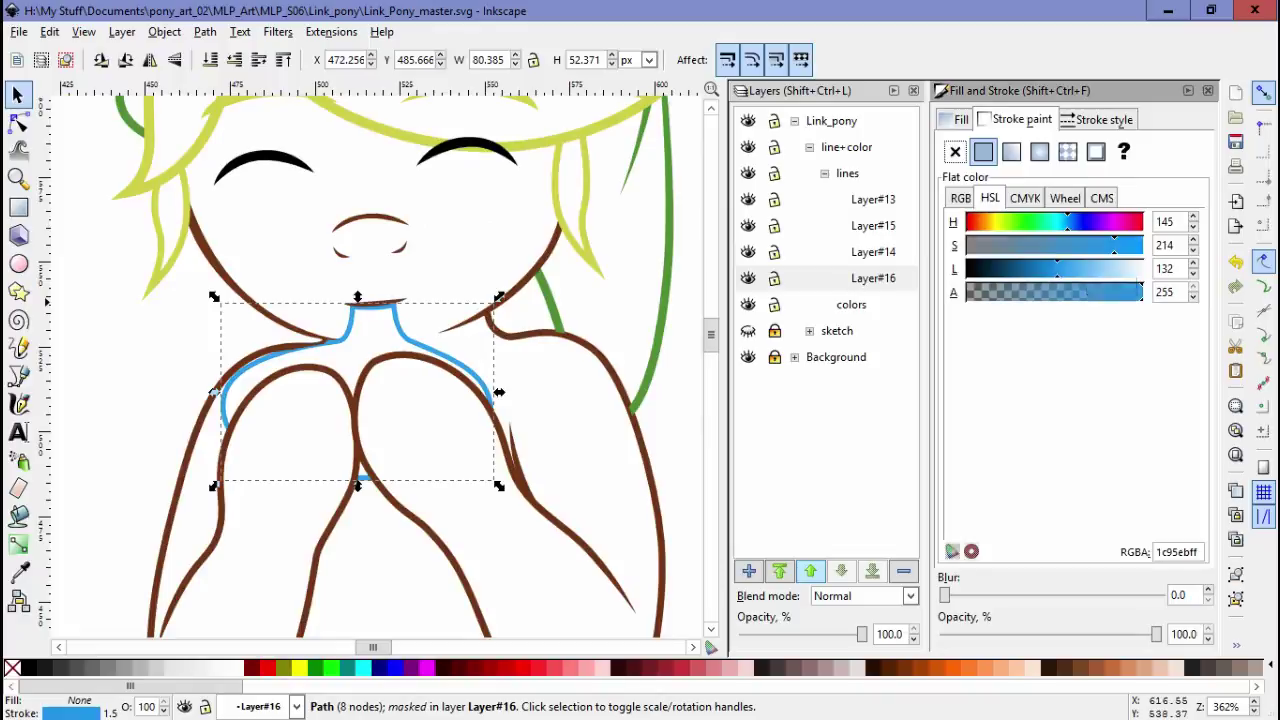
key("Escape")
scroll(238, 359, "up", 2)
Release the masks on the left shoulder line and the undershirt's neckline so their mask shapes can be edited
left_click(238, 359)
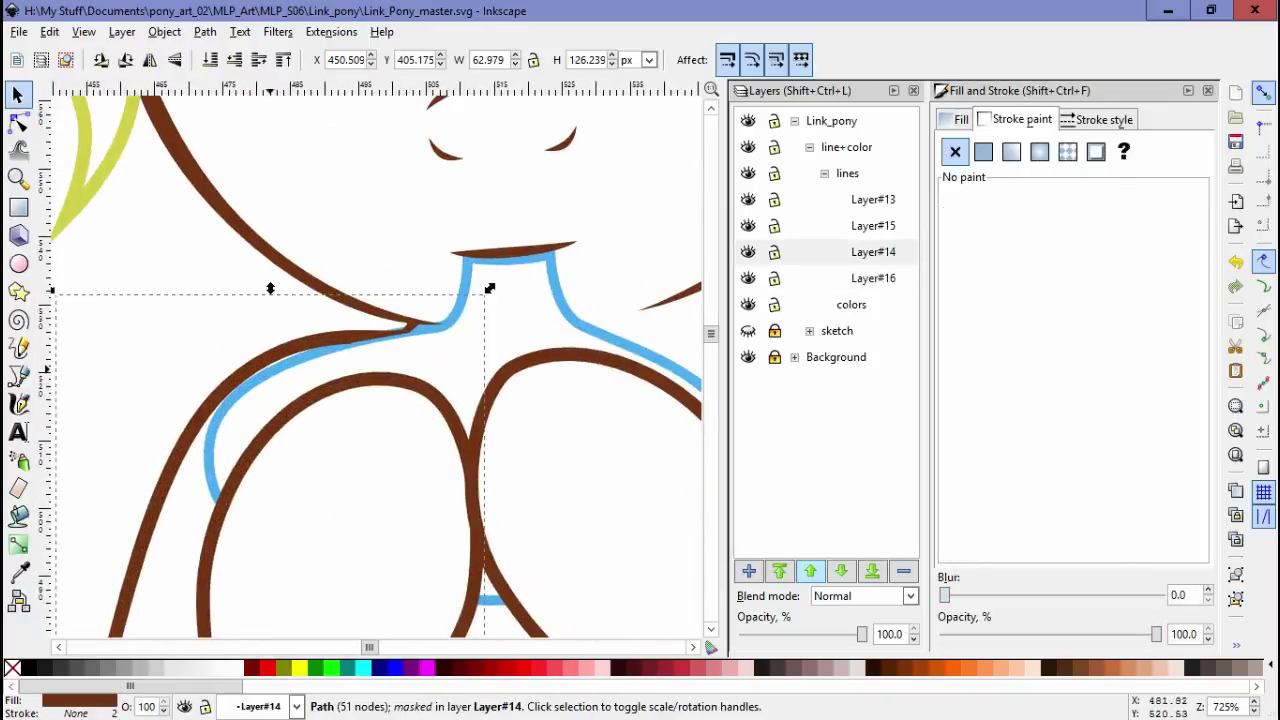
left_click(462, 292)
left_click(172, 490)
left_click(430, 320, "alt")
left_click(430, 320, "alt")
left_click(430, 320, "alt")
left_click(164, 31)
mouse_move(190, 193)
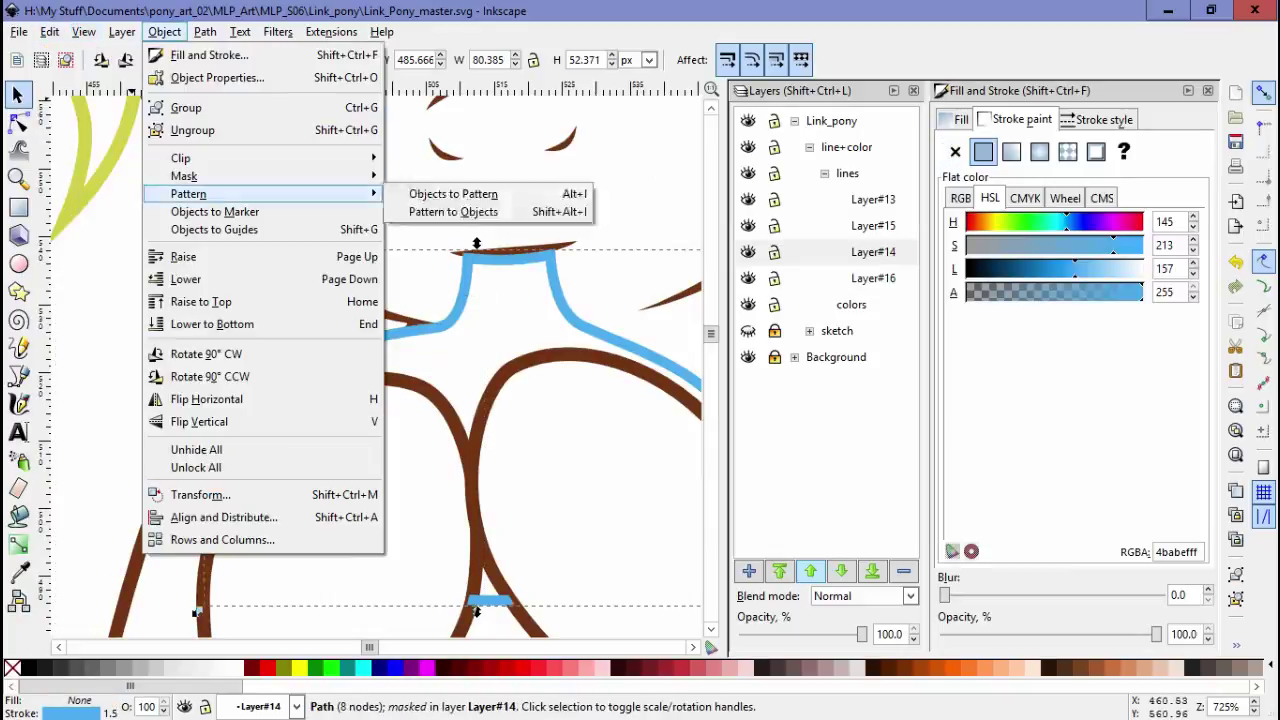
key("Escape")
key("n")
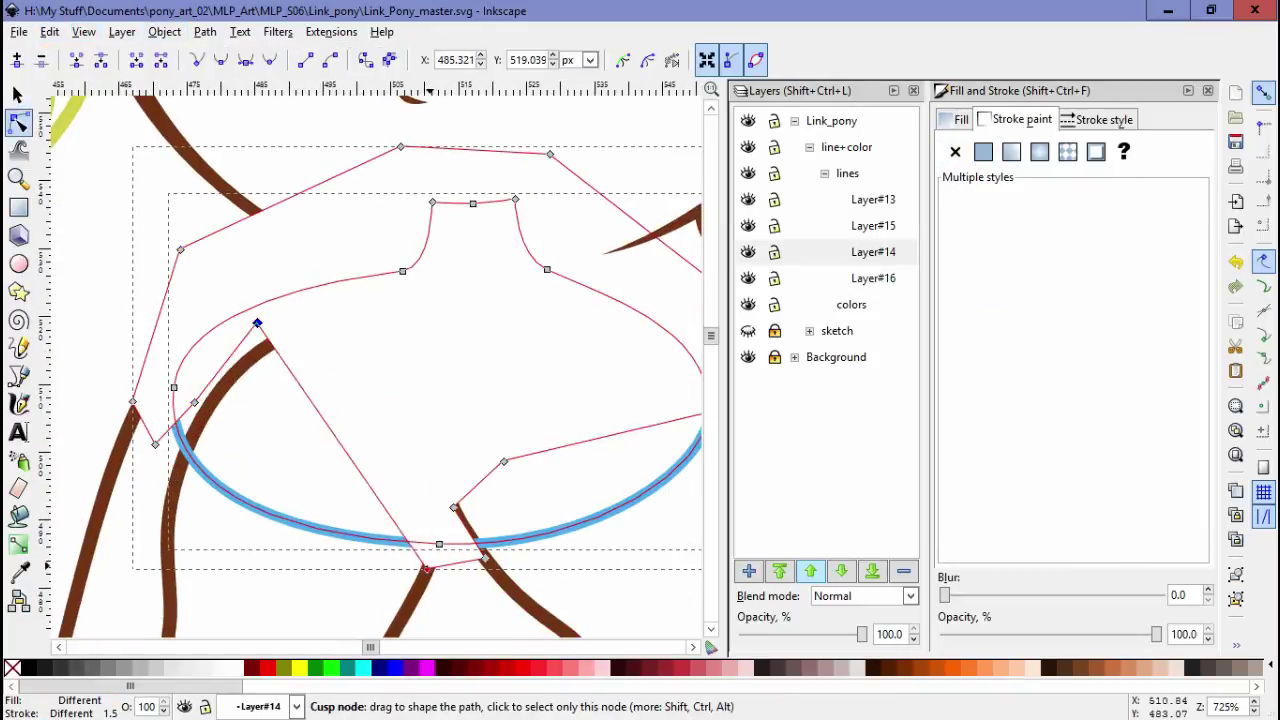
Reshape the mask polygons around the left shoulder and neckline by repositioning their corner nodes
left_click_drag(505, 456, 686, 378)
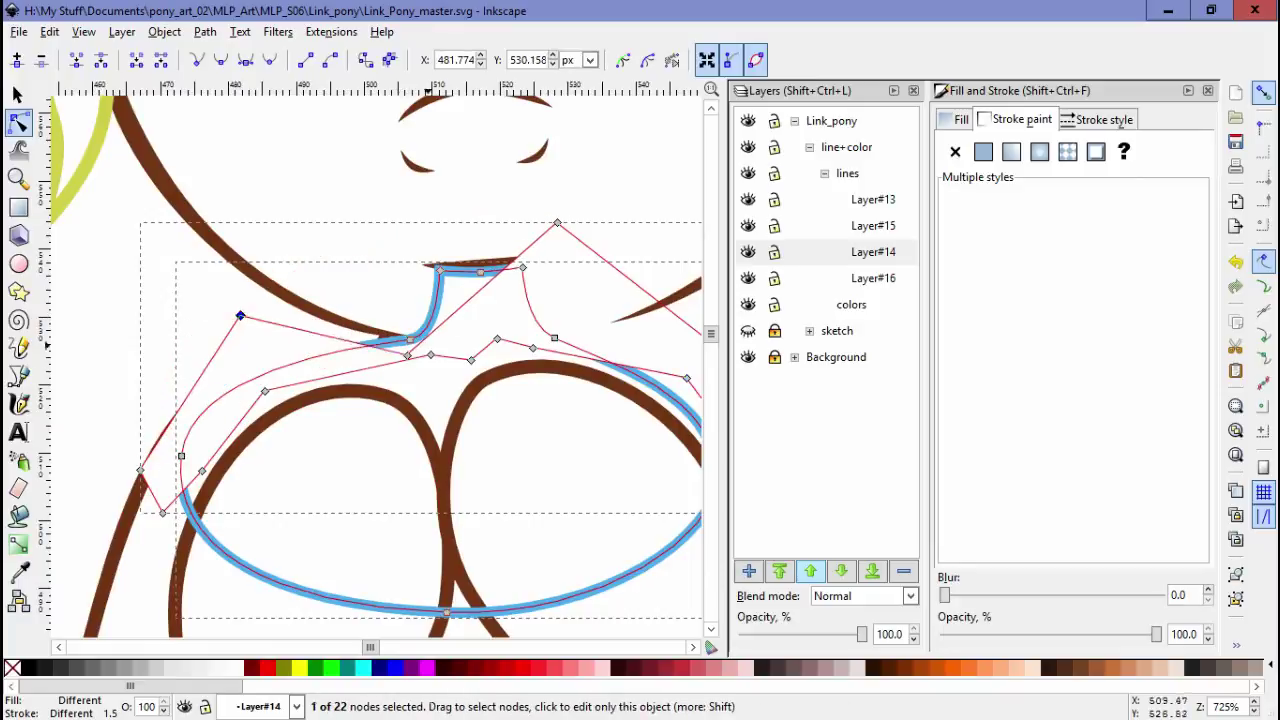
left_click(454, 320)
scroll(556, 325, "down", 2)
scroll(556, 325, "right", 4)
left_click_drag(355, 470, 355, 400)
left_click_drag(500, 400, 344, 400)
left_click_drag(300, 350, 548, 310)
left_click_drag(650, 327, 700, 376)
left_click_drag(450, 350, 392, 401)
Reapply the reshaped mask to the undershirt's neckline
key("s")
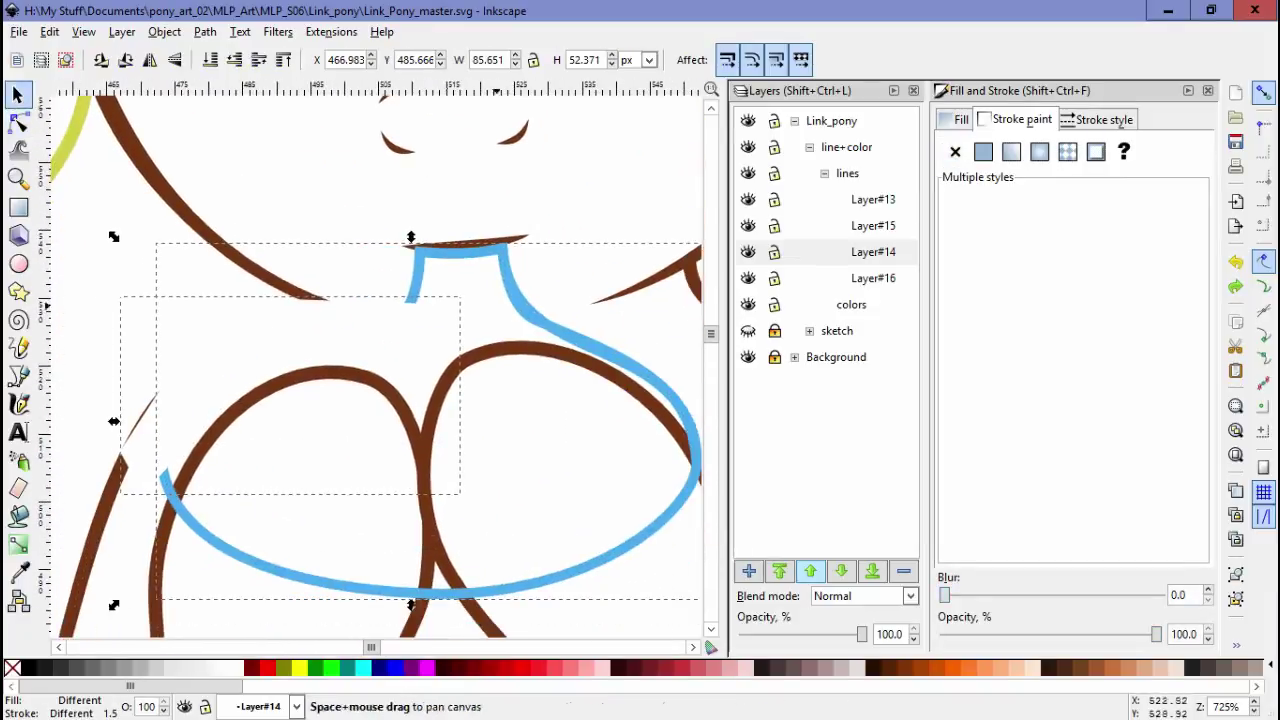
left_click(164, 31)
left_click(409, 174)
Recolor the tail's two line paths with the hair's yellow-green
key("minus")
key("minus")
key("minus")
key("minus")
left_click_drag(400, 500, 250, 200)
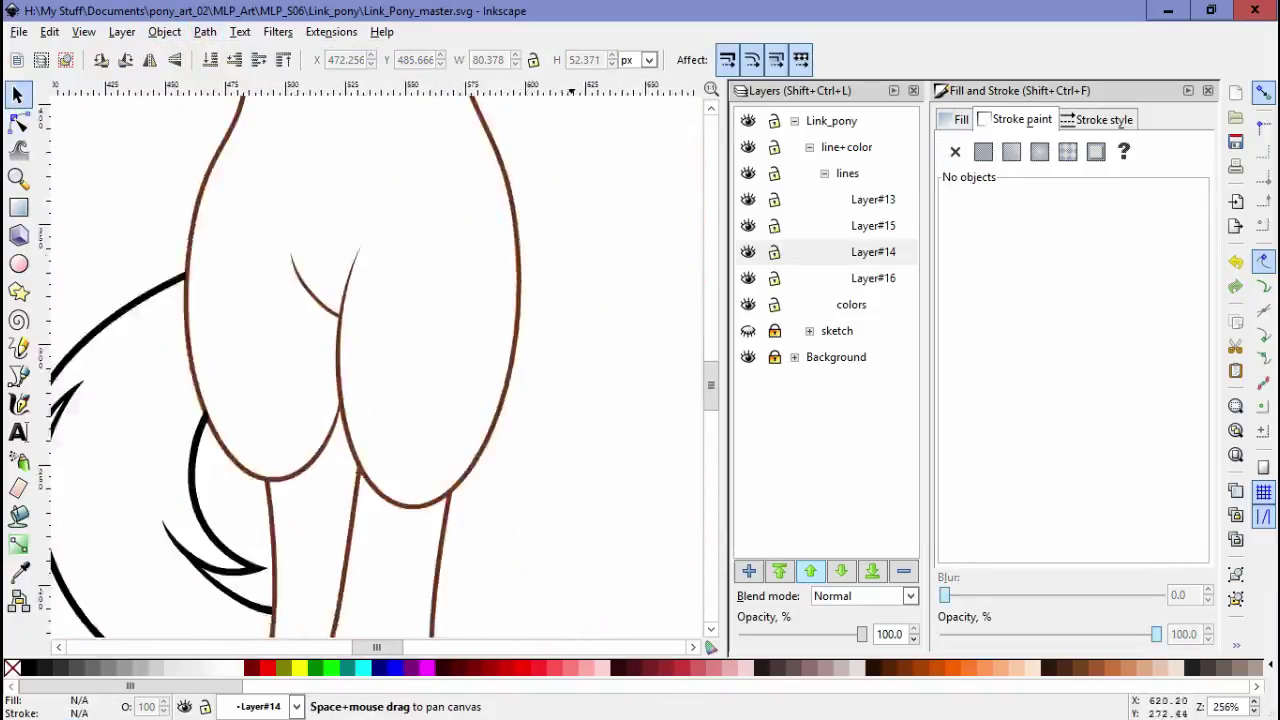
left_click_drag(200, 329, 385, 329)
left_click(385, 329)
key("minus")
key("minus")
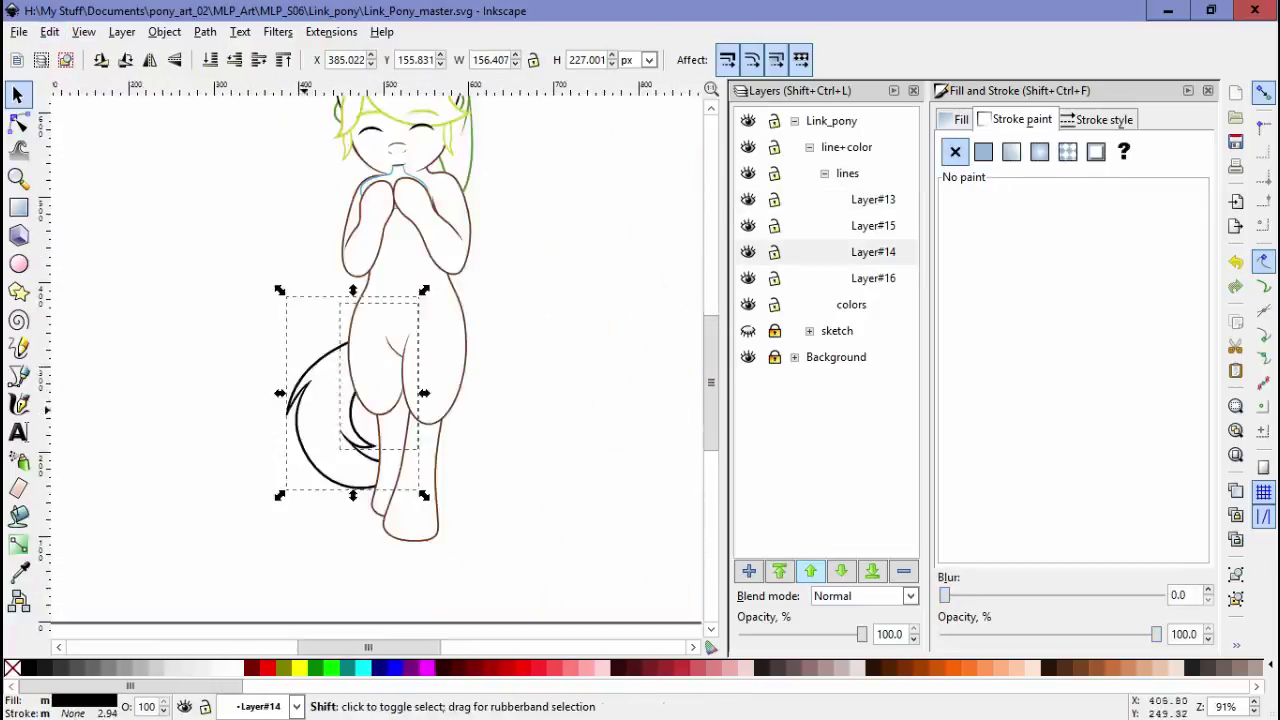
key("Escape")
Add a sublayer inside the colors layer and pick the medium brown swatch as the Paint Bucket fill
key("ctrl+shift+n")
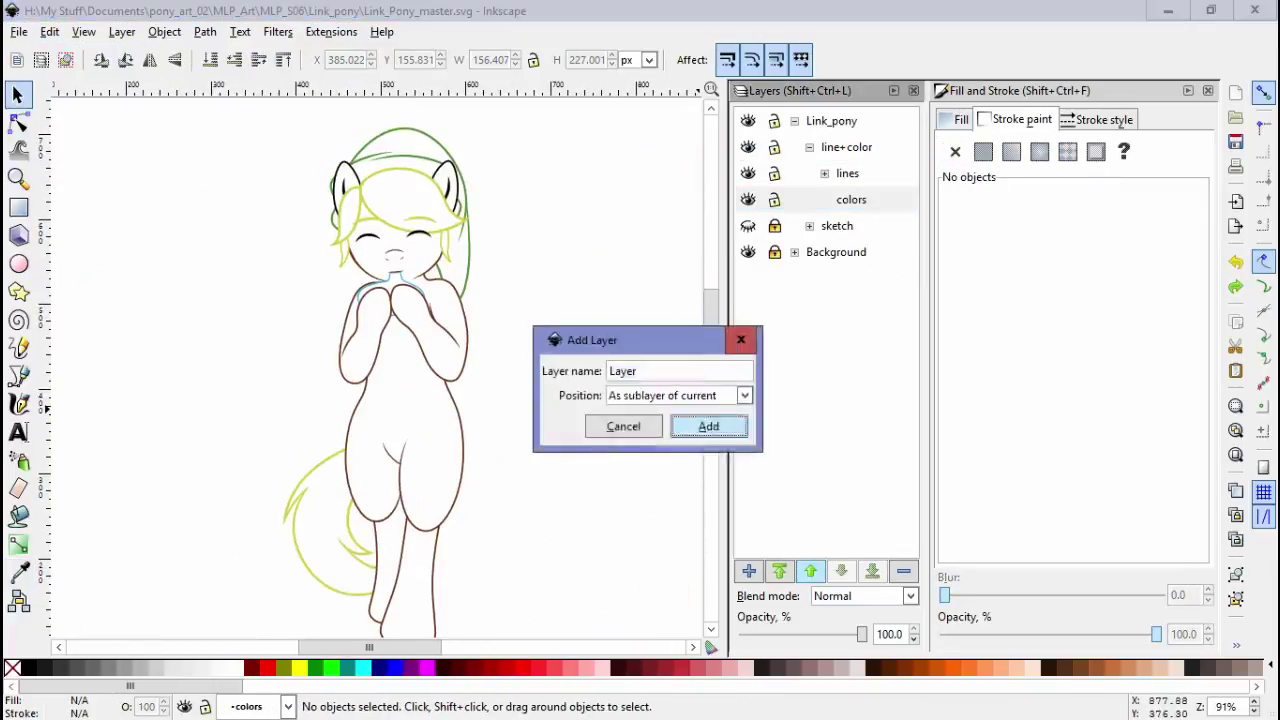
key("Return")
left_click_drag(400, 380, 560, 350)
key("d")
key("shift+F7")
key("plus")
key("plus")
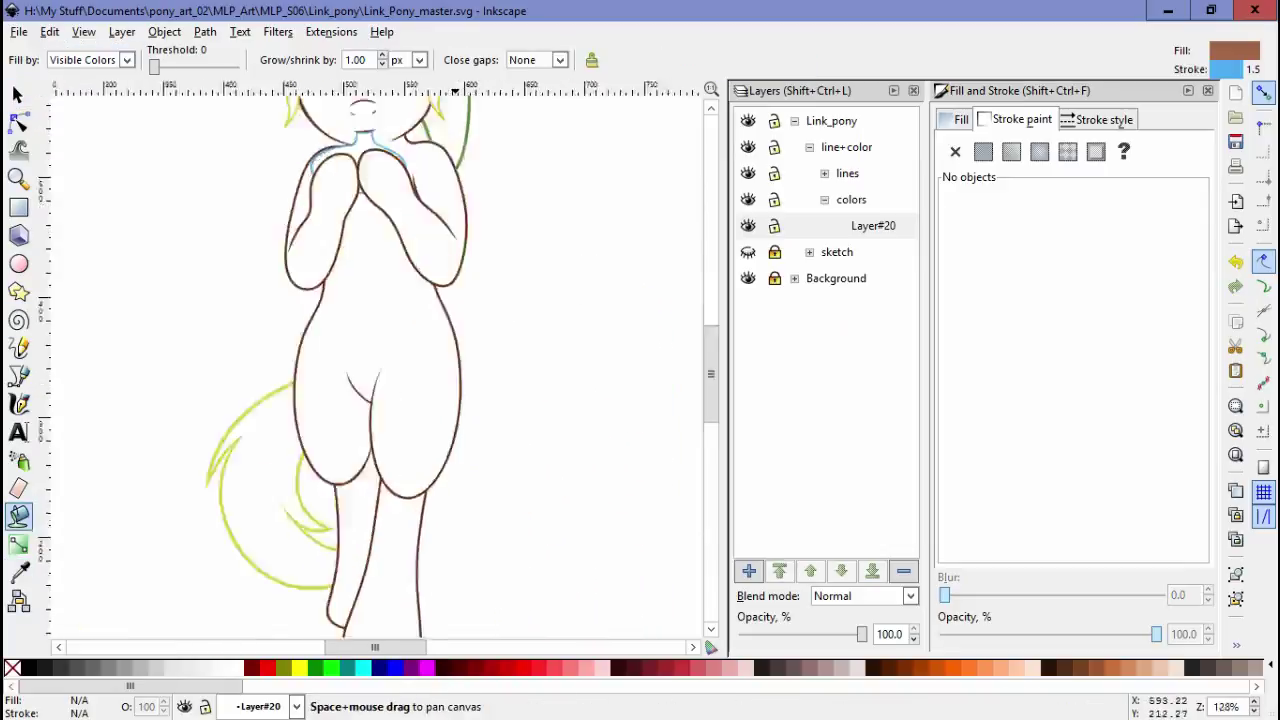
Adjust the nodes of the left thigh's outline on Layer#14
key("n")
left_click(177, 380)
key("plus")
key("plus")
left_click(330, 458)
key("Escape")
key("minus")
key("minus")
key("minus")
key("minus")
key("minus")
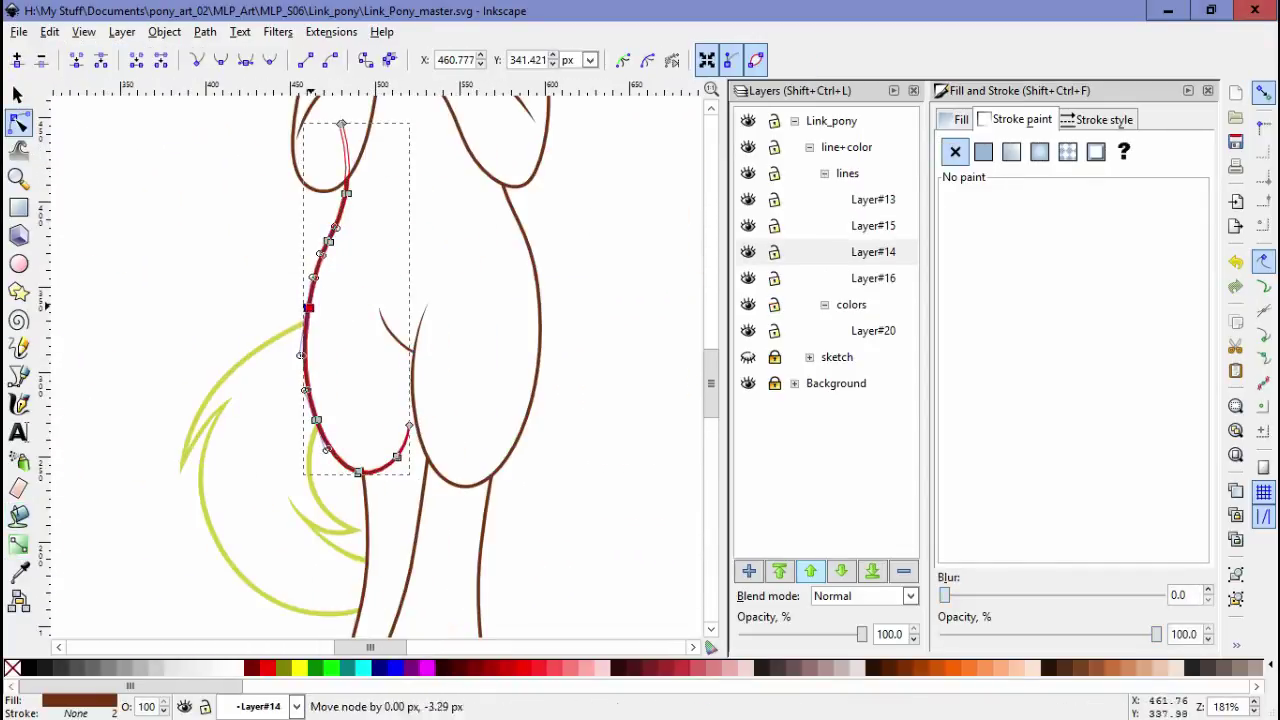
Bucket-fill both lower legs and the torso with brown a06947ff on Layer#20, without an outline
scroll(380, 360, "down", 3)
key("ctrl+Page_Down")
key("ctrl+Page_Down")
key("plus")
left_click(371, 428)
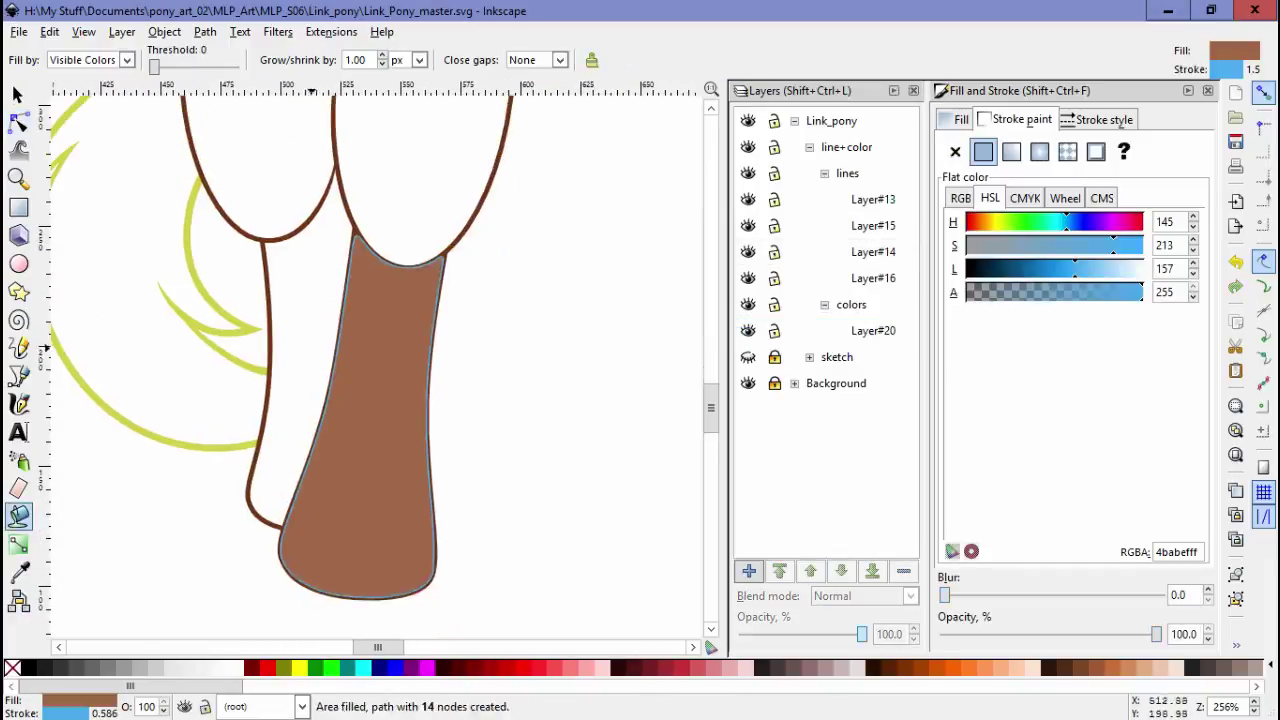
left_click(280, 486)
scroll(380, 360, "up", 5)
left_click(420, 380)
scroll(380, 360, "up", 5)
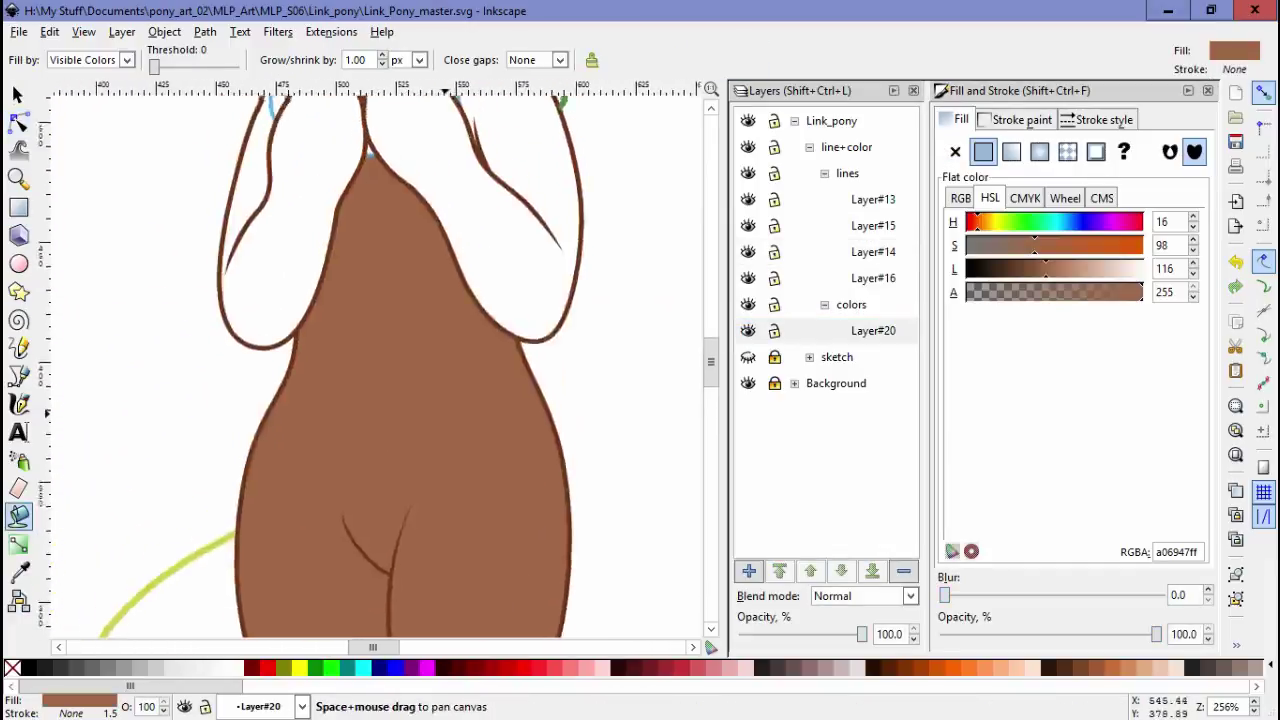
Bucket-fill the arms, shoulders and face with the same brown a06947ff
left_click(430, 150)
key("minus")
key("minus")
scroll(380, 360, "up", 2)
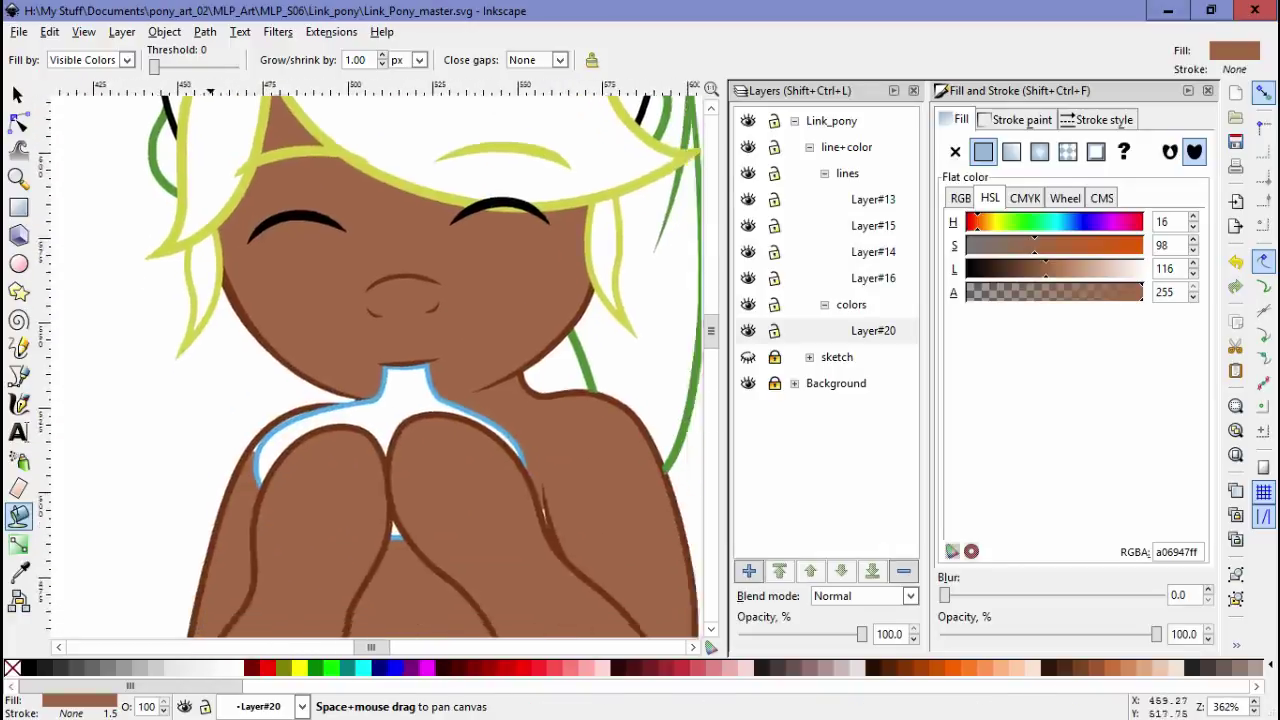
Pick the pale yellow swatch and bucket-fill the tail and hair with e7ea7fff
scroll(380, 360, "down", 2)
scroll(380, 360, "left", 3)
key("d")
left_click(97, 371)
key("shift+F7")
key("plus")
key("plus")
scroll(380, 360, "down", 5)
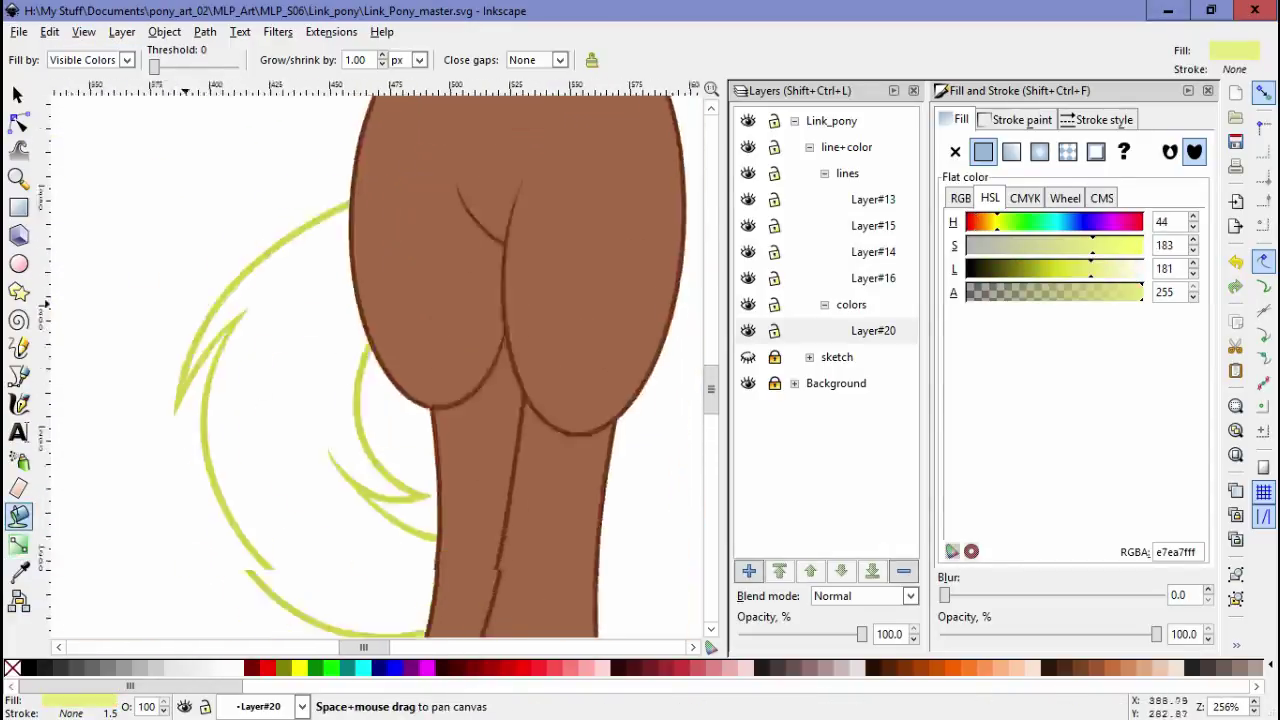
key("minus")
key("plus")
key("plus")
left_click(290, 215)
Unite the undershirt's blue 2771f0ff fill pieces and shade them with a gradient fading to pale blue at the bottom
key("n")
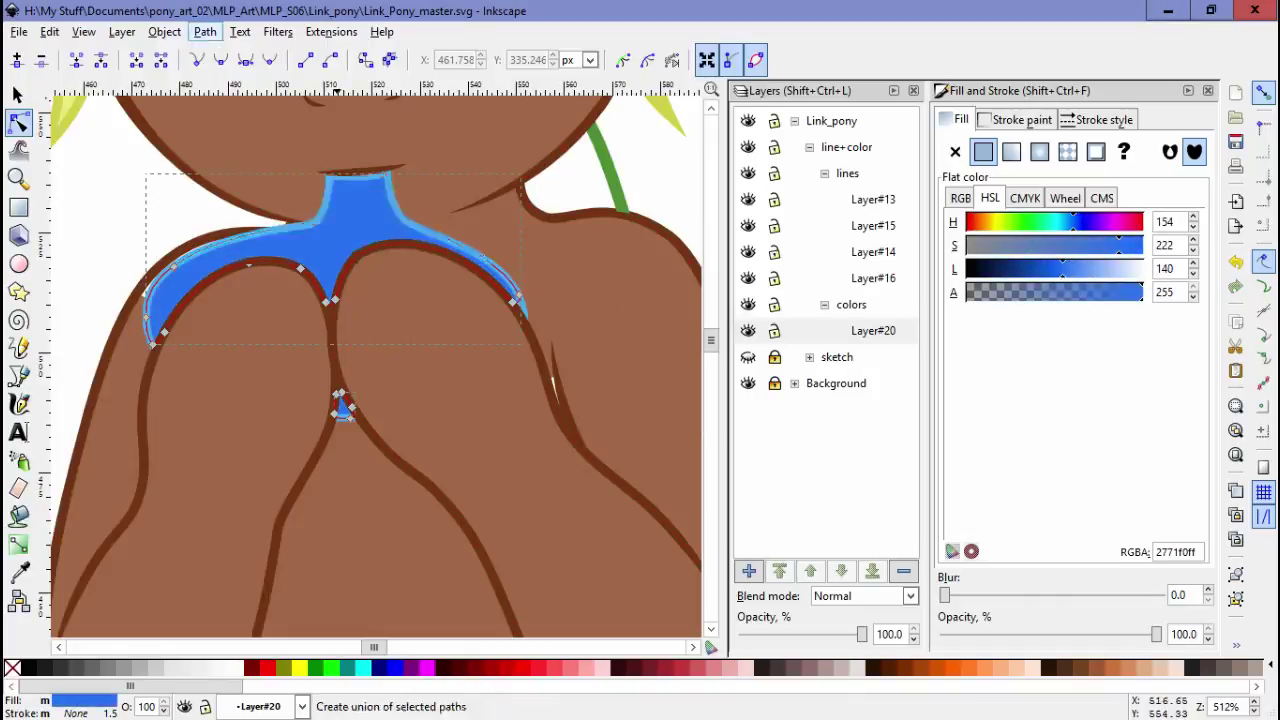
key("Escape")
key("plus")
key("plus")
key("plus")
Draw a curved collar band across the undershirt's neck with a light cyan fill and an acf1f4ff stroke
key("b")
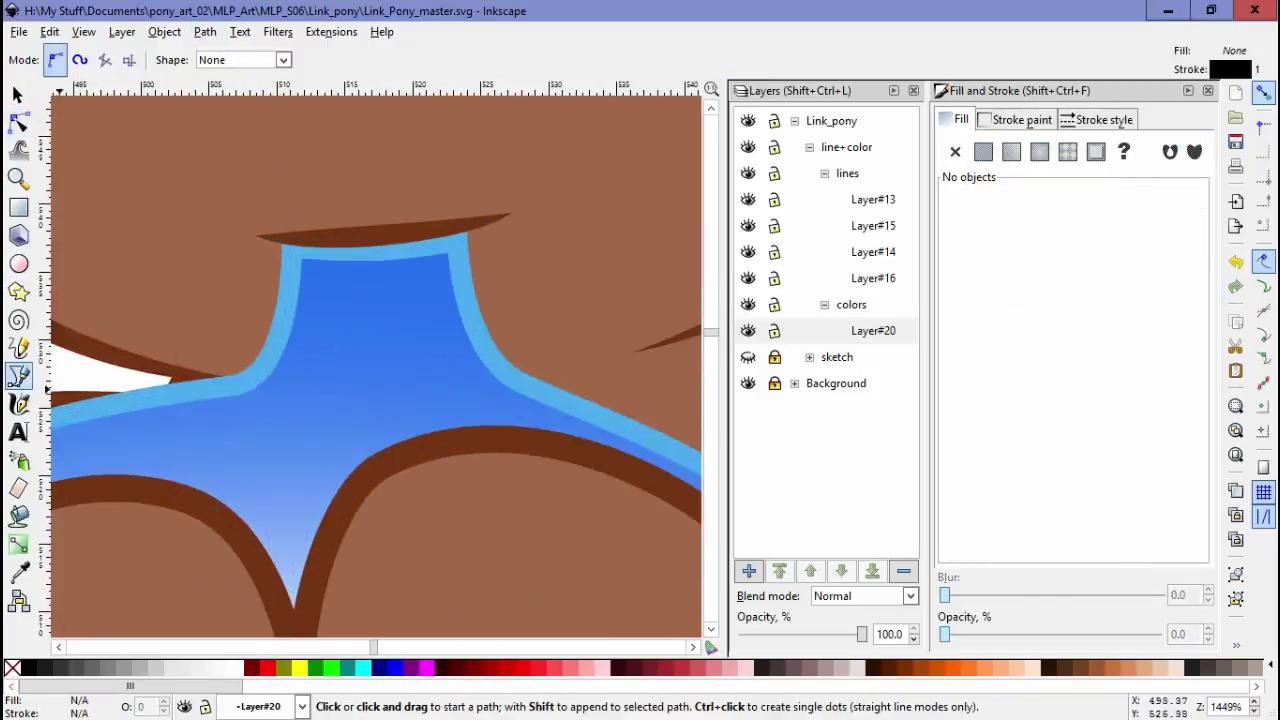
key("Return")
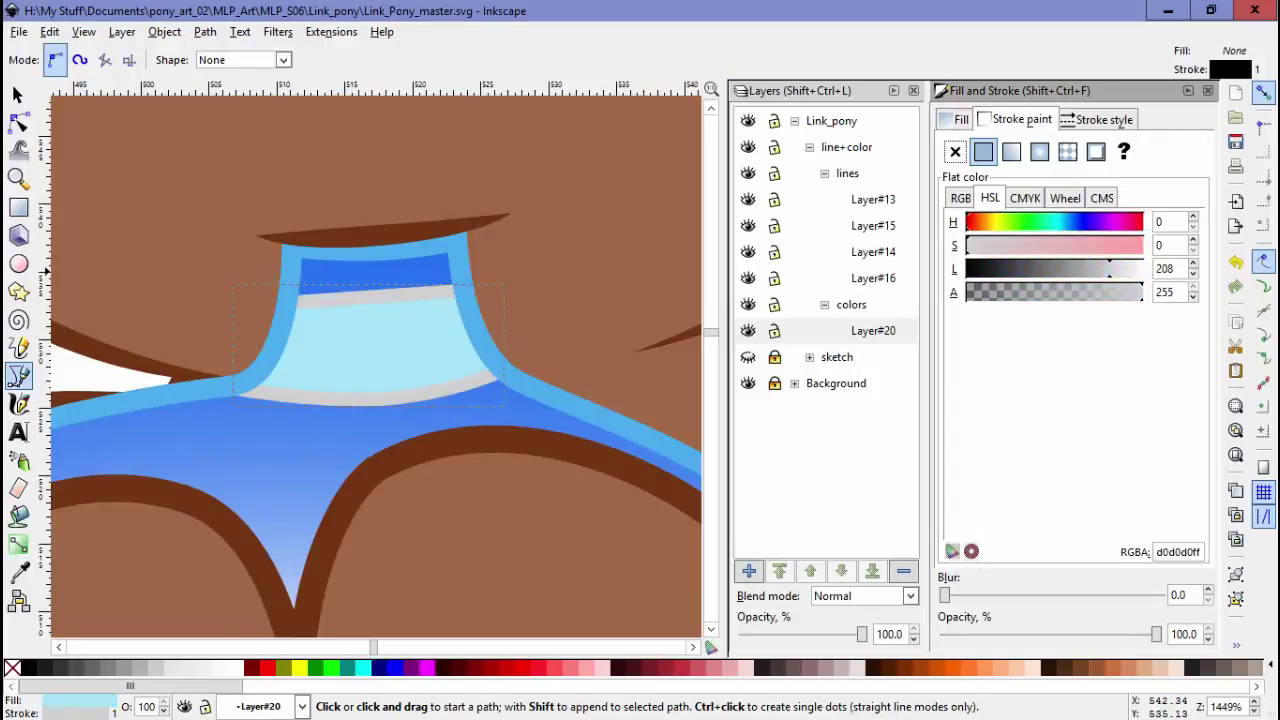
key("n")
left_click(375, 305)
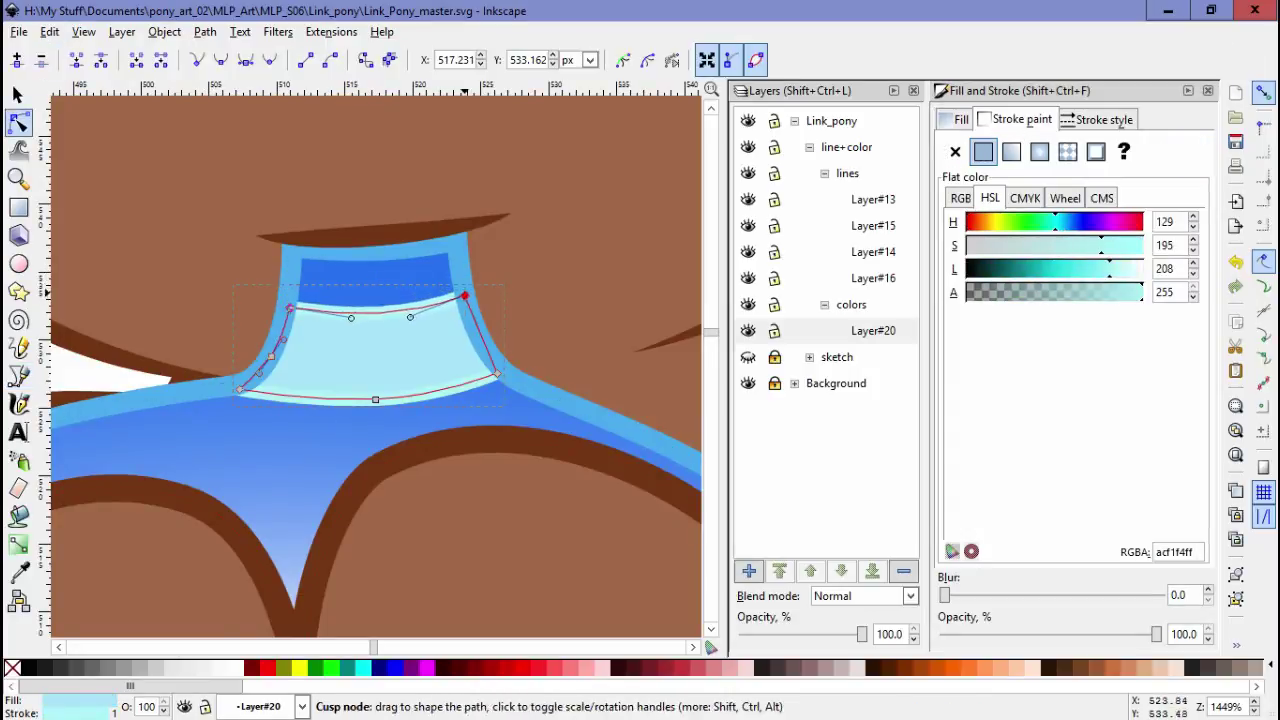
key("Escape")
key("5")
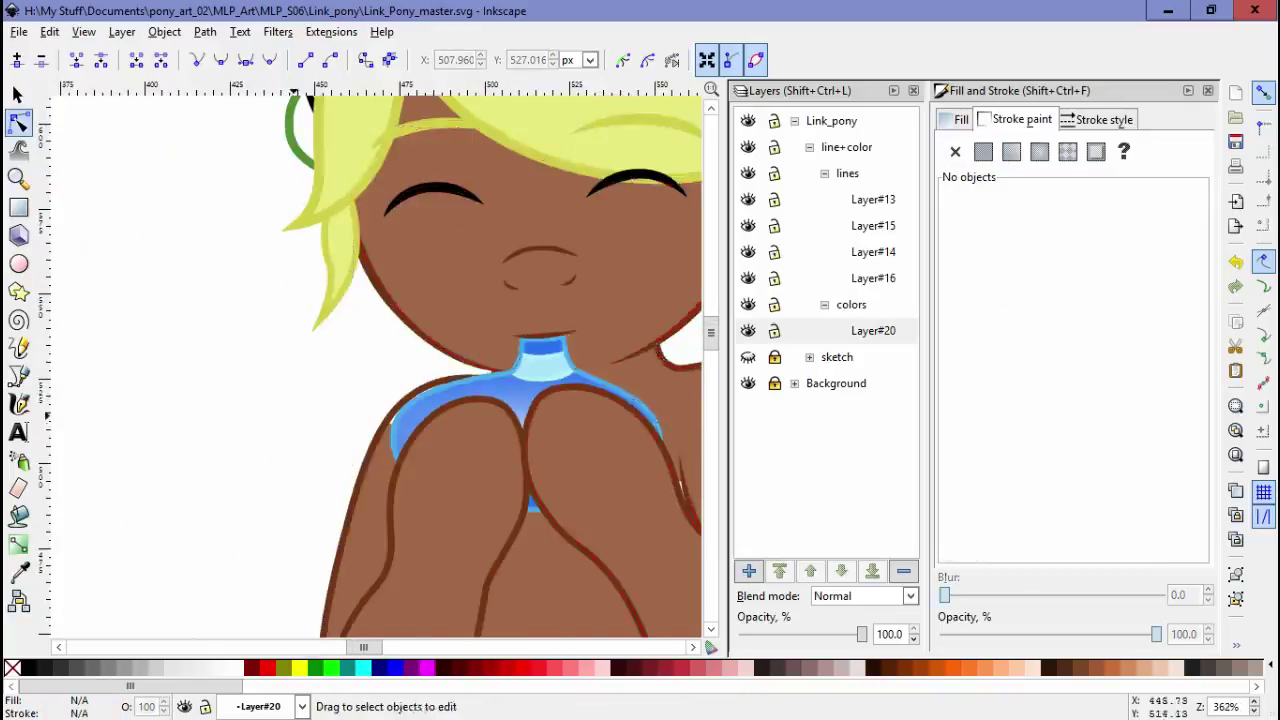
Reshape the undershirt's blue fill by adjusting its nodes so it tucks under the shoulder outlines on both sides
left_click(320, 410)
scroll(320, 410, "up", 5)
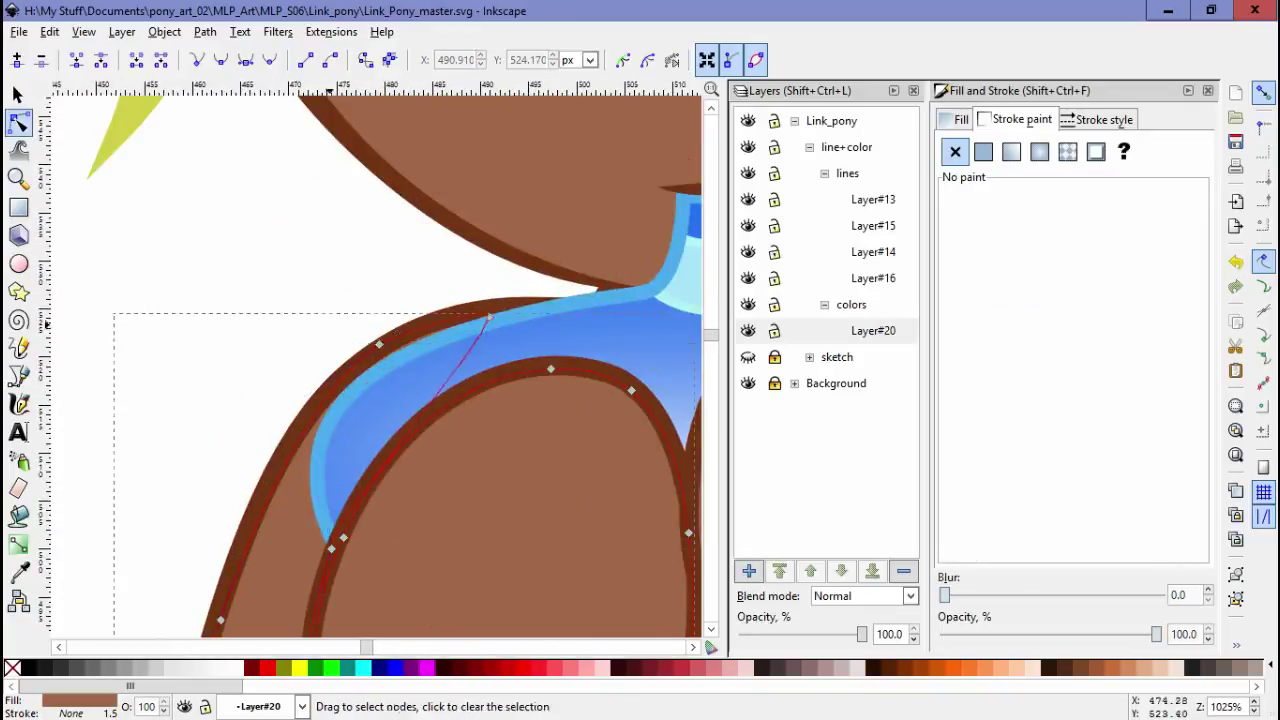
scroll(377, 386, "right", 10)
scroll(362, 395, "up", 1)
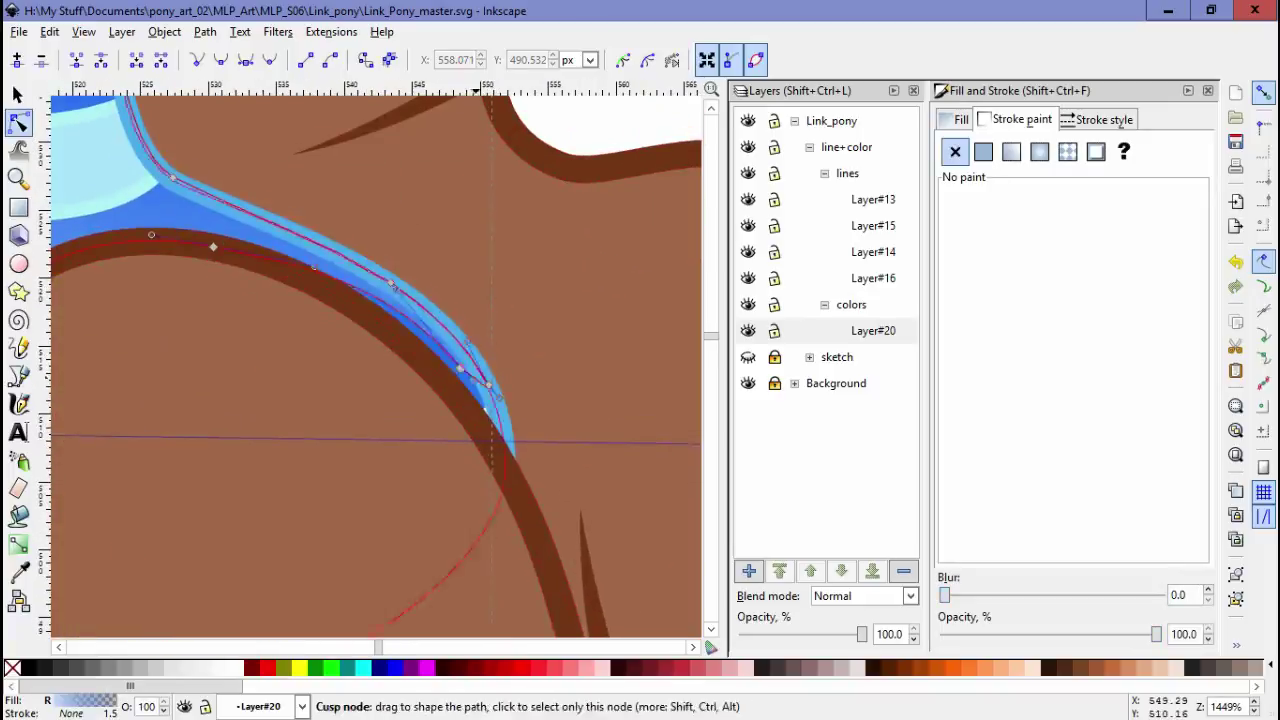
left_click(209, 243)
left_click(209, 243, "alt")
left_click(209, 243, "alt")
left_click(209, 243, "alt")
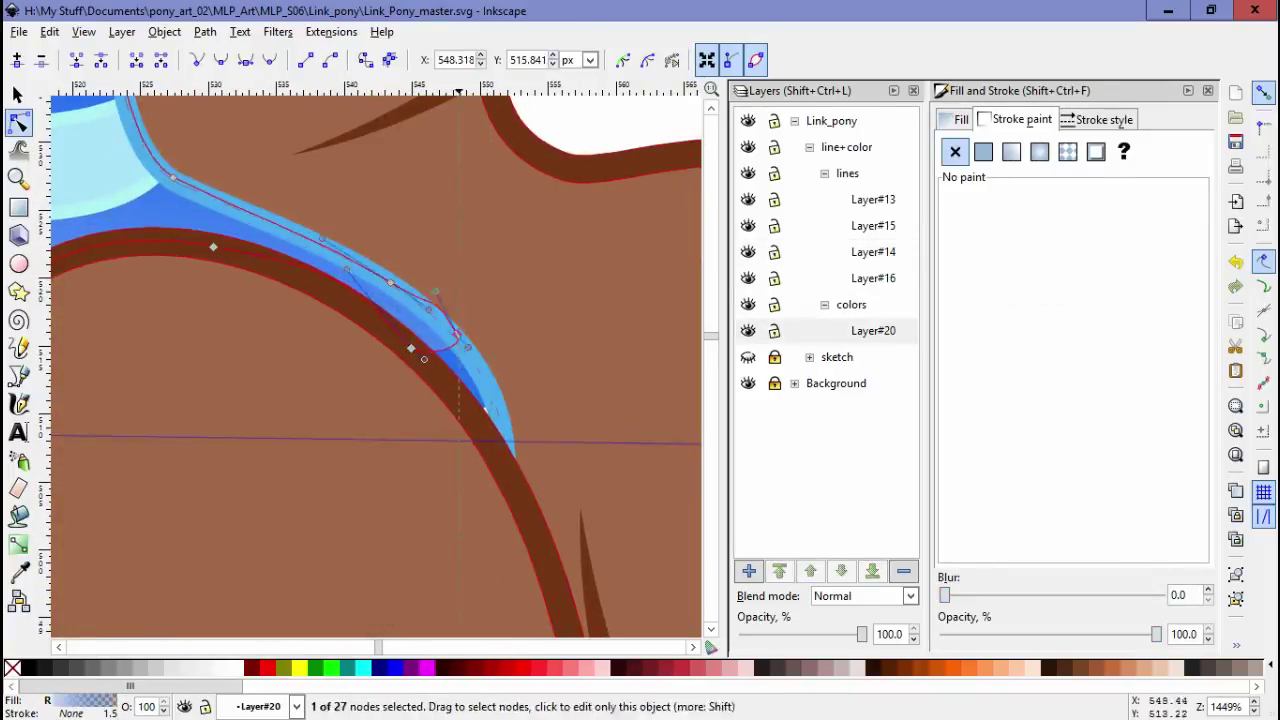
left_click(210, 244, "alt")
left_click(212, 246, "alt")
key("grave")
key("grave")
key("grave")
key("grave")
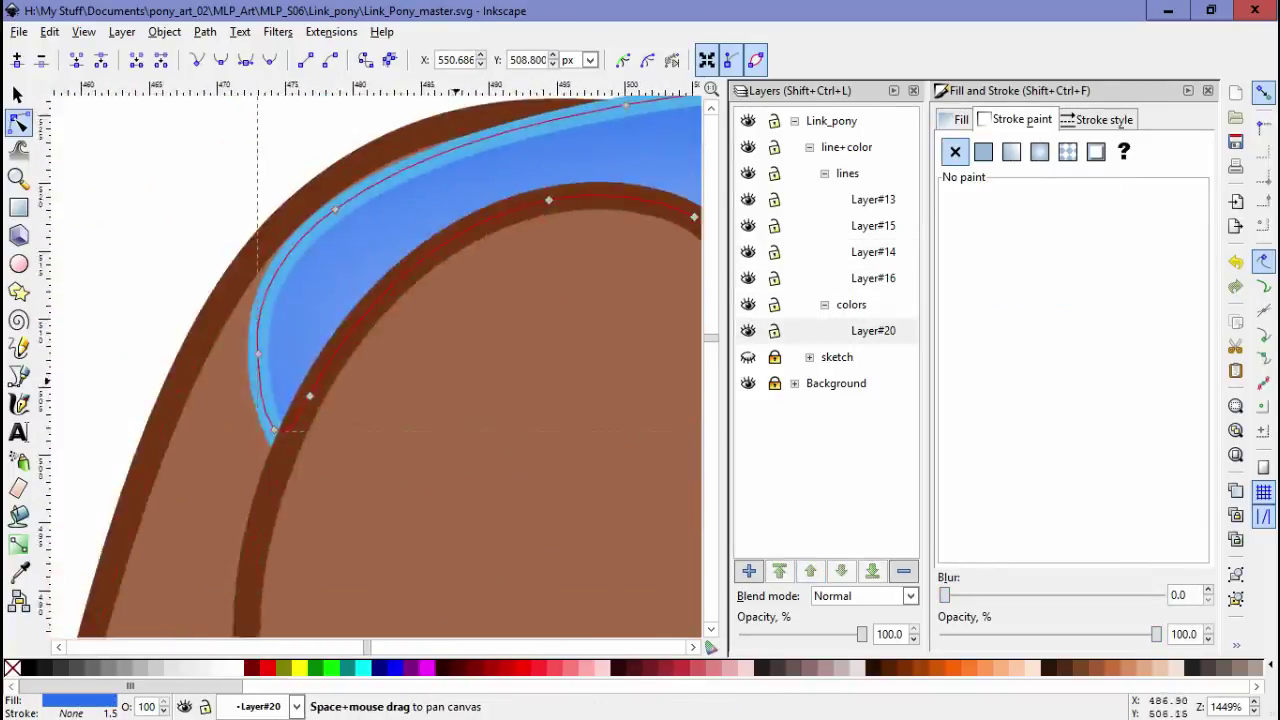
key("grave")
key("grave")
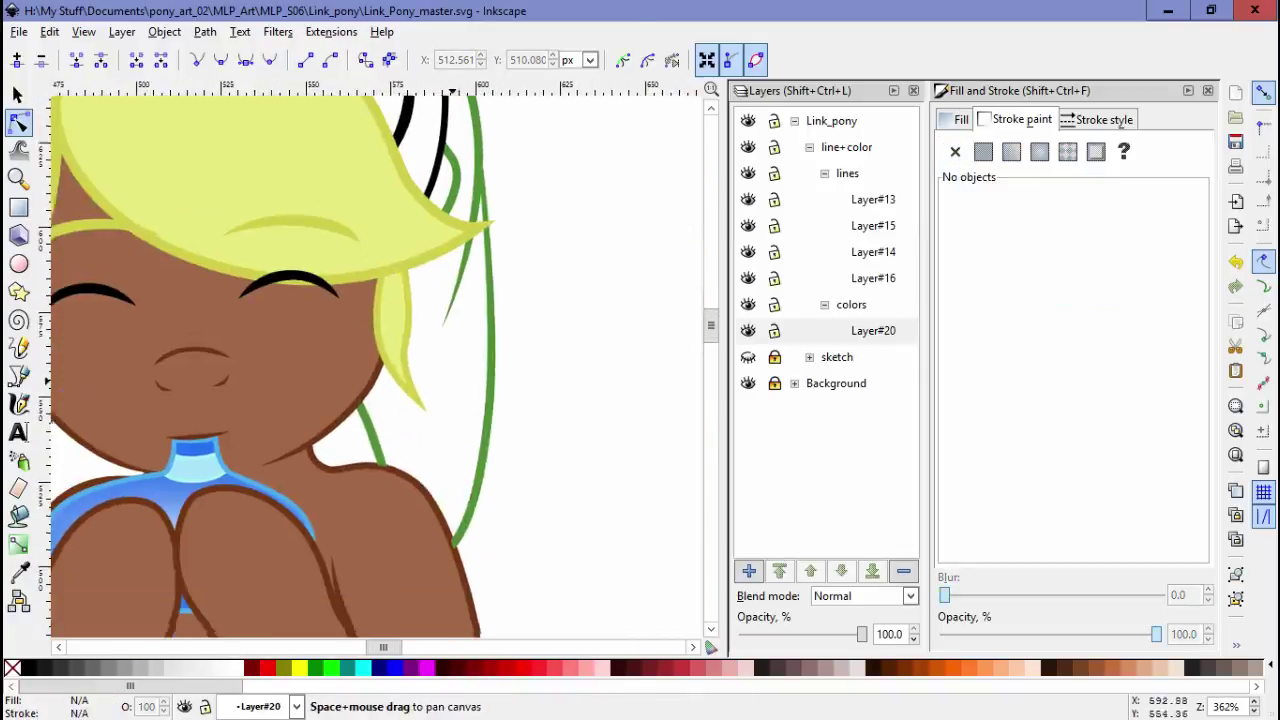
Recolor the black ear outlines with the dark brown swatch
key("Tab")
key("Escape")
key("grave")
key("grave")
key("Tab")
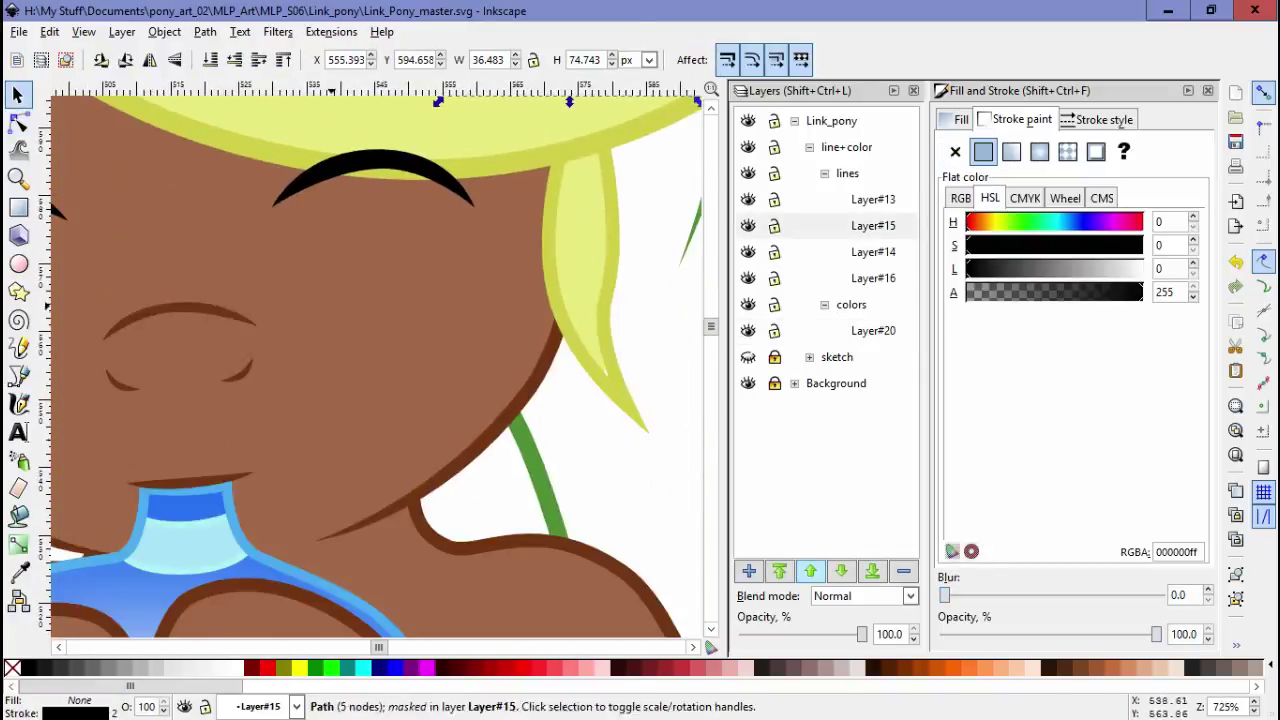
key("grave")
key("d")
key("grave")
key("grave")
key("grave")
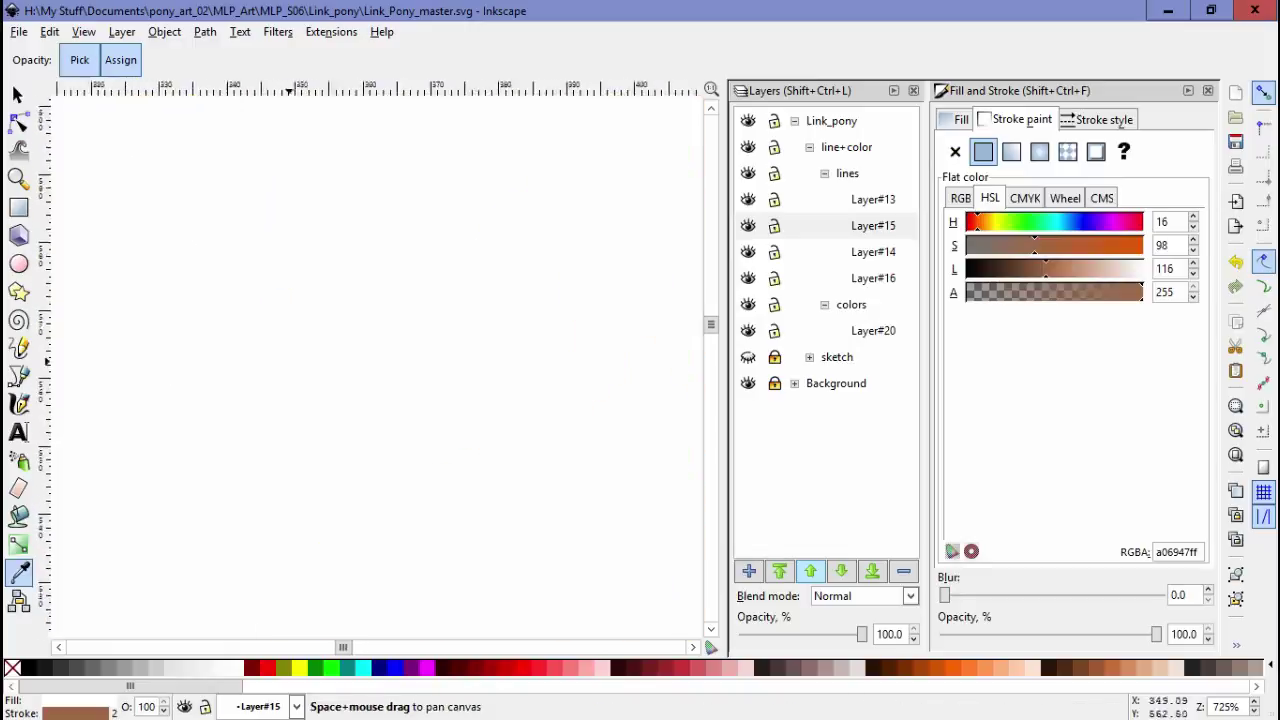
key("grave")
Fill the small inner-ear line shapes with the dark brown swatch and no stroke
key("s")
key("grave")
key("Escape")
key("grave")
key("d")
key("grave")
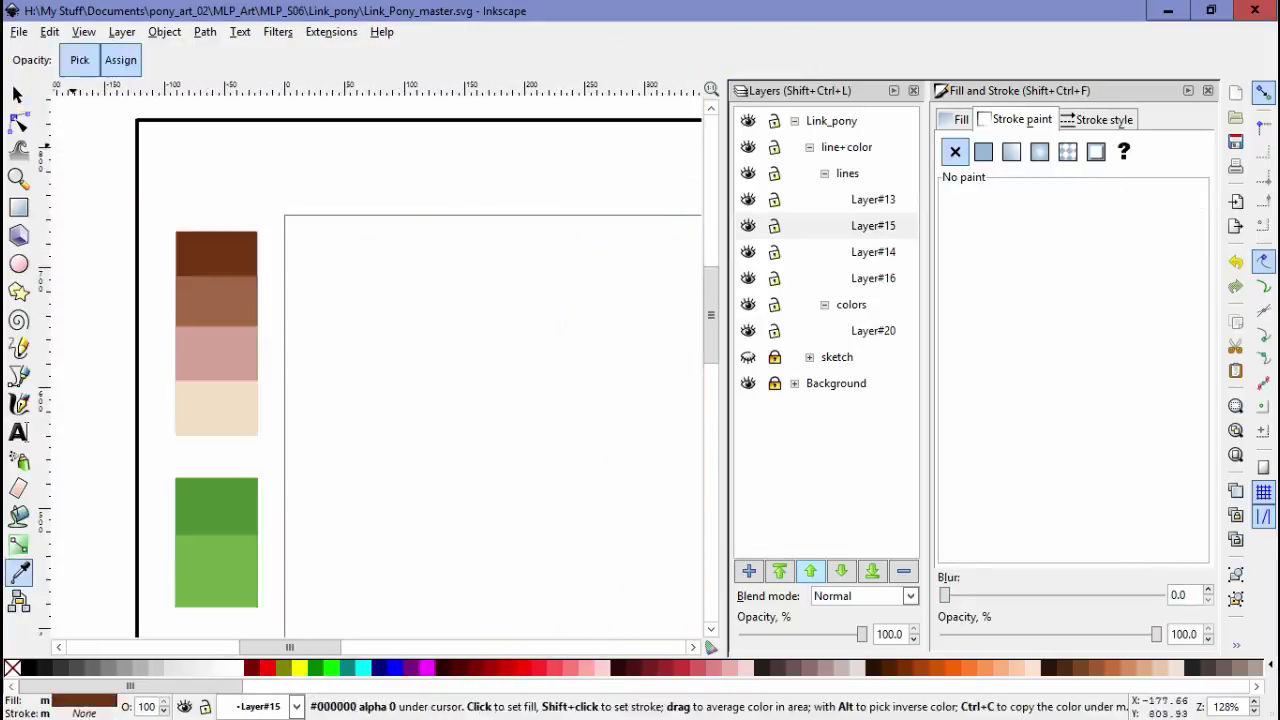
key("s")
key("grave")
key("Tab")
key("d")
key("shift+F7")
key("Escape")
key("grave")
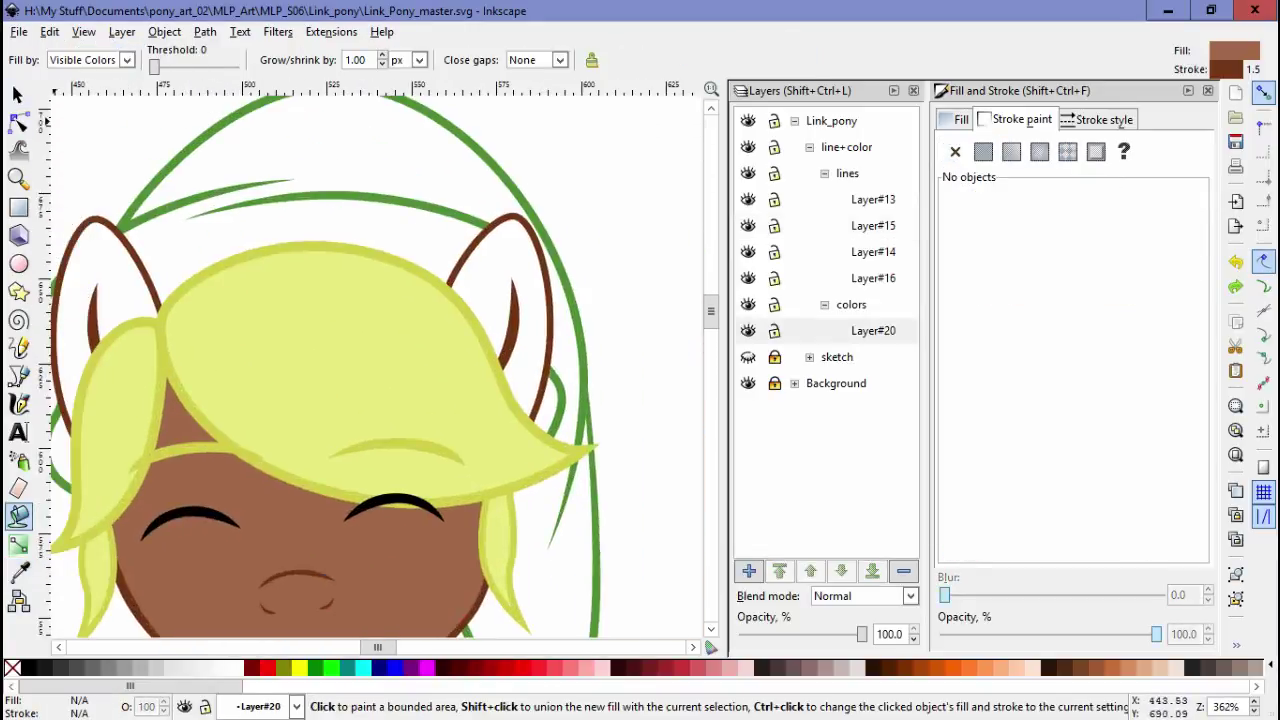
key("s")
key("Tab")
key("shift+F7")
left_click(447, 241)
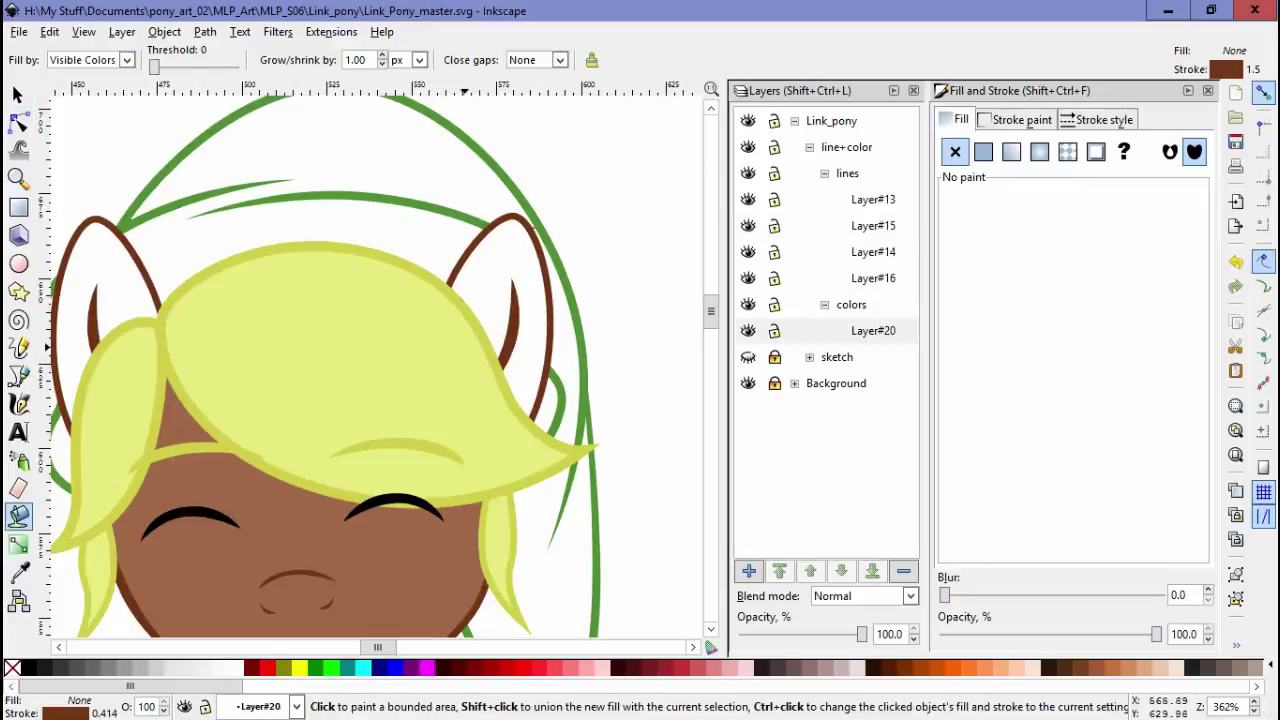
key("s")
left_click_drag(491, 246, 586, 471)
key("Escape")
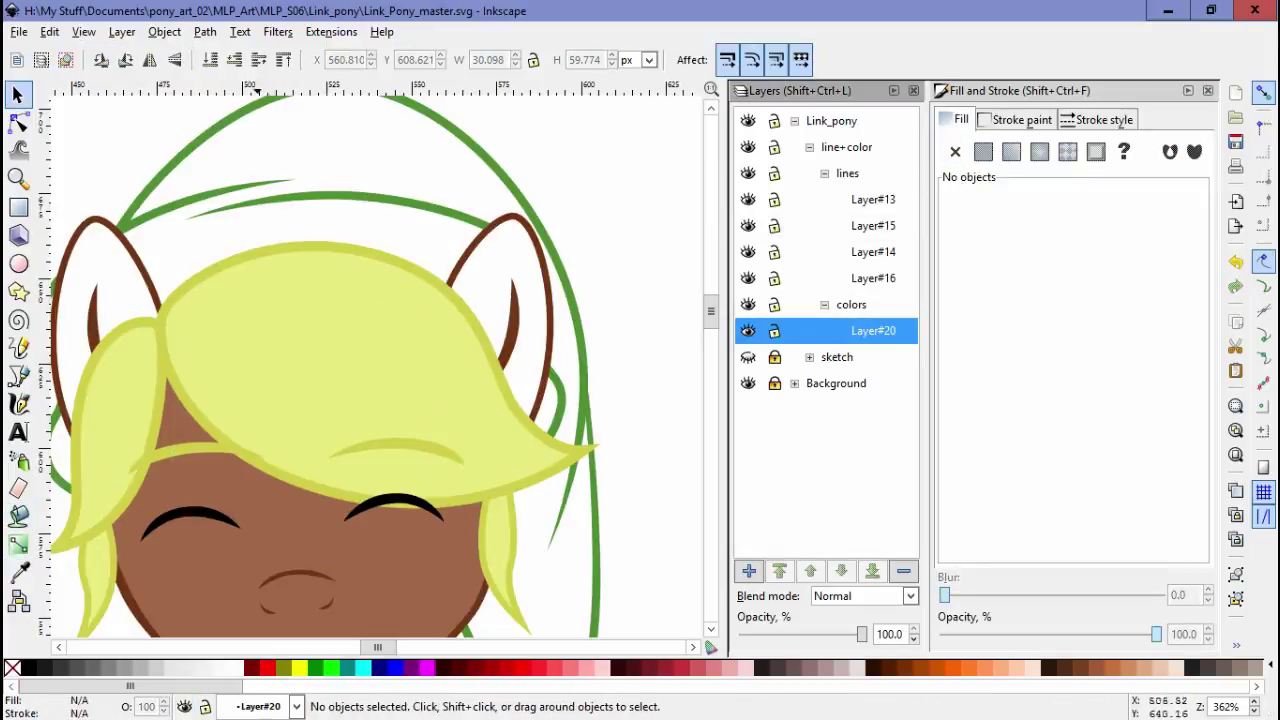
Pick the body's medium brown and bucket-fill both ears with it, without a stroke
key("F7")
key("shift+F7")
left_click(488, 285)
left_click(100, 275)
scroll(380, 360, "down", 3)
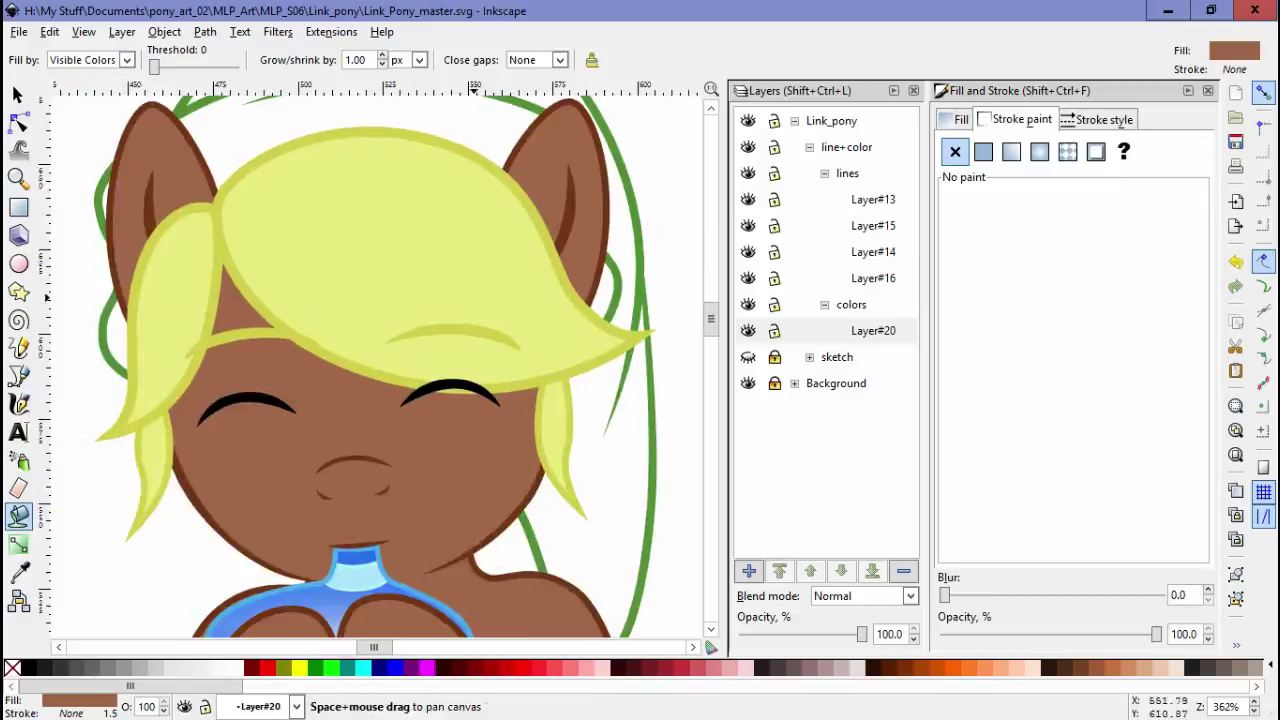
Give the collar band's stroke a linear gradient with an added mid stop, using blue 2374e2ff
key("minus")
key("minus")
scroll(395, 260, "up", 4)
key("n")
left_click(320, 370)
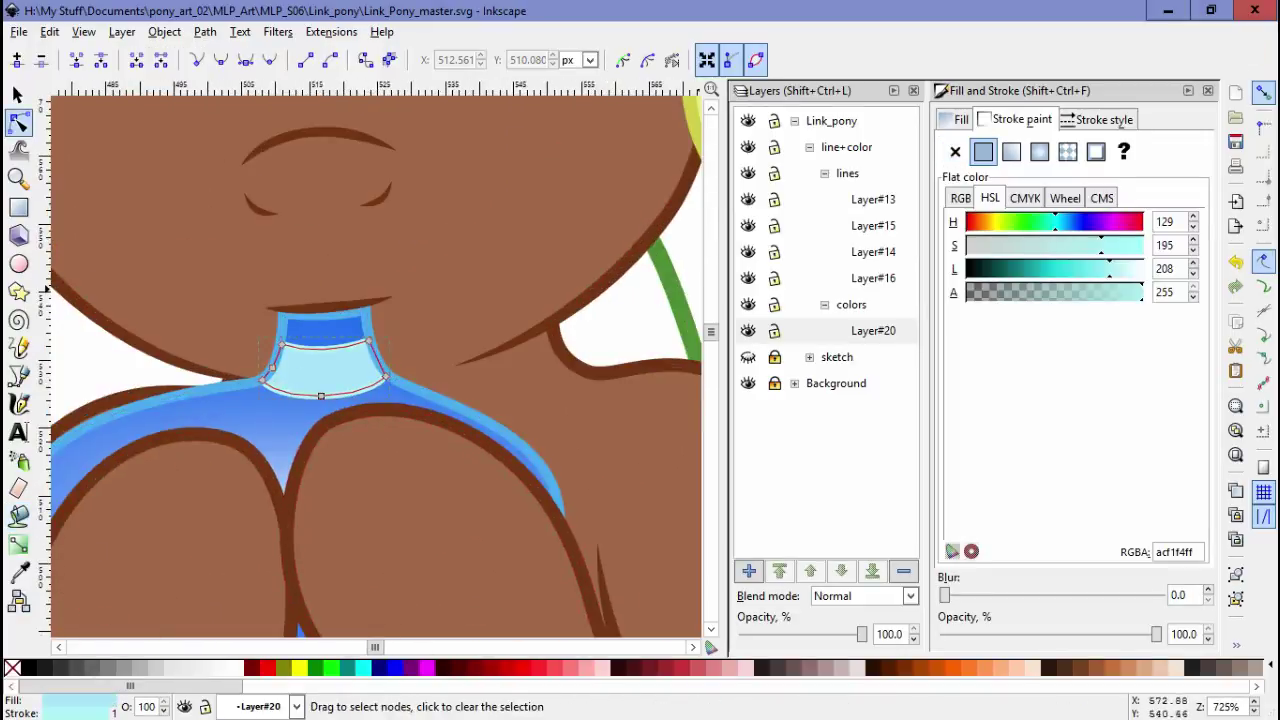
double_click(299, 374)
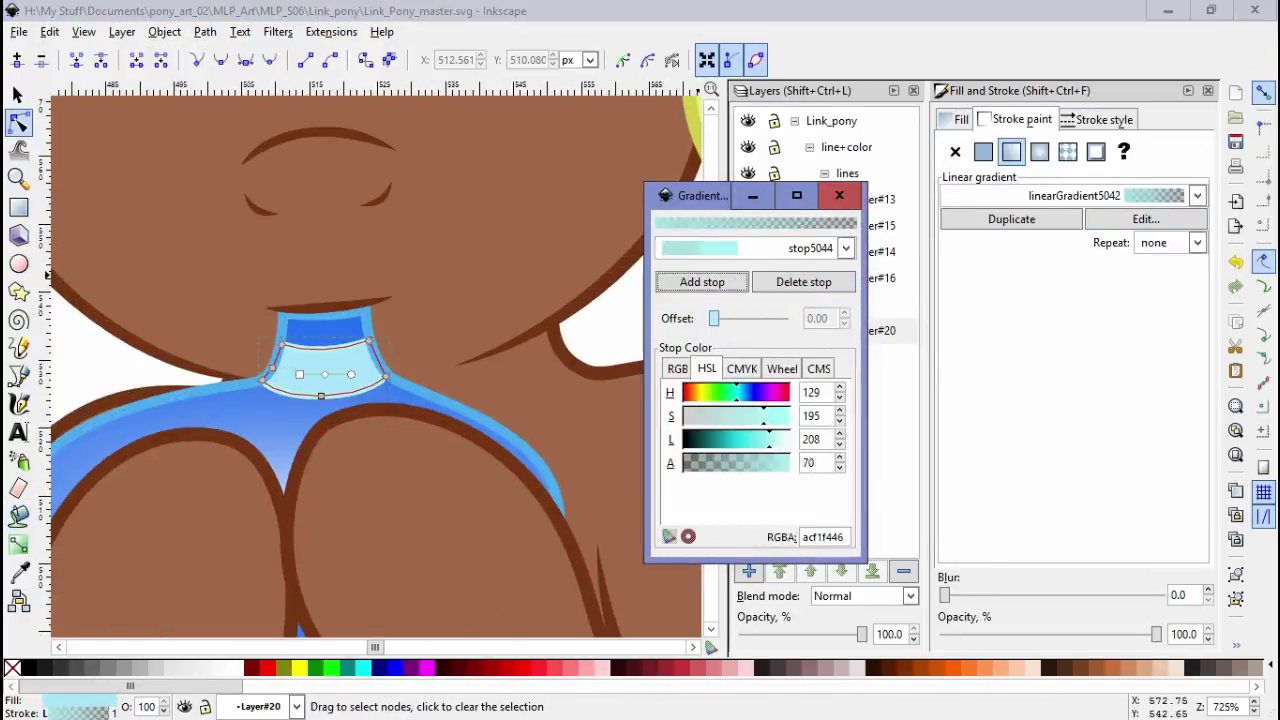
left_click(324, 374)
left_click_drag(229, 350, 316, 367)
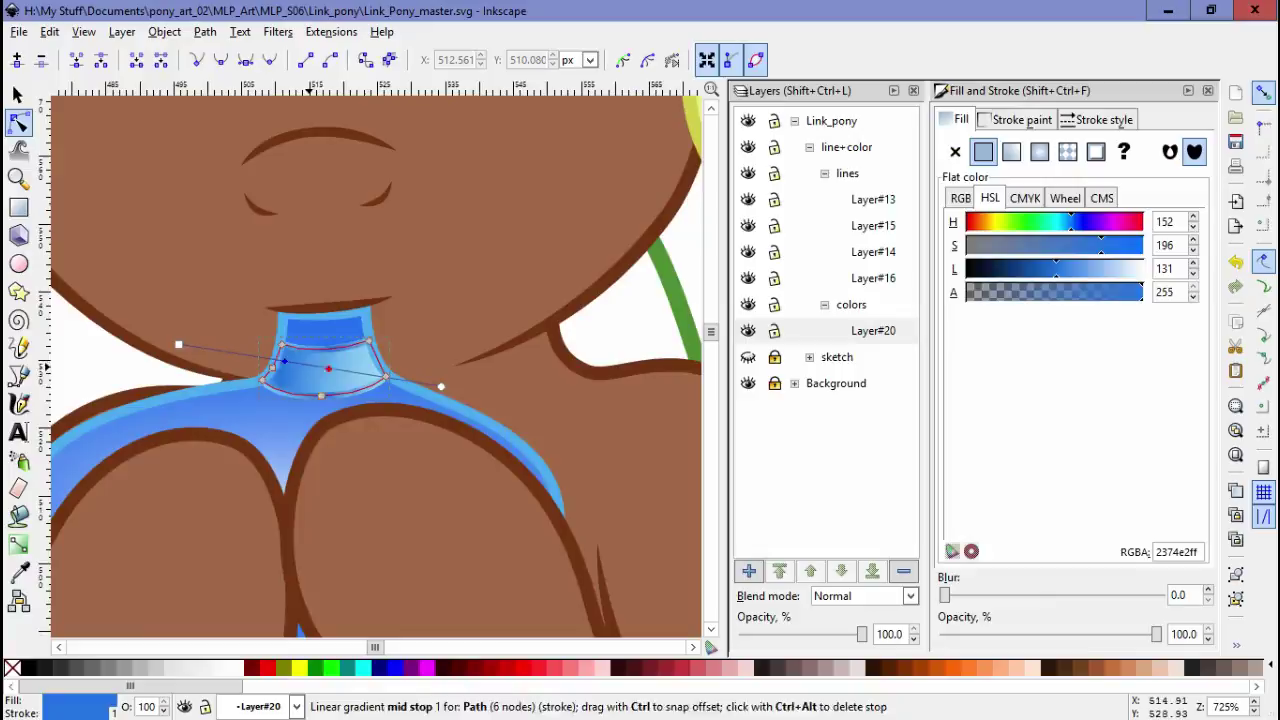
double_click(328, 369)
Shade the collar band's fill with a slightly slanted linear gradient using light blue a9e4f9ff
left_click(344, 376)
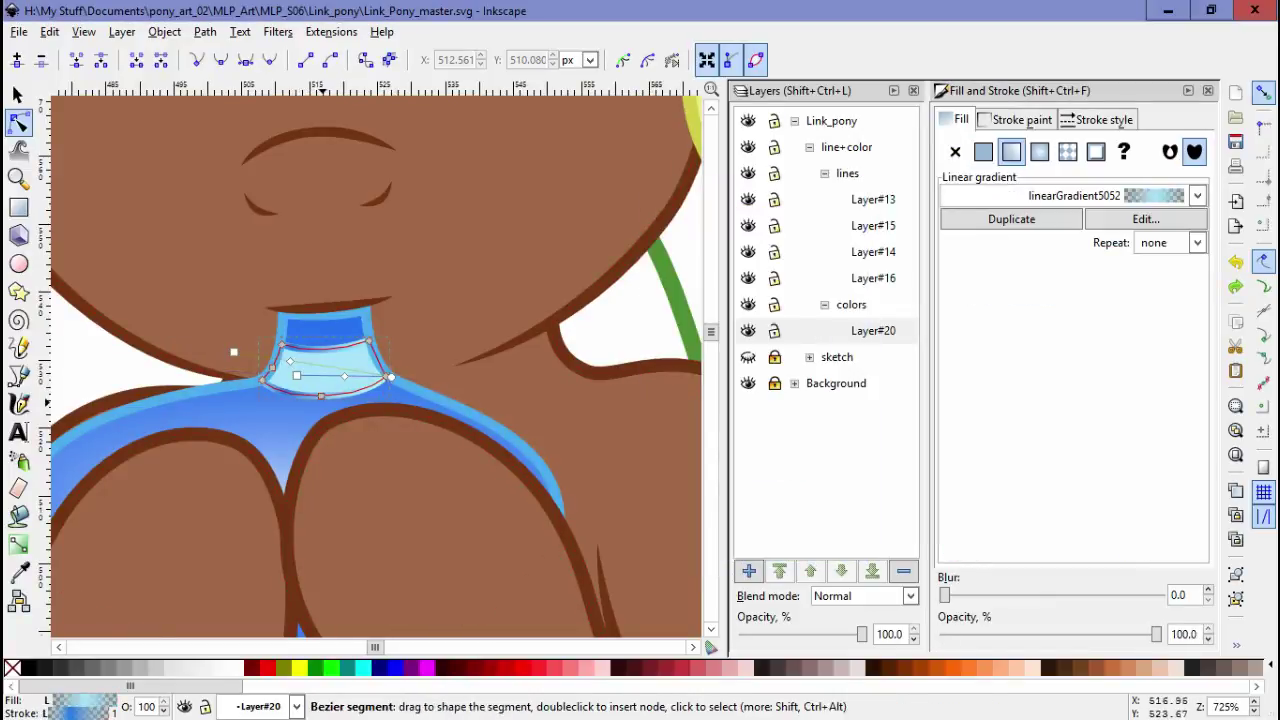
left_click(390, 378)
scroll(390, 378, "up", 2)
scroll(390, 378, "down", 1)
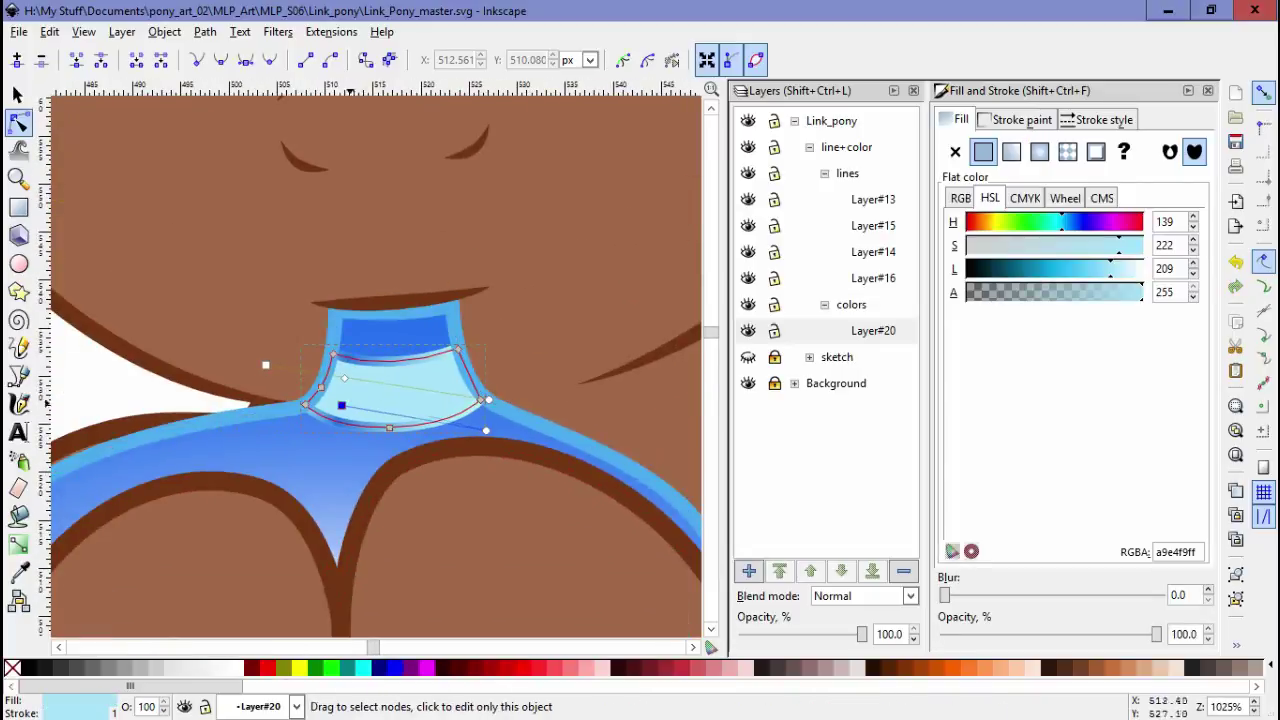
left_click(1146, 219)
left_click(413, 418)
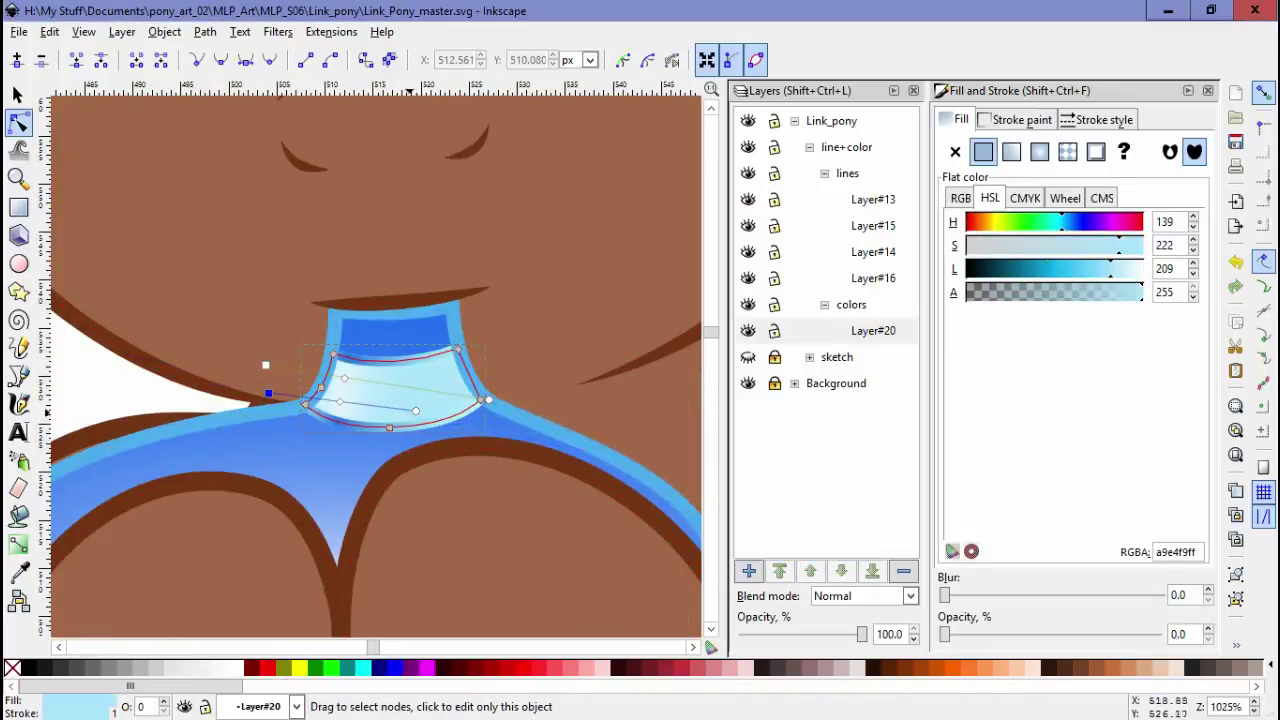
left_click(150, 428)
Pick the light green swatch and bucket-fill the hat with 73ac48ff
scroll(100, 400, "up", 2)
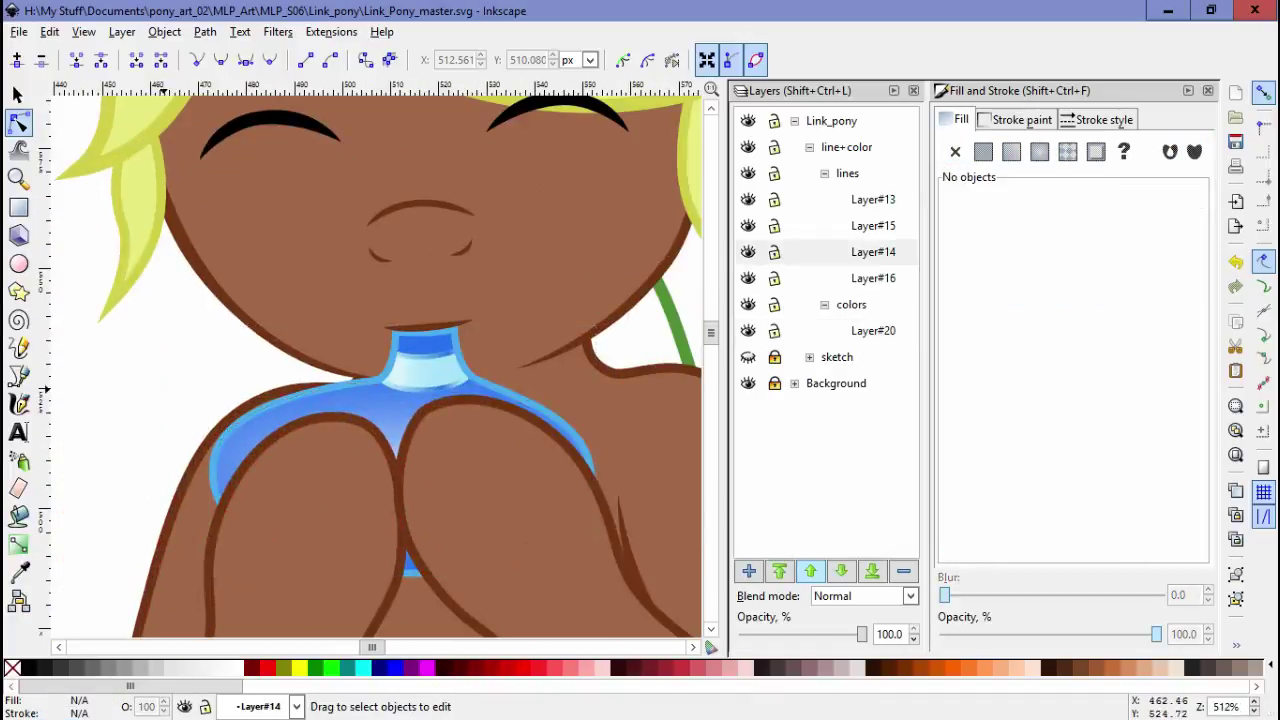
key("d")
key("shift+F7")
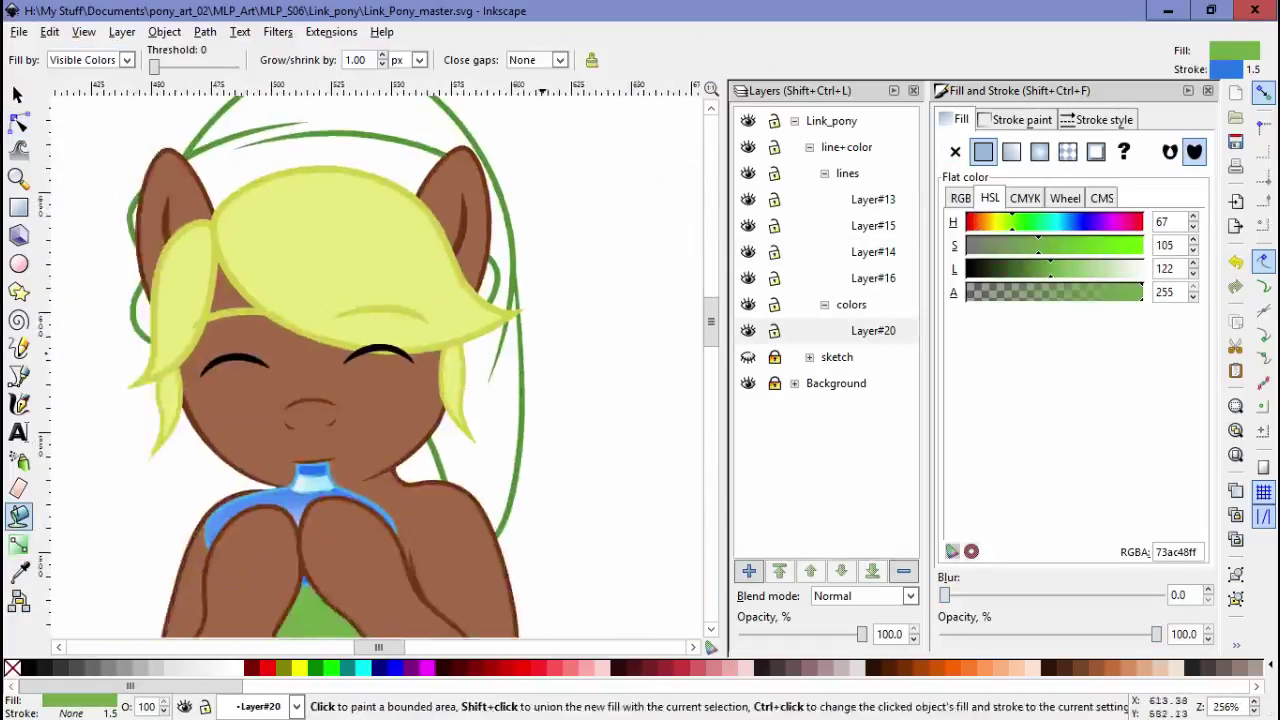
left_click(320, 135)
scroll(320, 135, "up", 2)
left_click(18, 120)
key("Escape")
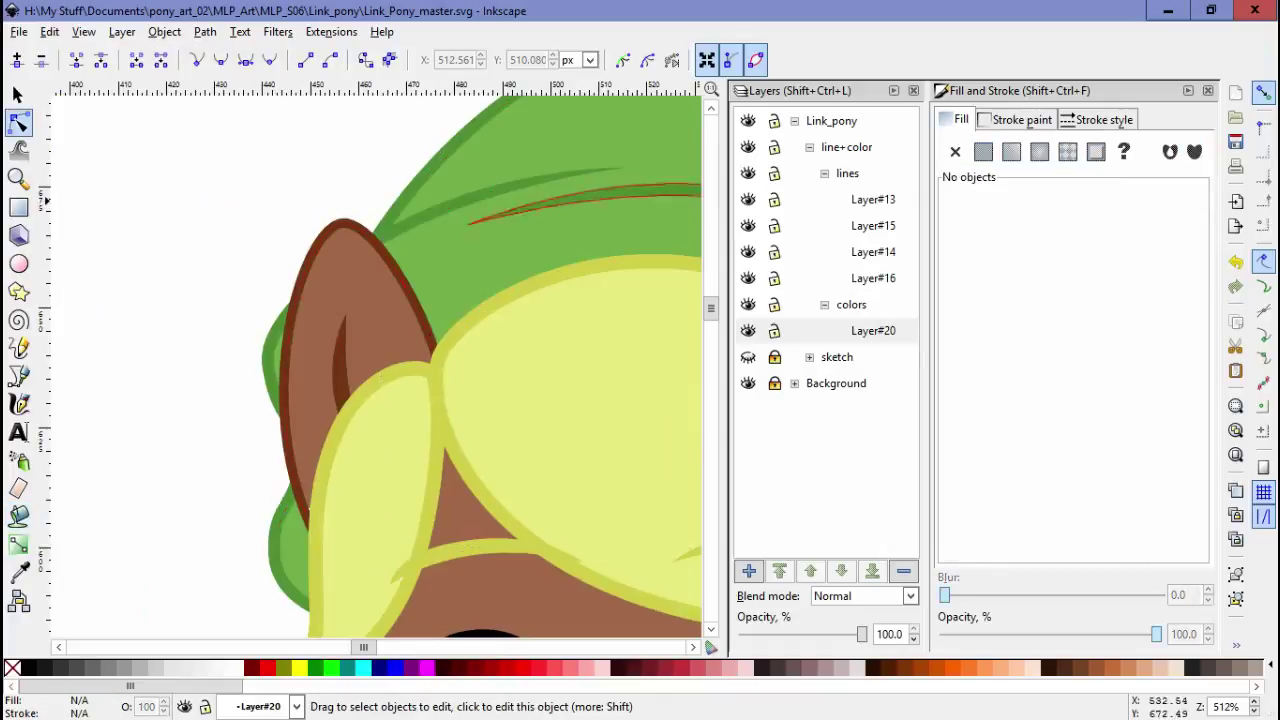
scroll(375, 380, "down", 2)
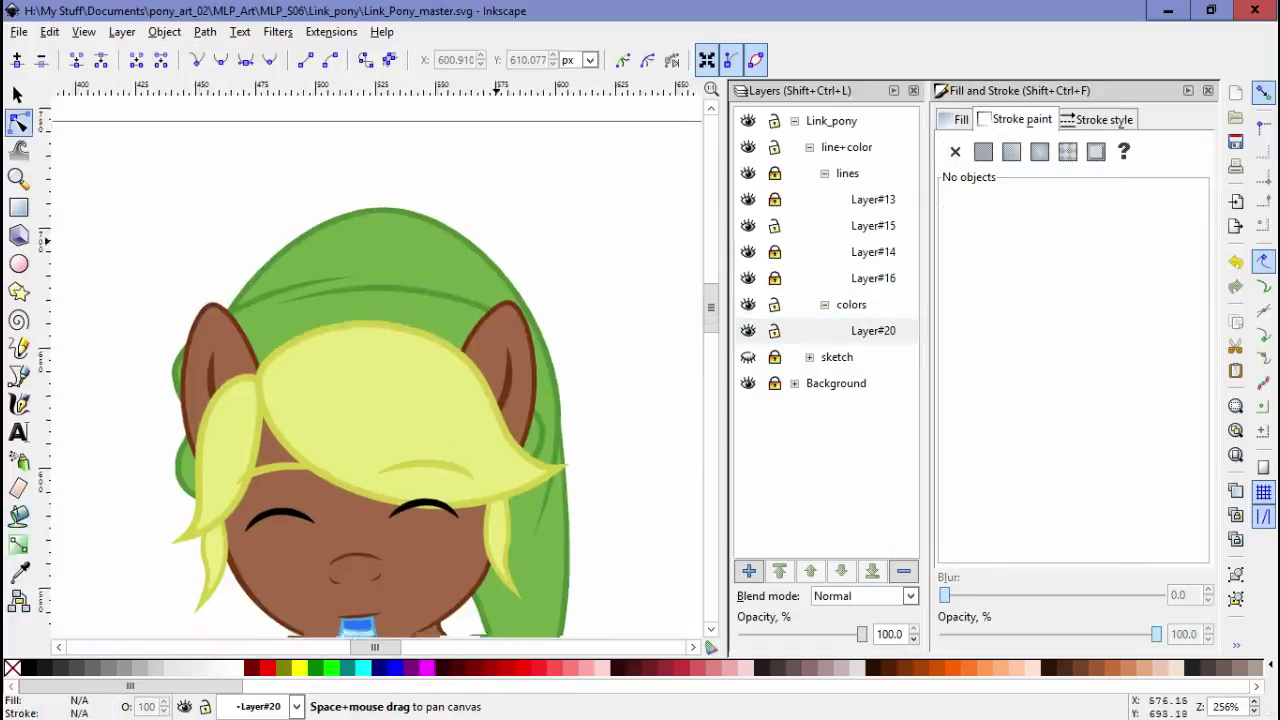
Recolor the torso's fill with the body brown a06947ff
scroll(375, 360, "down", 10)
key("d")
scroll(375, 360, "up", 6)
key("s")
scroll(375, 360, "down", 3)
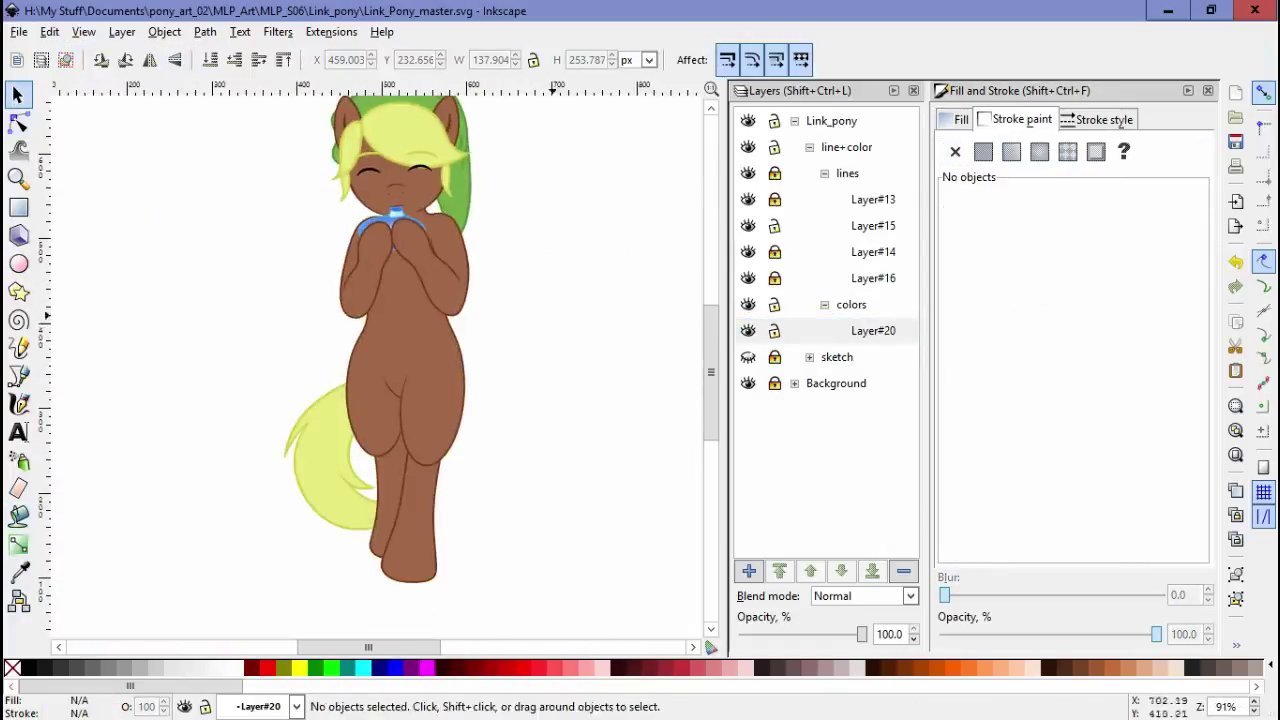
Shade both lower legs with linear gradients running from brown a06947ff to a darker brown along their right edges
left_click(405, 515)
scroll(405, 515, "up", 3)
key("n")
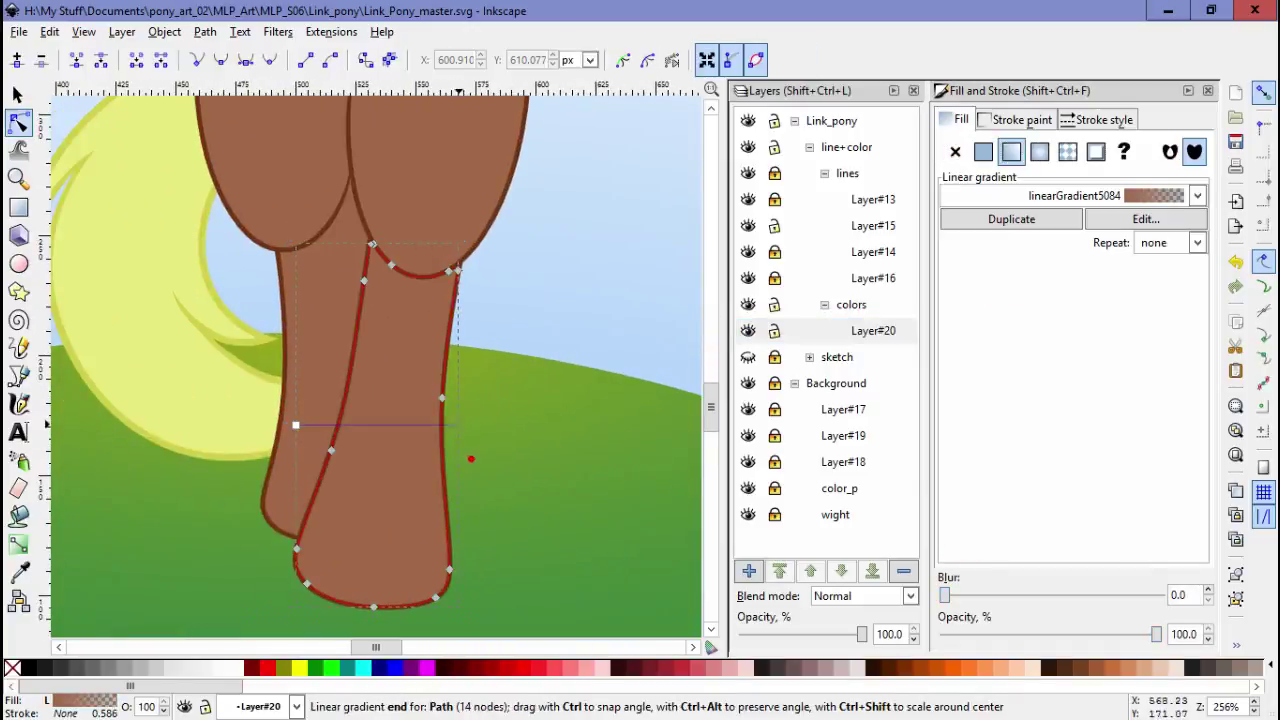
left_click(471, 458)
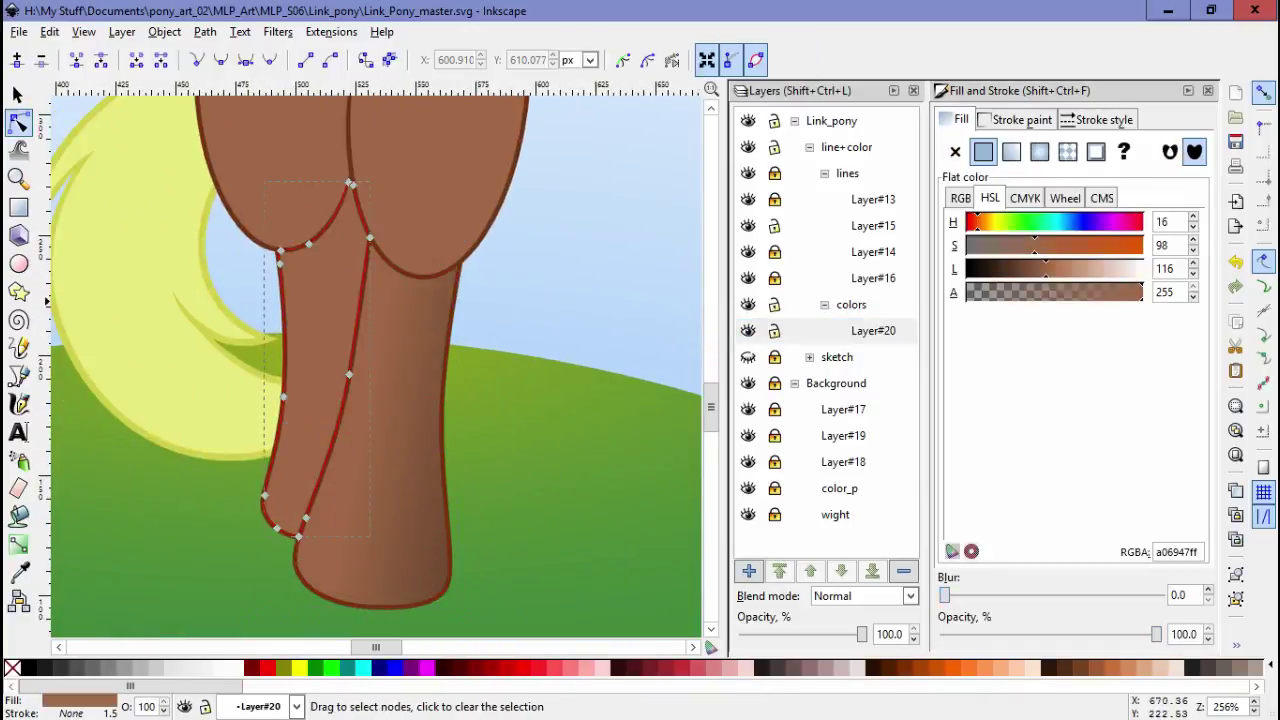
left_click(295, 347)
left_click(295, 347)
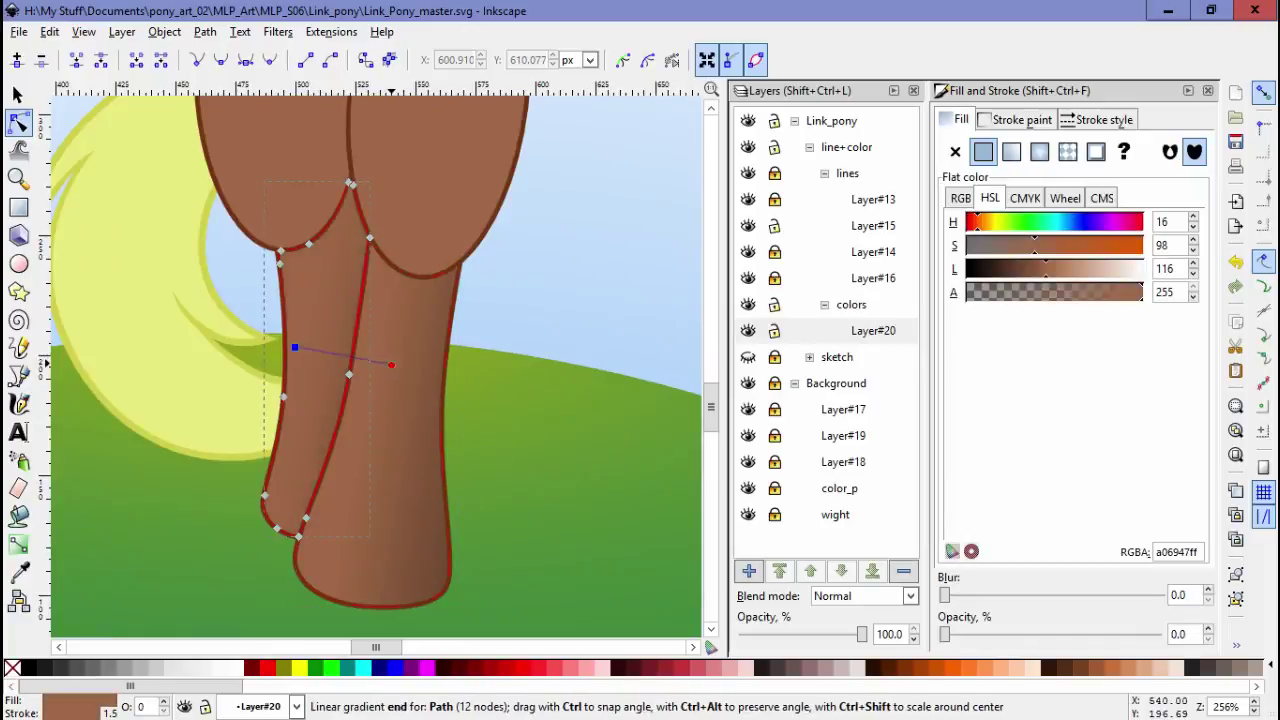
Change the front lower leg's fill to a radial gradient with a darker brown 7e5338ff center
key("minus")
key("minus")
left_click(400, 480)
left_click(1039, 151)
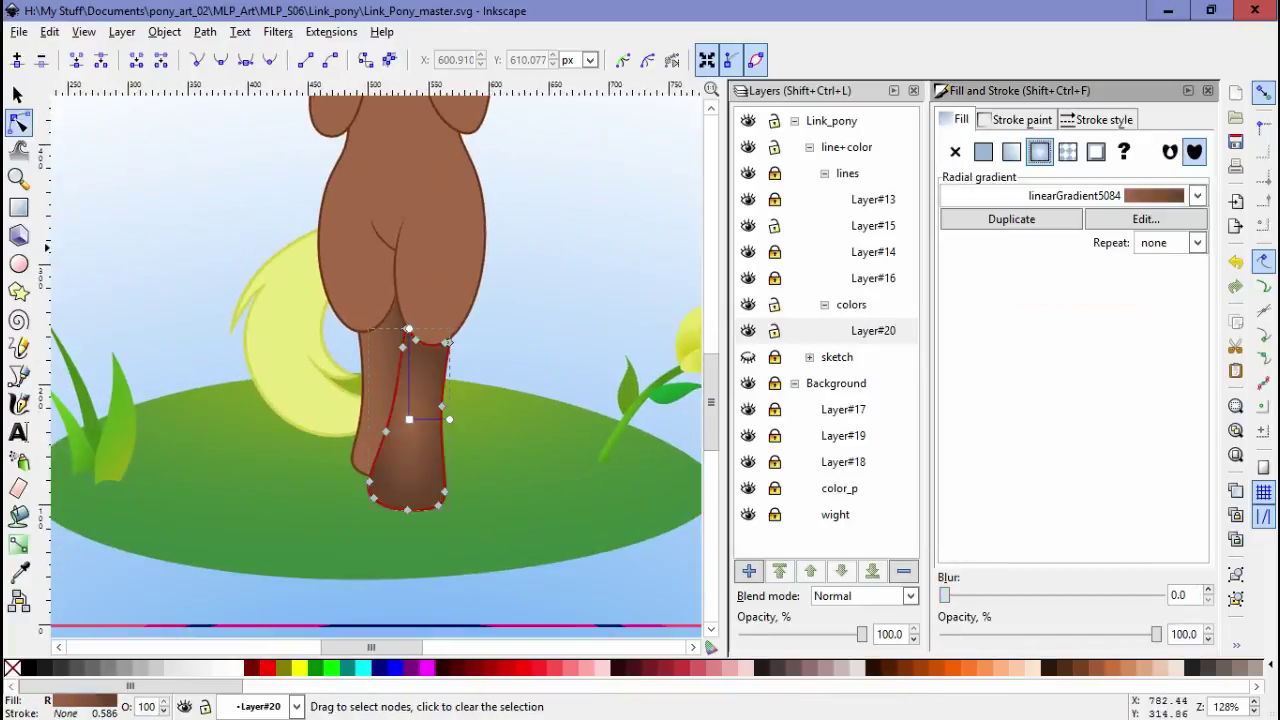
left_click(1146, 219)
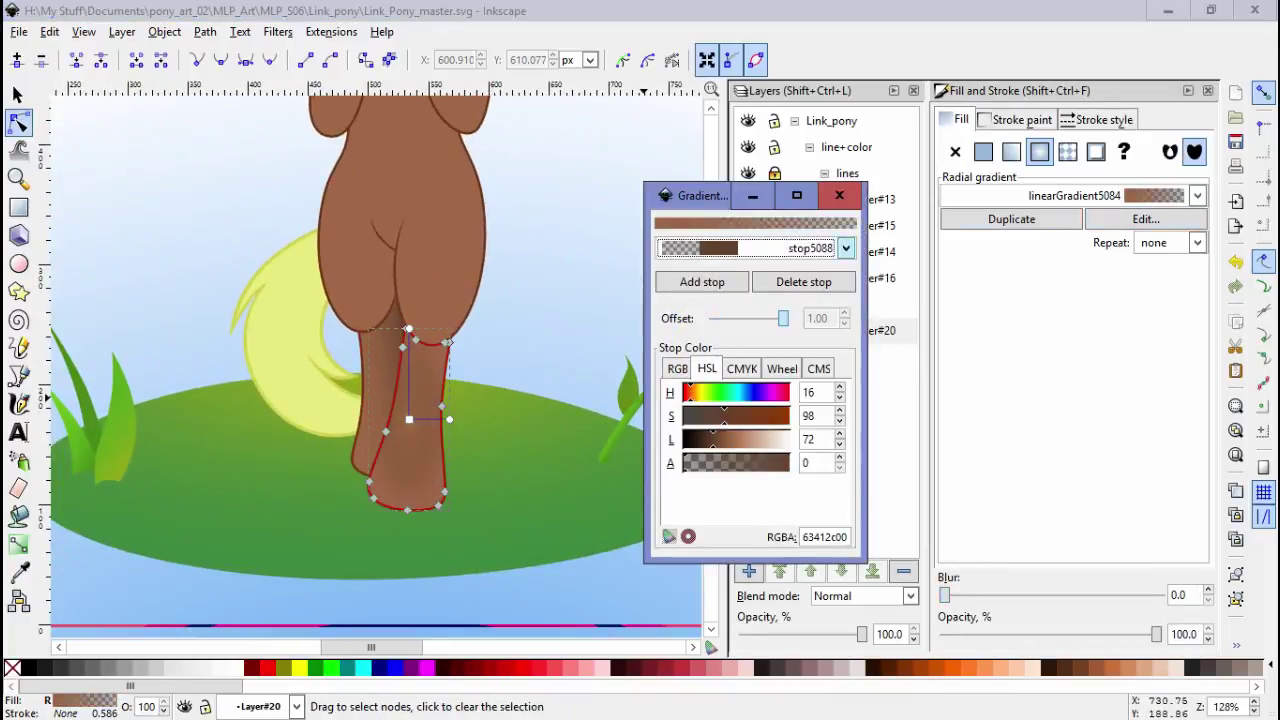
key("Escape")
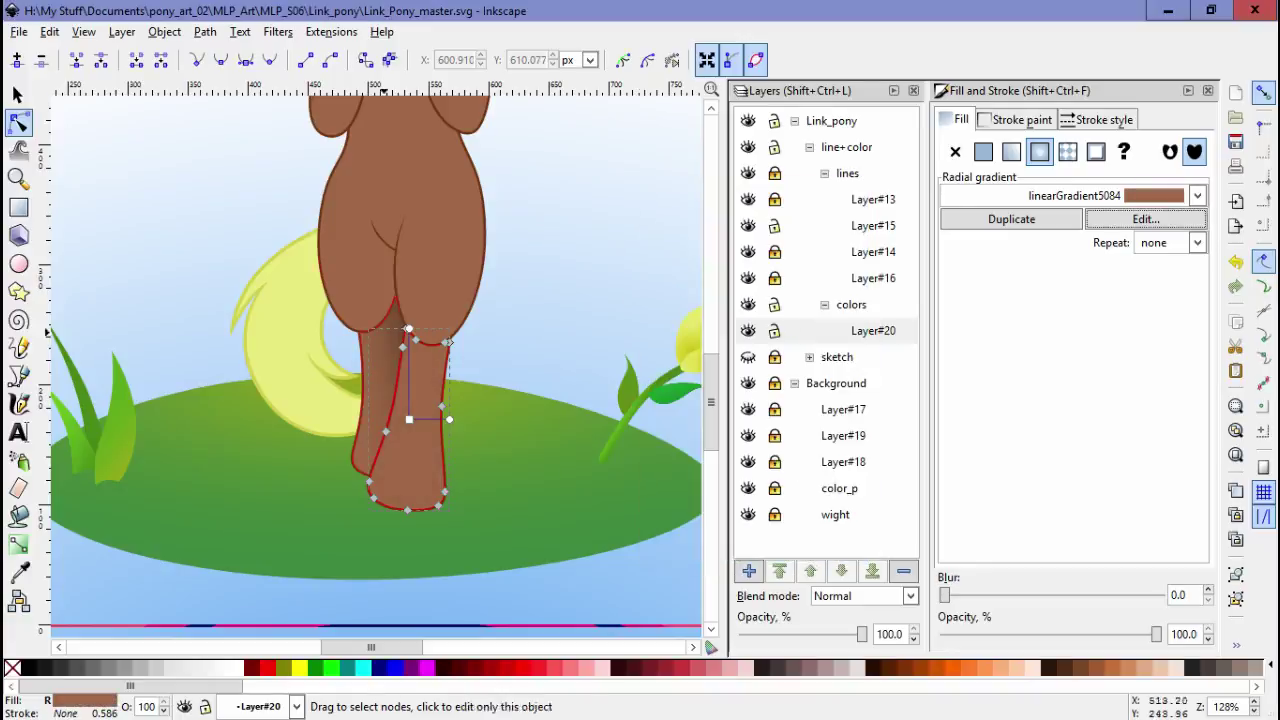
left_click(409, 419)
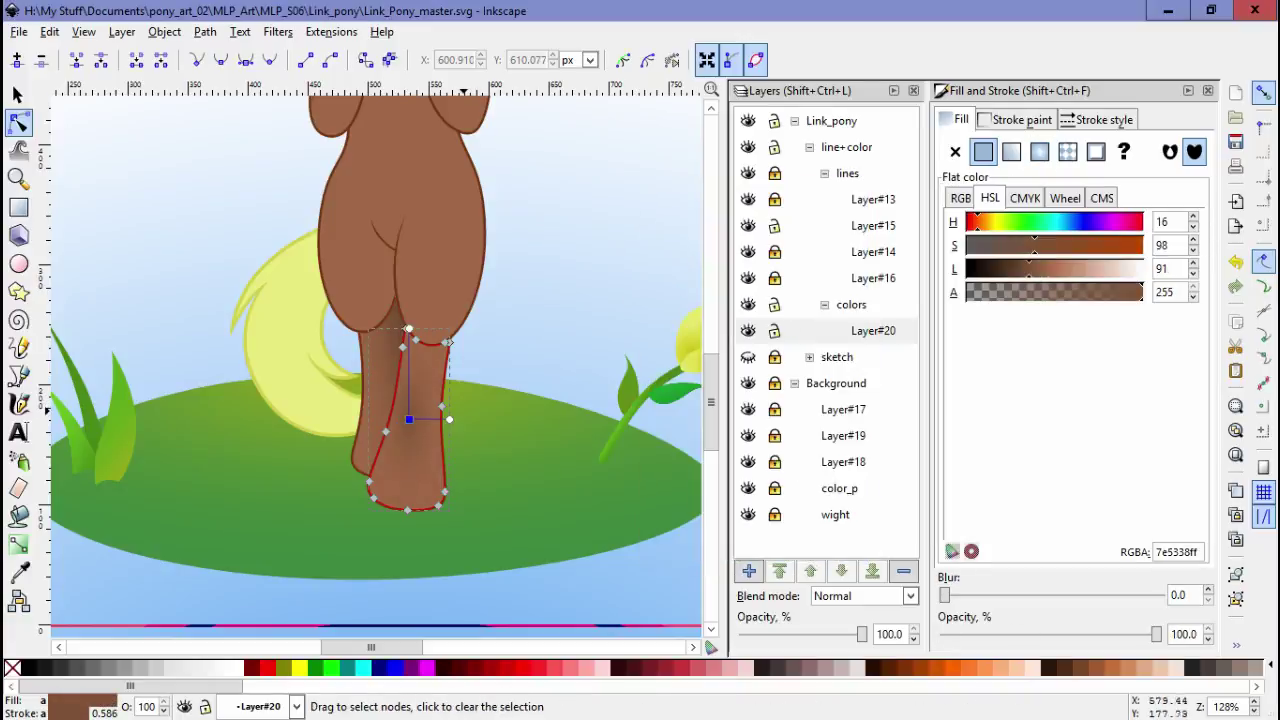
key("Escape")
scroll(560, 440, "up", 3)
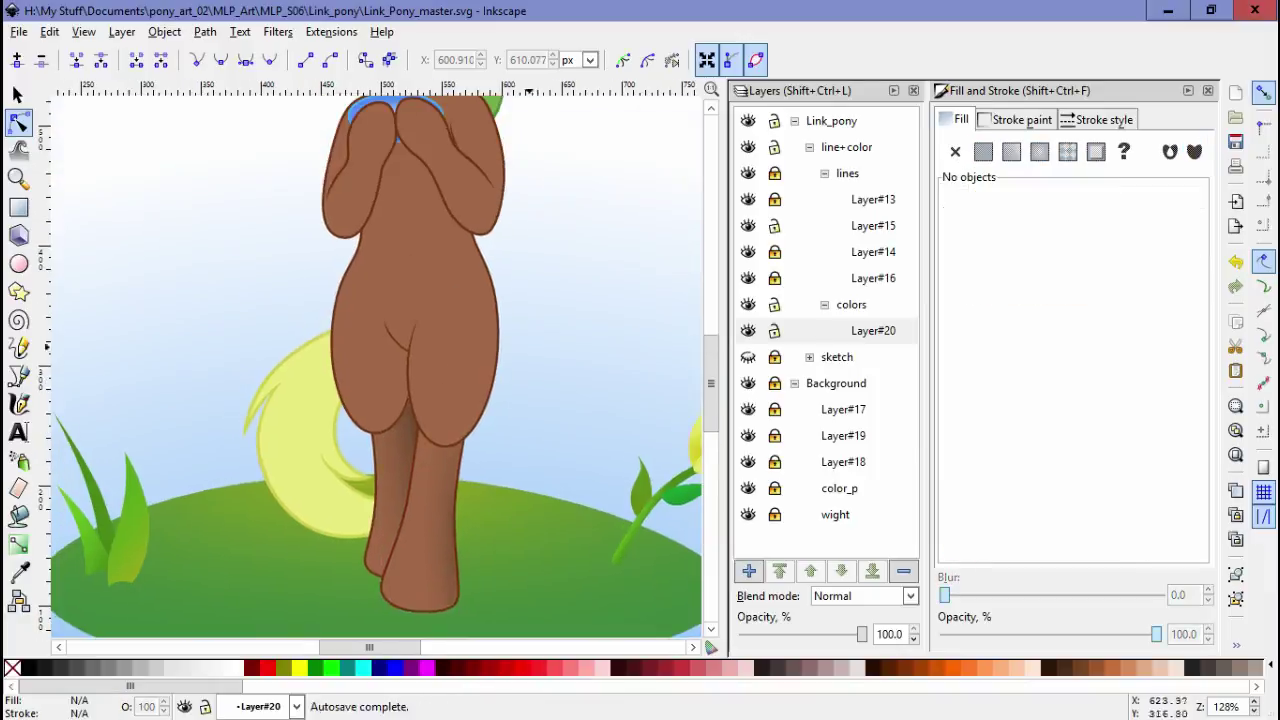
Shade the torso with a radial gradient from 8f5e3fff at the right hip to a06947ff outward
left_click(420, 320)
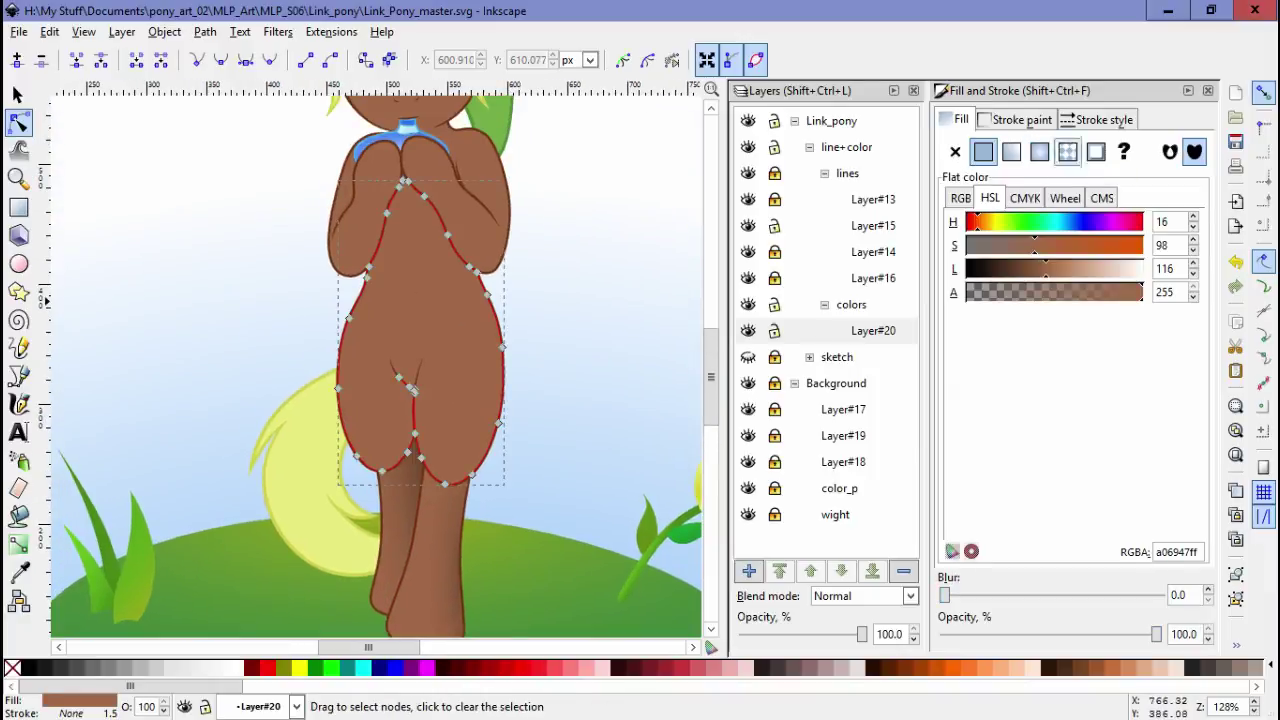
left_click(1068, 151)
left_click(423, 390)
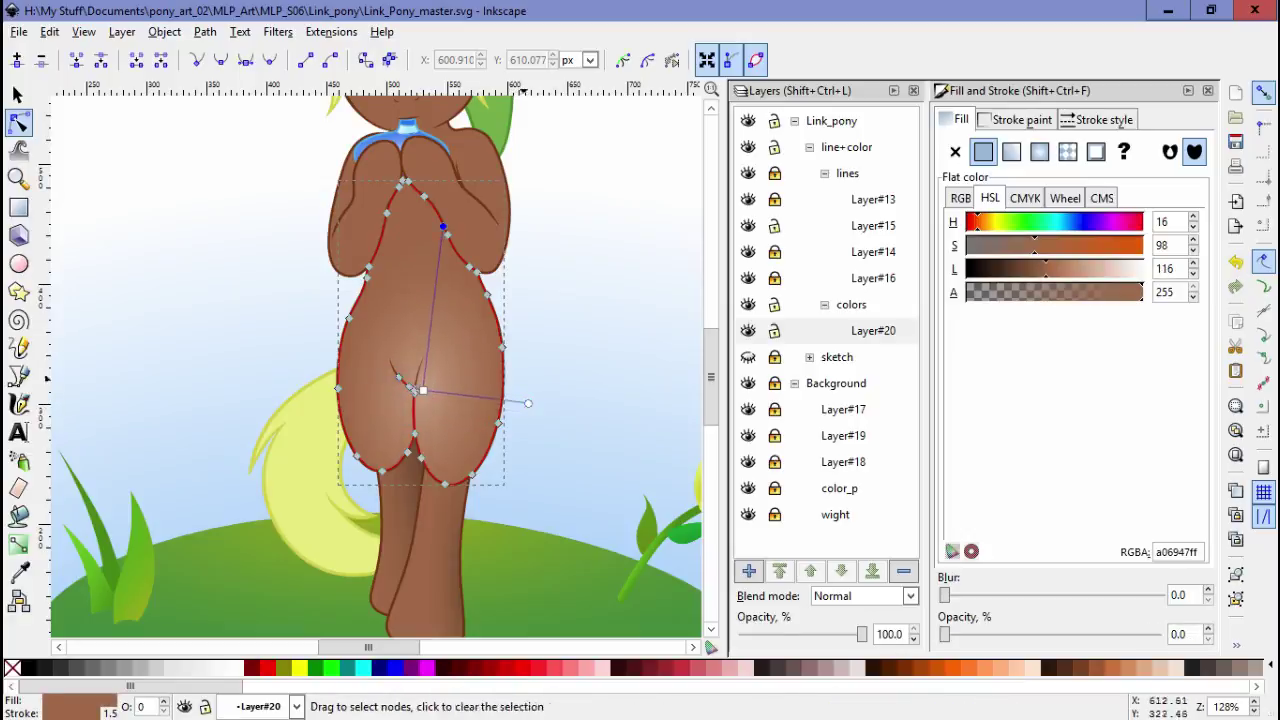
key("Escape")
left_click(415, 390)
left_click_drag(423, 390, 492, 425)
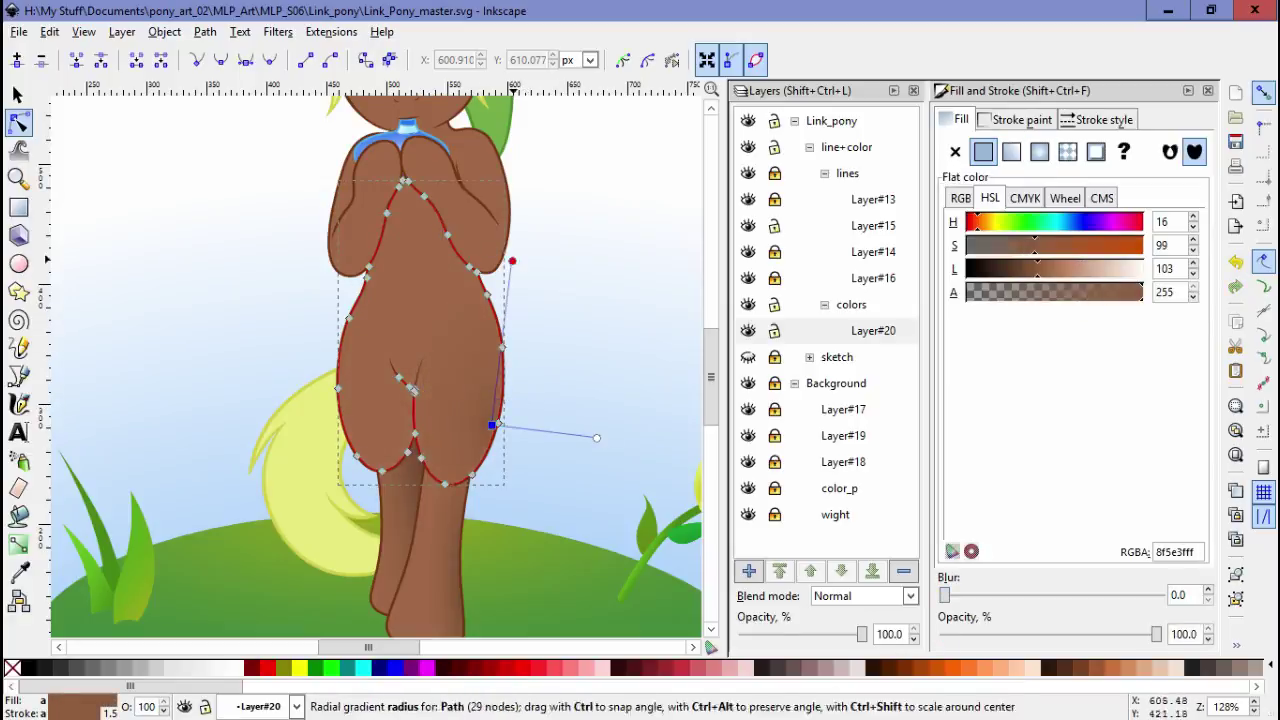
key("Escape")
left_click(415, 390)
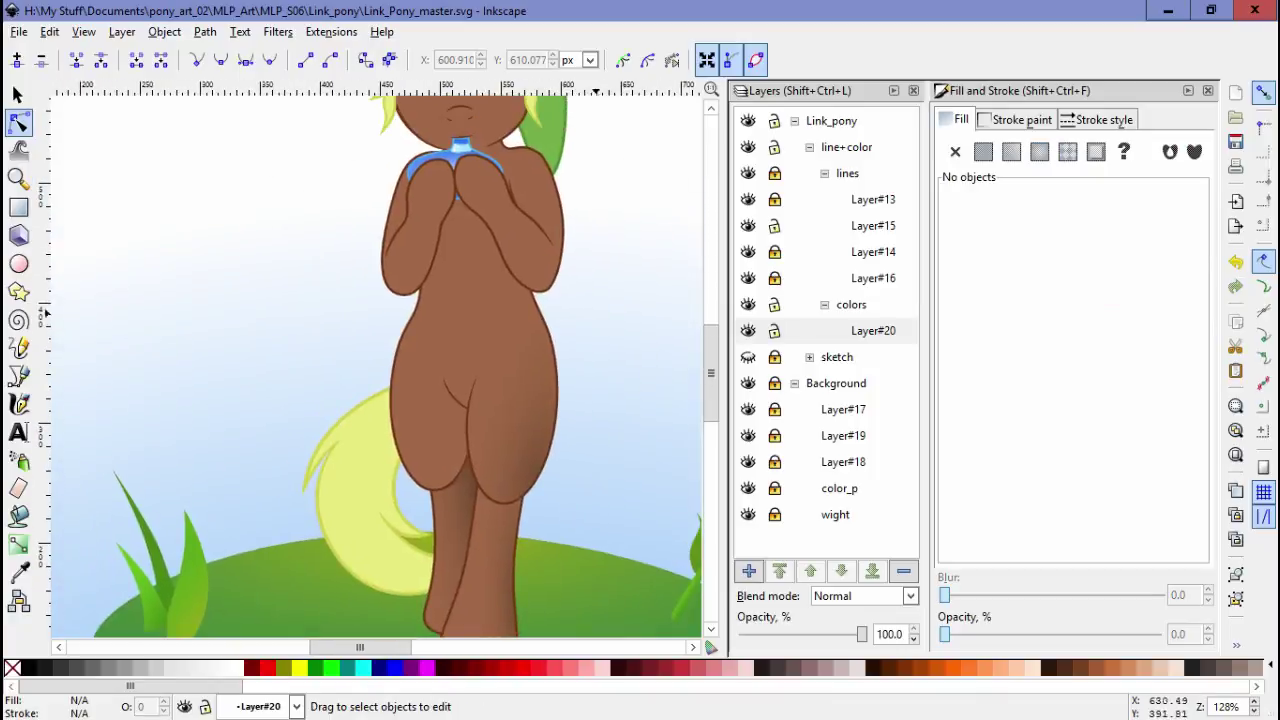
Rework the torso's radial gradient with a lighter brown center at the left hip, and lighten the front lower leg's shading
left_click(495, 400)
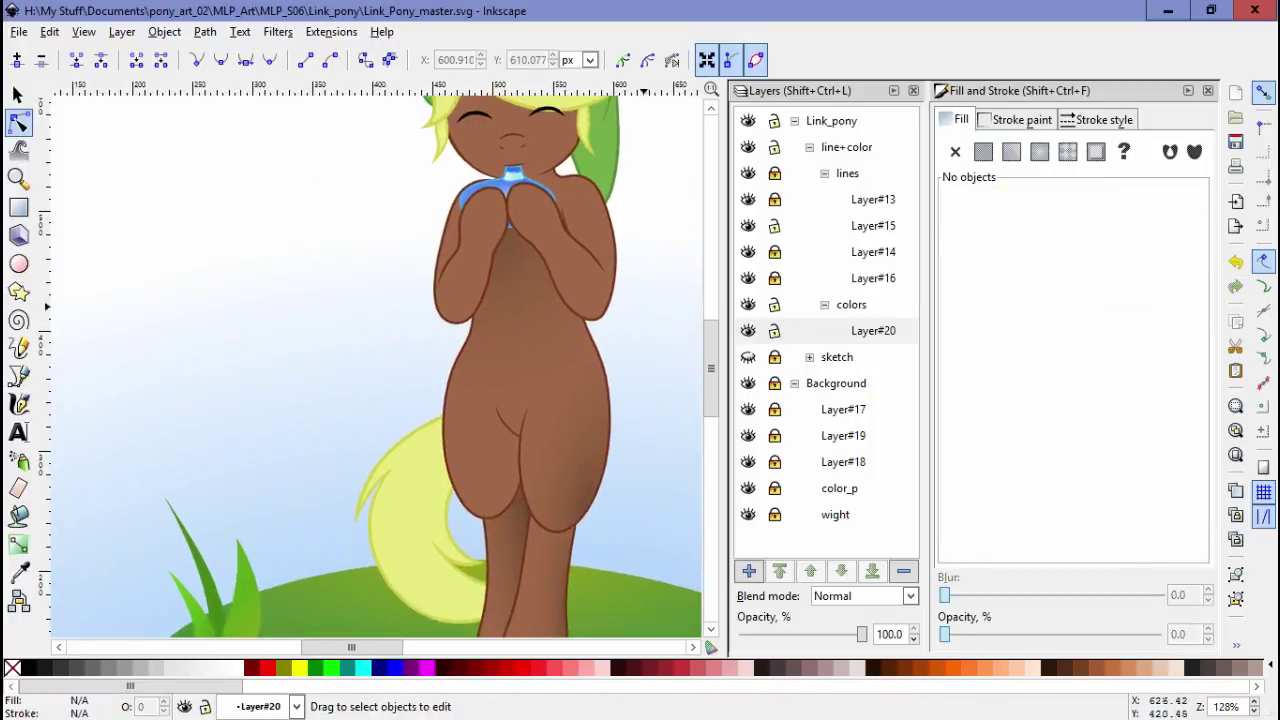
left_click(500, 400)
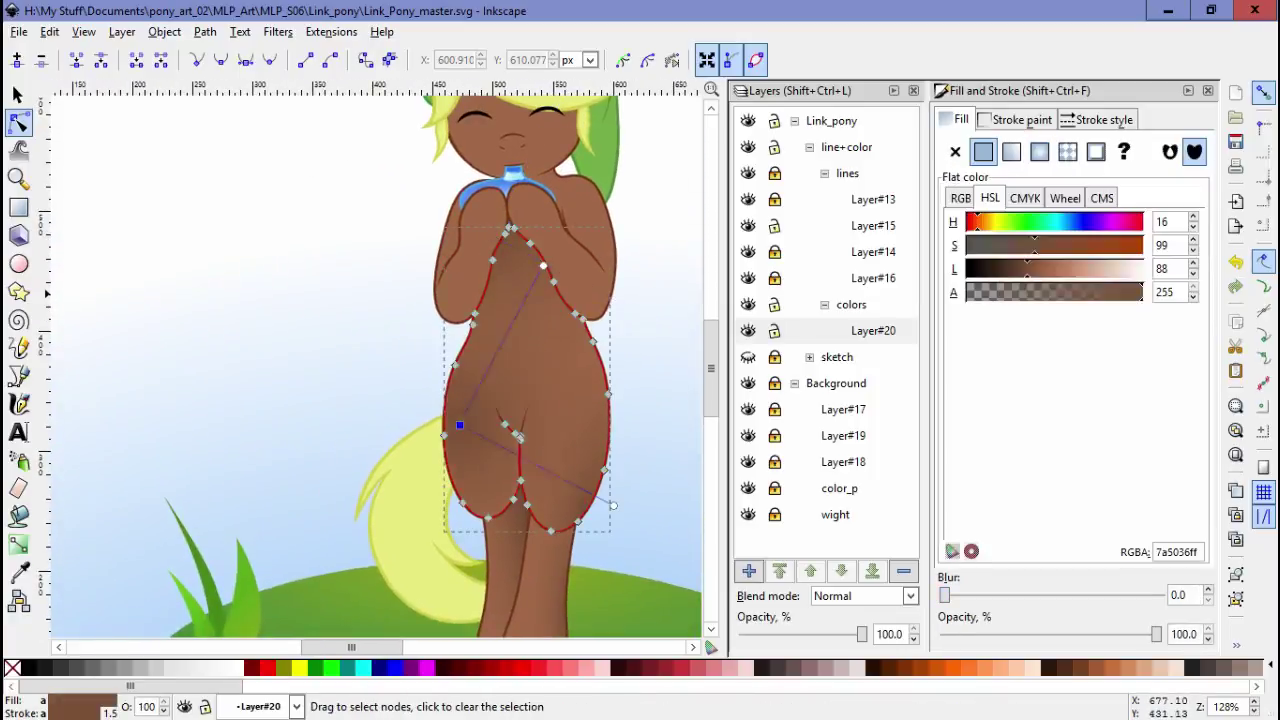
left_click_drag(543, 265, 506, 233)
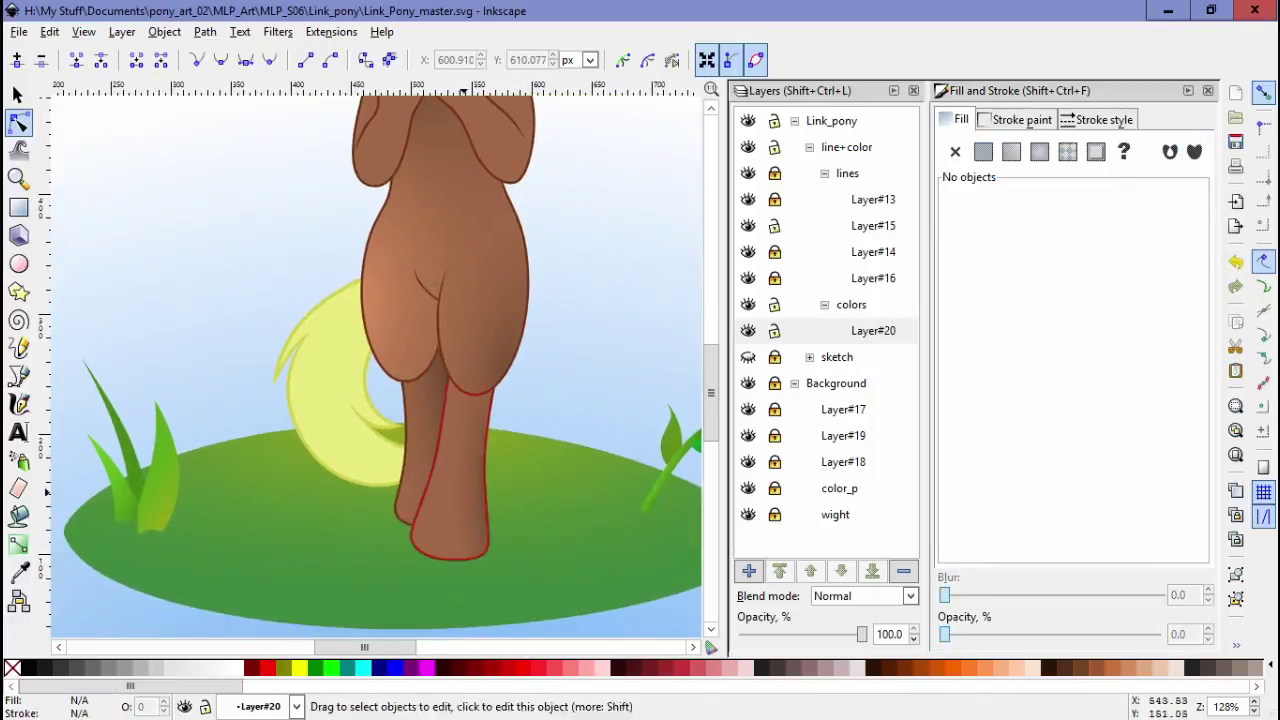
left_click(445, 470)
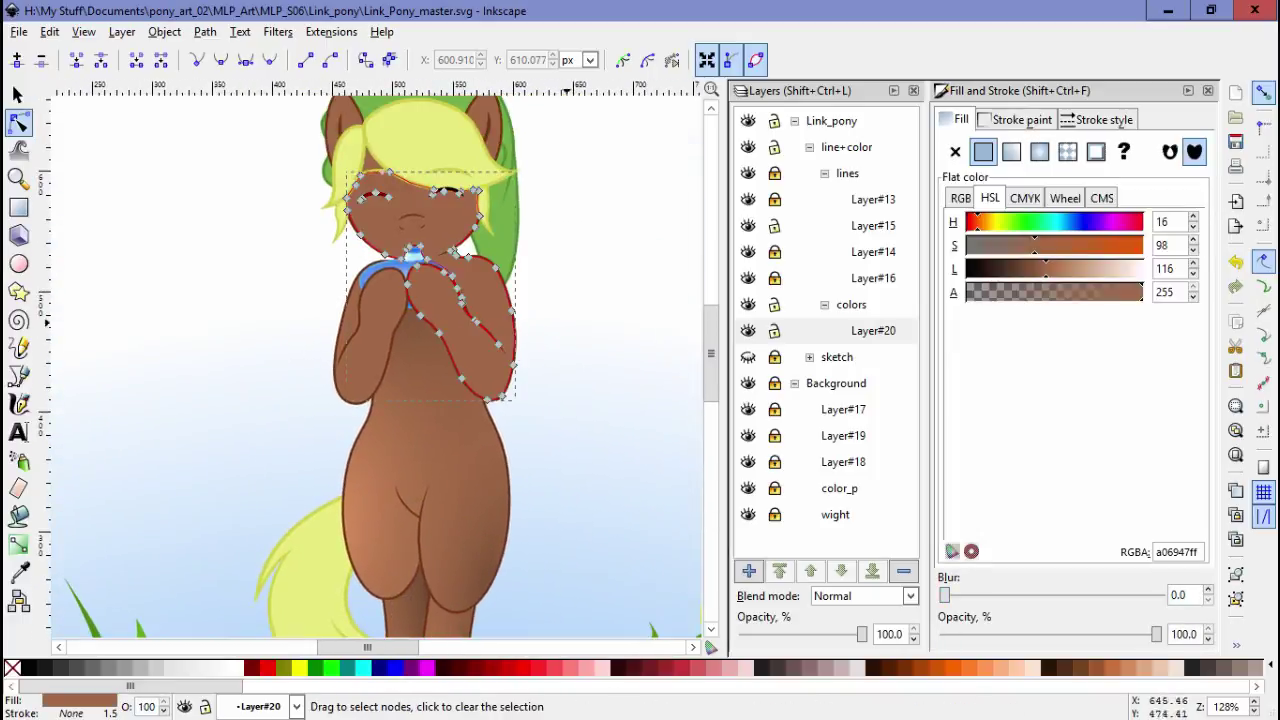
Give the combined head and arm shape a radial gradient fill centered at the right edge of the jaw
left_click(1039, 151)
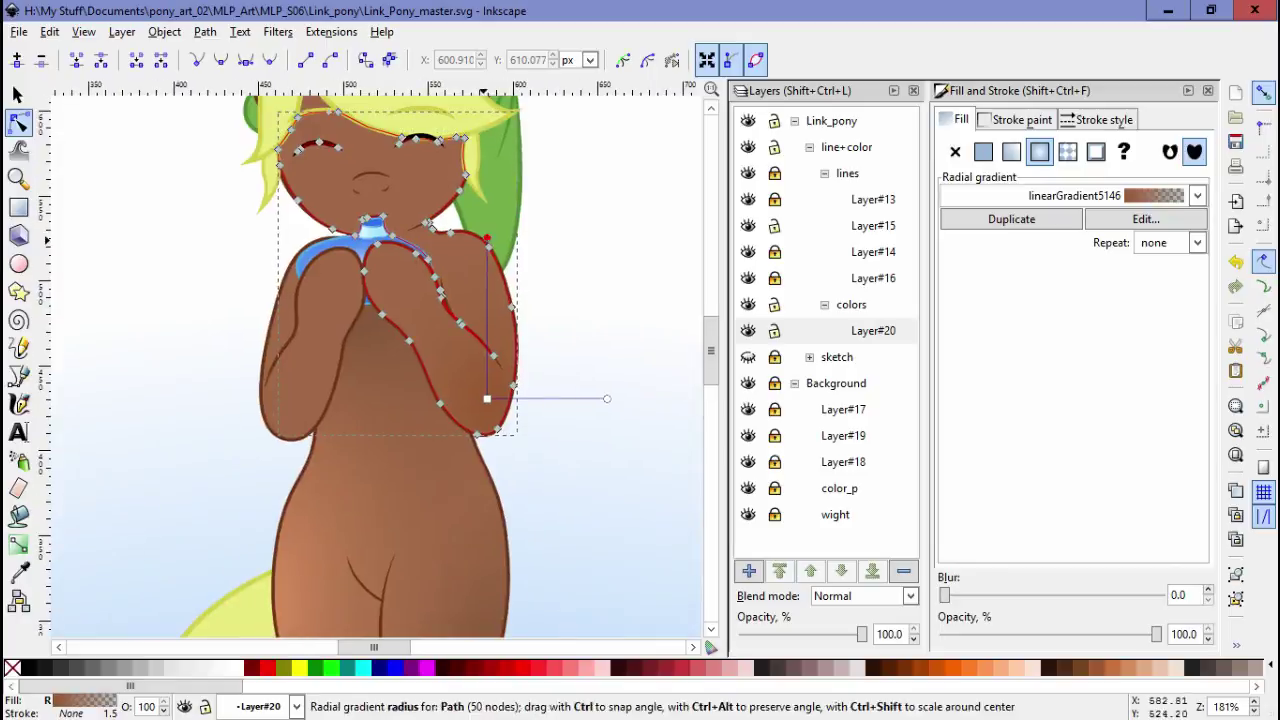
key("Escape")
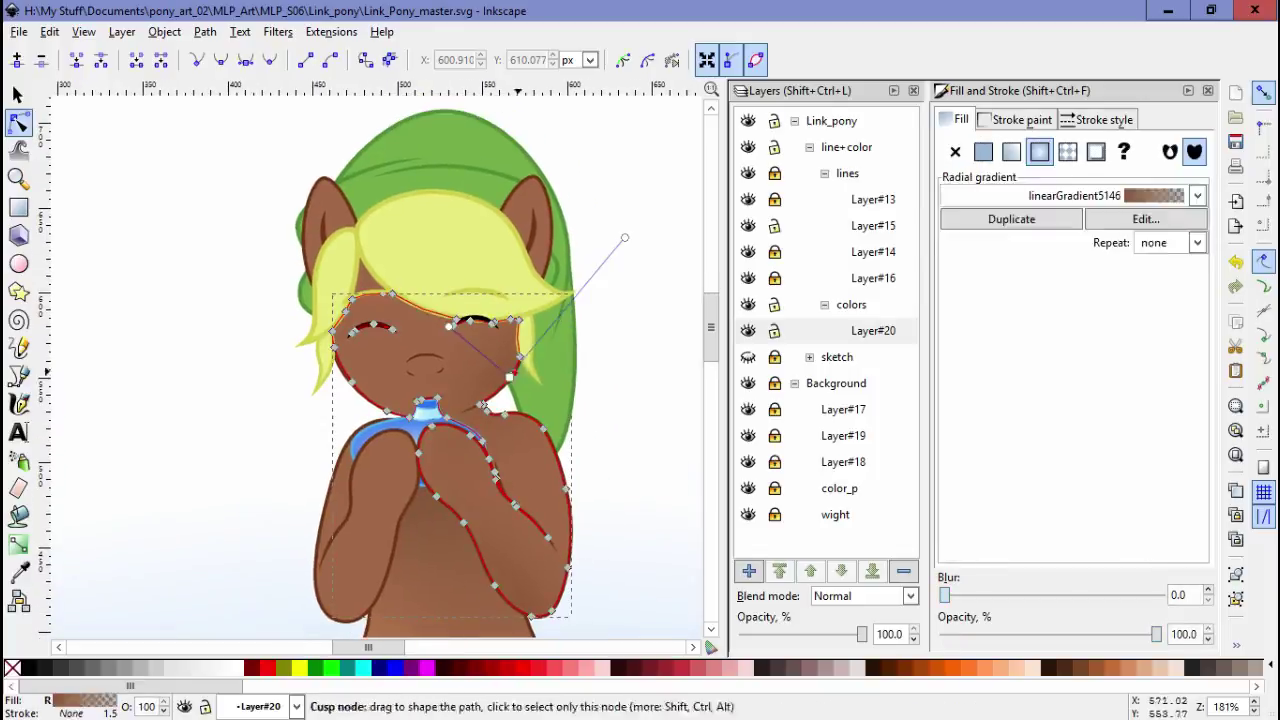
key("Escape")
key("Escape")
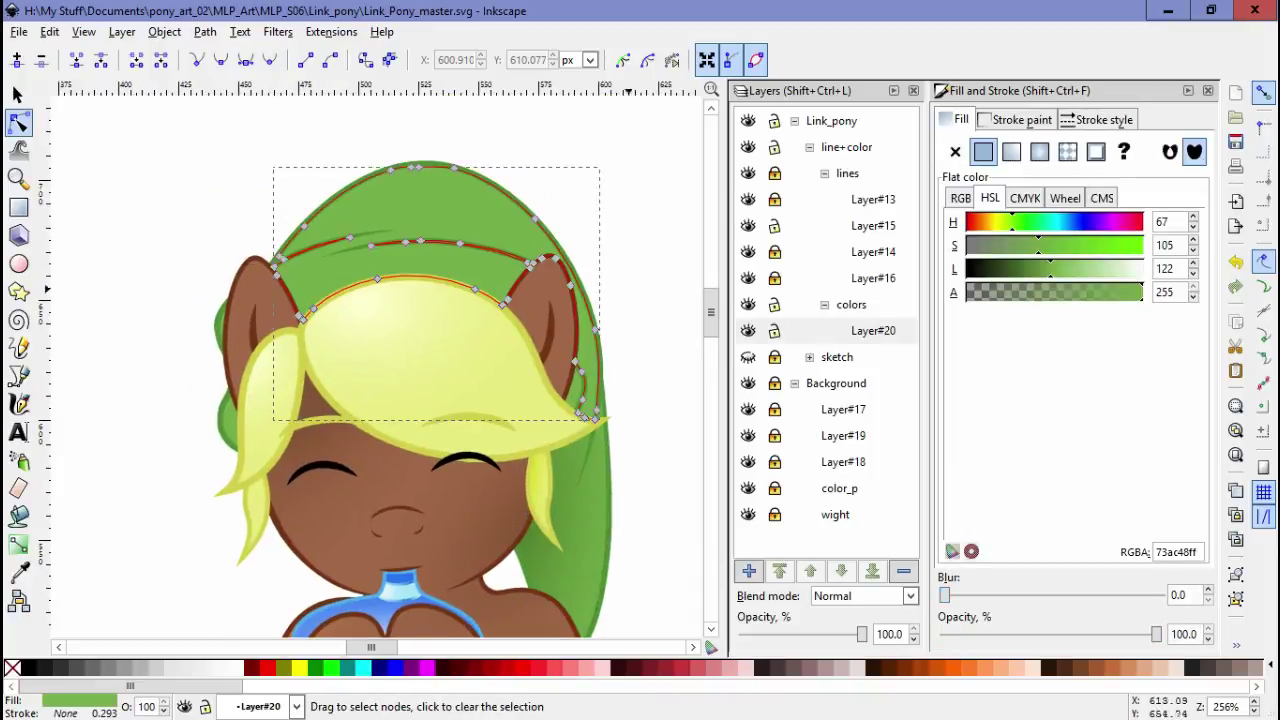
Merge the green hat pieces into one path and shade it with a radial gradient, center 487c21ff beside the right ear
left_click(205, 31)
left_click(245, 129)
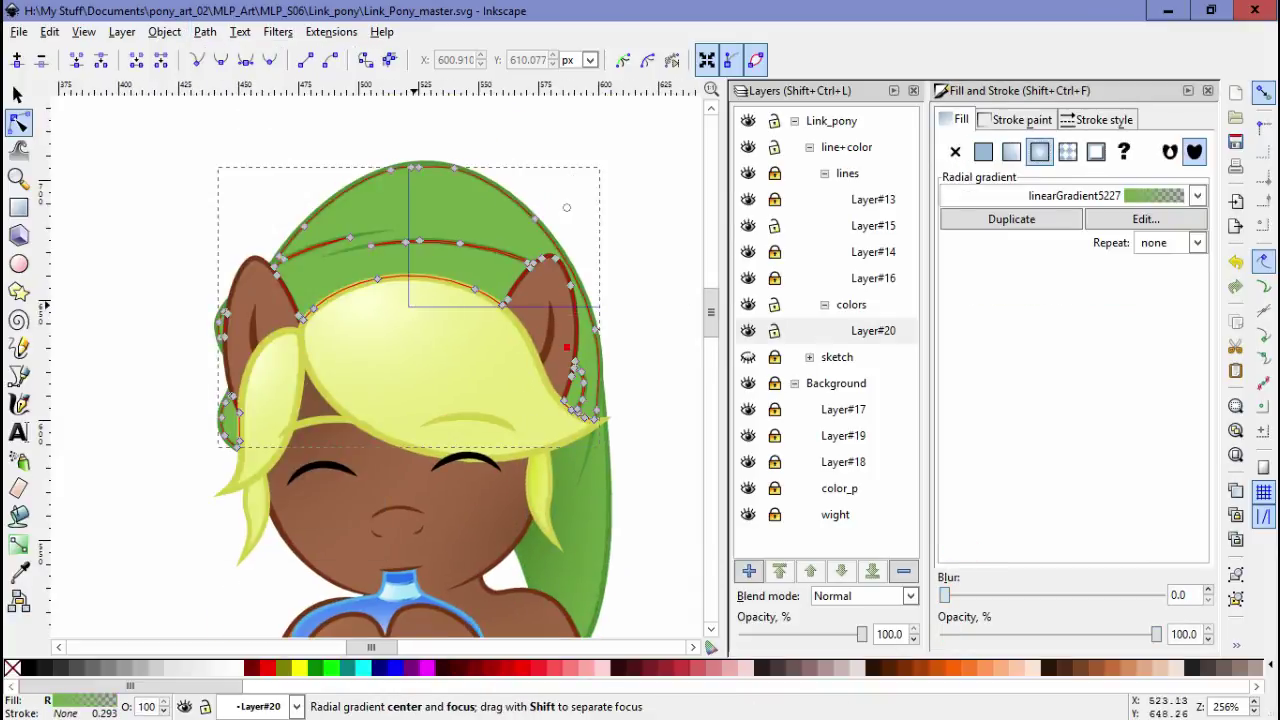
left_click_drag(566, 347, 458, 392)
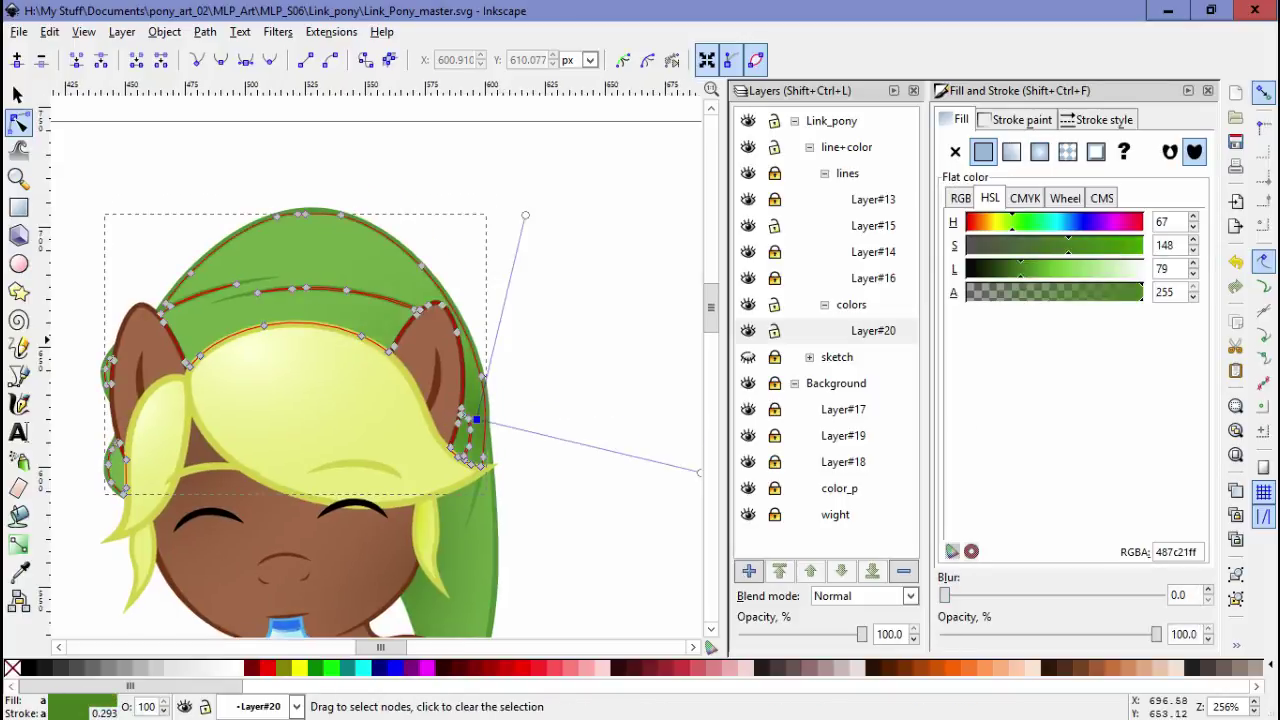
key("Escape")
Shade the hat's hanging end with a radial gradient, placing its 497728ff center beside the cheek hair
left_click(560, 450)
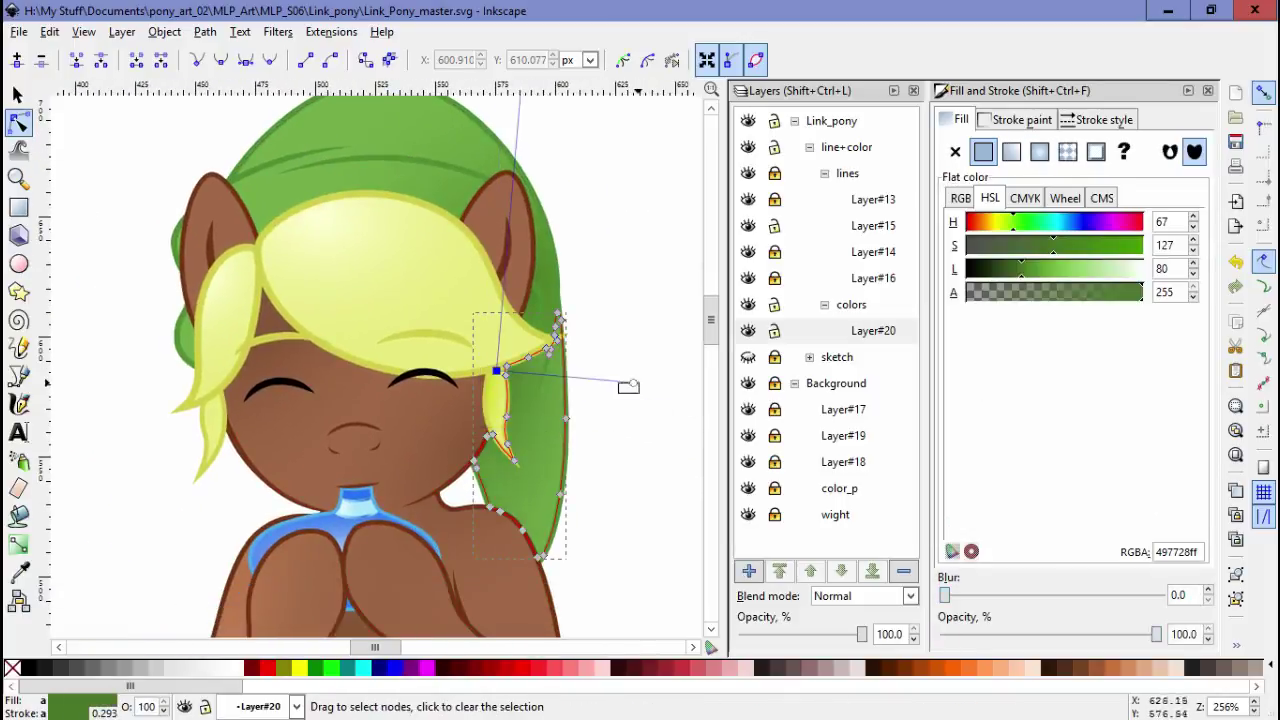
key("Escape")
key("minus")
left_click(450, 300)
key("Escape")
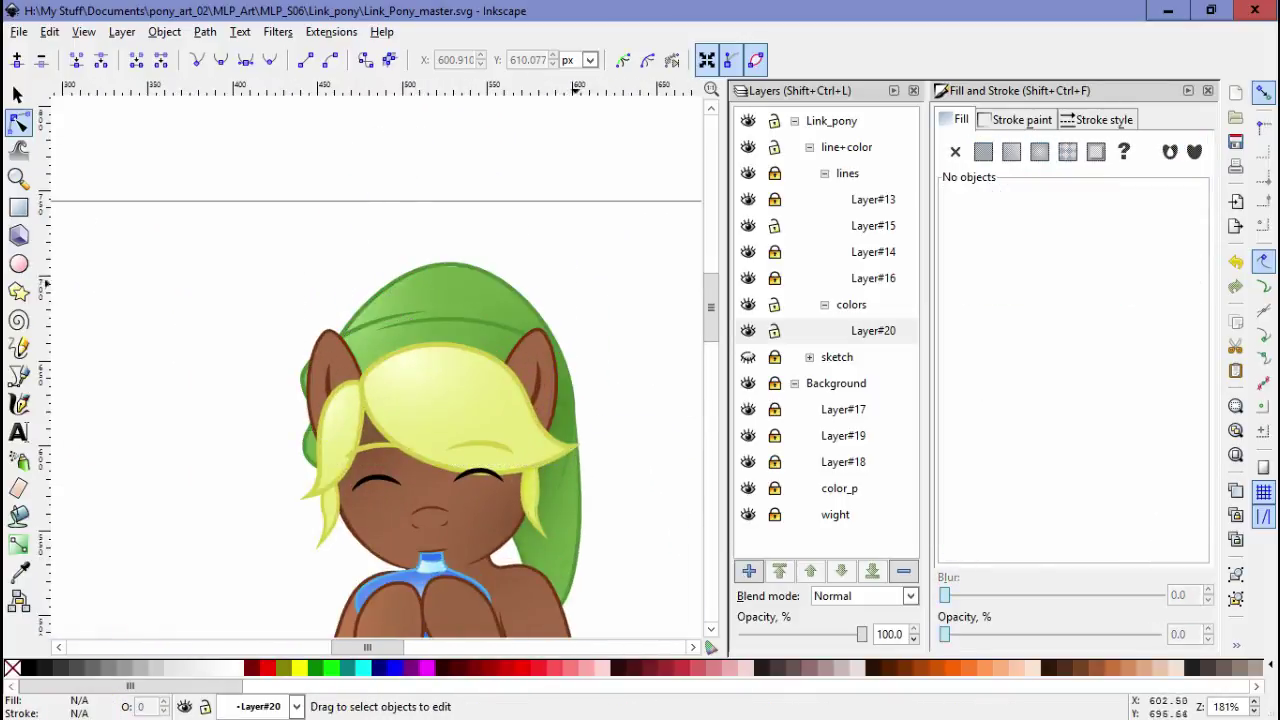
key("minus")
key("minus")
key("plus")
key("plus")
left_click(320, 320)
key("Escape")
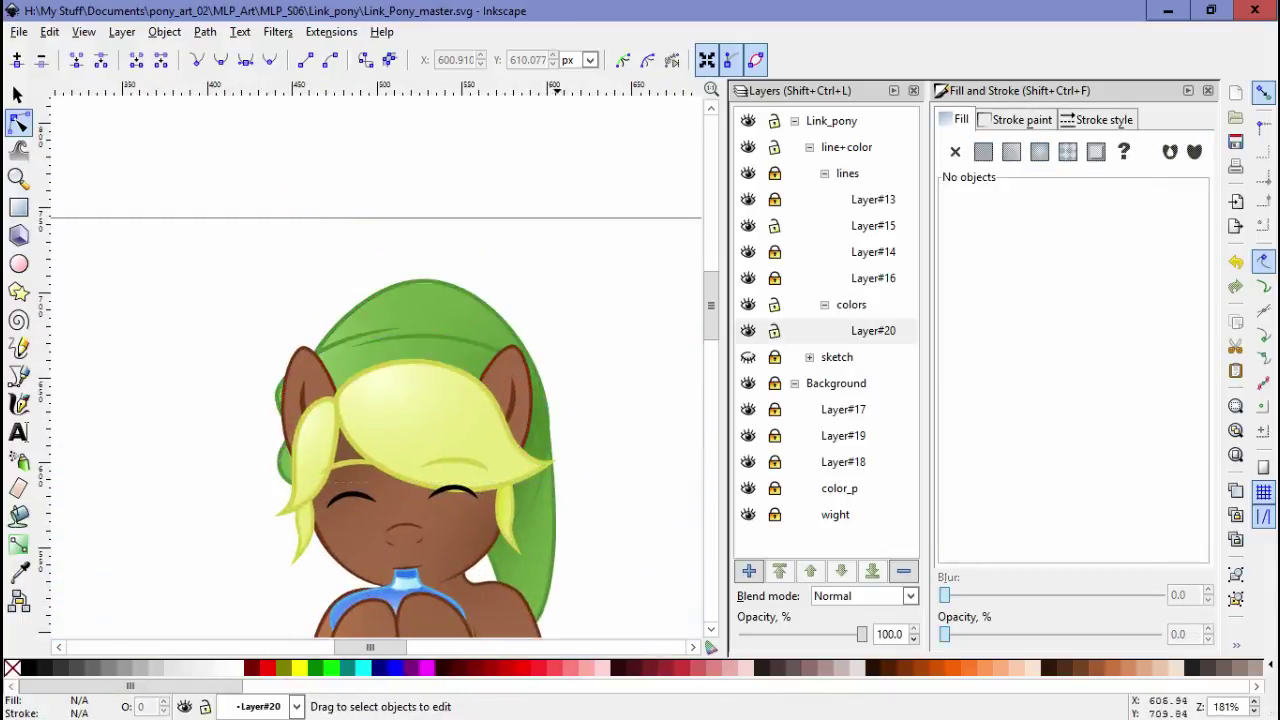
left_click(420, 330)
key("Escape")
Shade the tail with a radial gradient that has a pale yellow center near its upper end, and save the drawing
key("5")
scroll(343, 500, "up", 3)
left_click(343, 500)
left_click(343, 500)
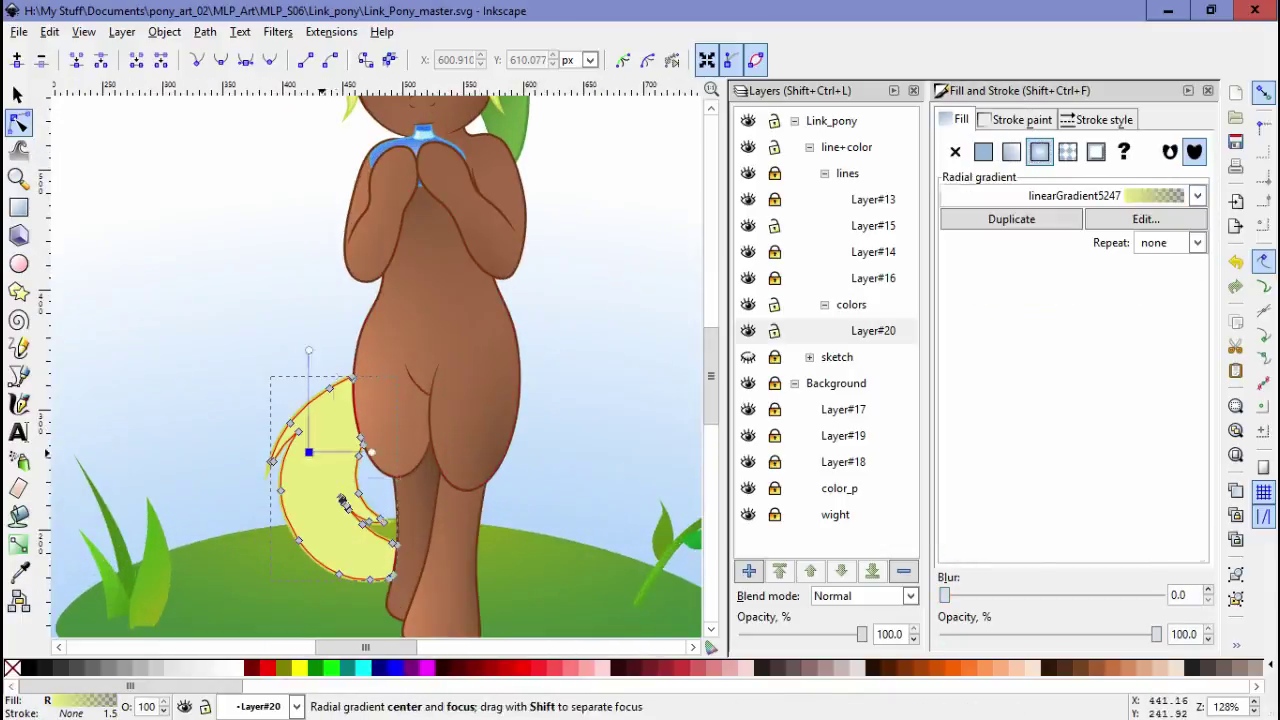
left_click(309, 452)
key("Escape")
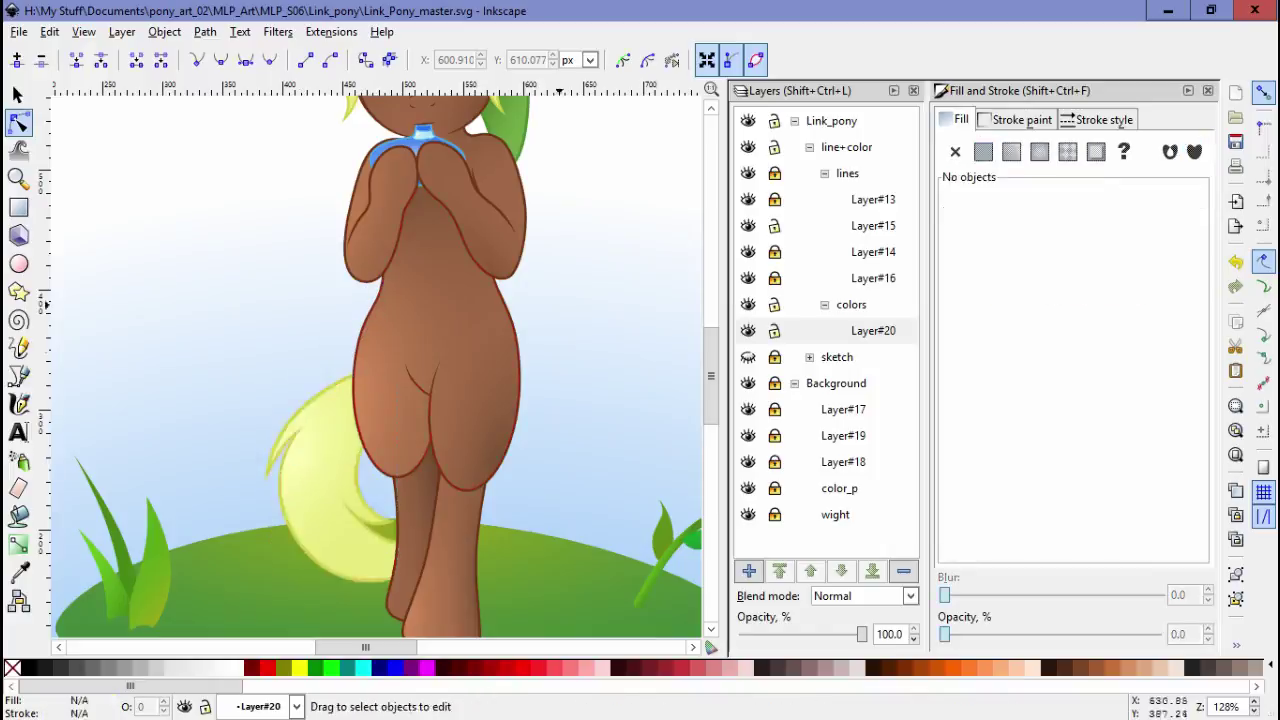
left_click(340, 470)
left_click(300, 447)
key("Escape")
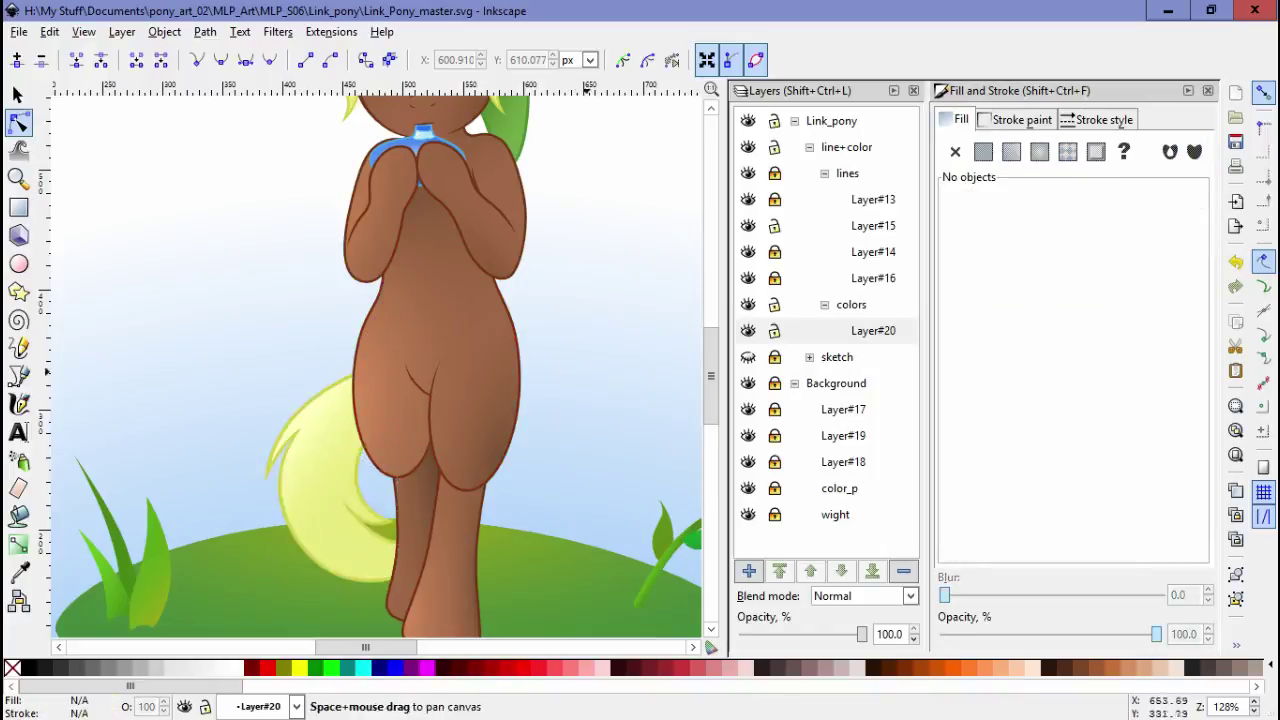
key("ctrl+s")
Draw a closed teardrop shape about 37 by 63 px between the hip crease lines and fill it with the body's brown gradient
key("5")
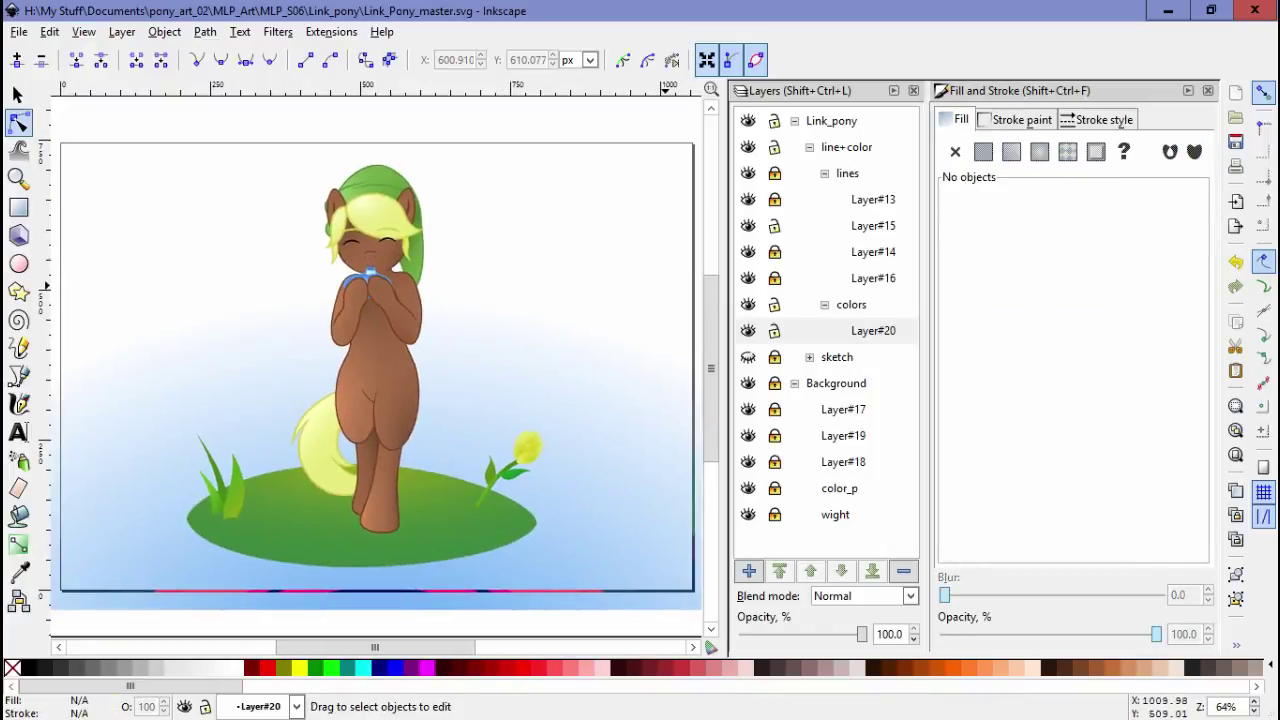
scroll(372, 376, "up", 6, "ctrl")
key("b")
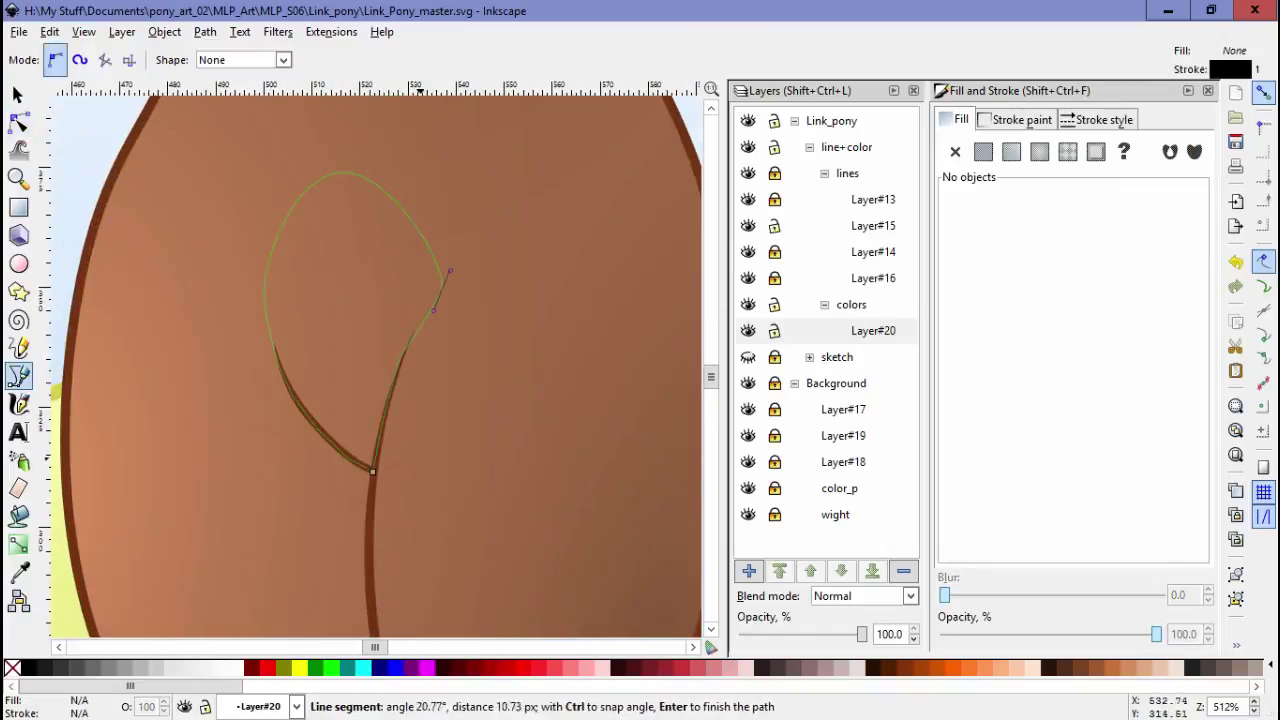
left_click(372, 471)
key("n")
scroll(371, 465, "down", 5, "ctrl")
key("d")
left_click_drag(288, 345, 288, 345)
key("grave")
key("s")
key("ctrl+shift+v")
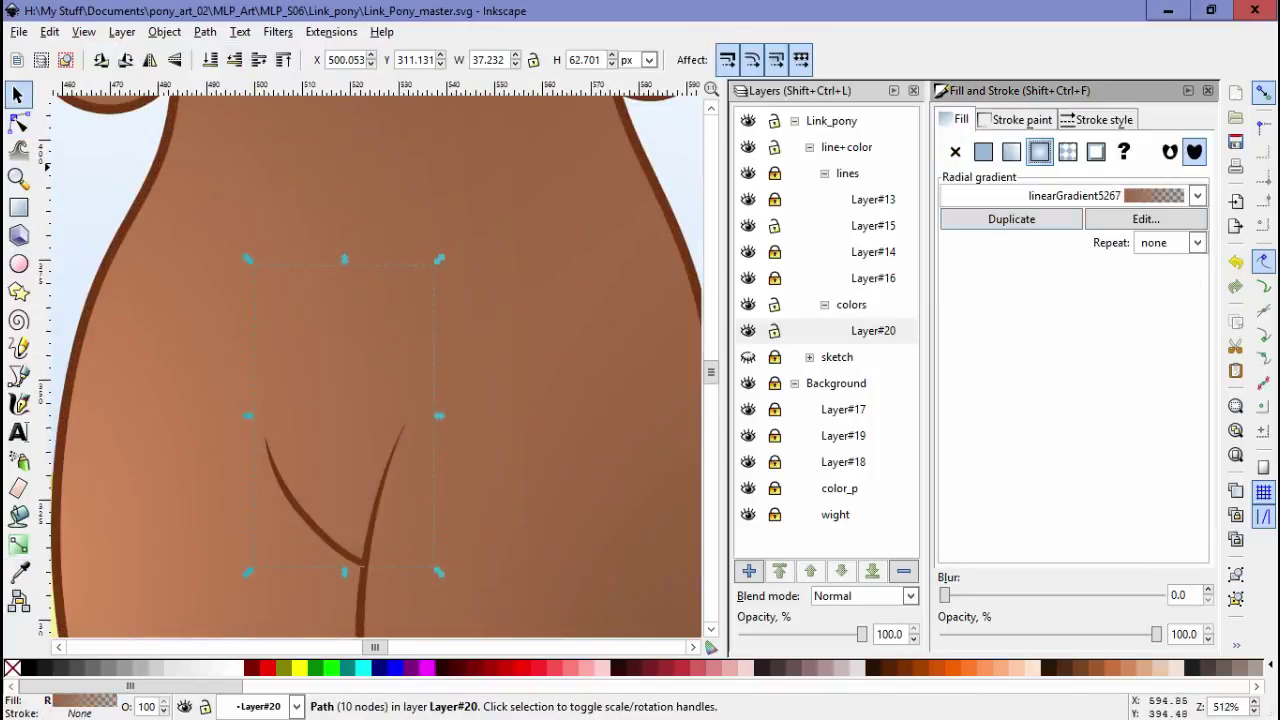
Set the crease shape's radial gradient center to dark brown 6b4630ff and place it on the left crease line
key("n")
left_click_drag(294, 525, 353, 568)
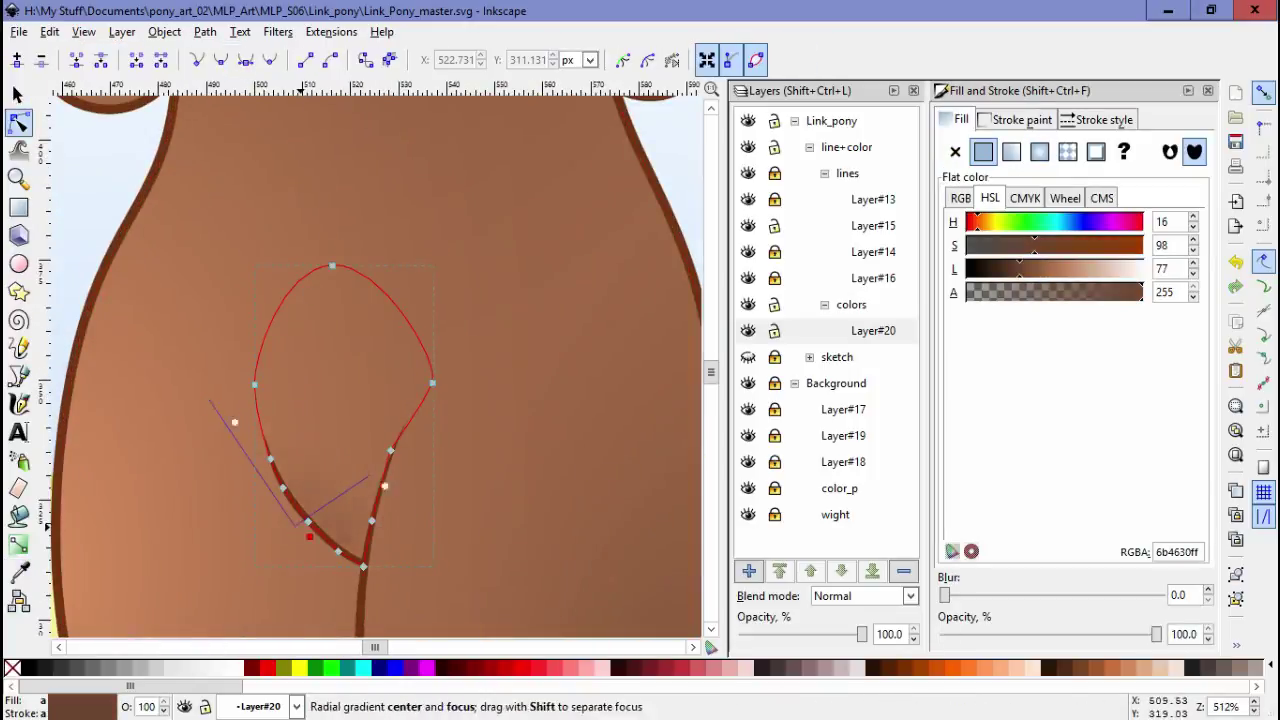
key("Escape")
key("grave")
Copy the torso shape onto a new layer above Layer#20 in the colors group, and hide that layer
left_click(400, 300)
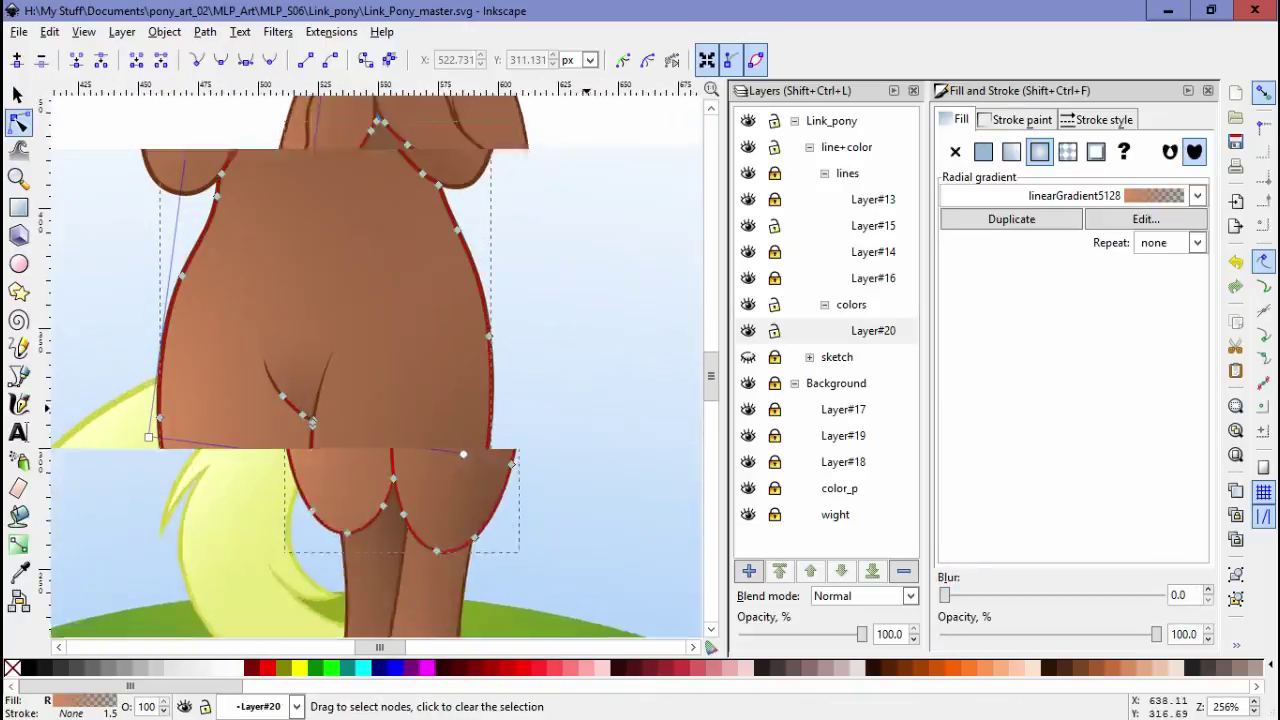
key("3")
key("Escape")
left_click(310, 415)
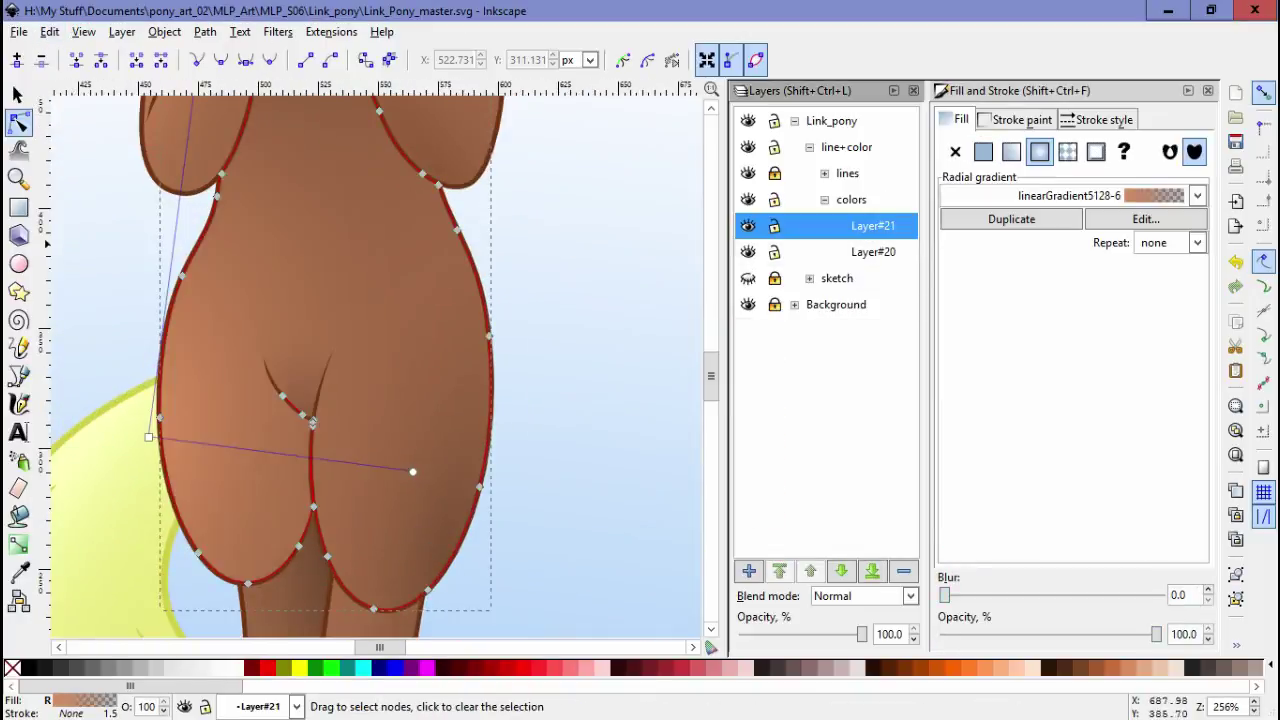
key("3")
left_click(240, 233)
key("Escape")
Refine the crease shading by adjusting its nodes to the right crease line and moving the gradient center below the junction
key("grave")
key("3")
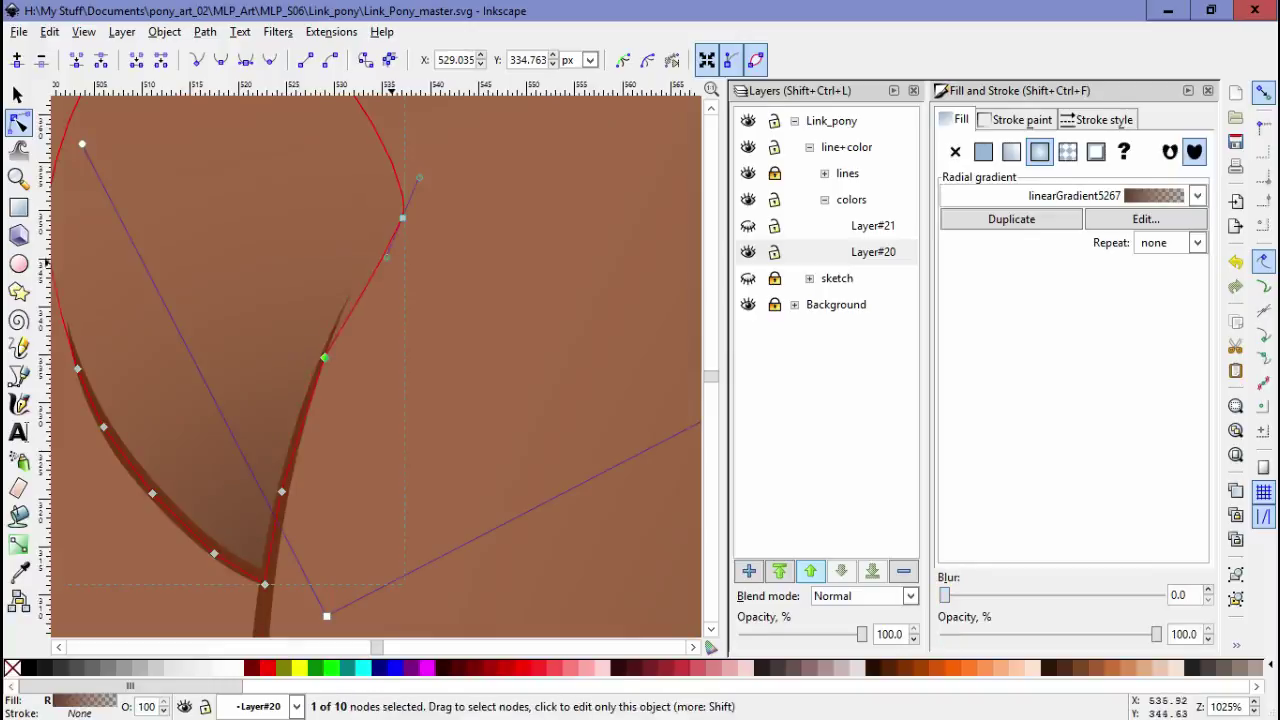
key("Escape")
key("grave")
Recolor the curved line above the nostrils white
scroll(376, 360, "up", 5)
key("3")
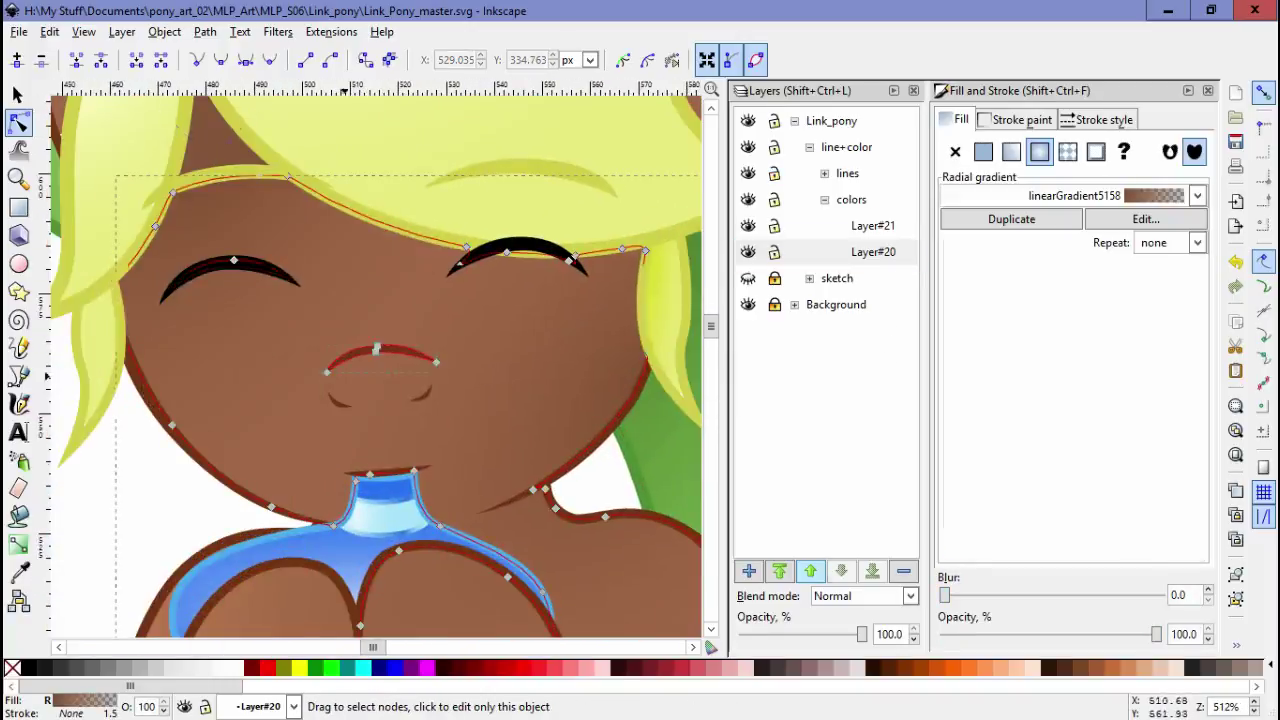
key("grave")
key("d")
key("b")
key("3")
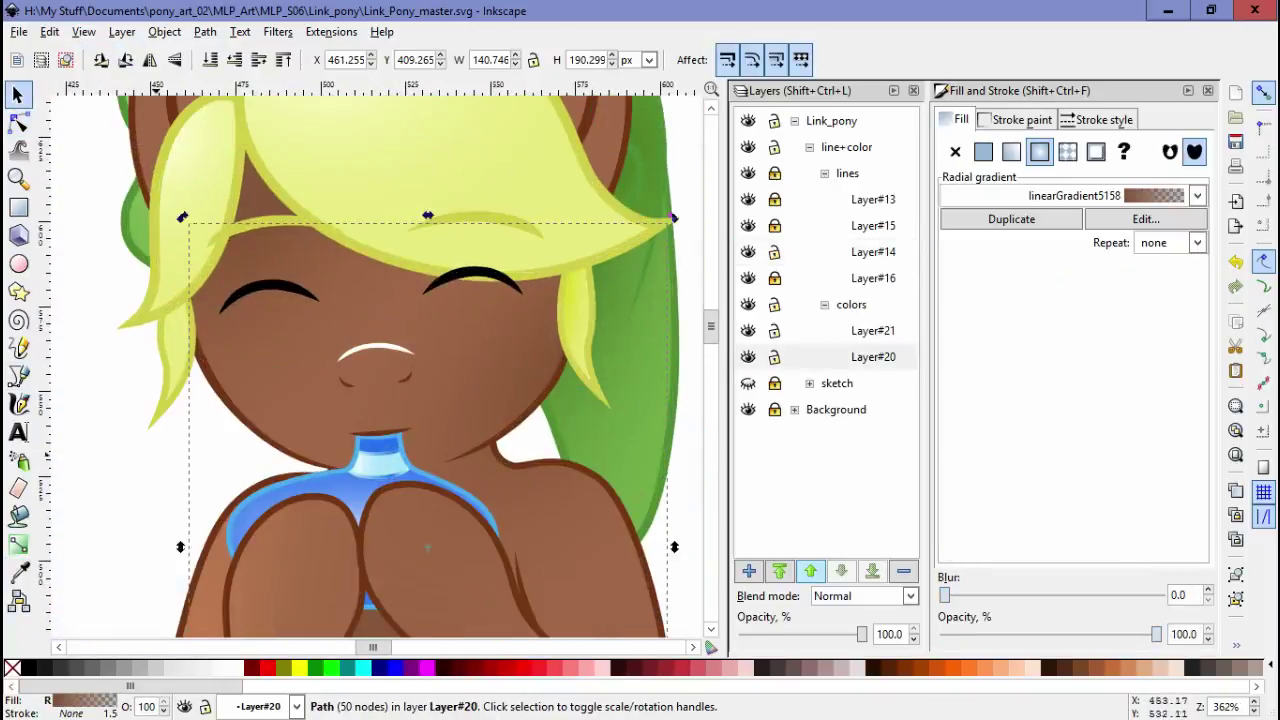
key("grave")
key("grave")
Draw a closed blaze shape from the hair fringe down between the eyes to the white nose line
scroll(258, 372, "up", 3)
left_click(355, 348)
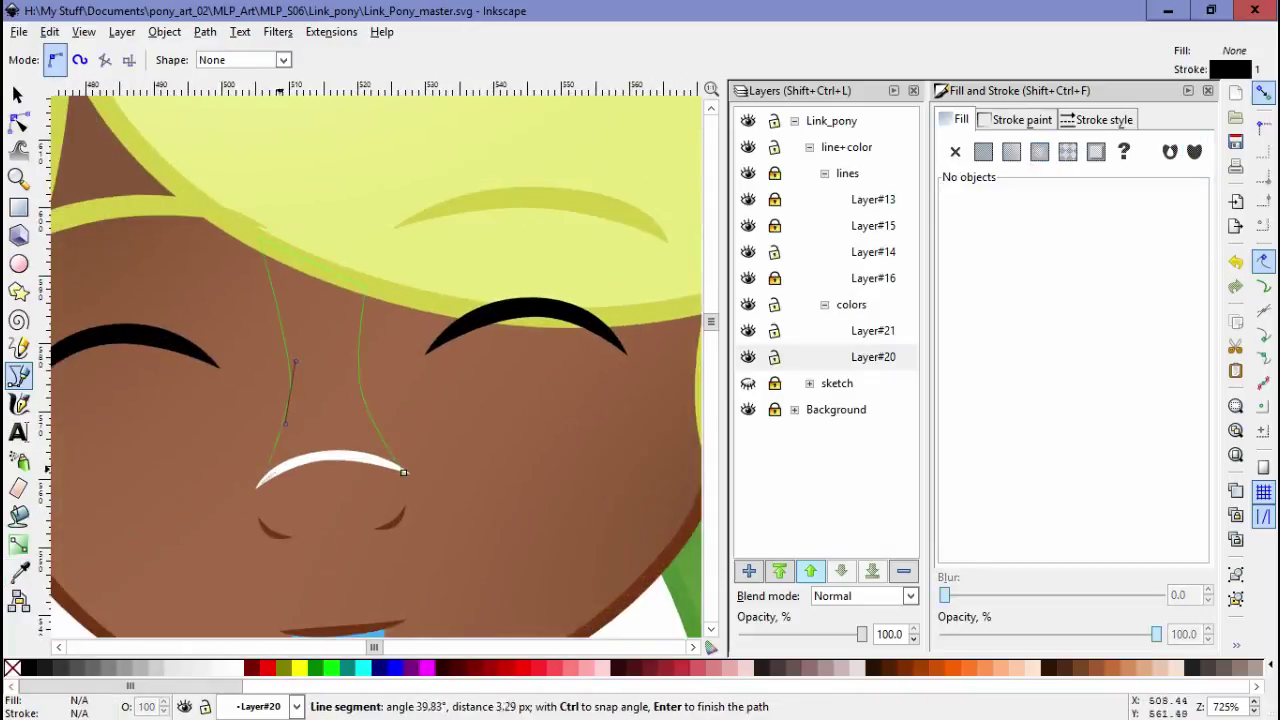
key("Escape")
key("n")
key("5")
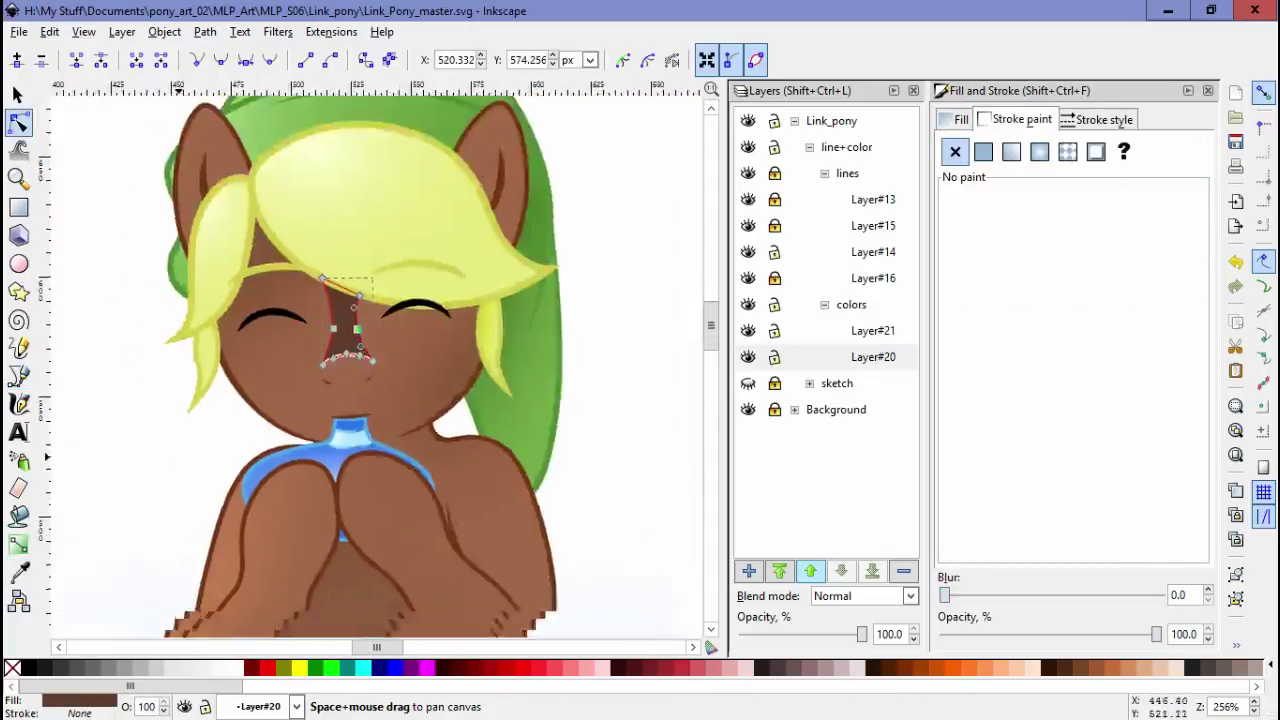
Fill the facial blaze with pale cream without a stroke and adjust its side nodes
key("space")
key("grave")
key("grave")
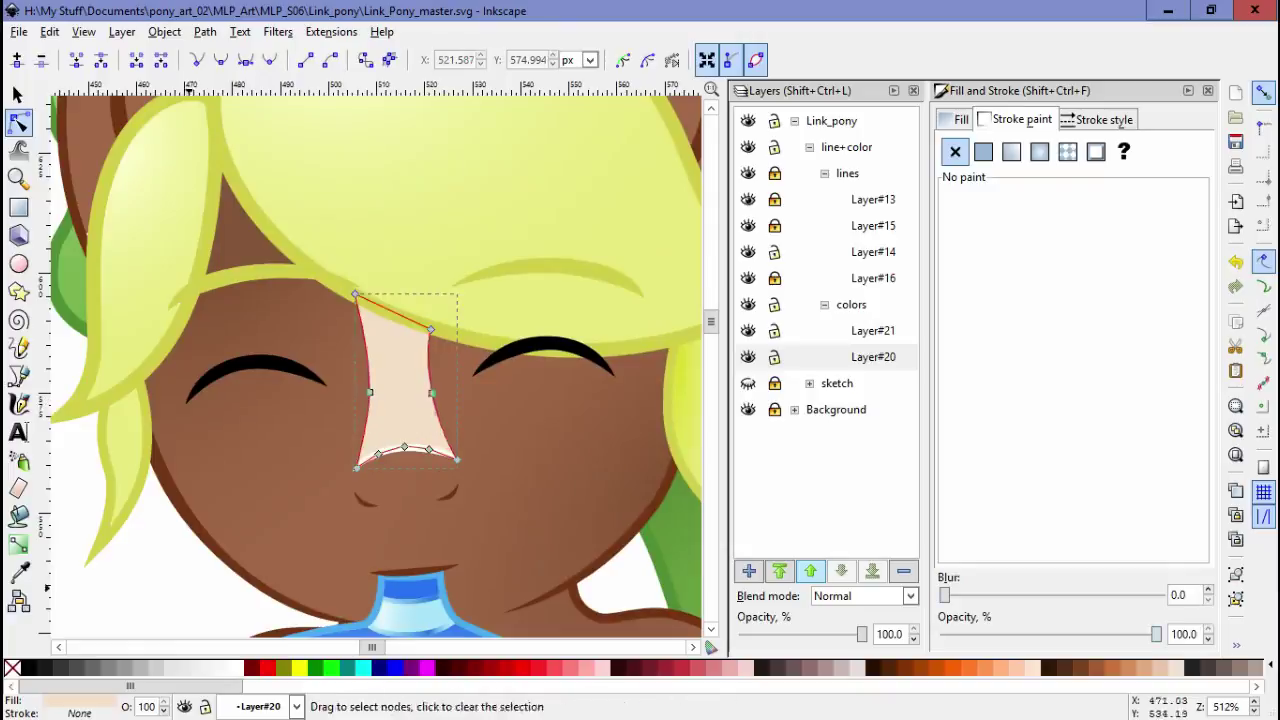
scroll(511, 469, "up", 1)
key("grave")
key("Escape")
key("grave")
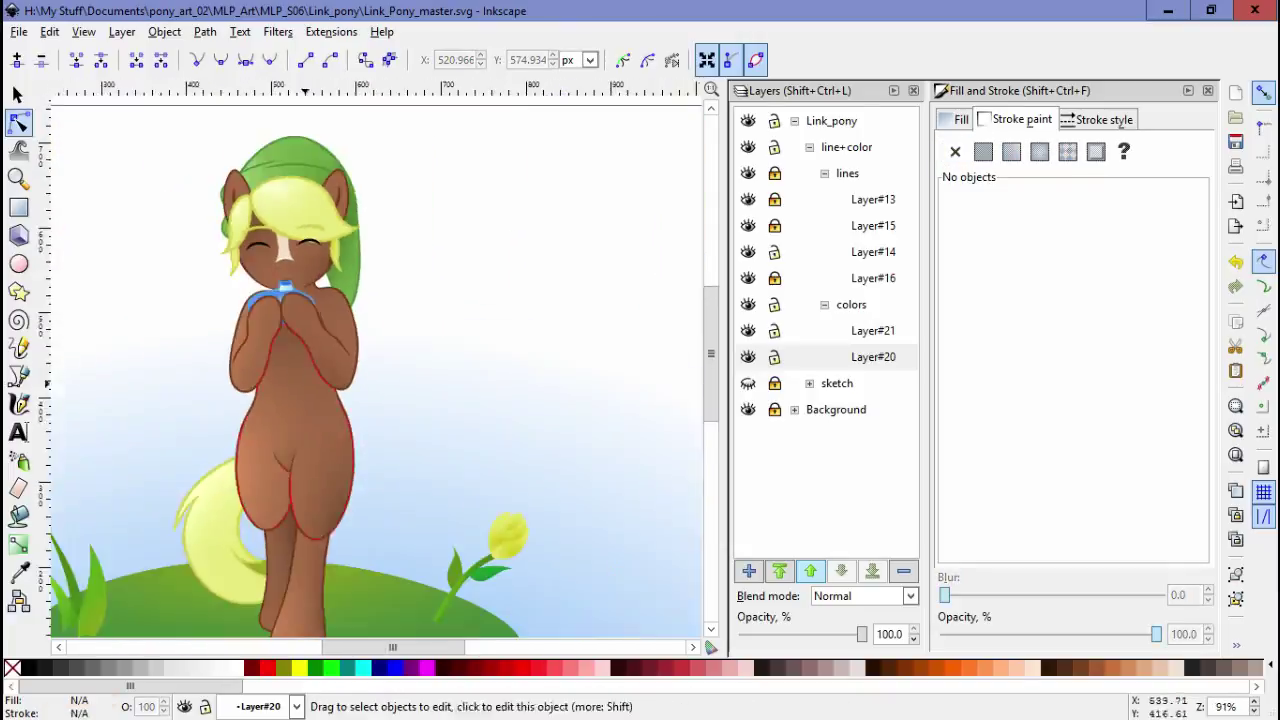
Enlarge both nostril marks on Layer#14
scroll(390, 272, "up", 8)
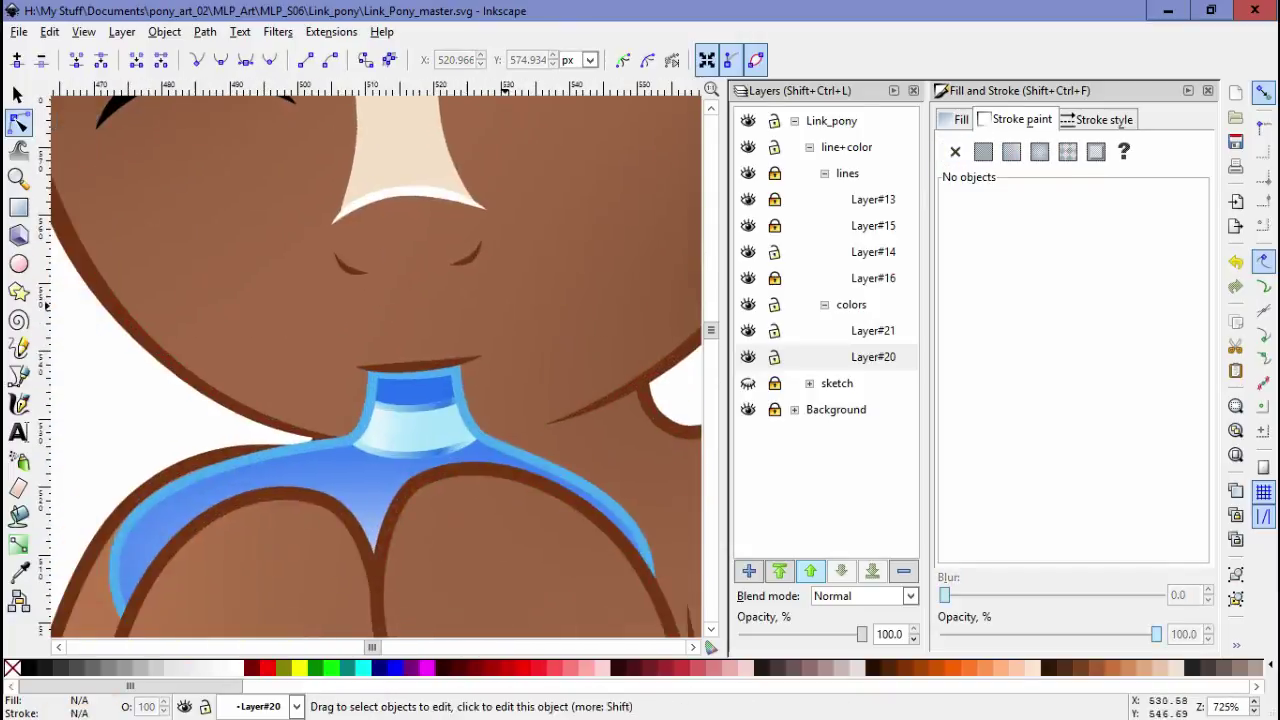
key("s")
left_click(385, 382)
scroll(497, 352, "down", 8)
key("Escape")
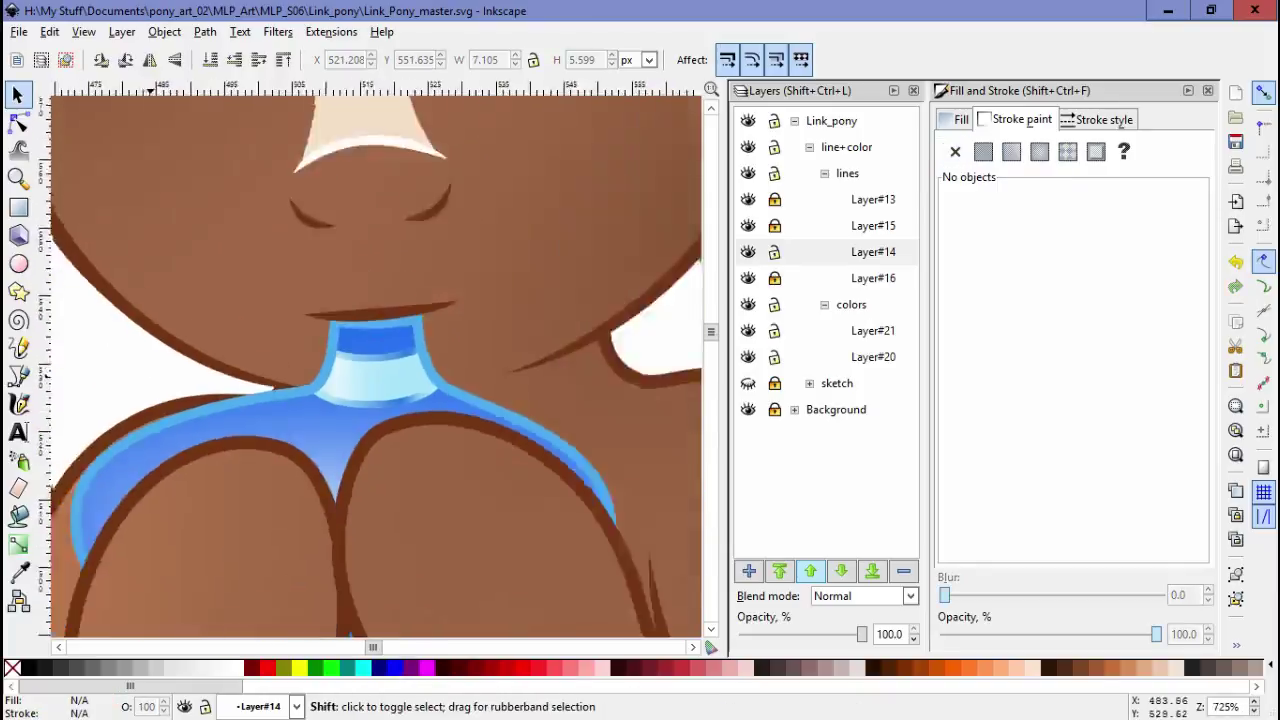
Hide Layer#21 and move the head shape's radial gradient center to the right jaw edge with darker brown 805033ff
scroll(534, 314, "up", 3)
scroll(409, 326, "up", 2)
key("n")
left_click(409, 326)
scroll(409, 326, "up", 1)
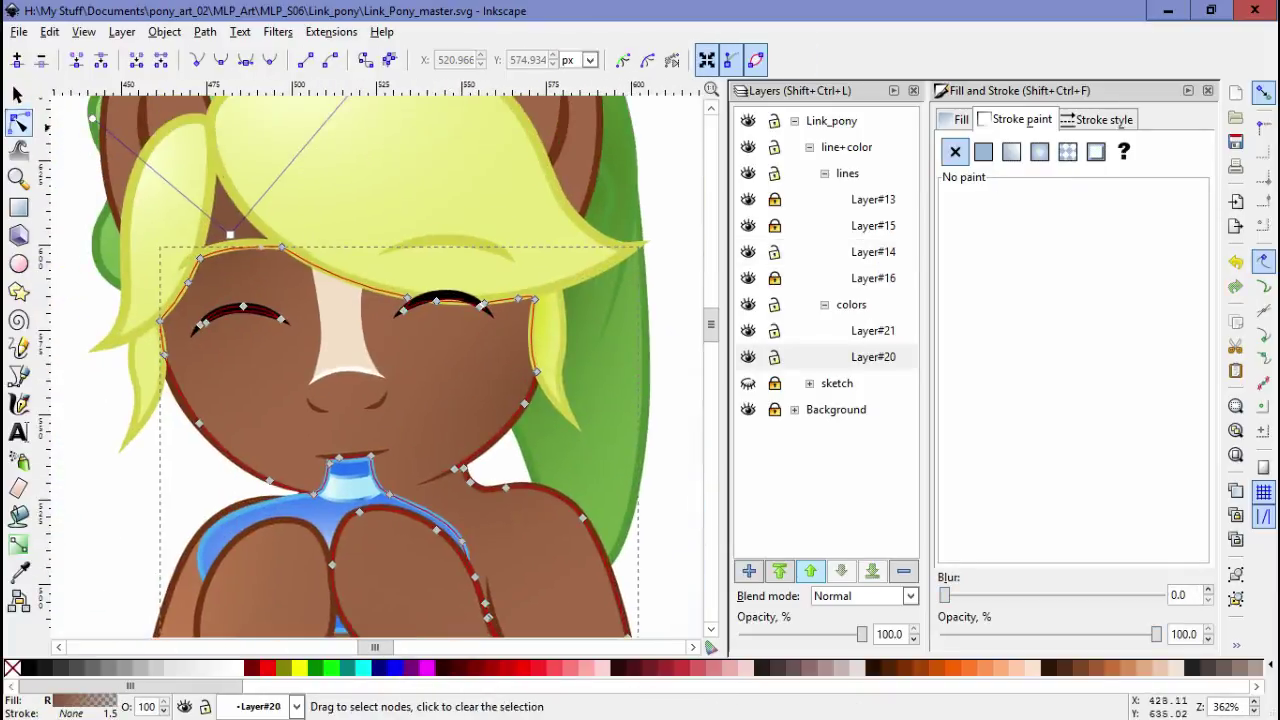
left_click(748, 330)
key("alt+e")
key("Escape")
left_click(440, 335)
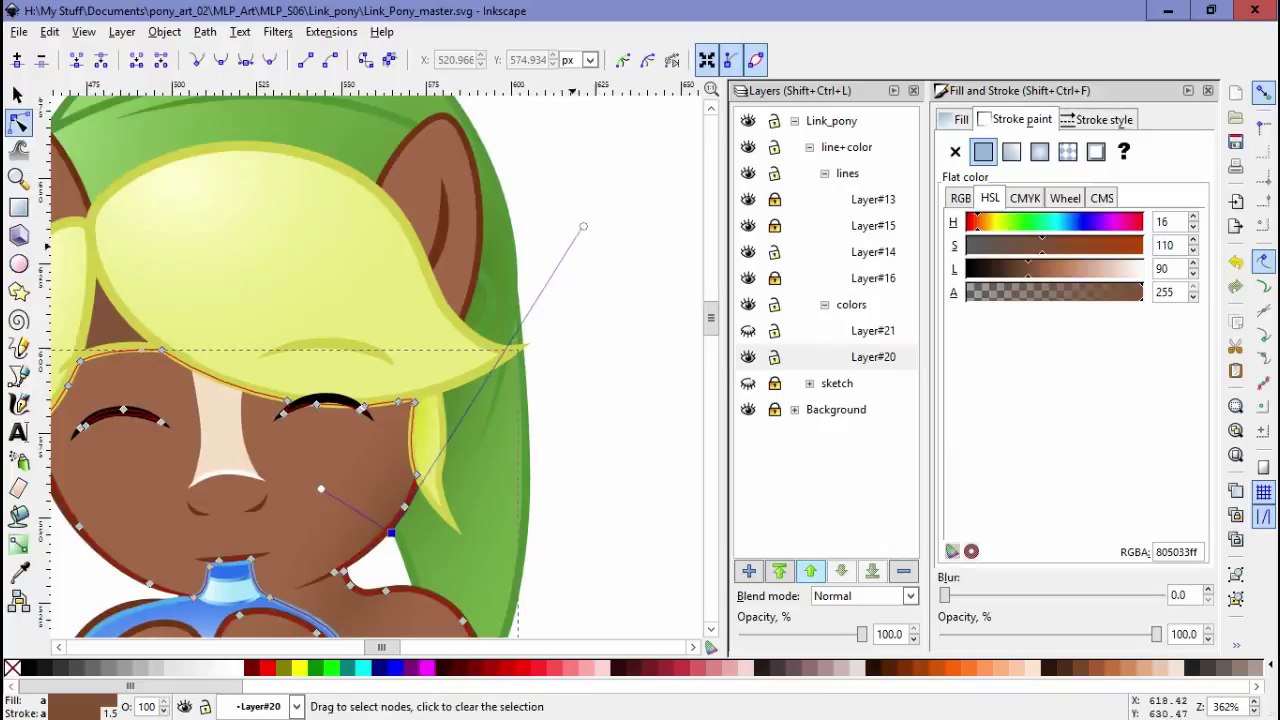
key("Escape")
Reshape the cream blaze by adjusting its upper-left corner and side nodes to make it narrower
scroll(562, 290, "down", 5)
scroll(370, 254, "up", 4)
scroll(362, 171, "up", 3)
left_click(330, 235)
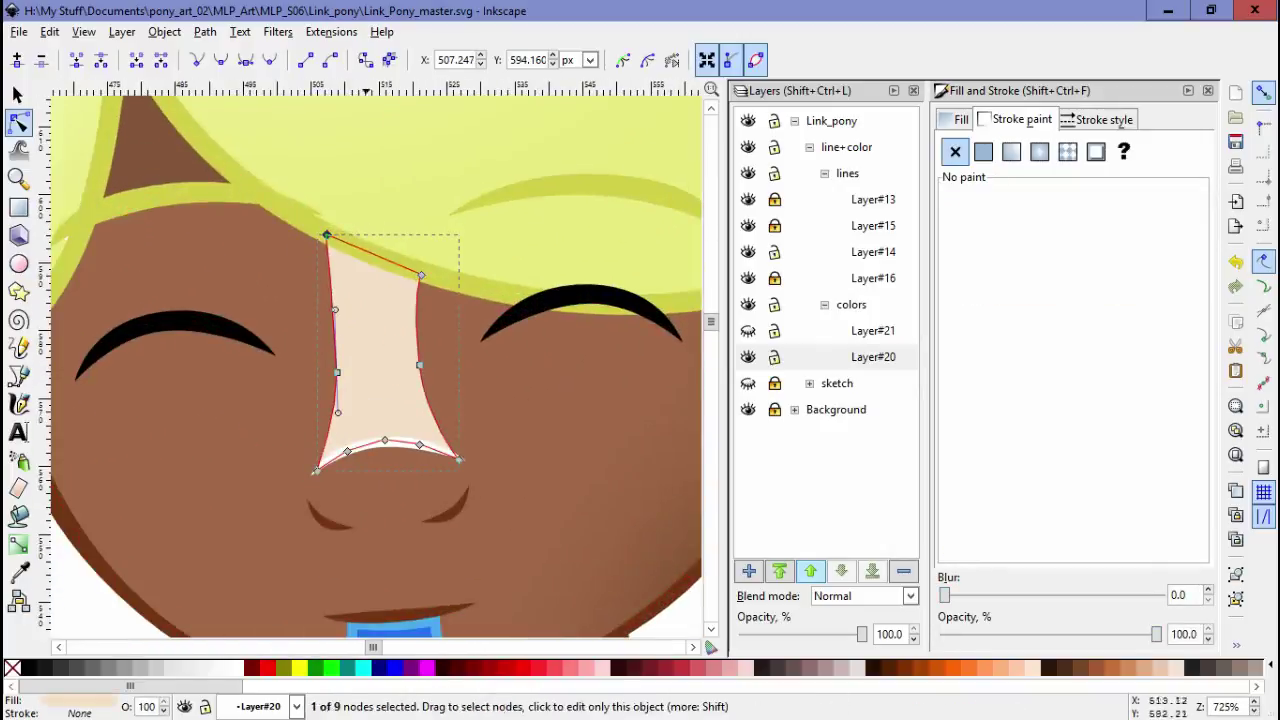
scroll(330, 235, "down", 1)
scroll(173, 428, "down", 1)
key("Escape")
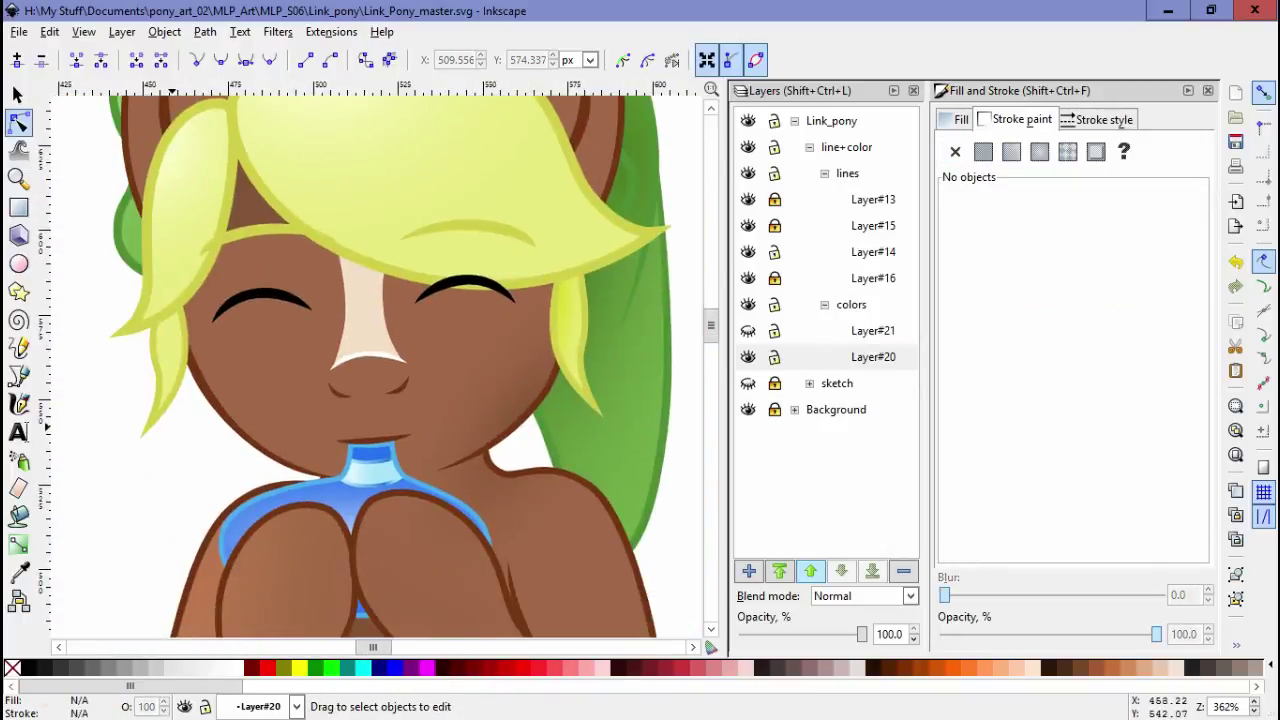
Reshape the white nose line on Layer#14 by adjusting its middle nodes
left_click_drag(192, 485, 173, 441)
scroll(315, 250, "up", 2)
left_click(328, 250)
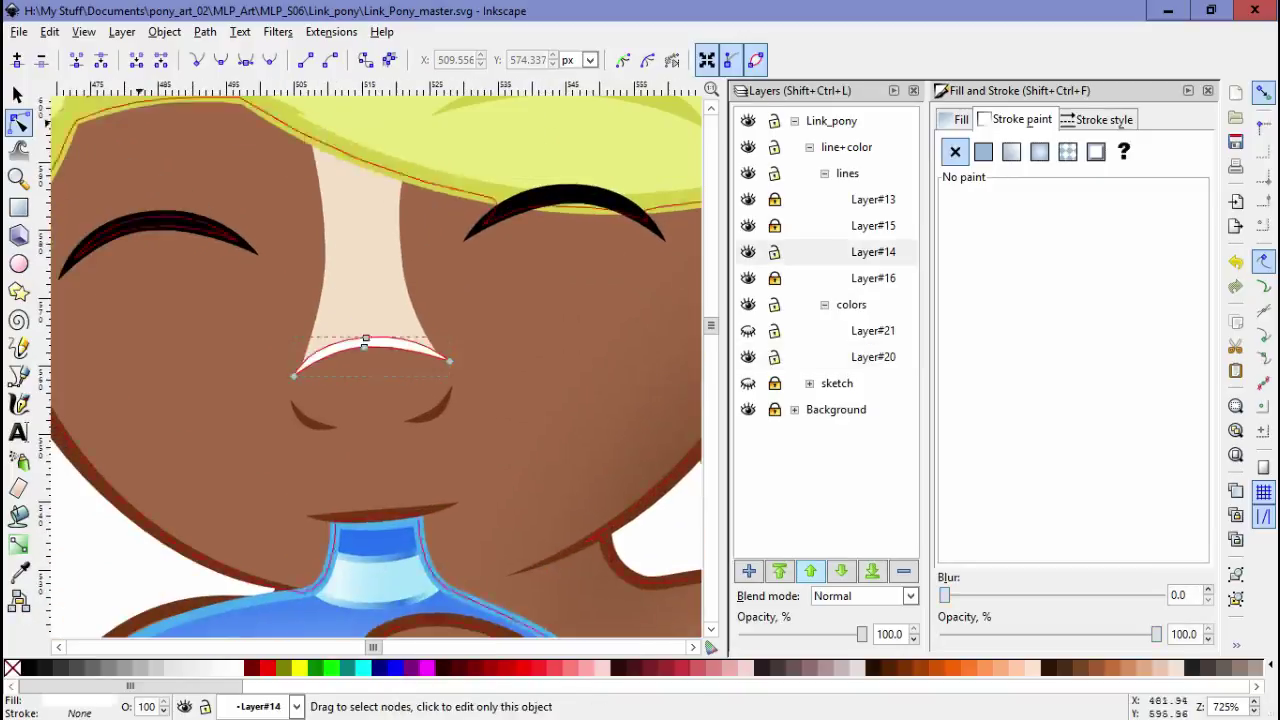
scroll(310, 360, "up", 2)
key("Escape")
Reshape the mouth line above the bottle neck by adjusting its middle nodes
scroll(290, 345, "down", 8)
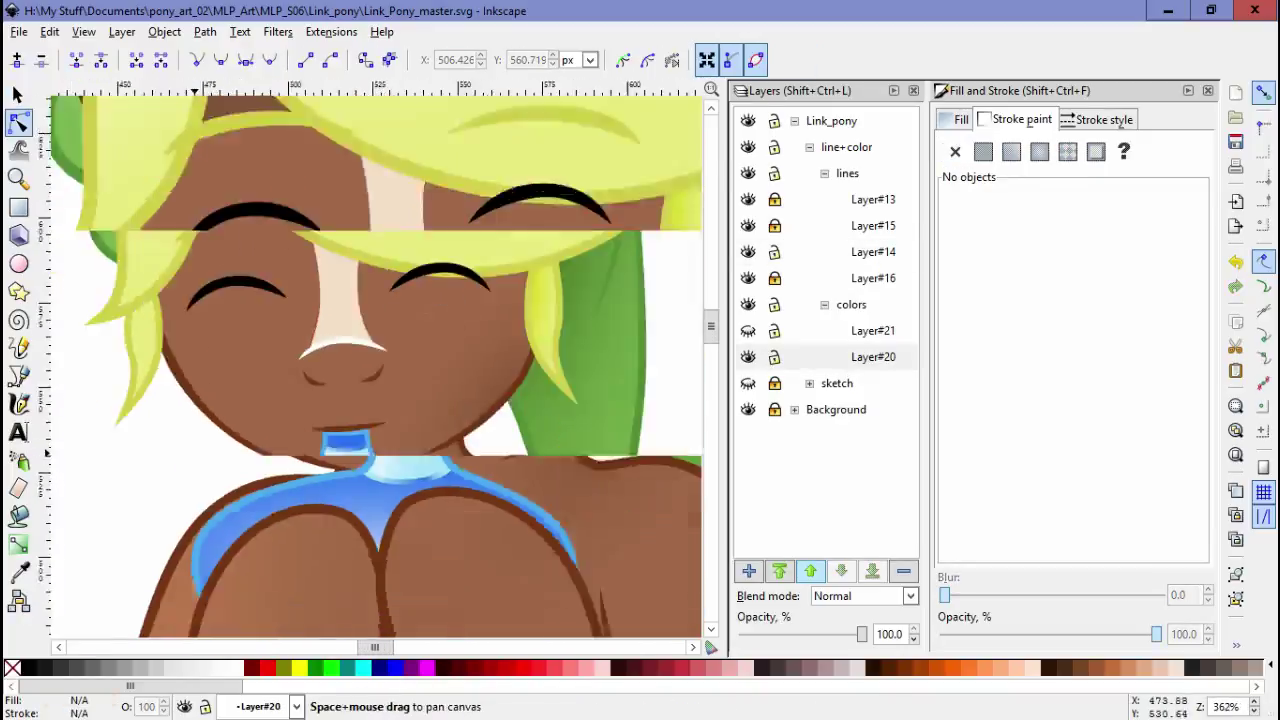
scroll(375, 275, "up", 5)
scroll(210, 222, "up", 1)
left_click(305, 294)
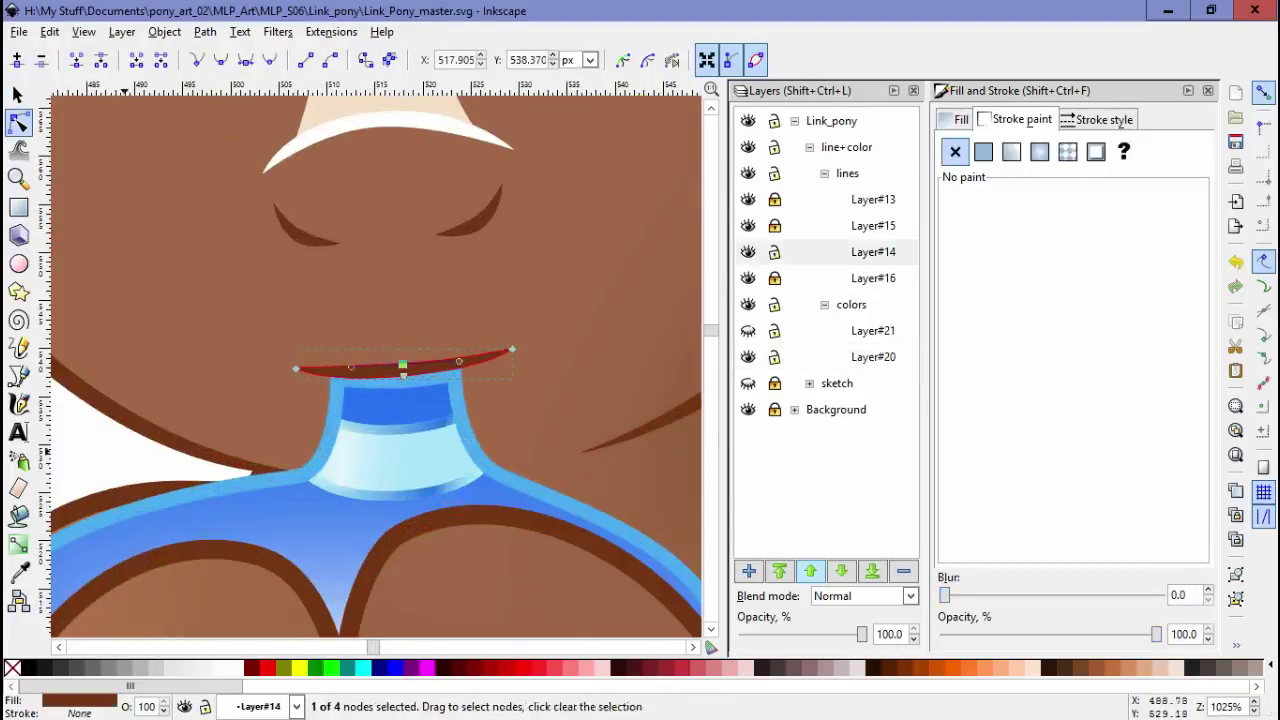
key("space")
key("Escape")
scroll(375, 360, "down", 7)
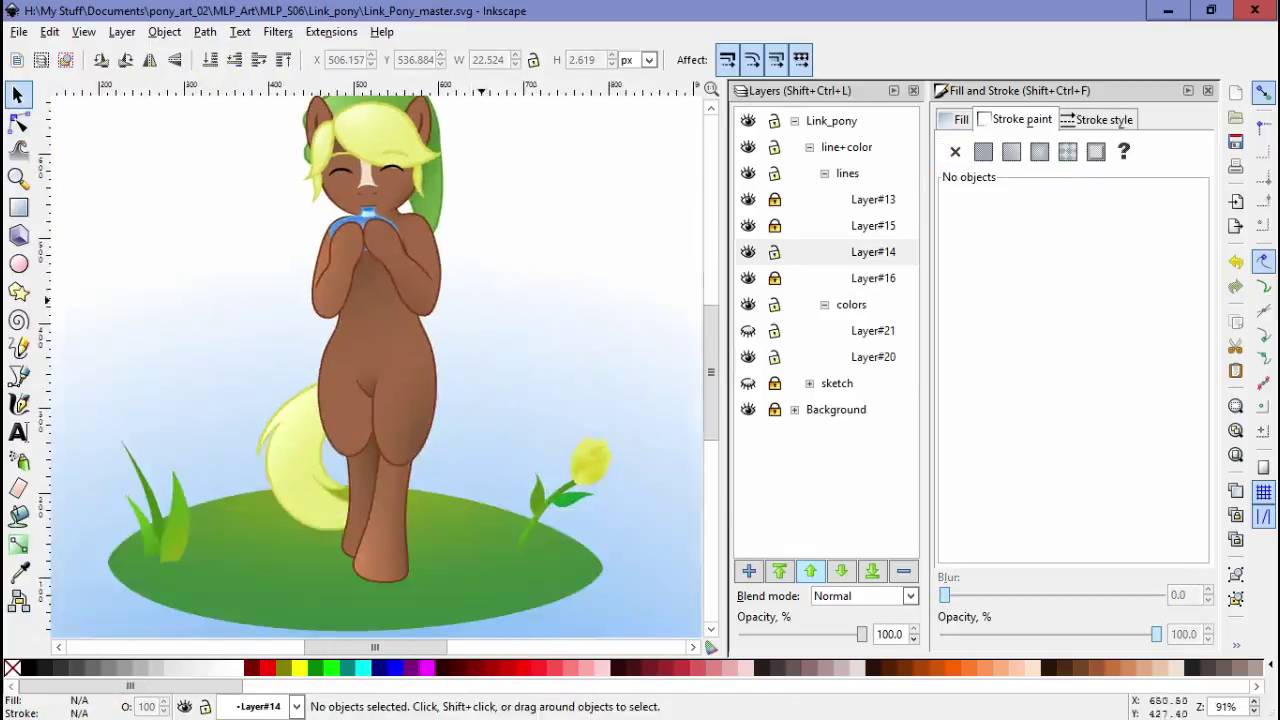